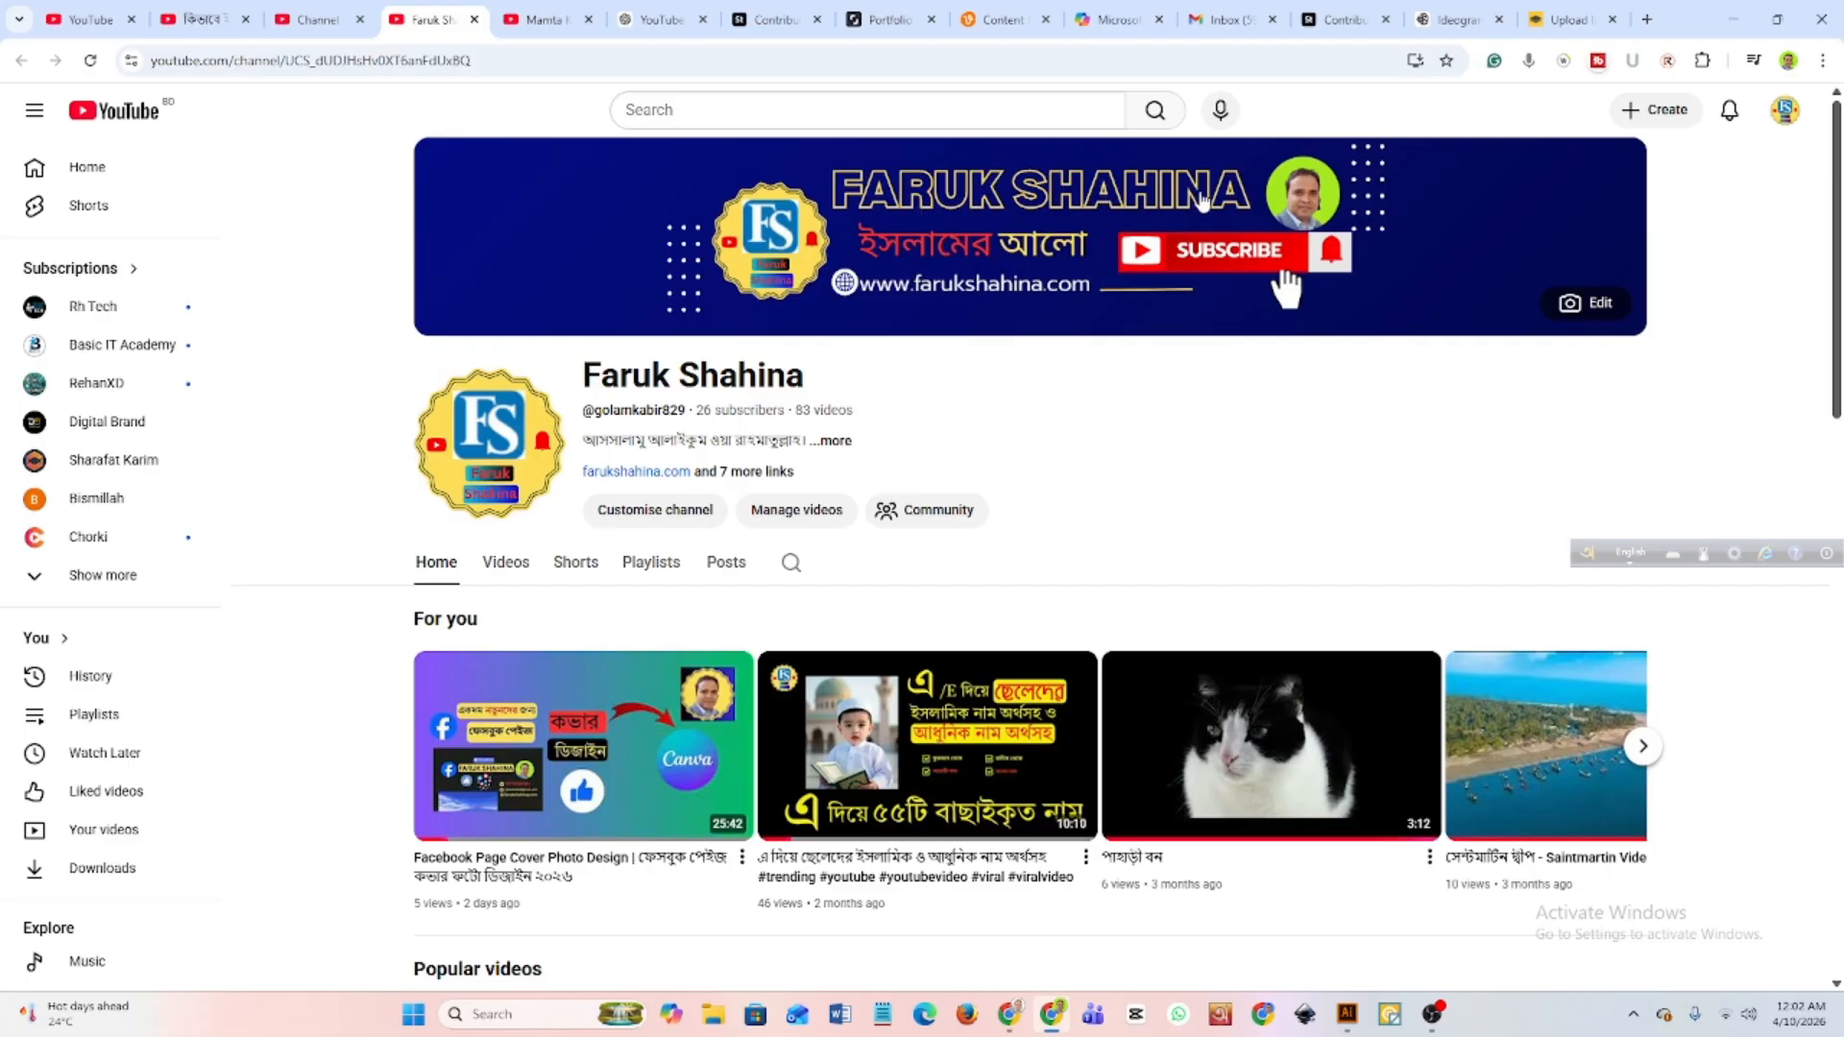
{"action": "scroll", "coordinate": [835, 630], "scroll_direction": "down", "scroll_amount": 3}
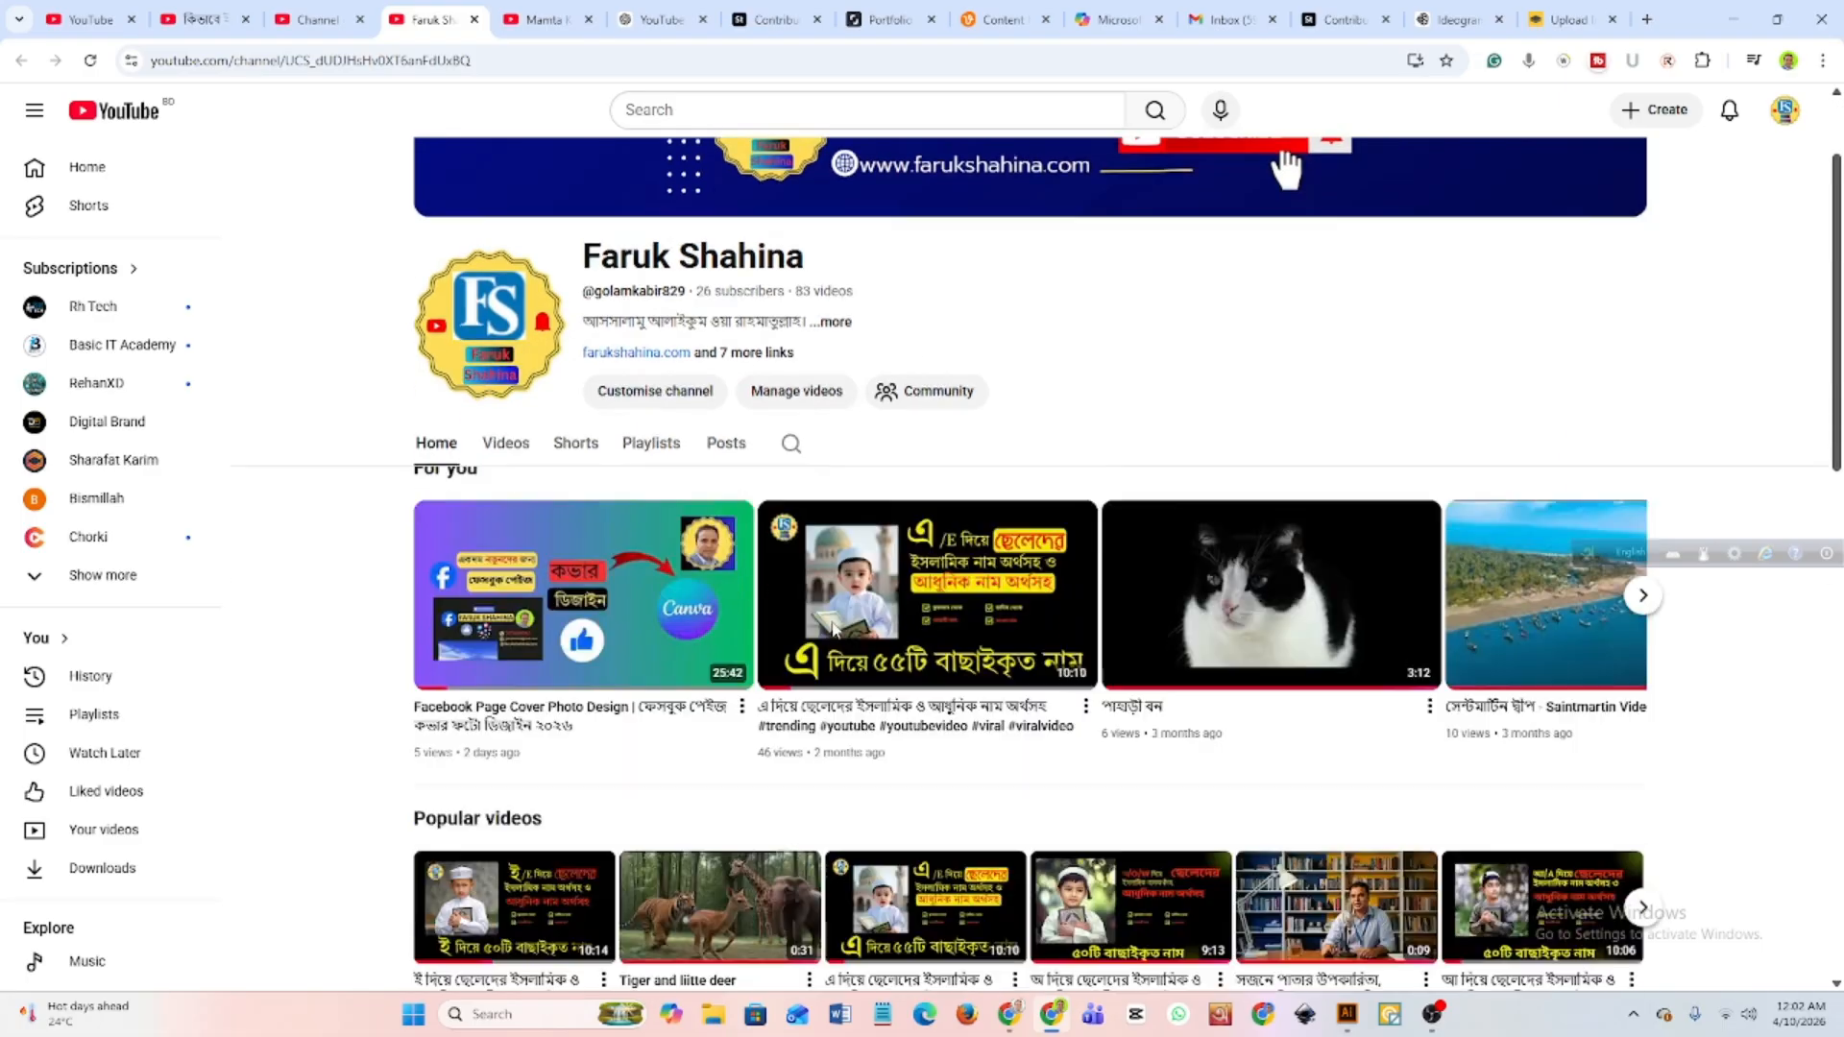
{"action": "scroll", "coordinate": [835, 630], "scroll_direction": "down", "scroll_amount": 3}
{"action": "scroll", "coordinate": [835, 631], "scroll_direction": "up", "scroll_amount": 9}
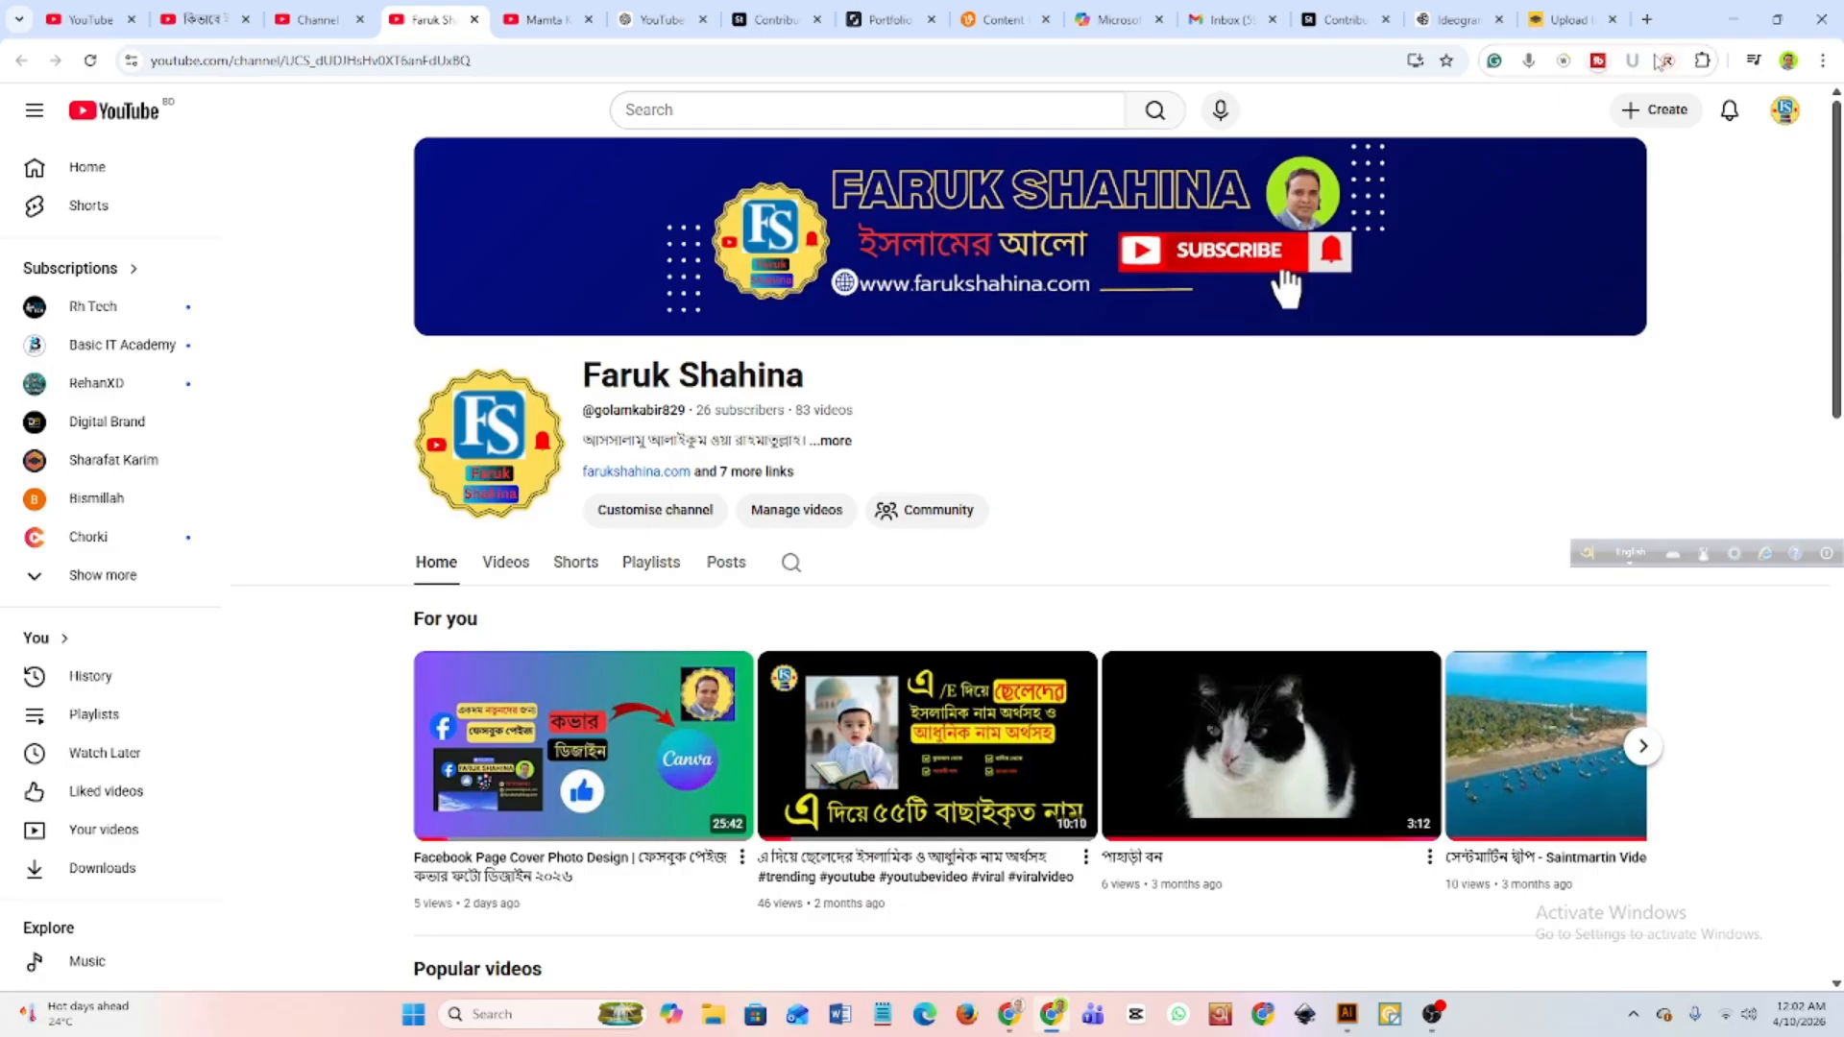
Open canva.com in a new browser tab and continue in the browser instead of the desktop app.
{"action": "left_click", "coordinate": [1647, 19]}
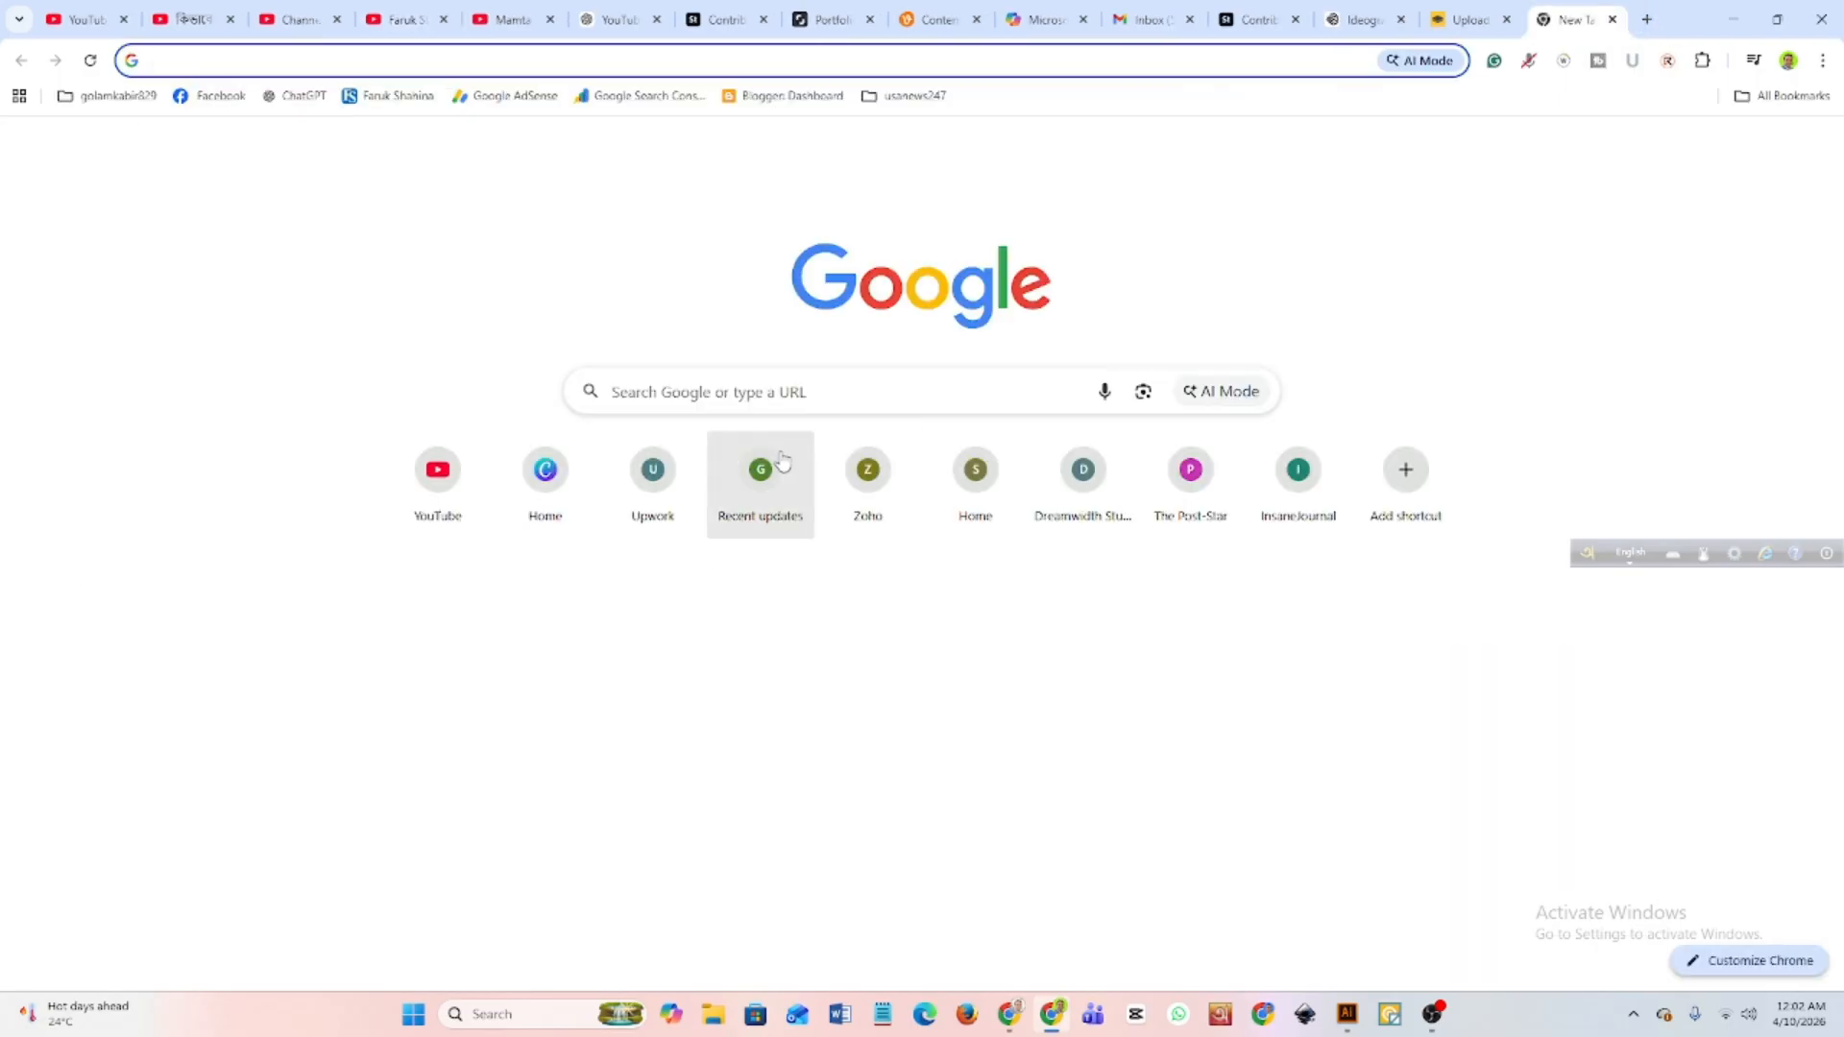
{"action": "left_click", "coordinate": [780, 384]}
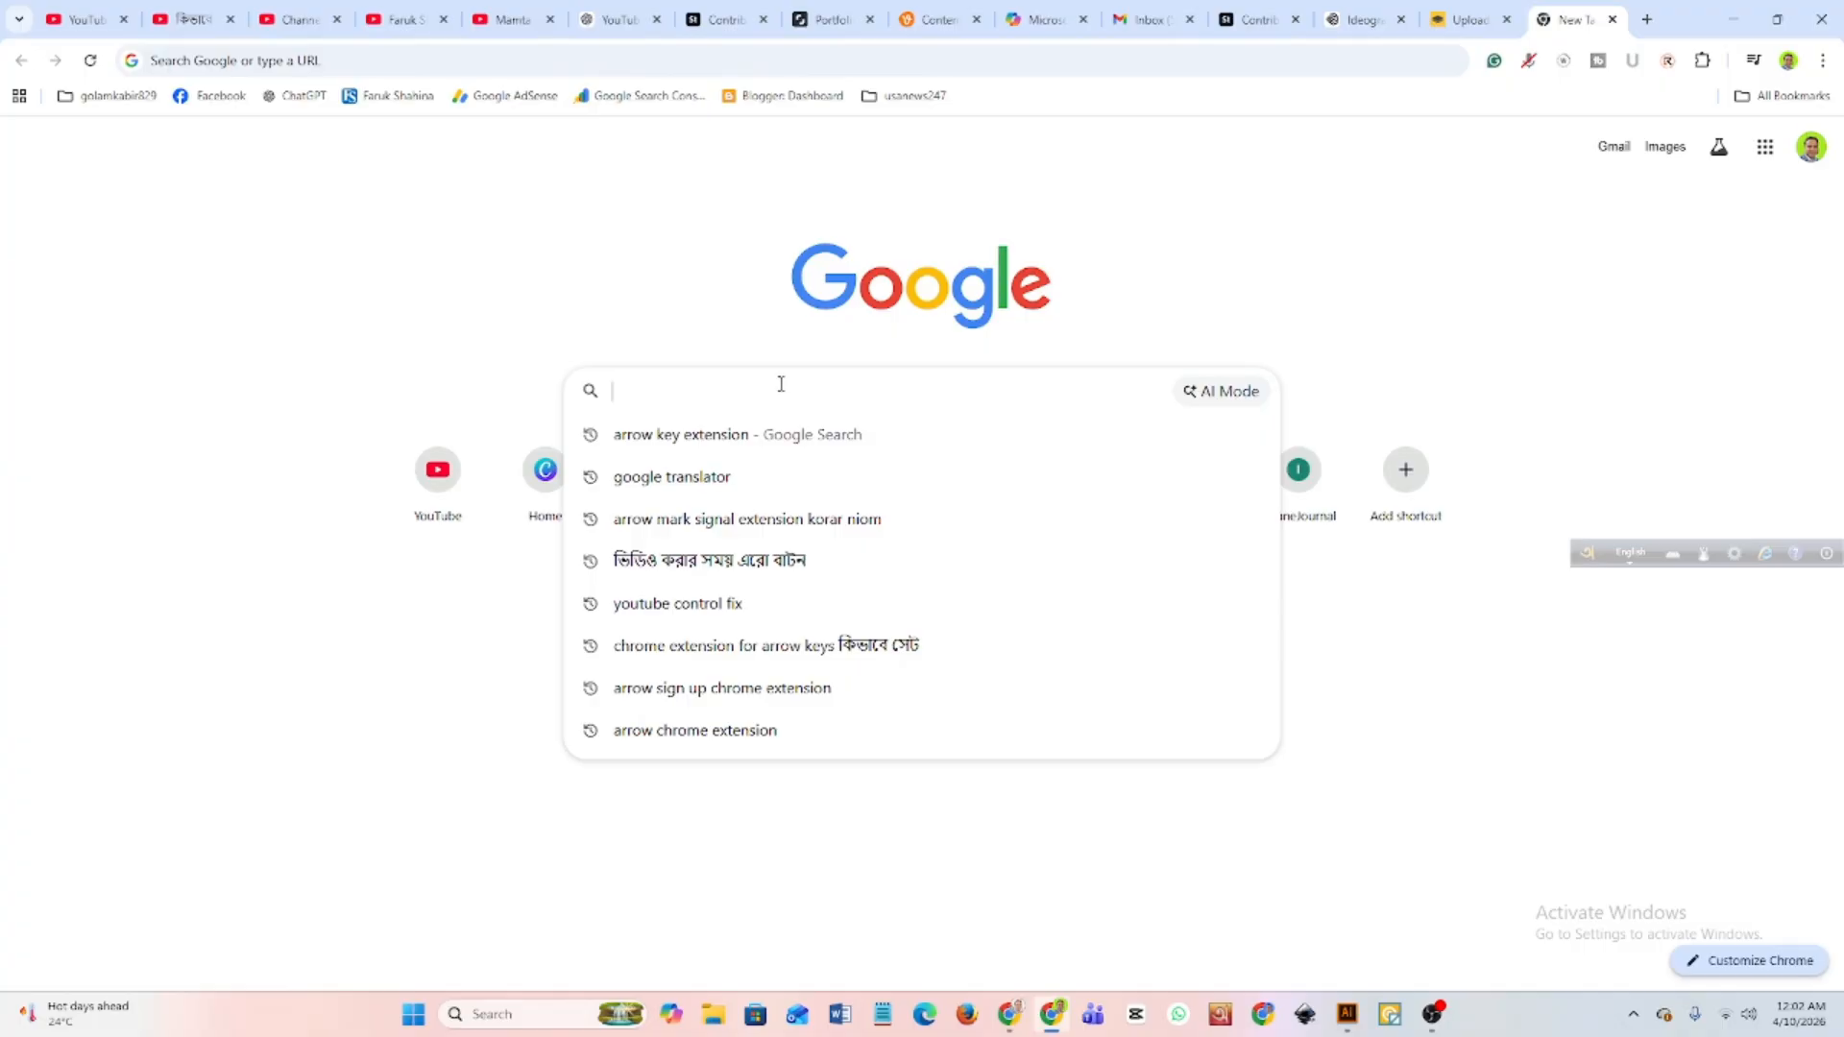
{"action": "type", "text": "ca"}
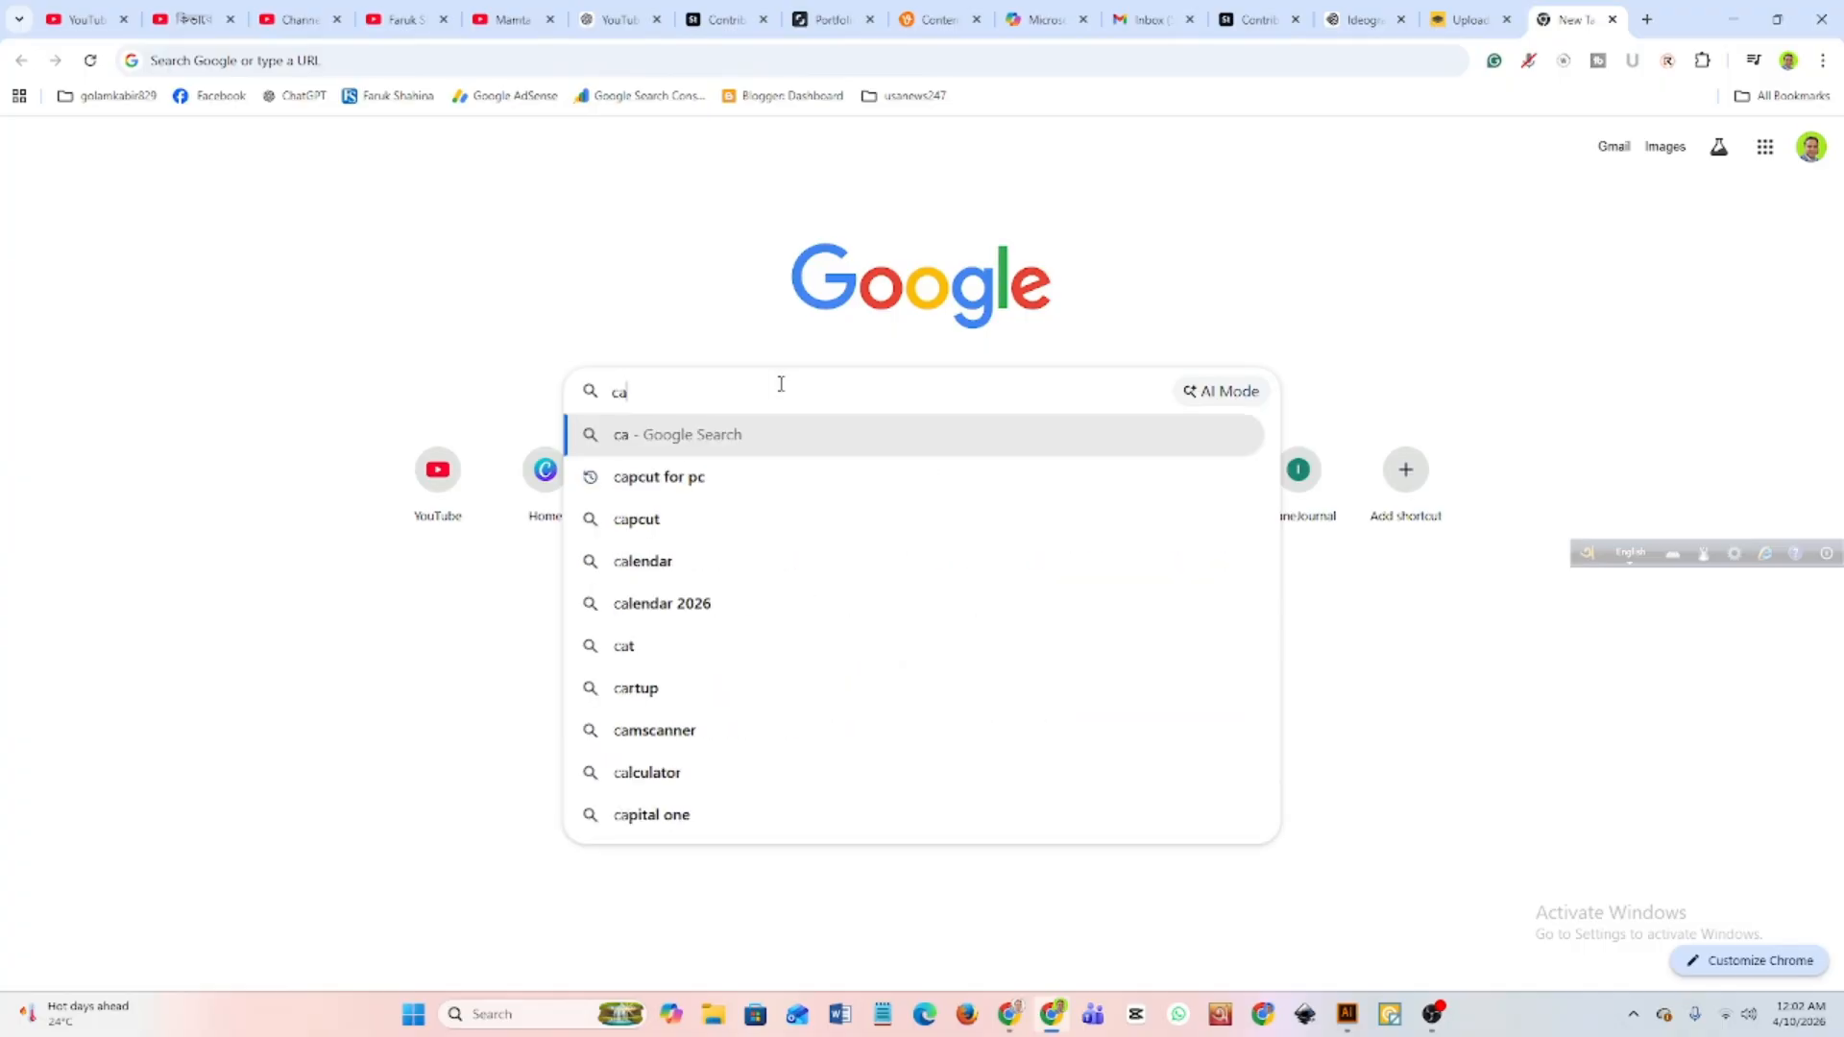
{"action": "type", "text": "nva"}
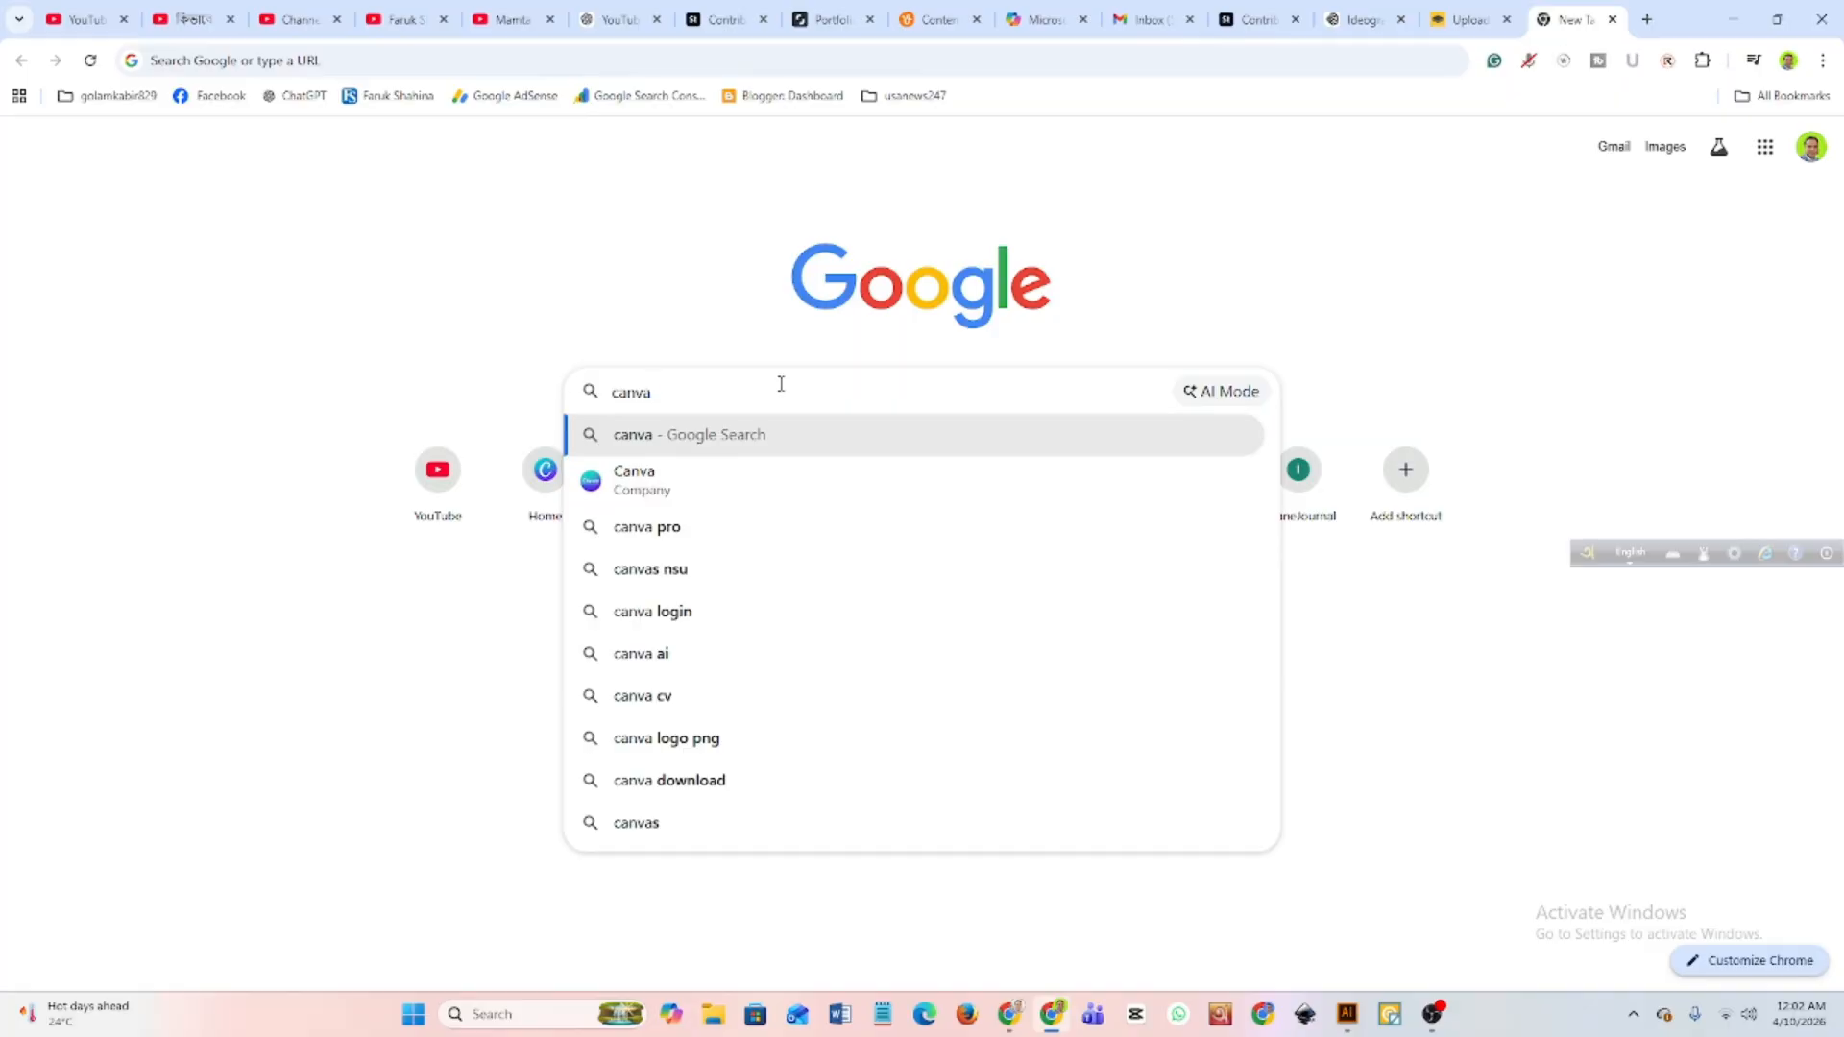
{"action": "type", "text": ".com"}
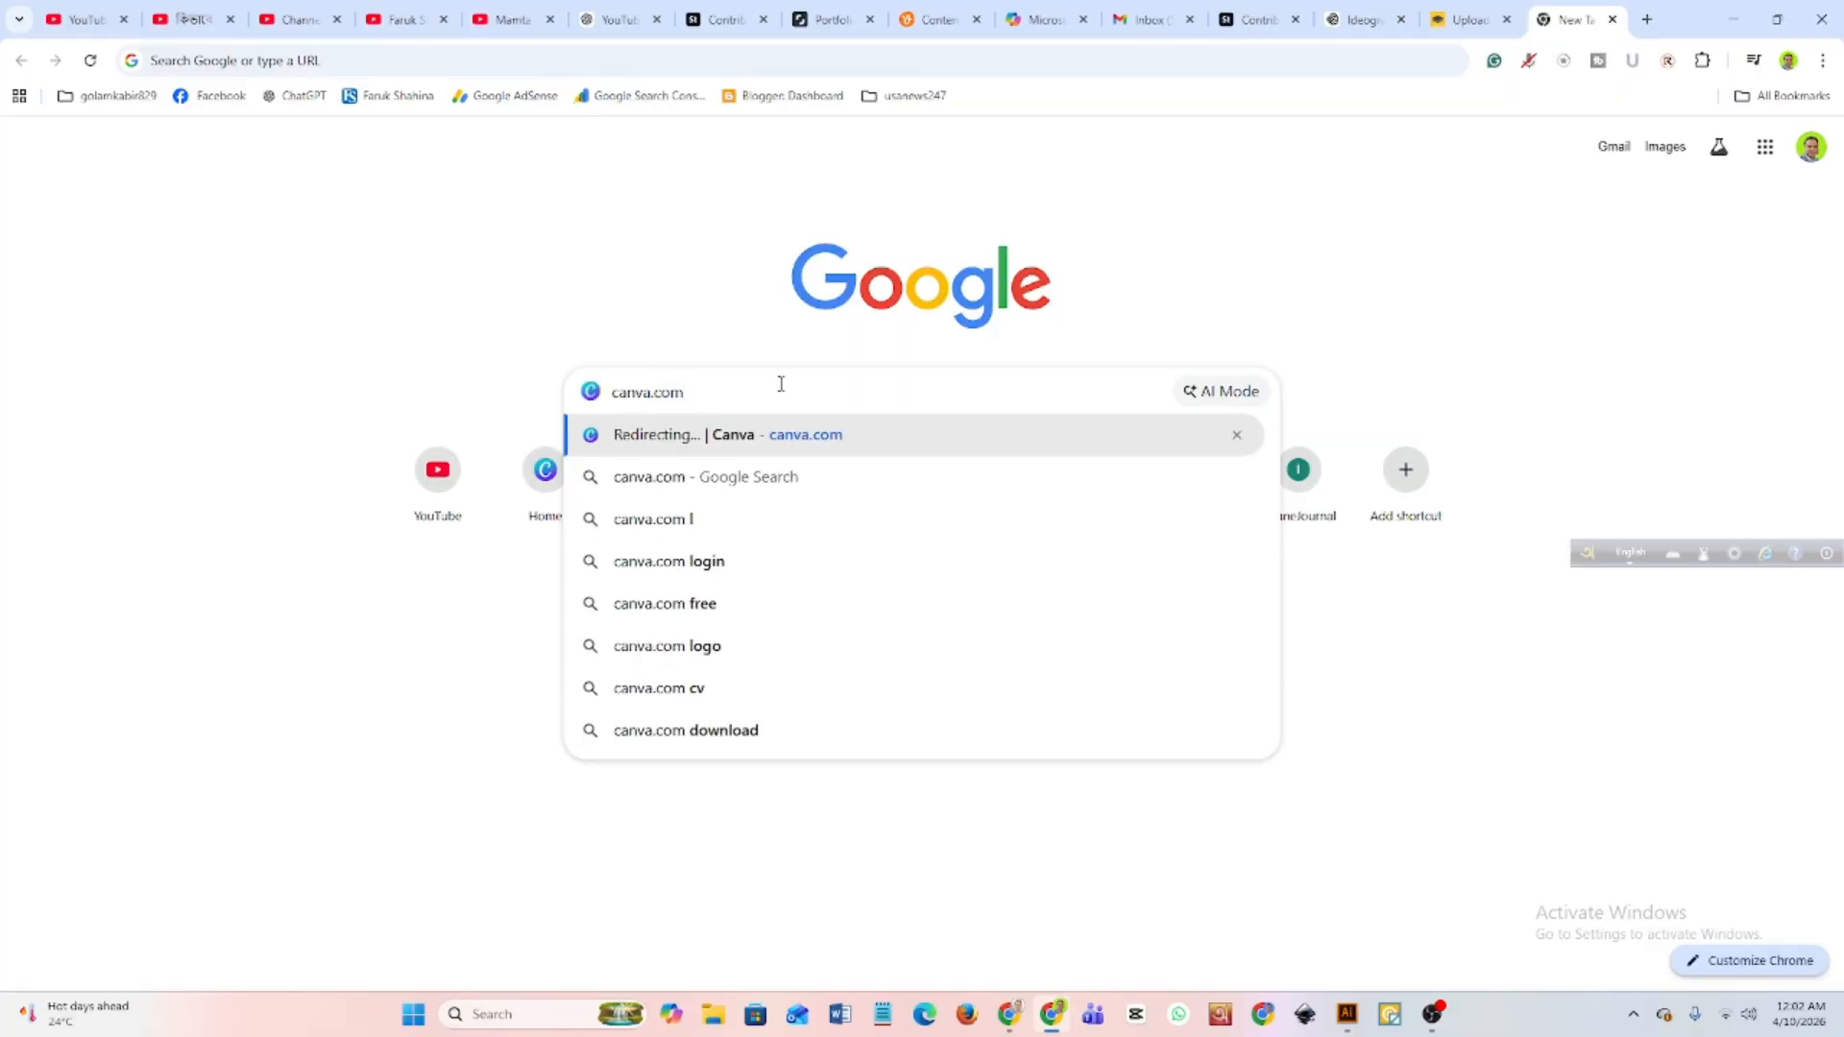
{"action": "key", "text": "Return"}
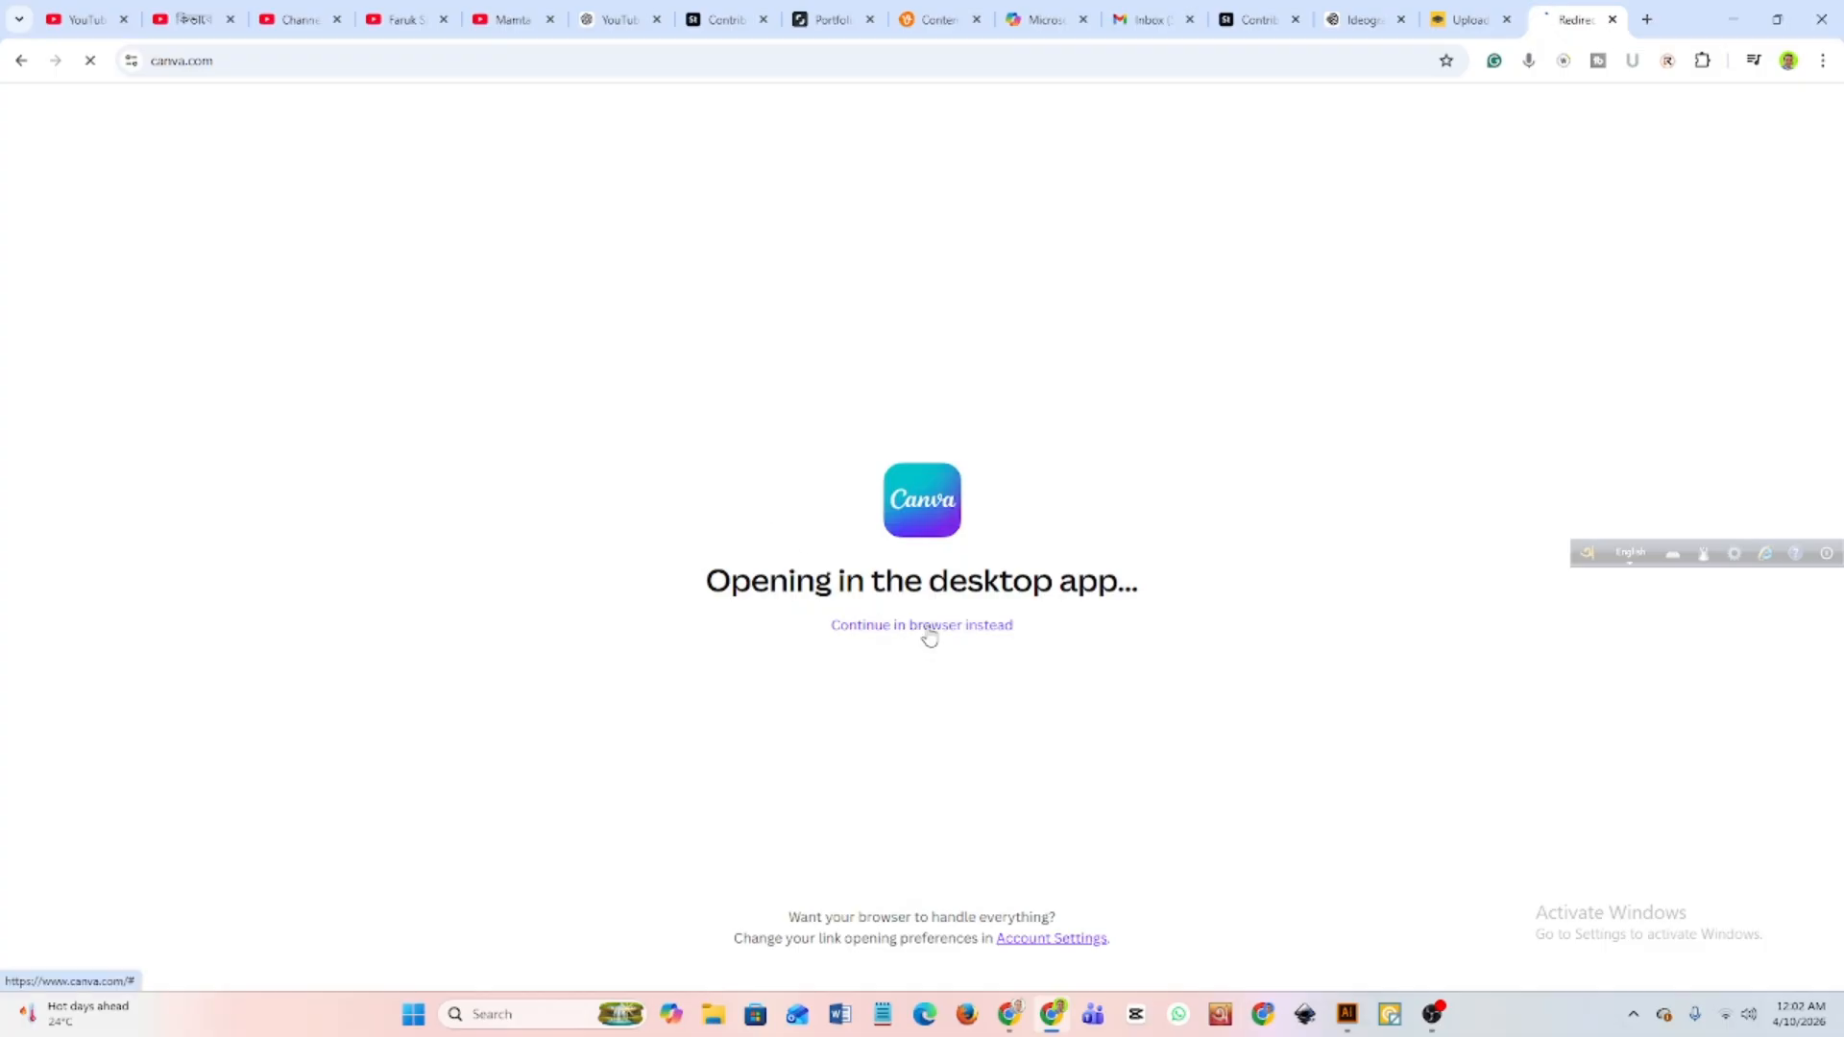
{"action": "left_click", "coordinate": [929, 626]}
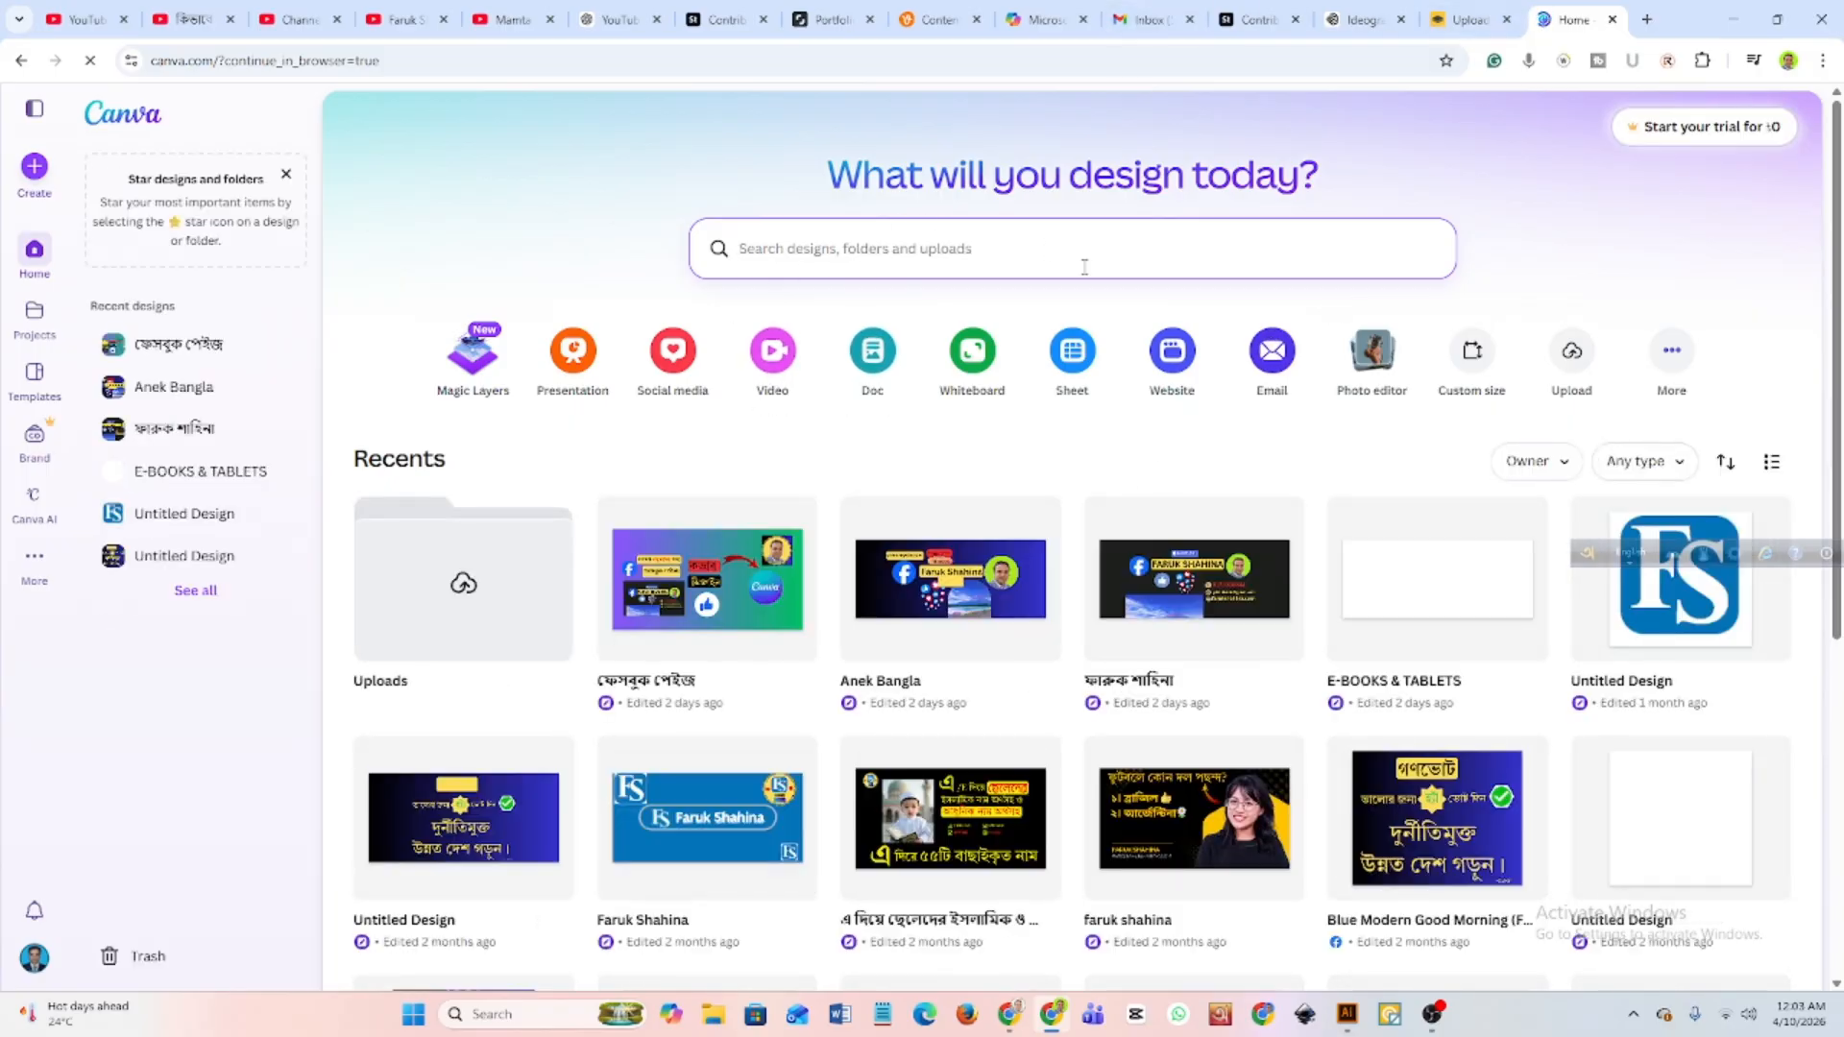
Search Canva's template library for "youtube channel banner".
{"action": "scroll", "coordinate": [1106, 545], "scroll_direction": "down", "scroll_amount": 1}
{"action": "scroll", "coordinate": [1106, 545], "scroll_direction": "up", "scroll_amount": 1}
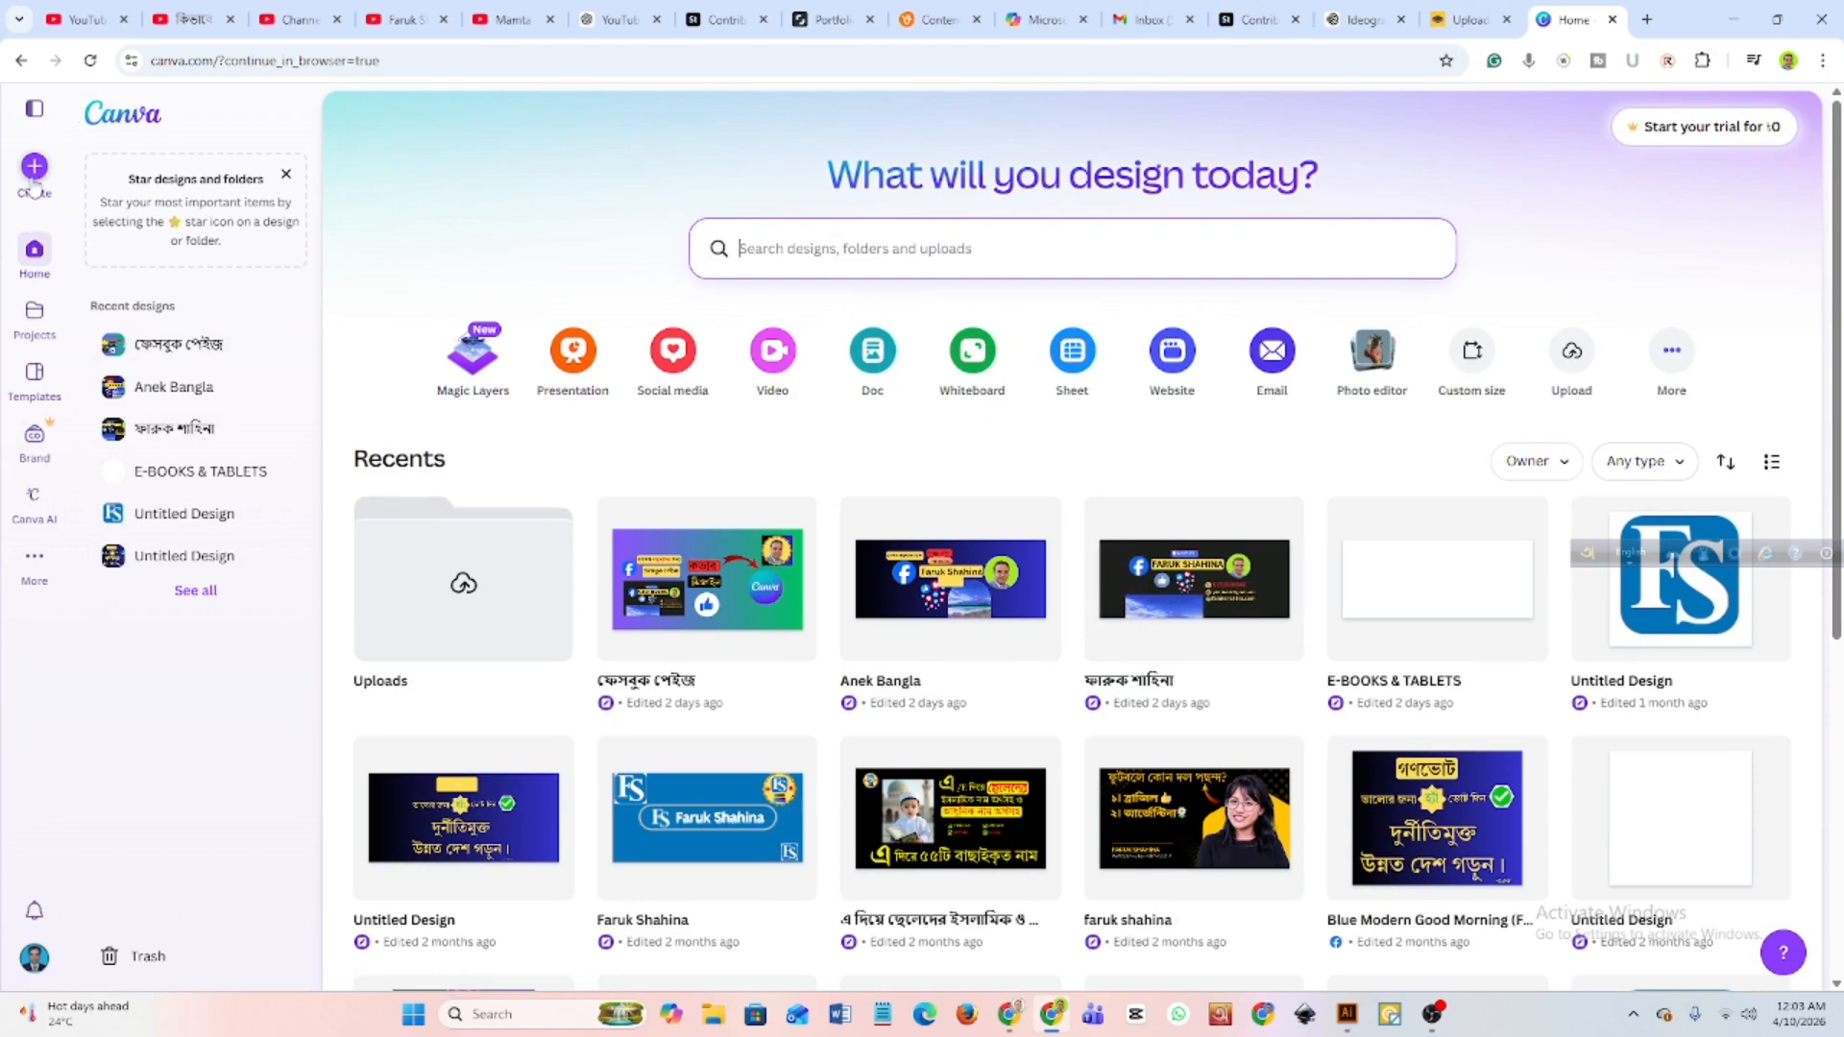
{"action": "left_click", "coordinate": [34, 377]}
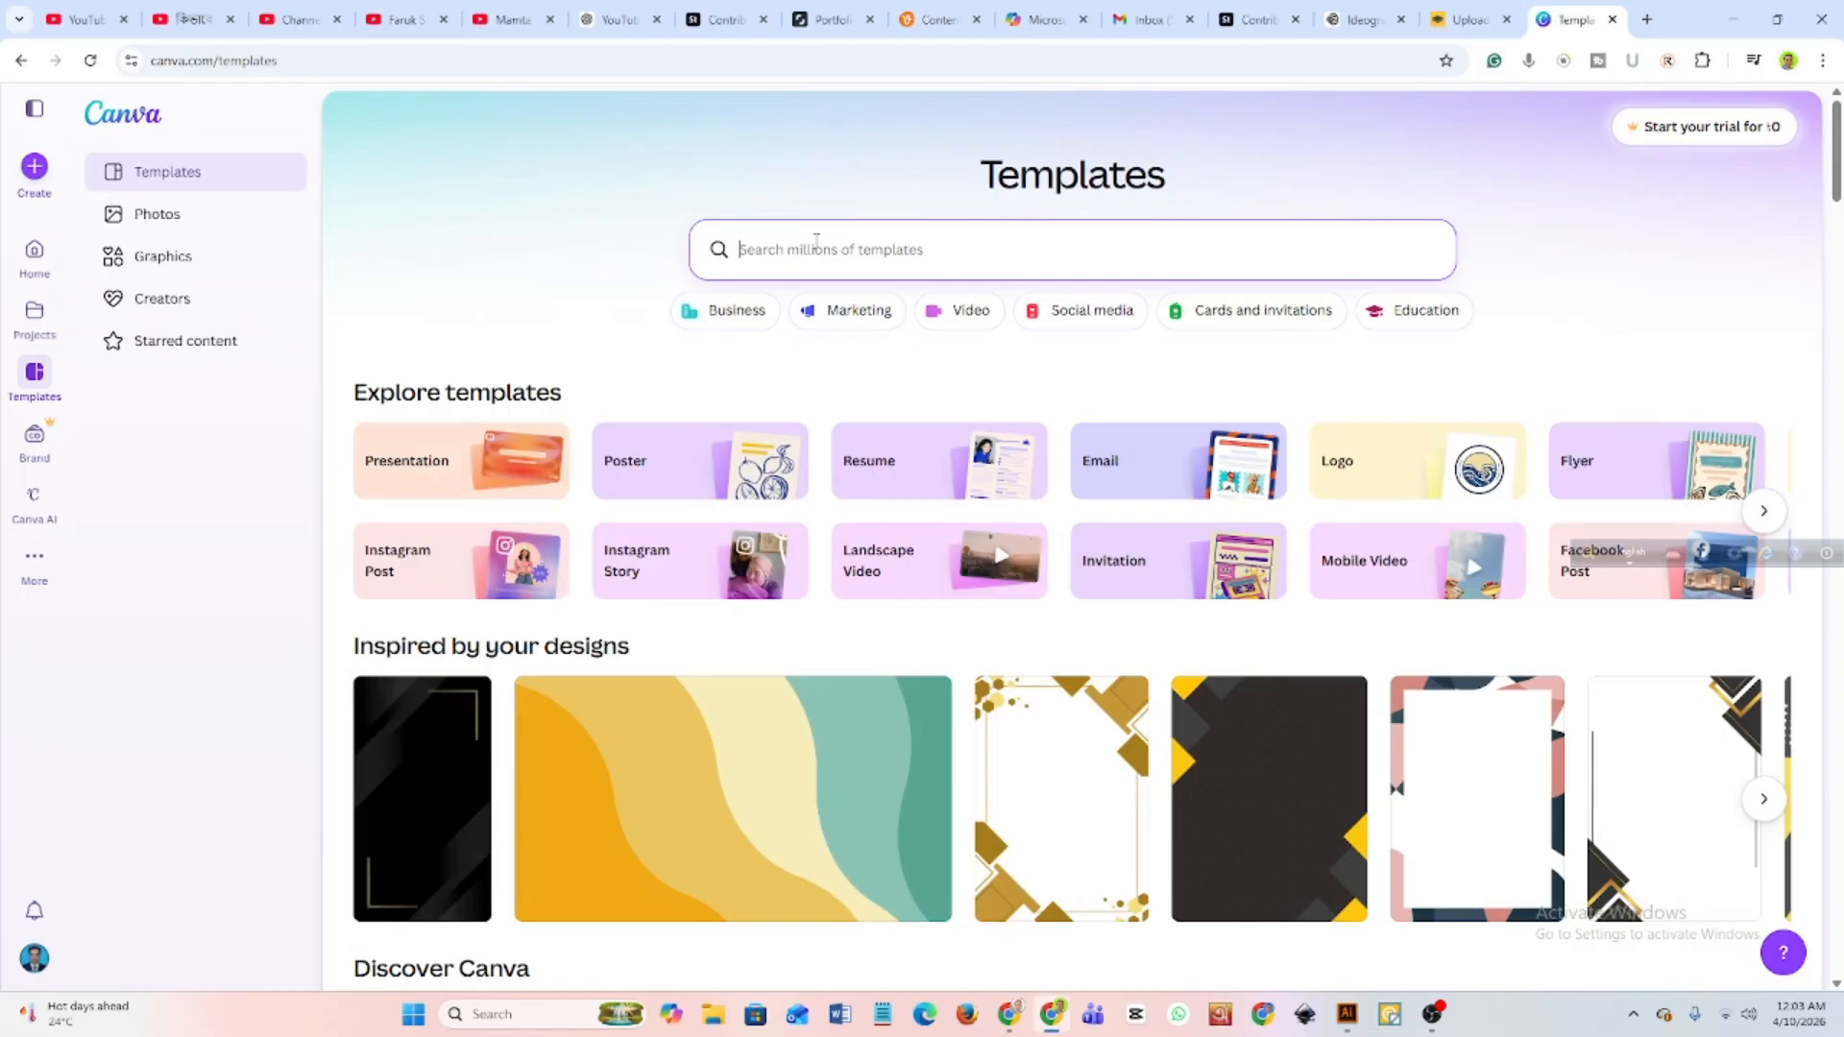
{"action": "type", "text": "yo"}
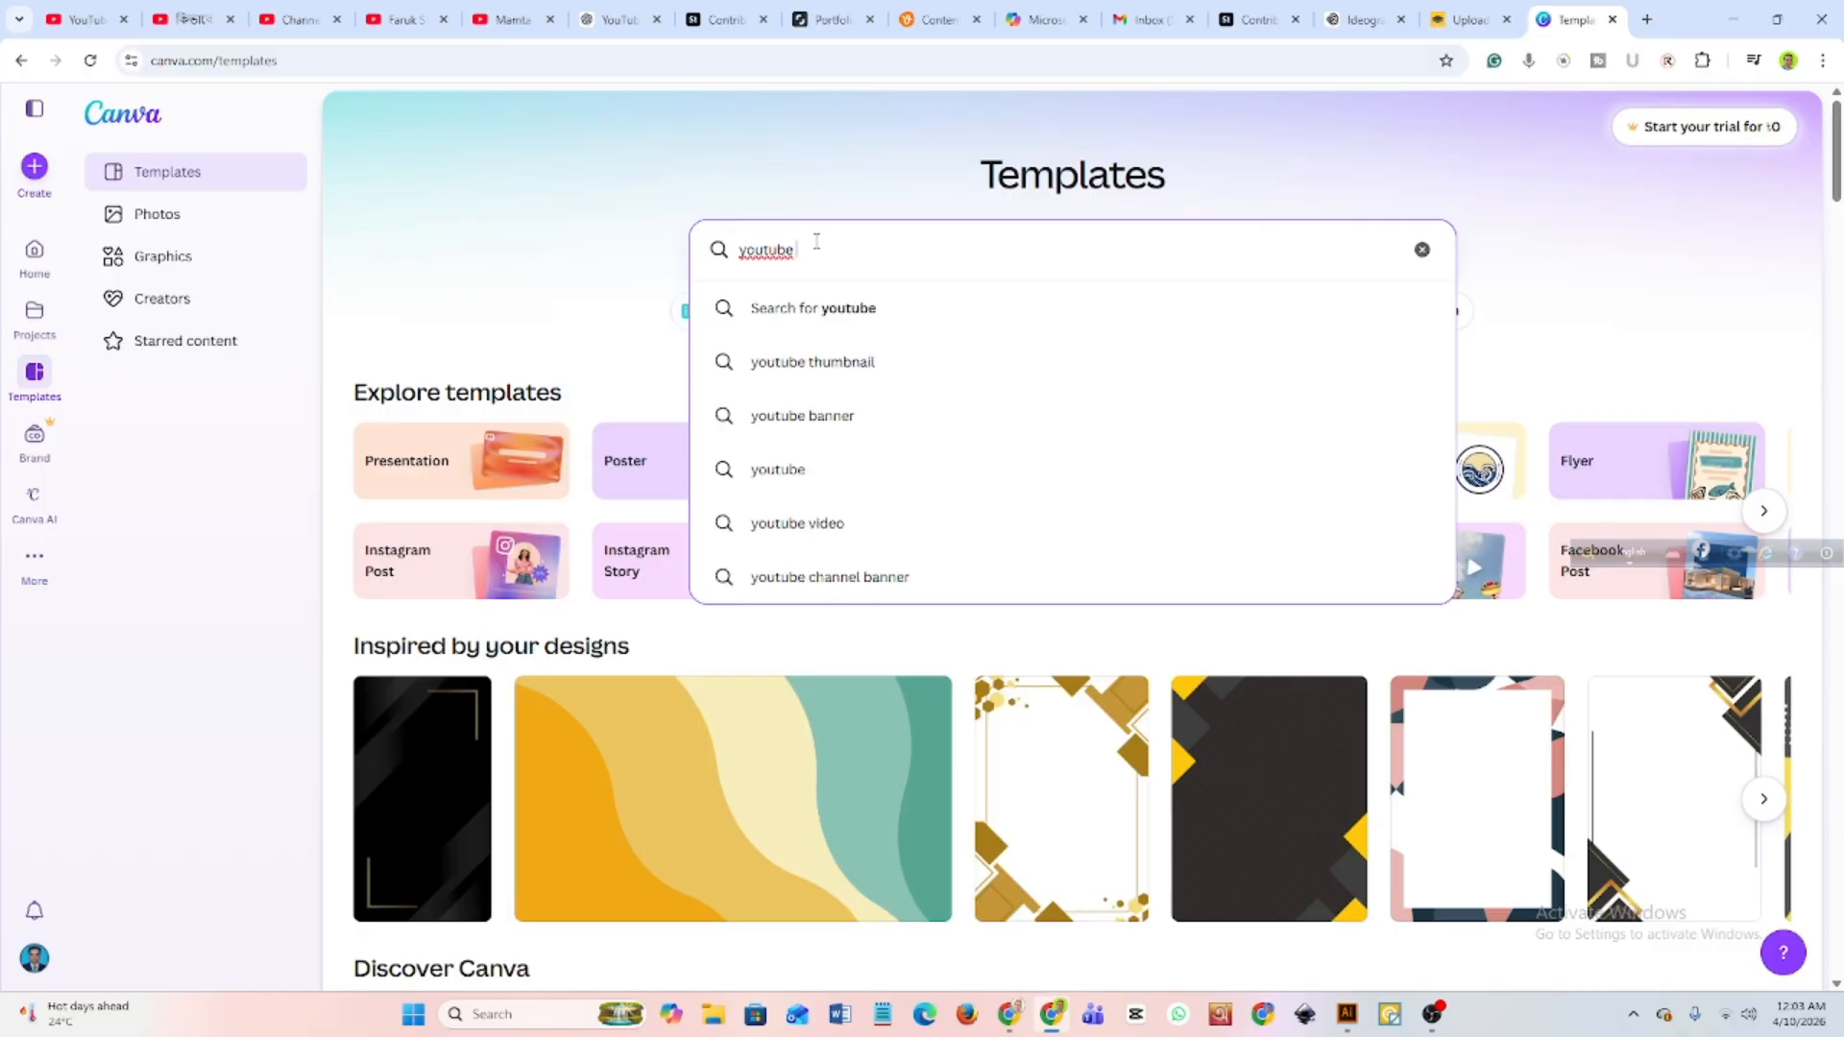
{"action": "type", "text": "utube chann"}
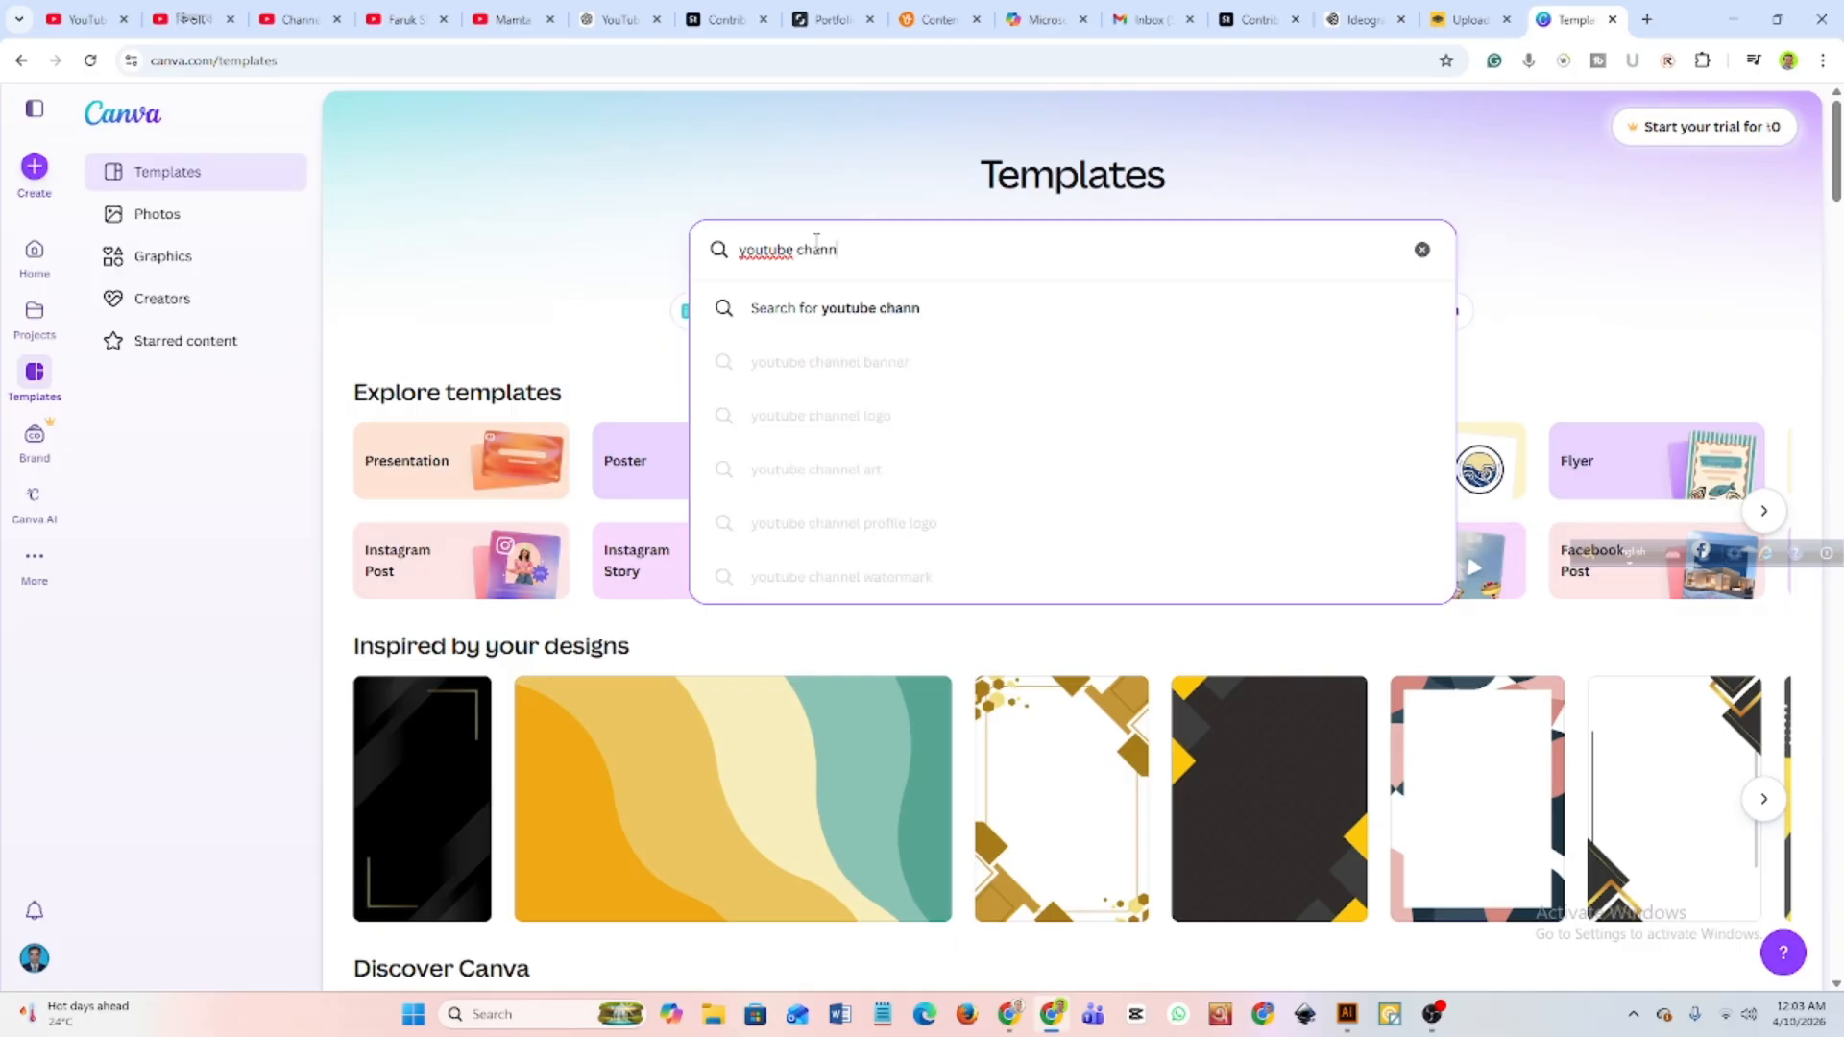
{"action": "type", "text": "el"}
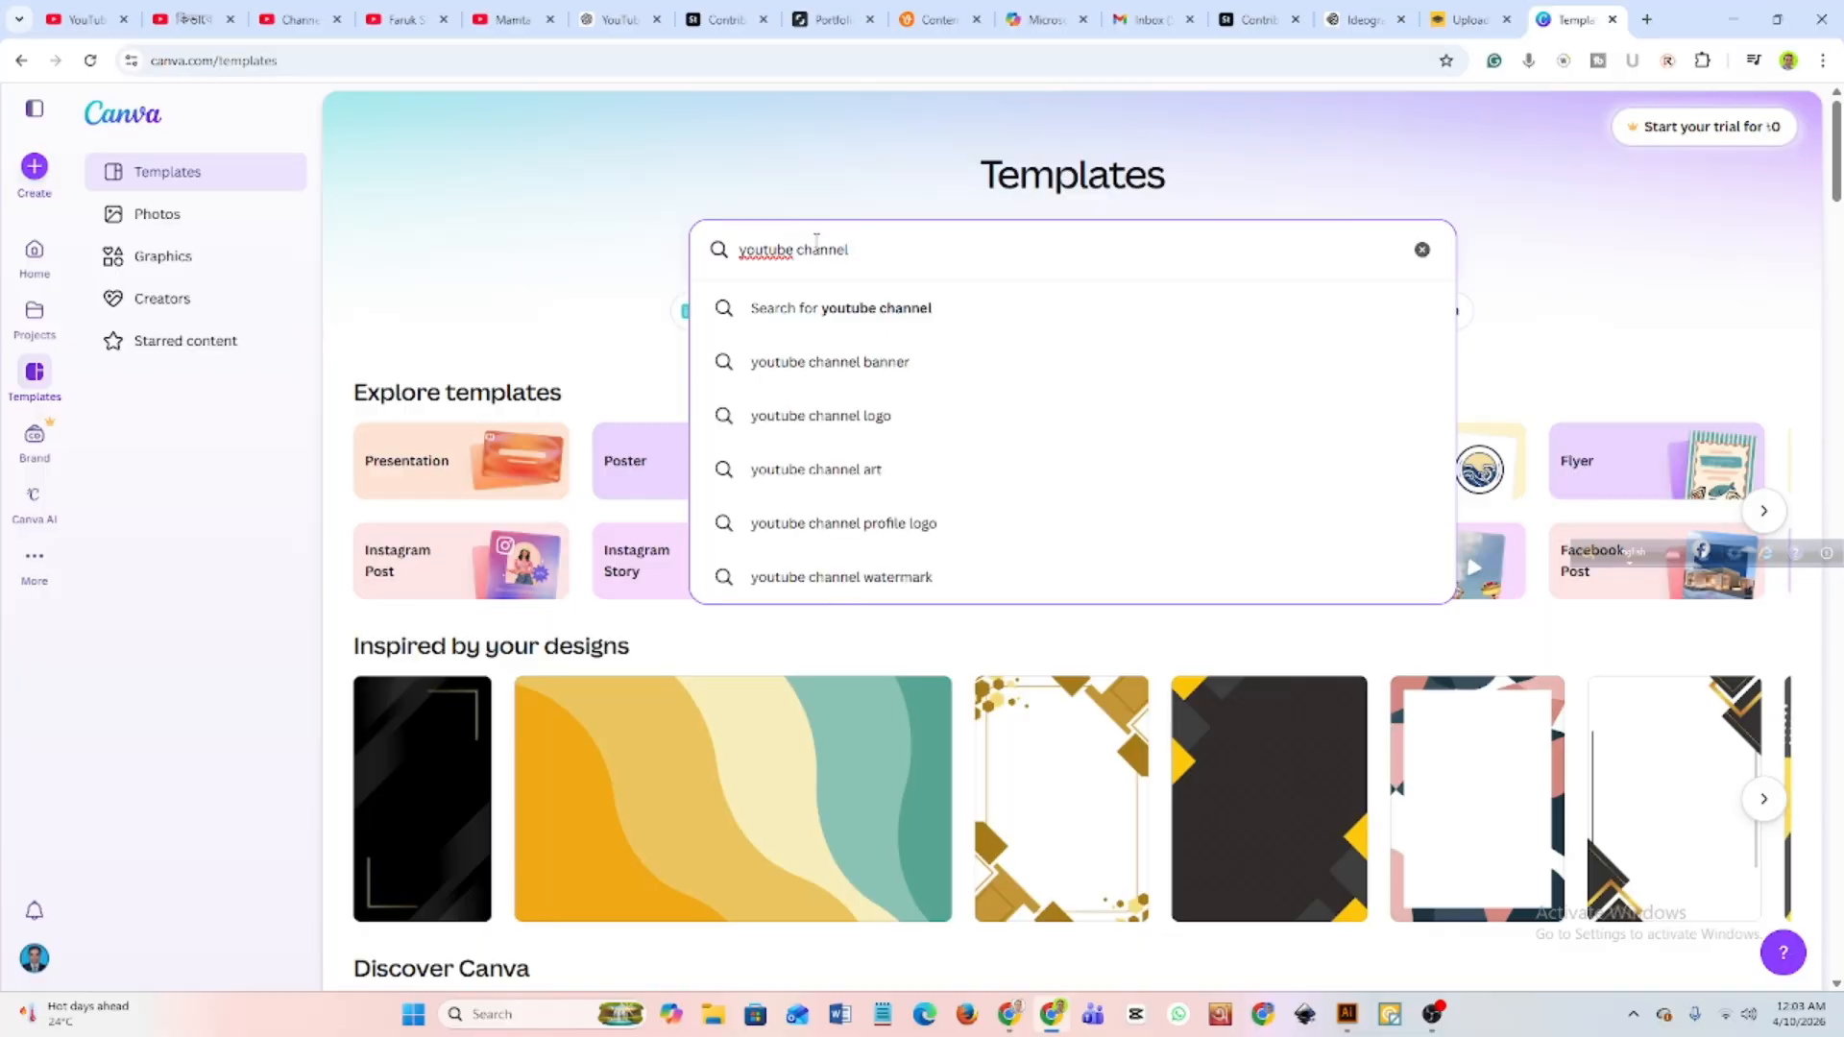
{"action": "type", "text": " banner"}
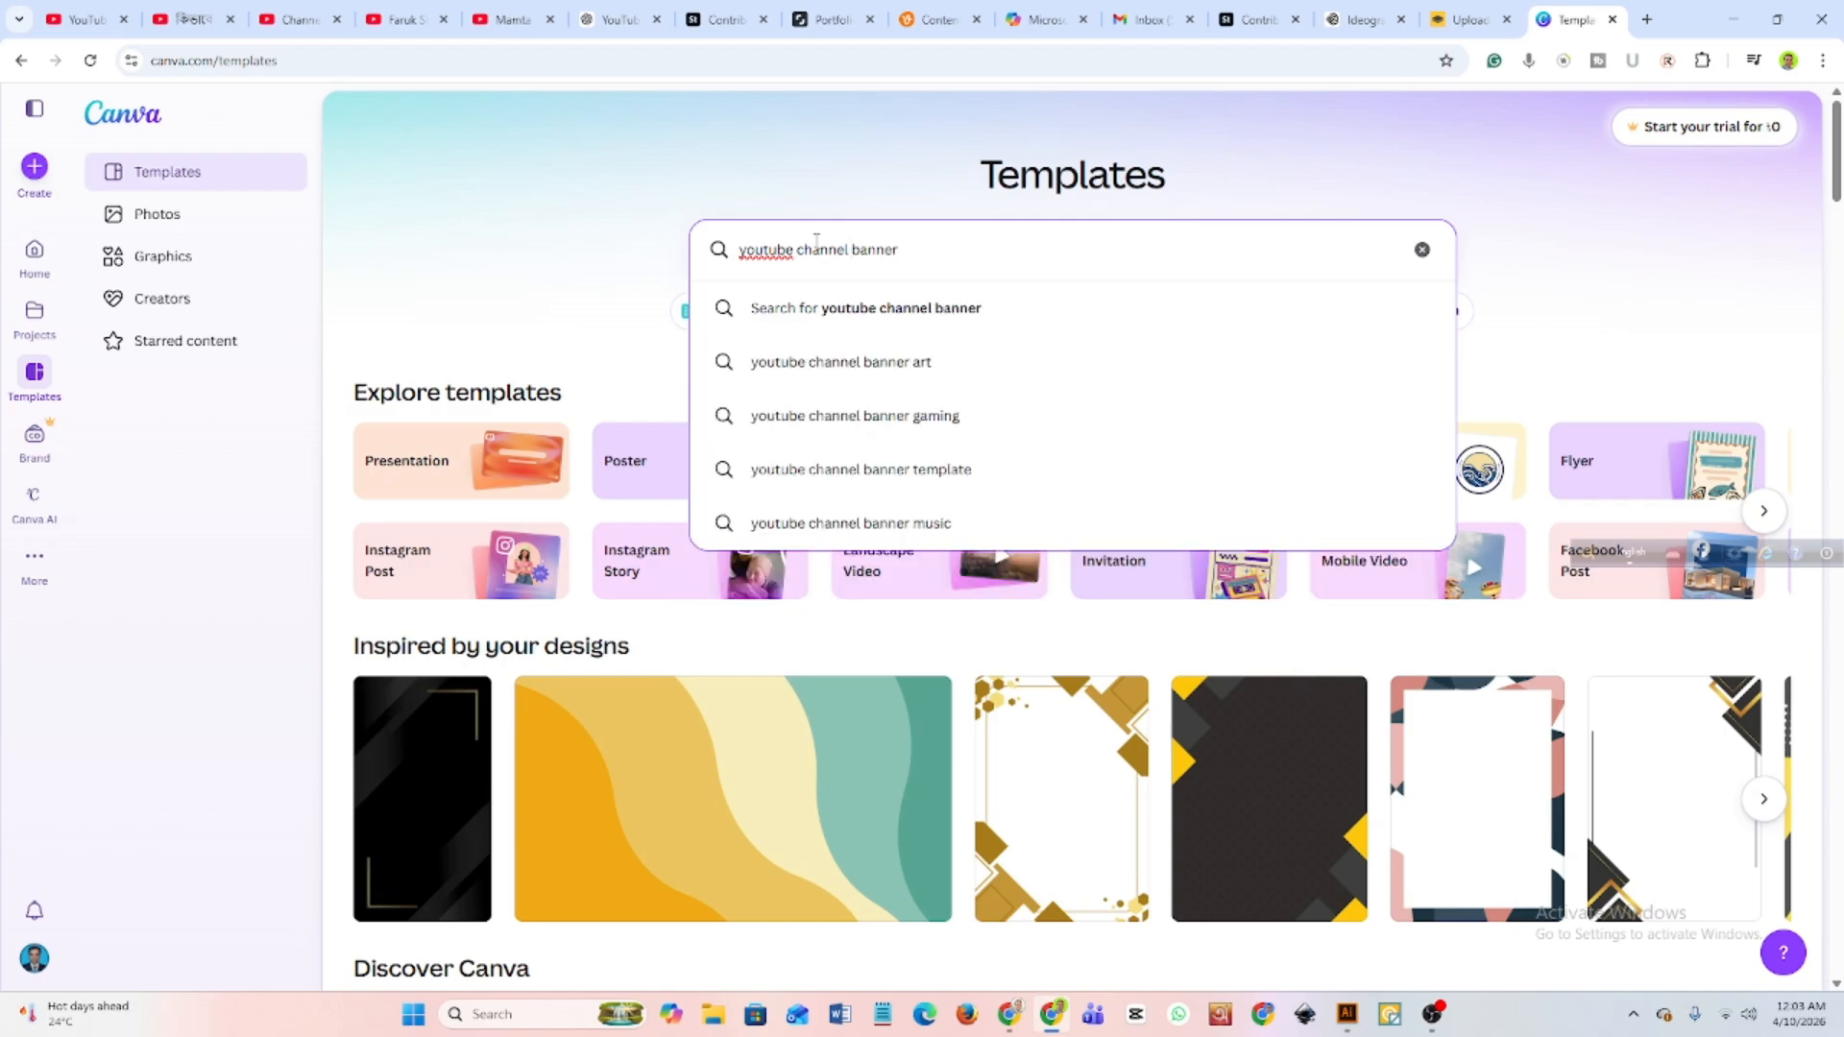
{"action": "left_click", "coordinate": [850, 309]}
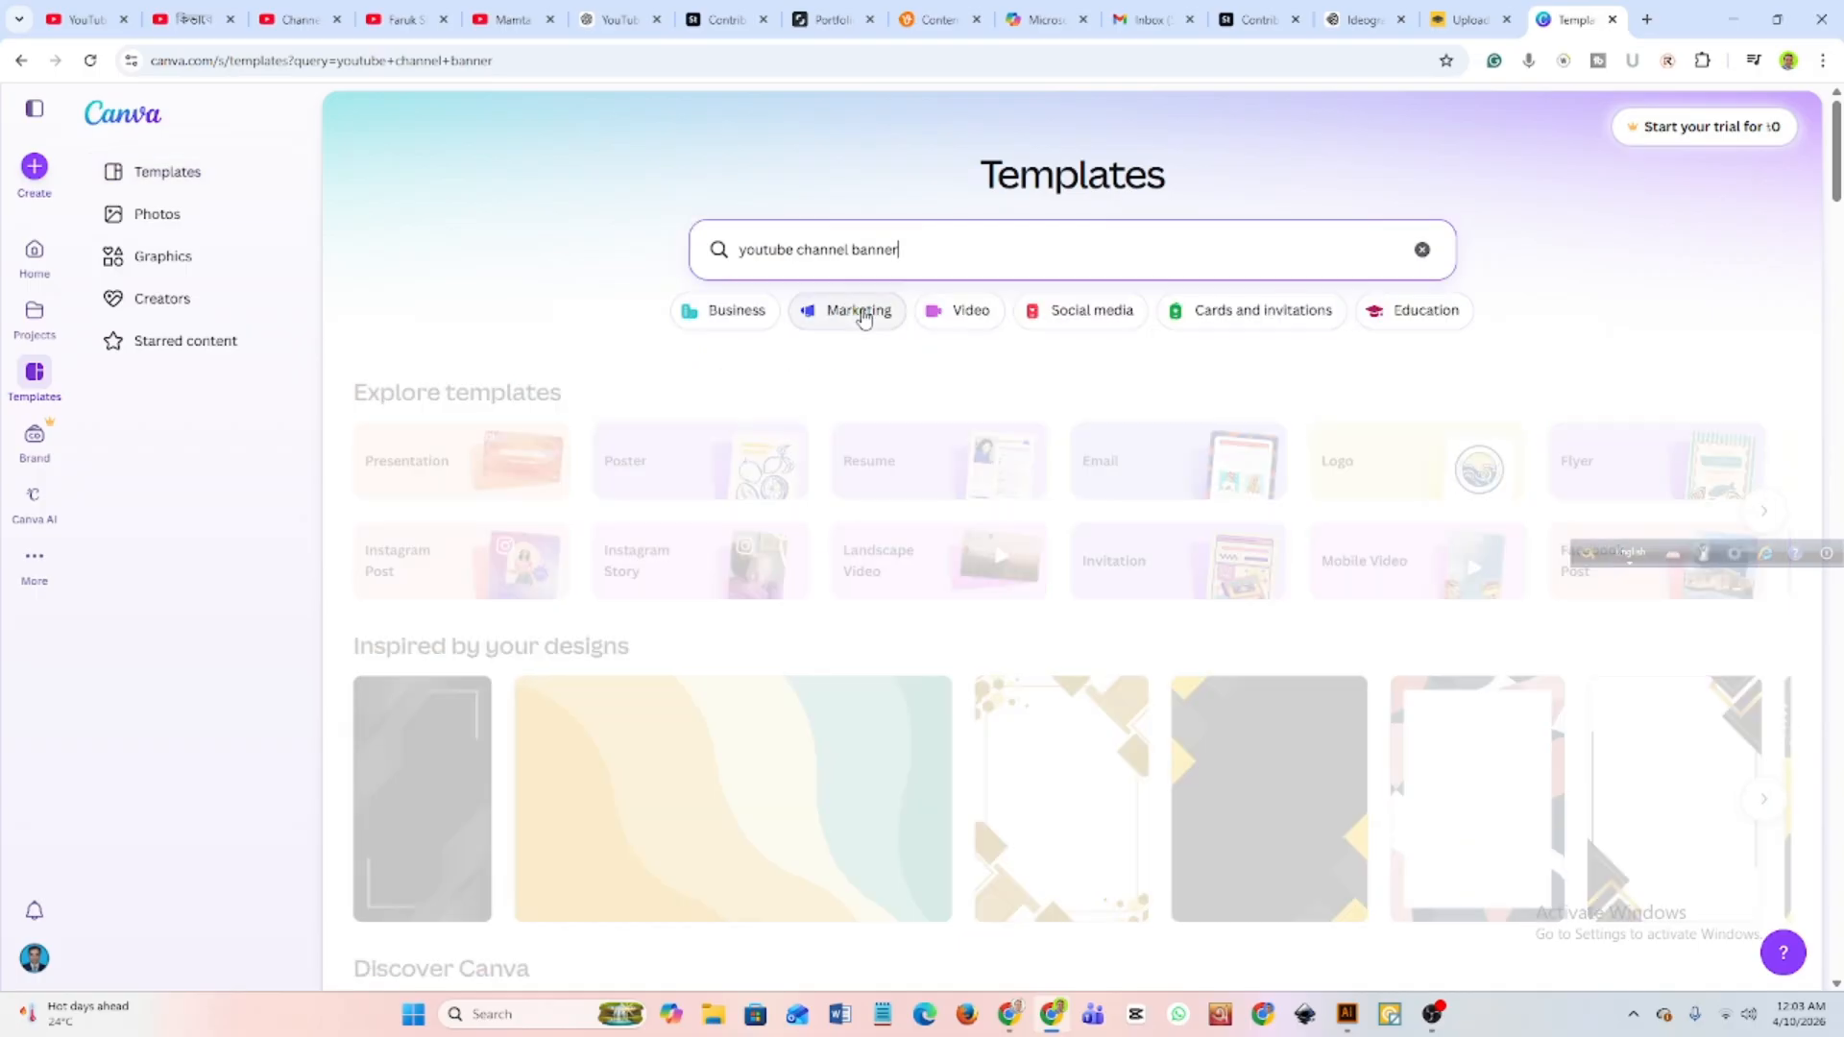
Browse the YouTube channel banner templates to compare their layouts and styles.
{"action": "scroll", "coordinate": [811, 432], "scroll_direction": "down", "scroll_amount": 2}
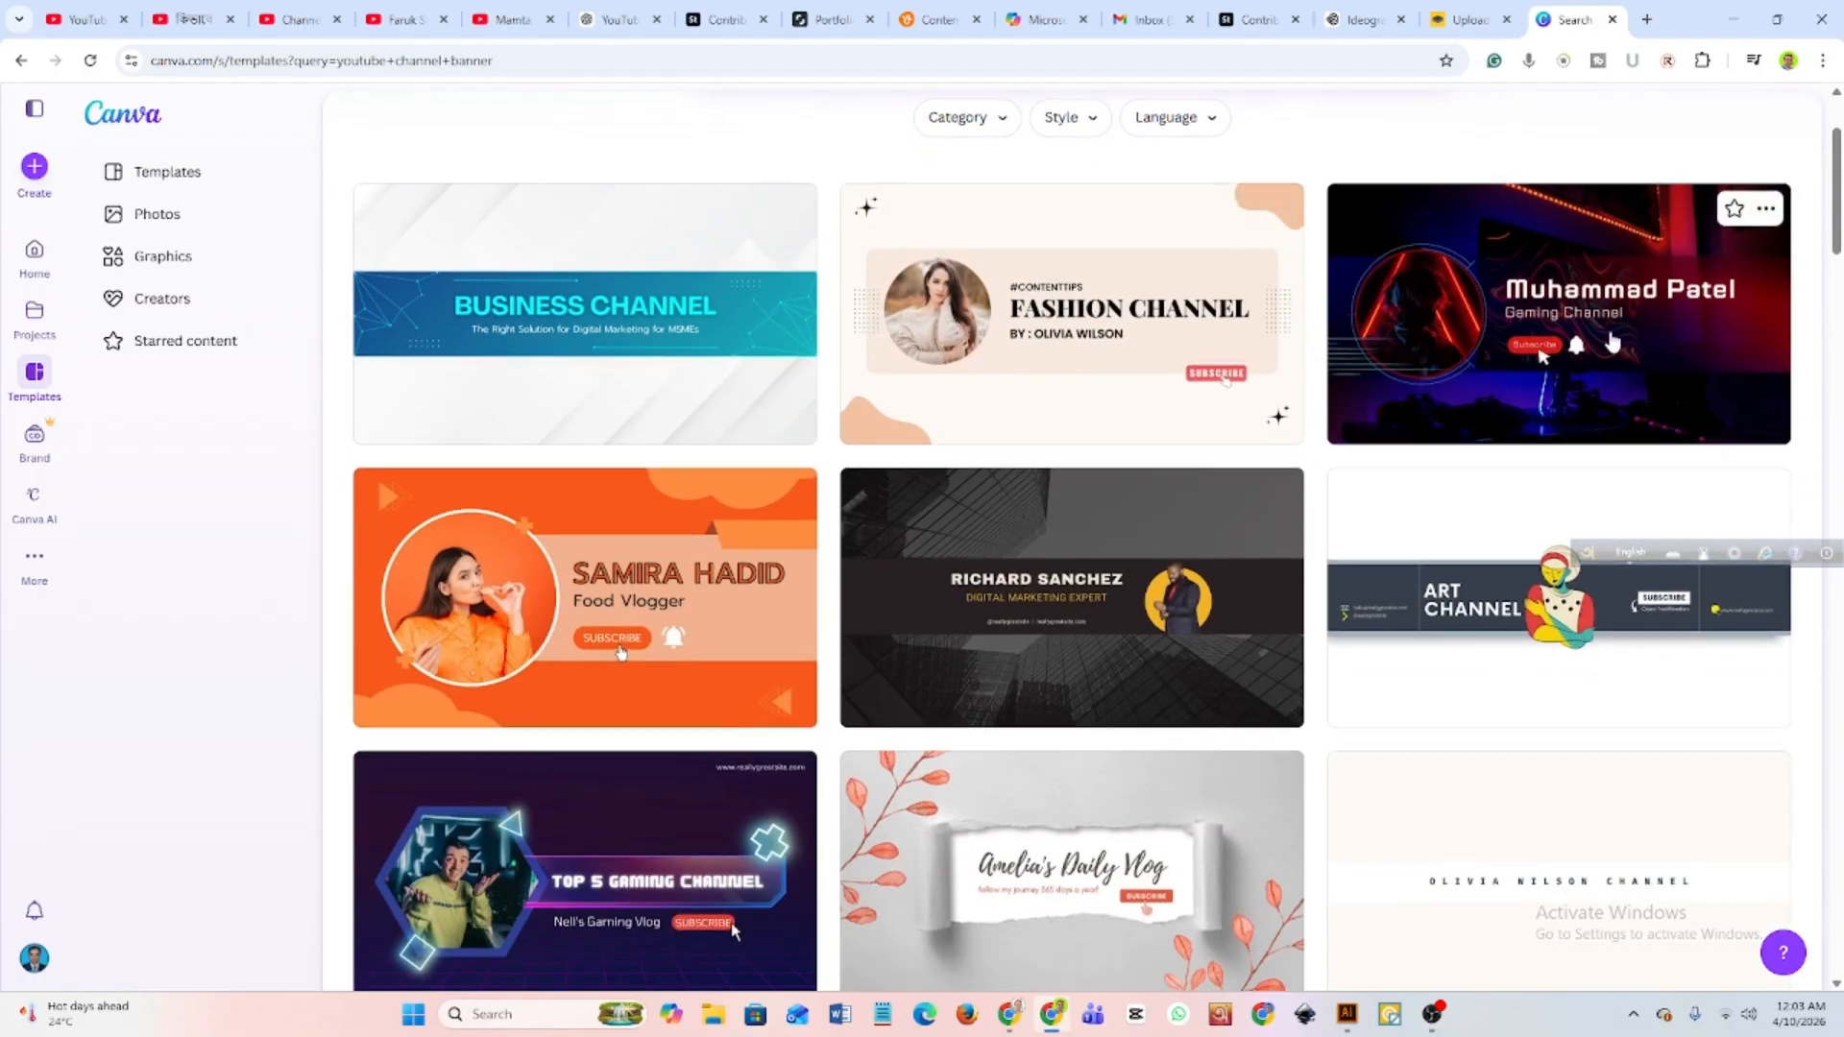
{"action": "scroll", "coordinate": [881, 454], "scroll_direction": "down", "scroll_amount": 2}
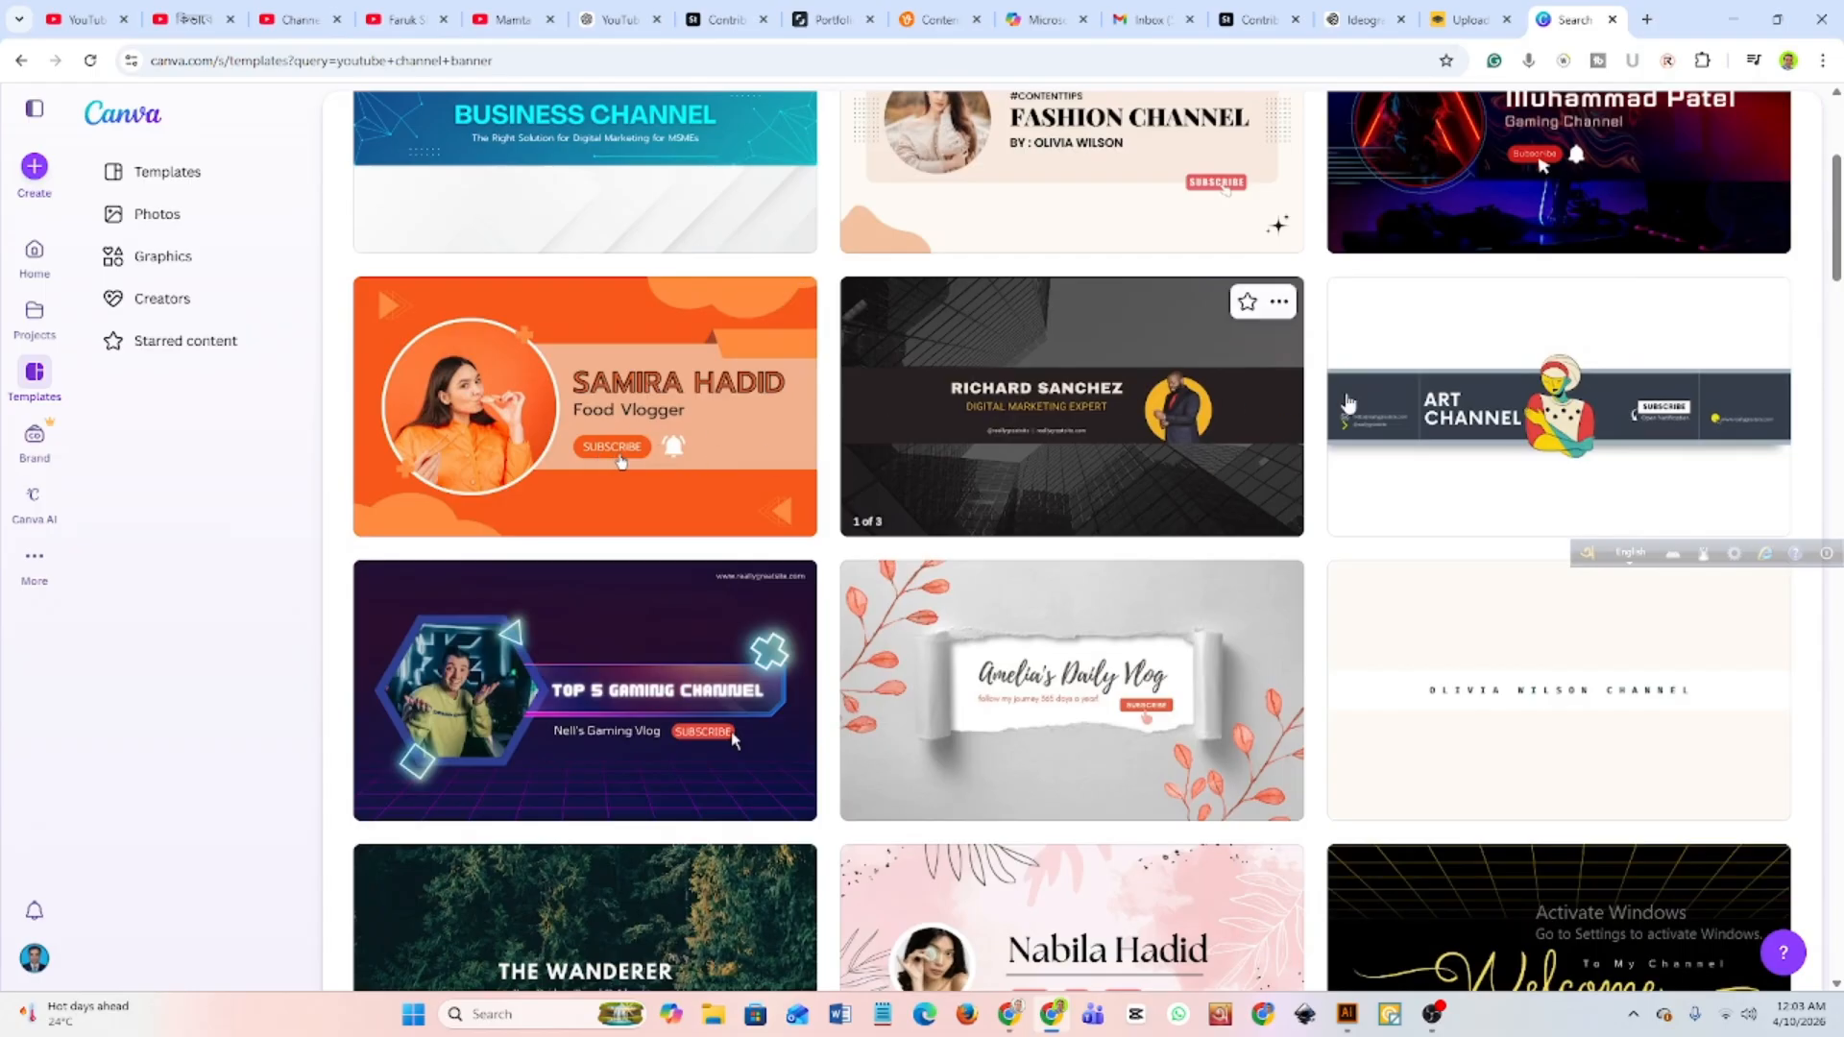
{"action": "scroll", "coordinate": [1524, 481], "scroll_direction": "down", "scroll_amount": 3}
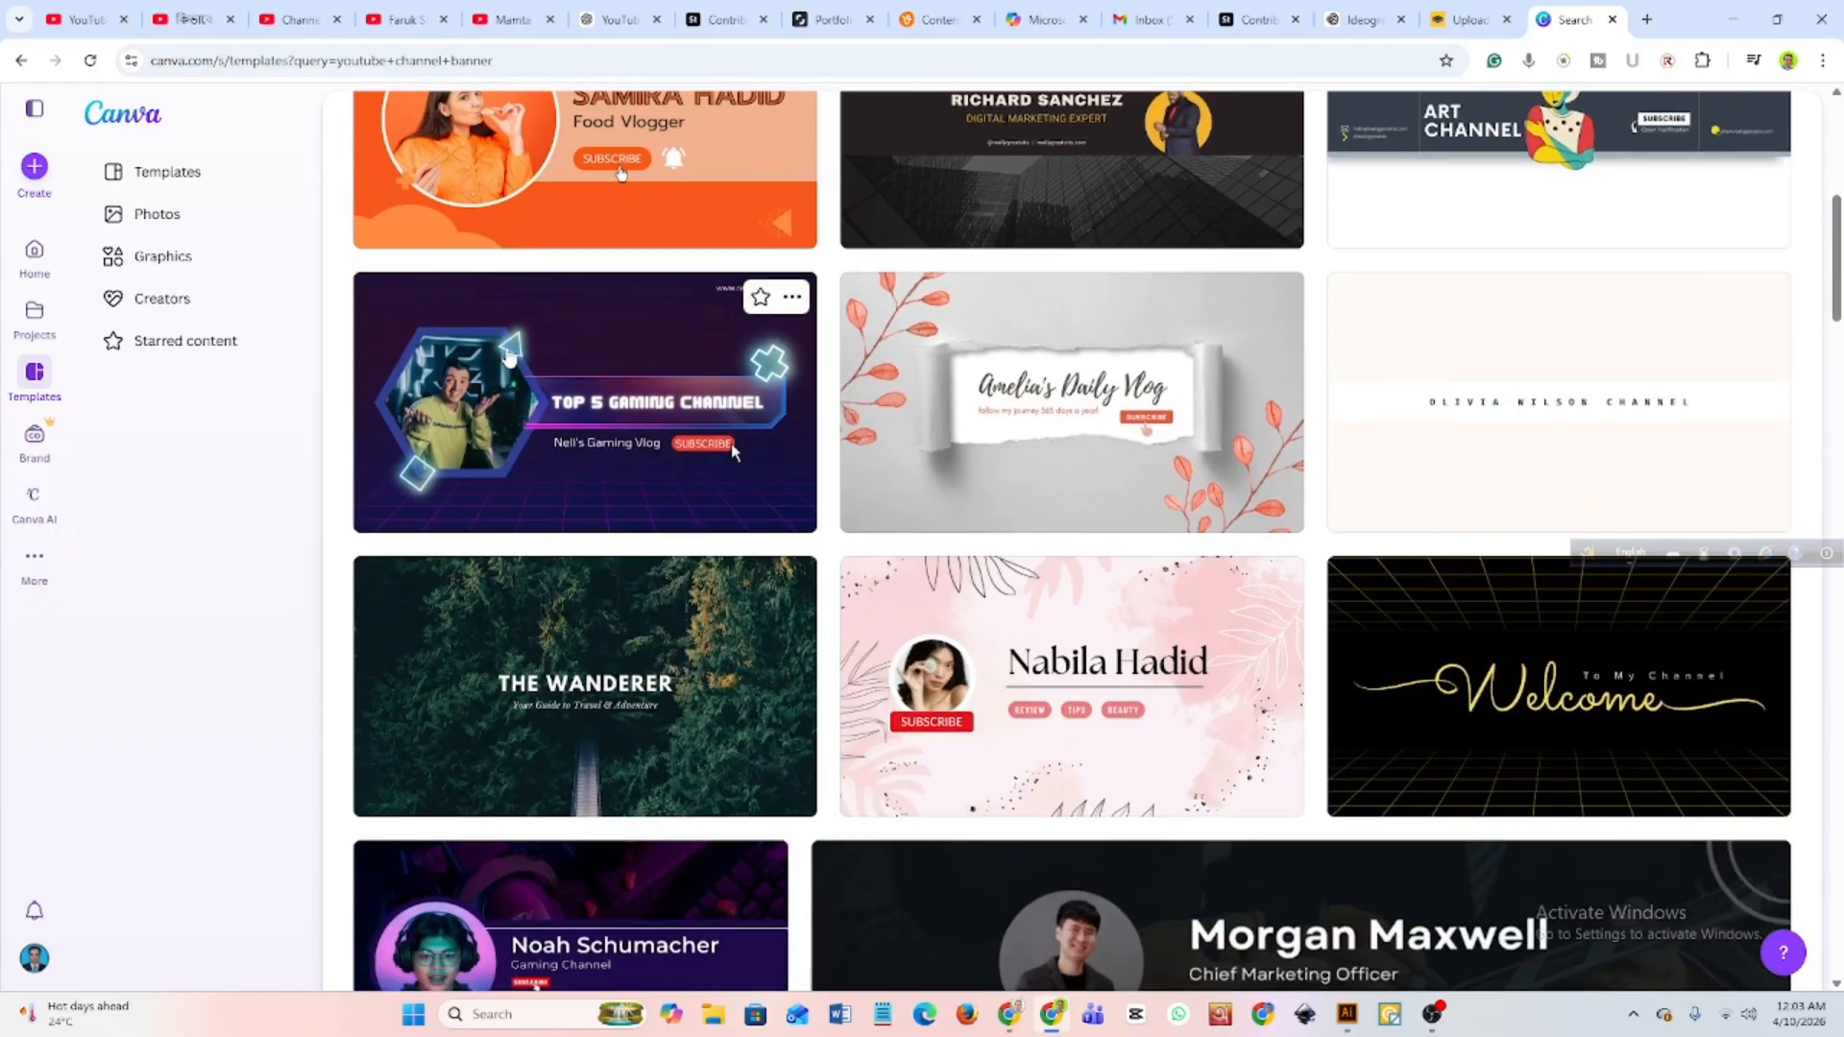
{"action": "scroll", "coordinate": [1594, 418], "scroll_direction": "down", "scroll_amount": 2}
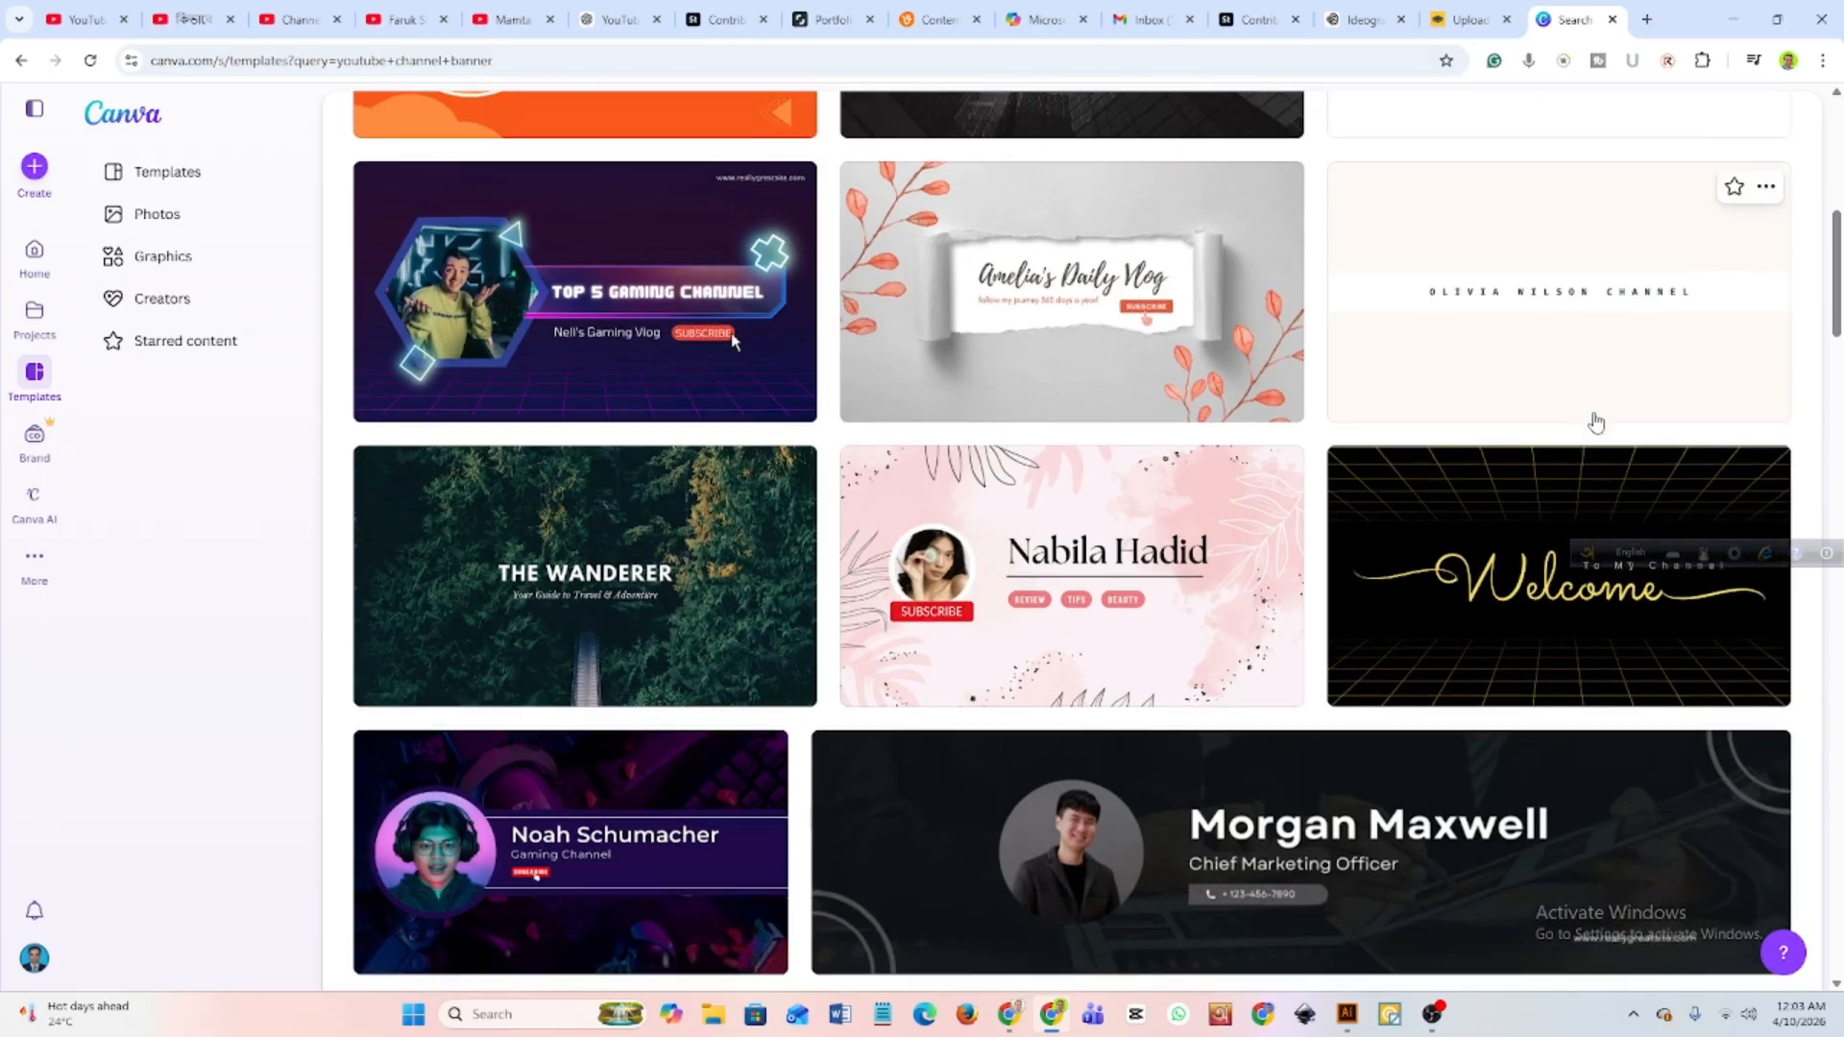
{"action": "scroll", "coordinate": [633, 461], "scroll_direction": "down", "scroll_amount": 1}
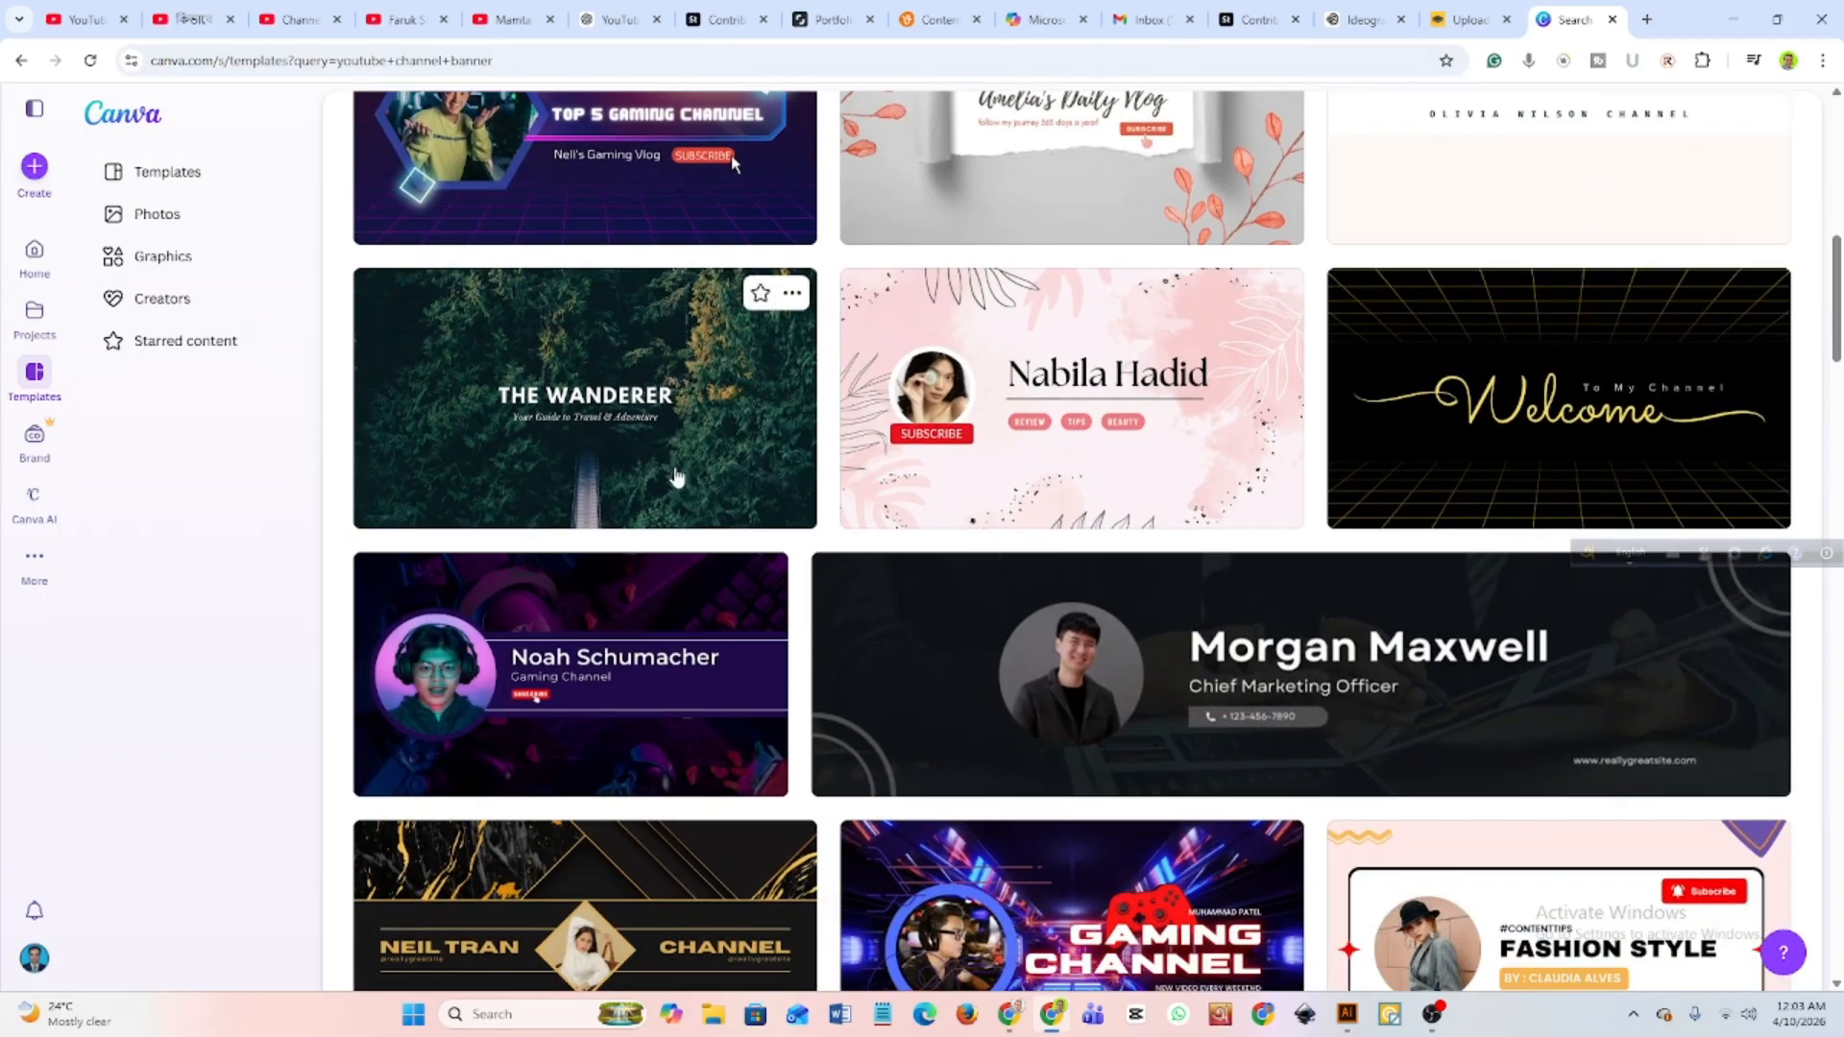
{"action": "scroll", "coordinate": [686, 617], "scroll_direction": "down", "scroll_amount": 2}
{"action": "scroll", "coordinate": [685, 617], "scroll_direction": "down", "scroll_amount": 3}
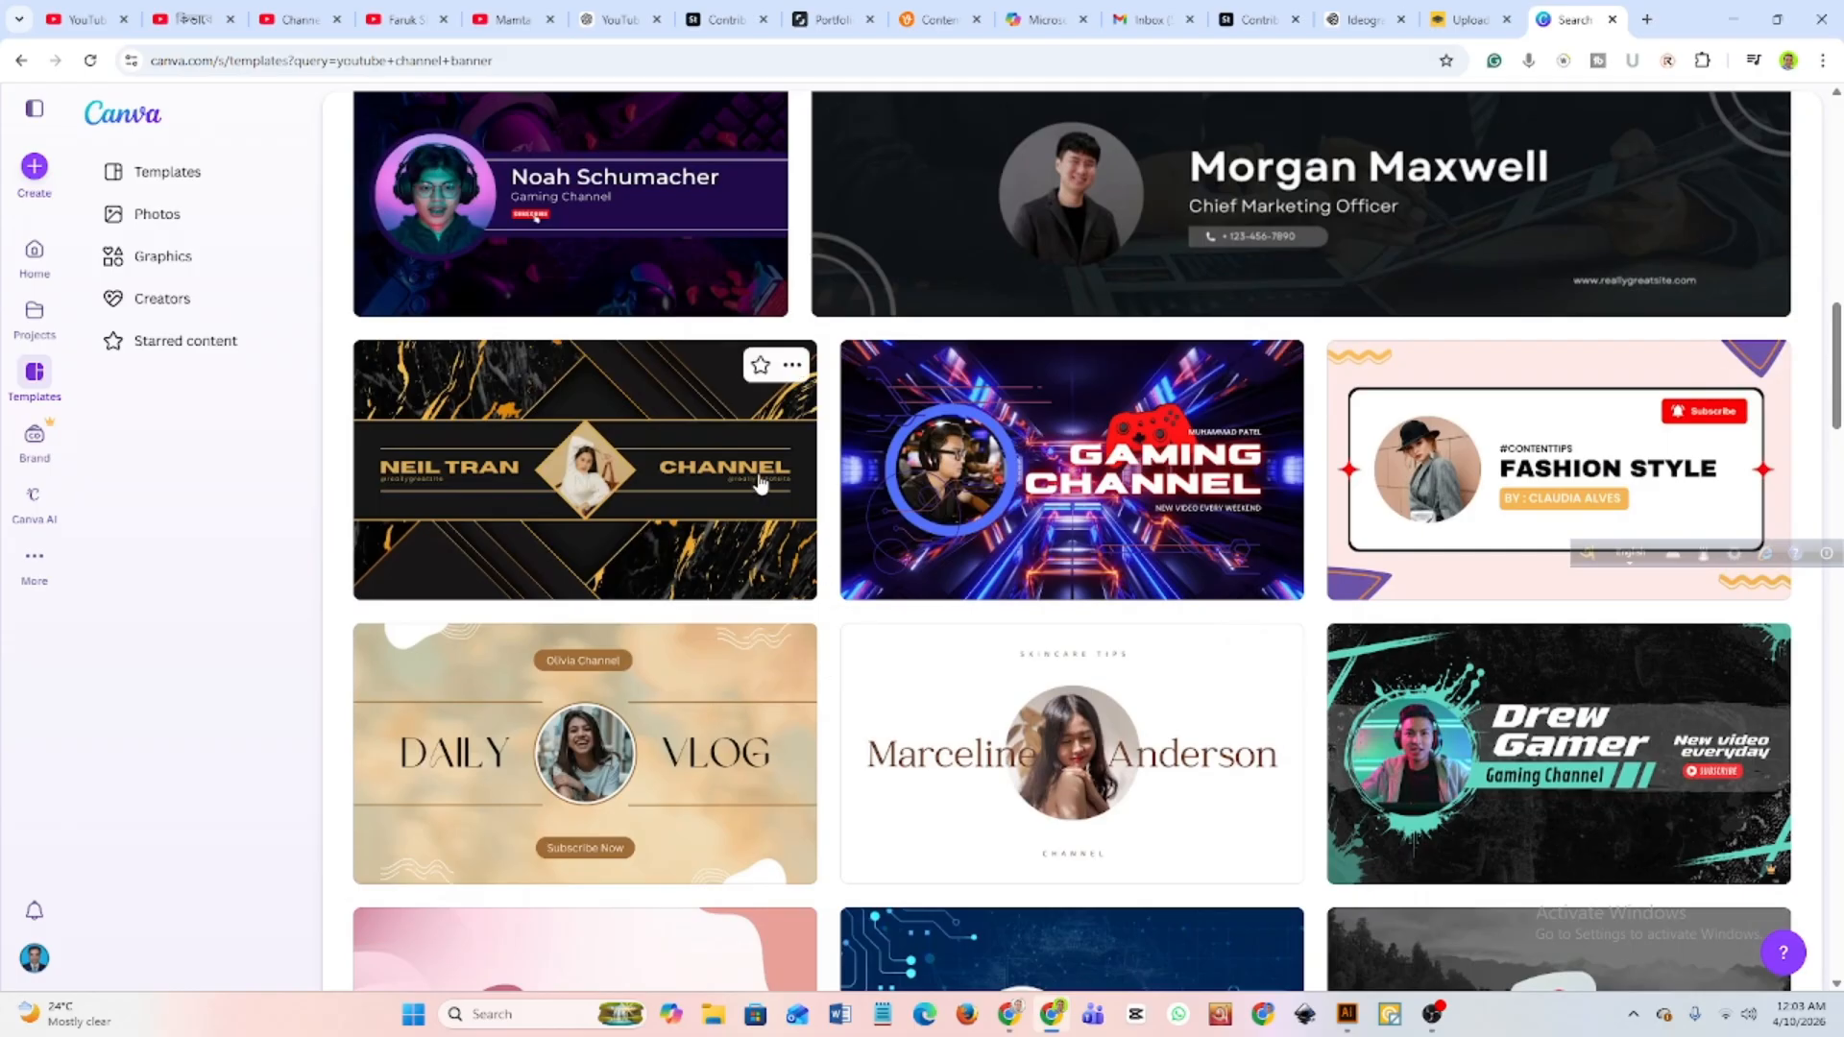
{"action": "scroll", "coordinate": [765, 607], "scroll_direction": "down", "scroll_amount": 6}
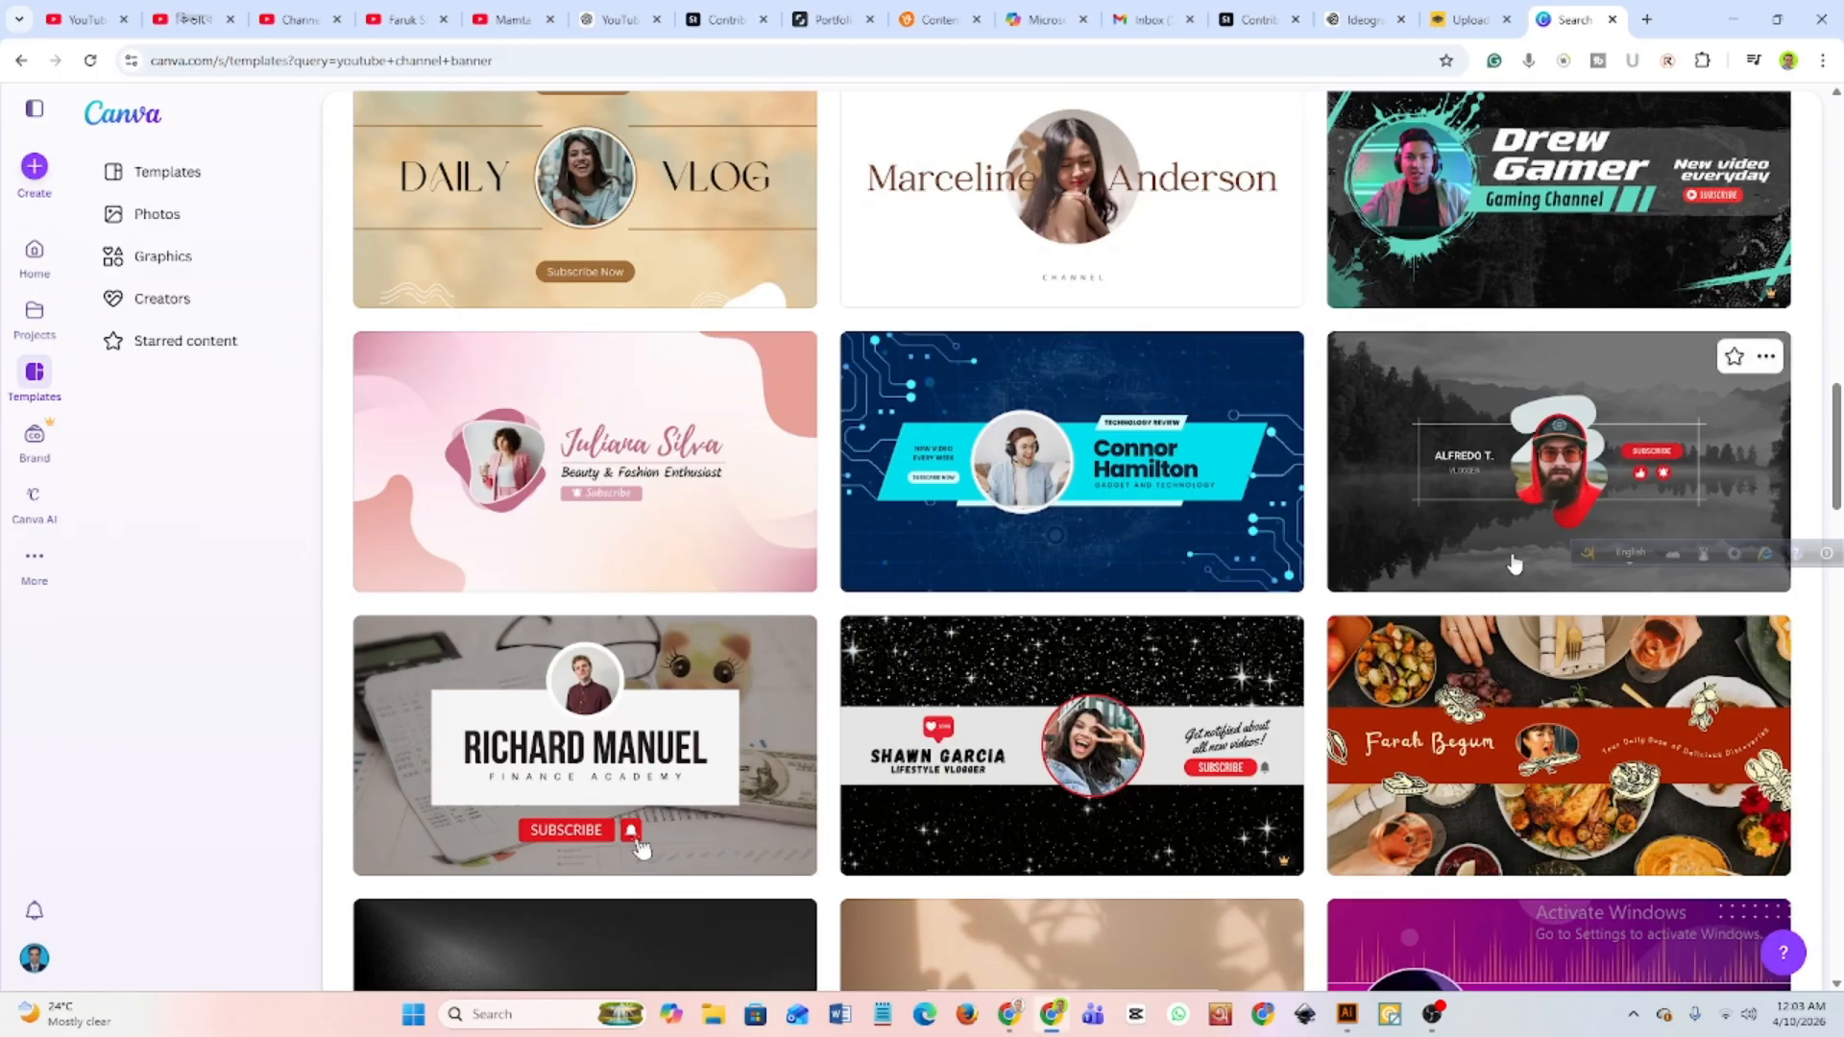
{"action": "scroll", "coordinate": [1531, 535], "scroll_direction": "down", "scroll_amount": 4}
{"action": "scroll", "coordinate": [1502, 672], "scroll_direction": "down", "scroll_amount": 1}
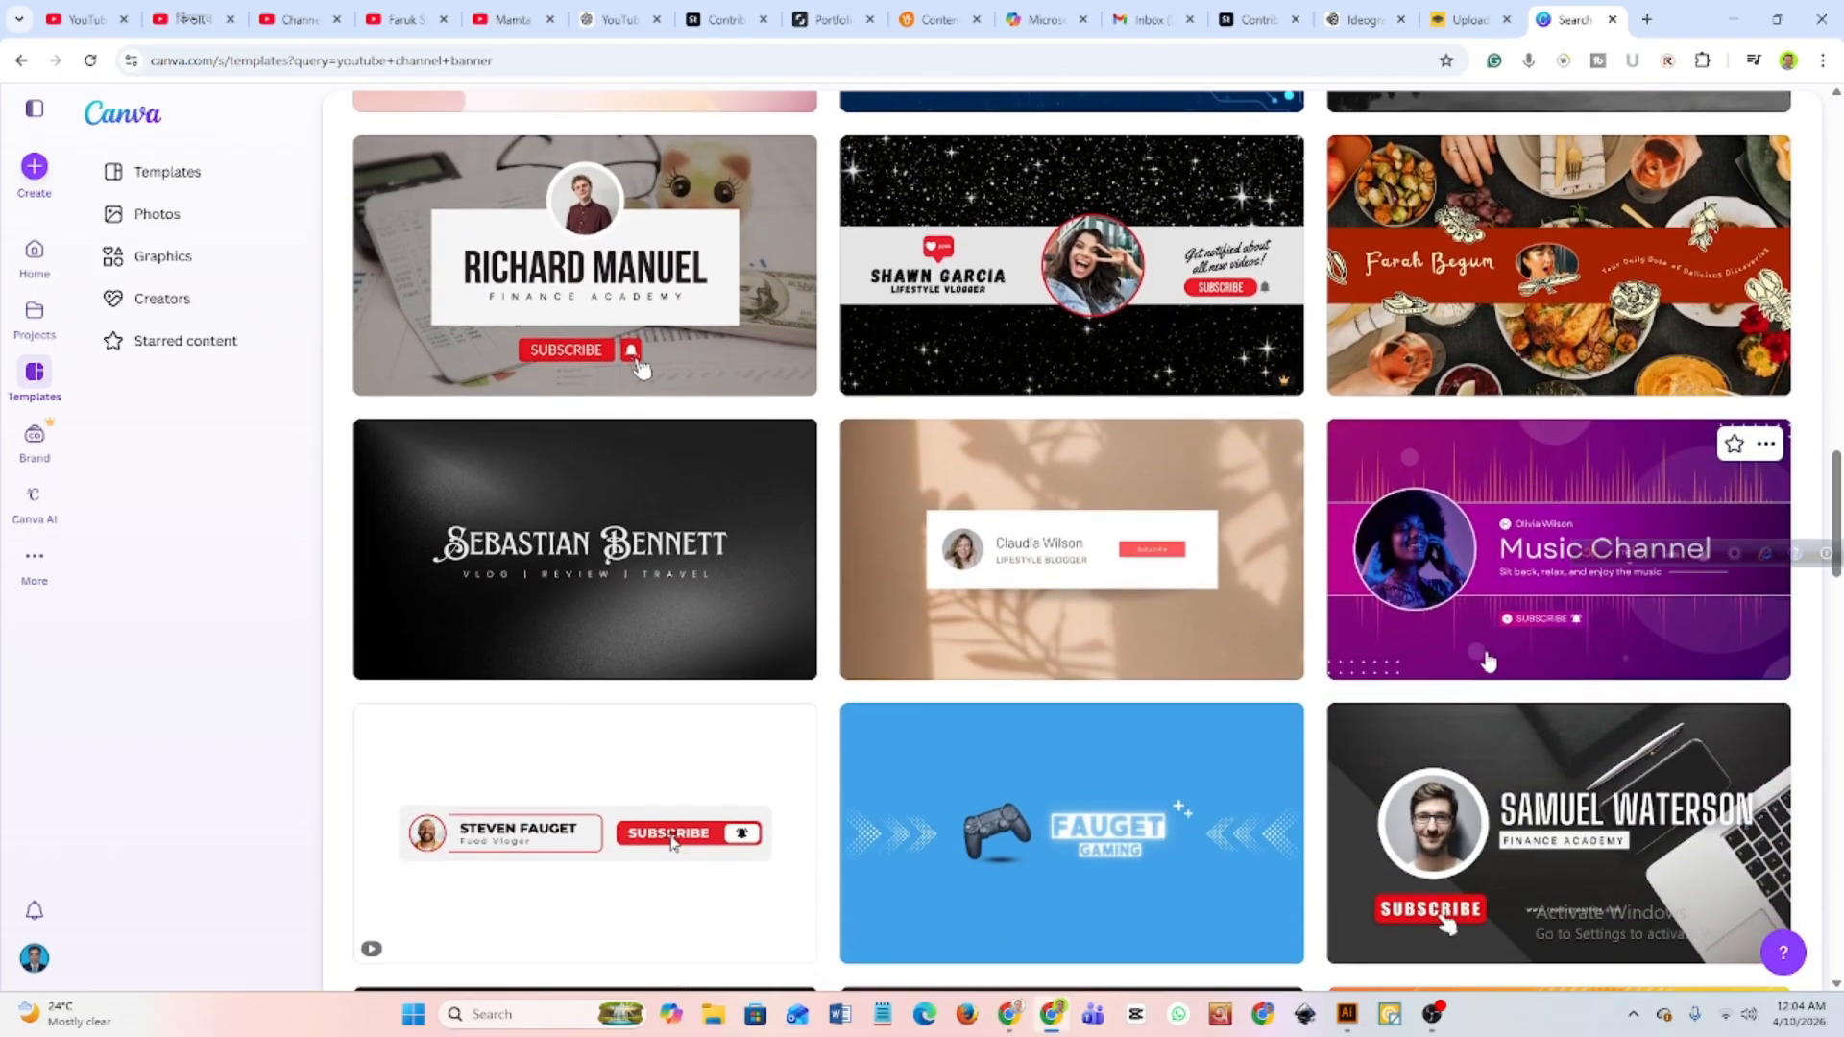
{"action": "scroll", "coordinate": [641, 582], "scroll_direction": "down", "scroll_amount": 8}
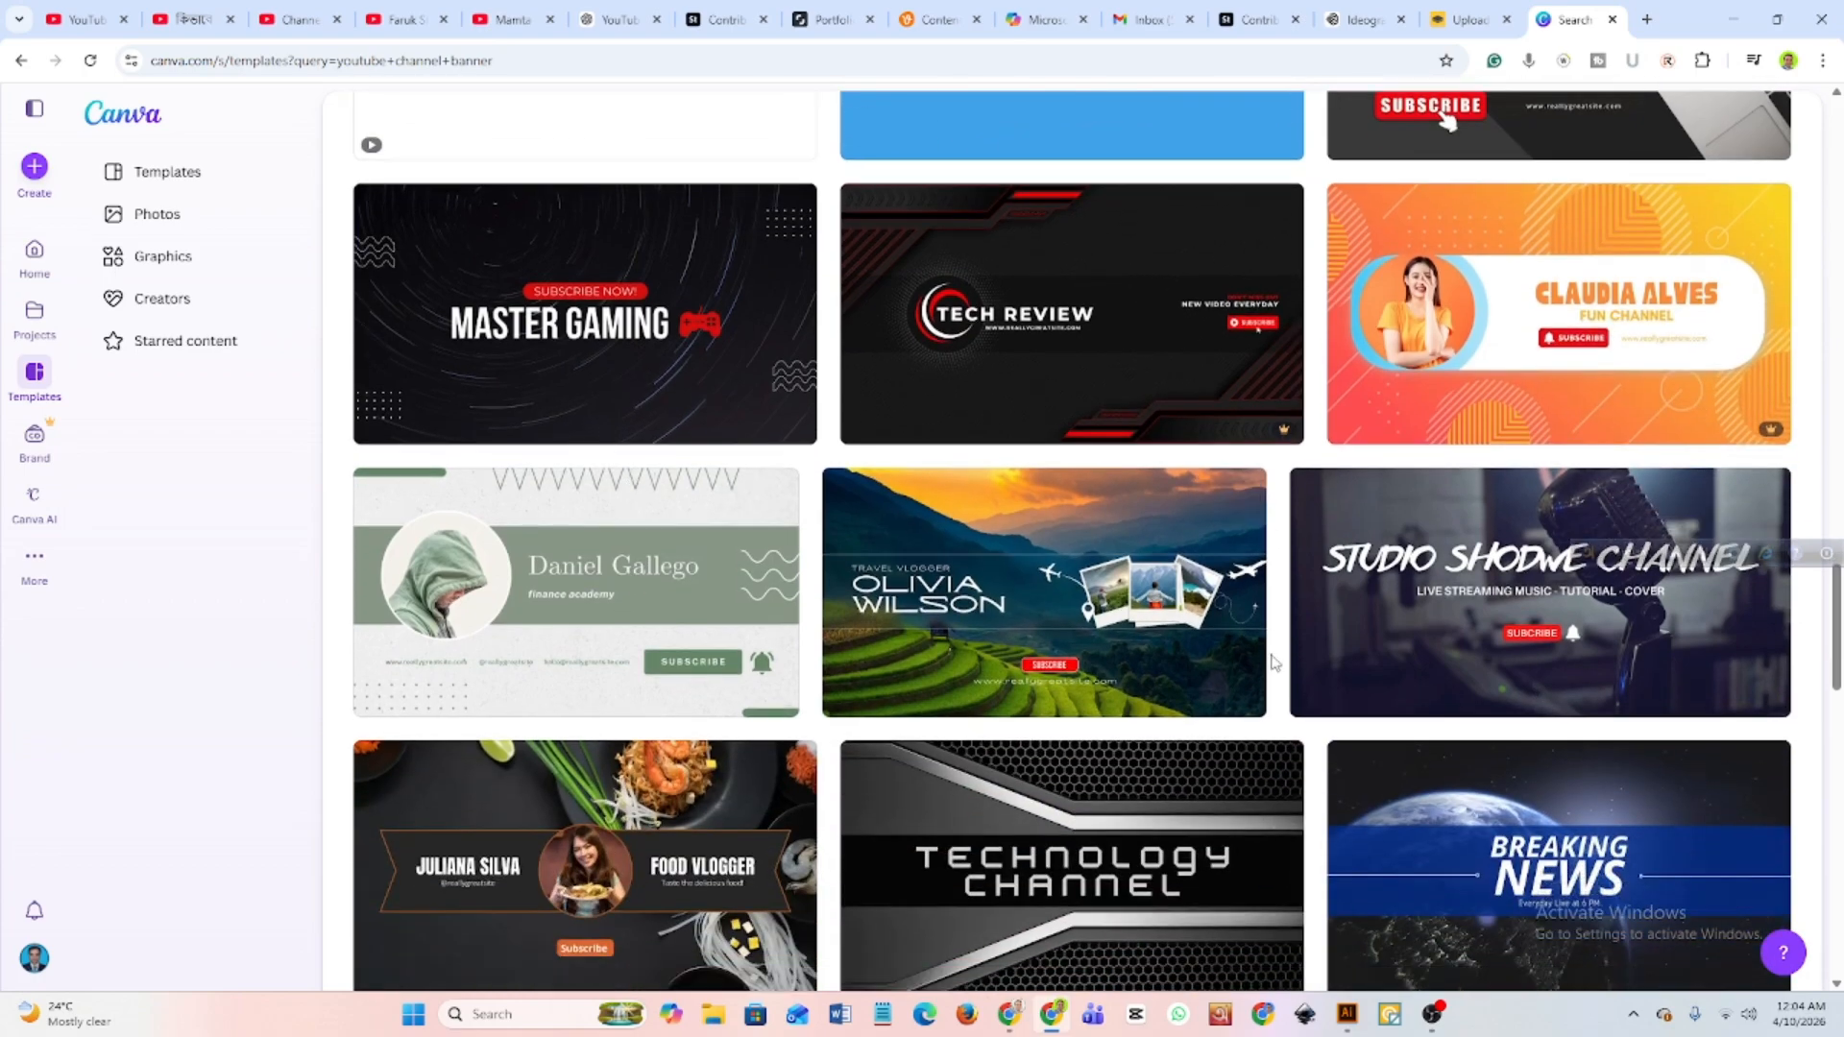
{"action": "scroll", "coordinate": [1454, 560], "scroll_direction": "down", "scroll_amount": 2}
{"action": "scroll", "coordinate": [1103, 512], "scroll_direction": "down", "scroll_amount": 2}
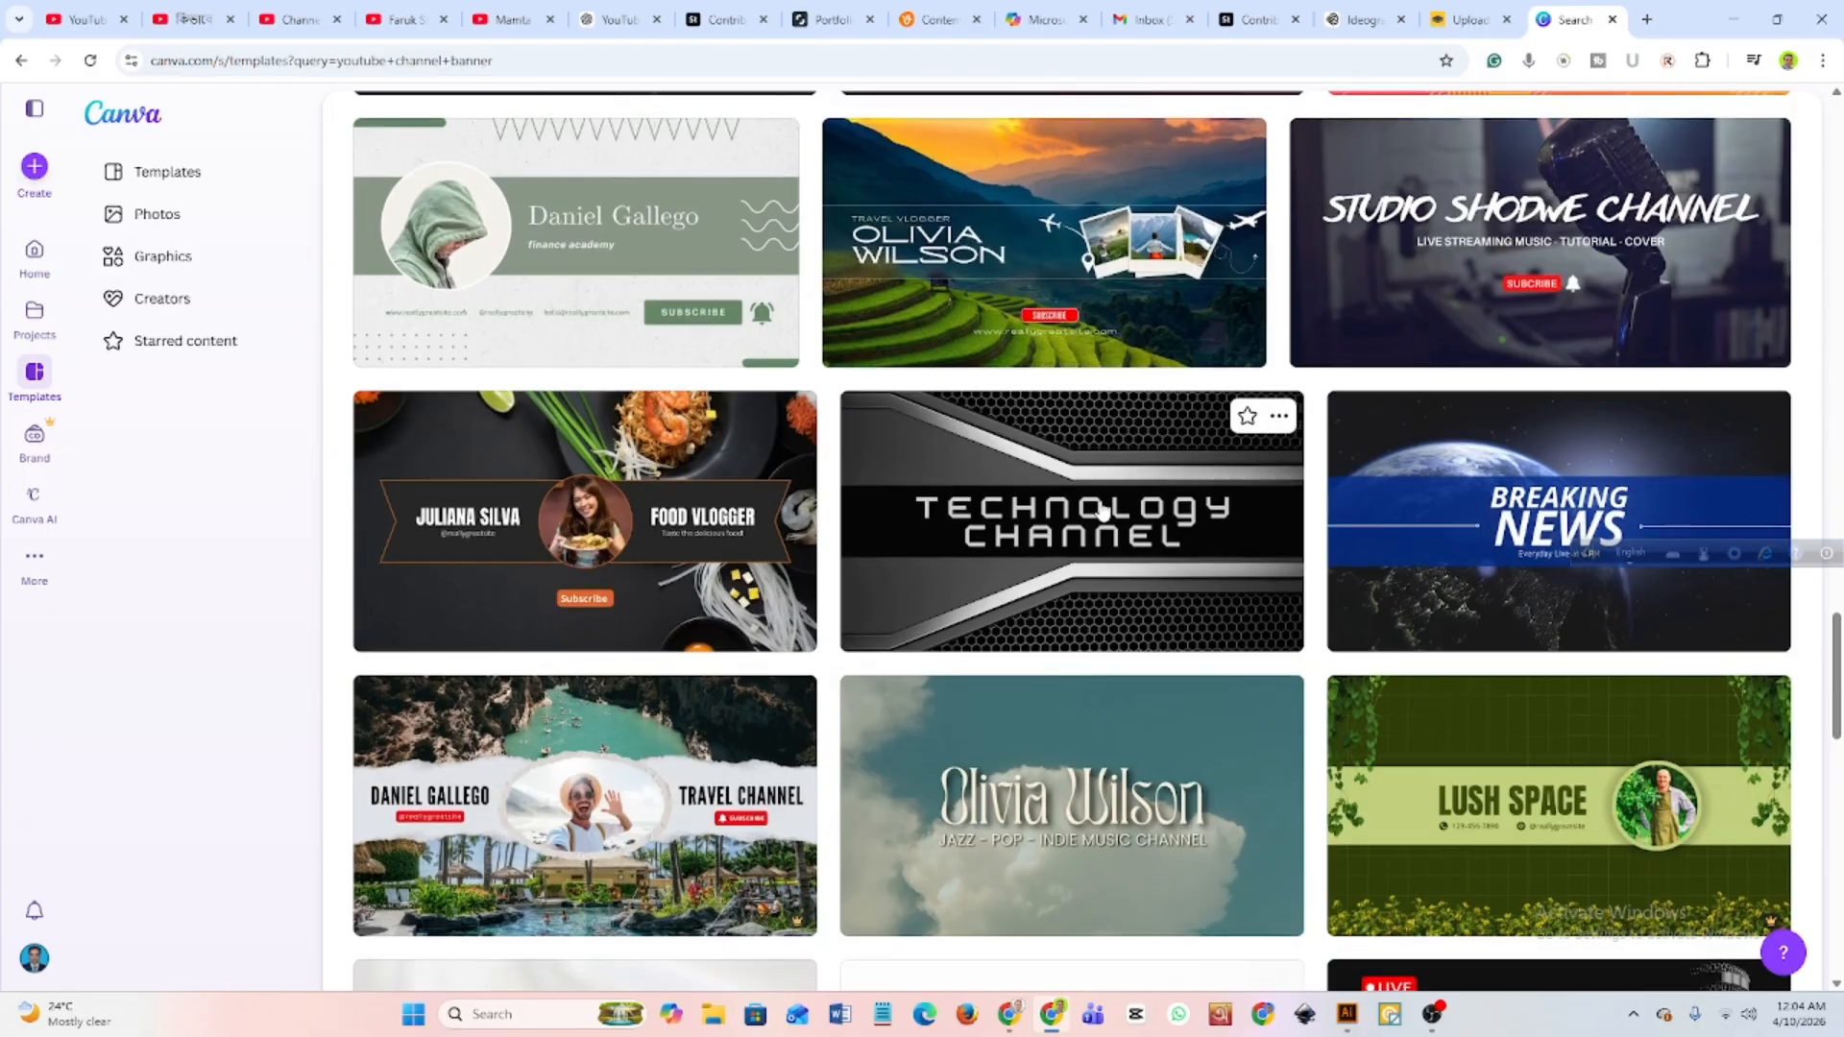
{"action": "scroll", "coordinate": [1102, 512], "scroll_direction": "down", "scroll_amount": 4}
{"action": "scroll", "coordinate": [1102, 512], "scroll_direction": "down", "scroll_amount": 1}
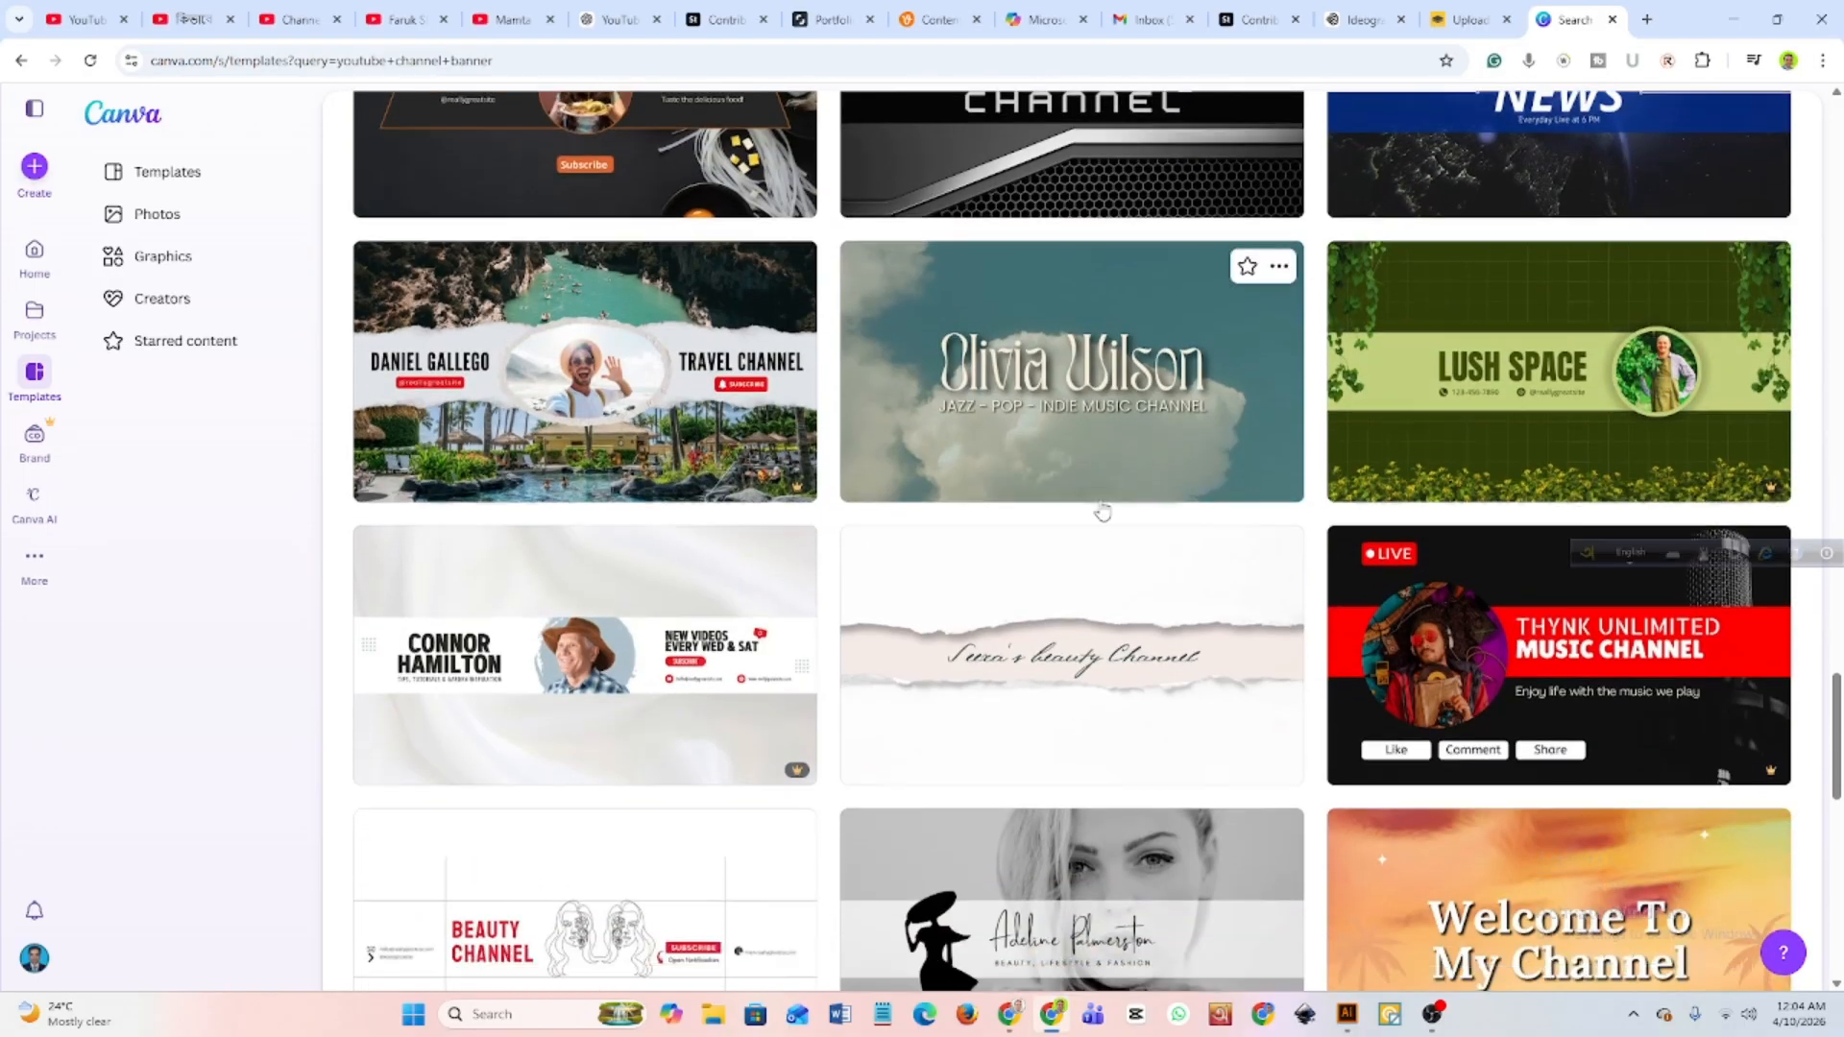
{"action": "scroll", "coordinate": [1102, 512], "scroll_direction": "up", "scroll_amount": 6}
{"action": "scroll", "coordinate": [1103, 511], "scroll_direction": "up", "scroll_amount": 10}
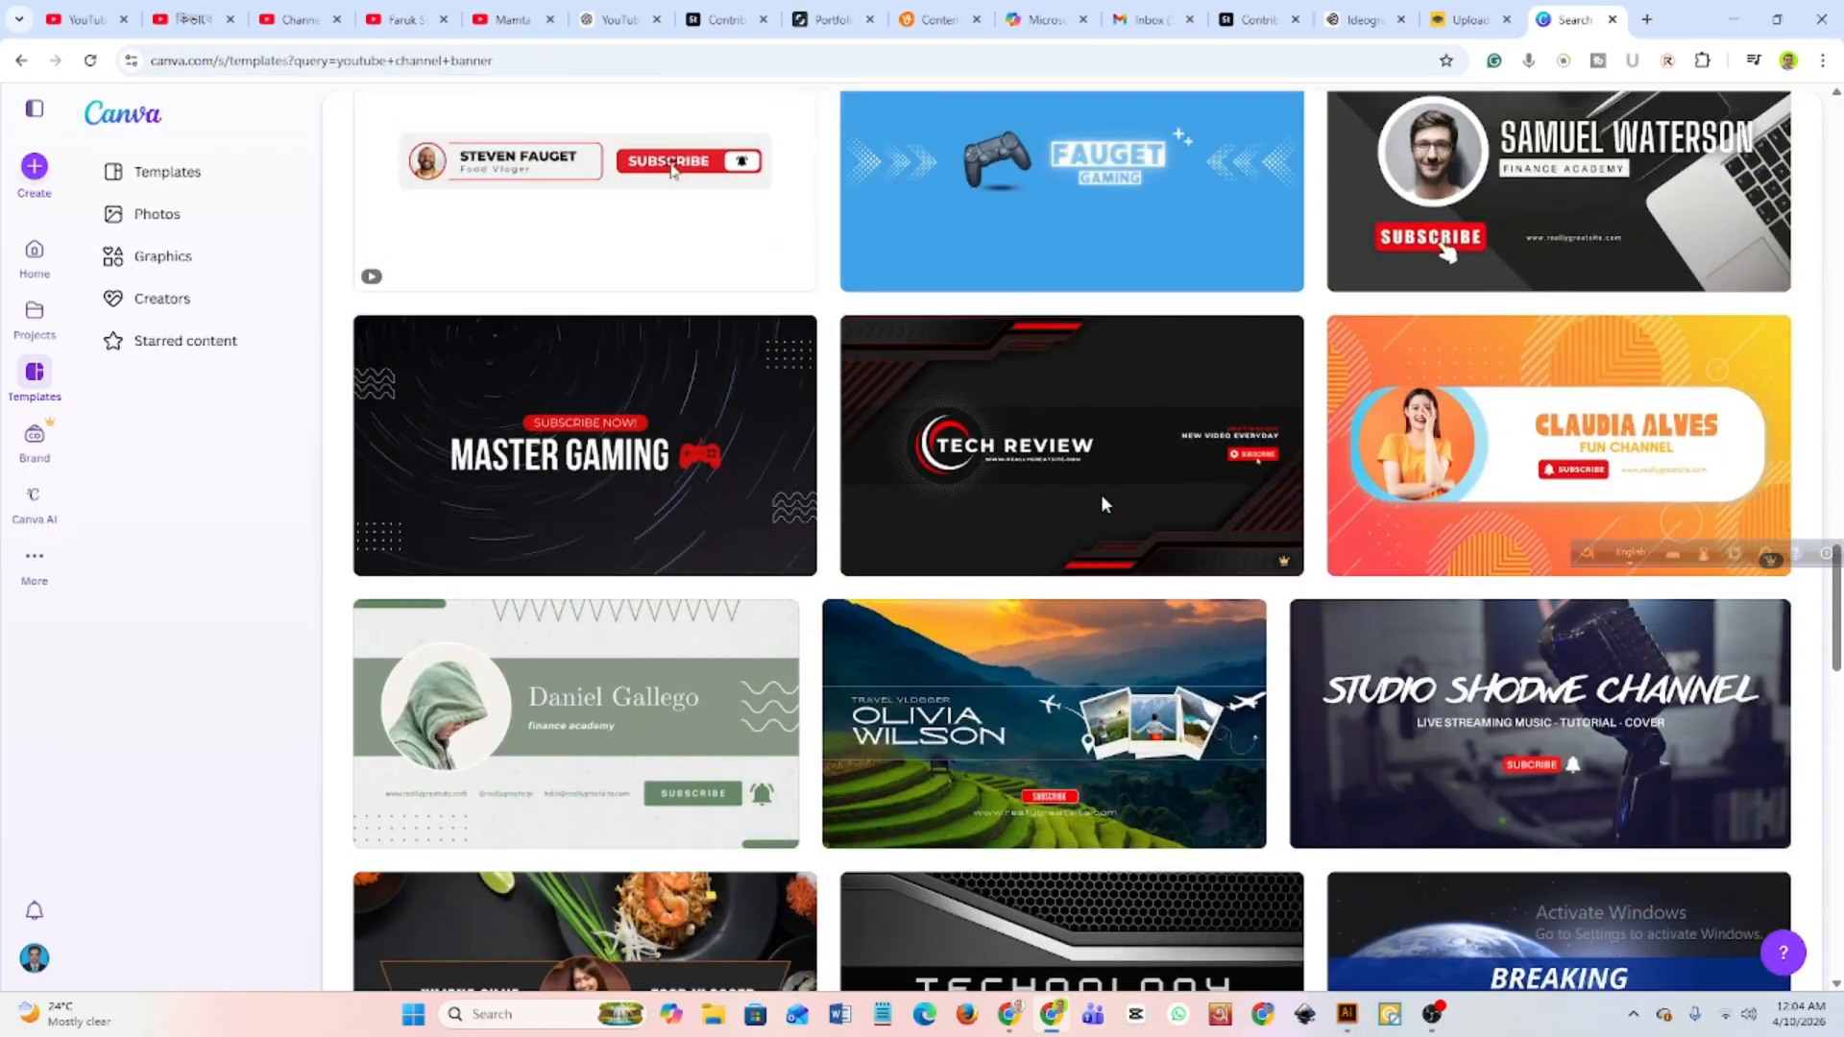
{"action": "scroll", "coordinate": [1107, 504], "scroll_direction": "up", "scroll_amount": 1}
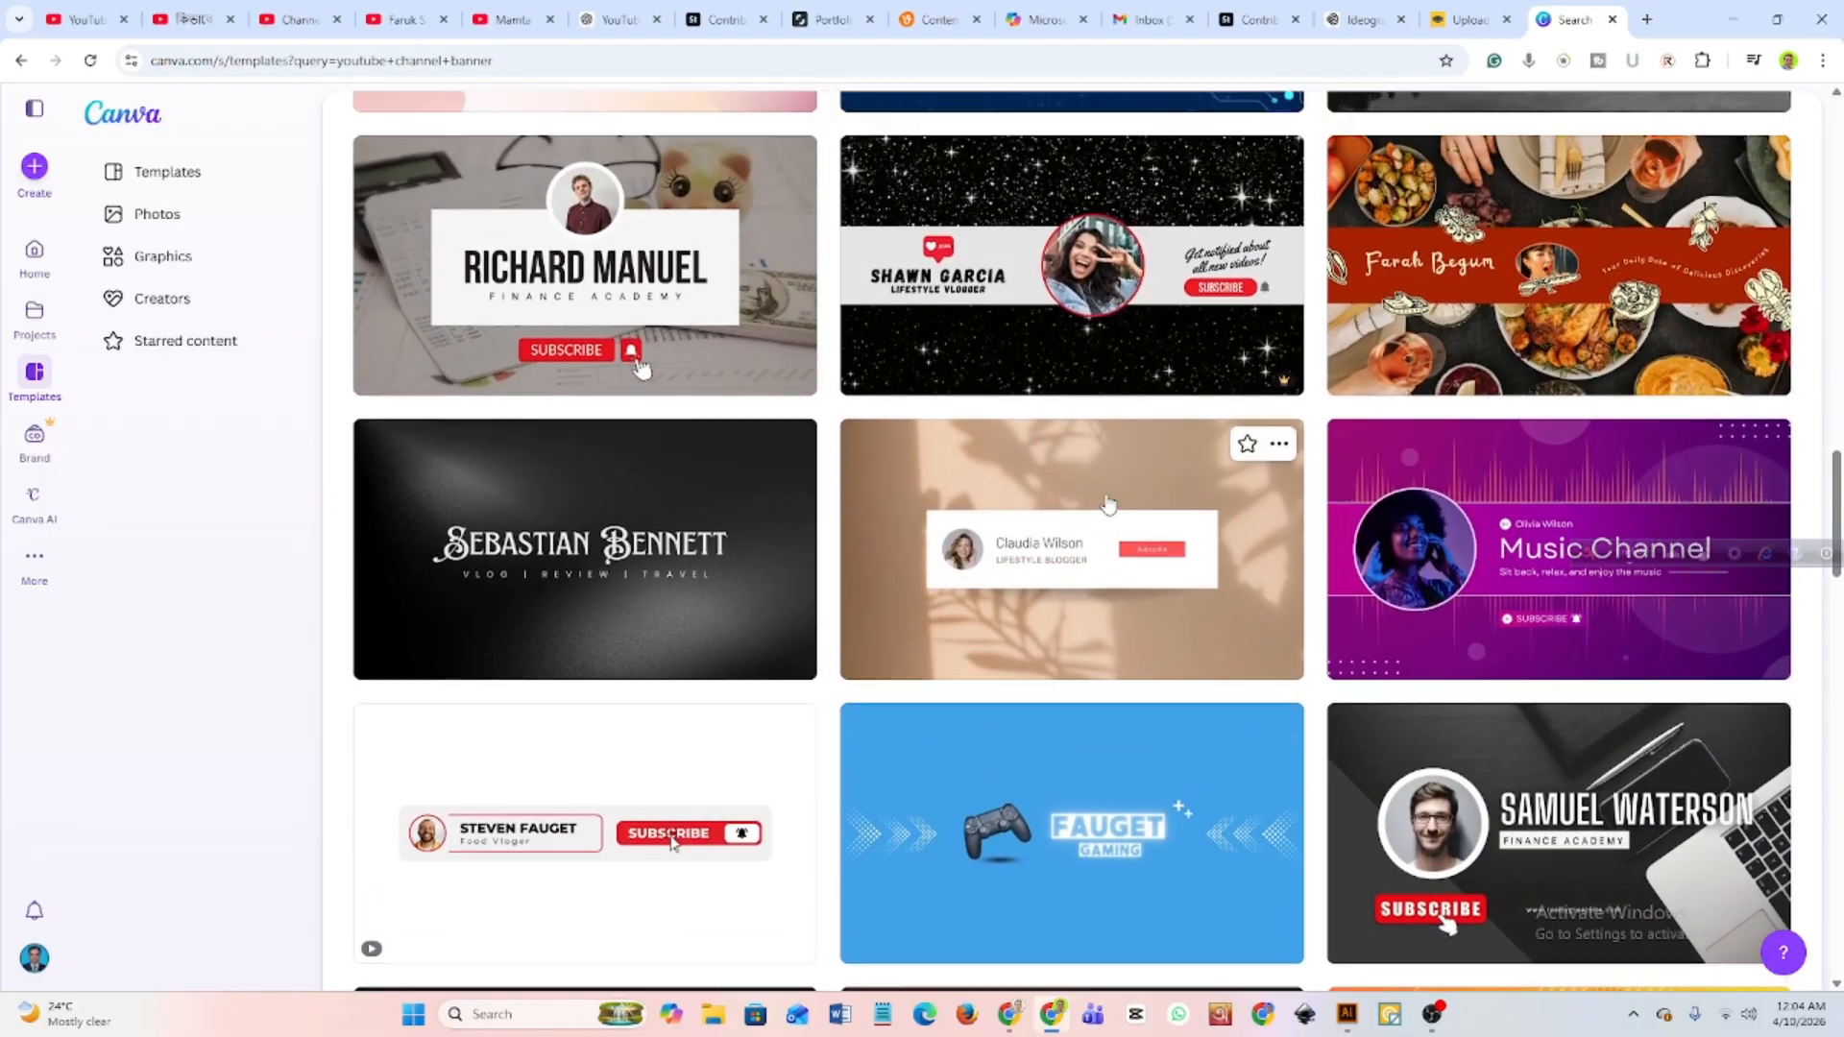
Open the Purple and White Geometric Music Youtube Banner template for customization, continuing in the browser instead of the desktop app.
{"action": "left_click", "coordinate": [1524, 559]}
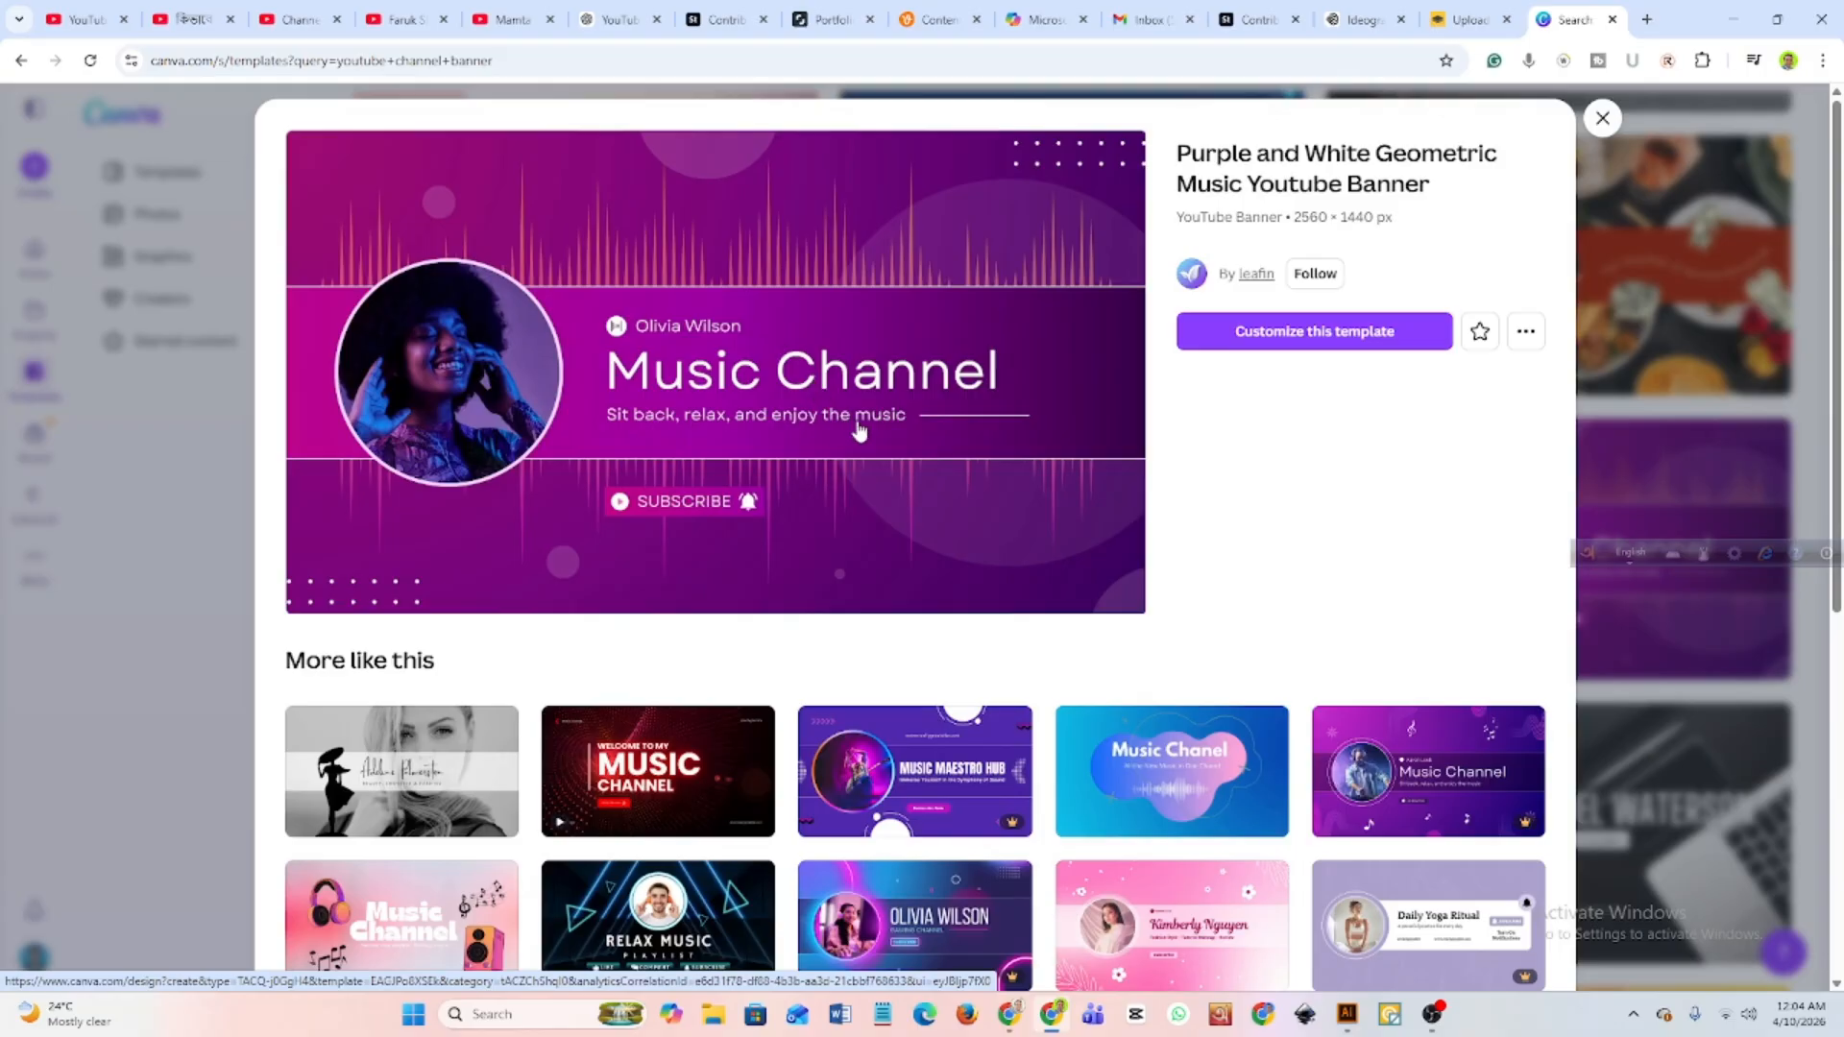
{"action": "scroll", "coordinate": [858, 427], "scroll_direction": "down", "scroll_amount": 1}
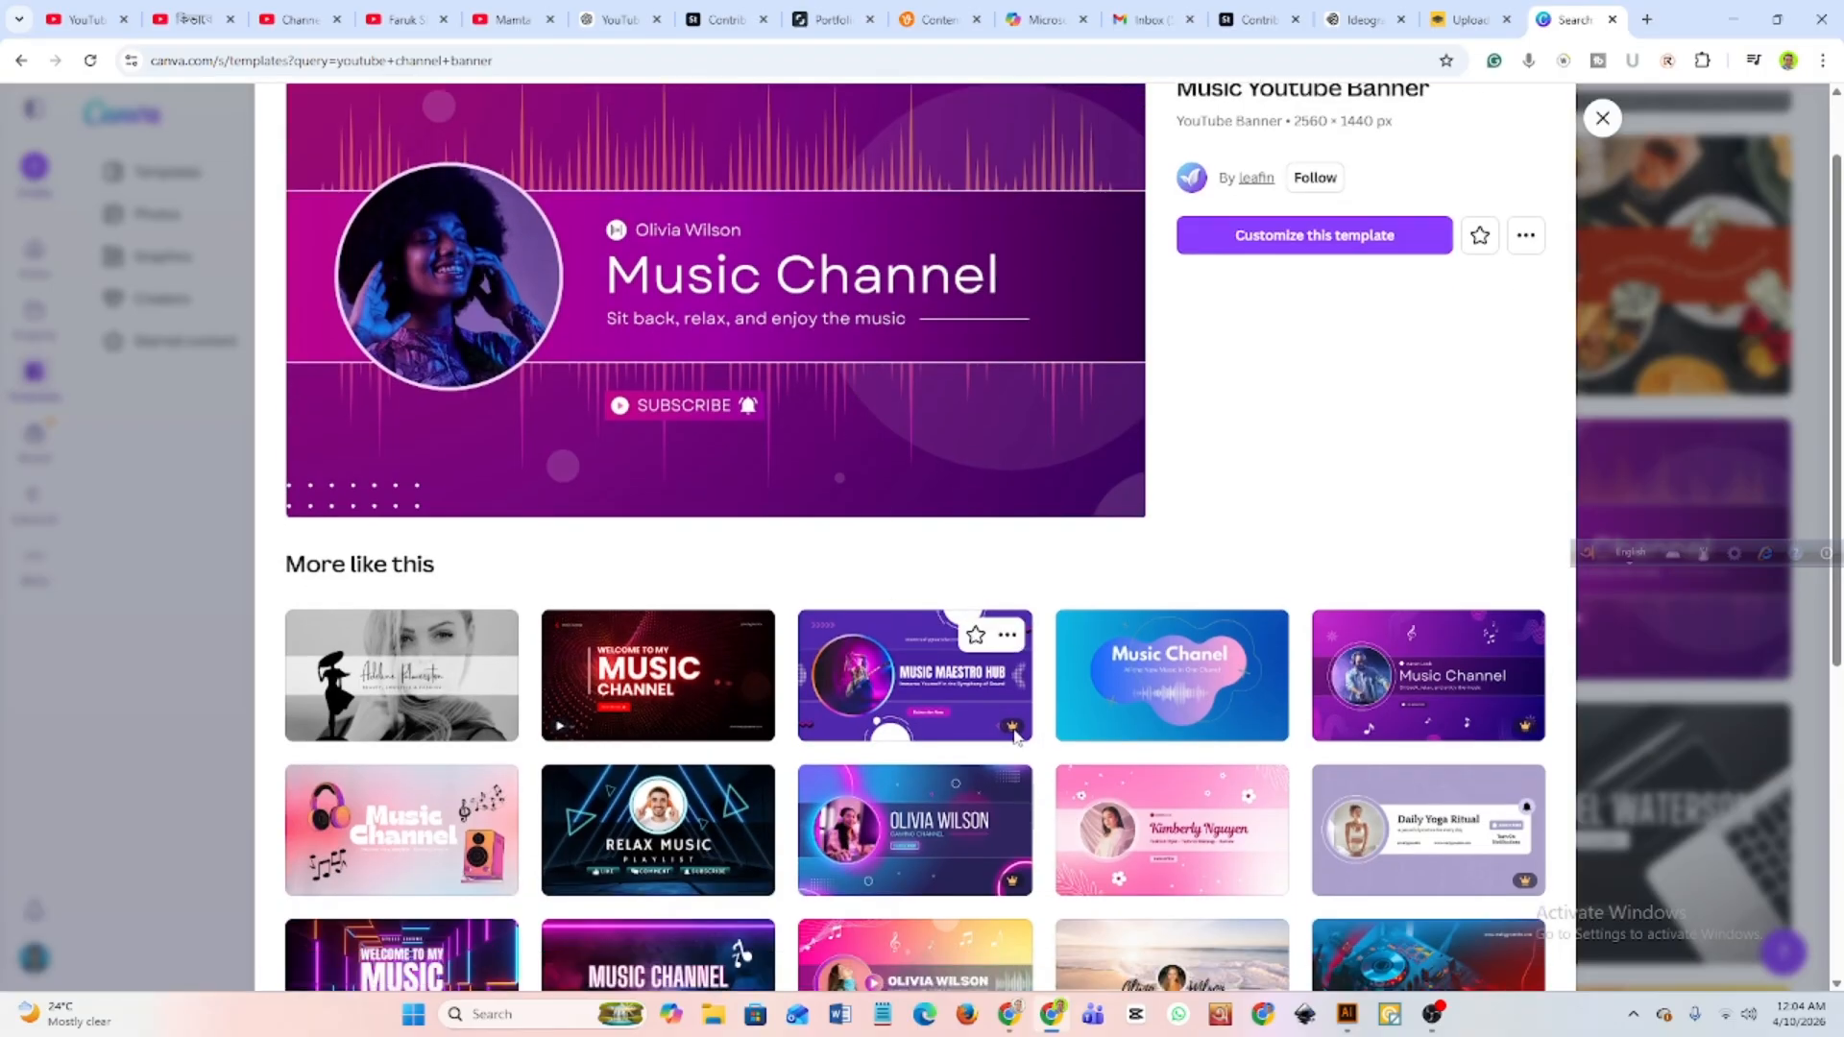
{"action": "scroll", "coordinate": [1016, 735], "scroll_direction": "down", "scroll_amount": 1}
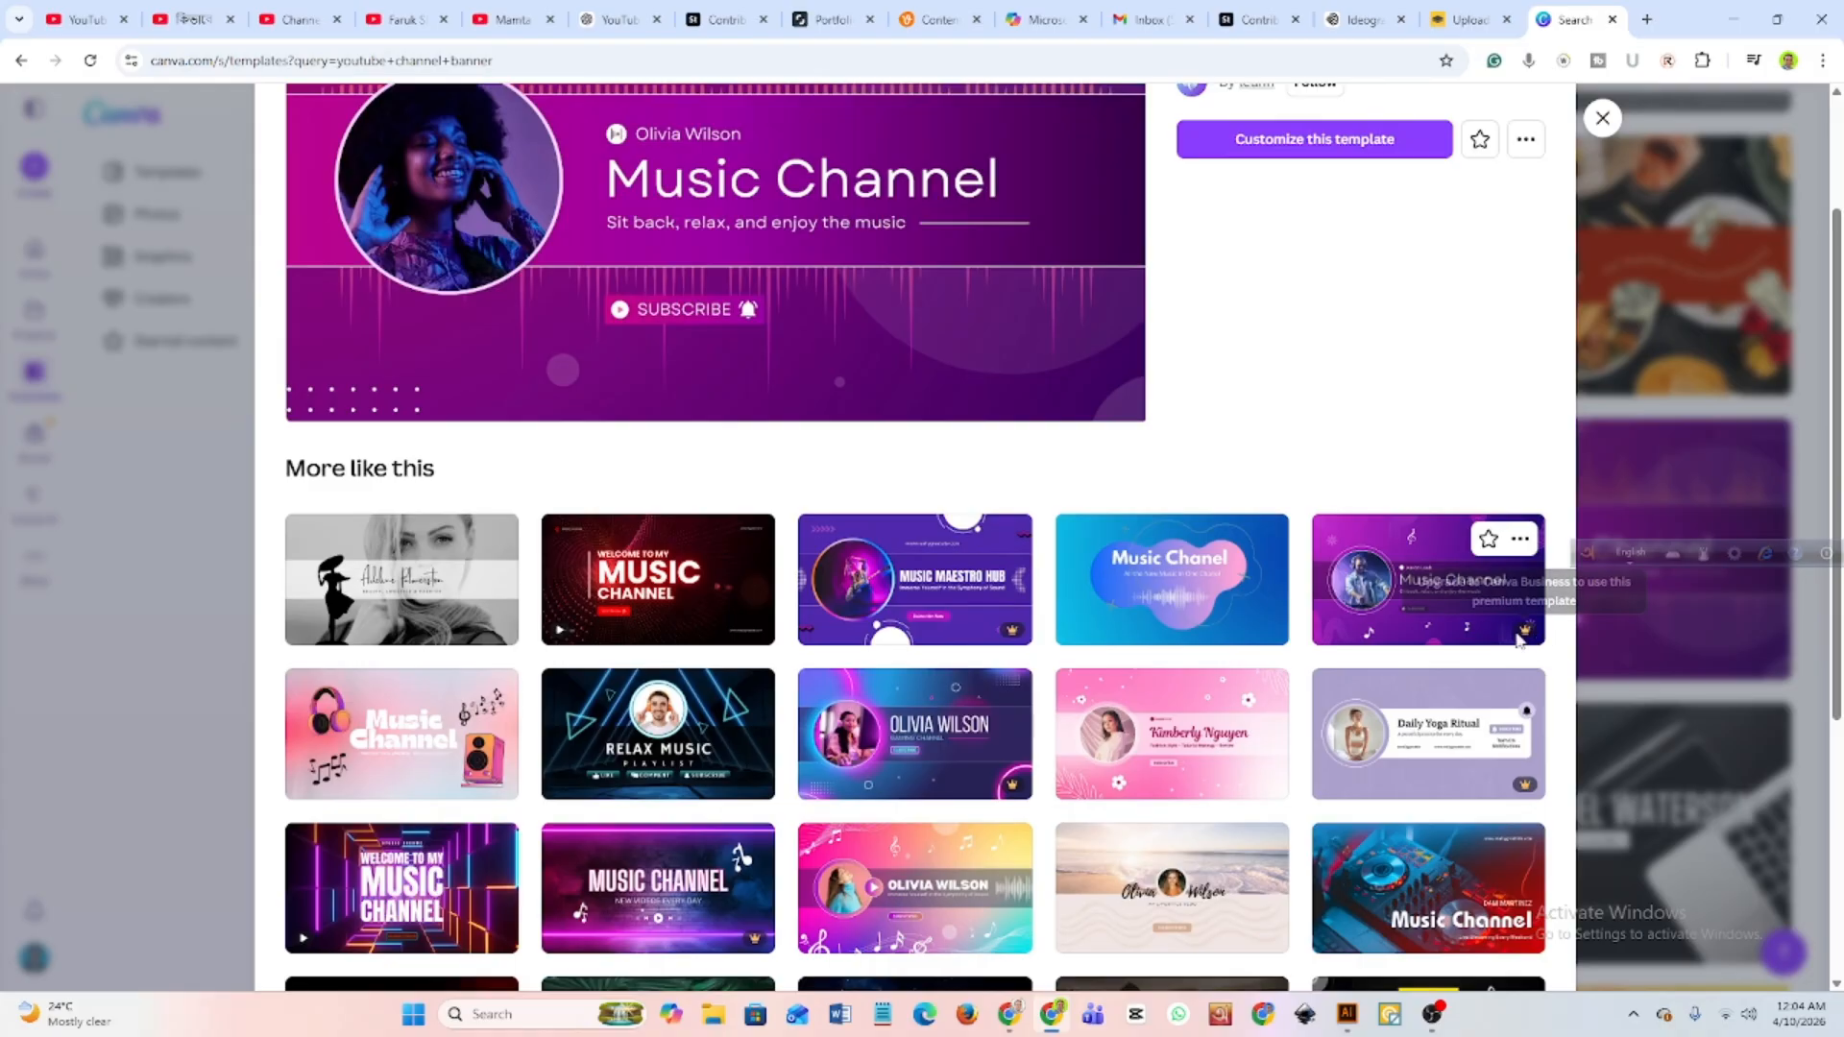
{"action": "scroll", "coordinate": [657, 843], "scroll_direction": "down", "scroll_amount": 1}
{"action": "scroll", "coordinate": [730, 710], "scroll_direction": "down", "scroll_amount": 2}
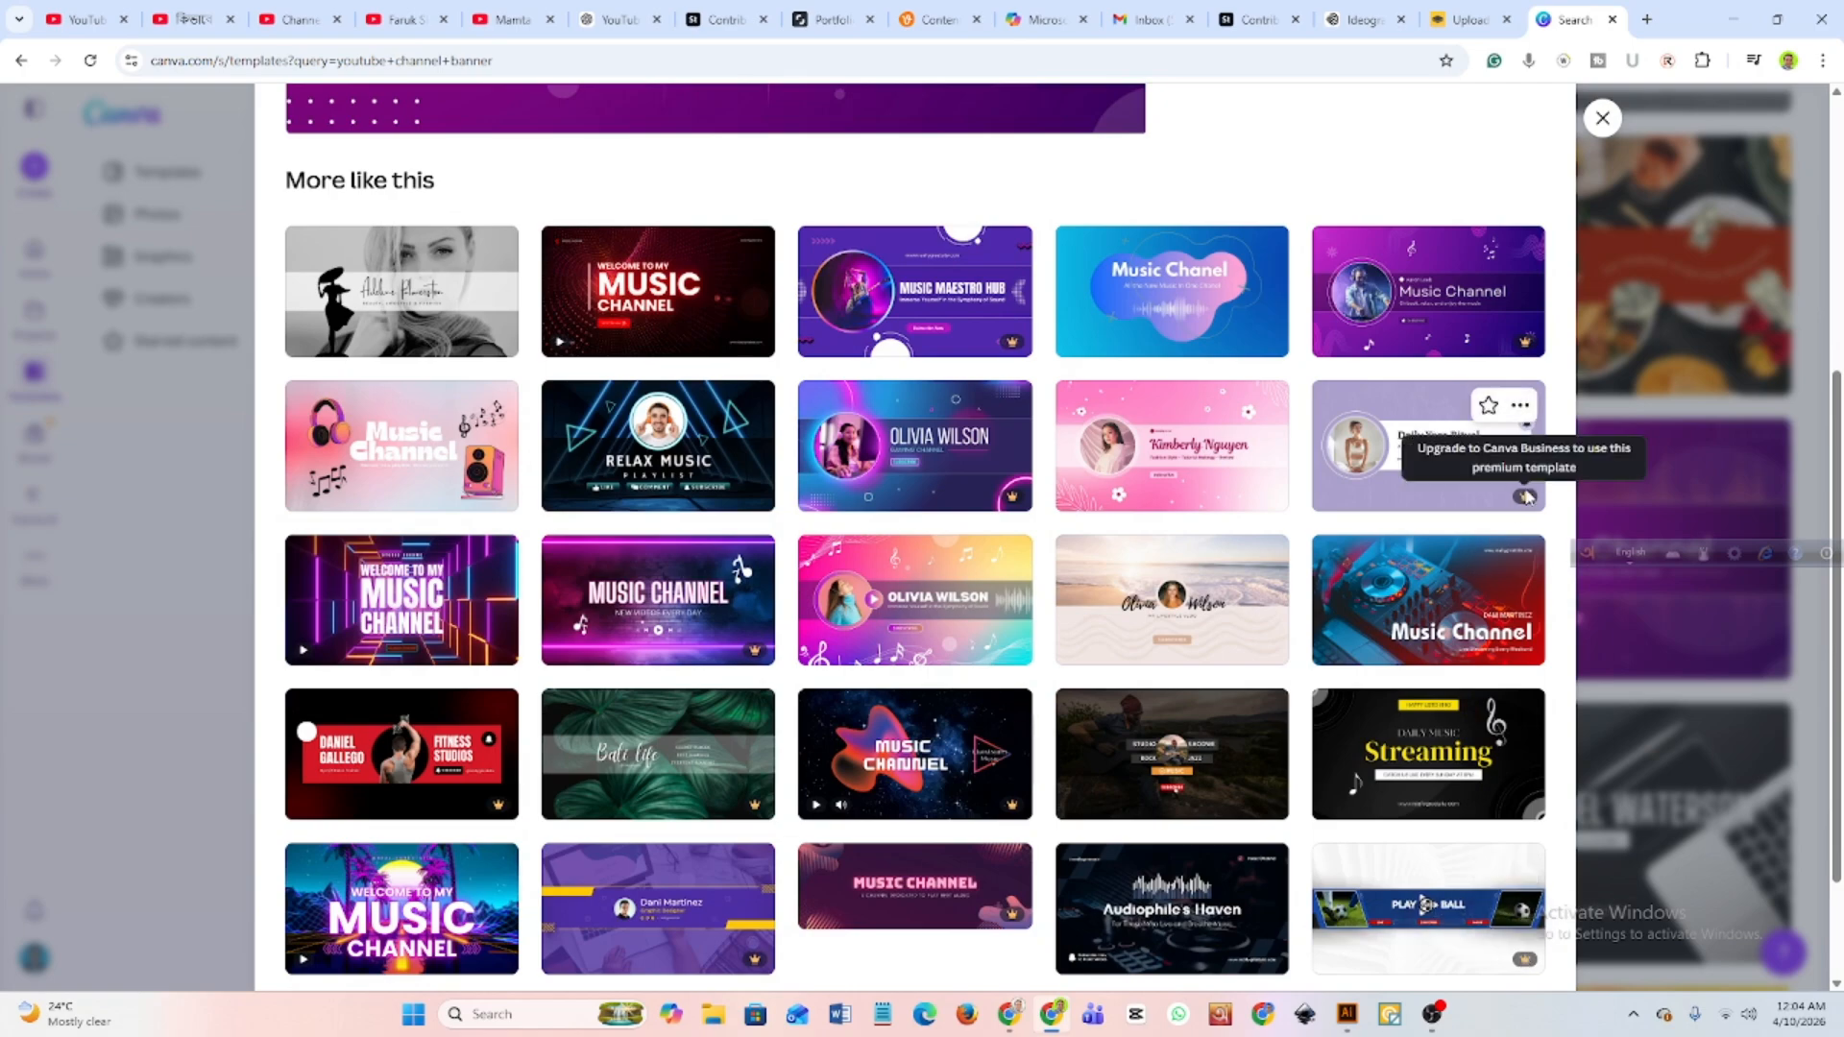
{"action": "scroll", "coordinate": [463, 443], "scroll_direction": "up", "scroll_amount": 5}
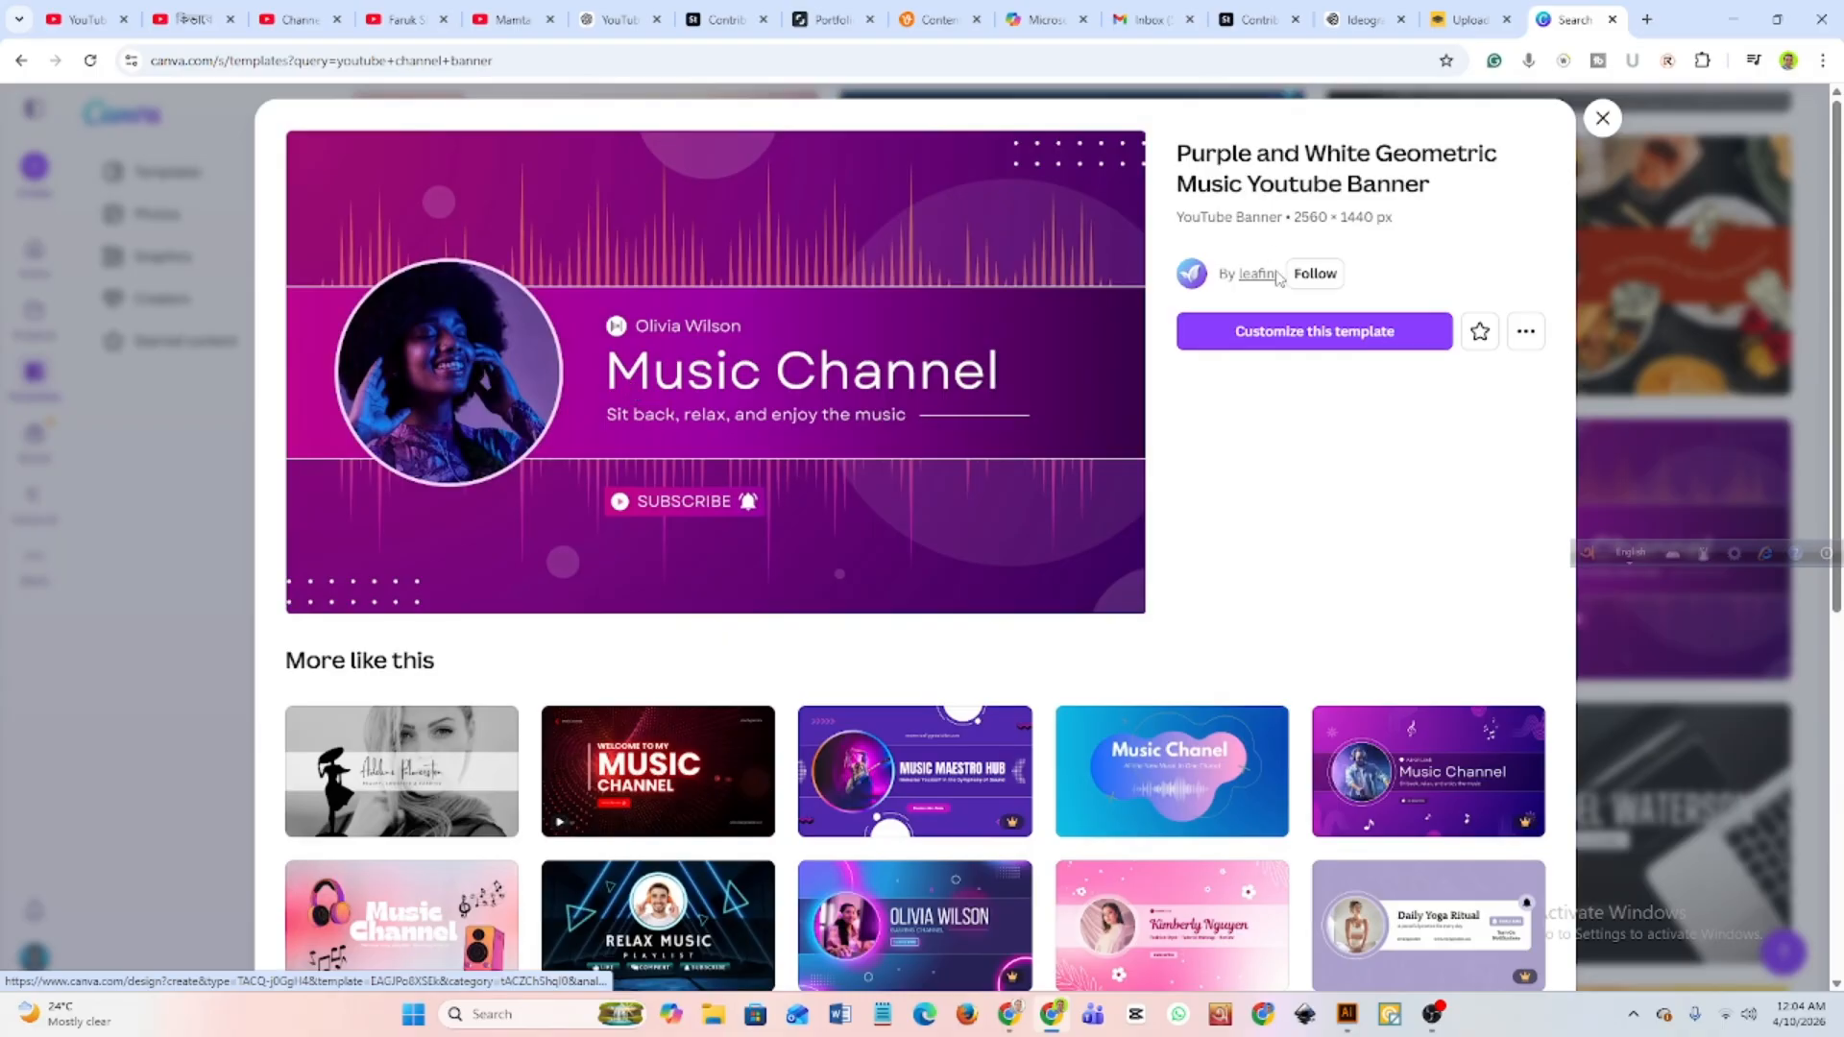
{"action": "left_click", "coordinate": [1313, 332]}
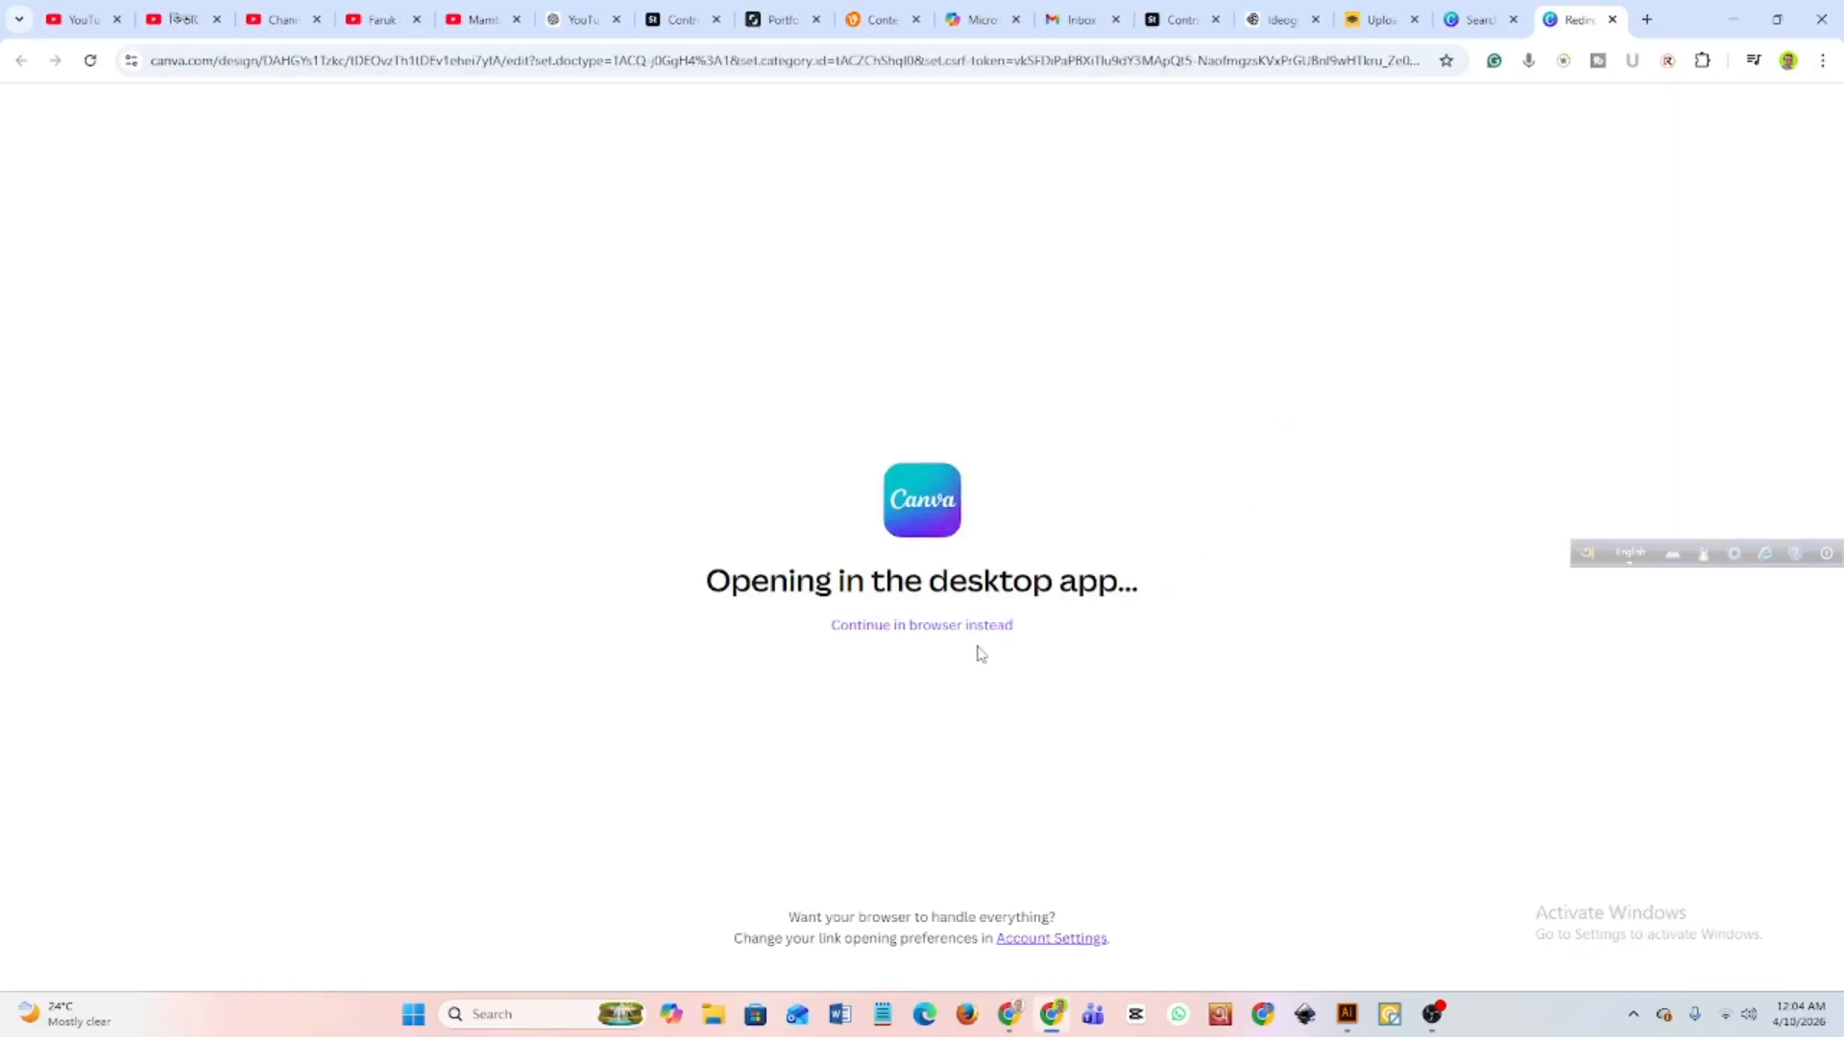
{"action": "left_click", "coordinate": [960, 625]}
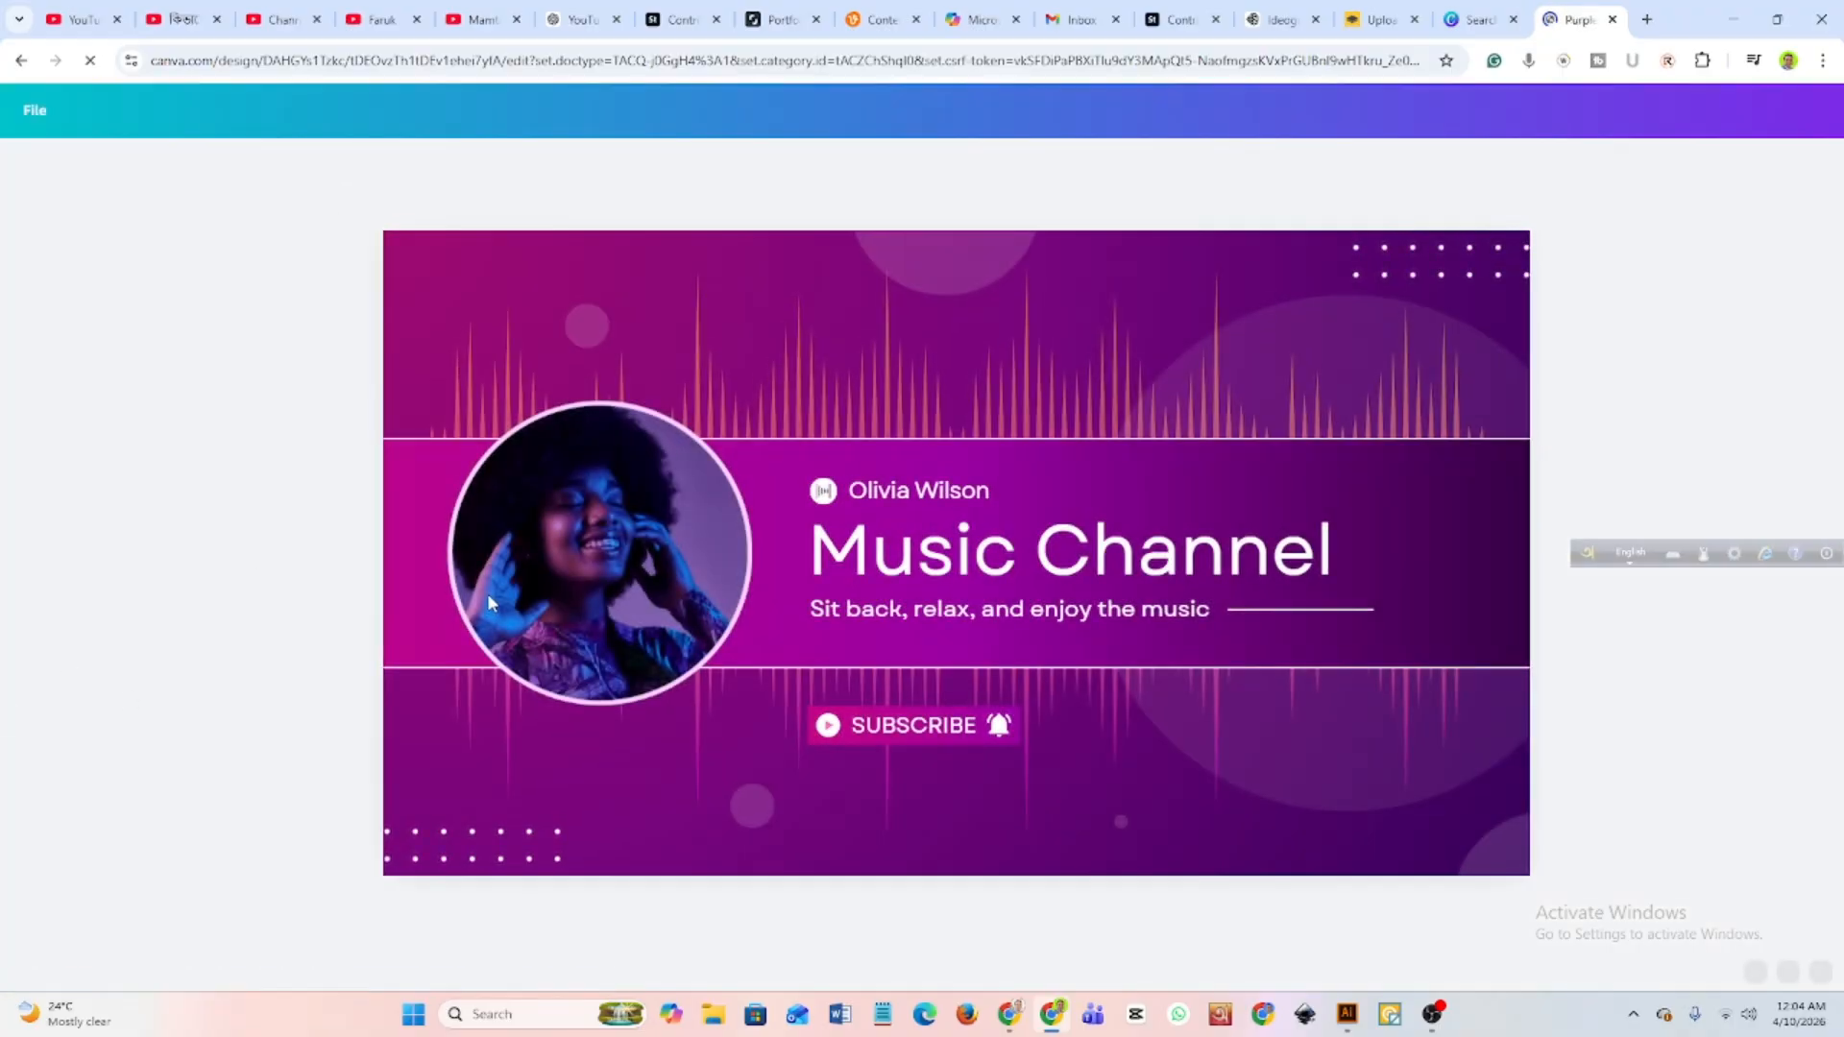
Delete the portrait image from the circular frame while keeping the frame itself.
{"action": "left_click", "coordinate": [659, 563]}
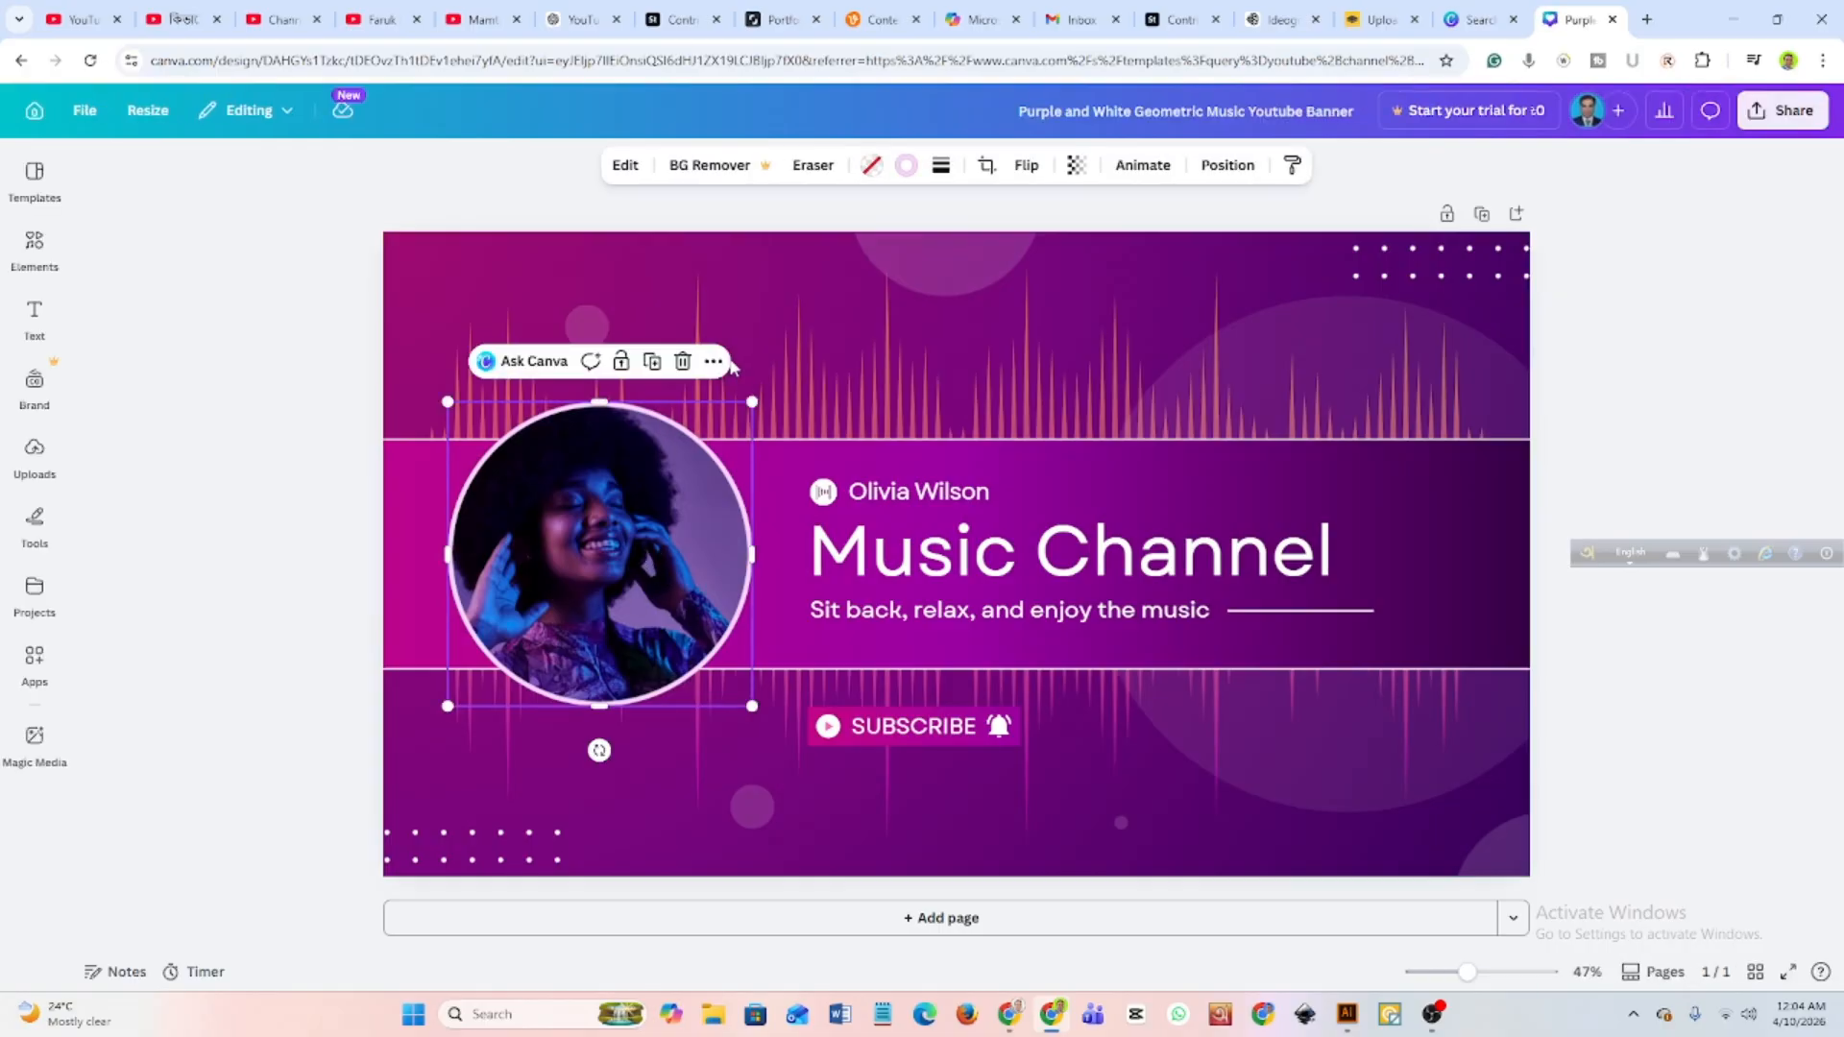
{"action": "left_click", "coordinate": [683, 362]}
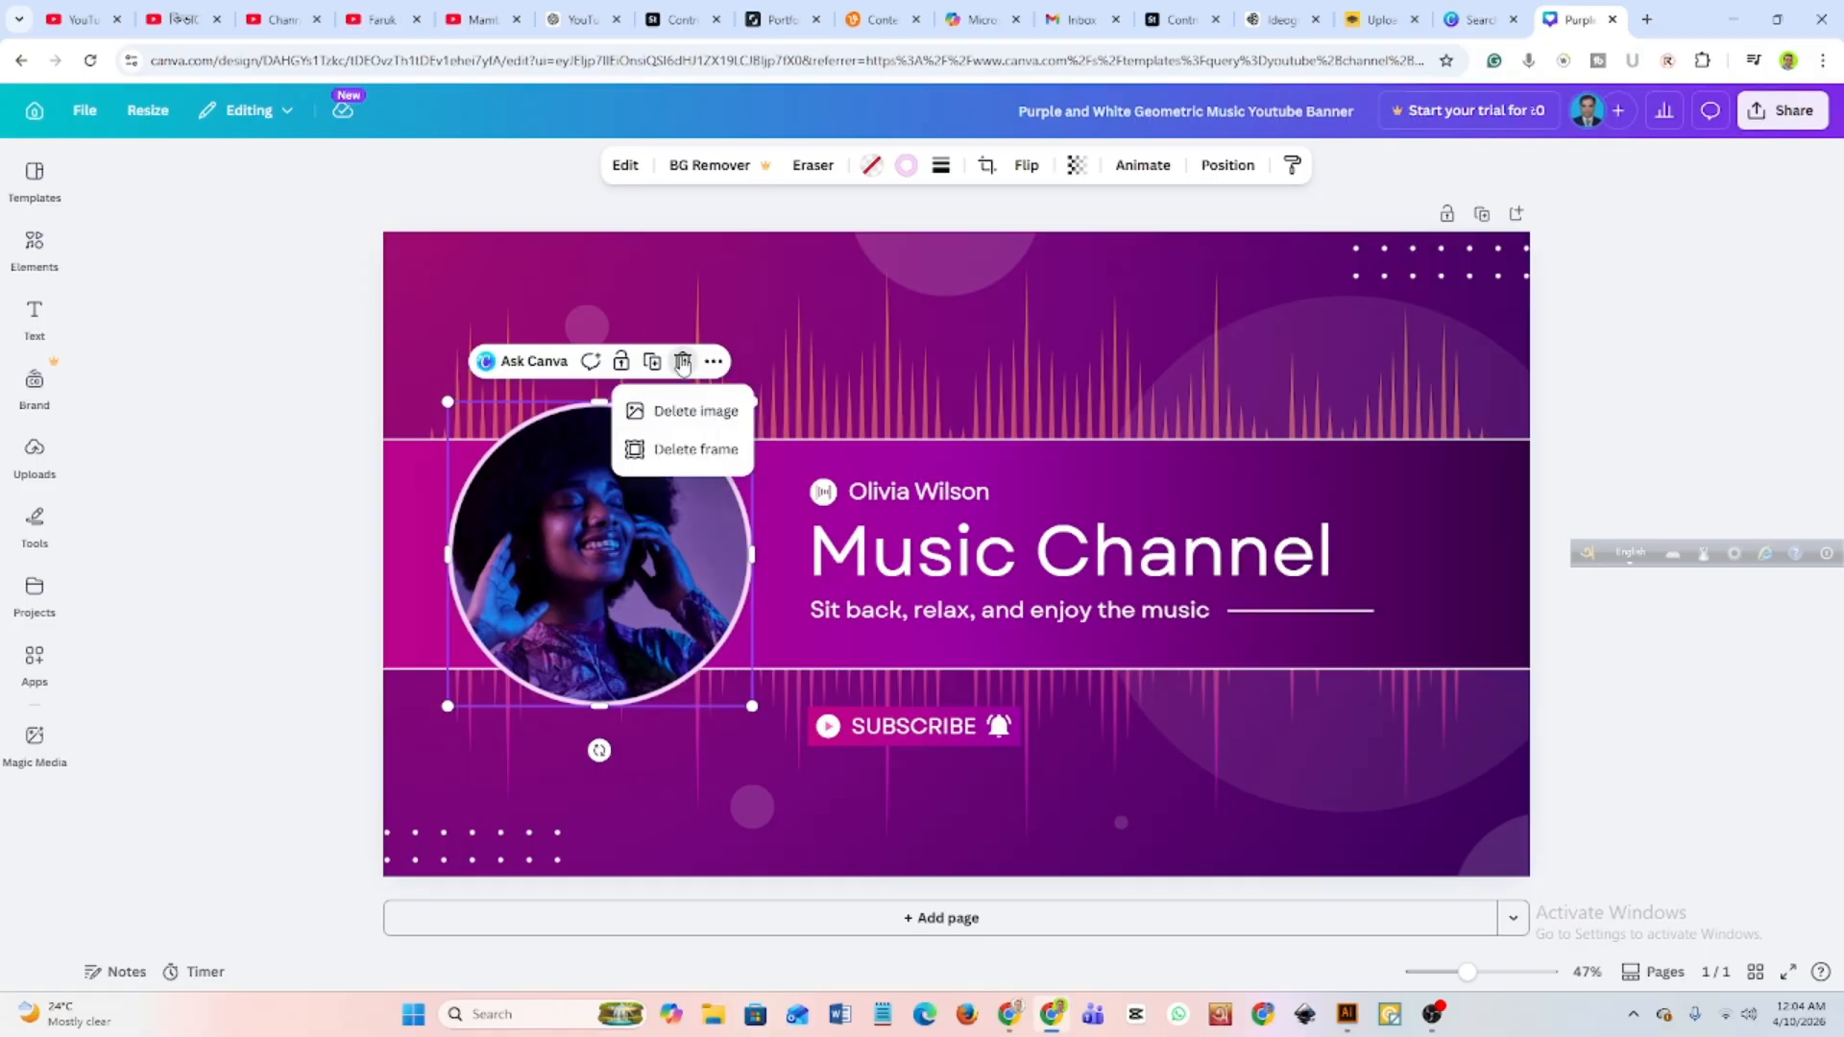
{"action": "left_click", "coordinate": [696, 413]}
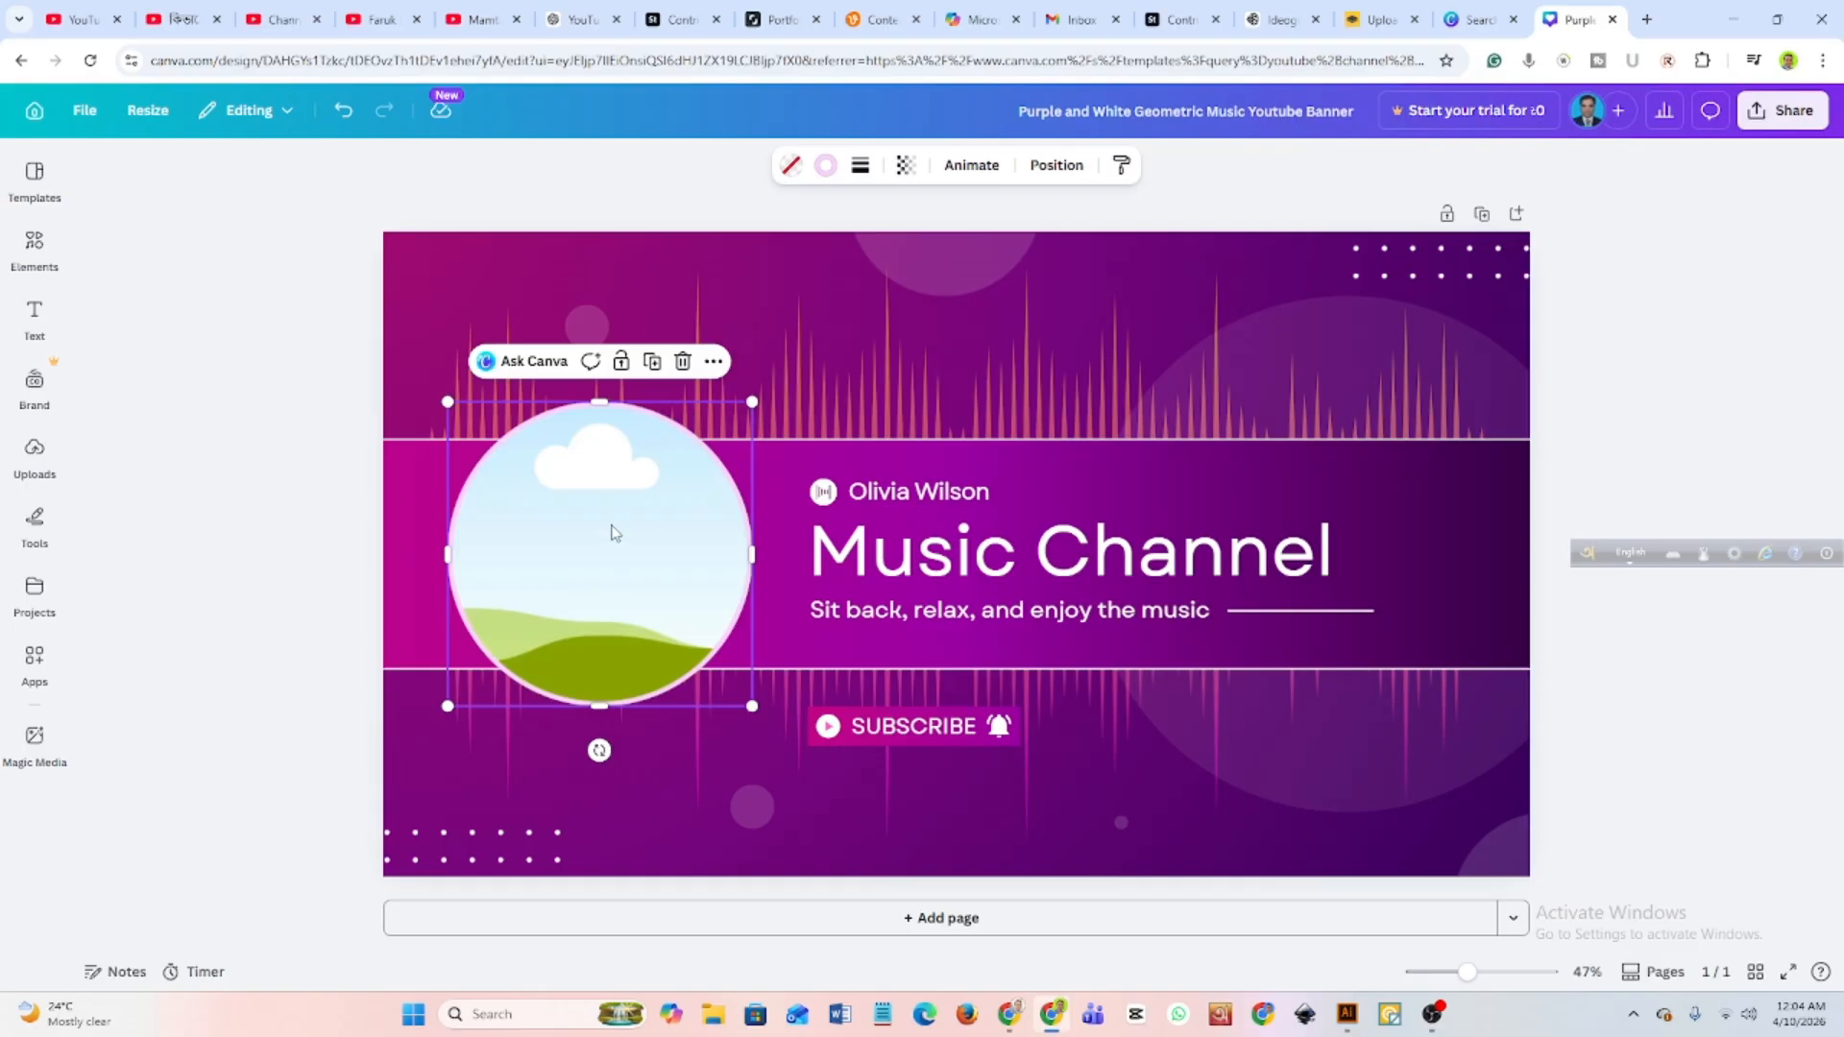
Delete the sample person's name and the small logo graphic above the Music Channel heading.
{"action": "left_click", "coordinate": [920, 573]}
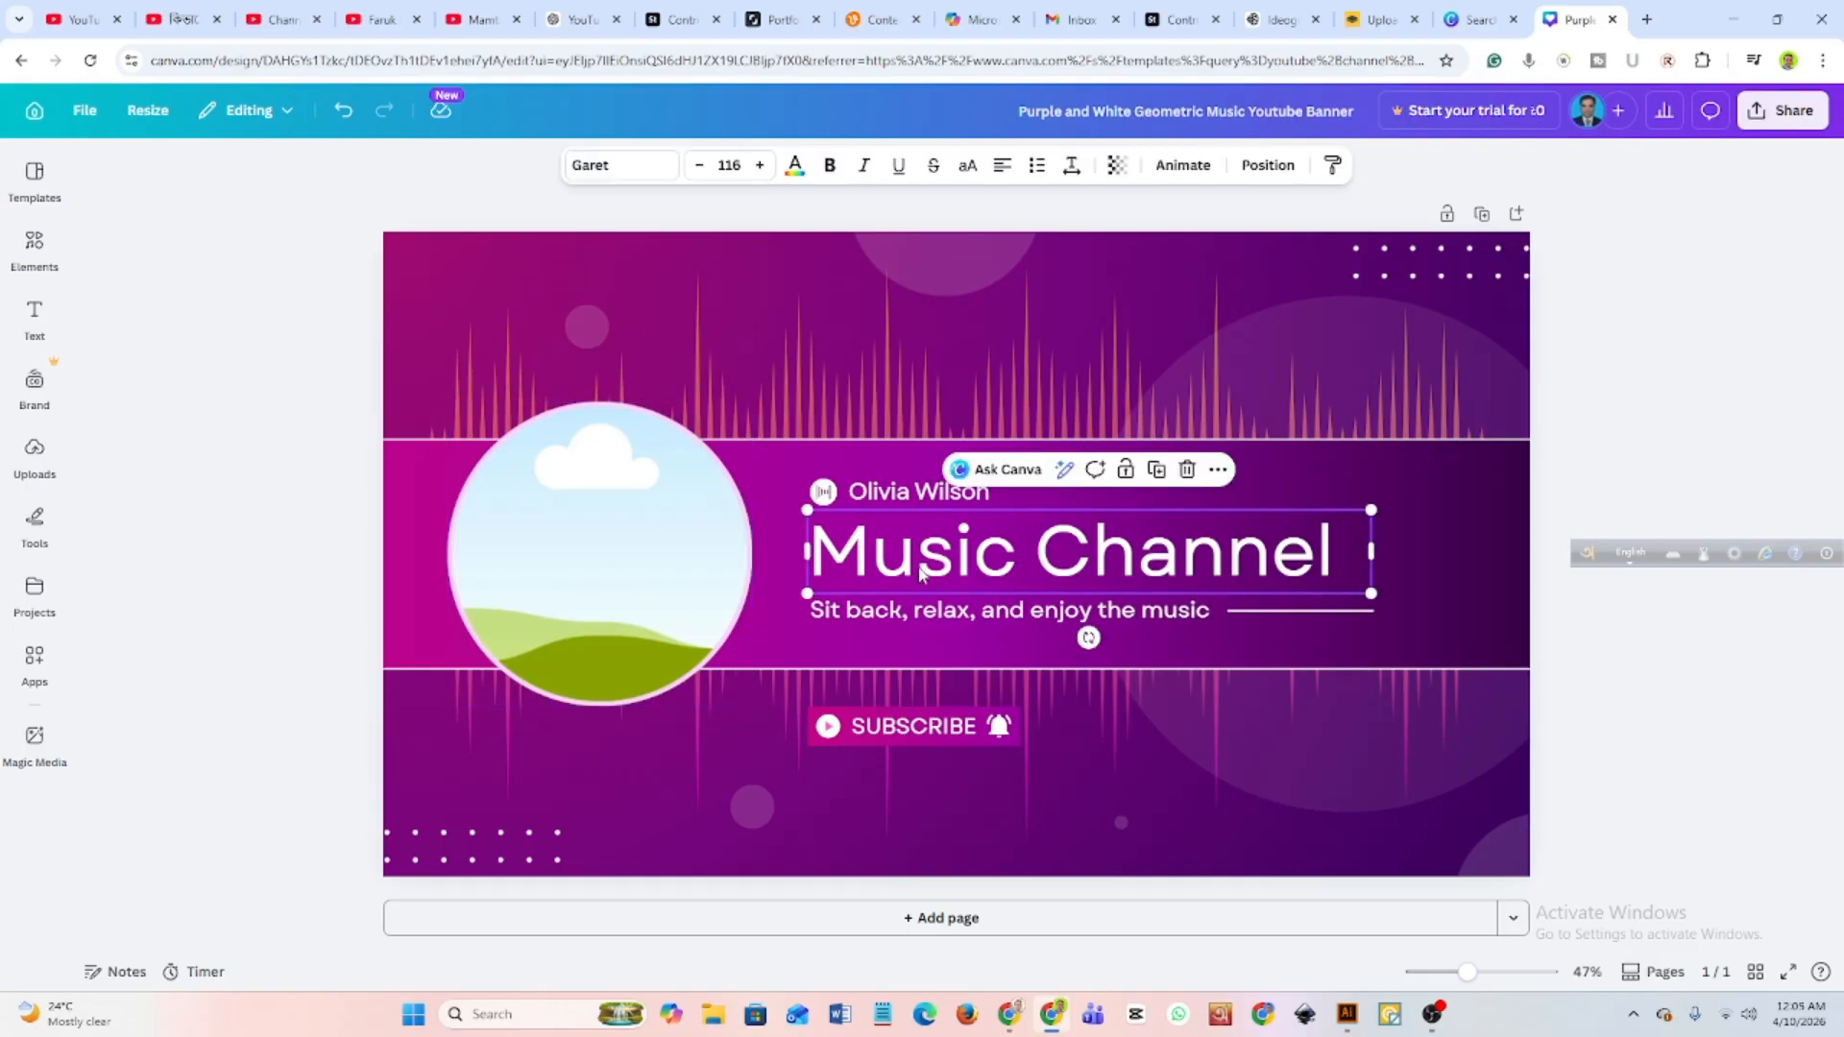
{"action": "left_click", "coordinate": [923, 494]}
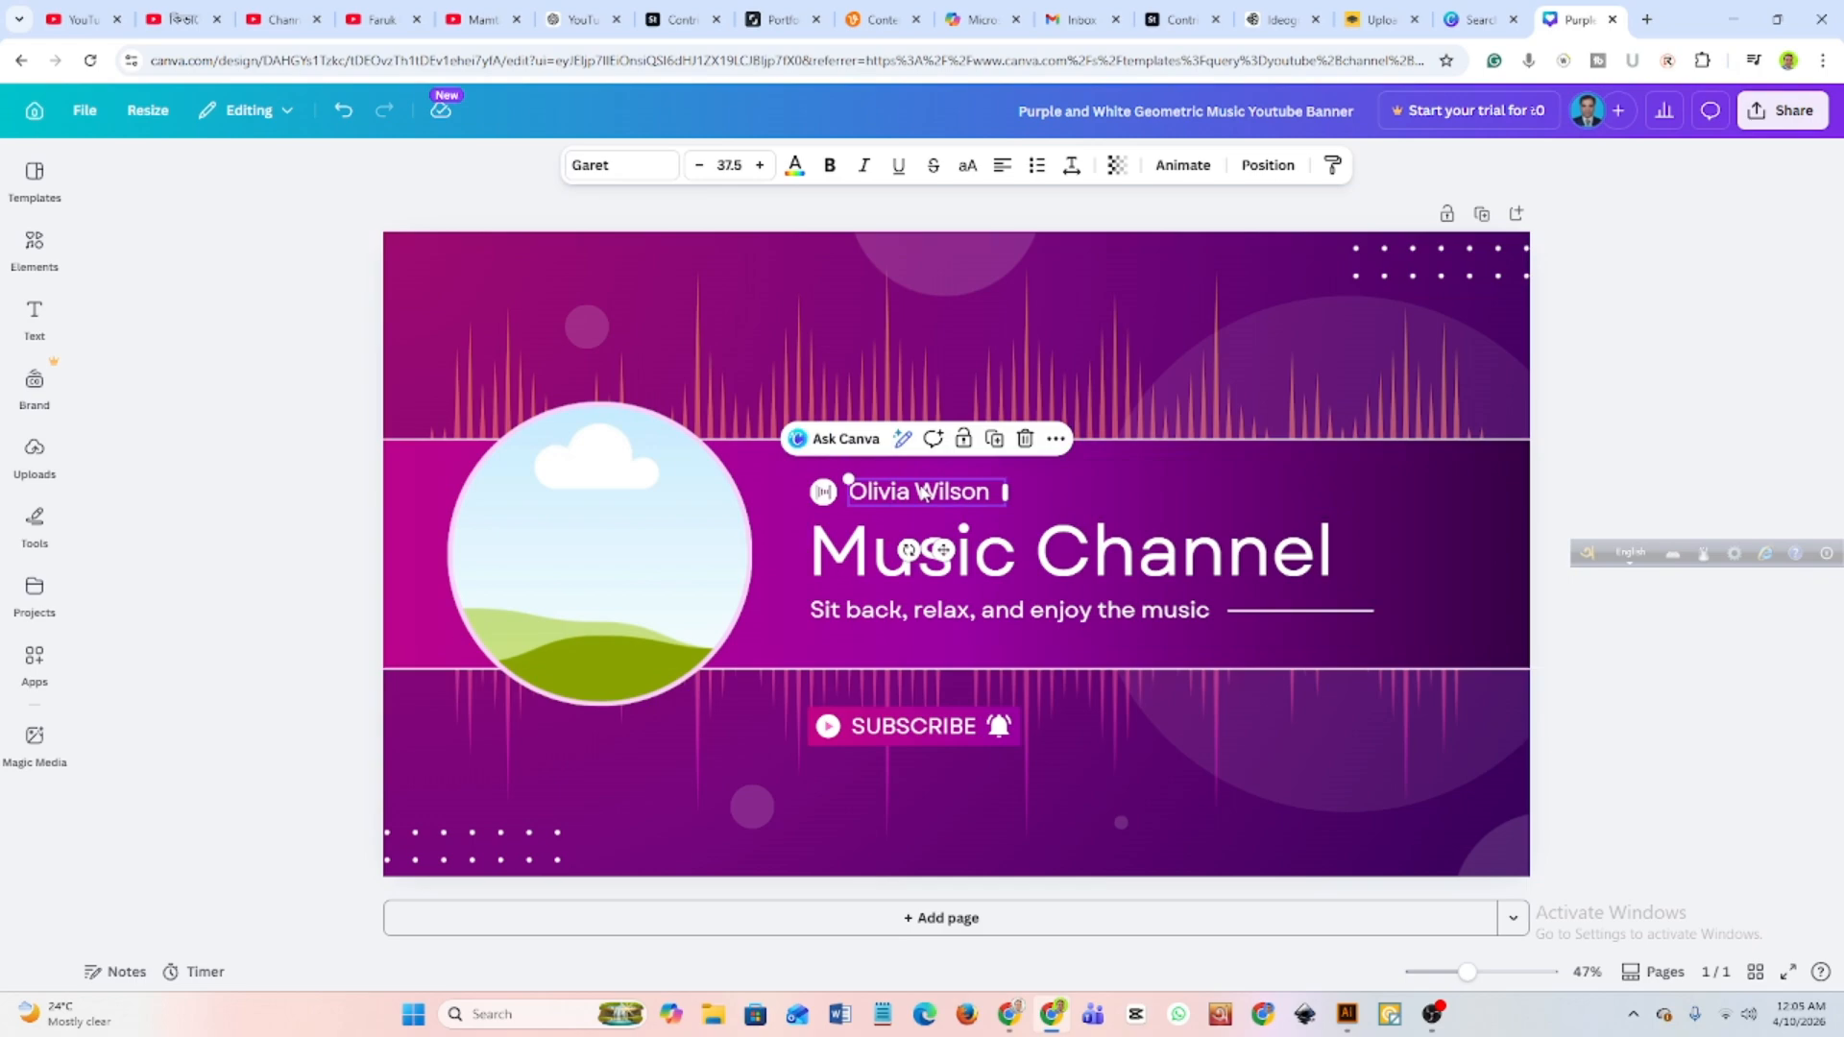
{"action": "left_click", "coordinate": [1024, 439]}
{"action": "left_click", "coordinate": [829, 497]}
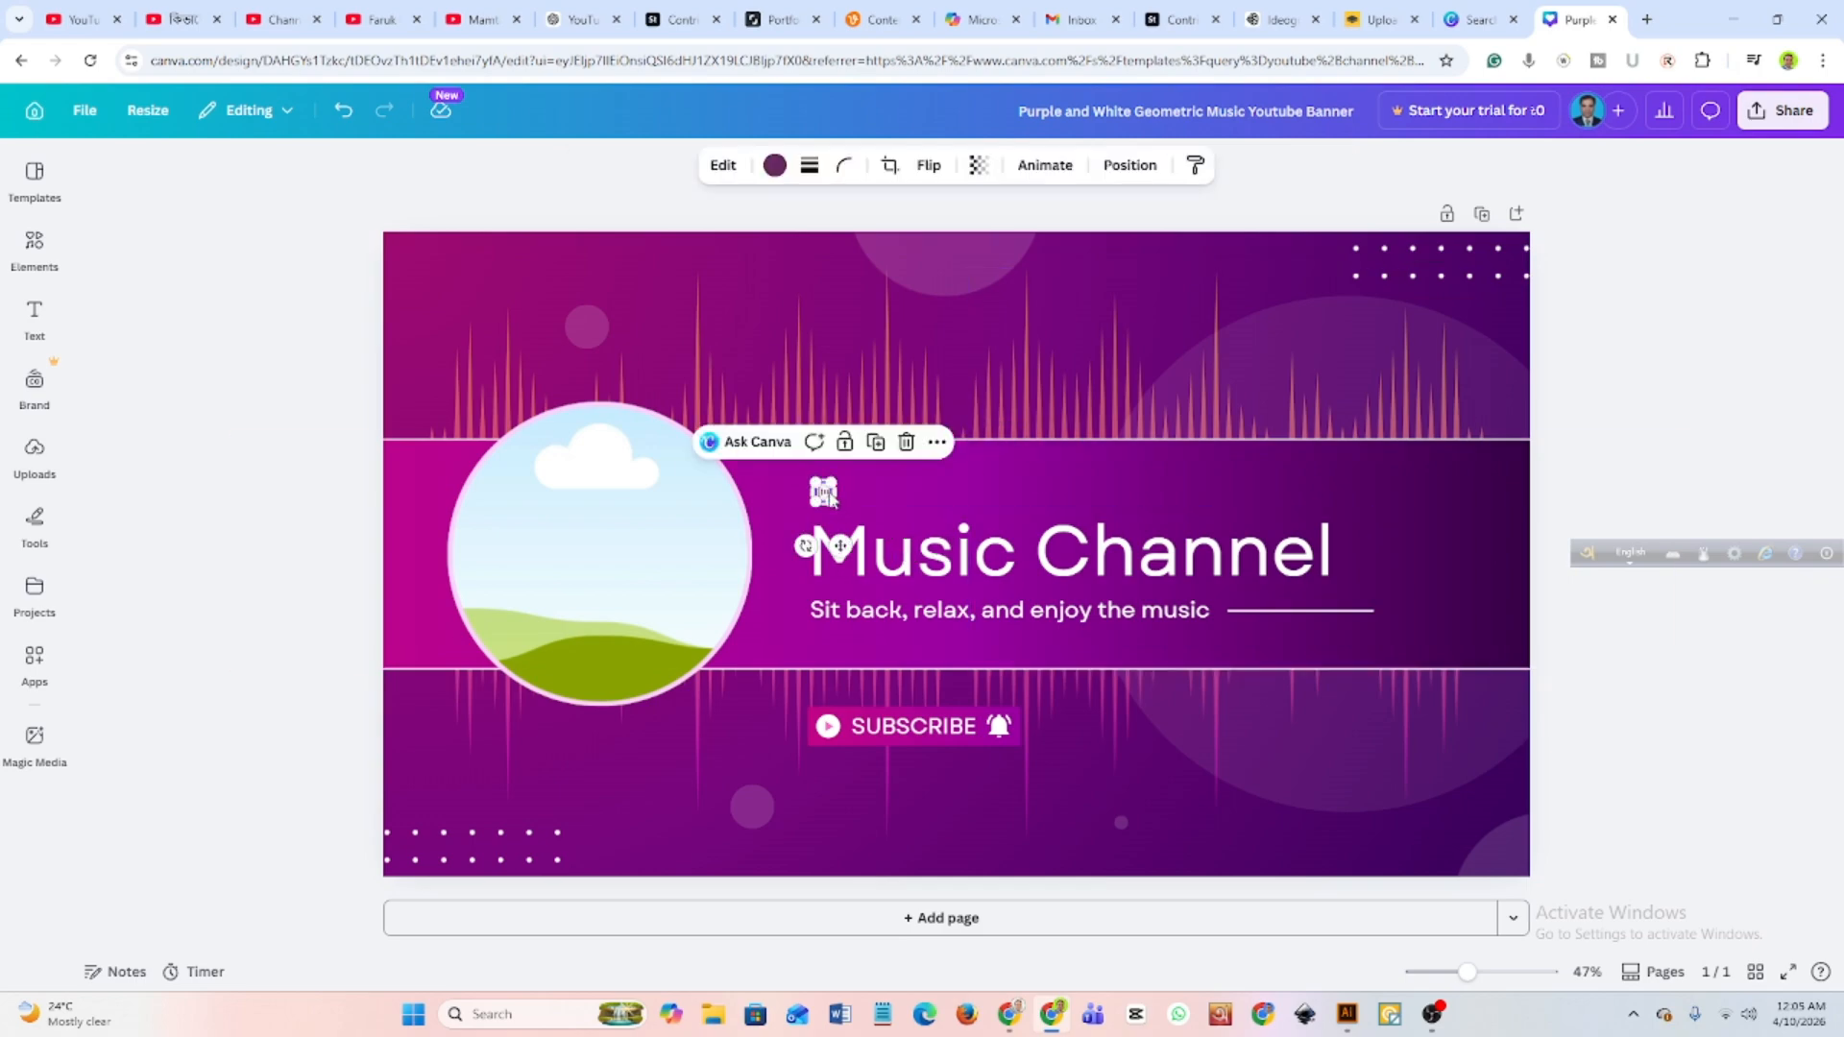
{"action": "left_click", "coordinate": [907, 442]}
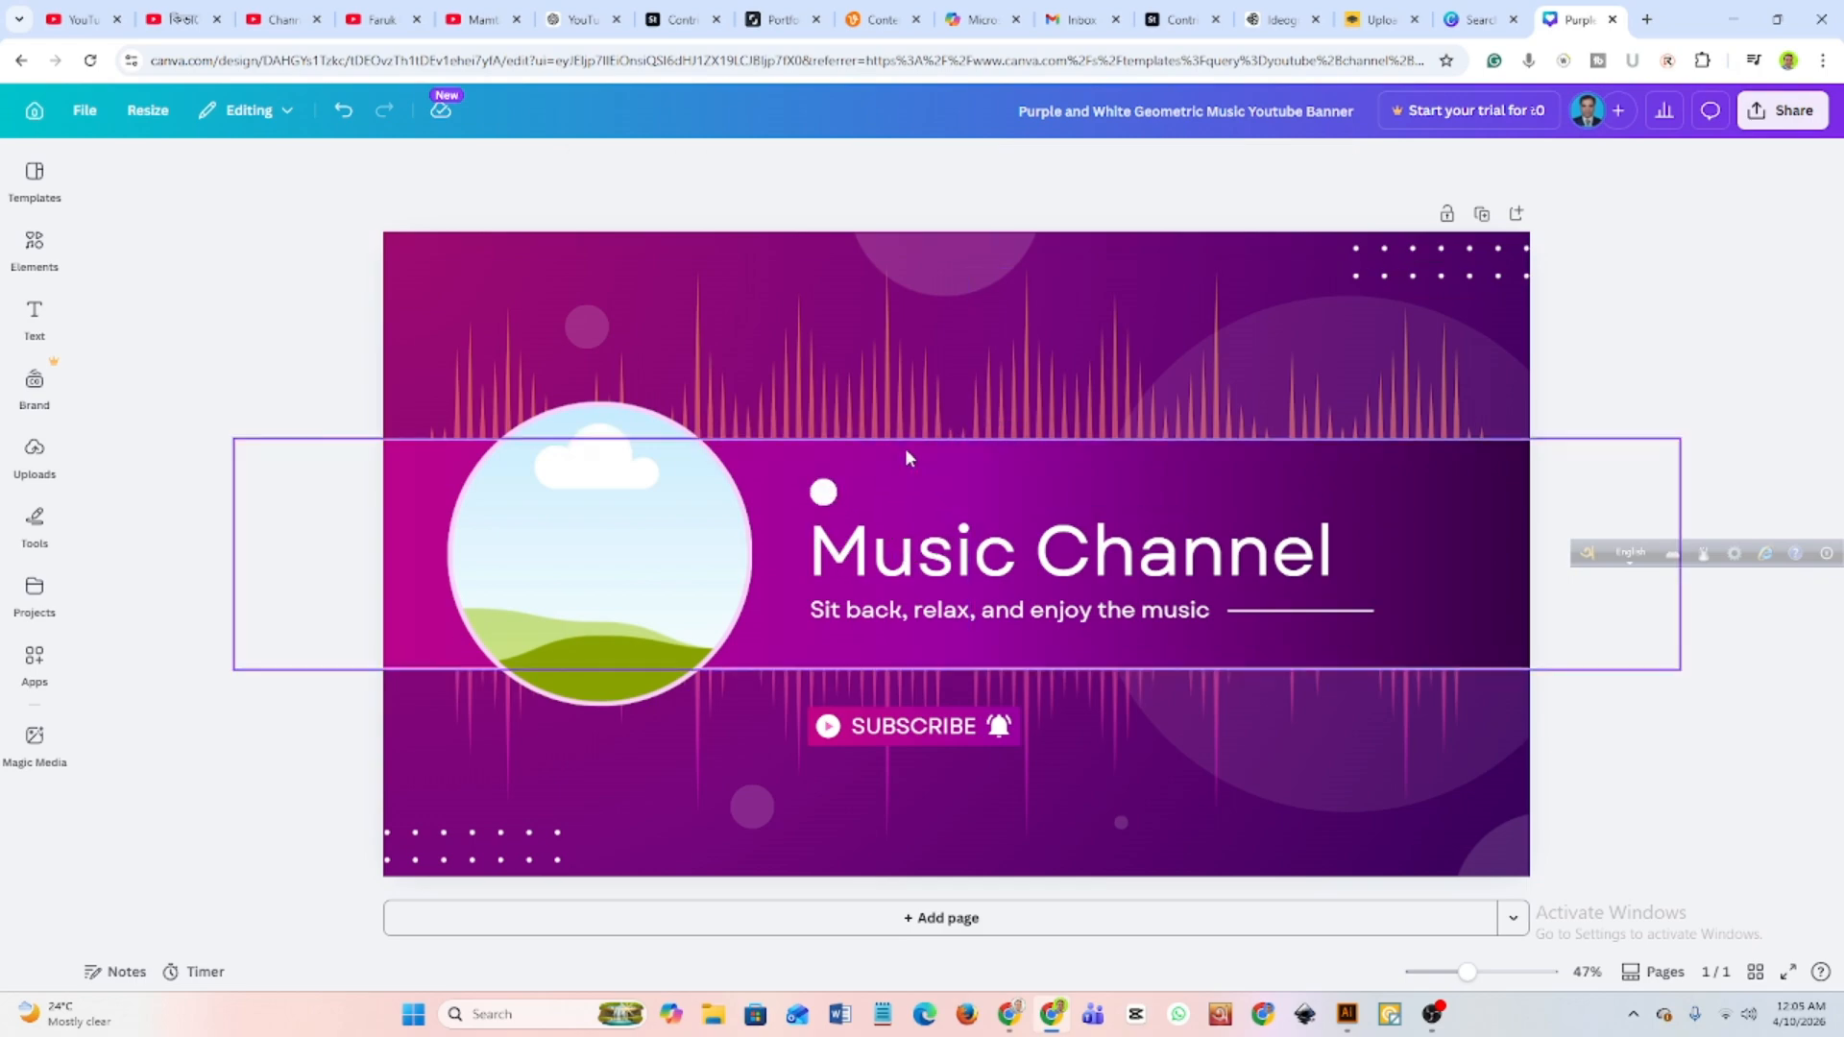
Delete the tagline "Sit back, relax, and enjoy the music" below the Music Channel heading.
{"action": "left_click", "coordinate": [940, 577]}
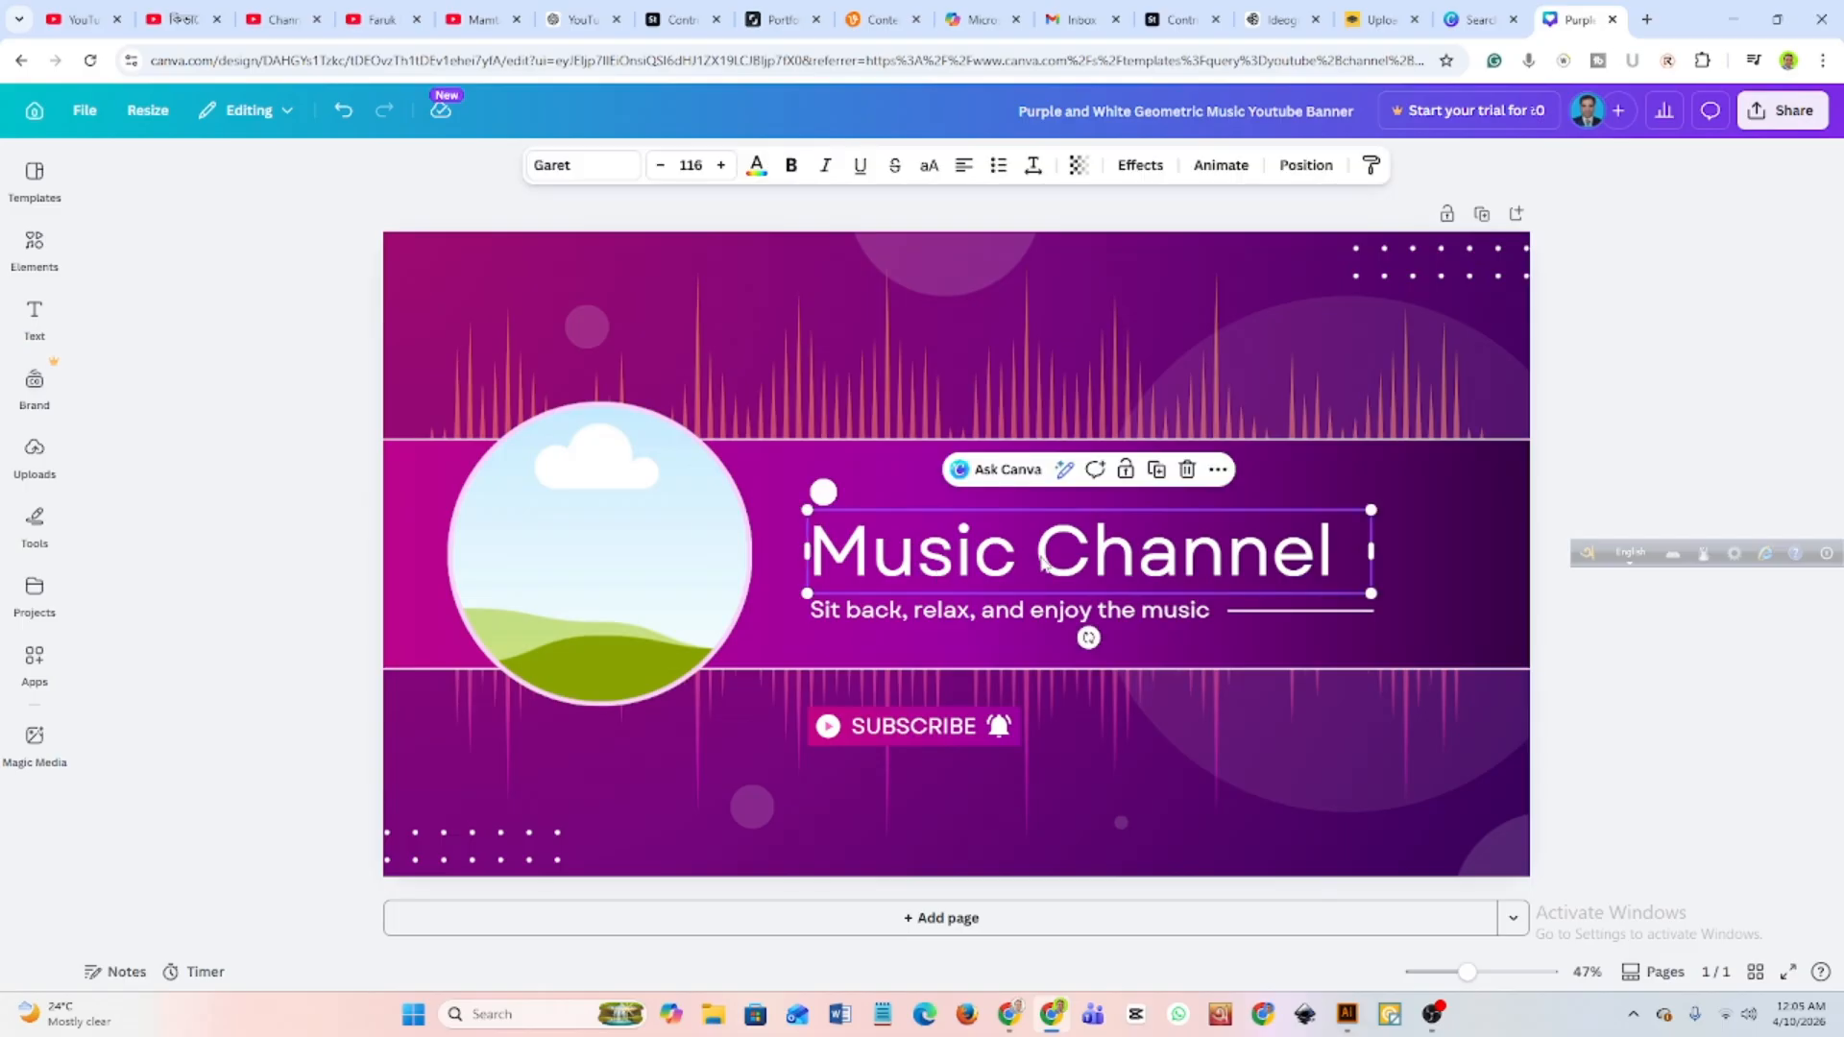
{"action": "left_click", "coordinate": [864, 615]}
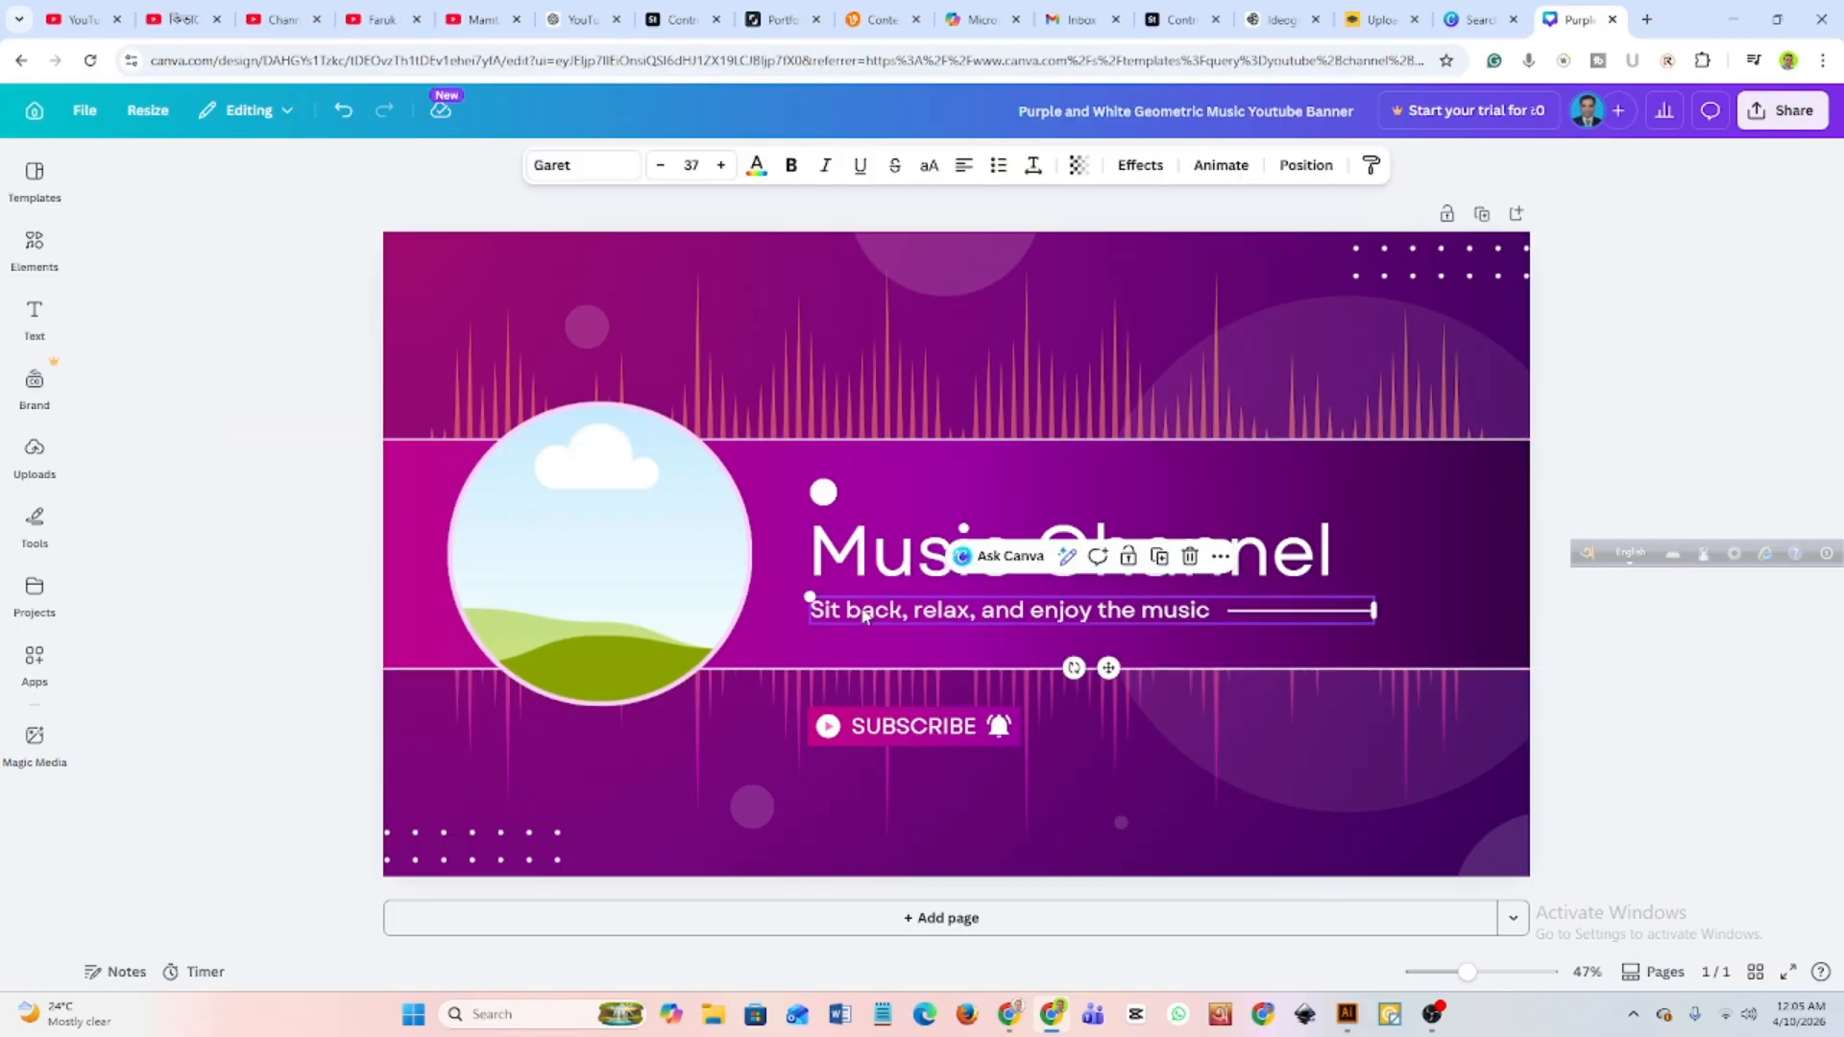
{"action": "left_click", "coordinate": [1187, 559]}
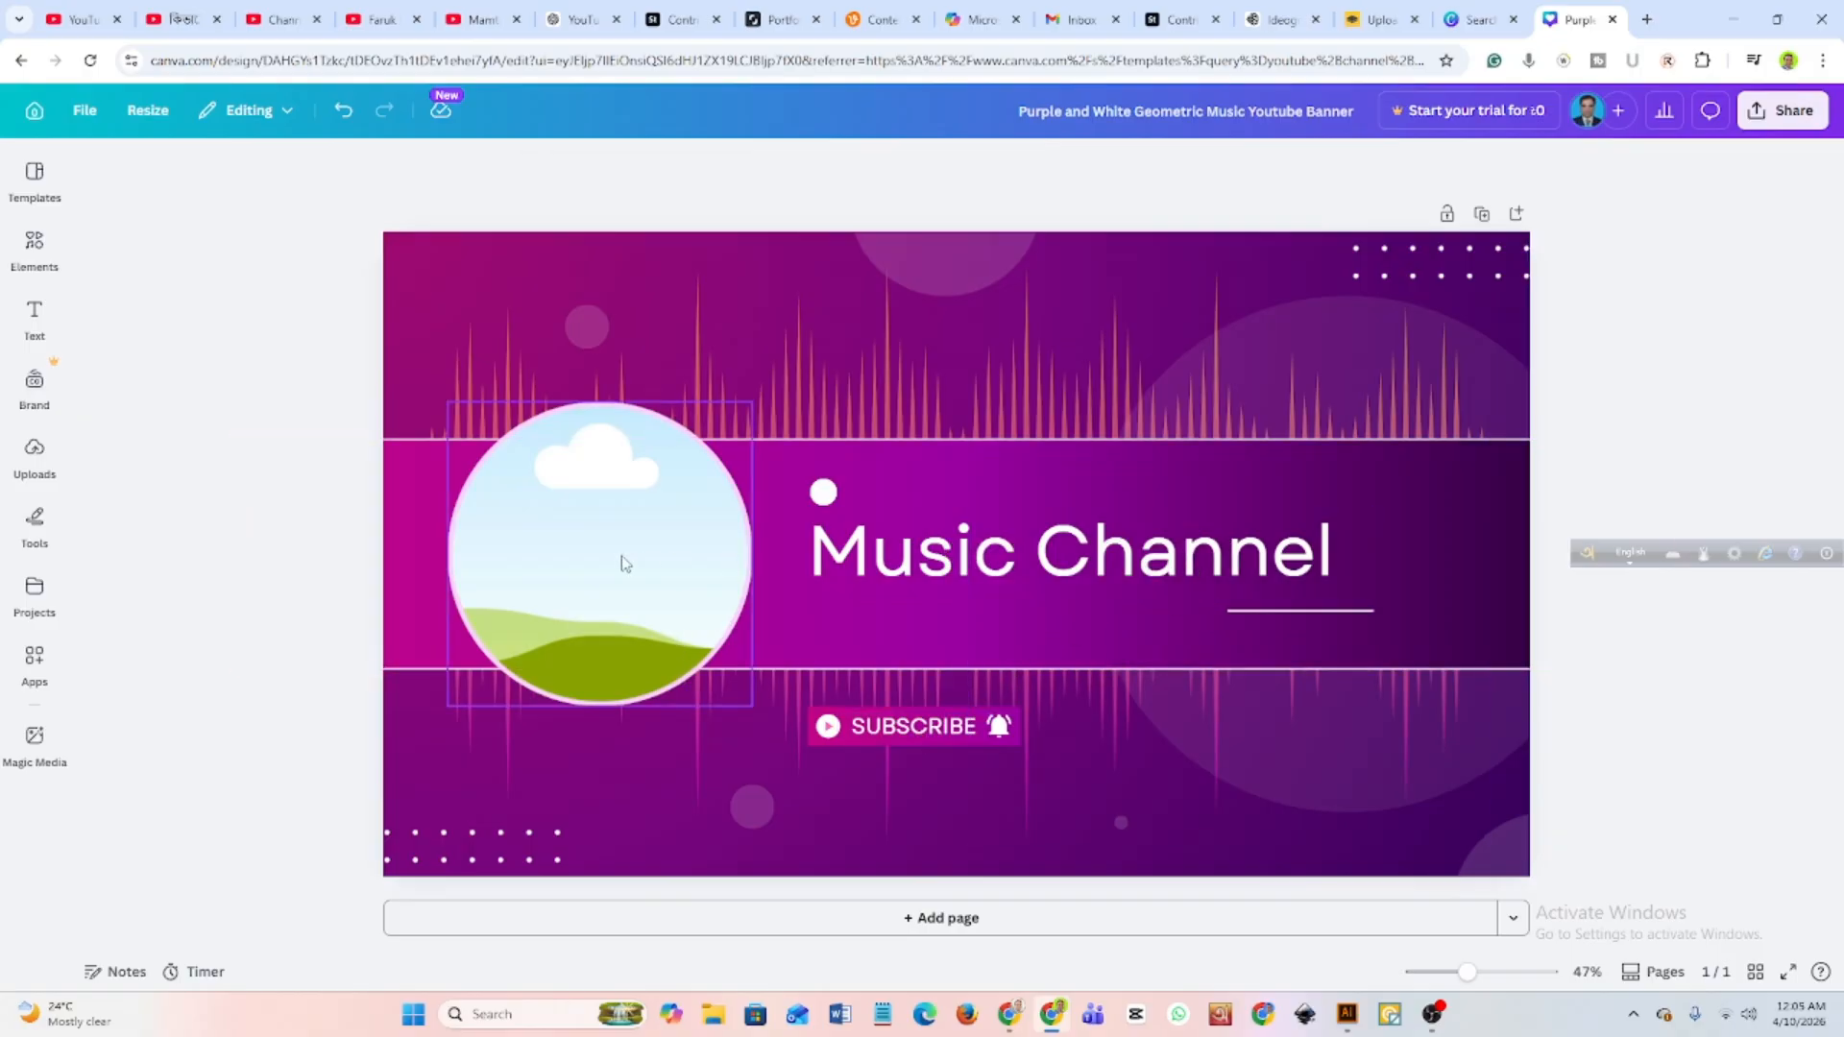
{"action": "left_click", "coordinate": [1085, 346]}
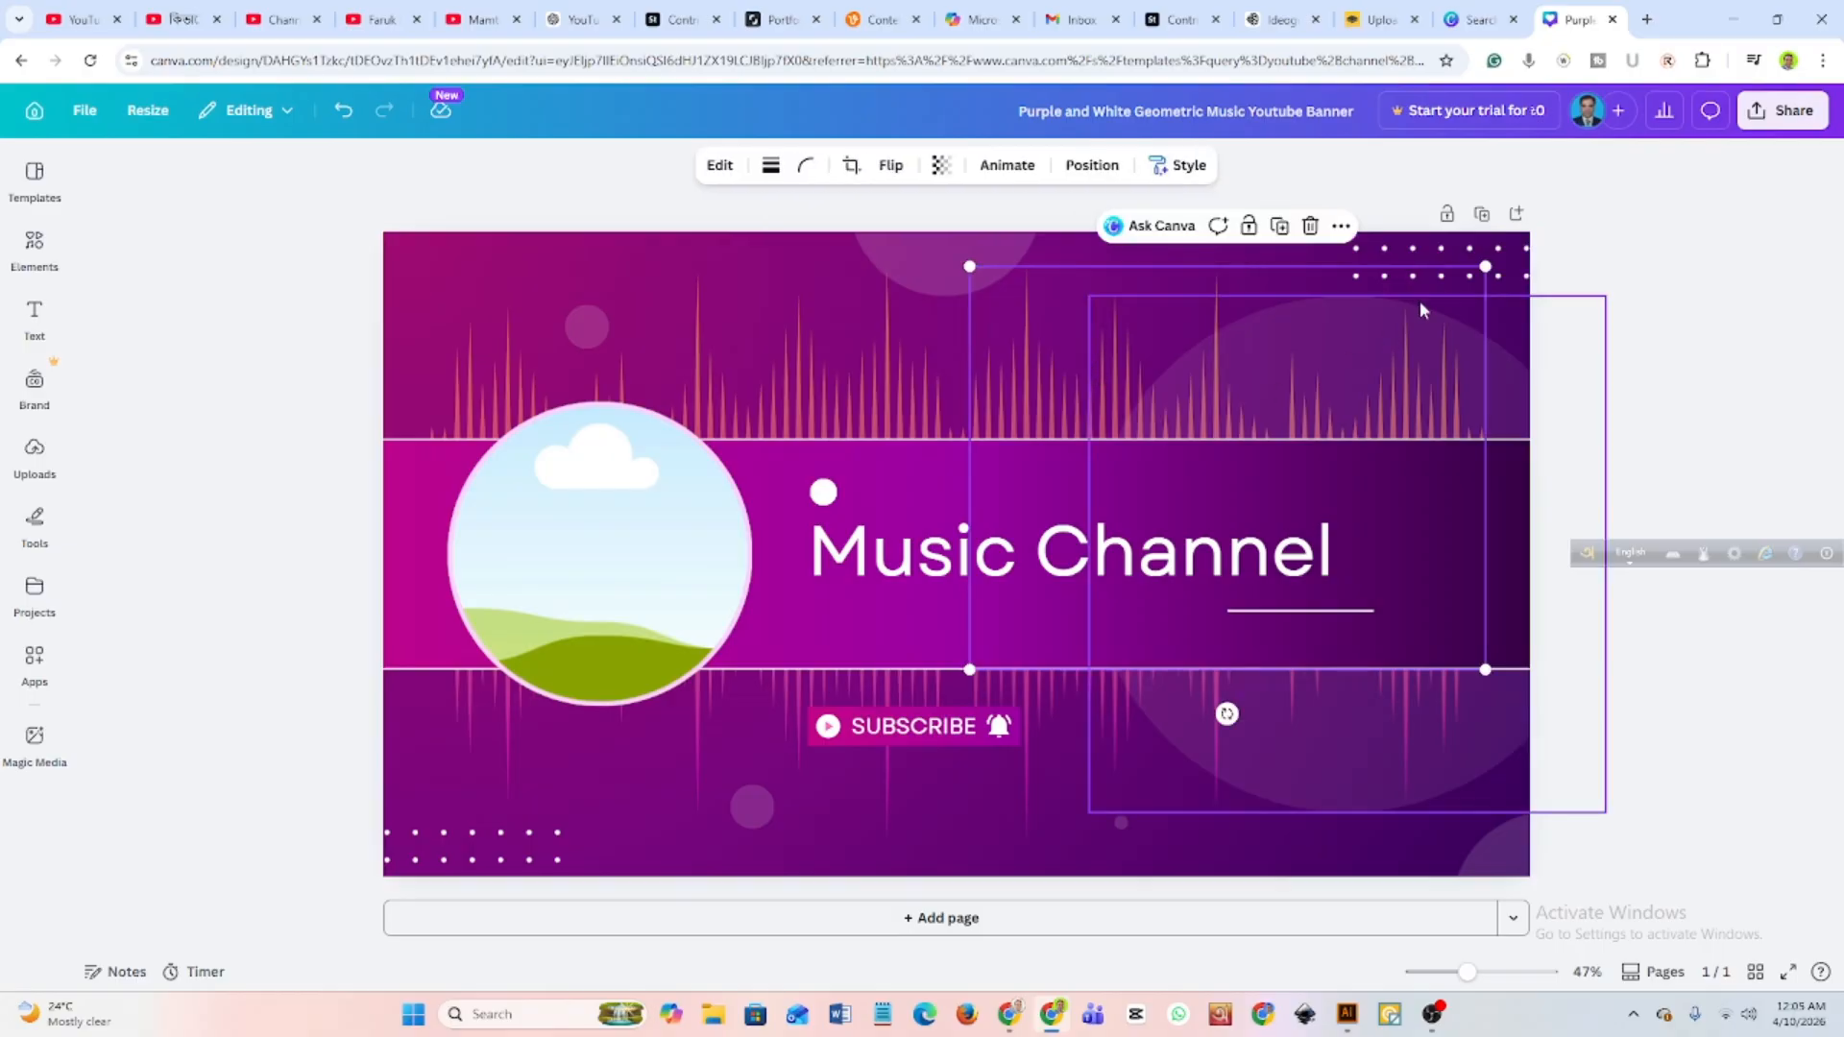
{"action": "left_click", "coordinate": [1312, 228]}
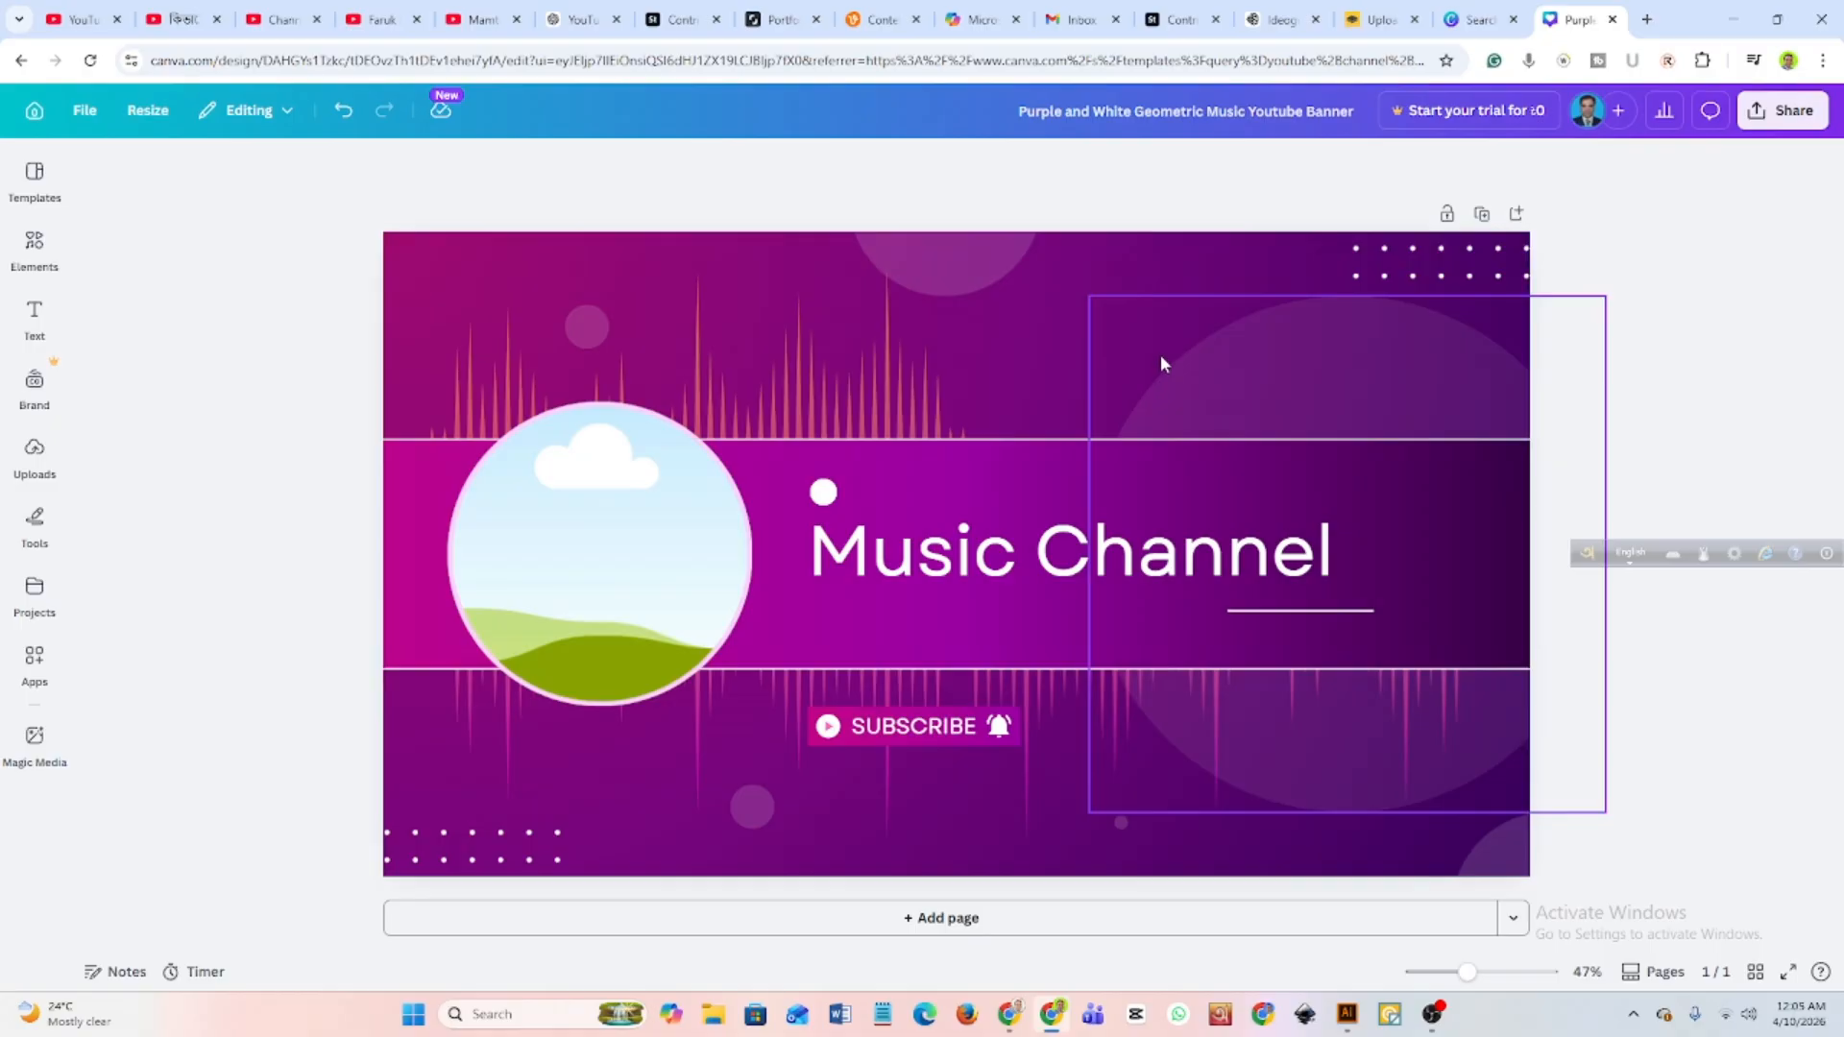
{"action": "key", "text": "ctrl+z"}
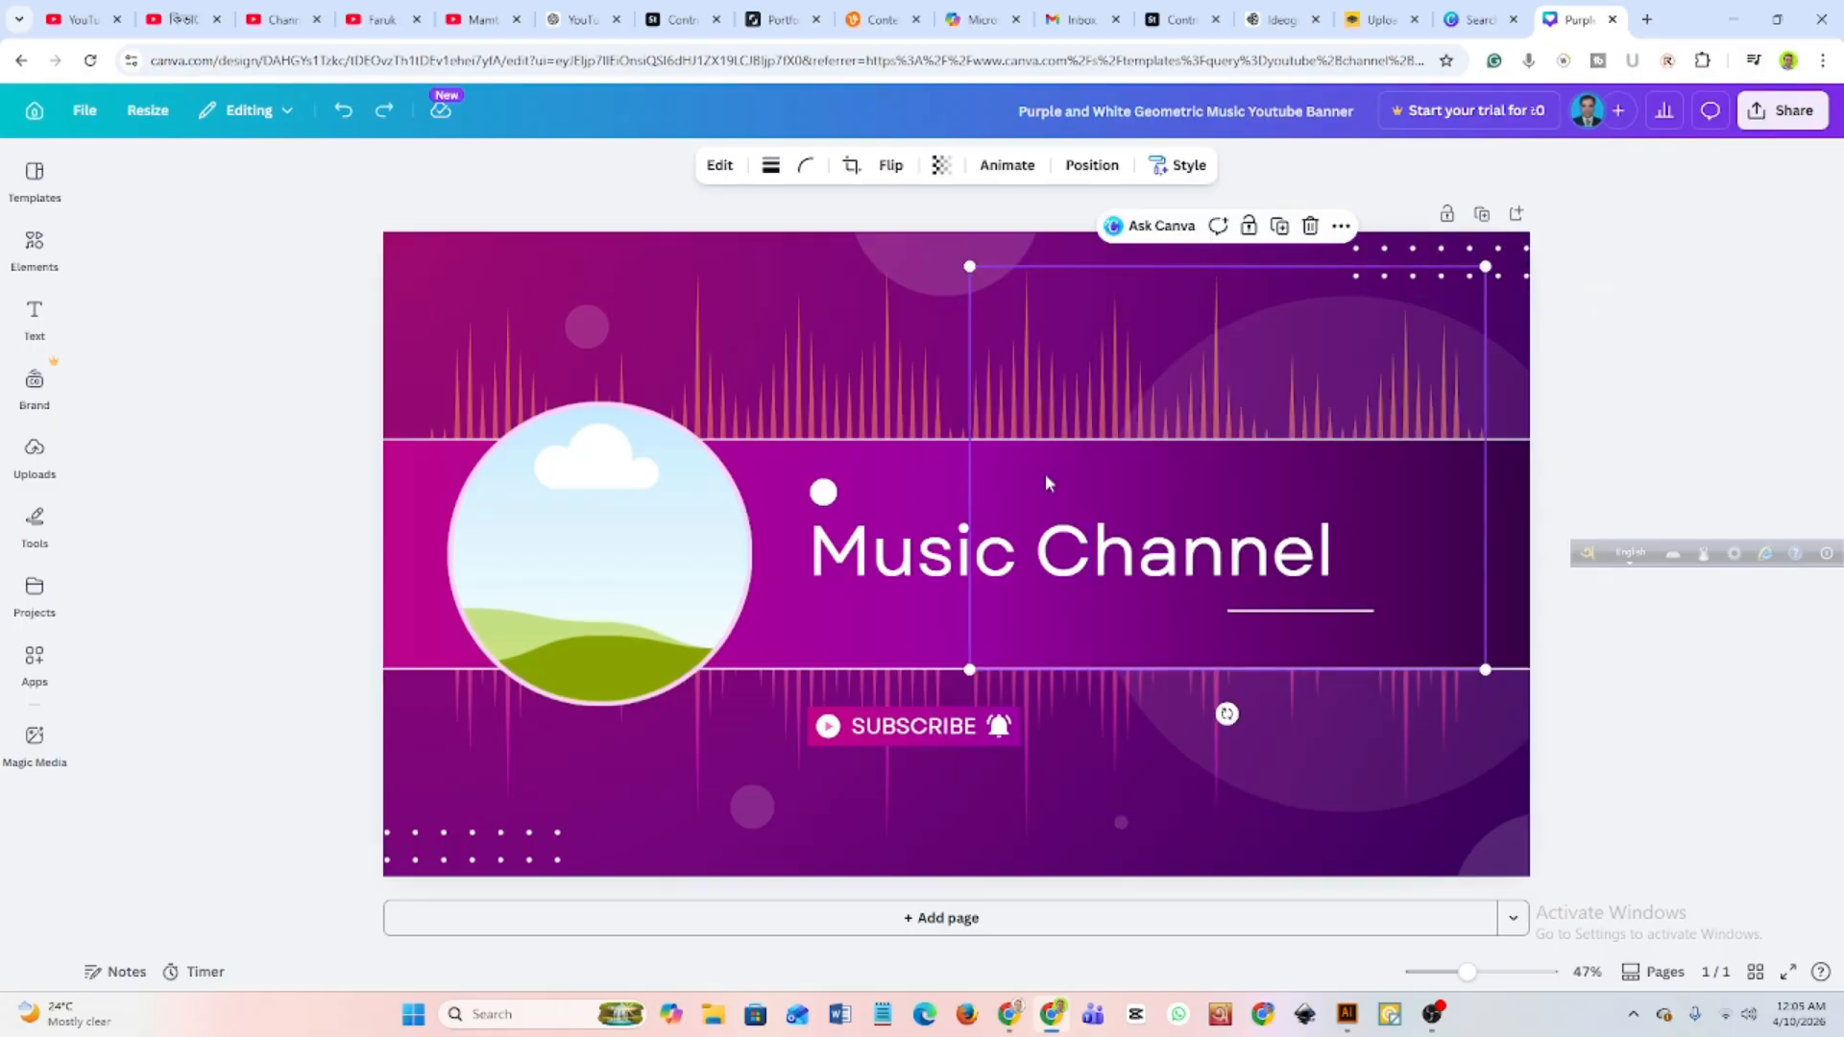
{"action": "left_click", "coordinate": [859, 557]}
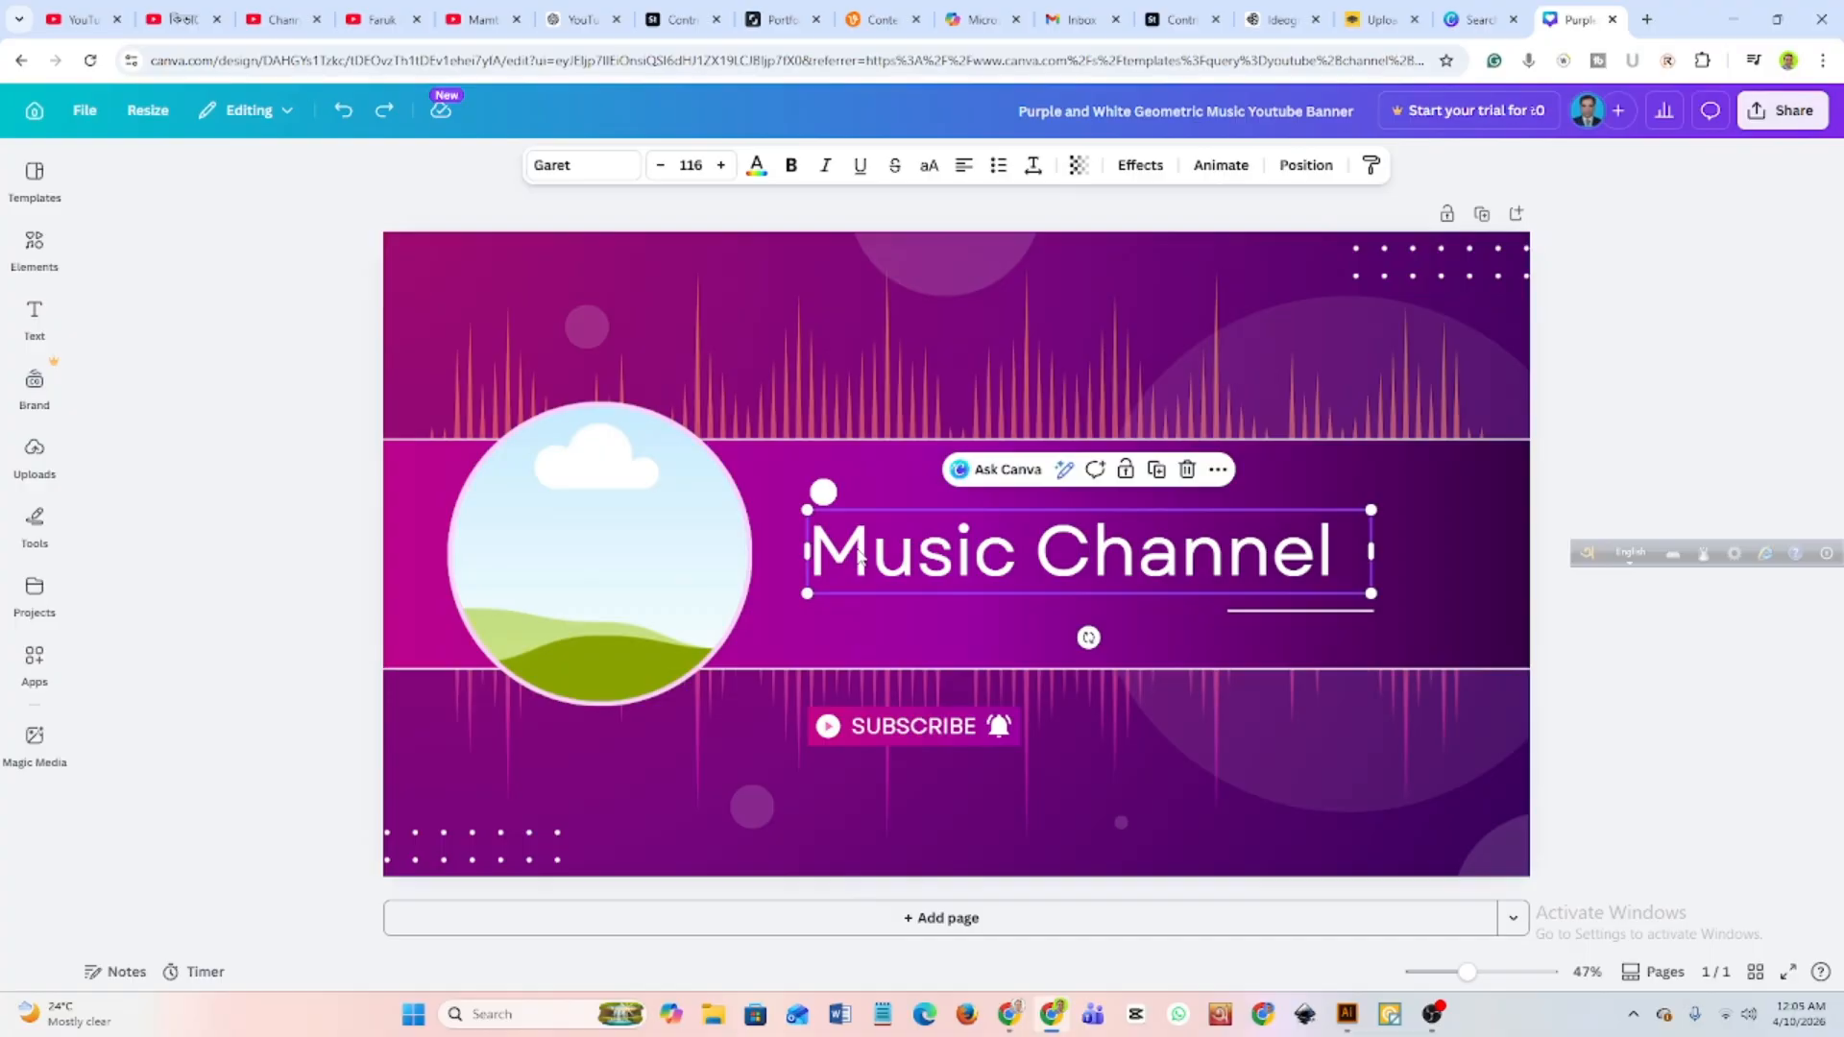
{"action": "left_click", "coordinate": [35, 316]}
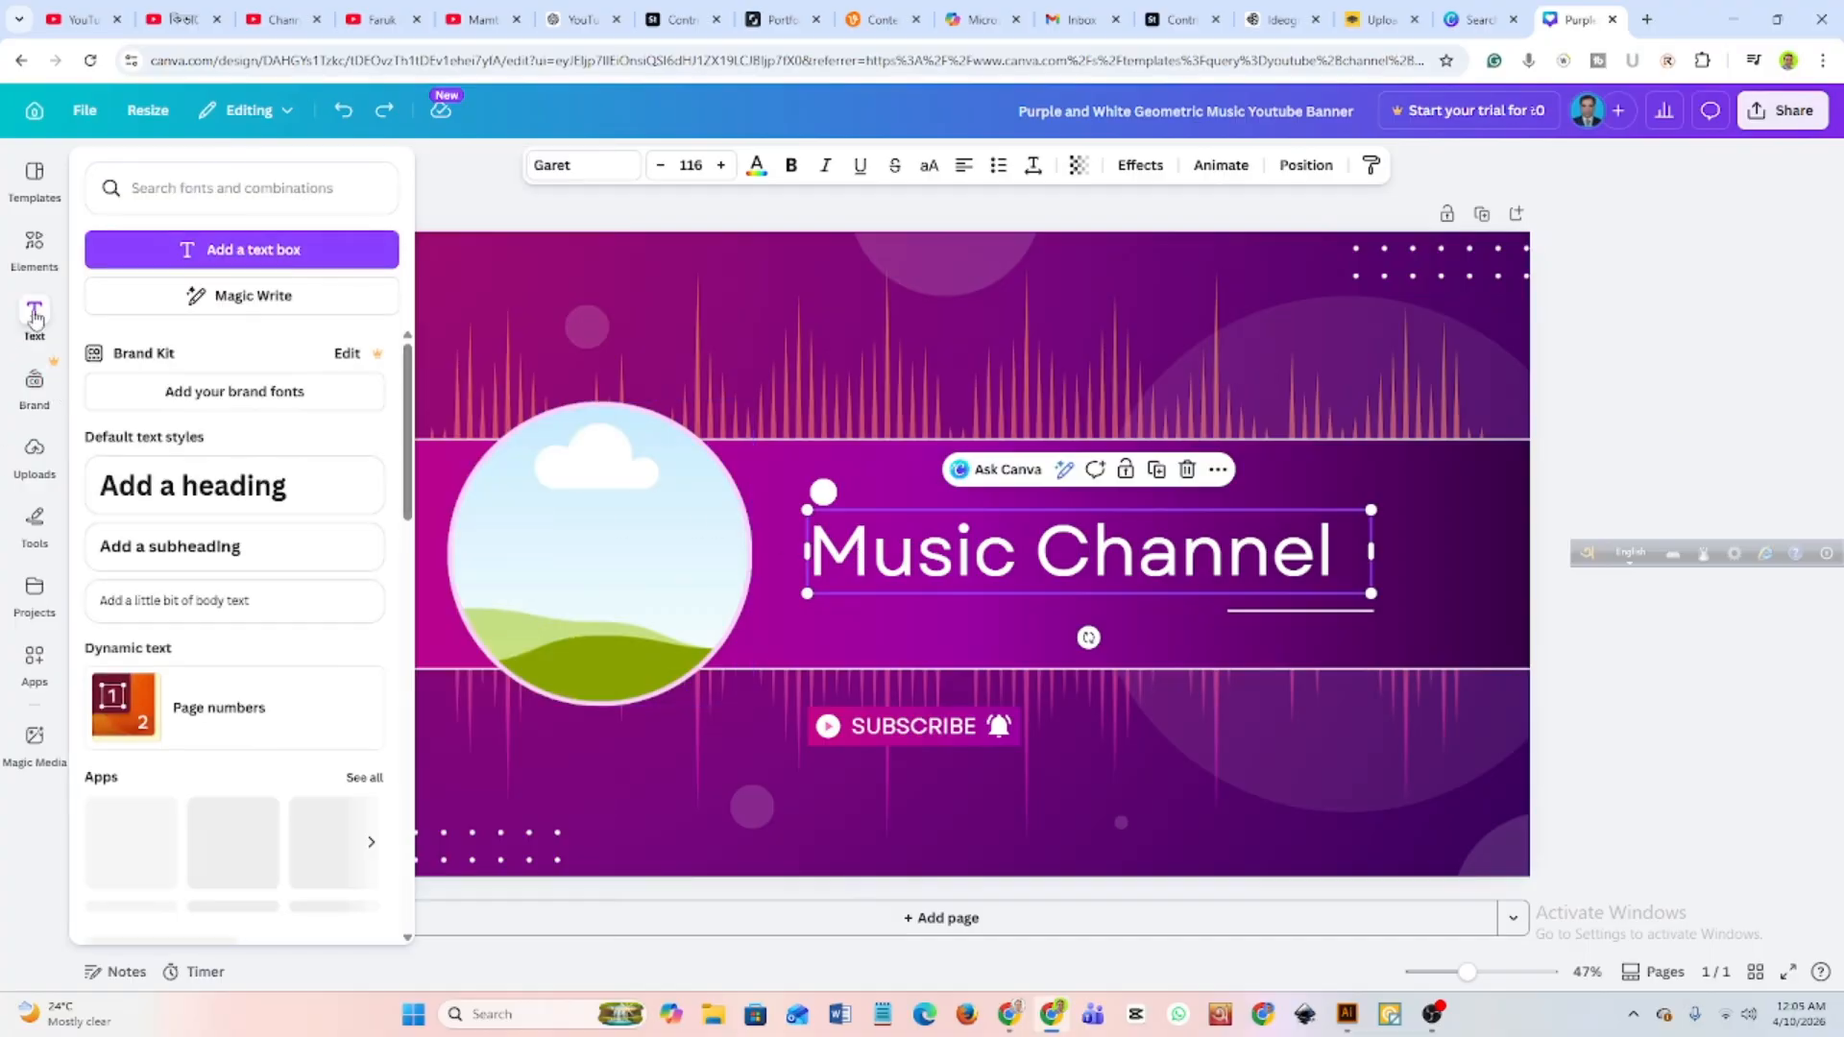
{"action": "left_click", "coordinate": [215, 495]}
{"action": "left_click", "coordinate": [393, 566]}
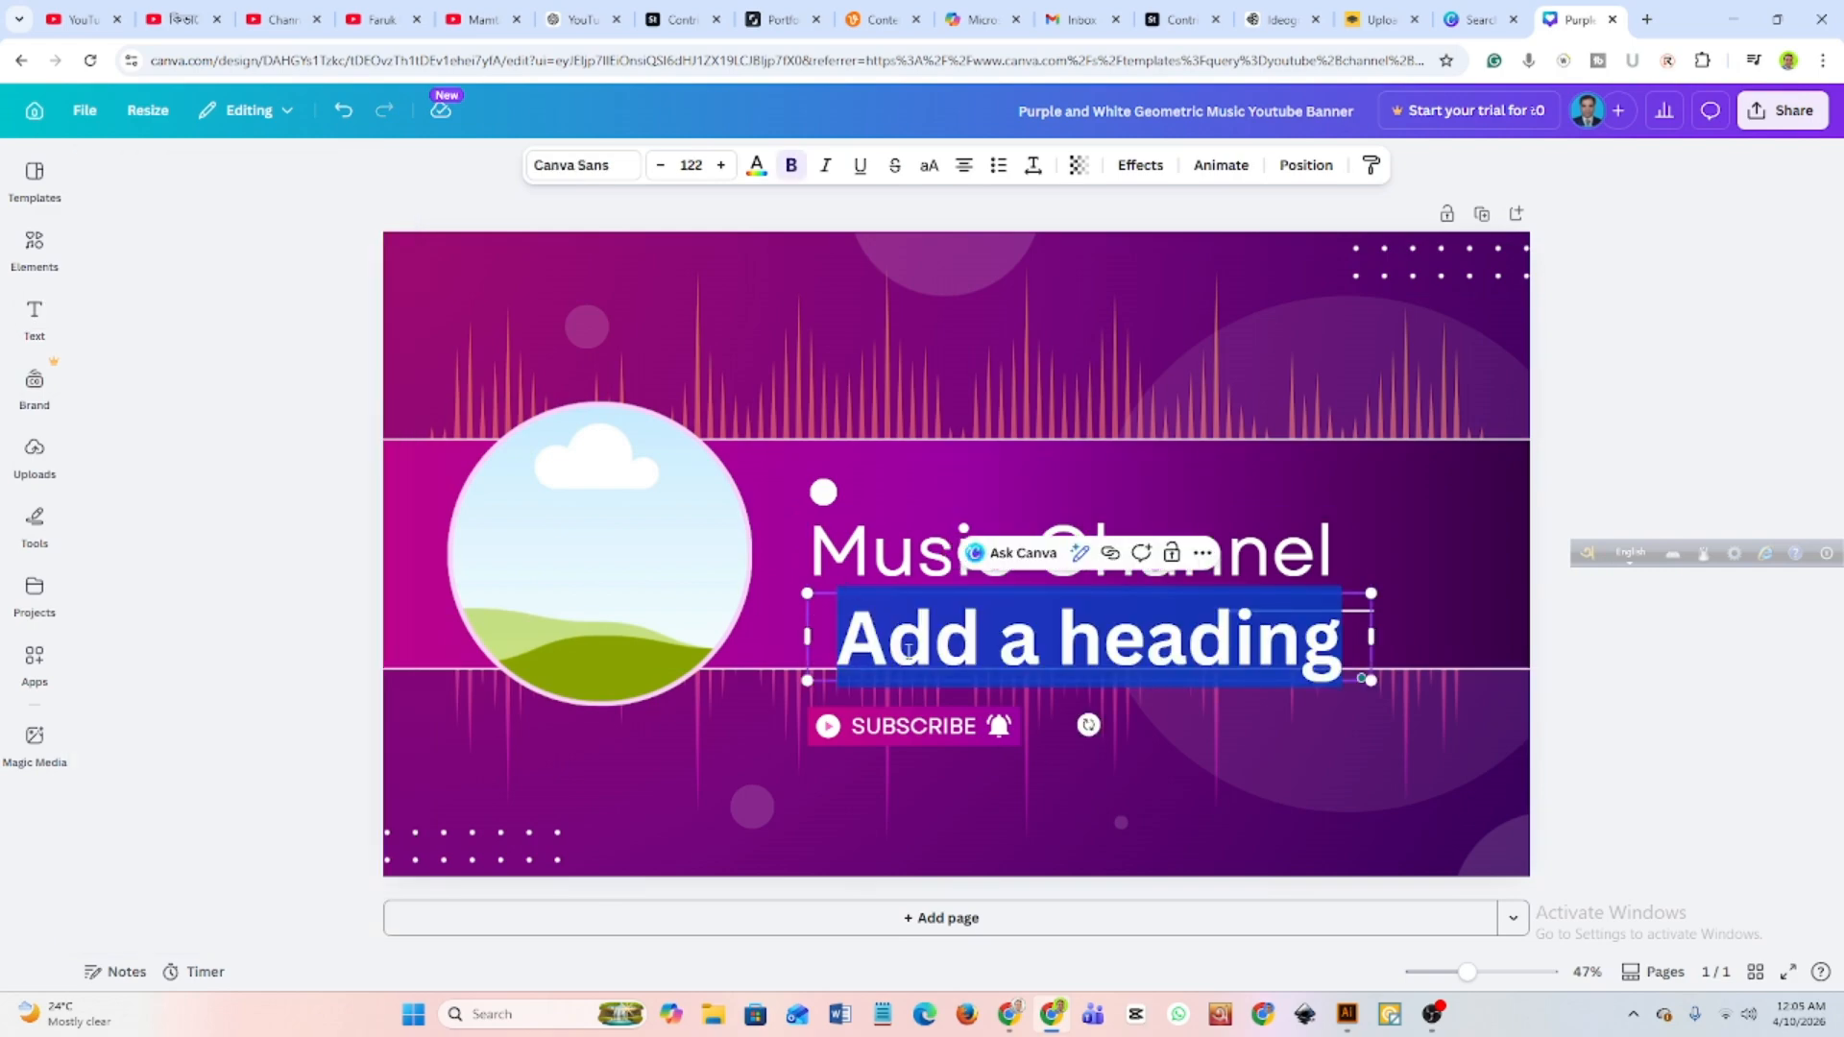
{"action": "left_click", "coordinate": [891, 570]}
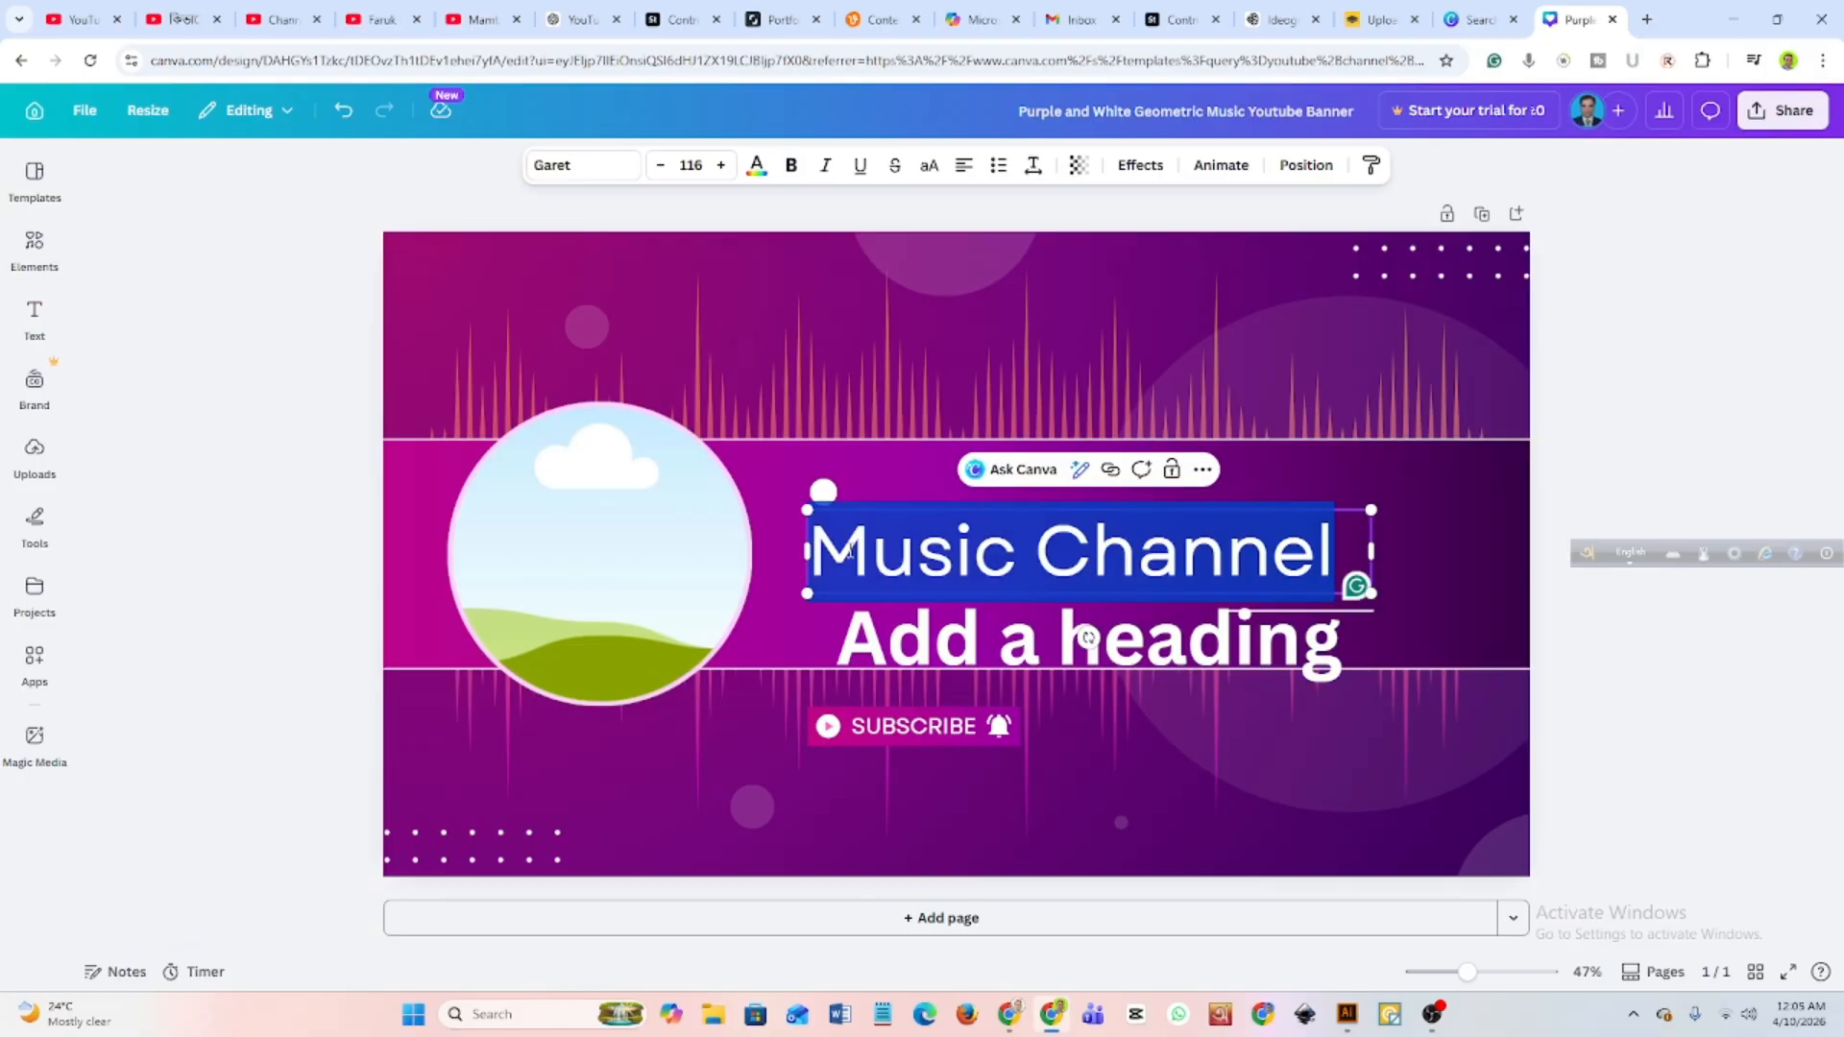
{"action": "left_click", "coordinate": [1172, 641]}
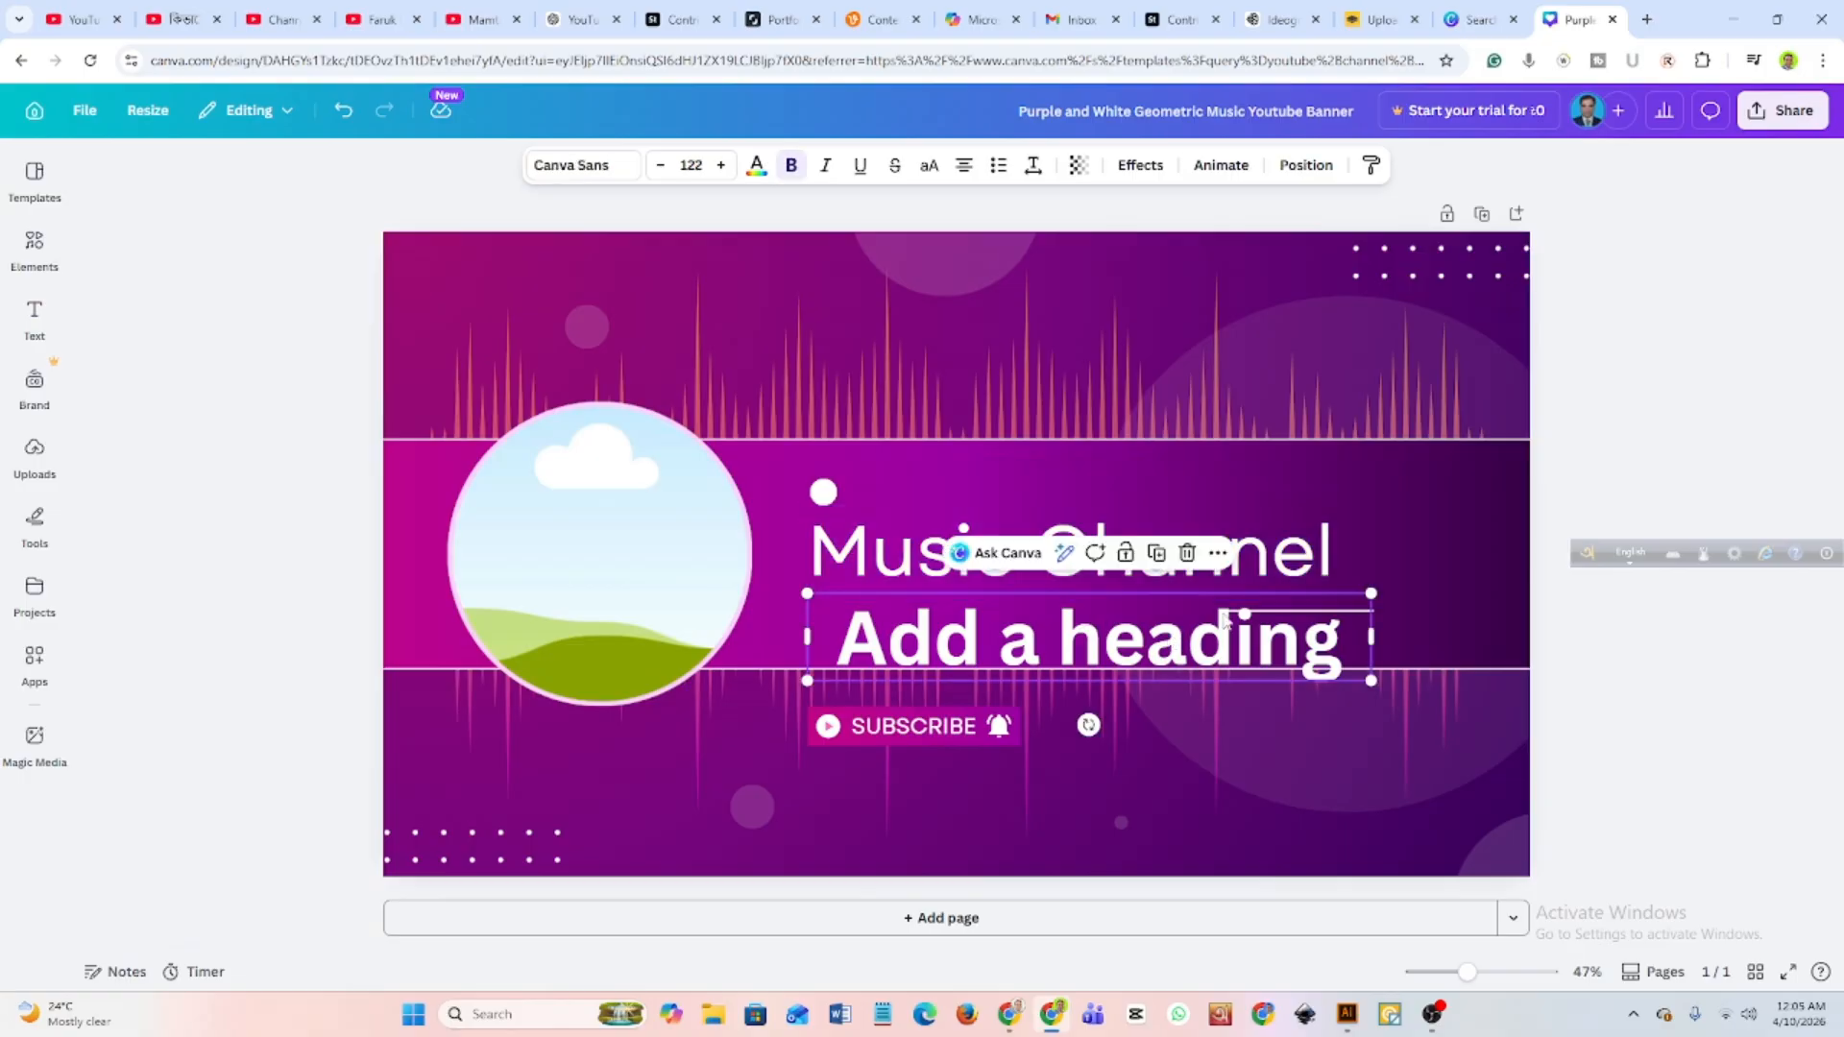
{"action": "left_click", "coordinate": [1192, 551]}
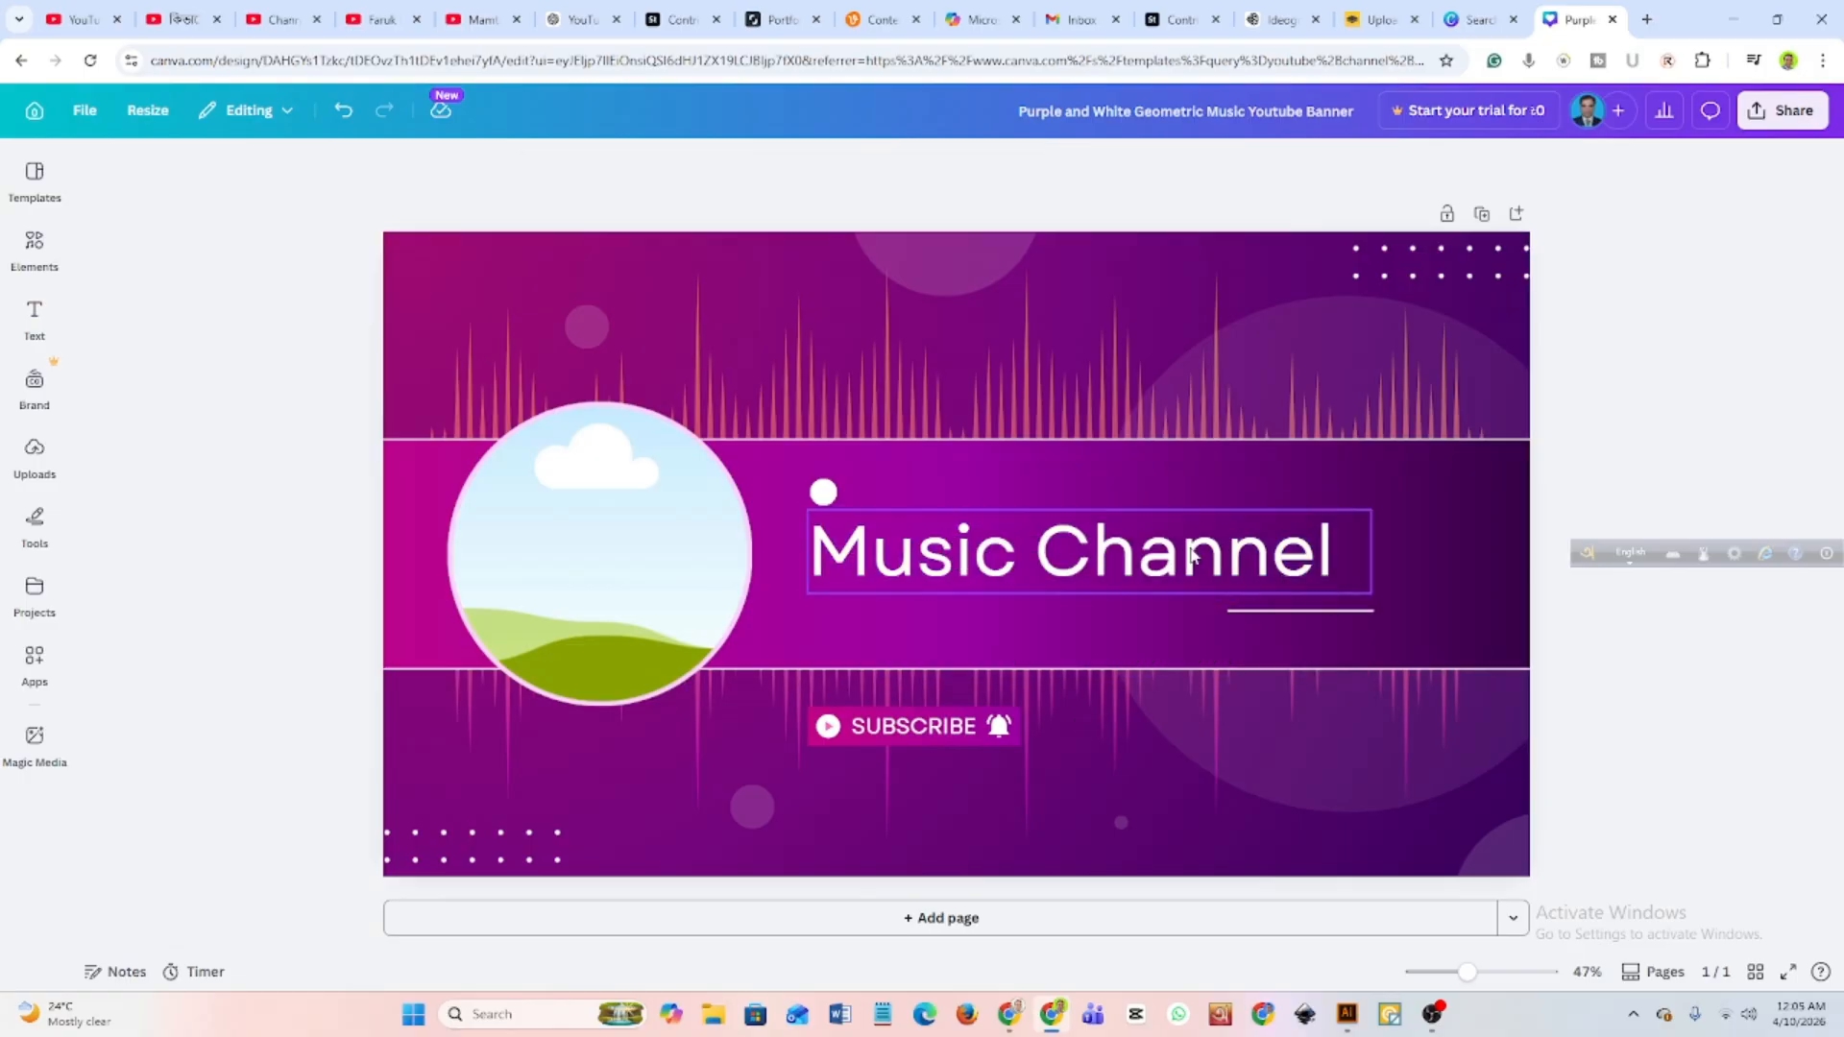
Replace the "Music Channel" heading text with the channel owner's full name in capital letters.
{"action": "left_click", "coordinate": [1027, 544]}
{"action": "double_click", "coordinate": [961, 542]}
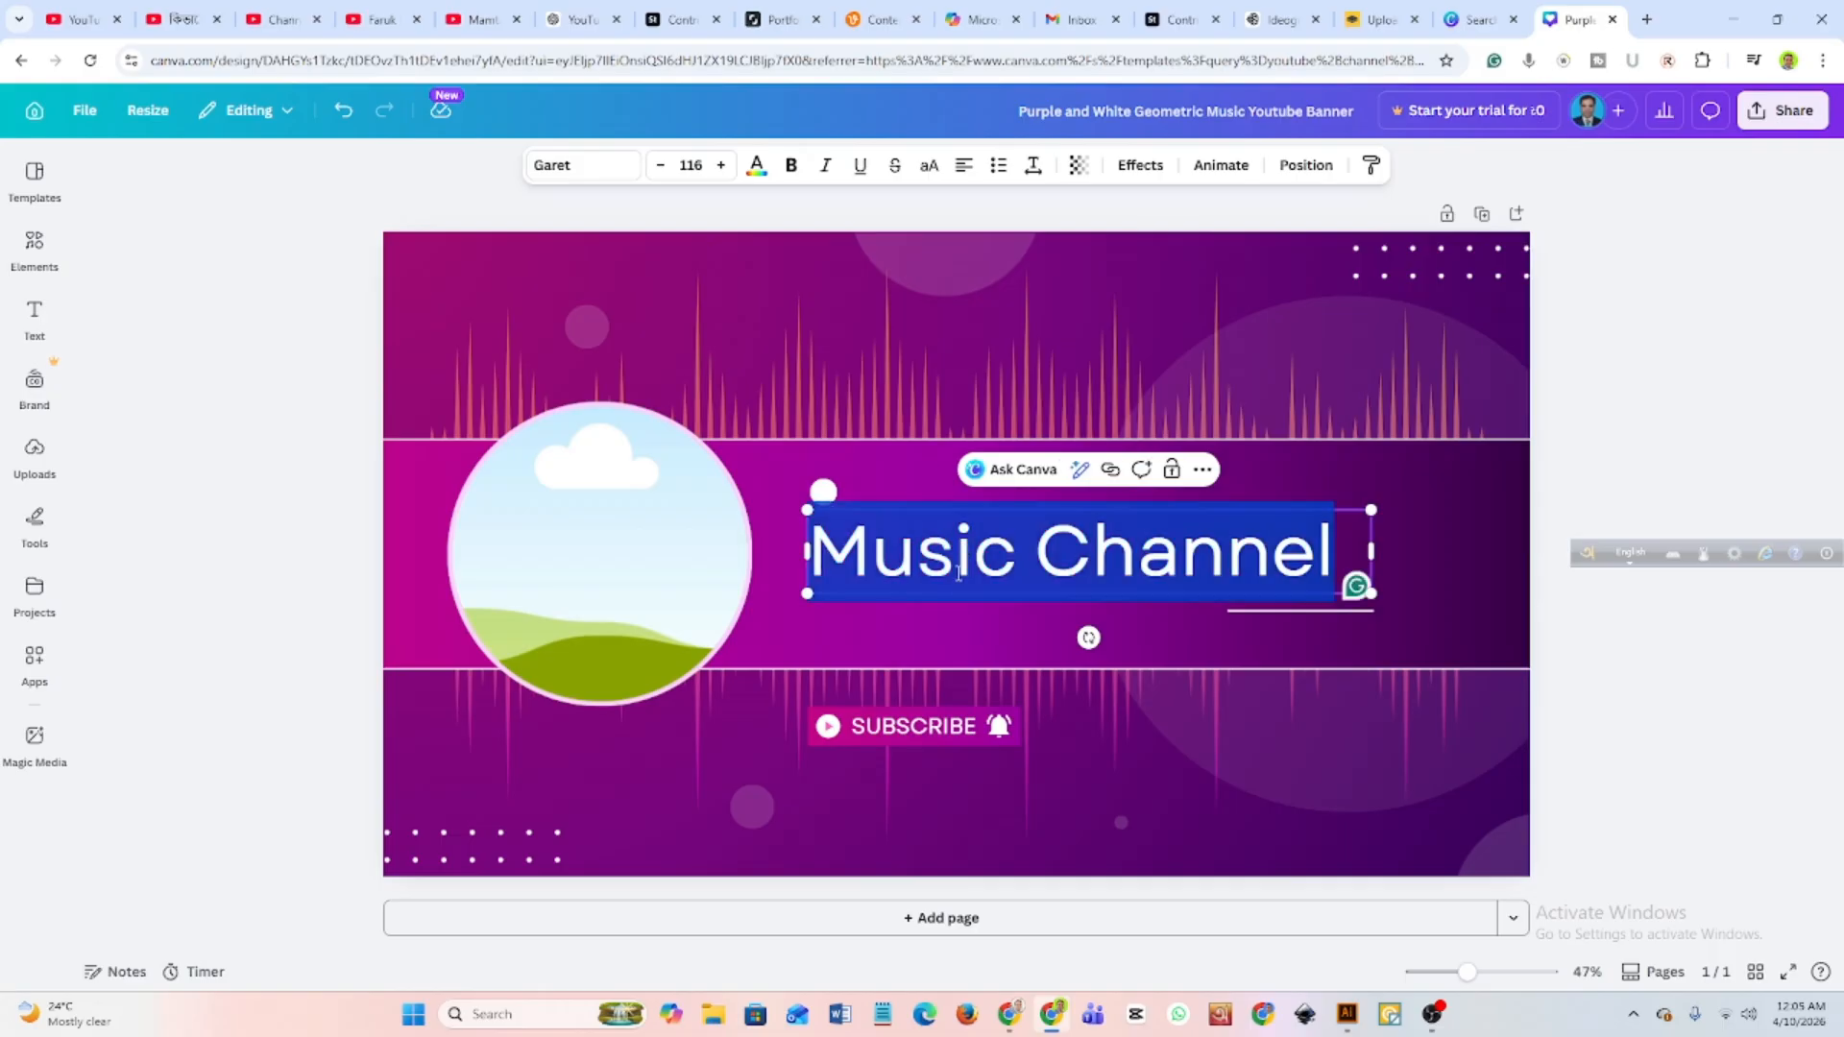
{"action": "type", "text": "FARU"}
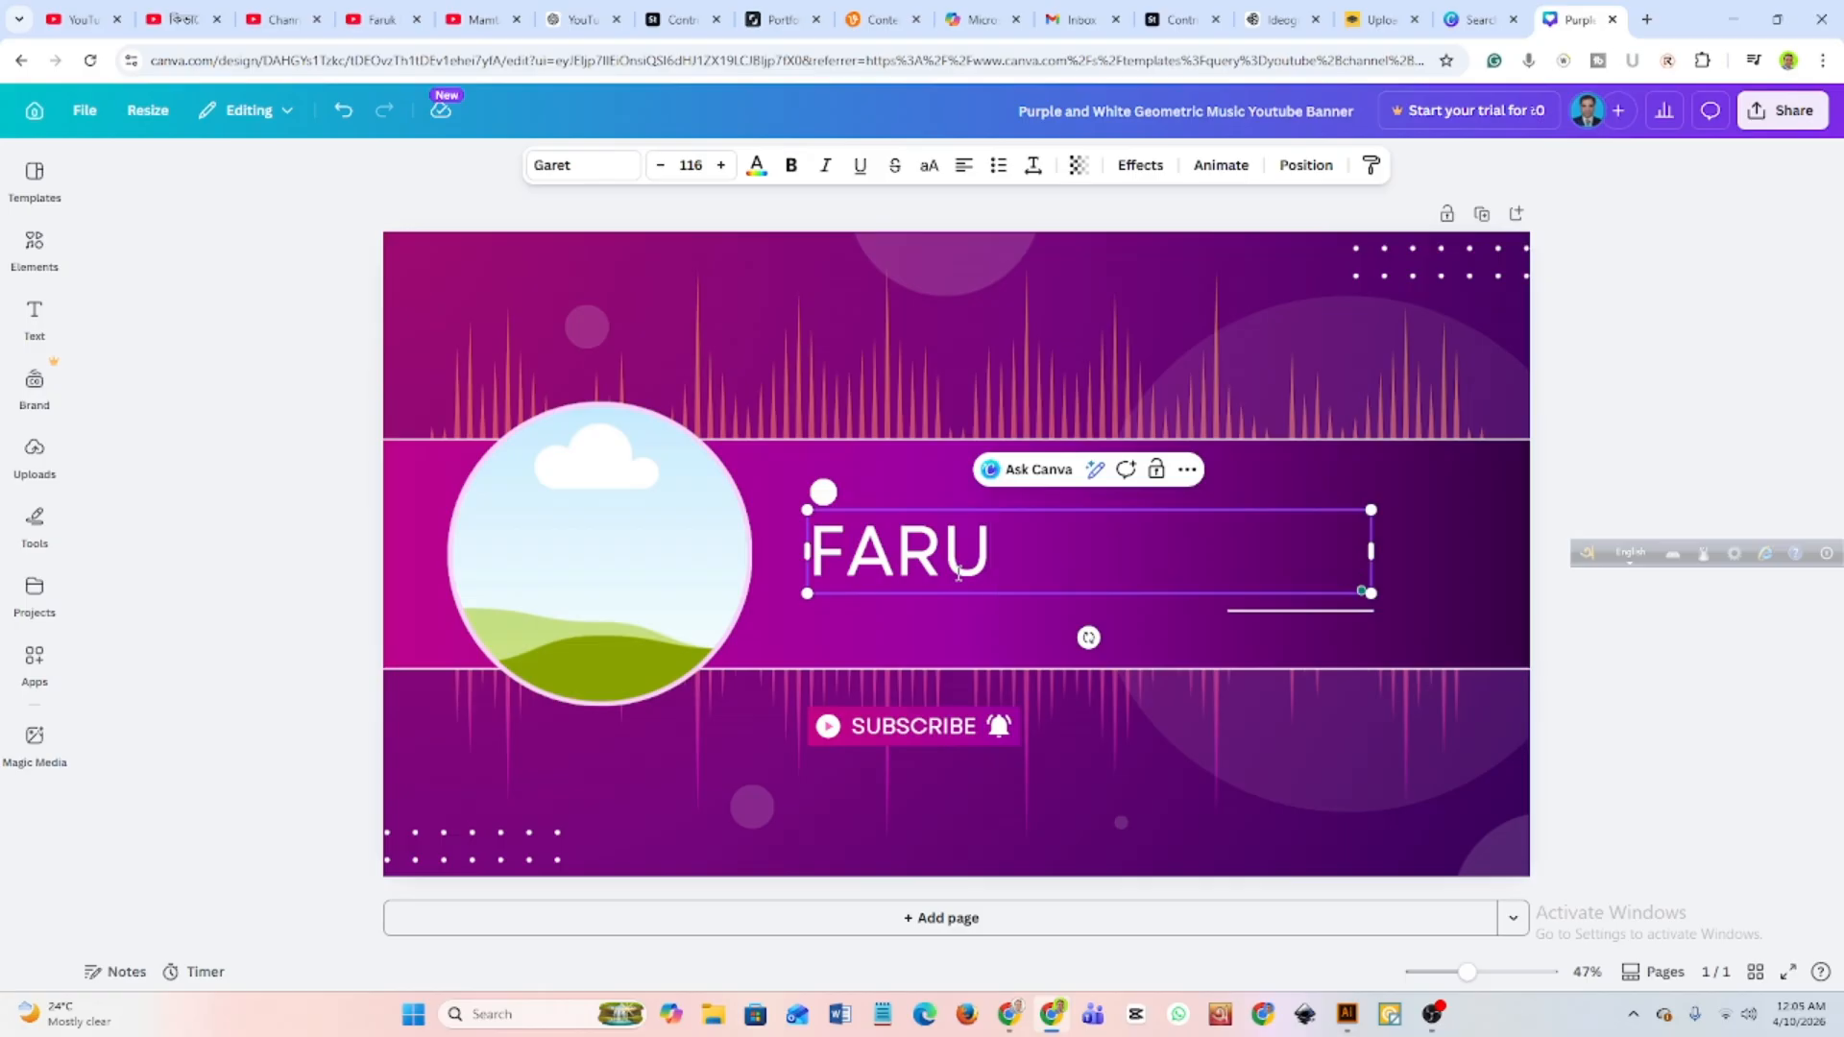
{"action": "type", "text": "K SH"}
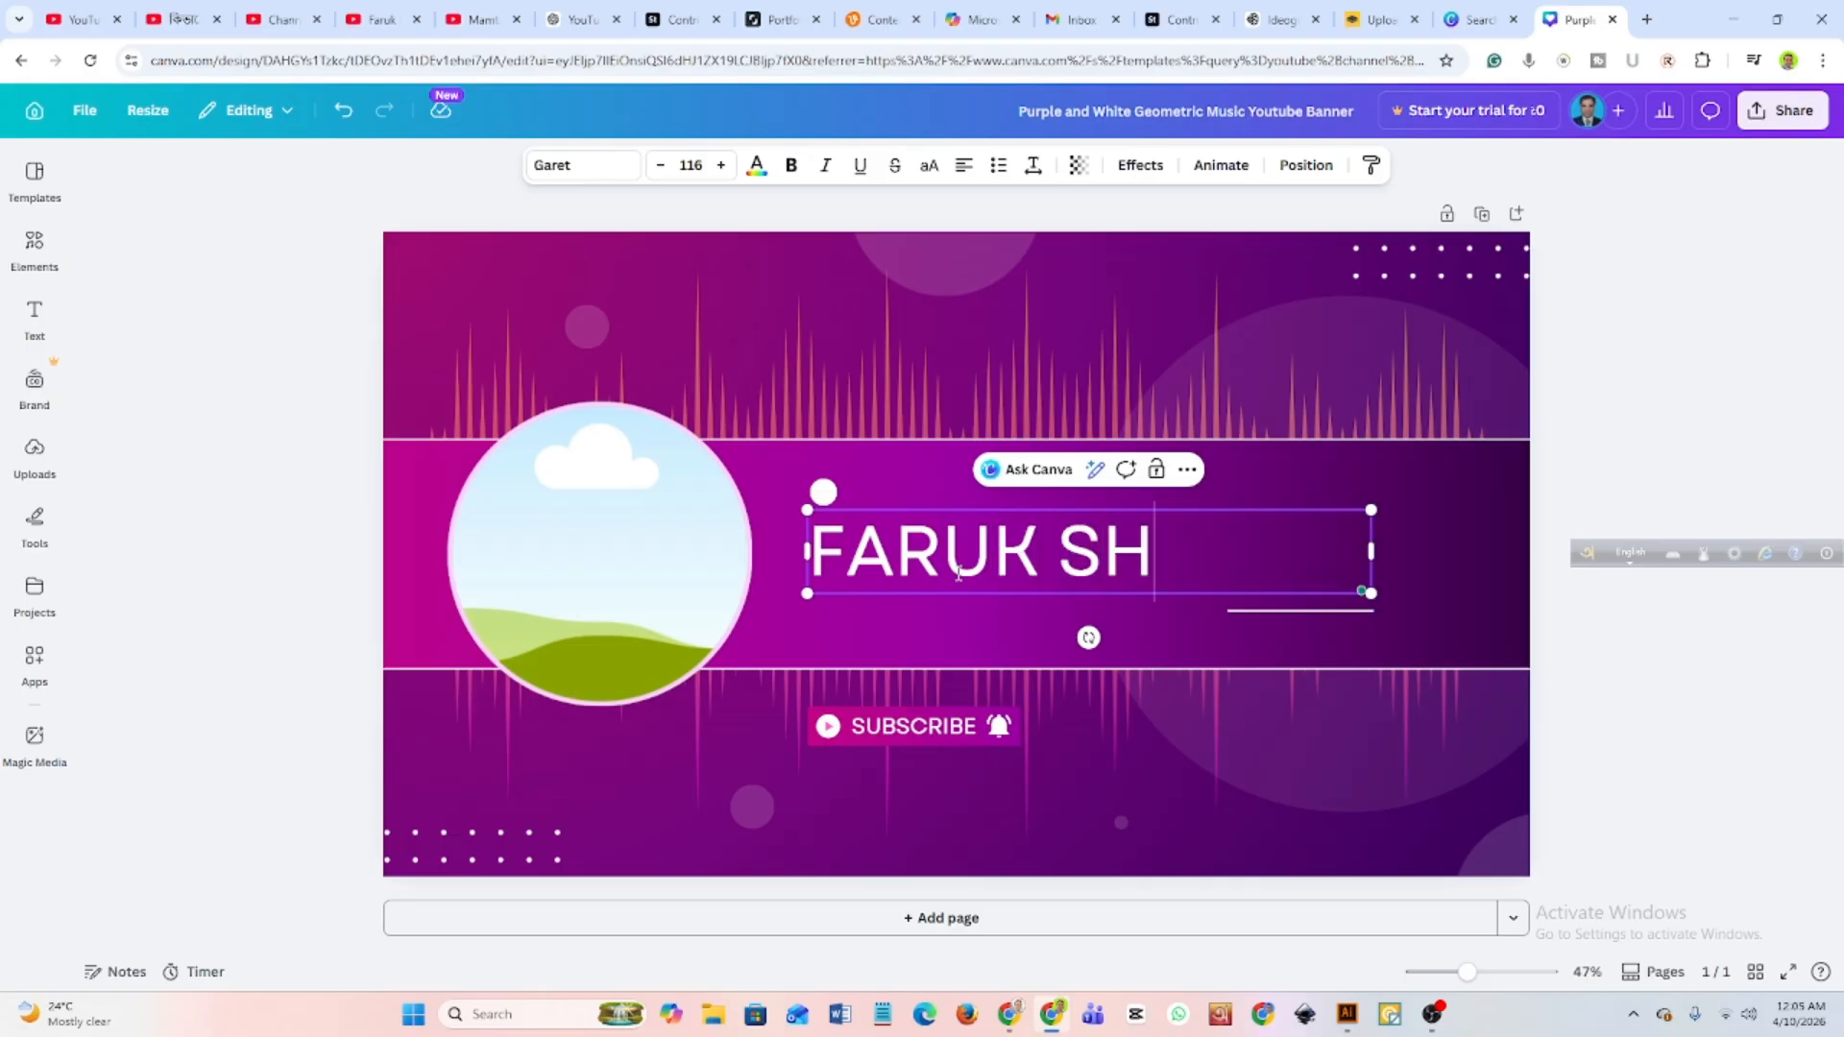
{"action": "type", "text": "AI"}
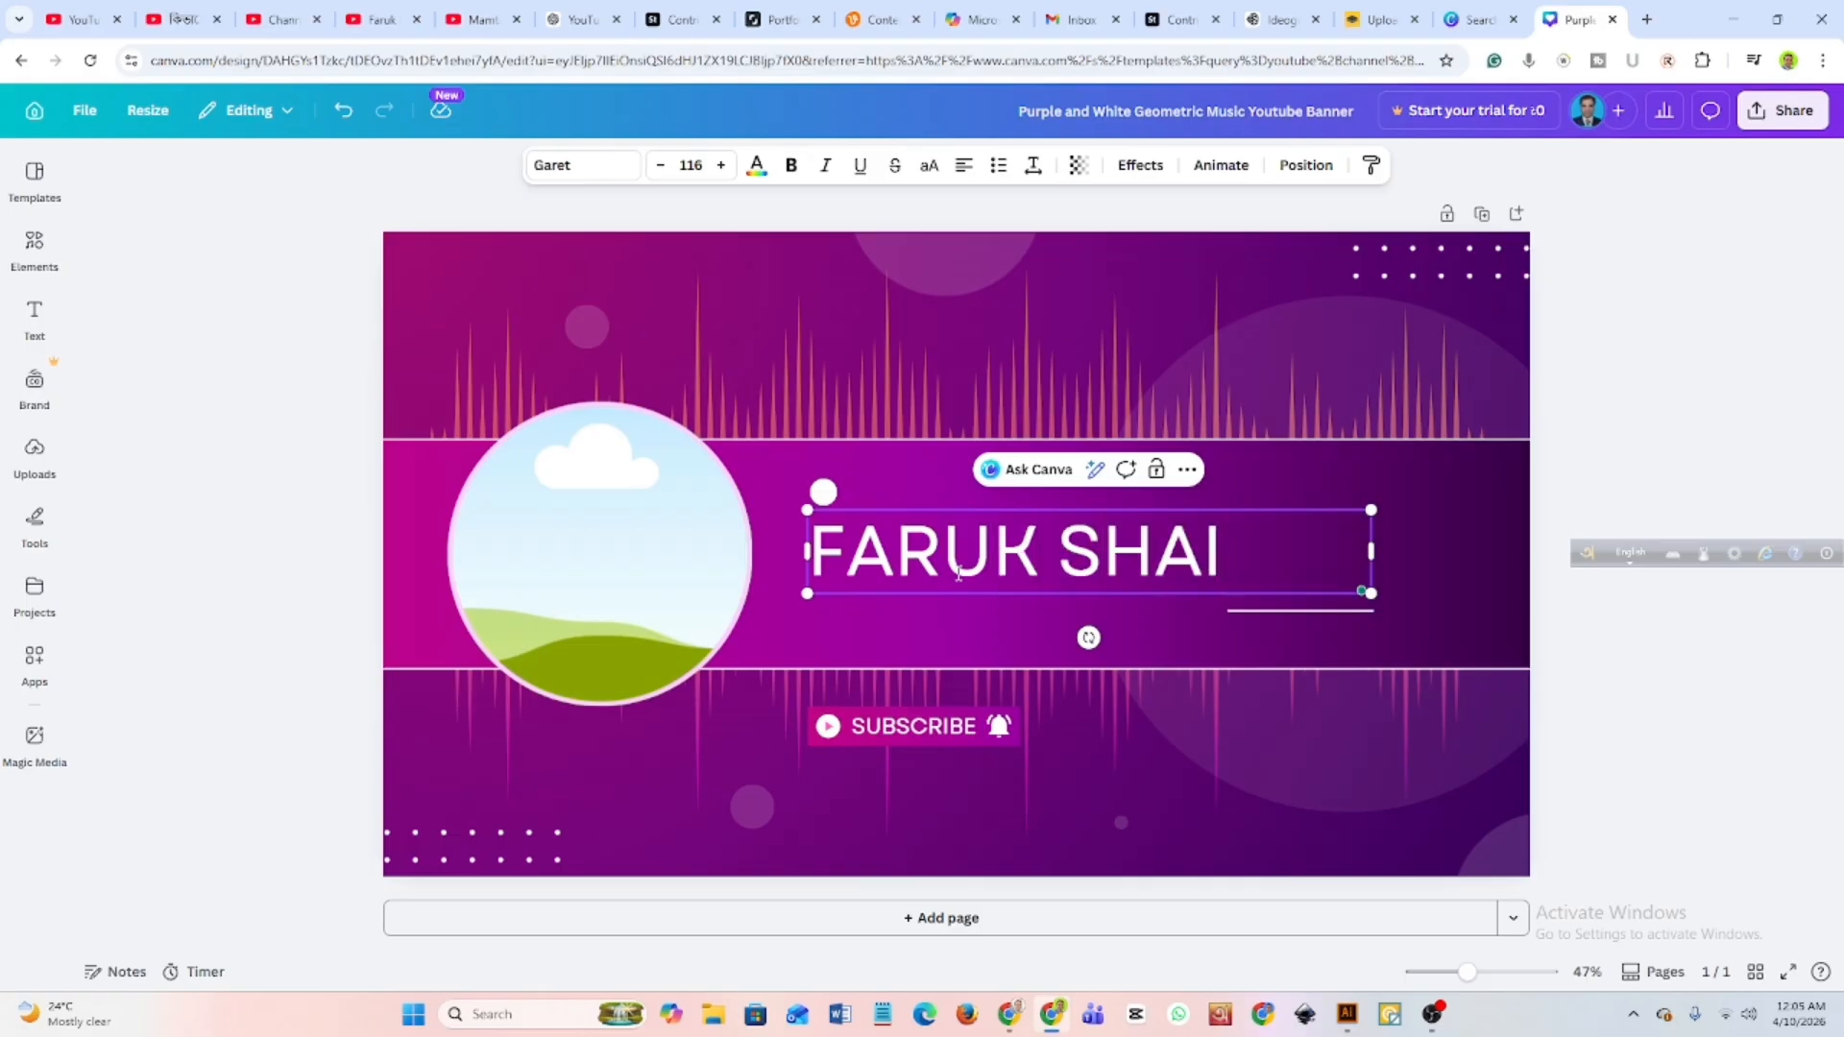
{"action": "type", "text": "NA"}
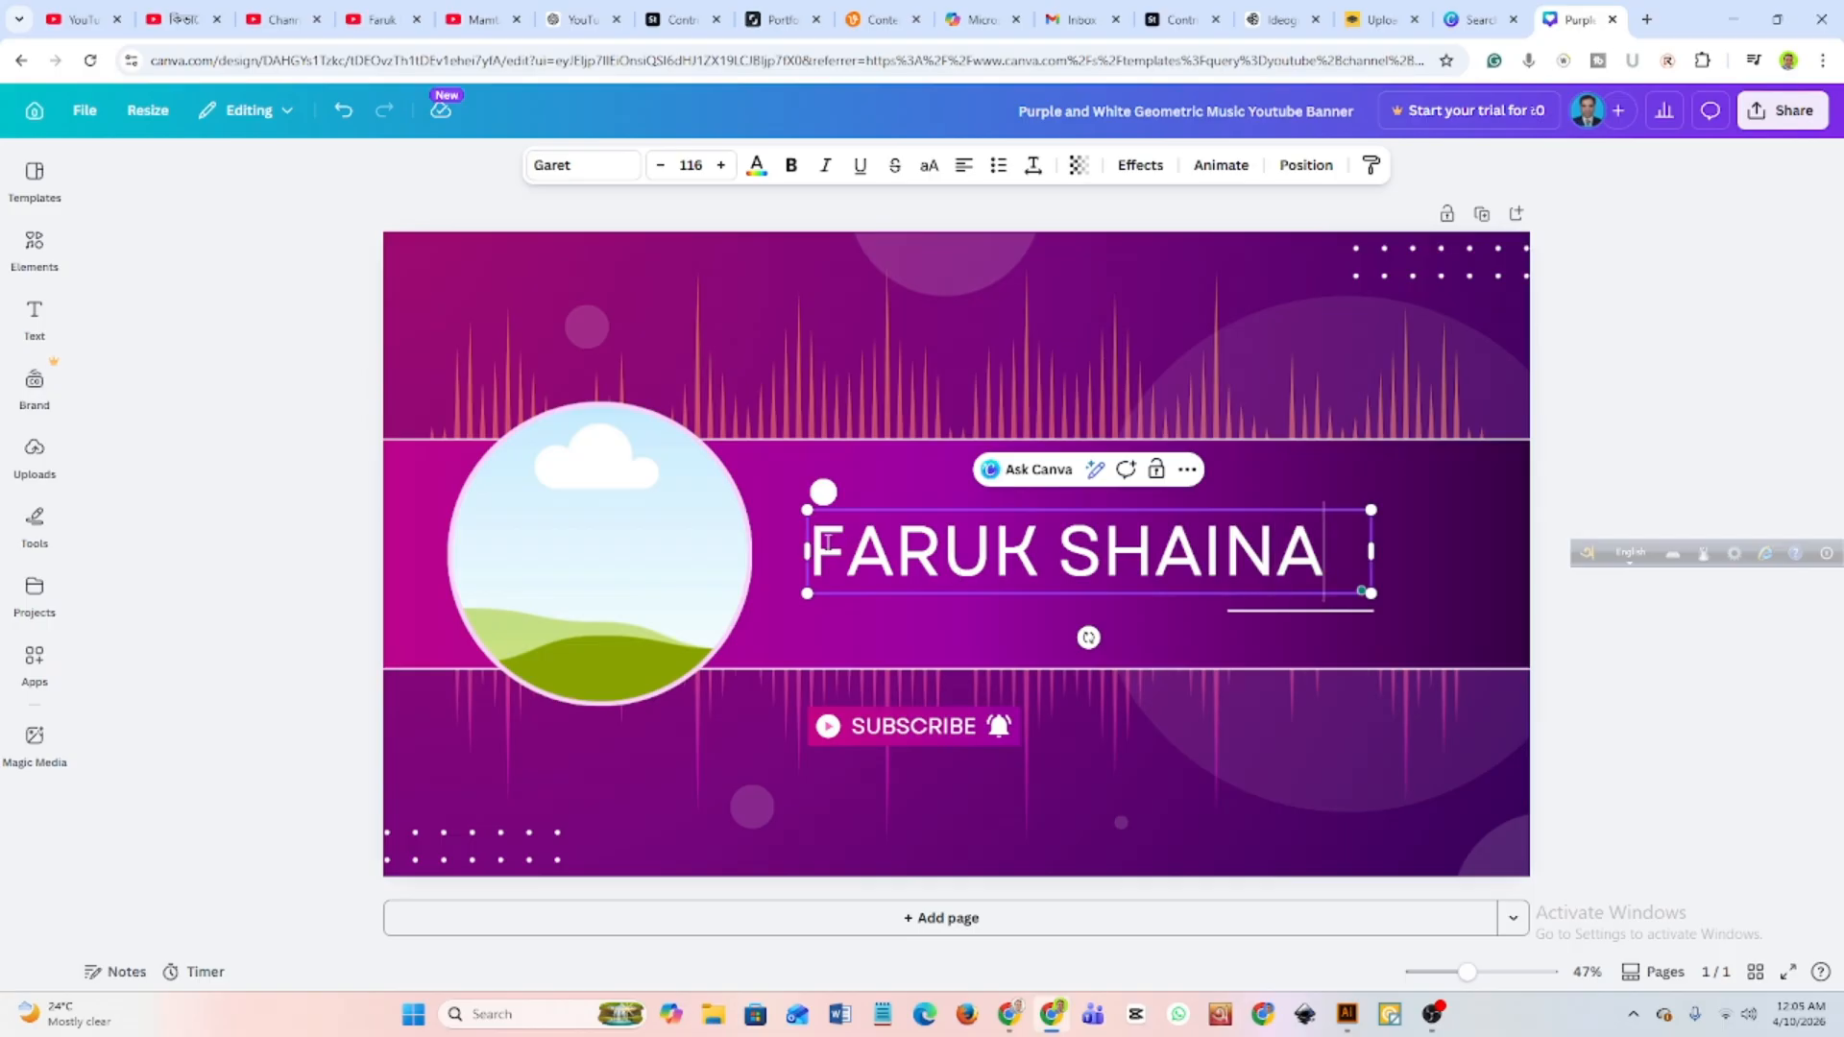
Make the name heading bold and insert the missing letter H in its second word.
{"action": "key", "text": "ctrl+a"}
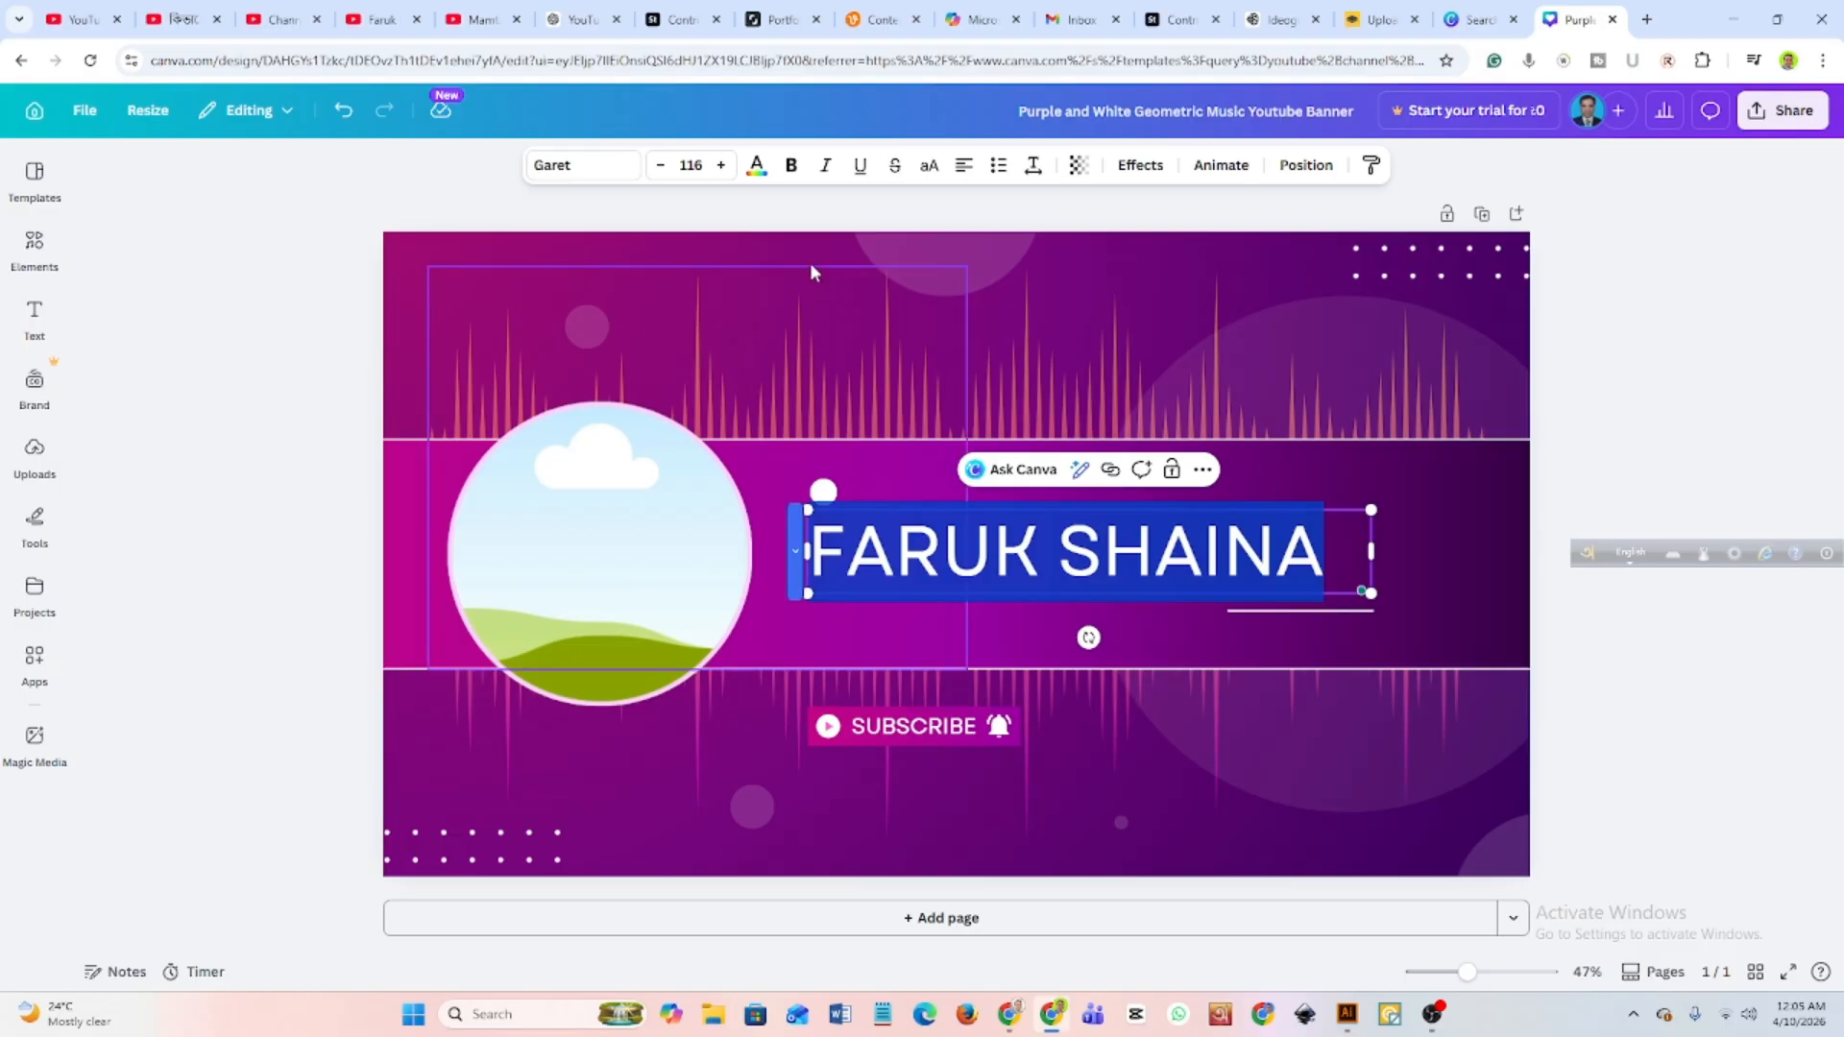
{"action": "left_click", "coordinate": [792, 166]}
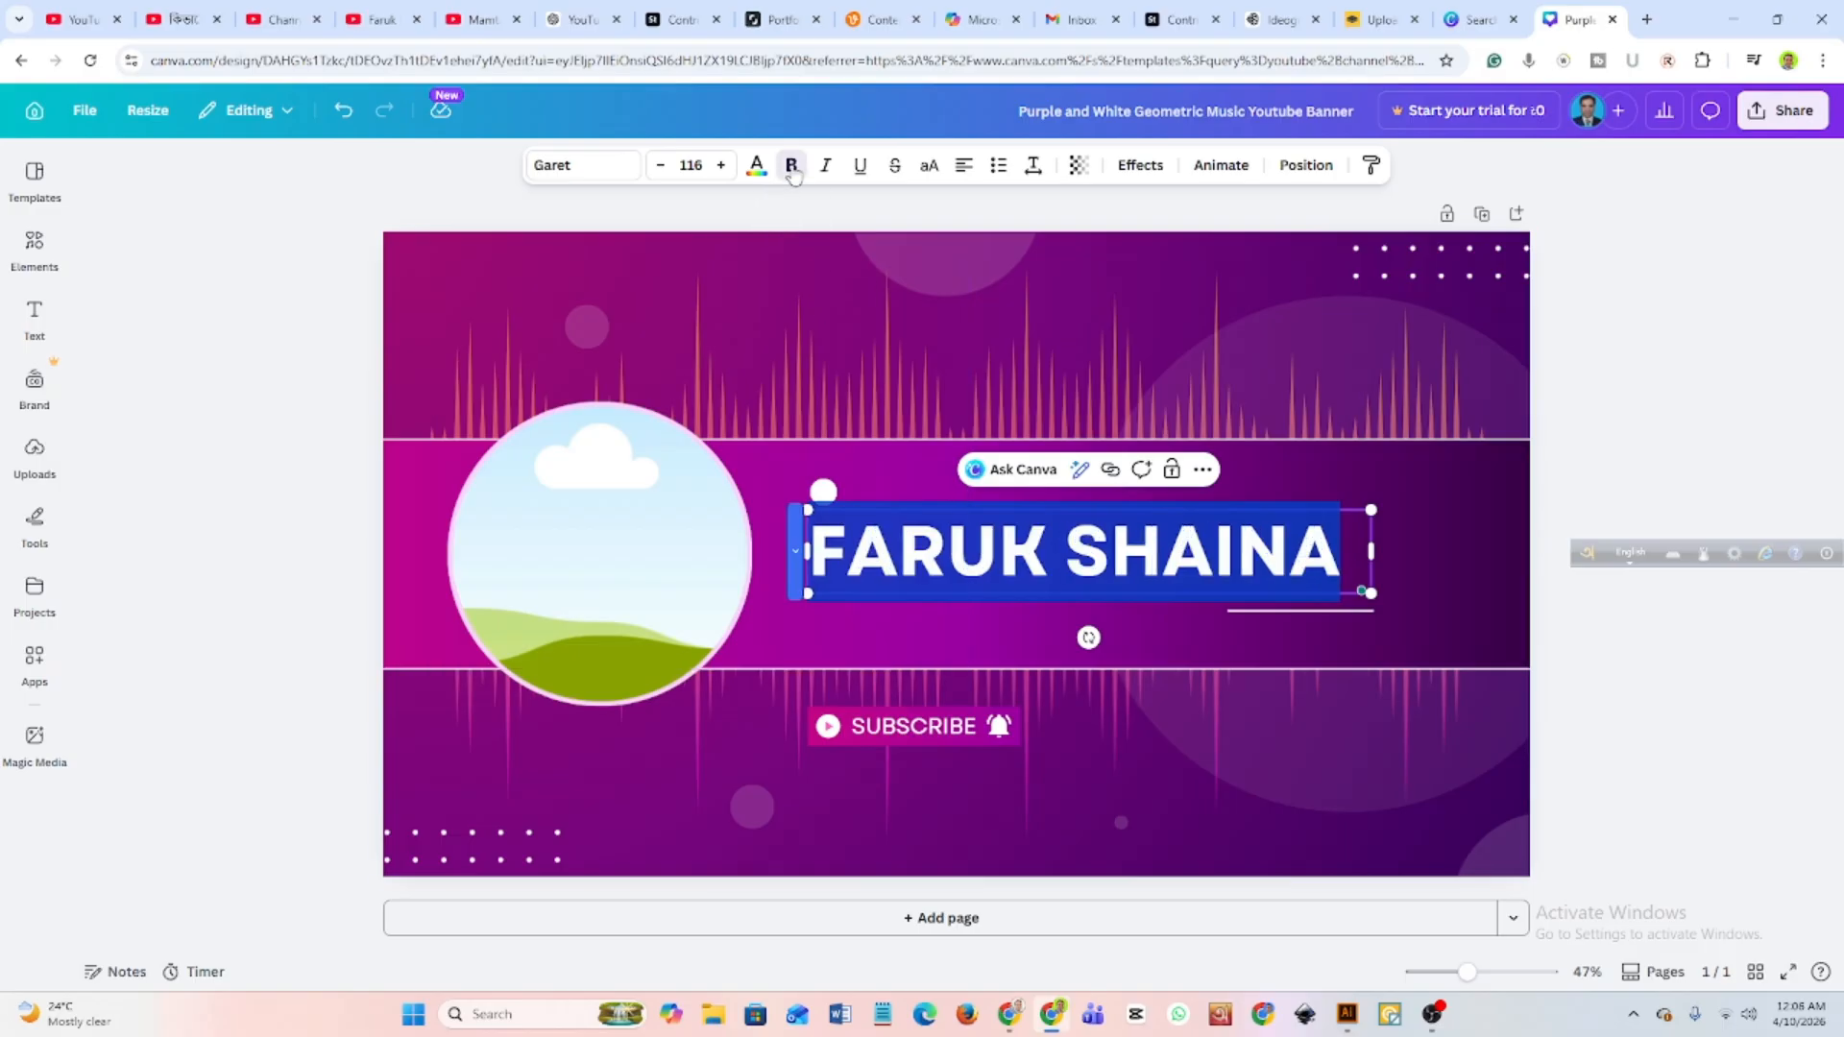
{"action": "left_click", "coordinate": [1089, 570]}
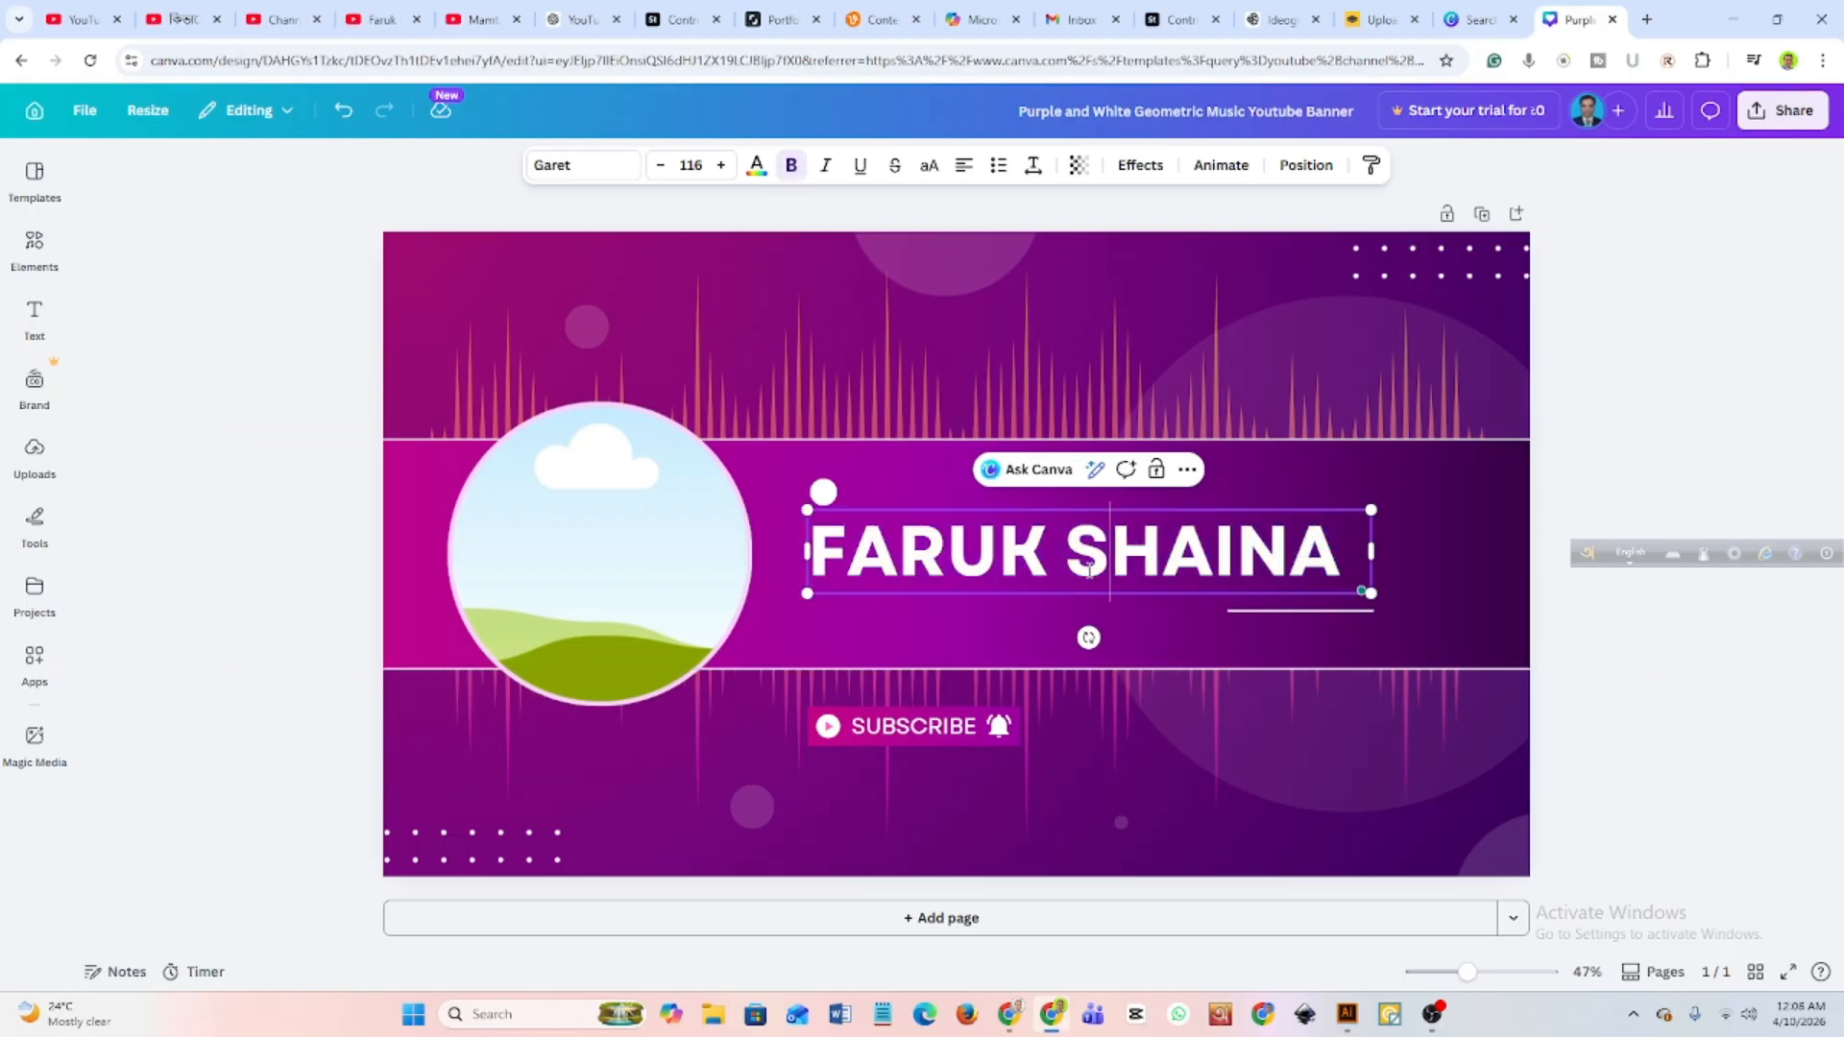
{"action": "left_click", "coordinate": [1215, 563]}
{"action": "type", "text": "H"}
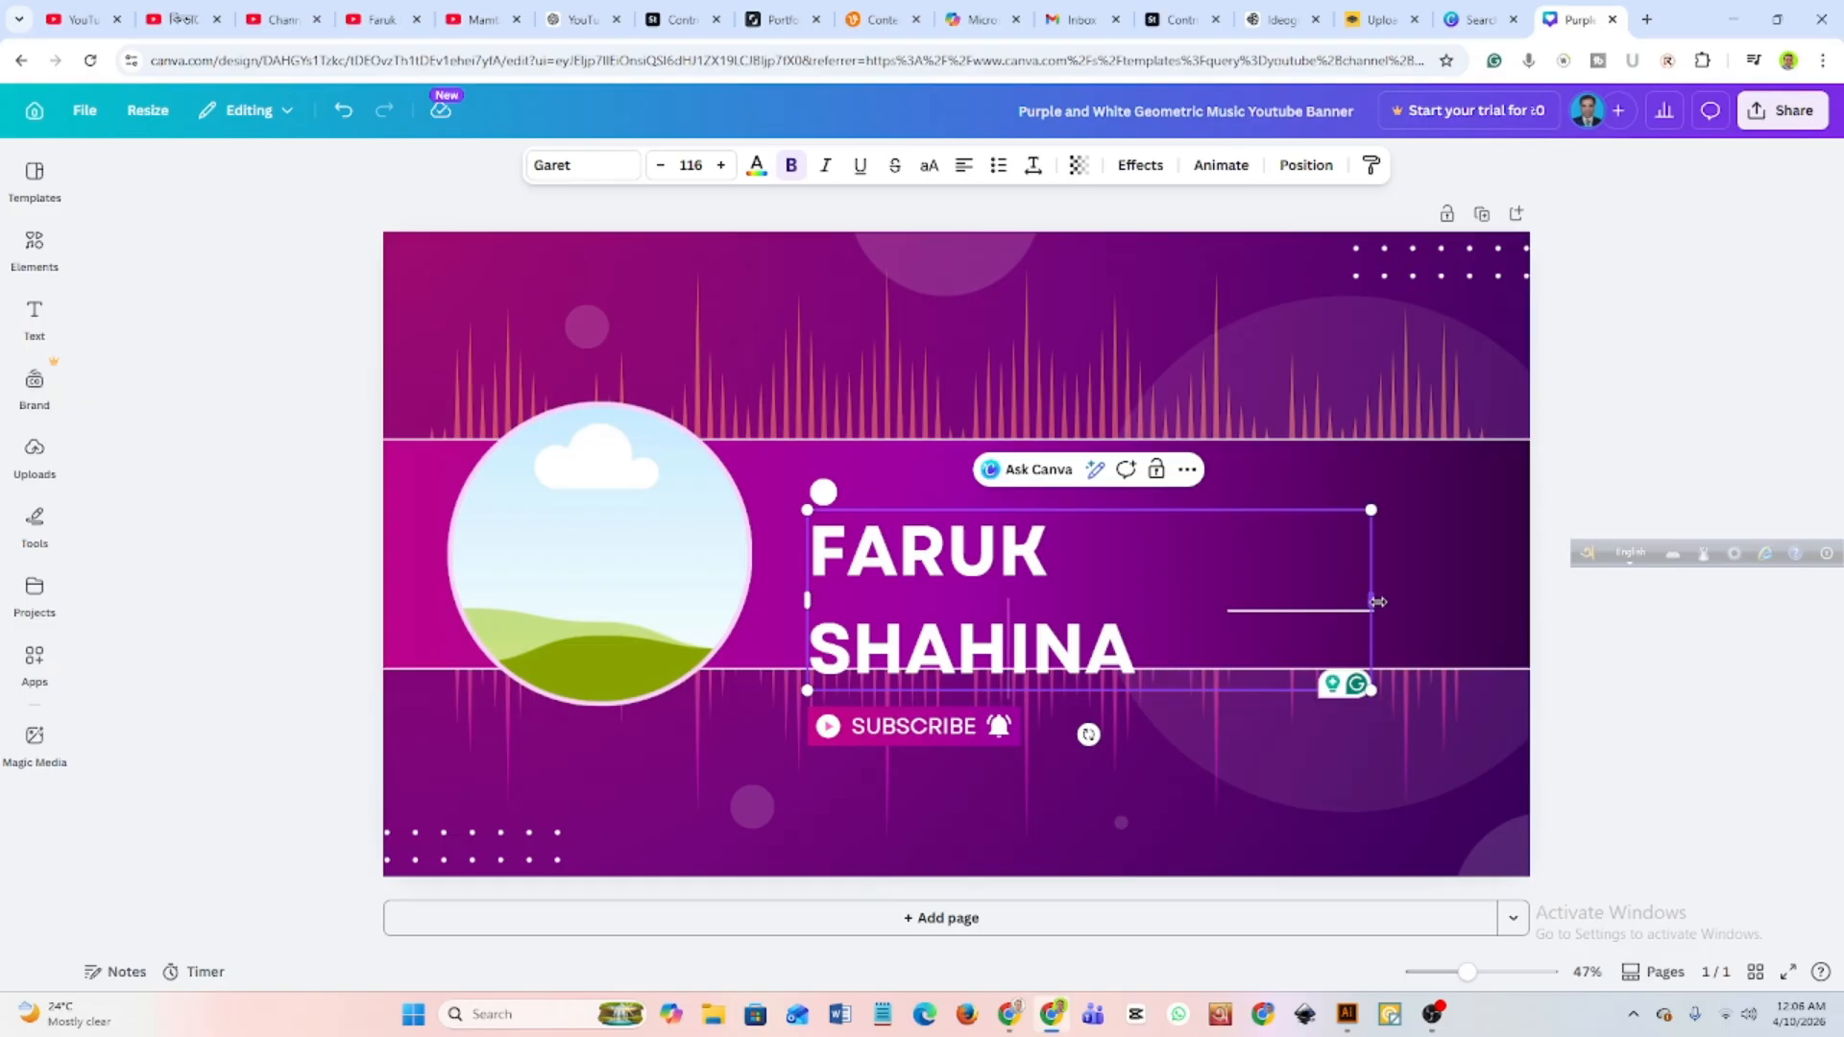
Widen the name heading's text box so the full name fits on one line.
{"action": "left_click_drag", "start_coordinate": [1375, 602], "coordinate": [1410, 592]}
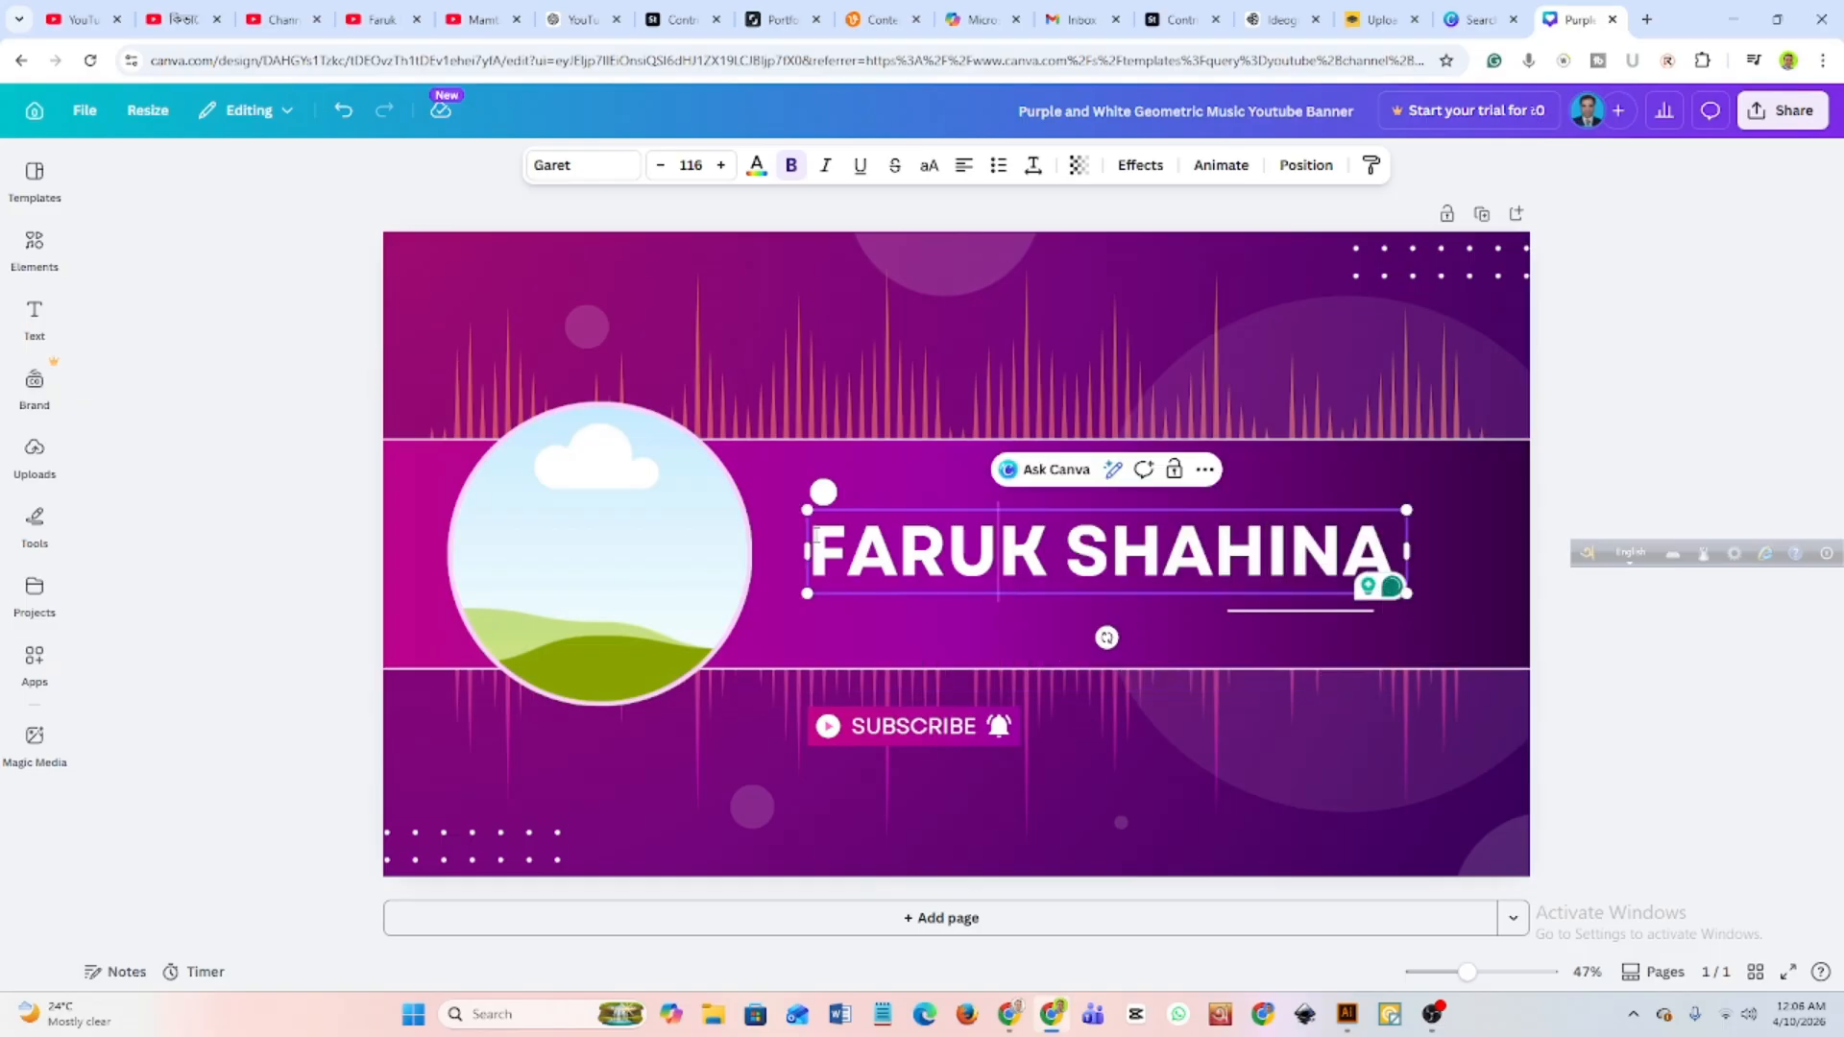
{"action": "left_click", "coordinate": [766, 506]}
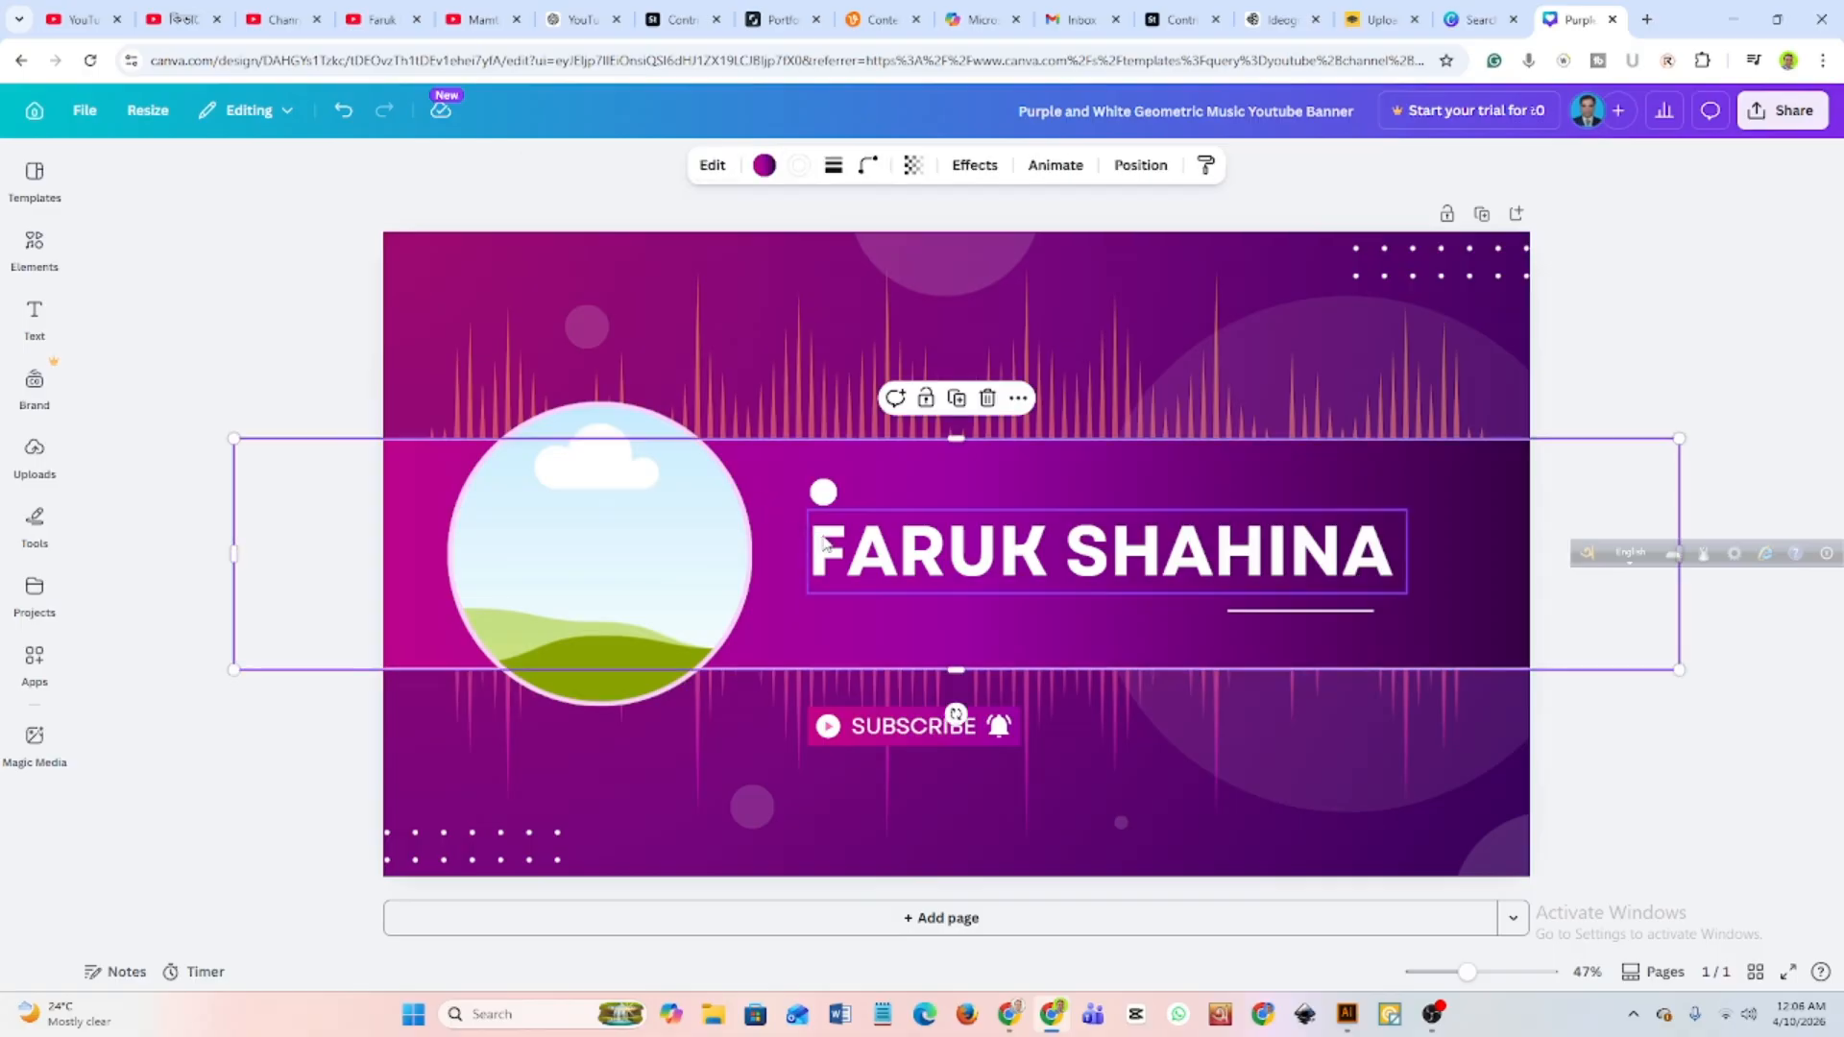
Recolour the whole name heading black.
{"action": "left_click", "coordinate": [823, 542]}
{"action": "left_click", "coordinate": [829, 546]}
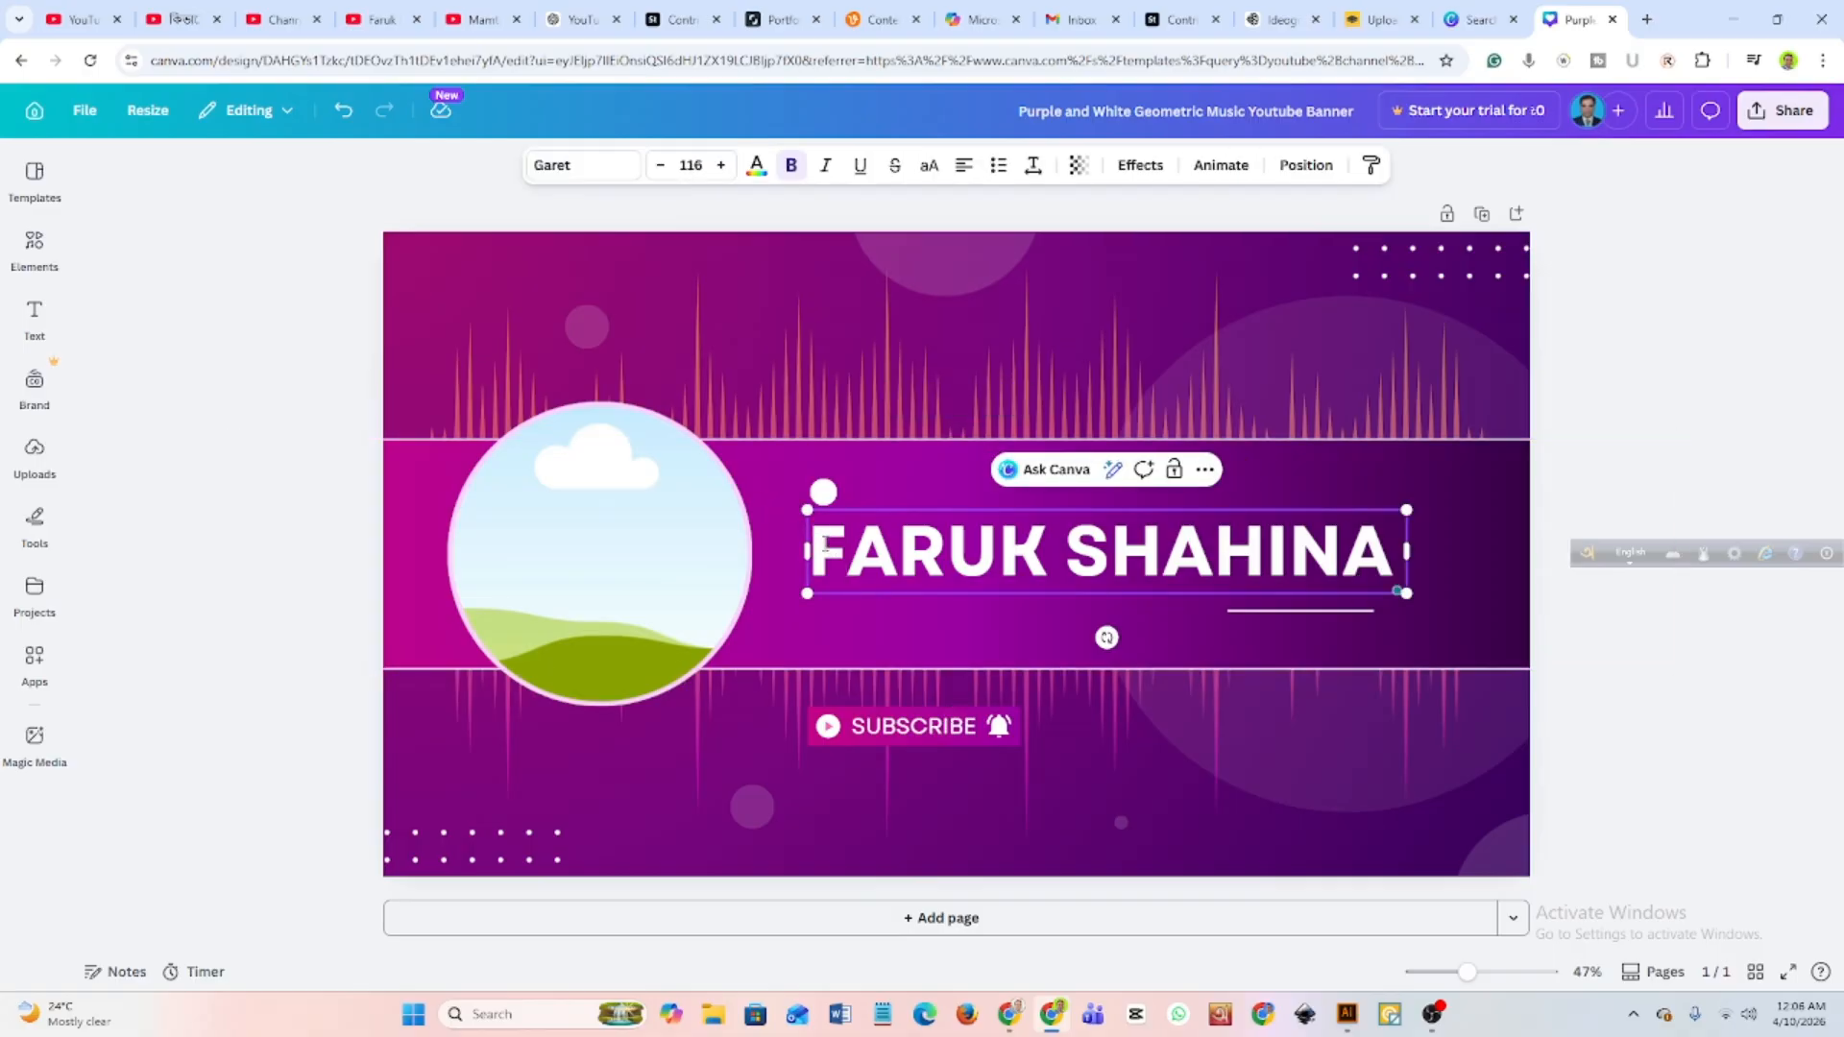
{"action": "left_click_drag", "start_coordinate": [853, 545], "coordinate": [1397, 552]}
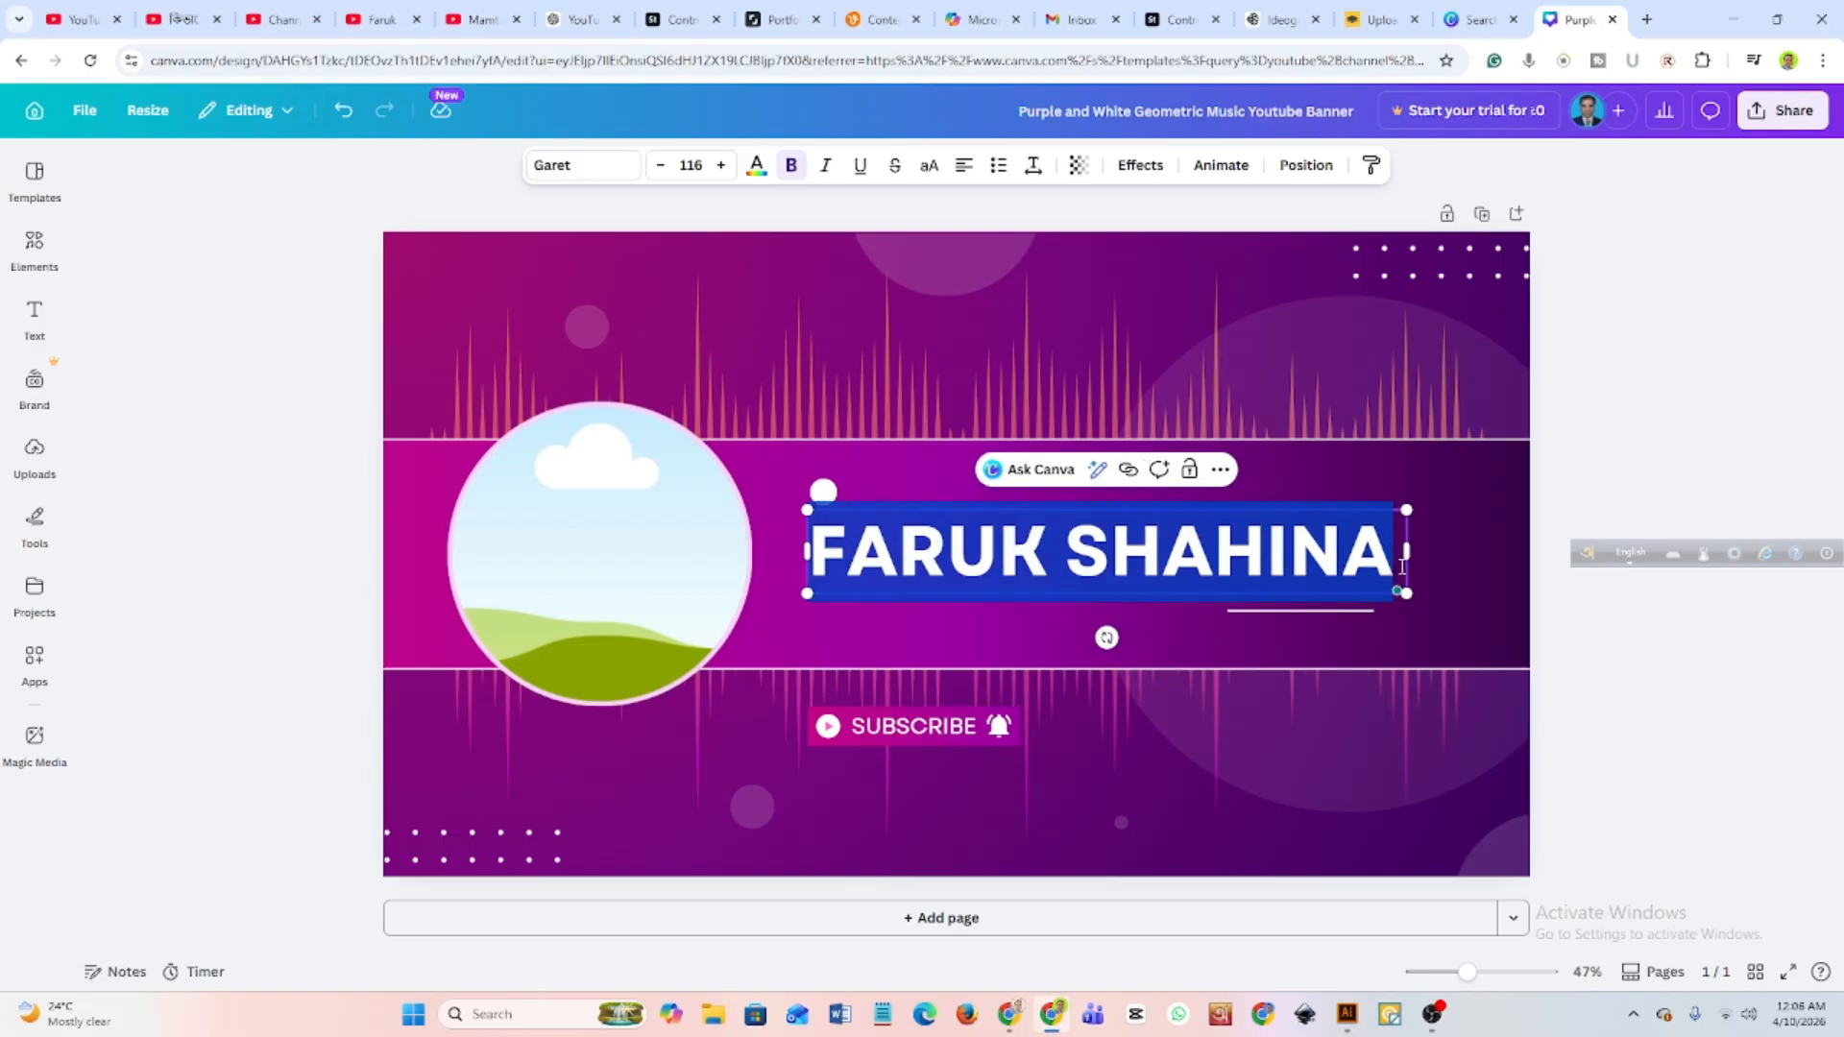
{"action": "left_click", "coordinate": [756, 167]}
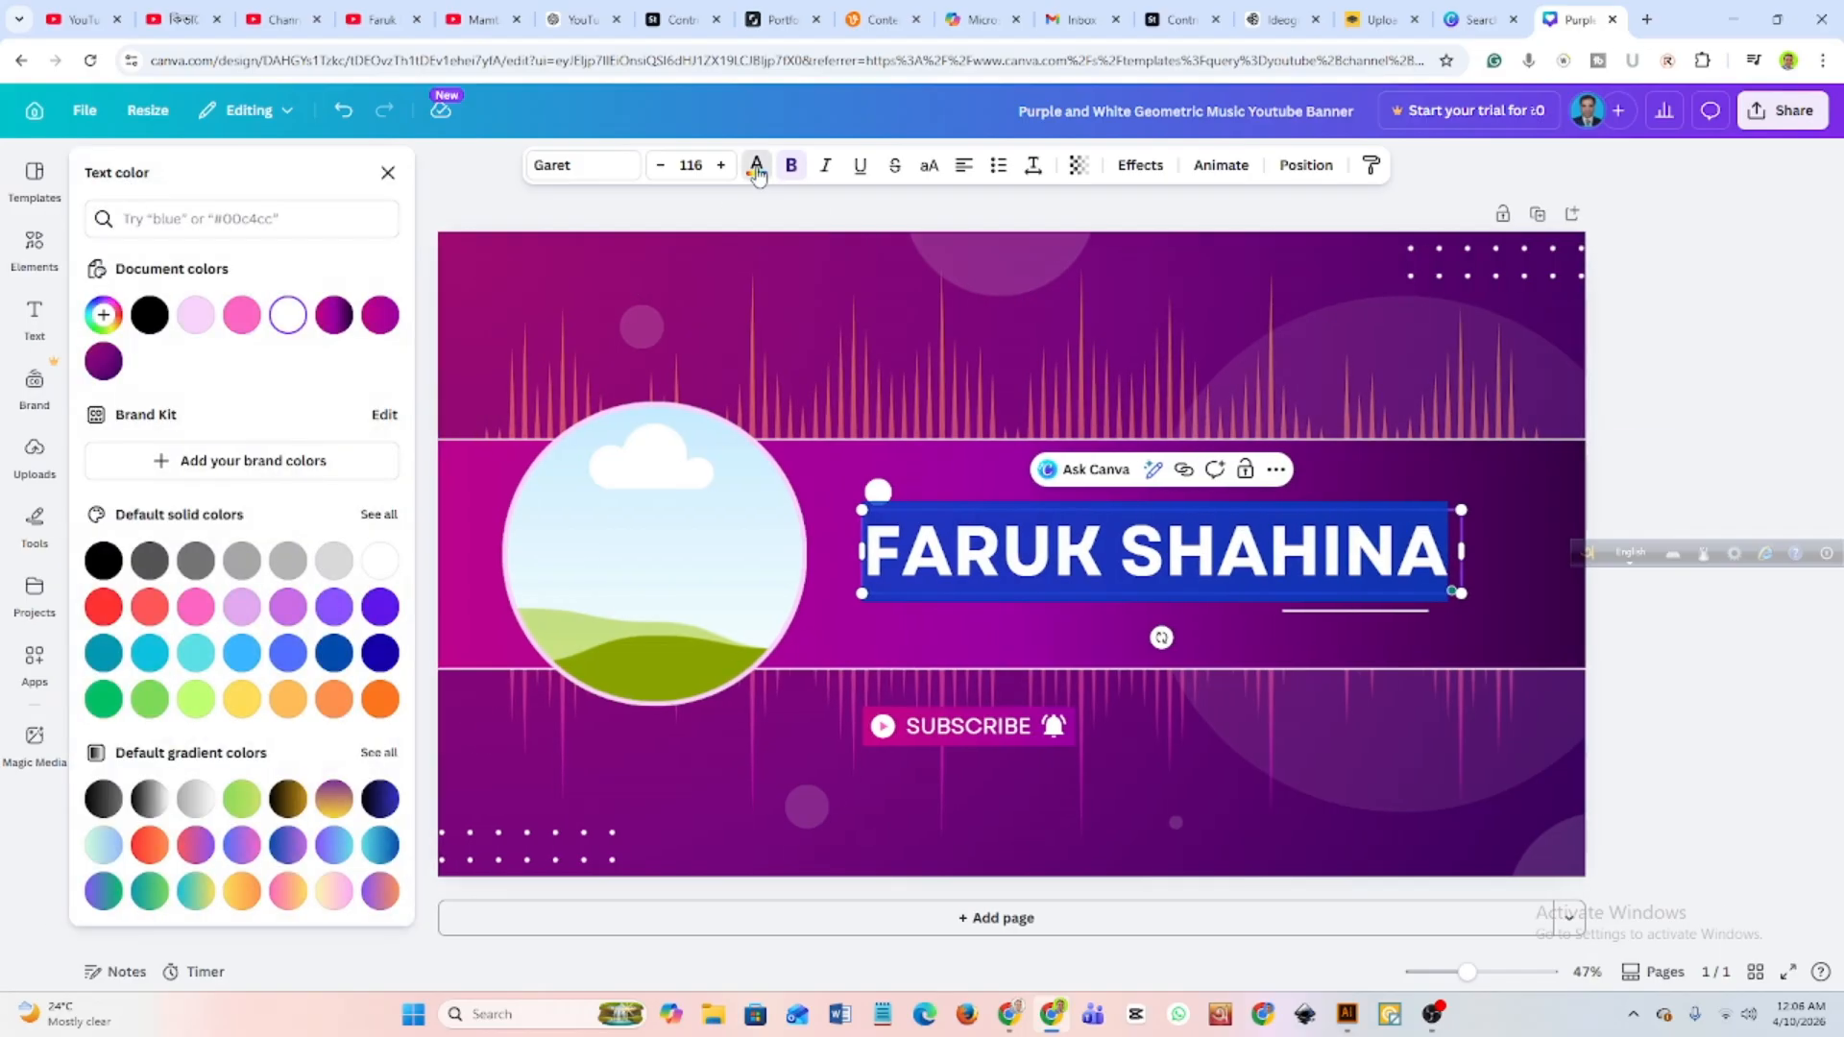
{"action": "left_click", "coordinate": [104, 560]}
{"action": "left_click", "coordinate": [1005, 614]}
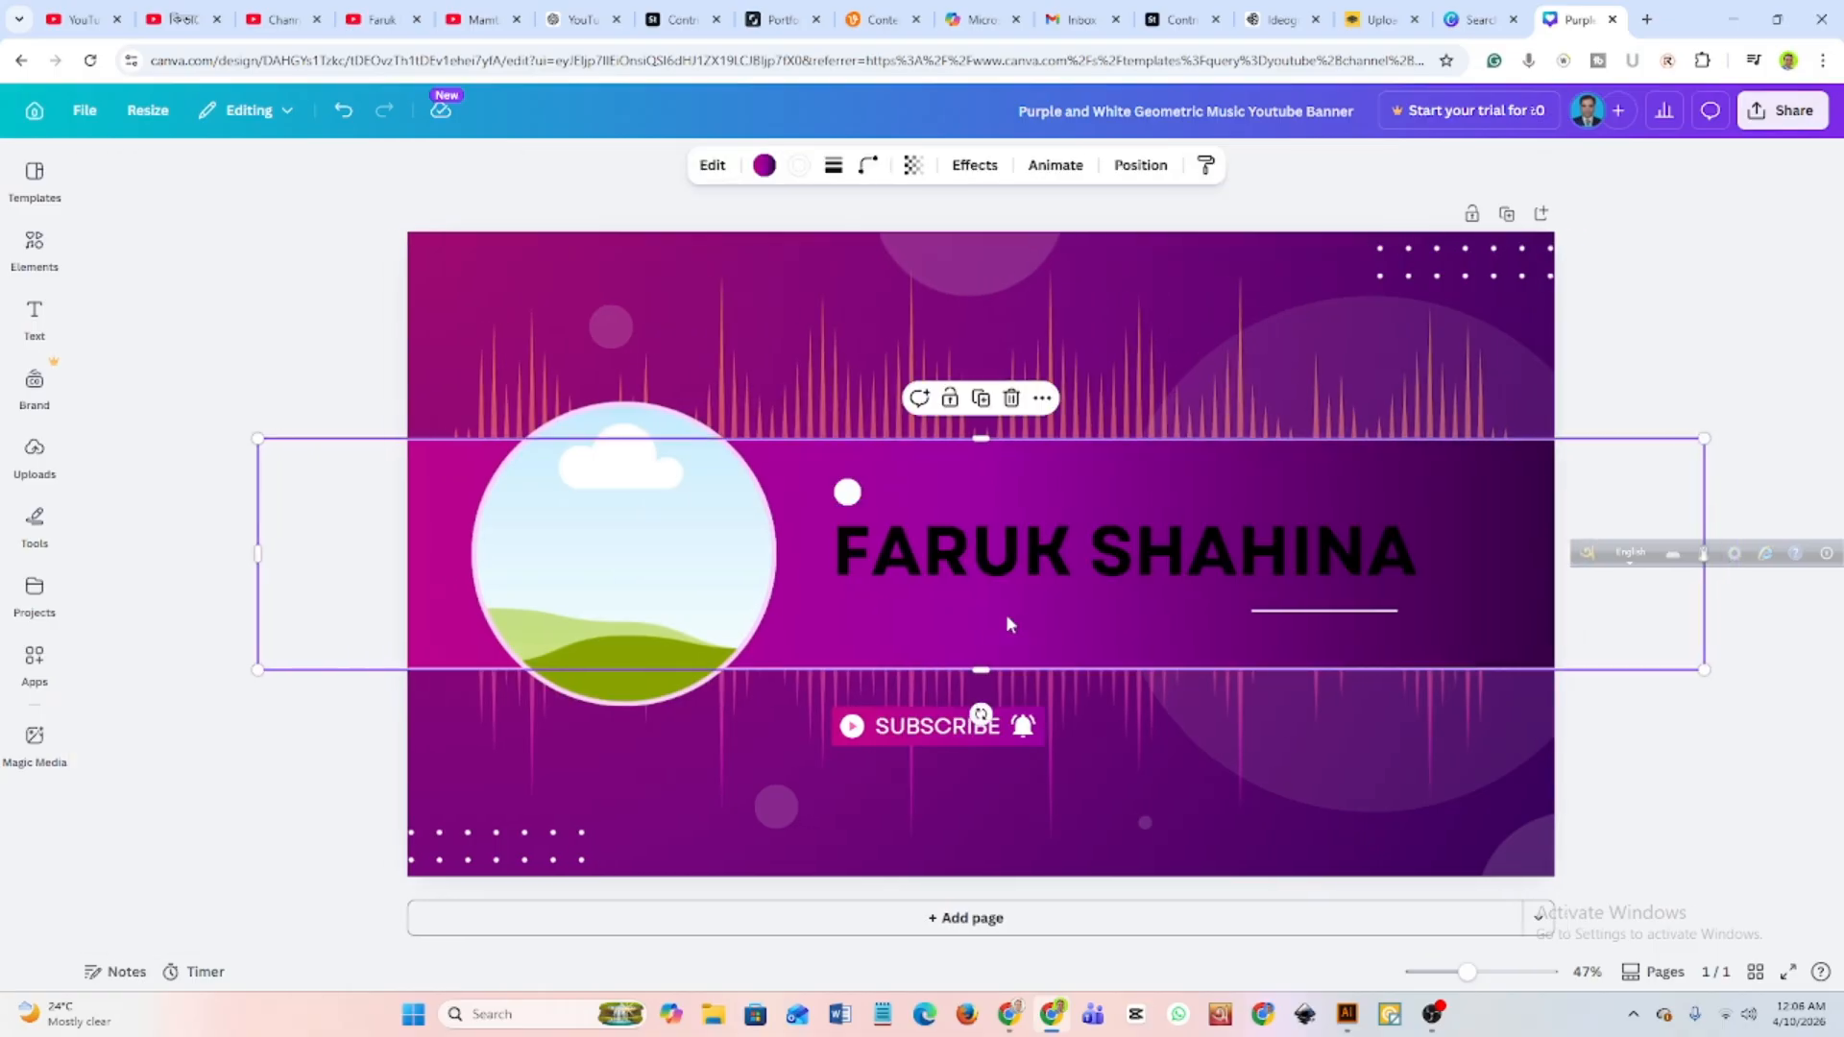
Recolour the whole name heading yellow (#ffde59).
{"action": "left_click", "coordinate": [947, 557]}
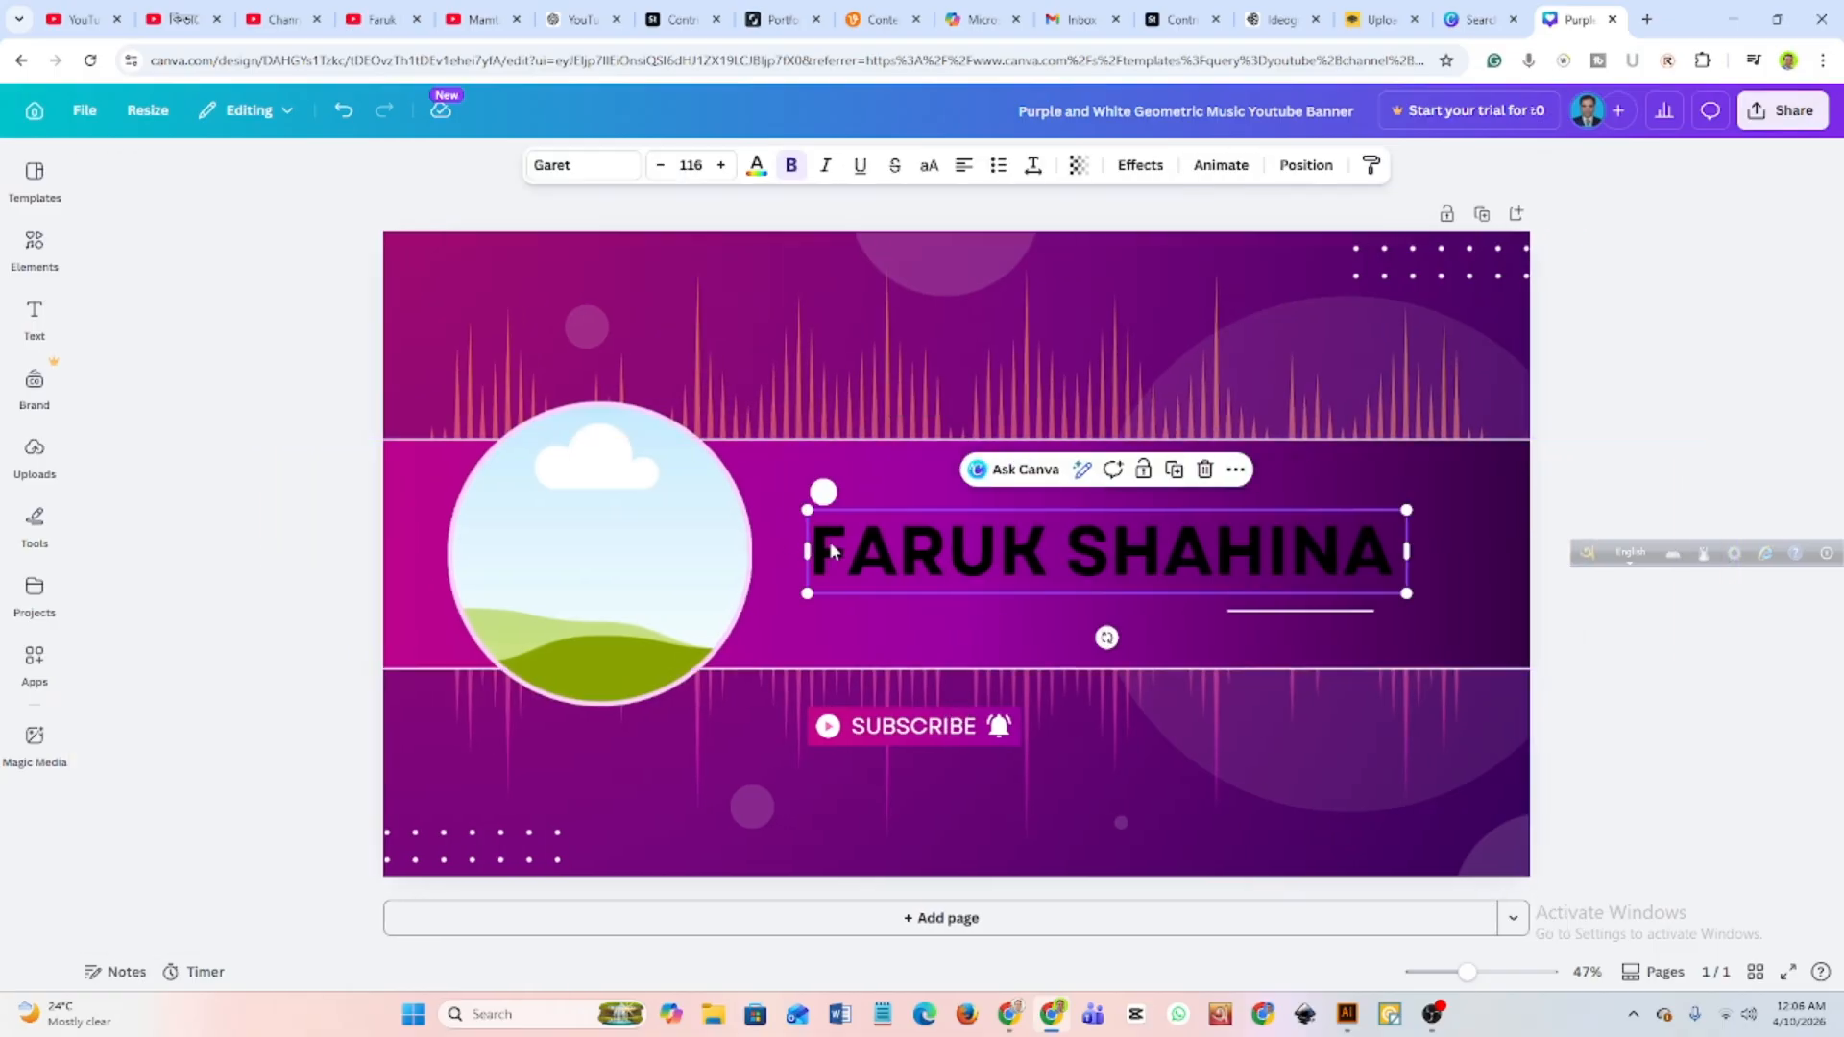
{"action": "left_click_drag", "start_coordinate": [825, 538], "coordinate": [1394, 549]}
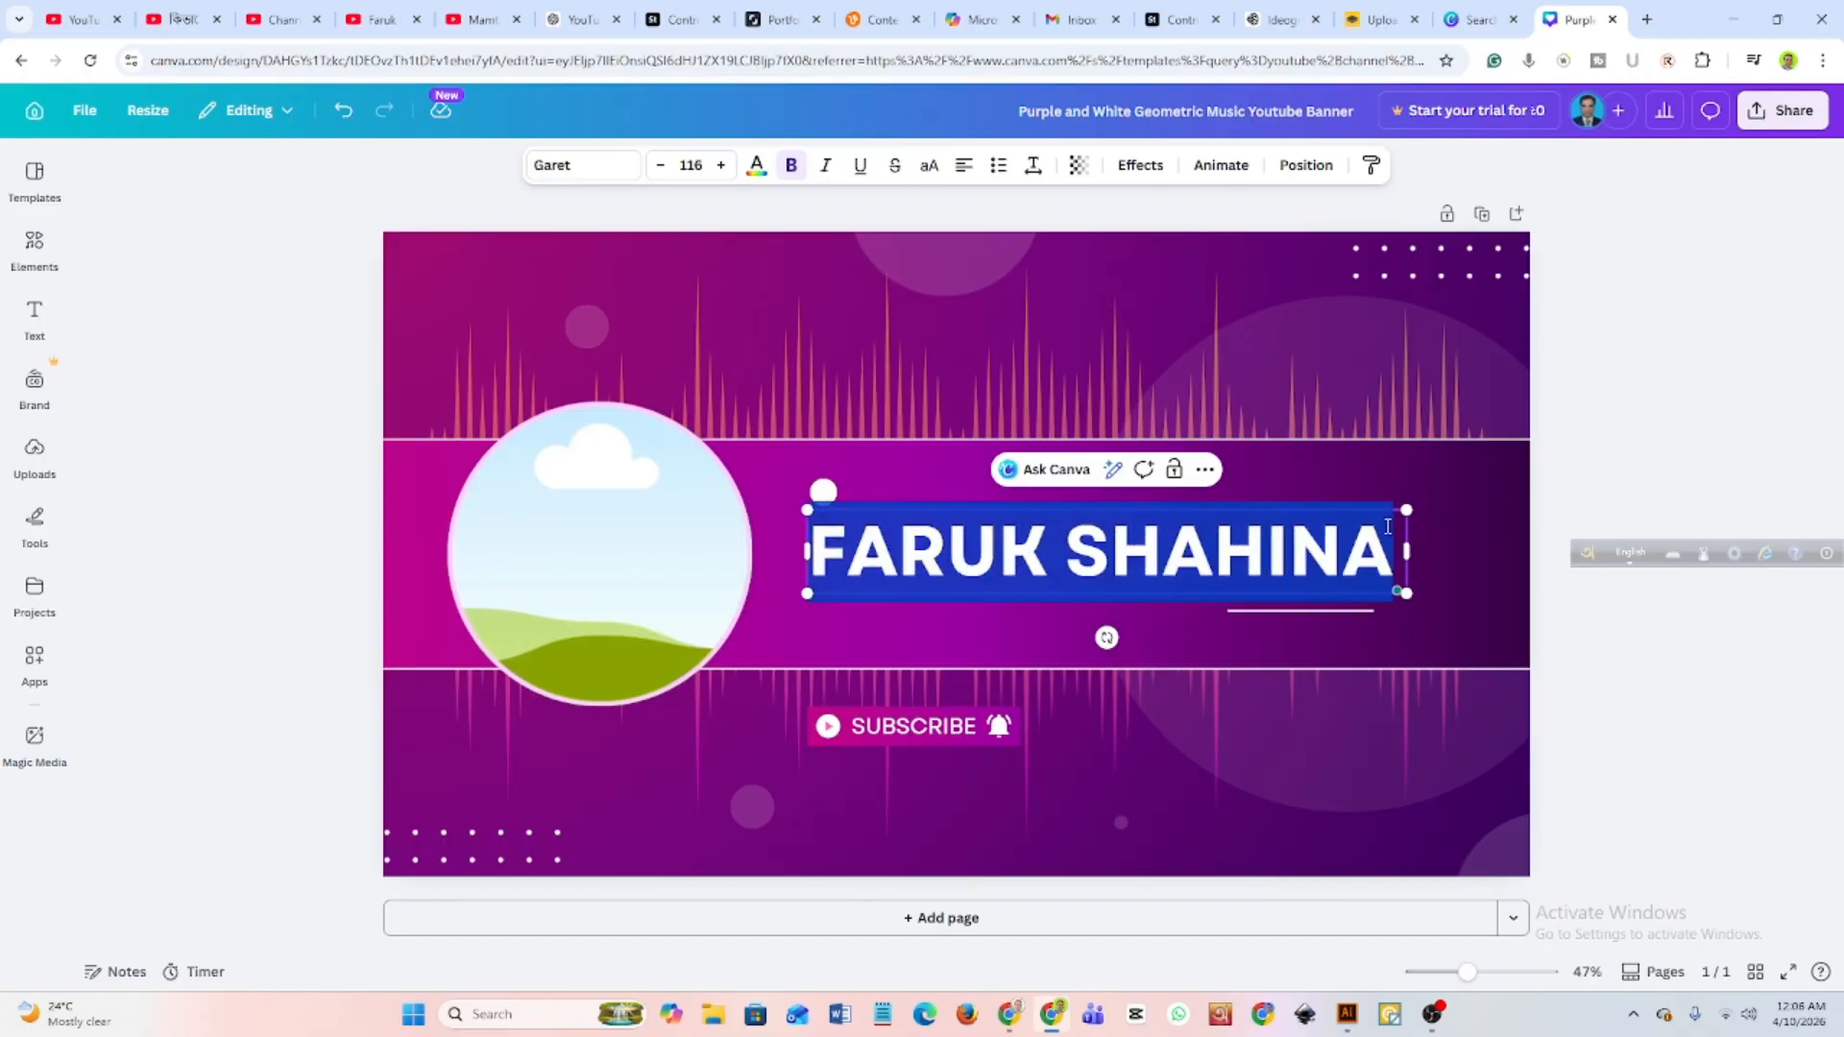
{"action": "left_click", "coordinate": [756, 165]}
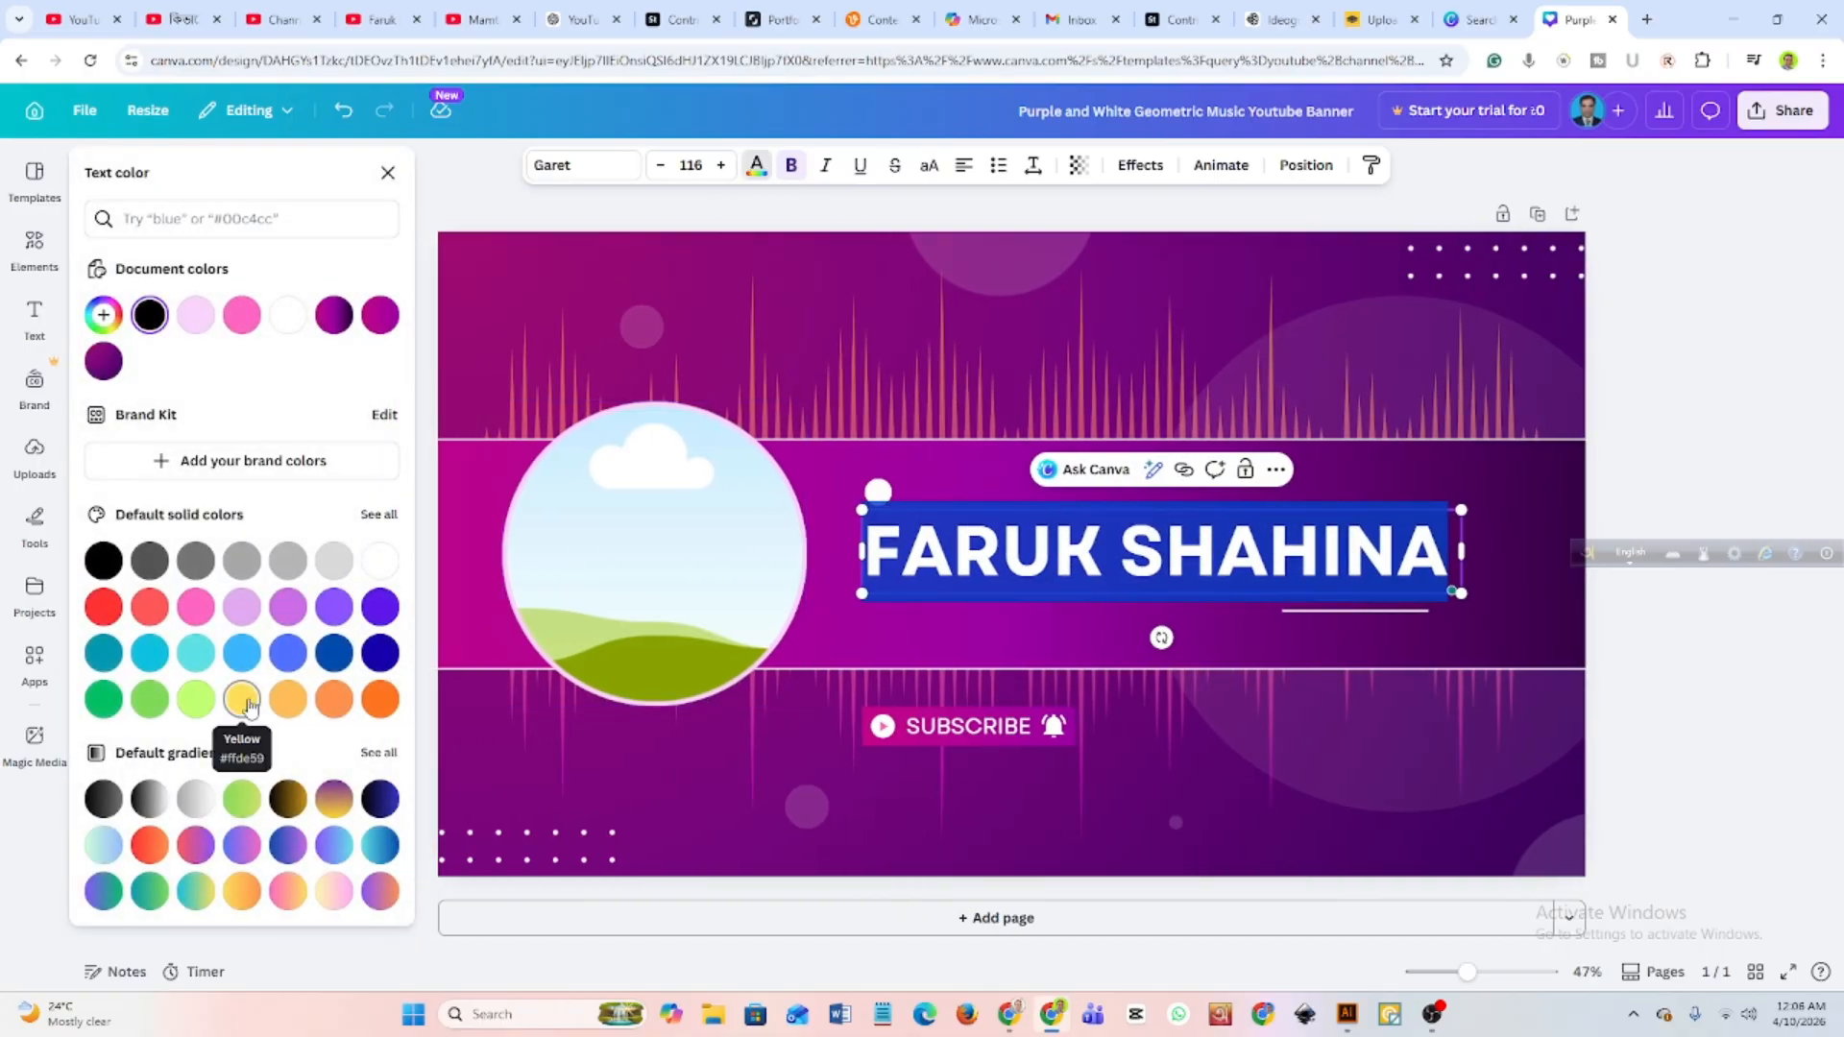
{"action": "left_click", "coordinate": [250, 708]}
{"action": "left_click", "coordinate": [1167, 587]}
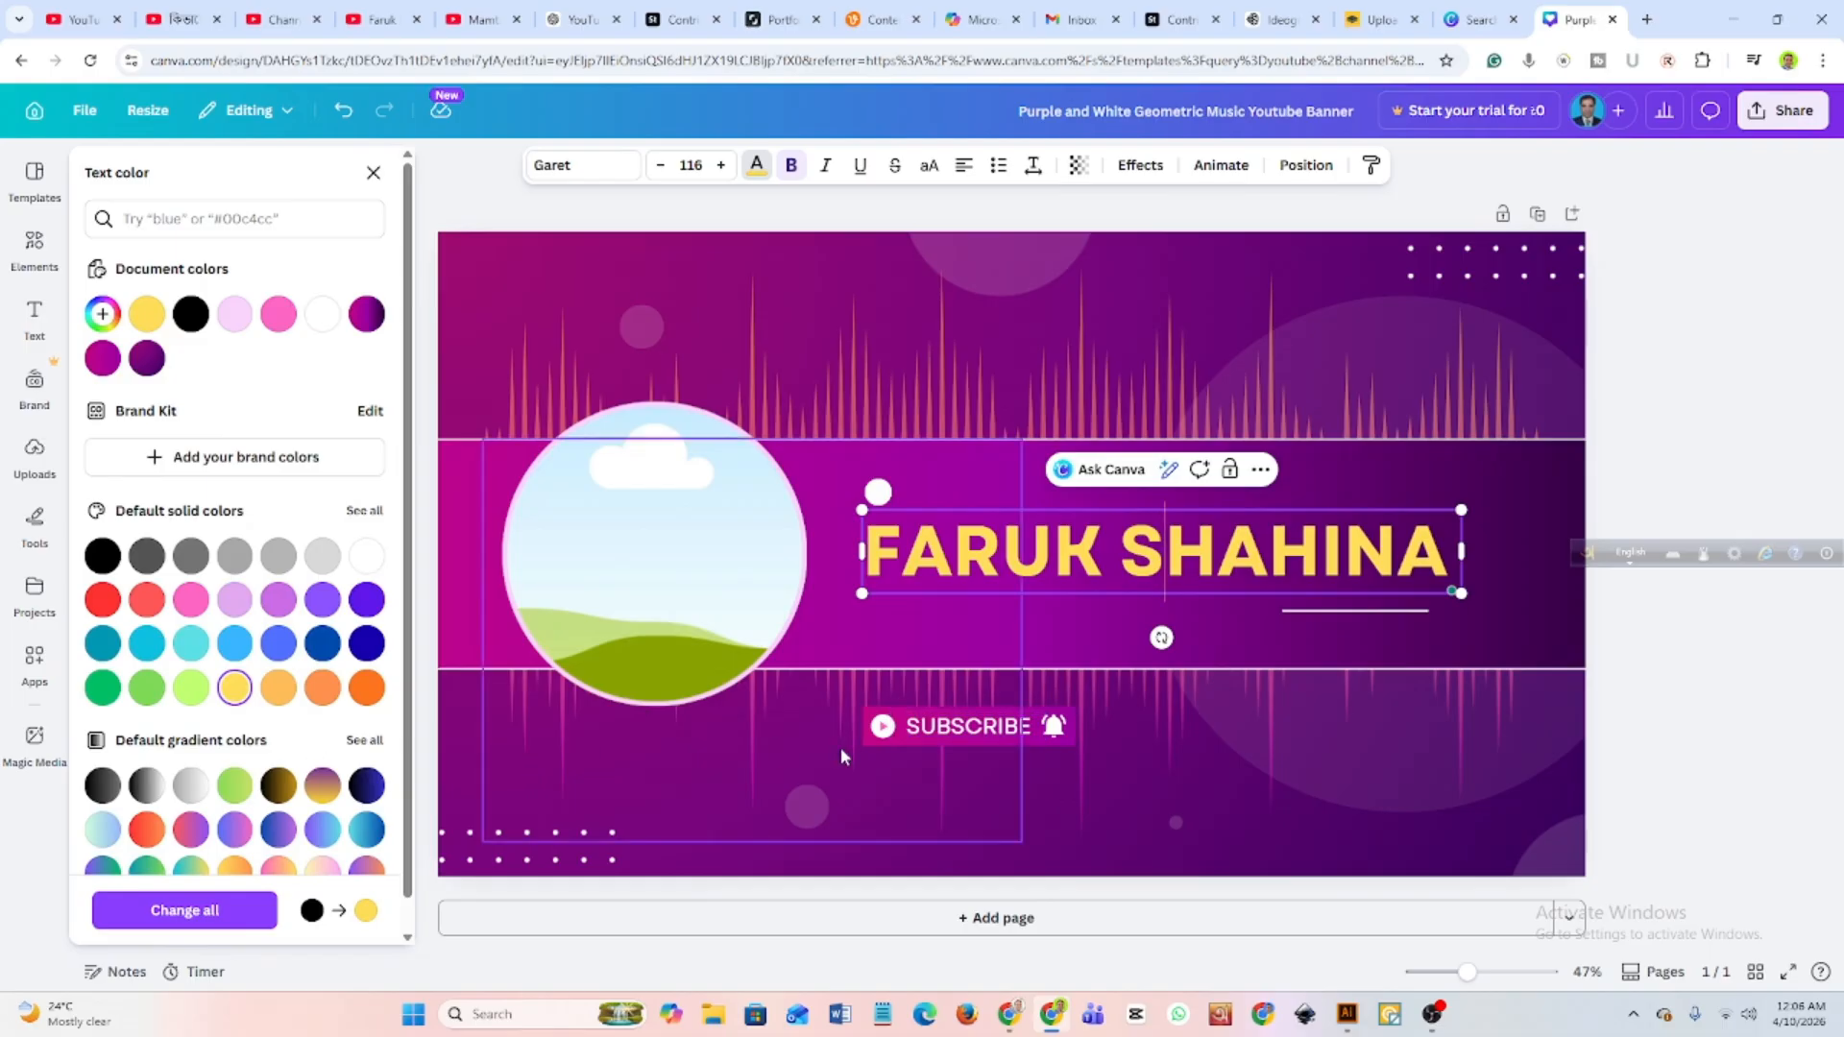
Select the circular picture frame and open the library of uploaded images.
{"action": "left_click", "coordinate": [576, 576]}
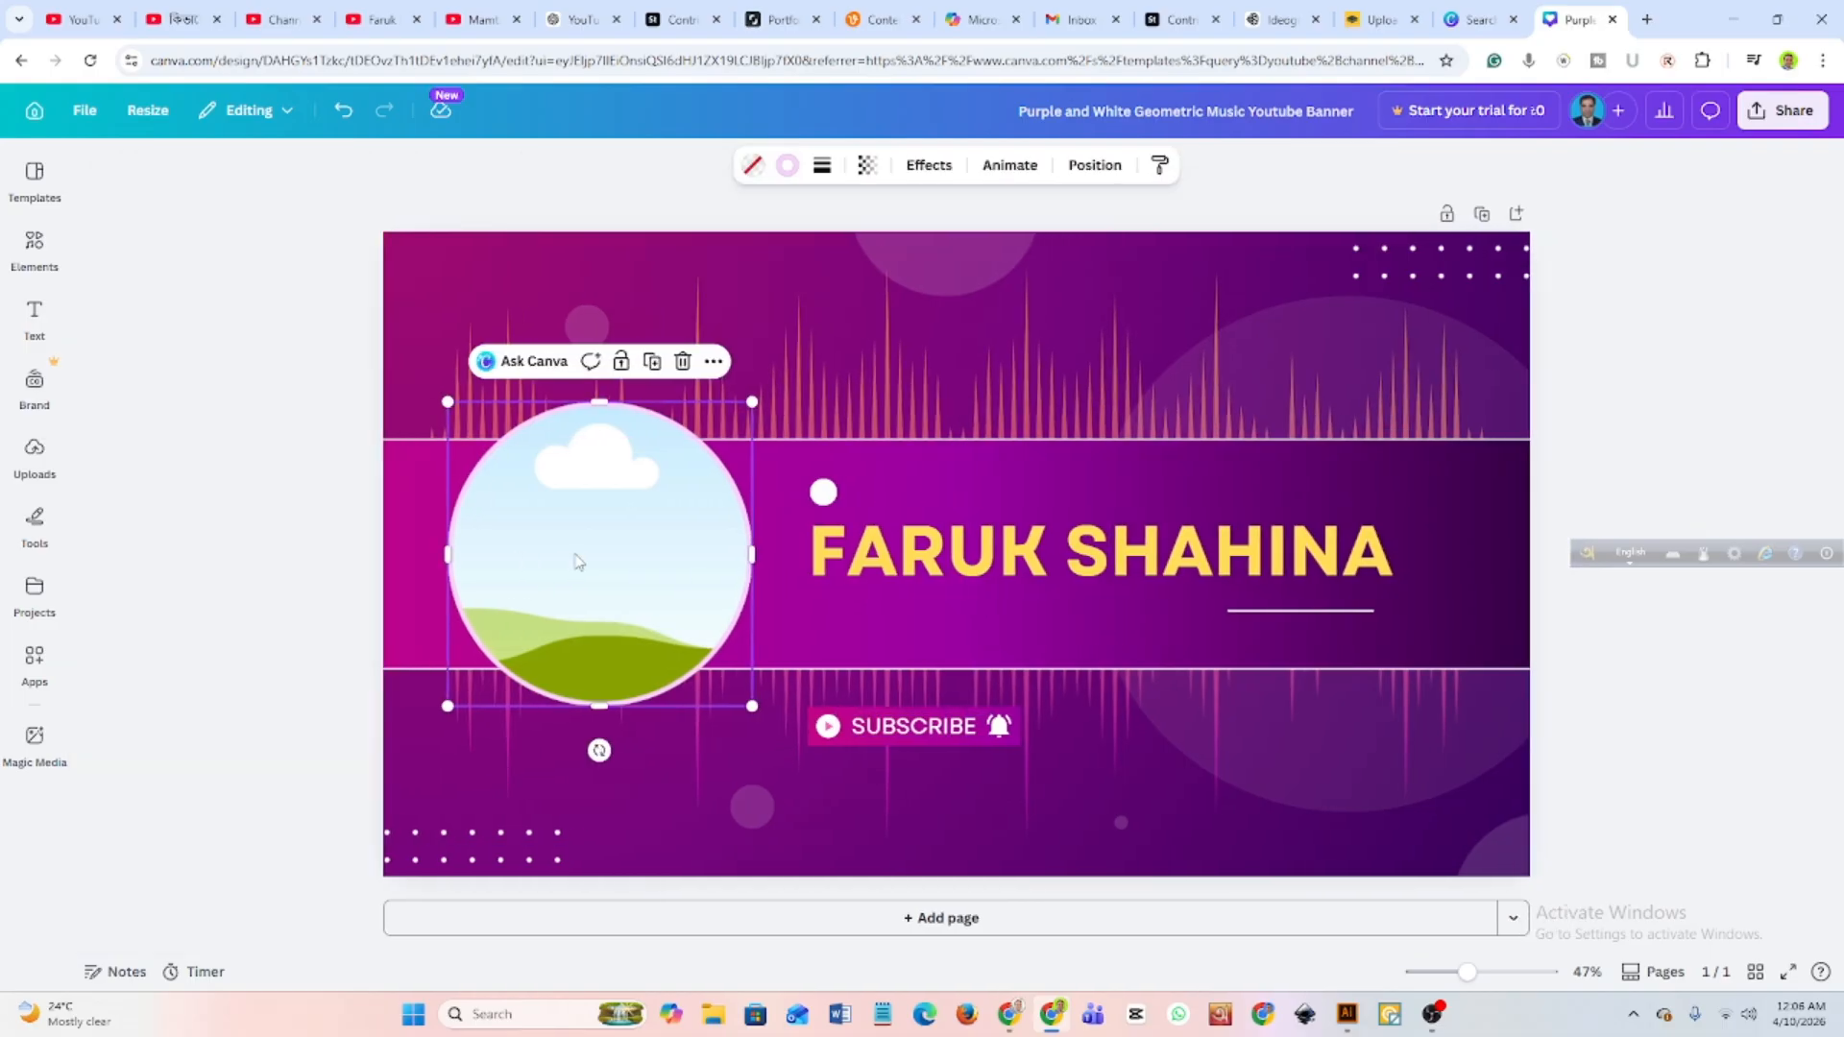
{"action": "left_click", "coordinate": [36, 177]}
{"action": "left_click", "coordinate": [34, 245]}
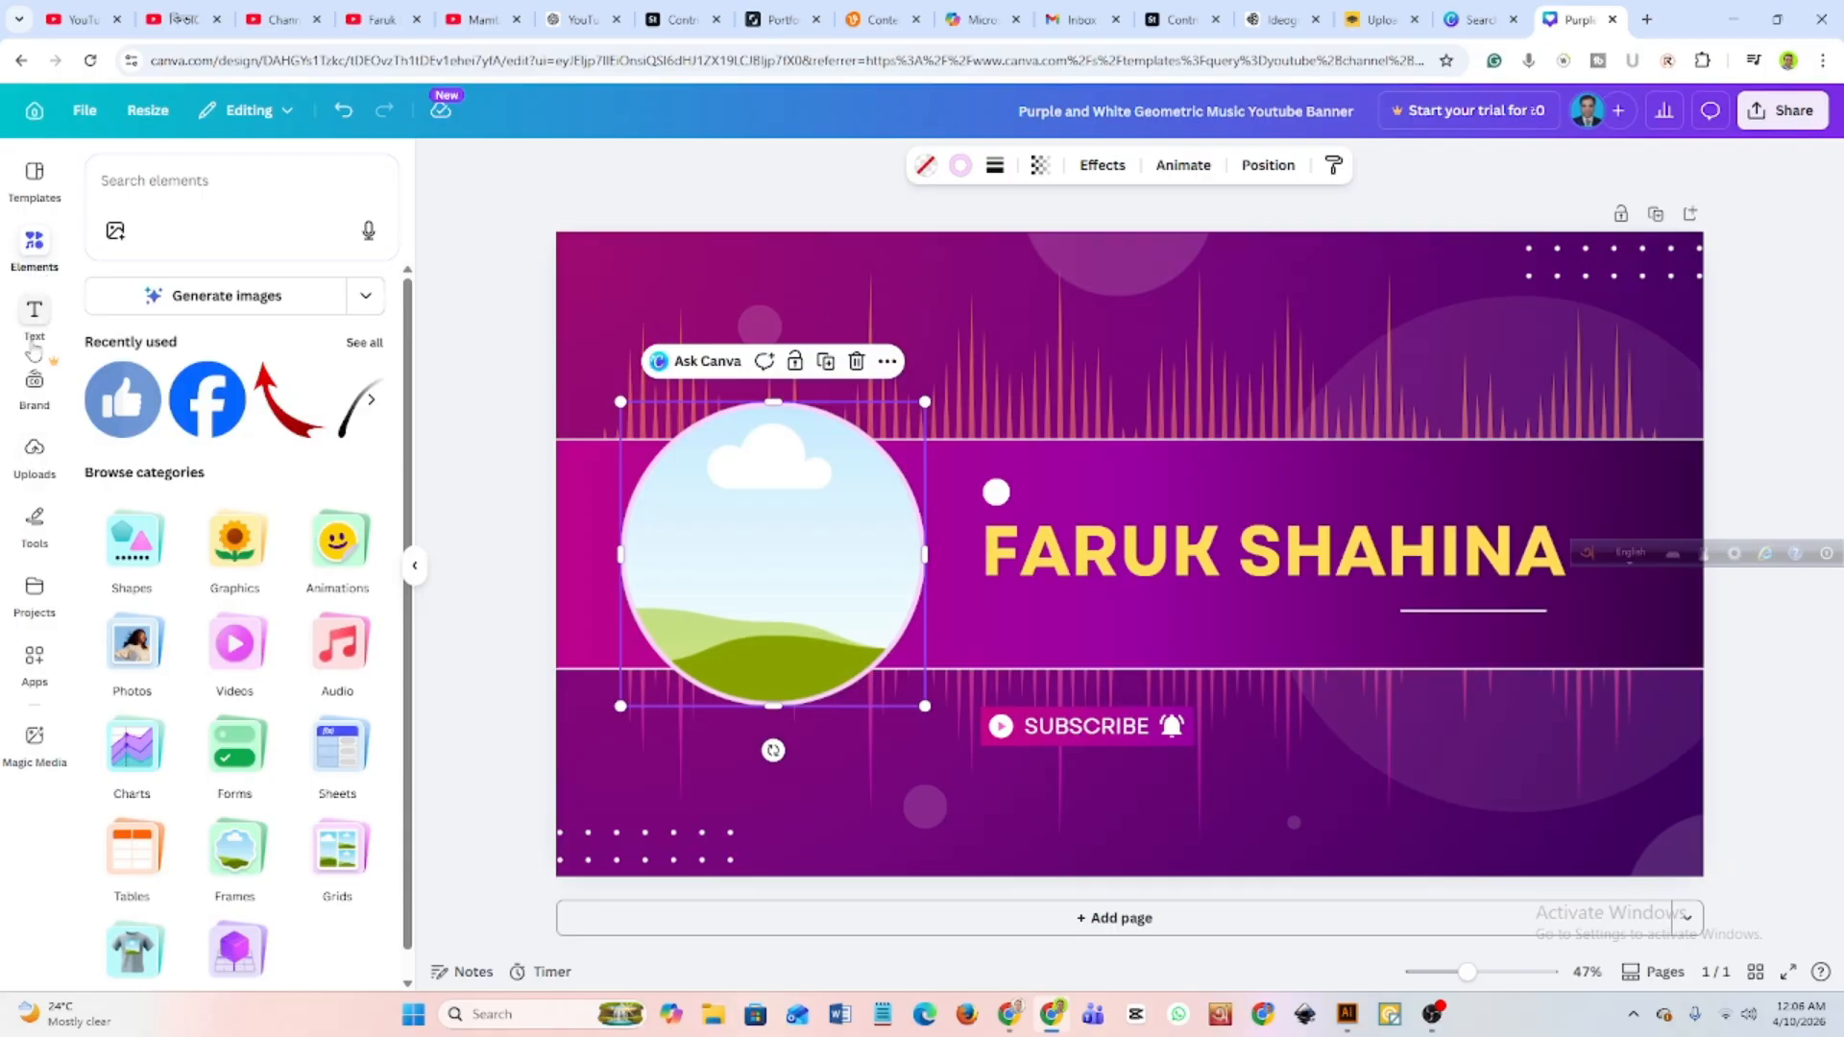
{"action": "left_click", "coordinate": [35, 456]}
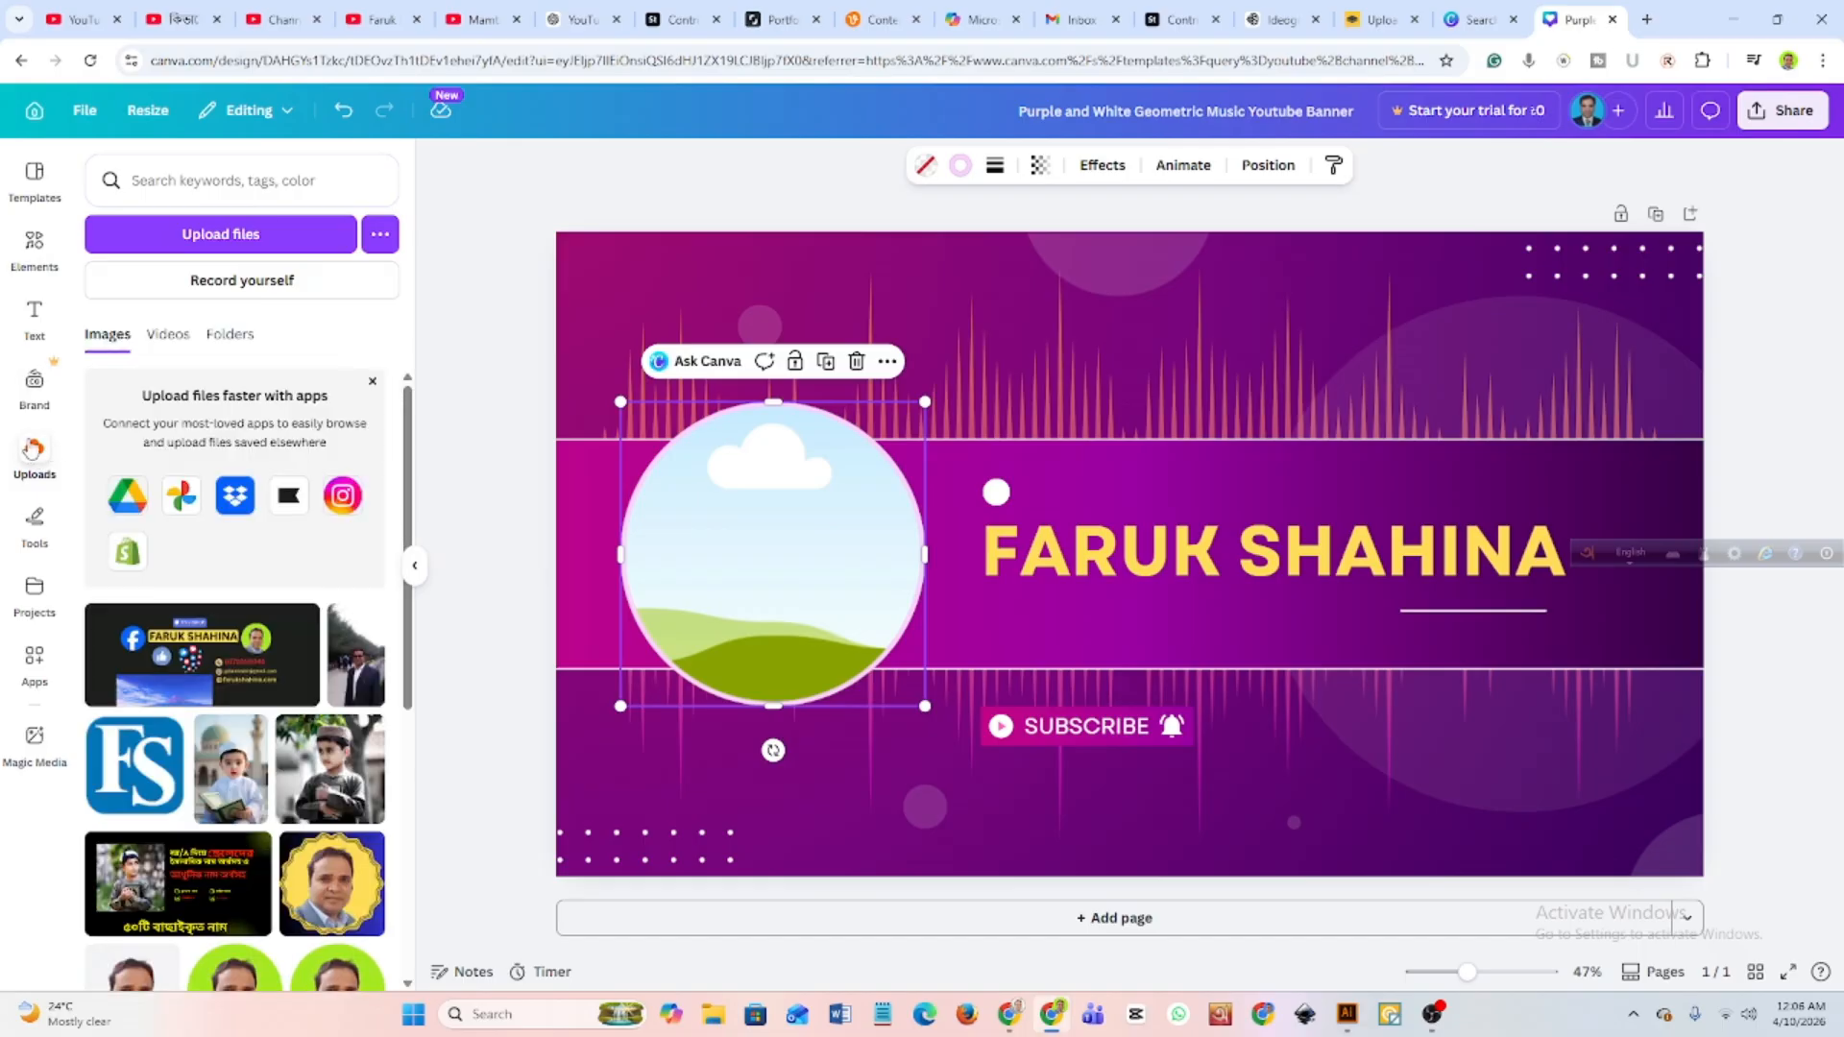
{"action": "left_click", "coordinate": [209, 240]}
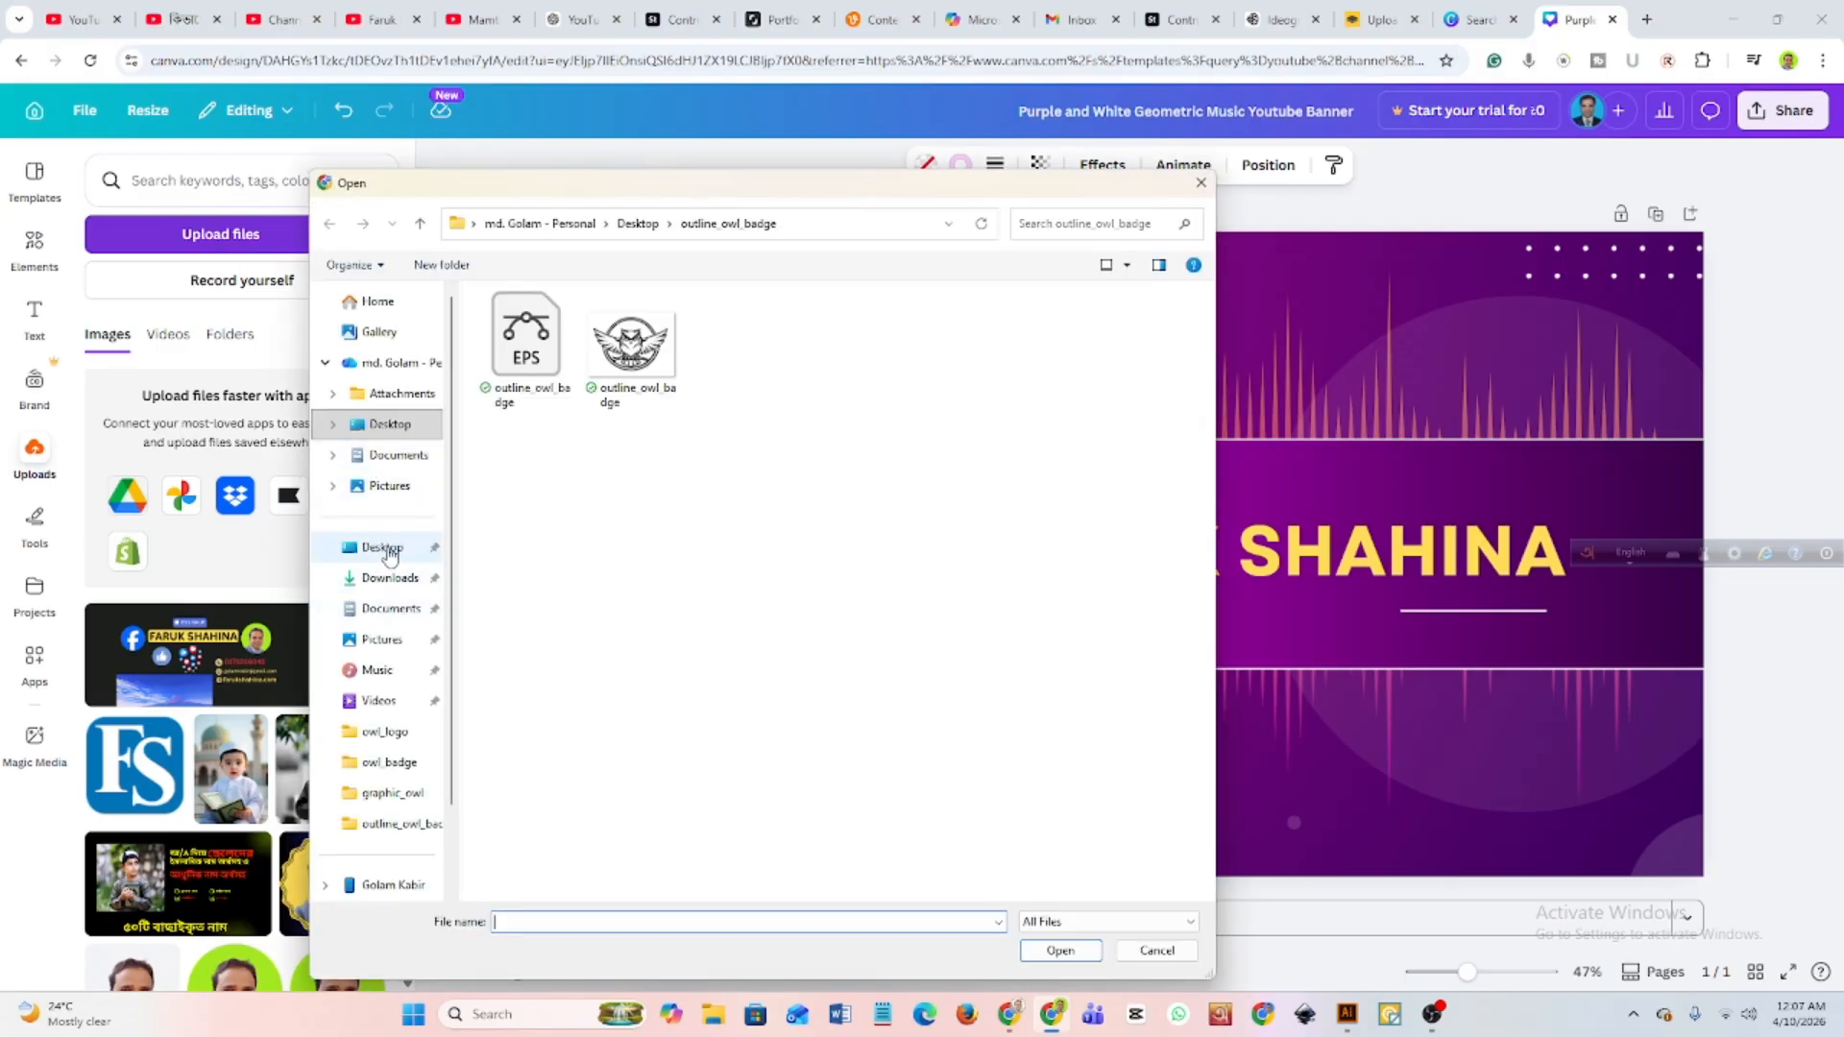
{"action": "left_click", "coordinate": [387, 552]}
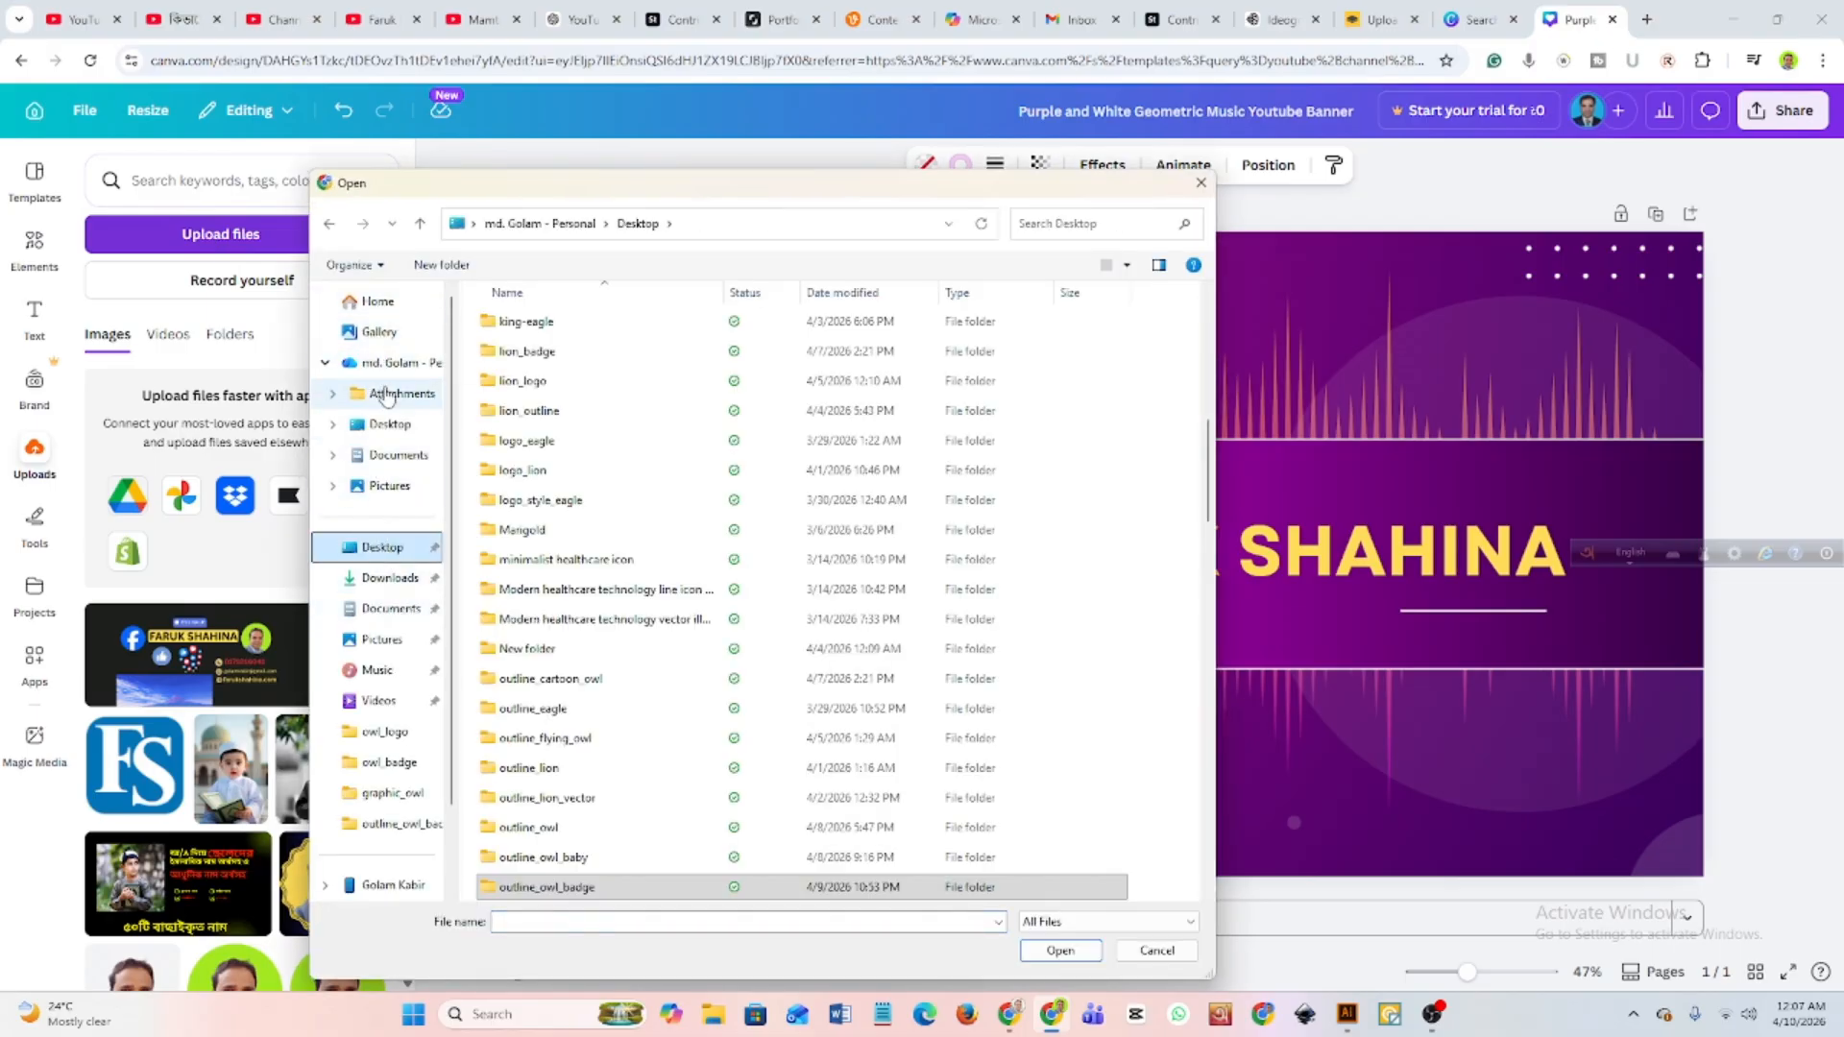
{"action": "left_click", "coordinate": [393, 579]}
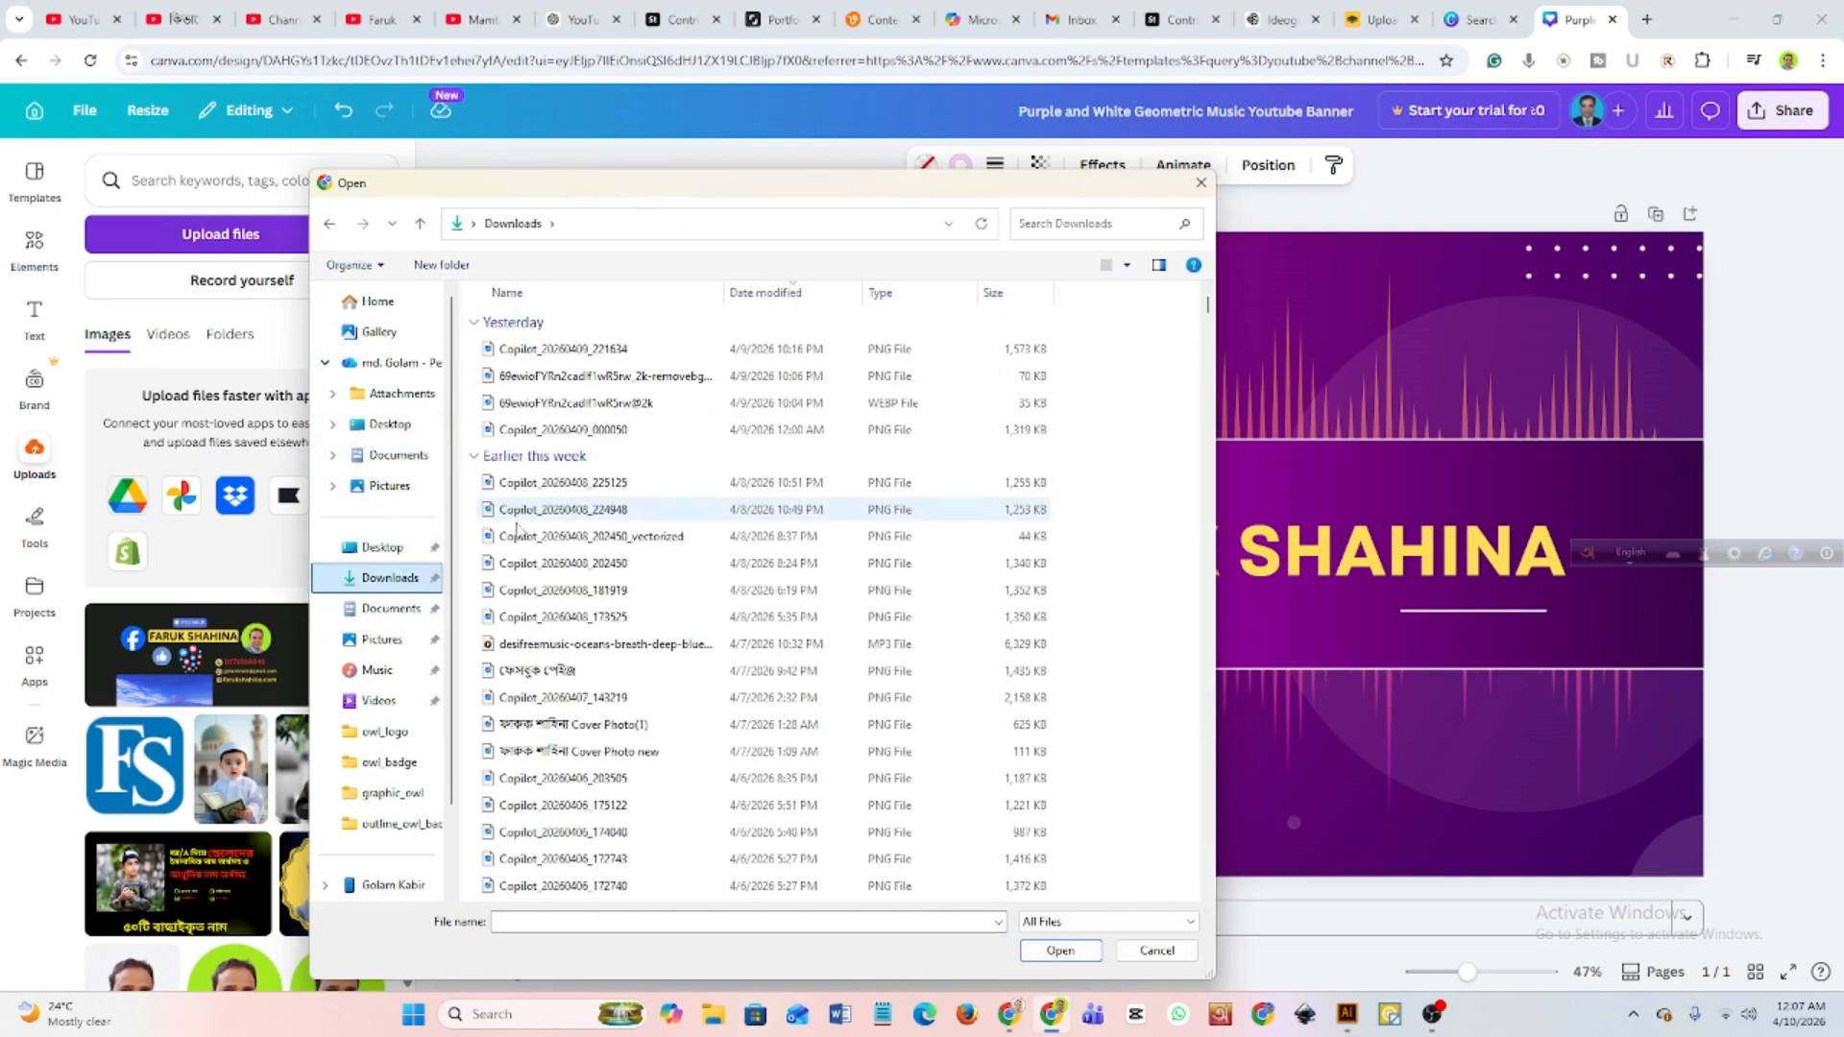
{"action": "scroll", "coordinate": [519, 577], "scroll_direction": "down", "scroll_amount": 8}
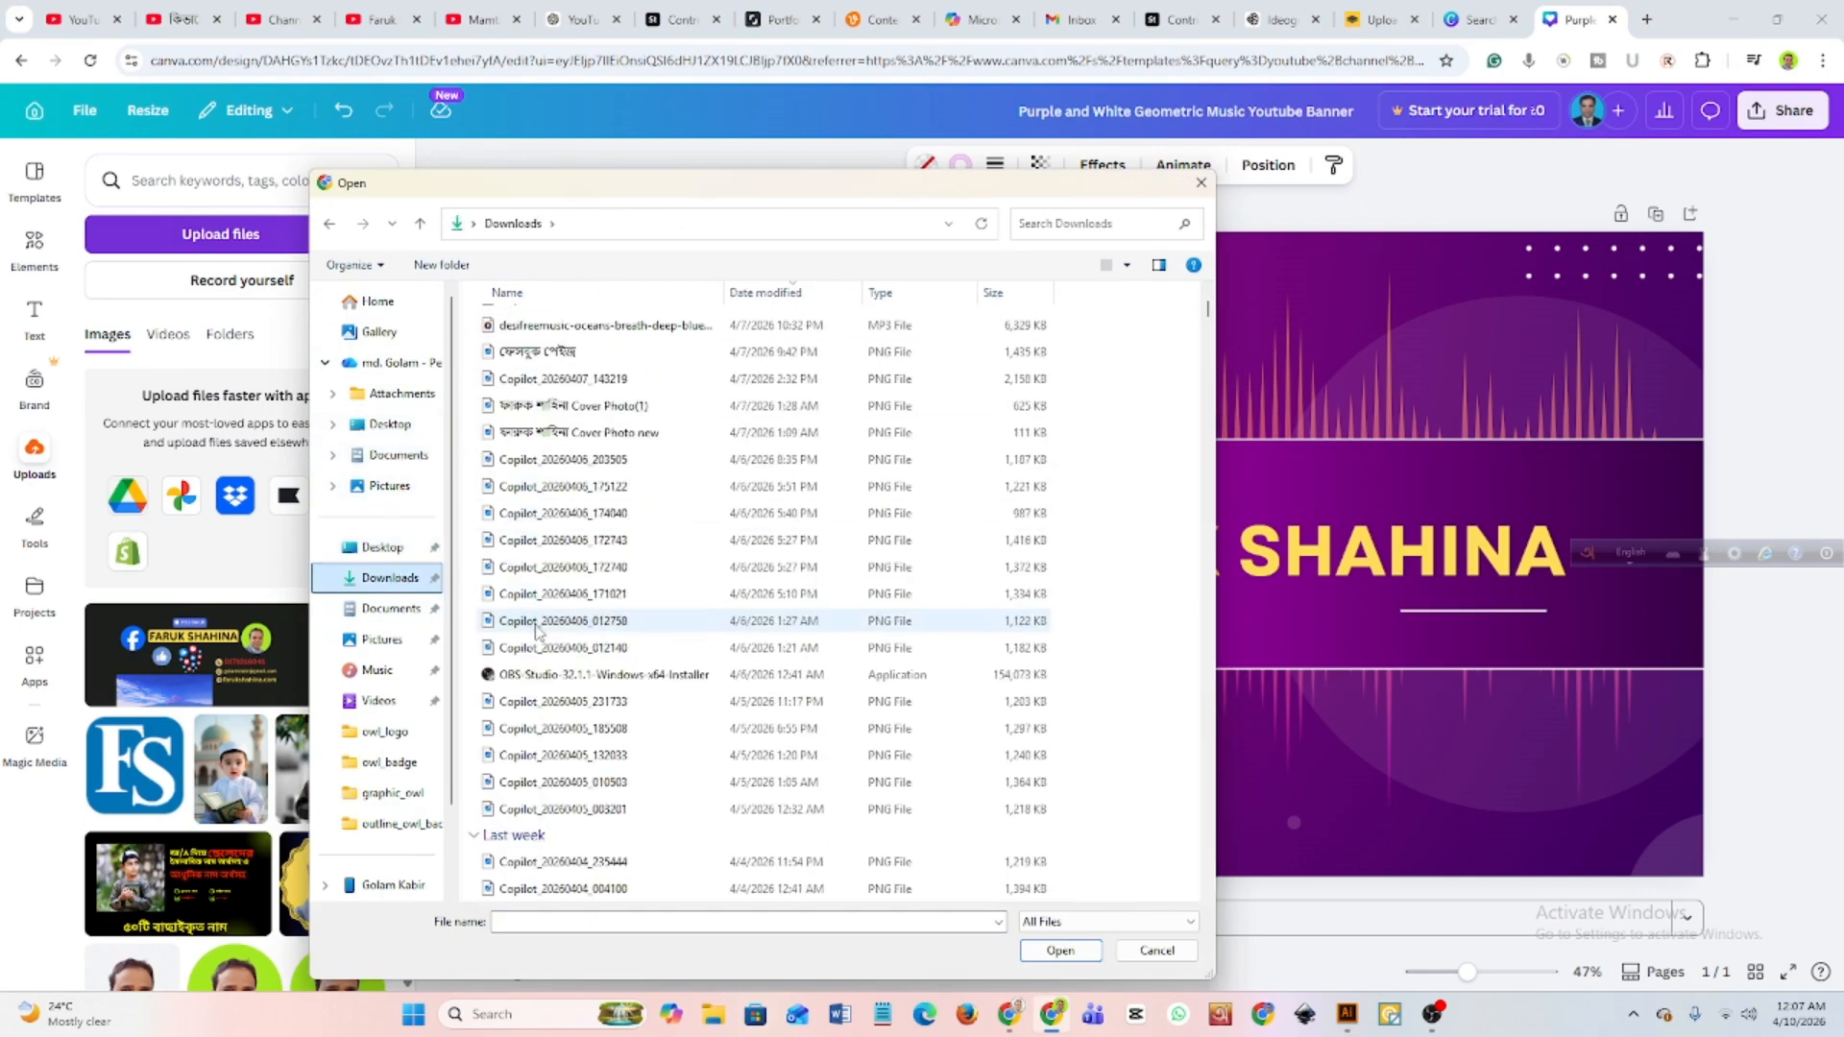
{"action": "left_click", "coordinate": [380, 611]}
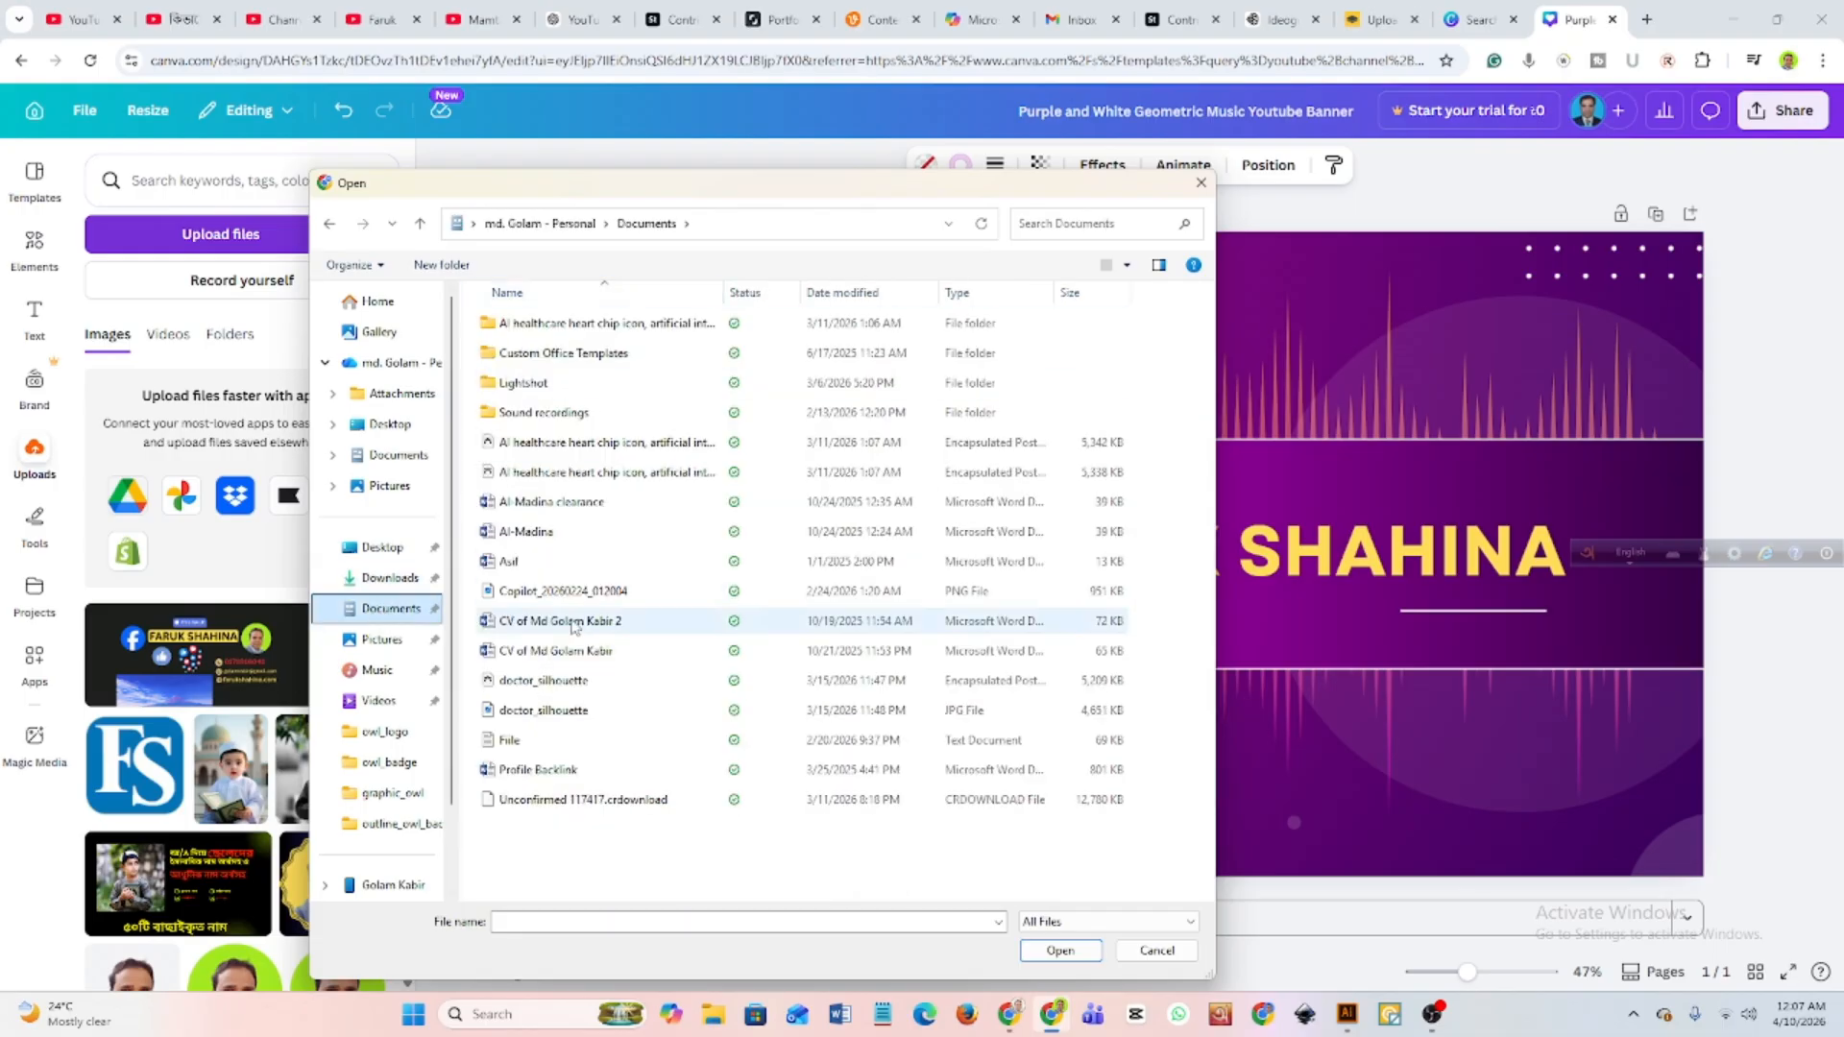
{"action": "left_click", "coordinate": [1197, 181]}
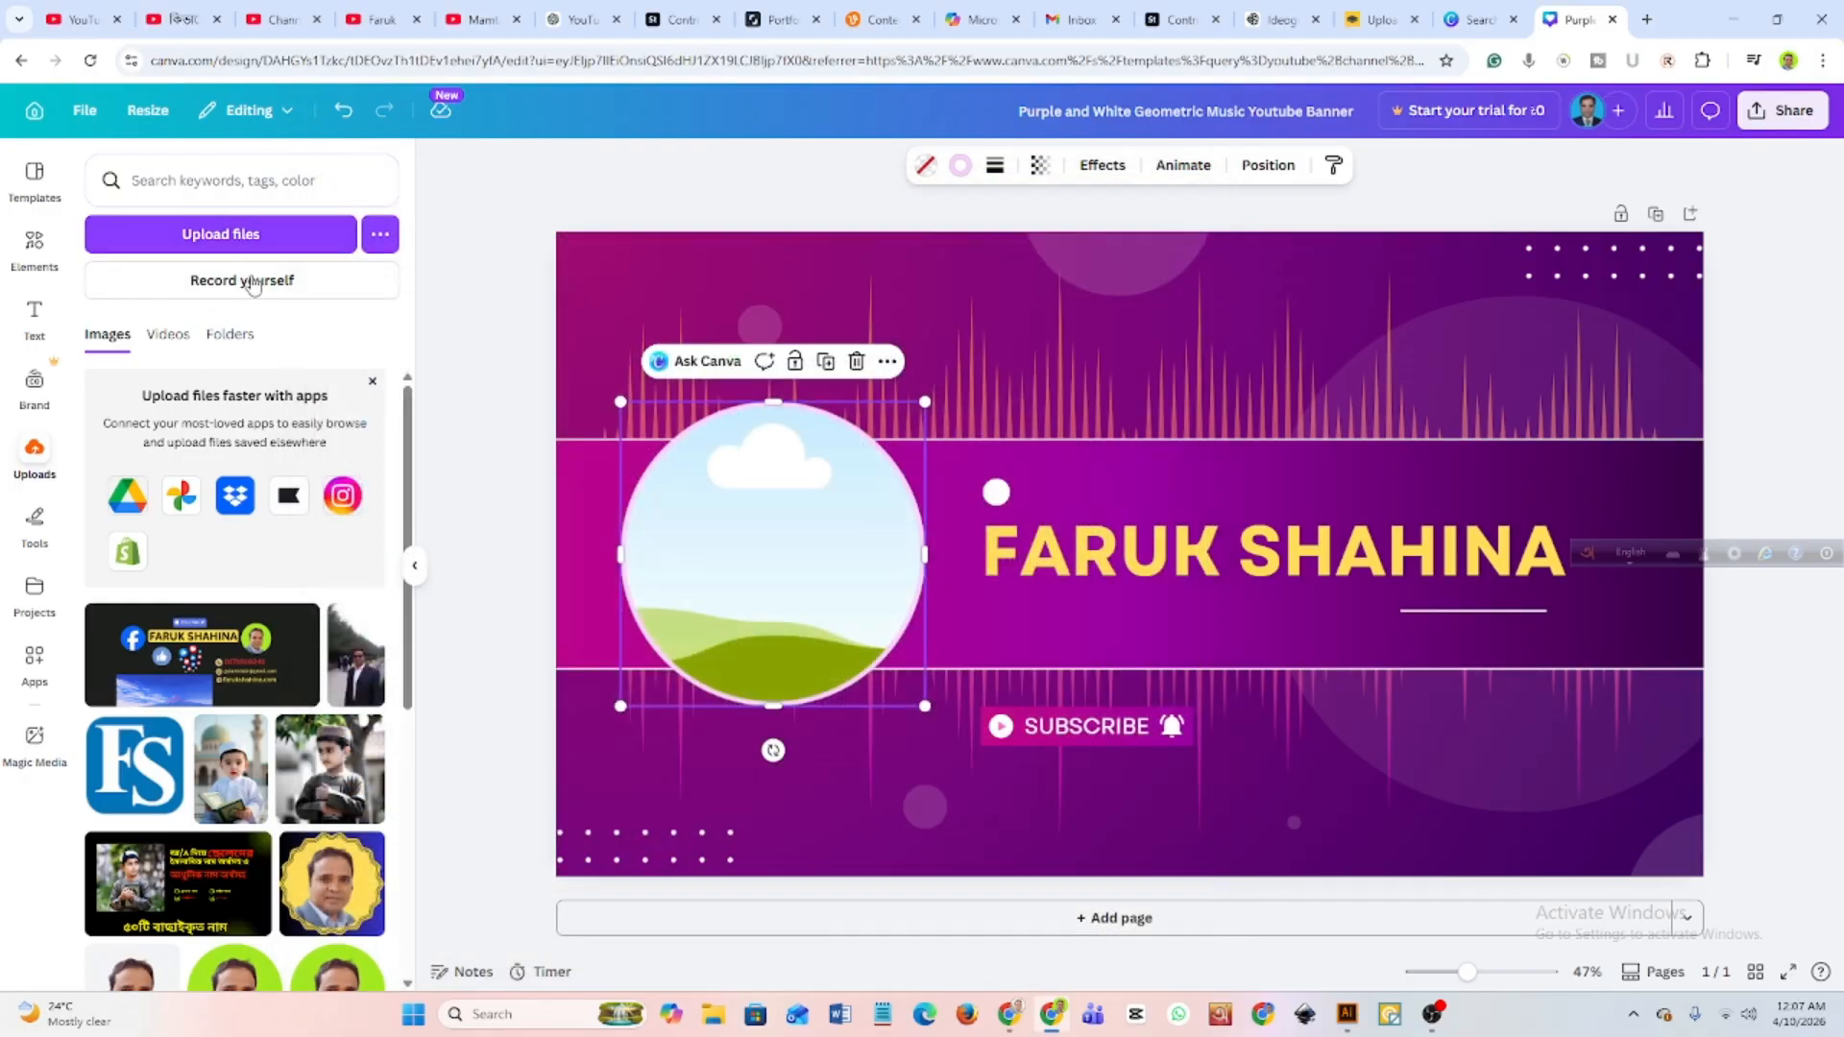
Add the uploaded yellow FS badge logo to the banner and fill the circular frame with it.
{"action": "scroll", "coordinate": [203, 683], "scroll_direction": "down", "scroll_amount": 4}
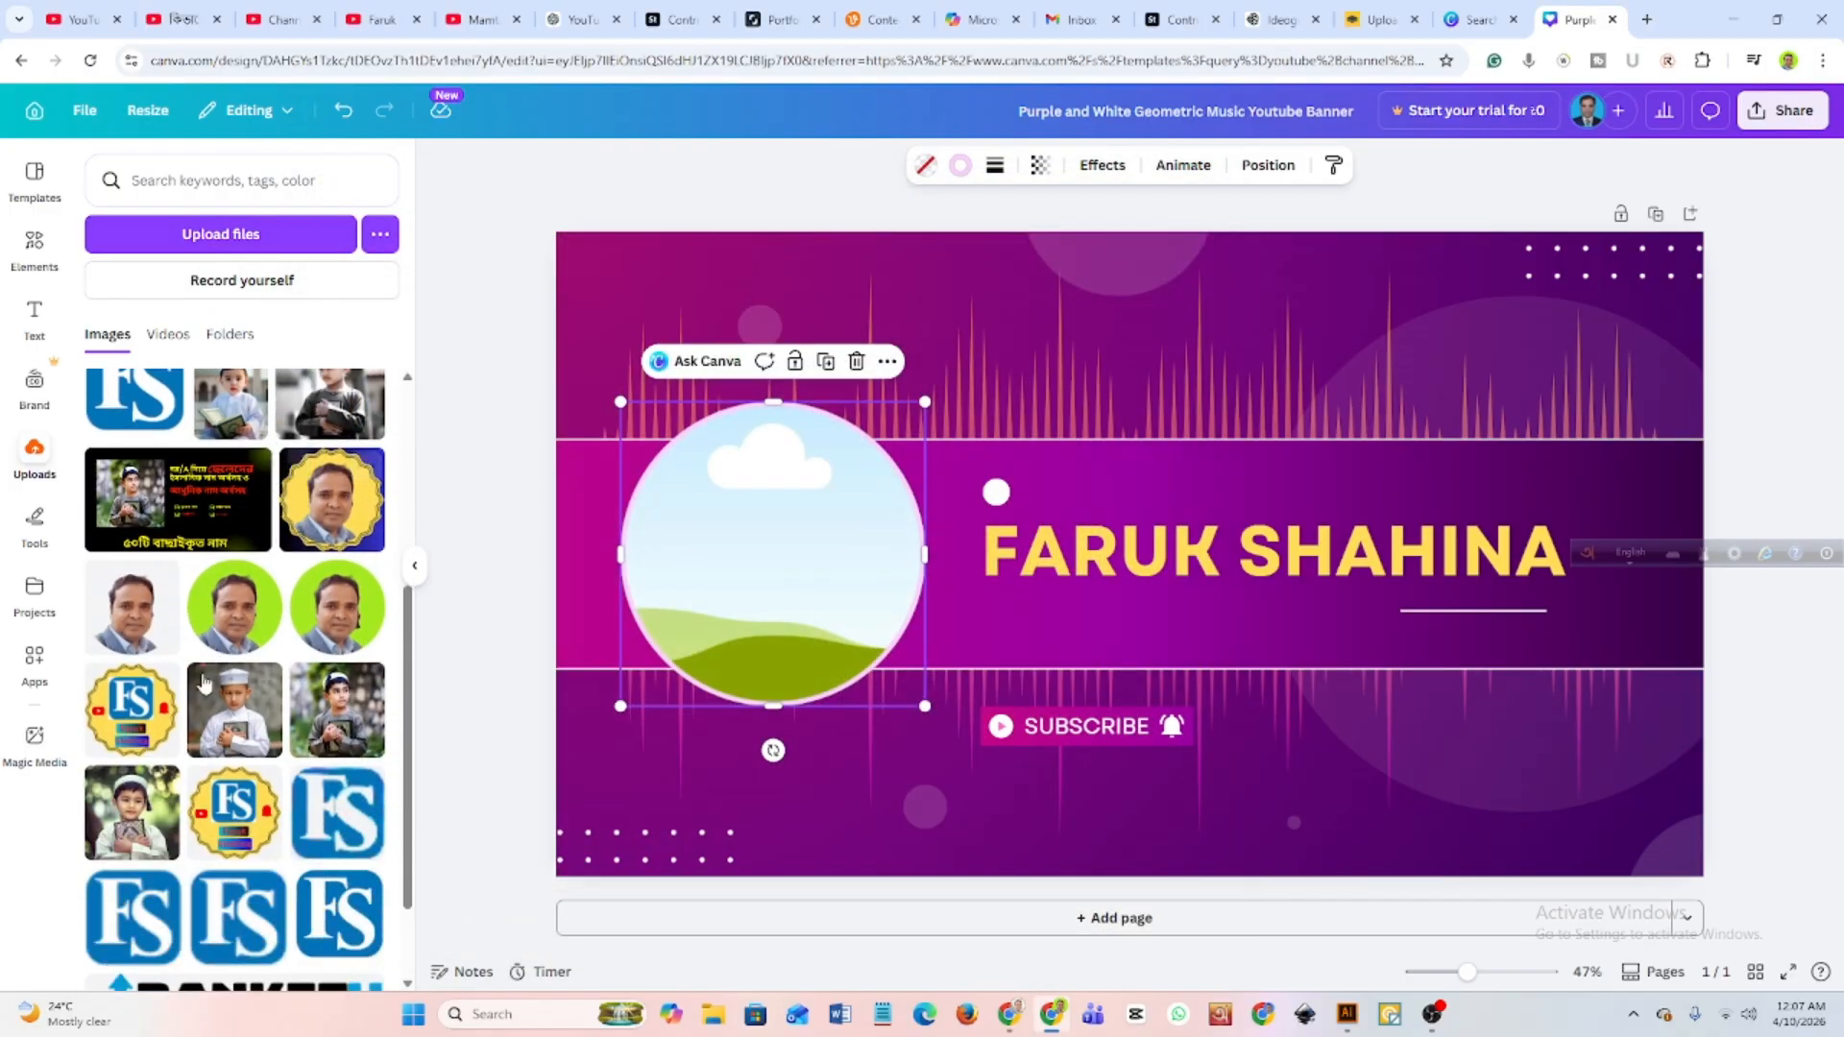
{"action": "scroll", "coordinate": [206, 677], "scroll_direction": "down", "scroll_amount": 1}
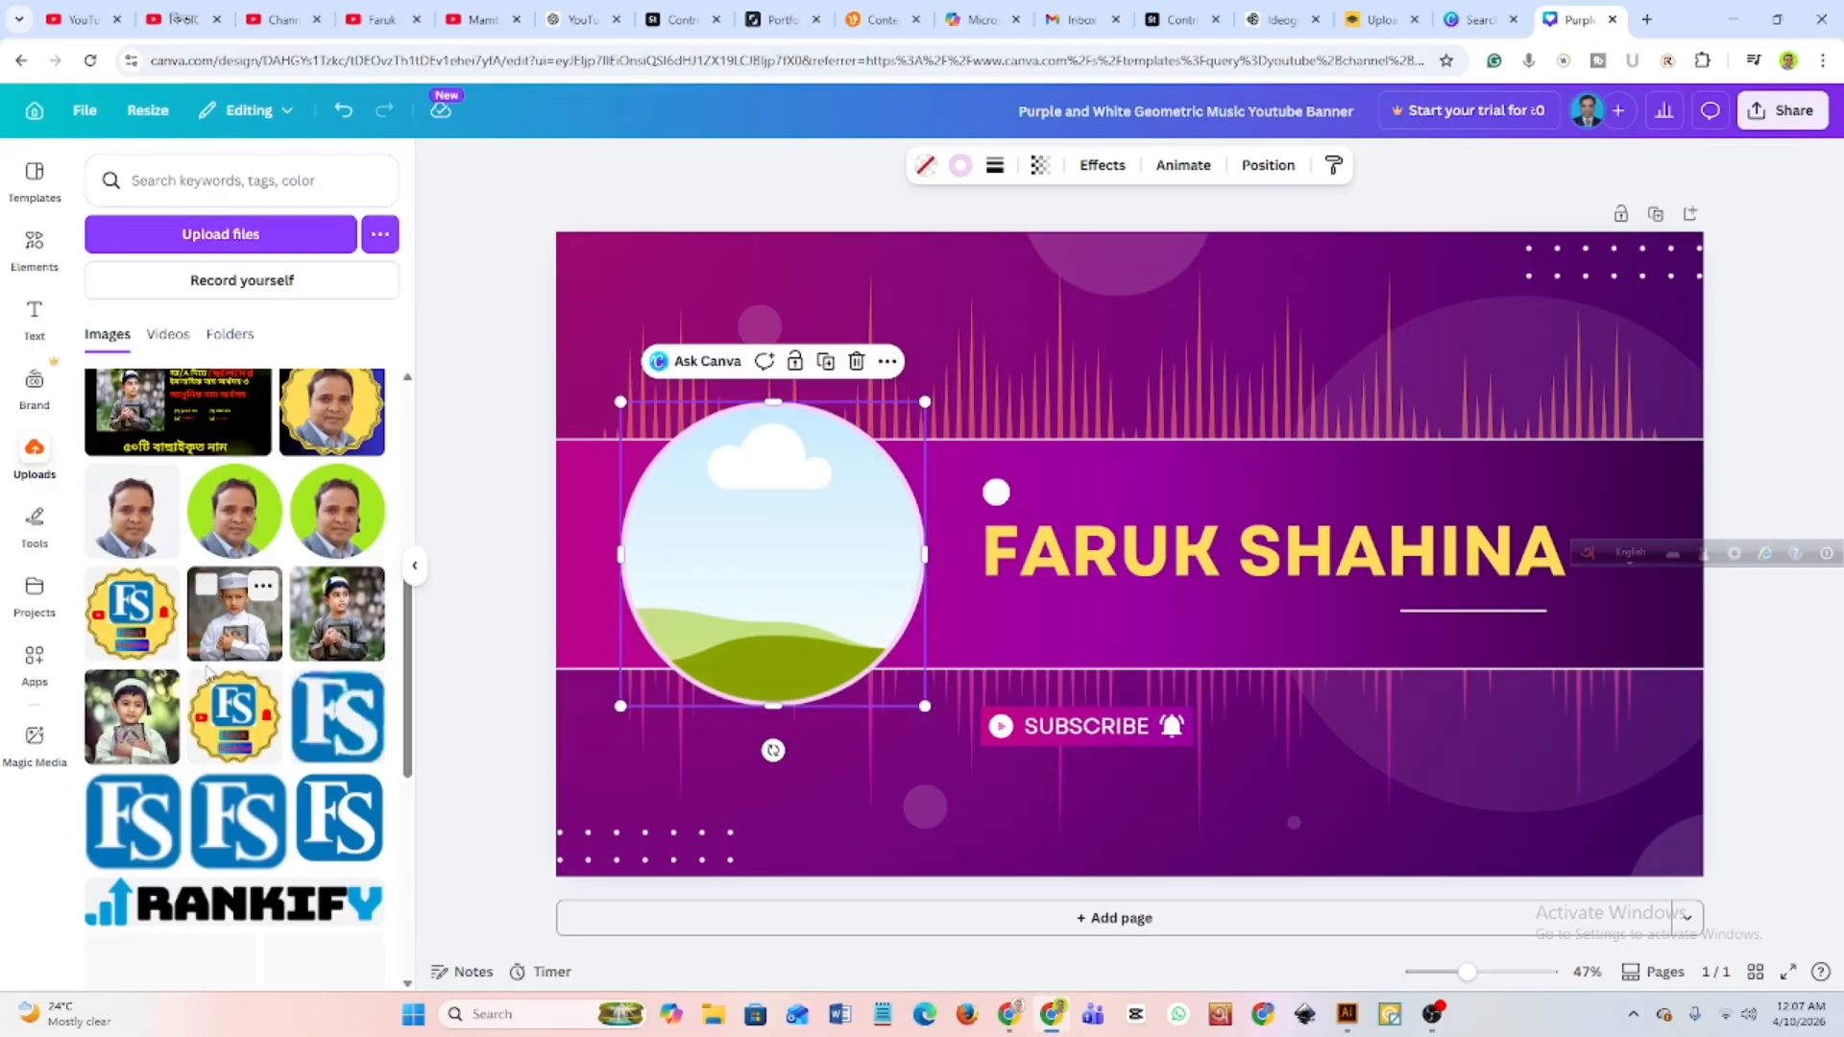
{"action": "left_click", "coordinate": [123, 631]}
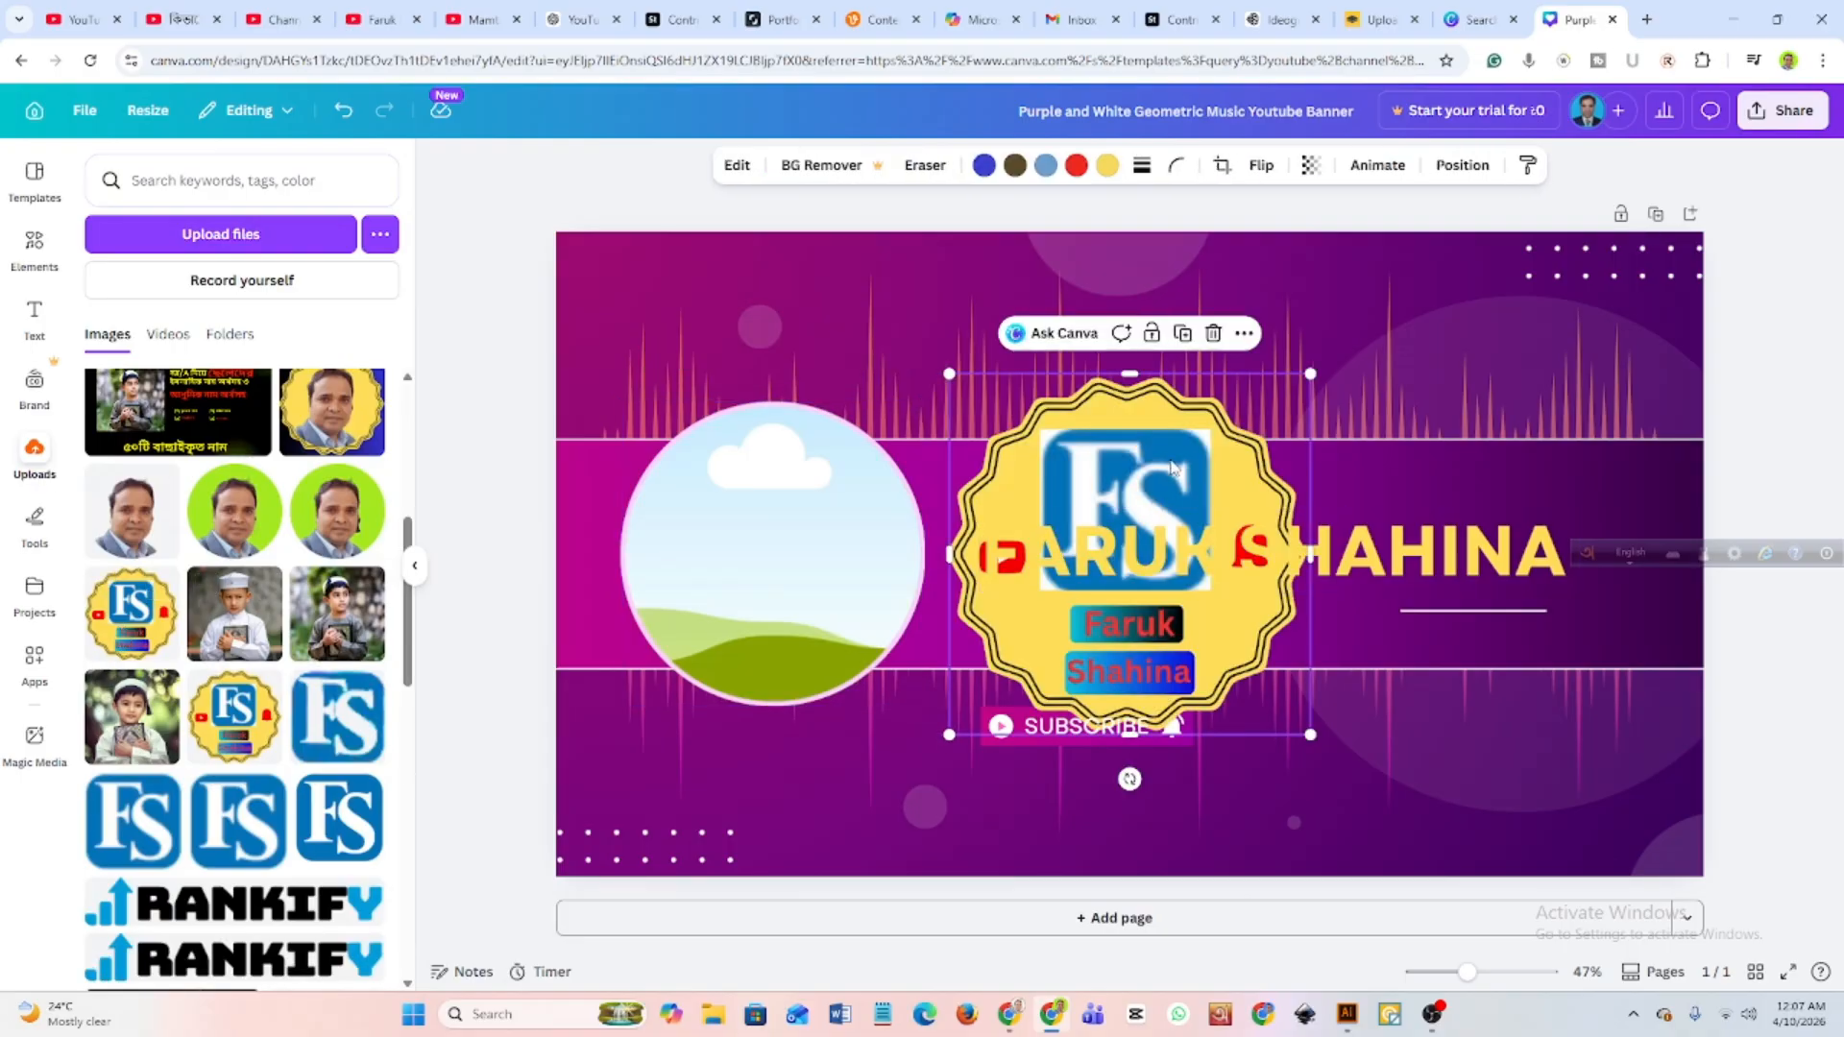
{"action": "left_click_drag", "start_coordinate": [1175, 432], "coordinate": [832, 463]}
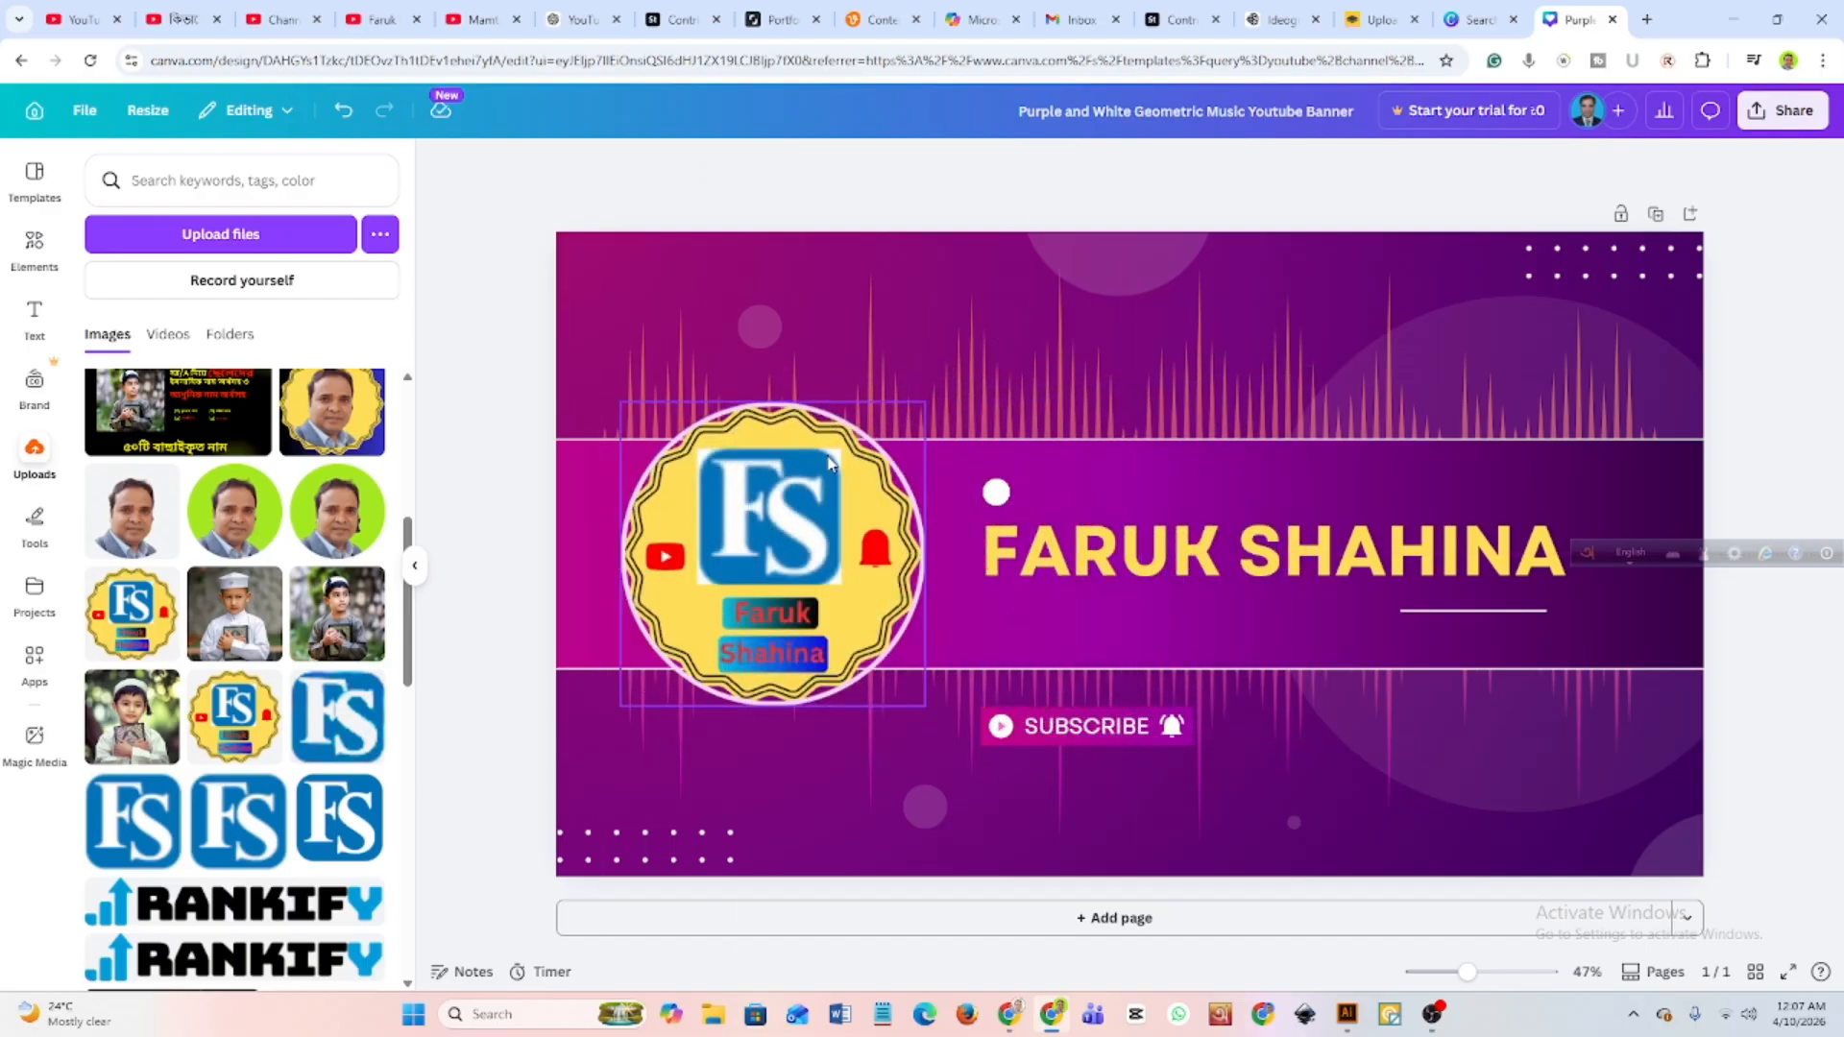
{"action": "left_click", "coordinate": [825, 474]}
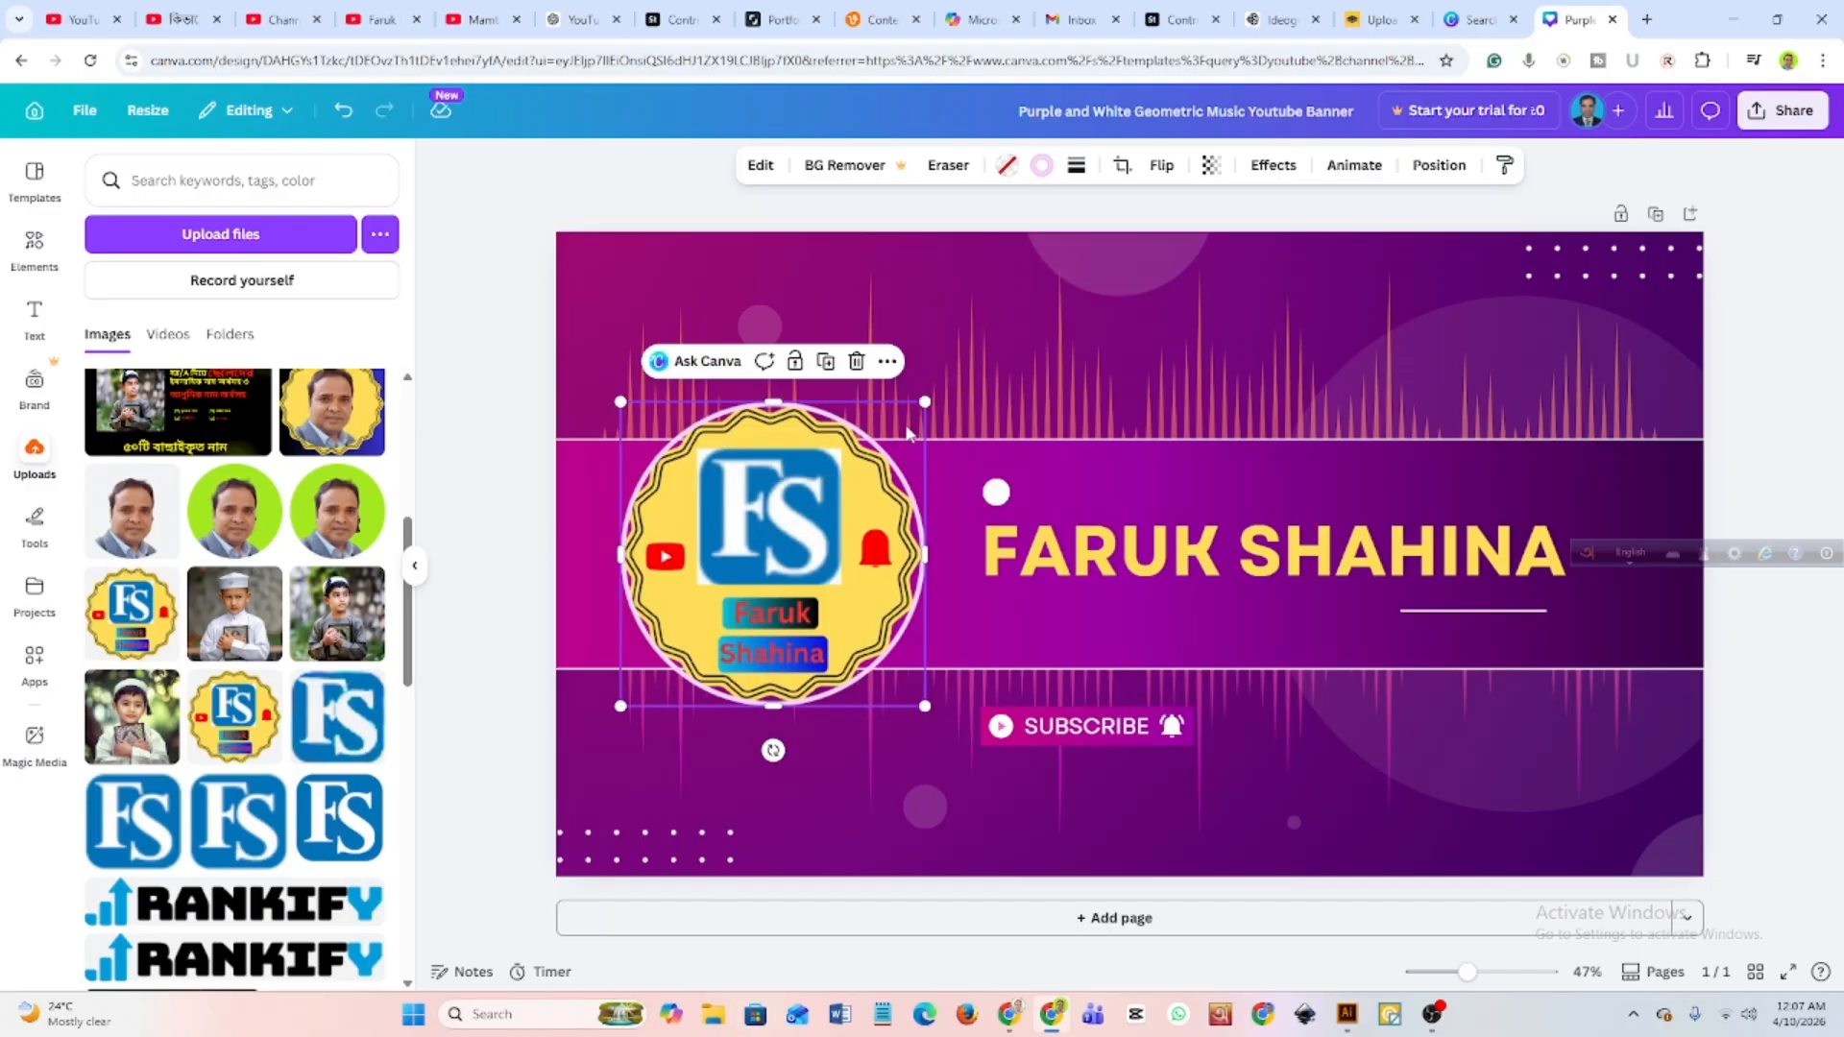
Shrink the circular logo to fit inside the central band and place it just before the name heading.
{"action": "left_click_drag", "start_coordinate": [924, 403], "coordinate": [850, 490]}
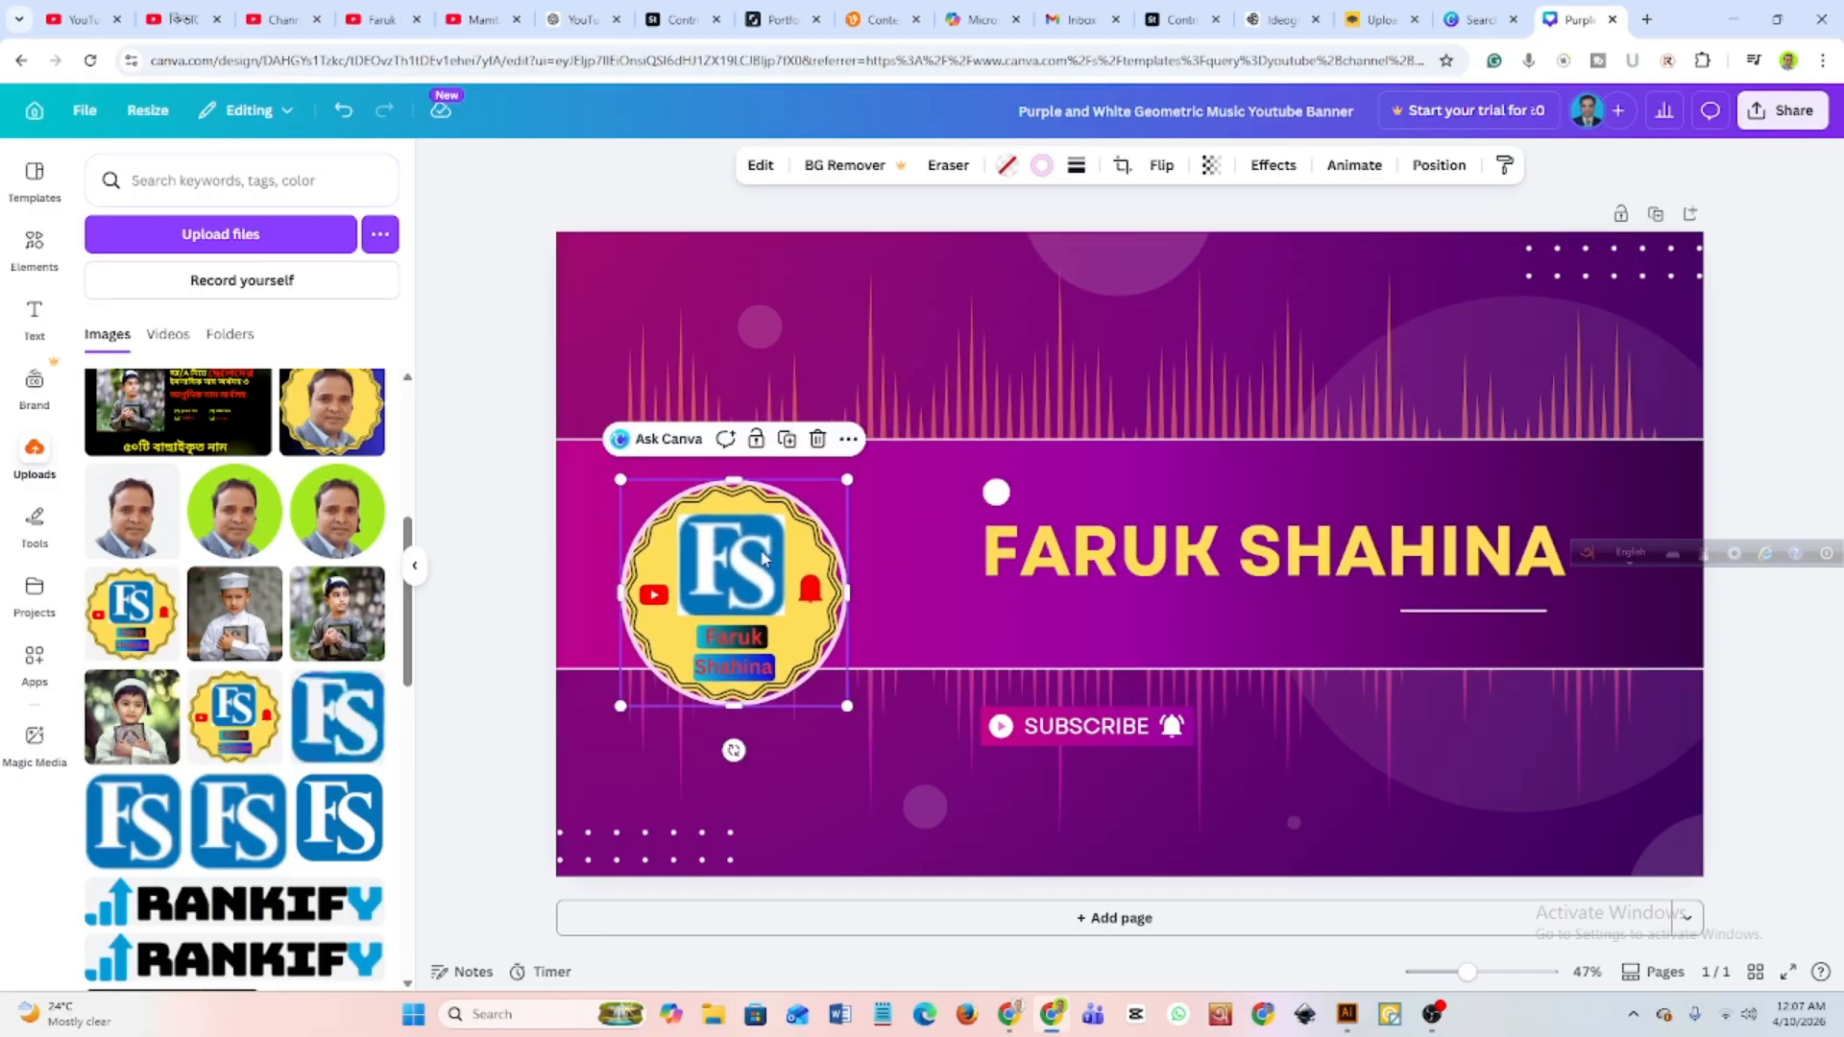
{"action": "left_click_drag", "start_coordinate": [768, 555], "coordinate": [775, 513]}
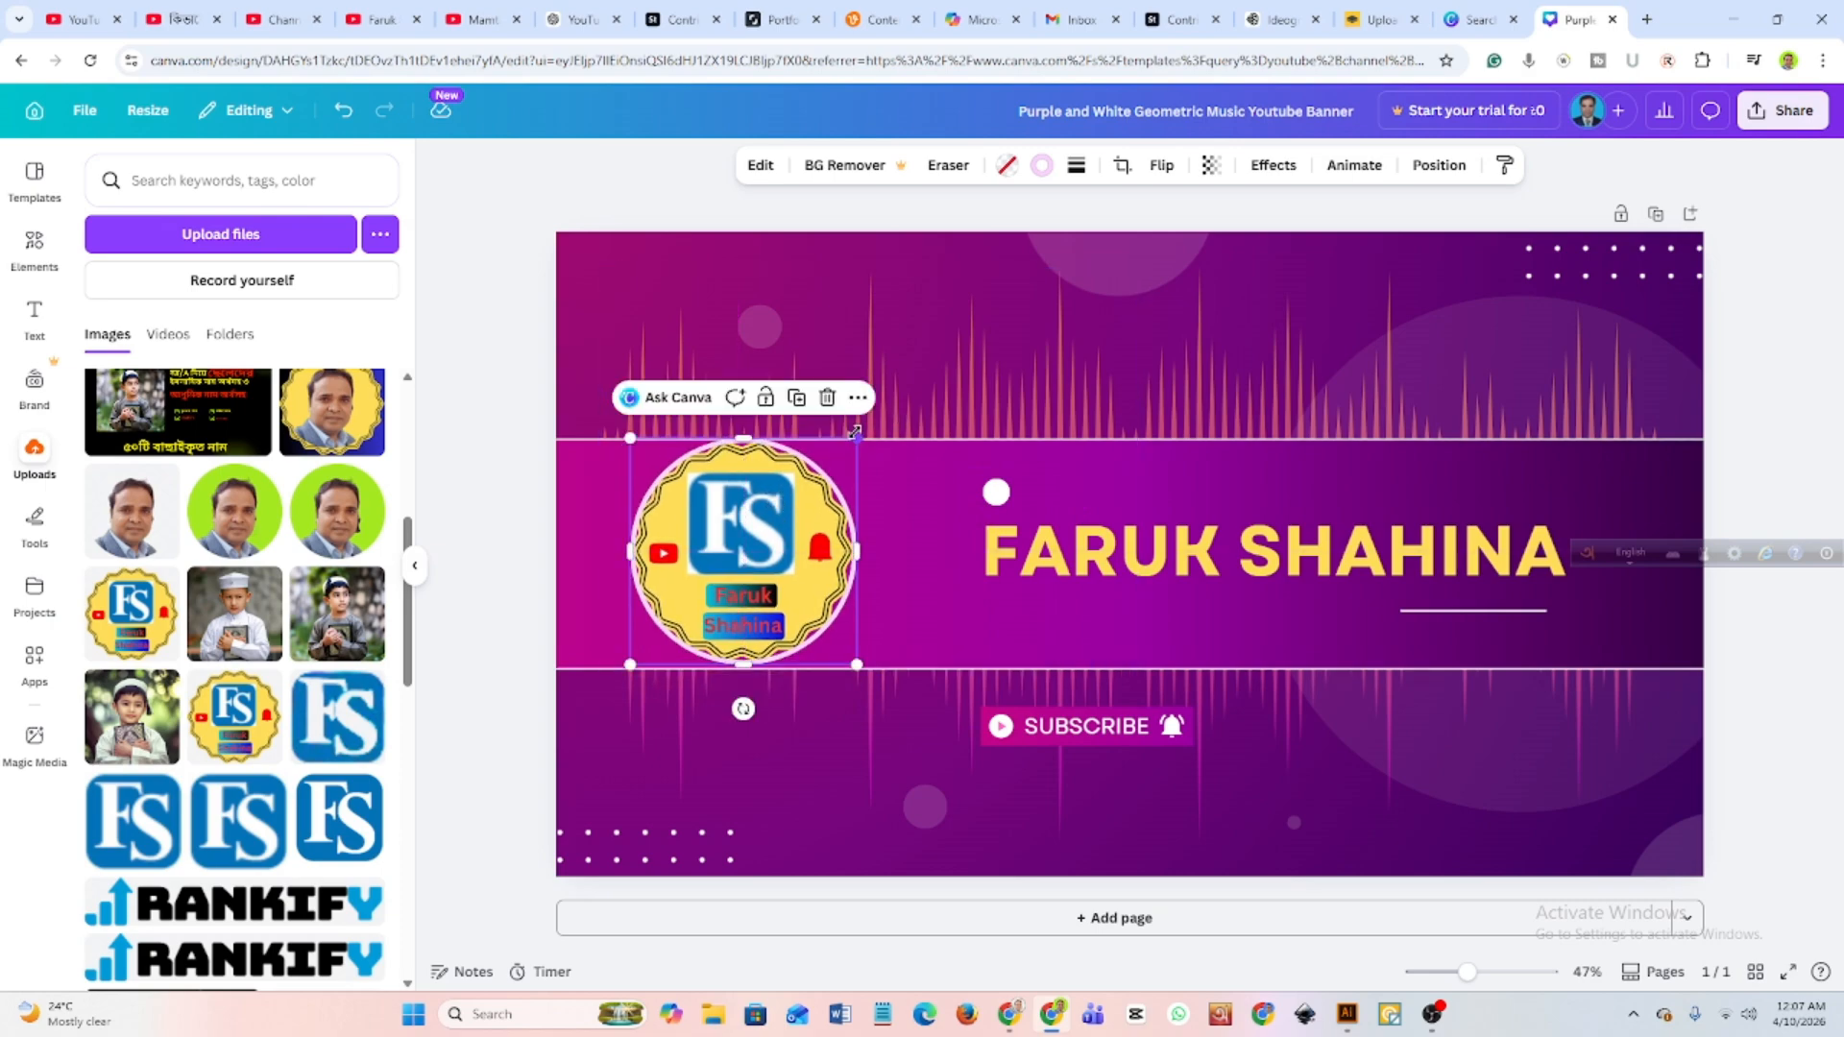
{"action": "left_click_drag", "start_coordinate": [860, 437], "coordinate": [926, 525]}
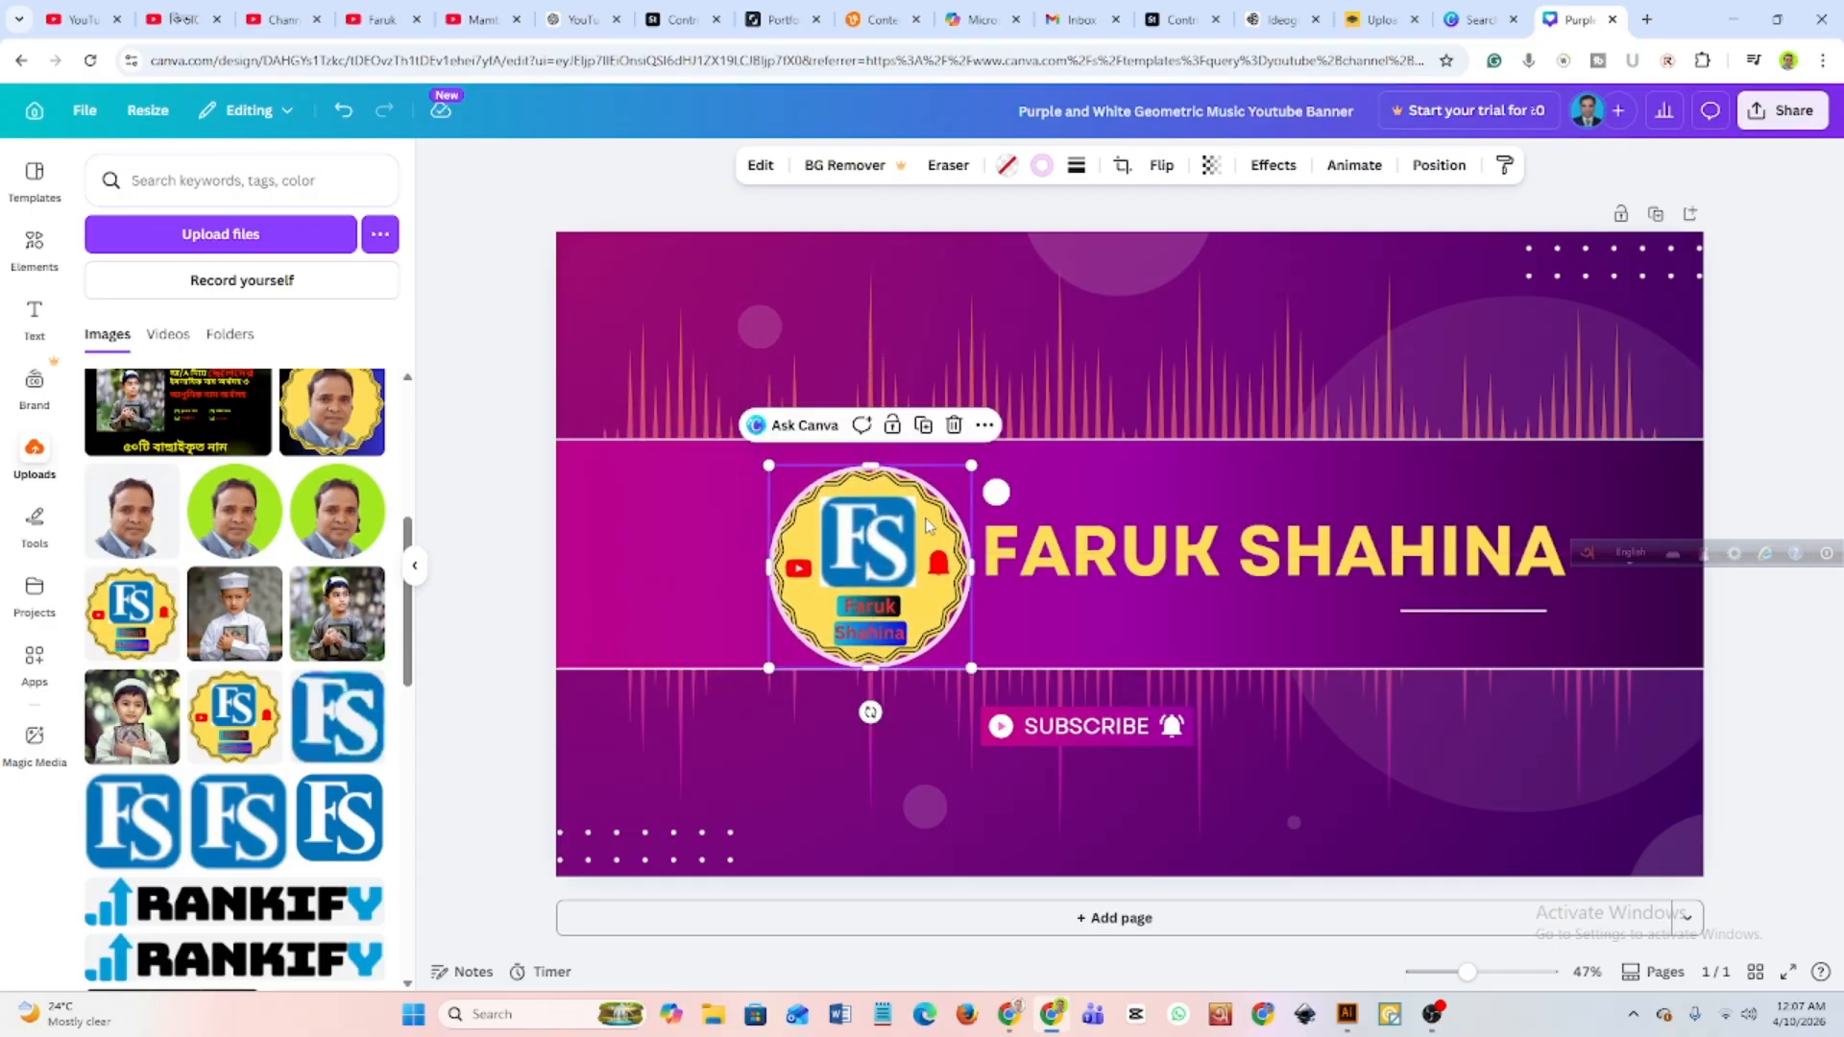
{"action": "left_click_drag", "start_coordinate": [971, 466], "coordinate": [960, 478]}
{"action": "left_click_drag", "start_coordinate": [902, 538], "coordinate": [828, 537]}
Move the name heading left so it sits directly beside the circular logo.
{"action": "left_click", "coordinate": [1146, 506]}
{"action": "left_click", "coordinate": [1034, 555]}
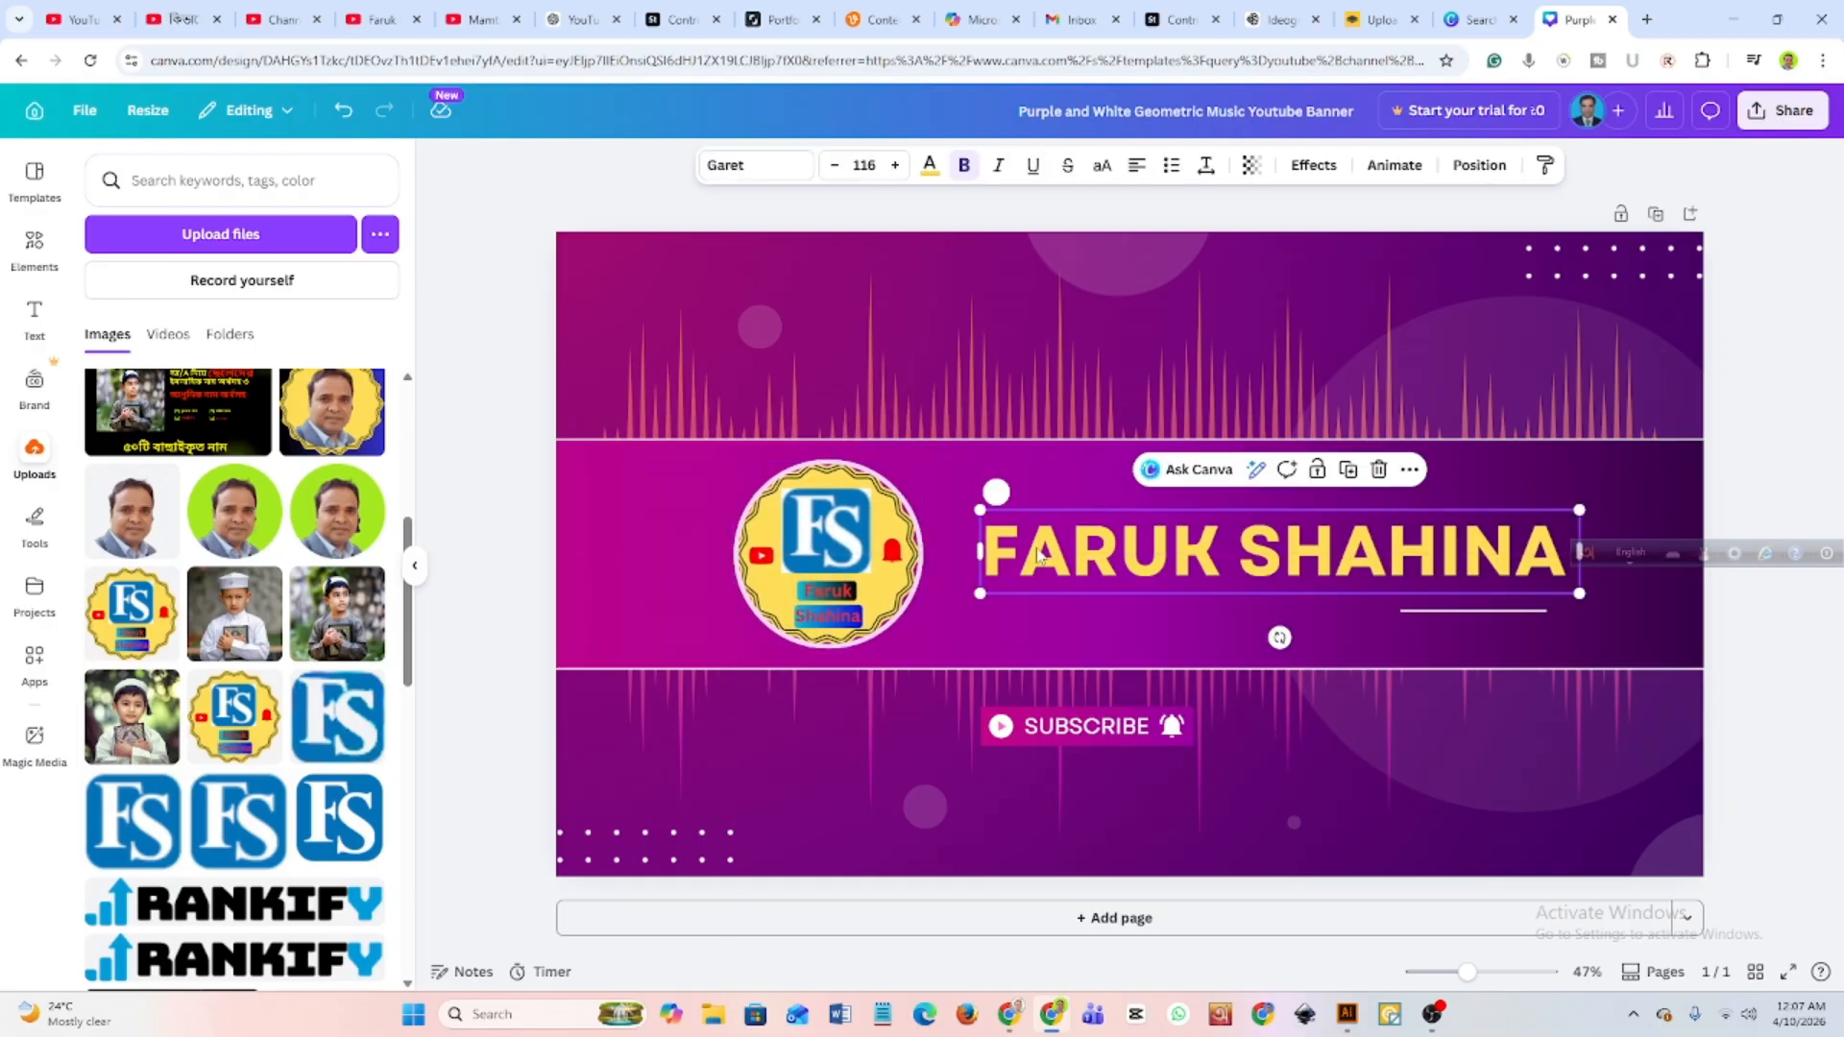
{"action": "left_click_drag", "start_coordinate": [1034, 555], "coordinate": [989, 554]}
Delete the small white circle above the name heading.
{"action": "left_click", "coordinate": [997, 494]}
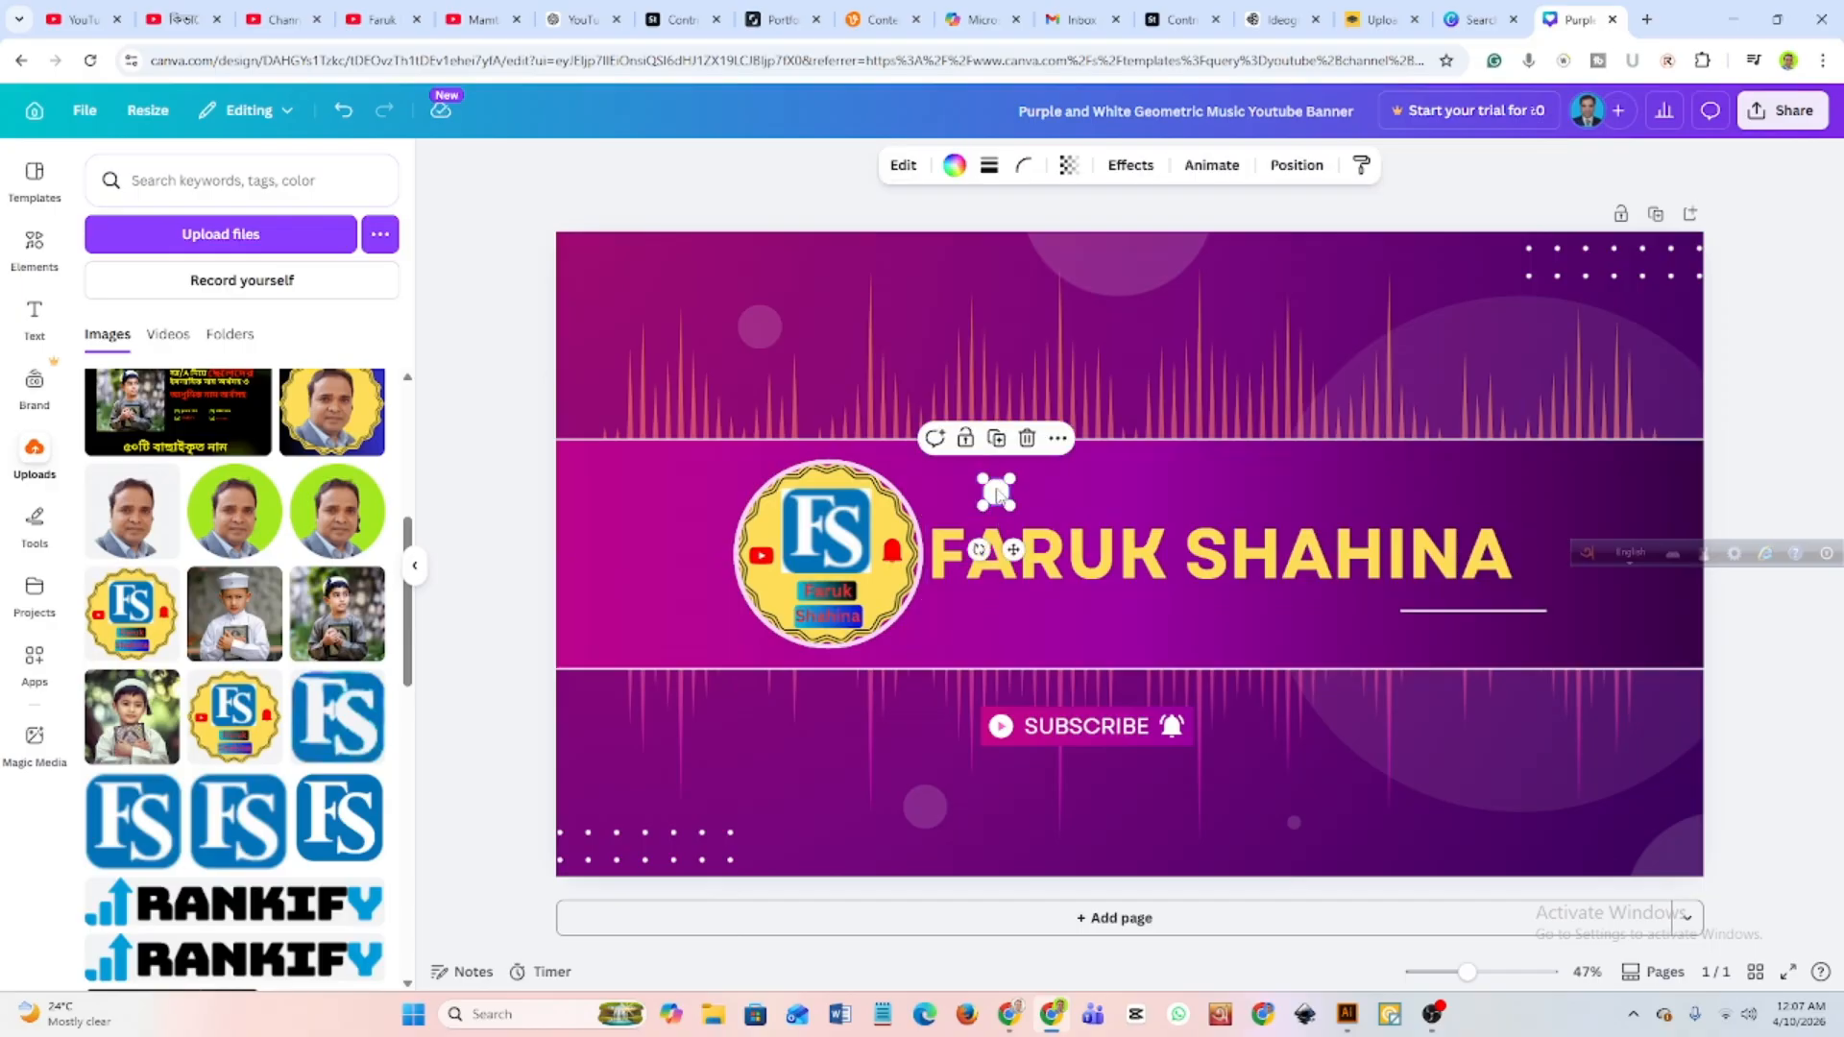
{"action": "left_click", "coordinate": [1025, 439]}
{"action": "left_click", "coordinate": [1017, 470]}
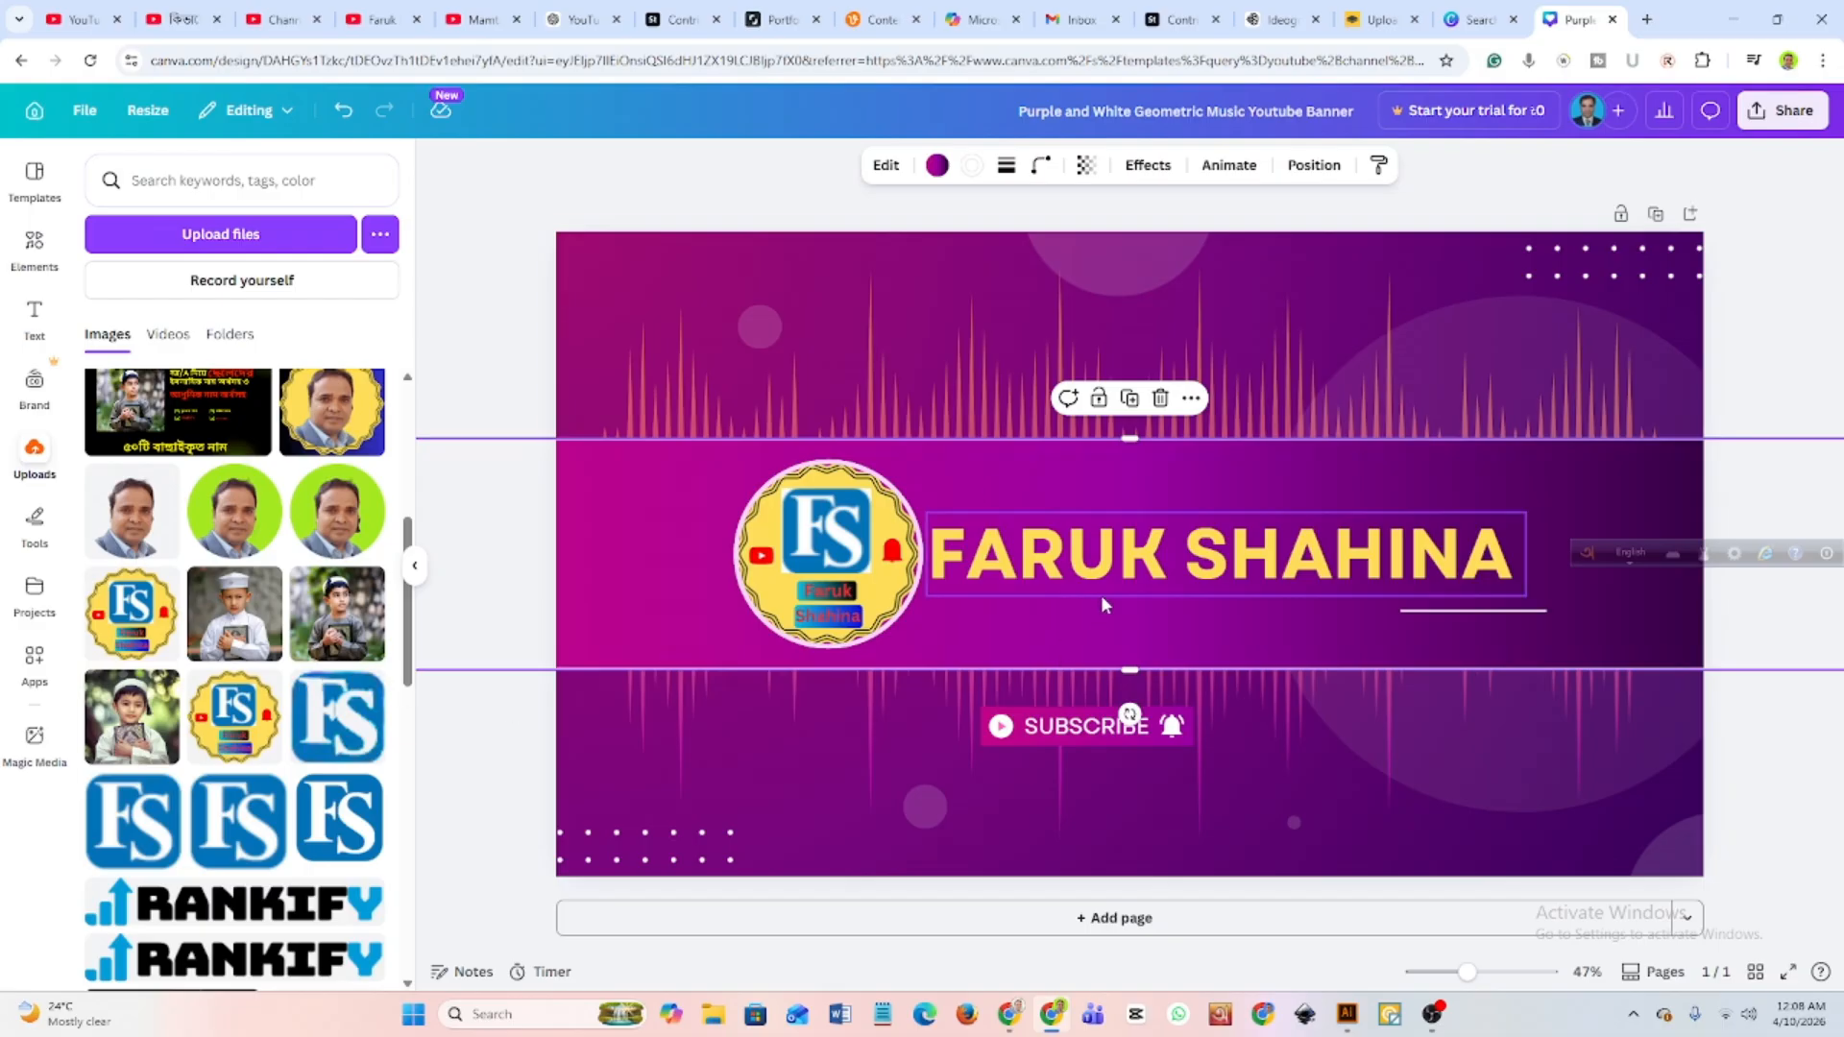
Move the SUBSCRIBE text, its background, play icon and bell icon up into the central band below the name heading.
{"action": "left_click", "coordinate": [1092, 728]}
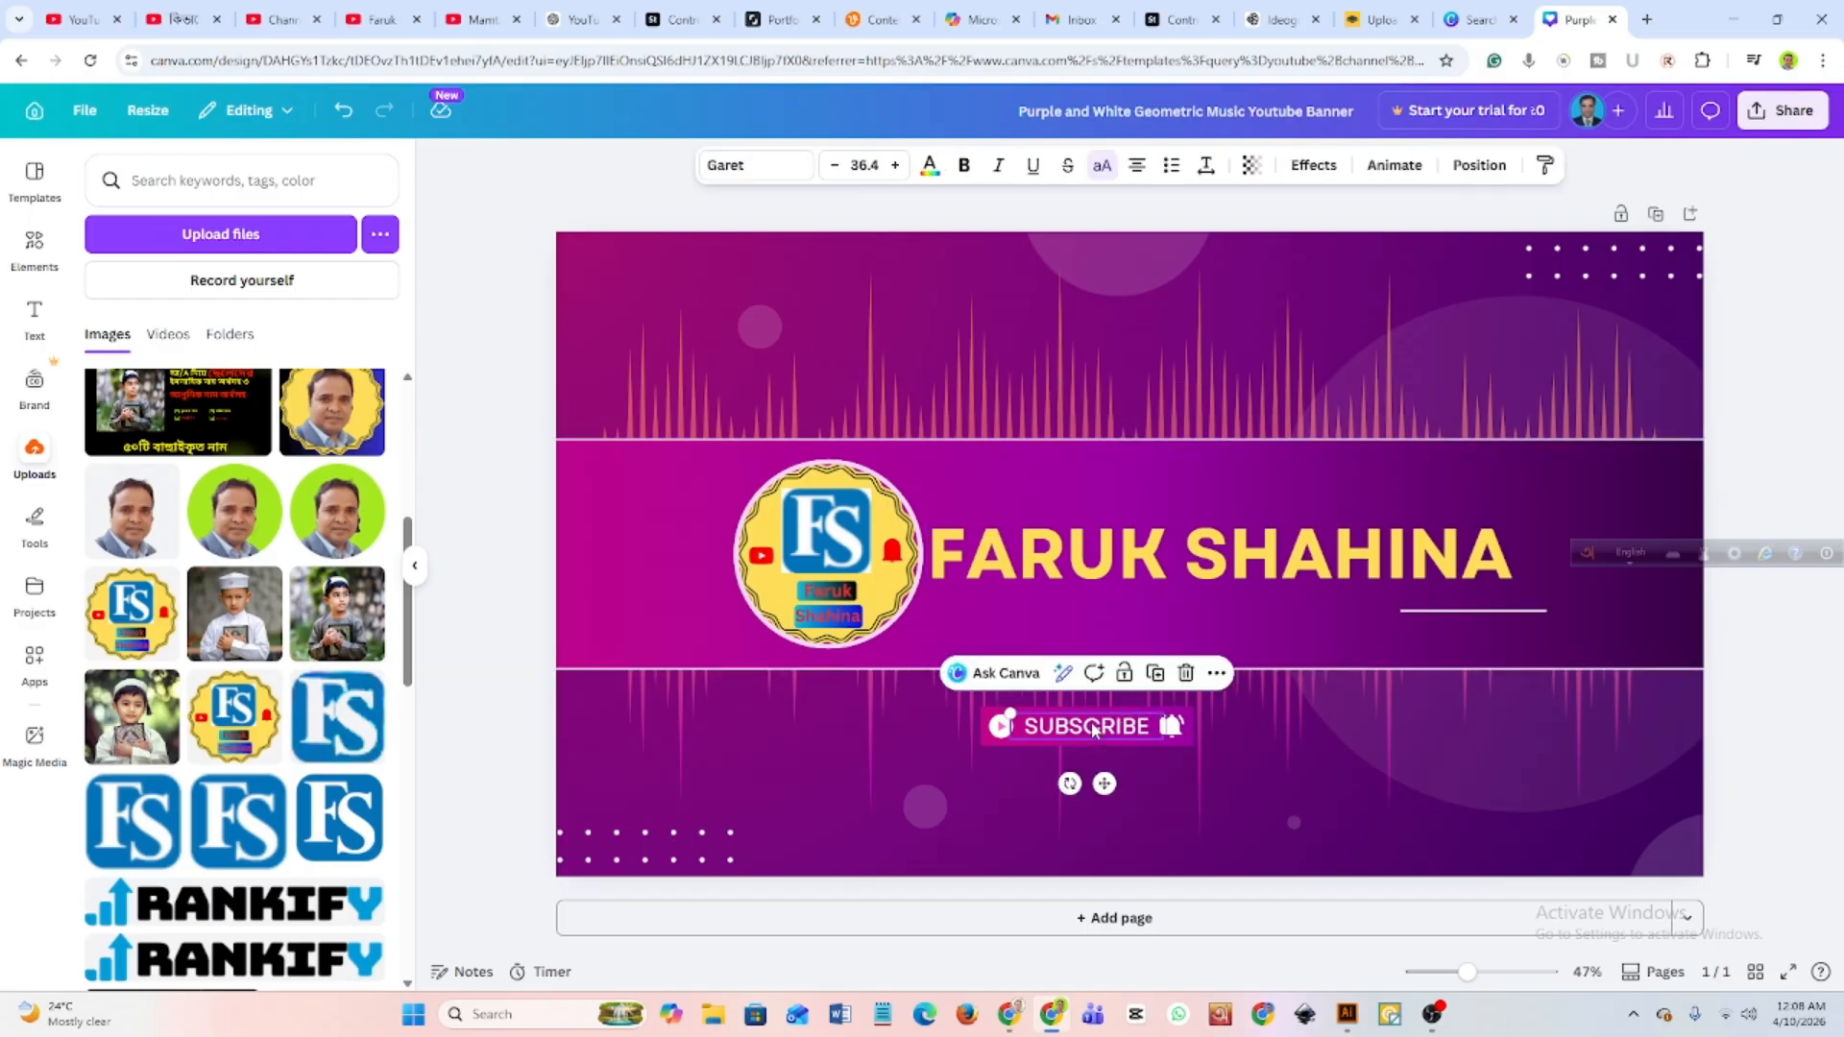
{"action": "left_click_drag", "start_coordinate": [1095, 727], "coordinate": [1097, 640]}
{"action": "left_click_drag", "start_coordinate": [1074, 724], "coordinate": [1087, 644]}
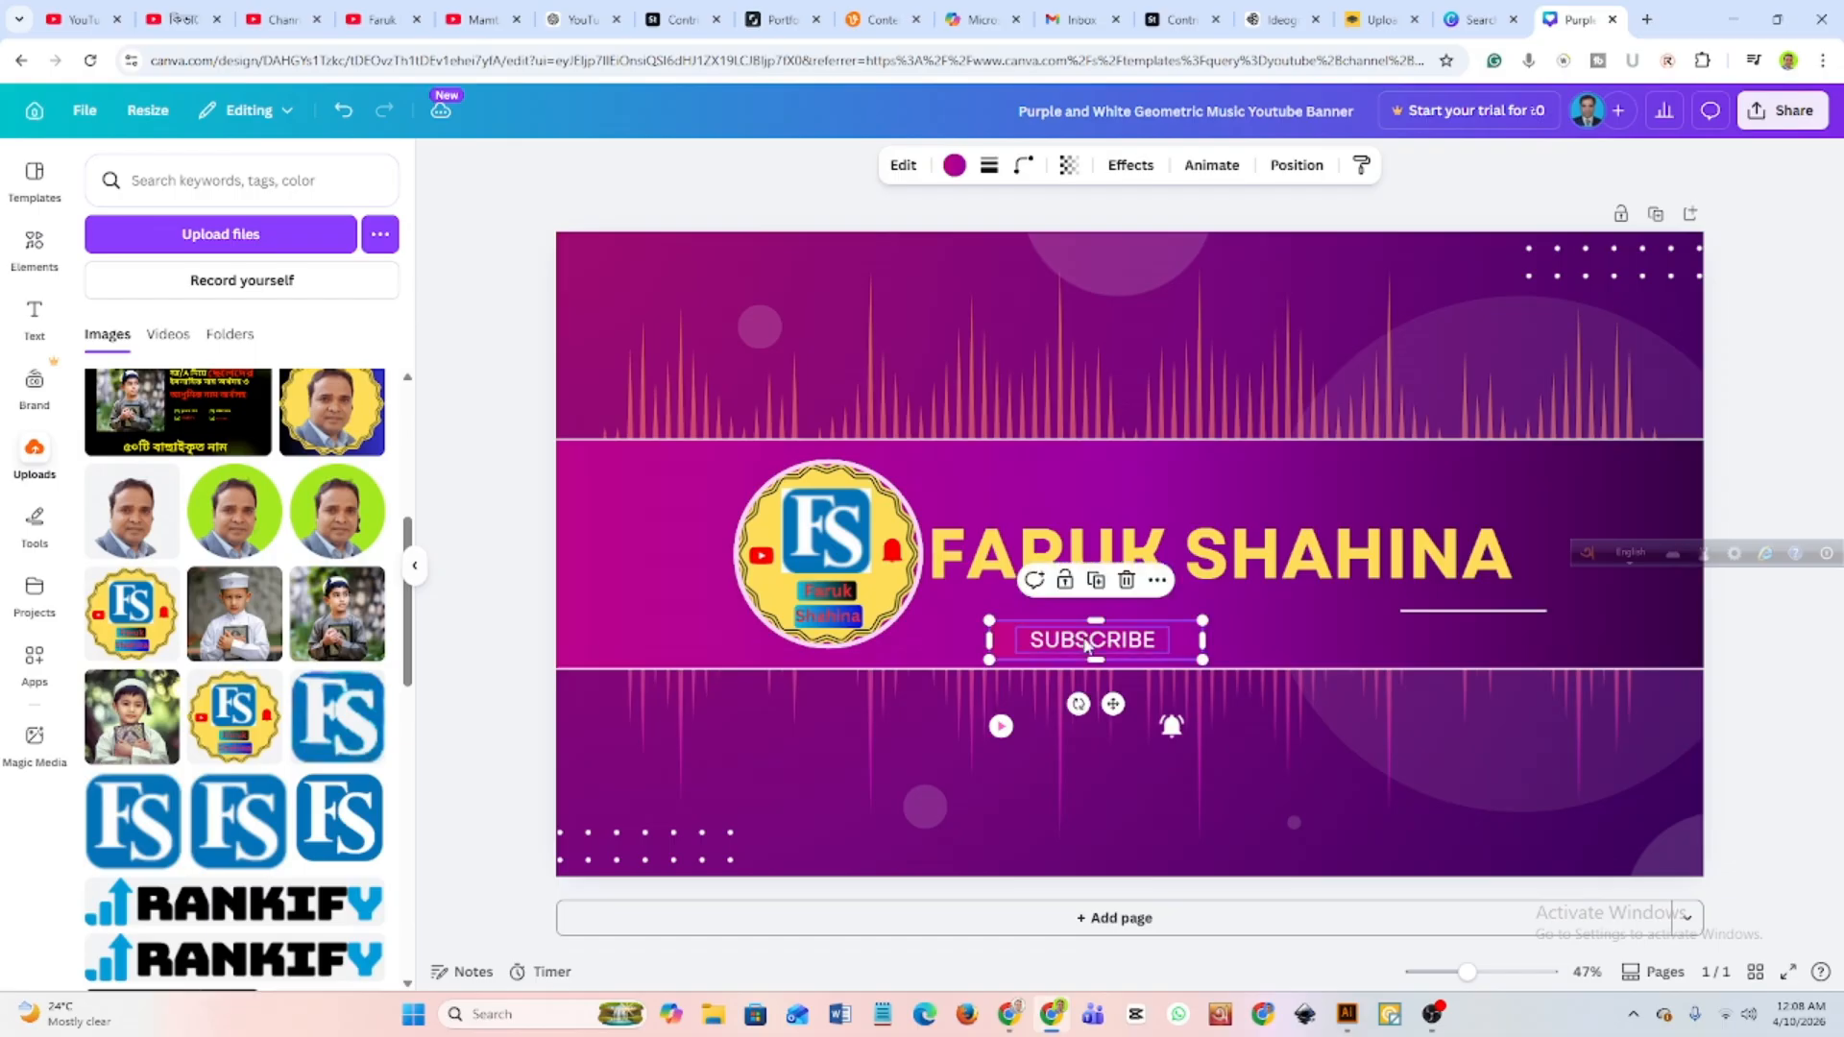
{"action": "left_click_drag", "start_coordinate": [1001, 726], "coordinate": [1005, 642]}
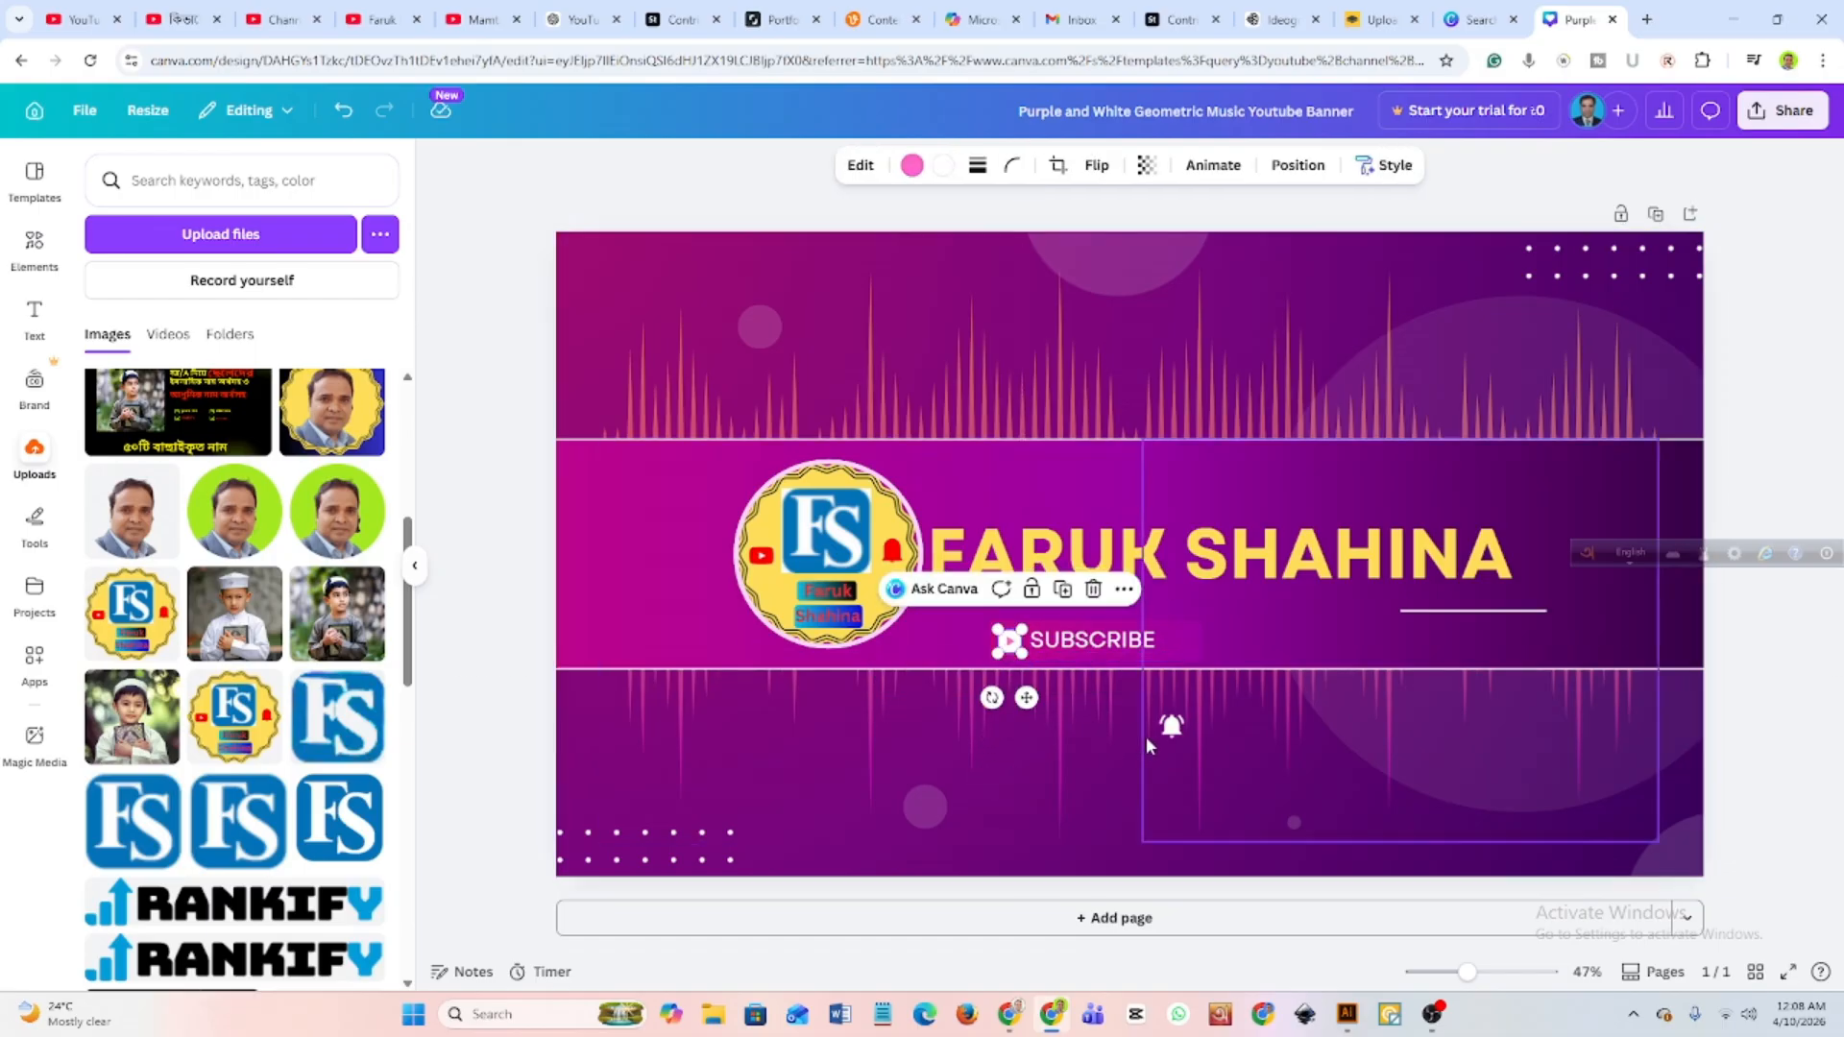
{"action": "left_click_drag", "start_coordinate": [1170, 727], "coordinate": [1167, 639]}
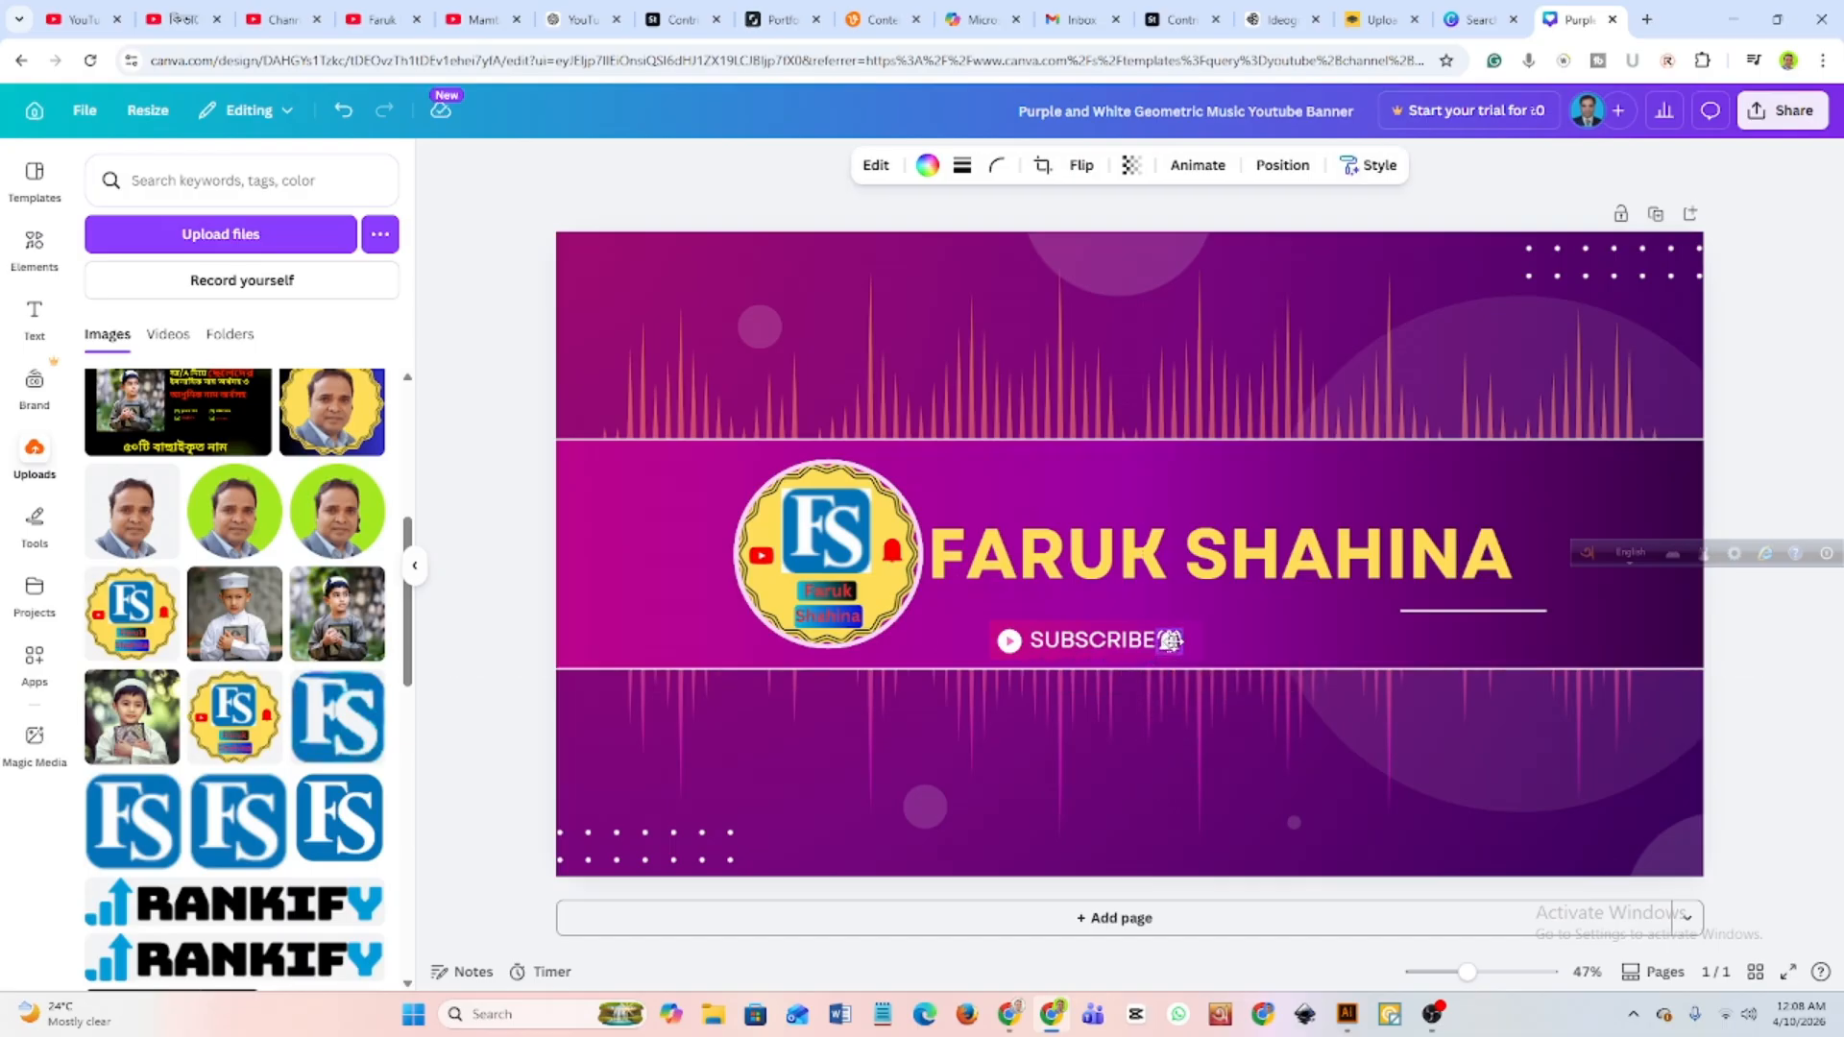
{"action": "left_click", "coordinate": [1107, 622]}
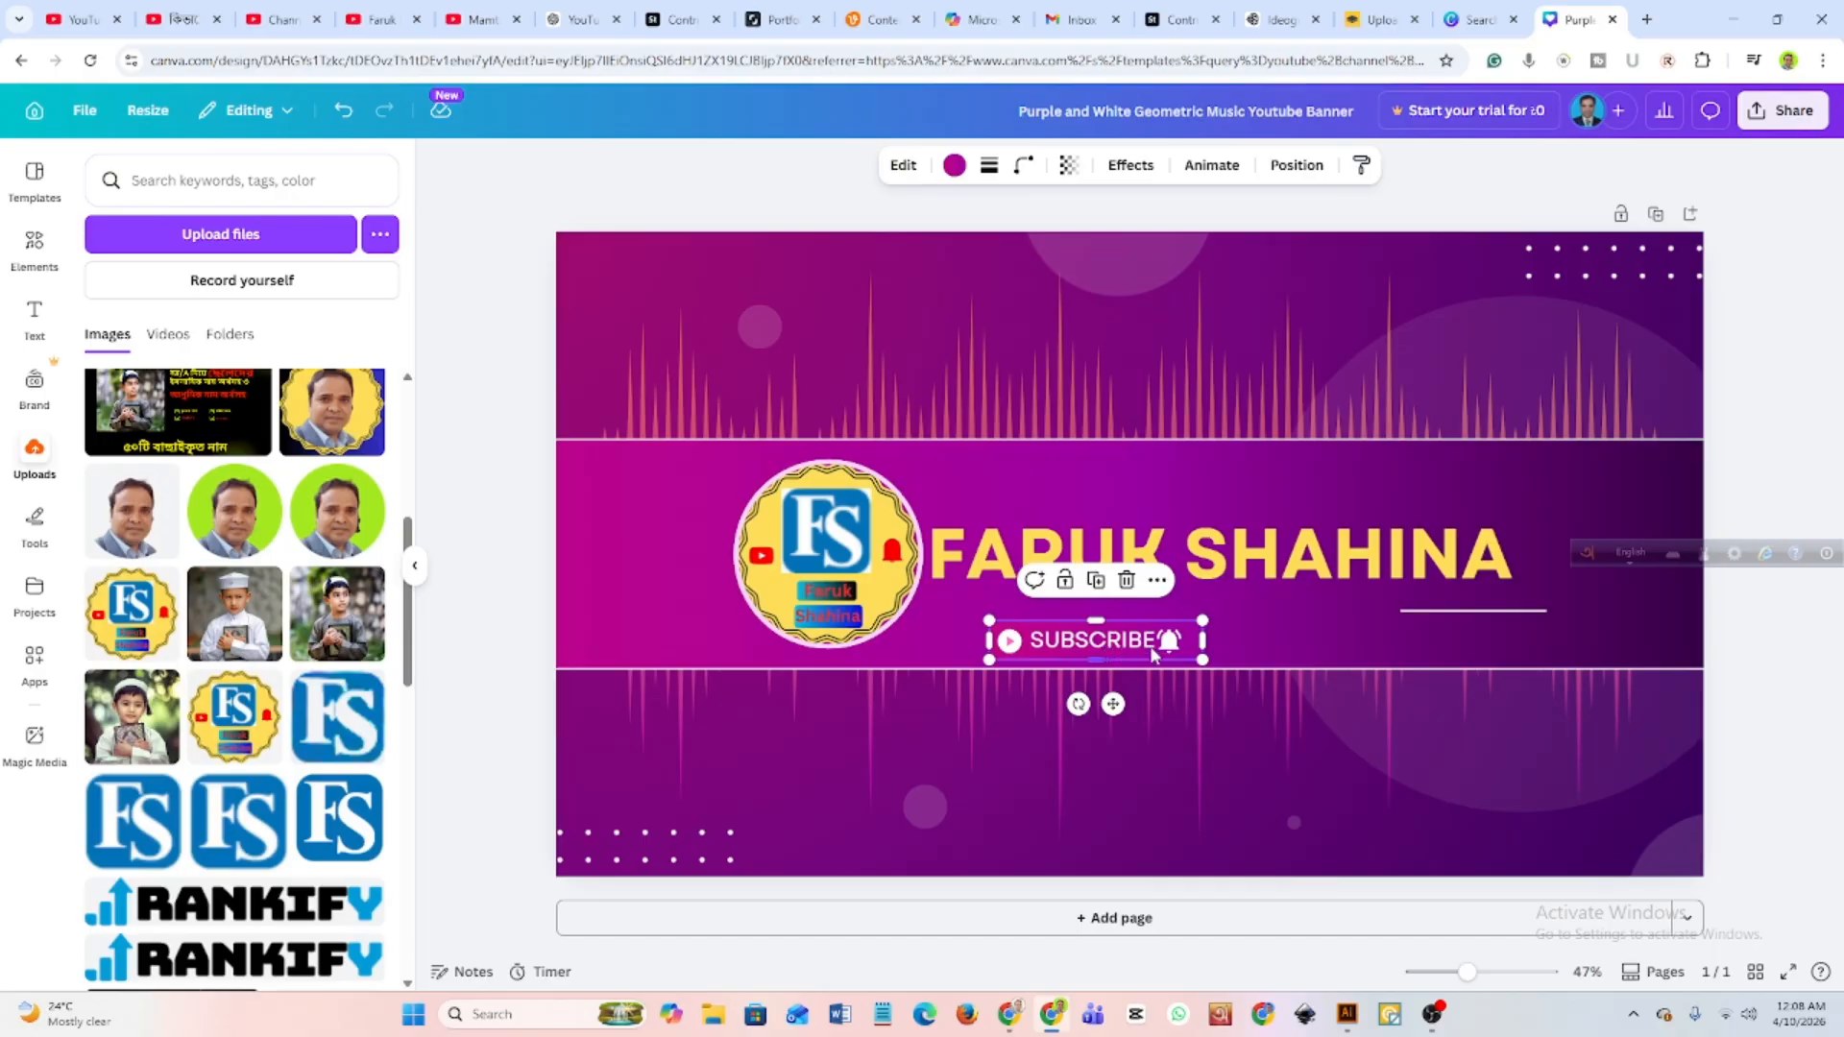
Recolour the SUBSCRIBE text with the yellow from the document colours.
{"action": "left_click", "coordinate": [1106, 641]}
{"action": "double_click", "coordinate": [1036, 642]}
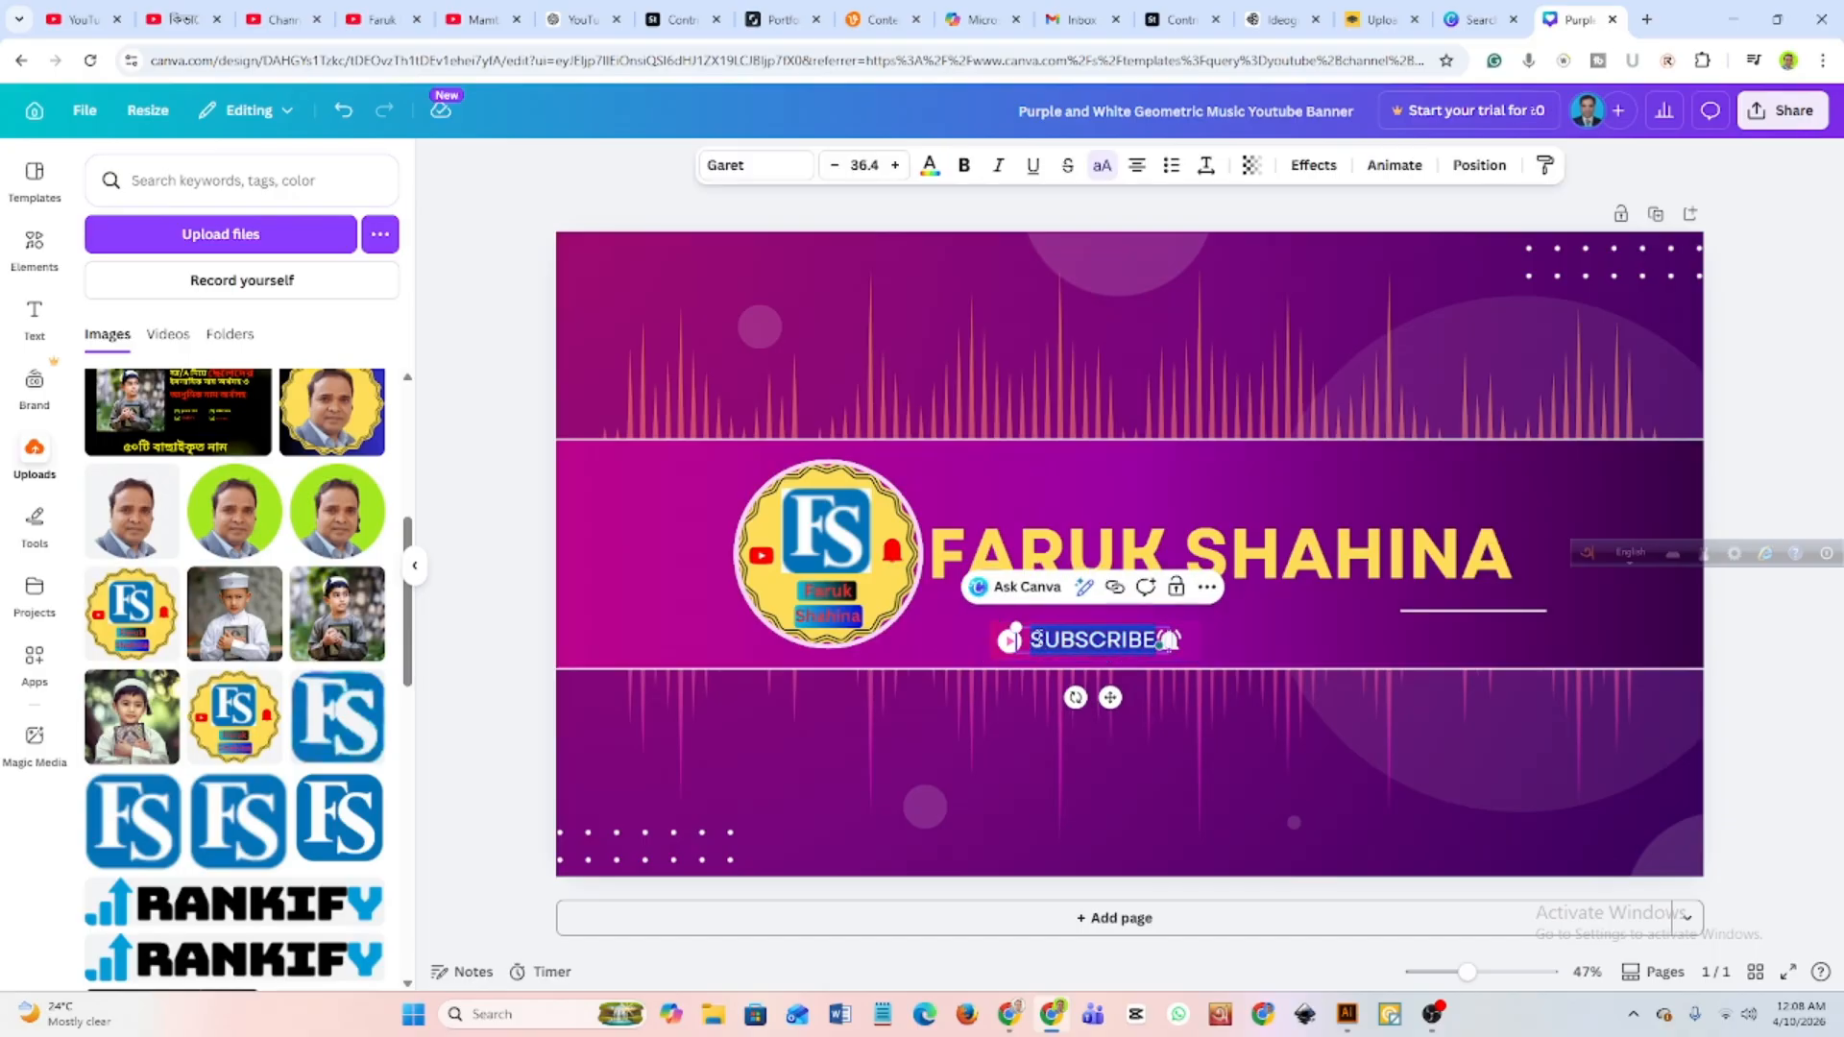
{"action": "left_click", "coordinate": [929, 167]}
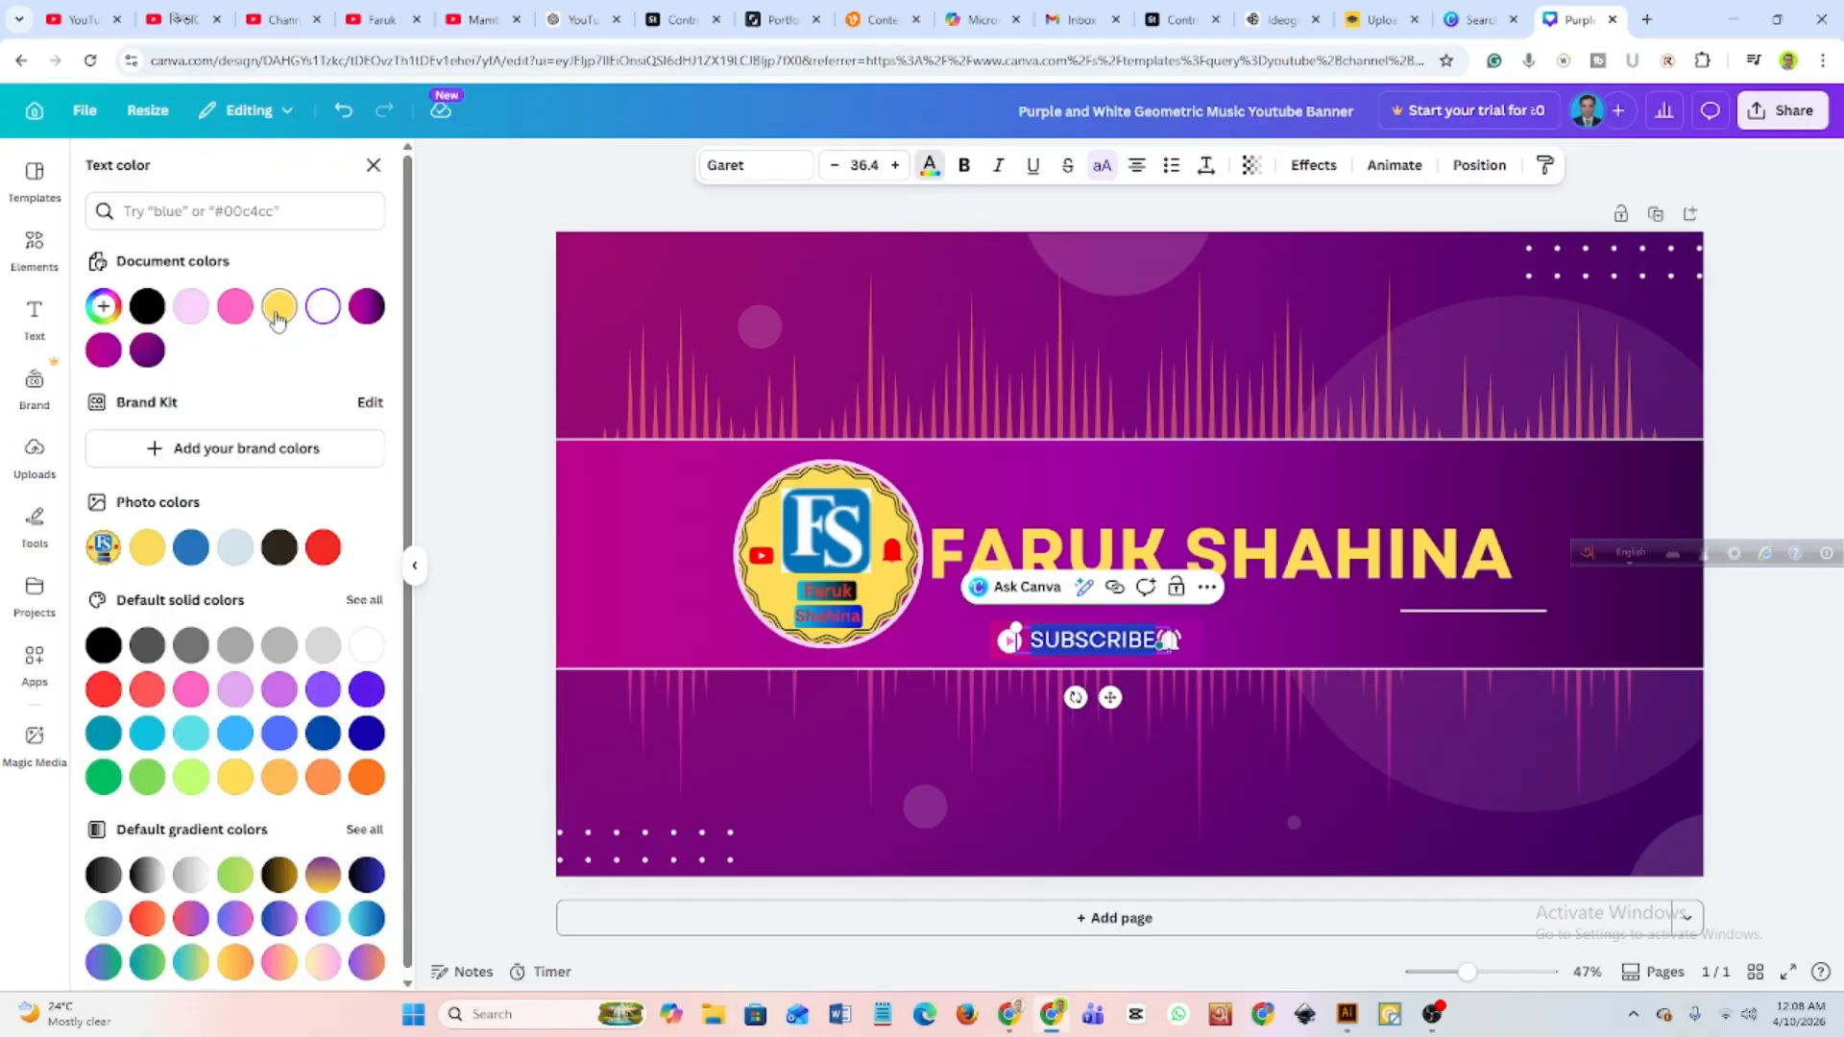
{"action": "left_click", "coordinate": [278, 309]}
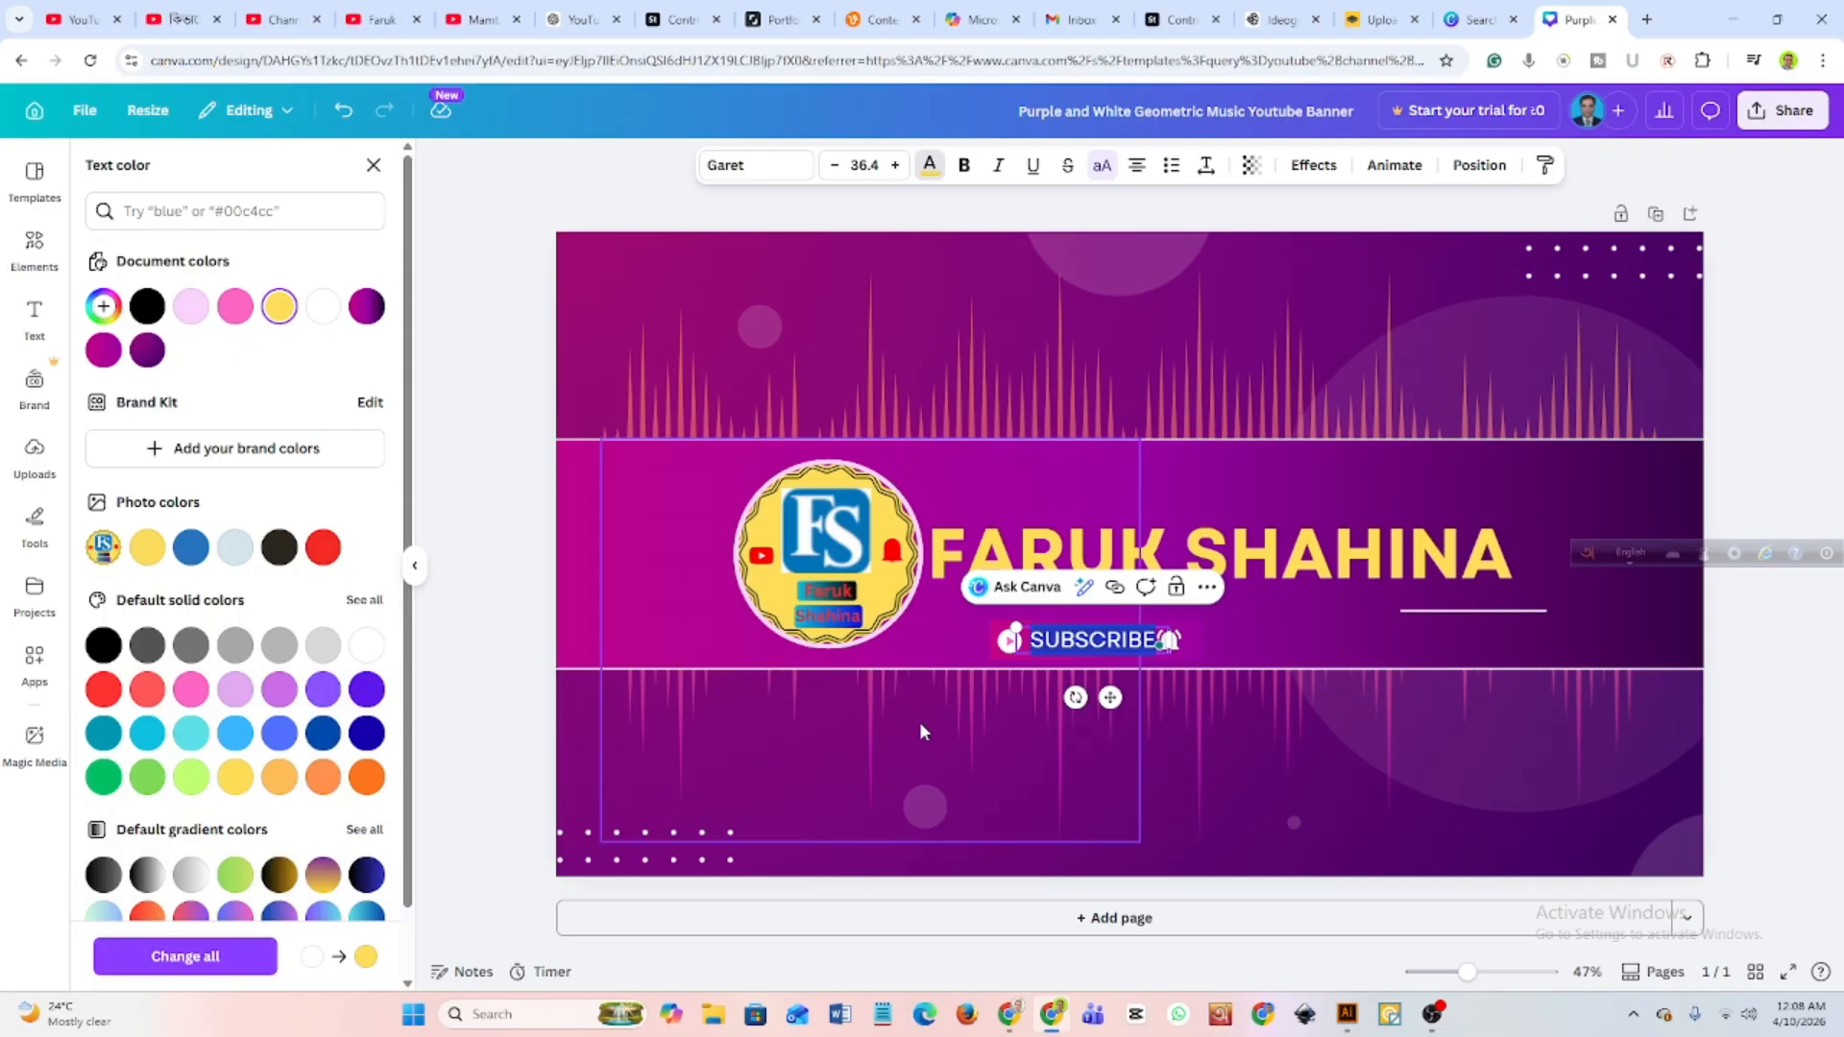
{"action": "left_click", "coordinate": [982, 722]}
{"action": "left_click", "coordinate": [1248, 608]}
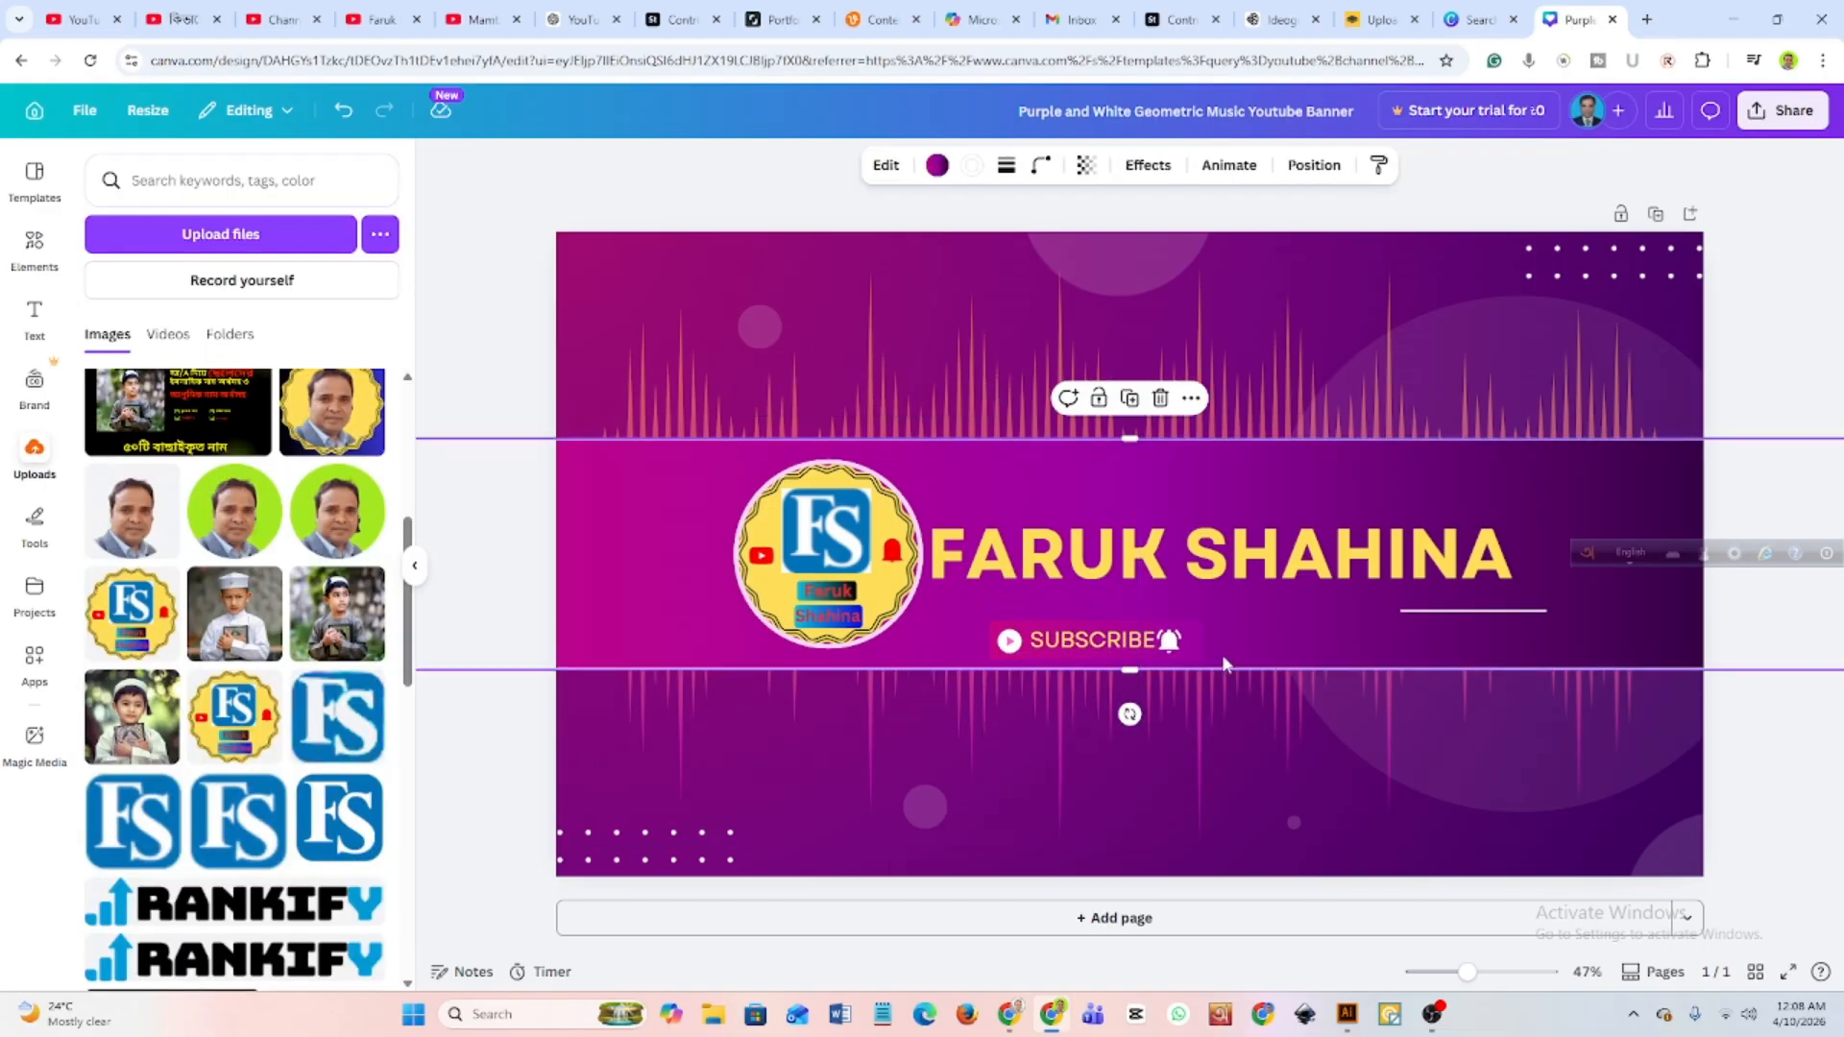
Shift the bell icon slightly right so it stands clear of the SUBSCRIBE text.
{"action": "left_click", "coordinate": [1179, 644]}
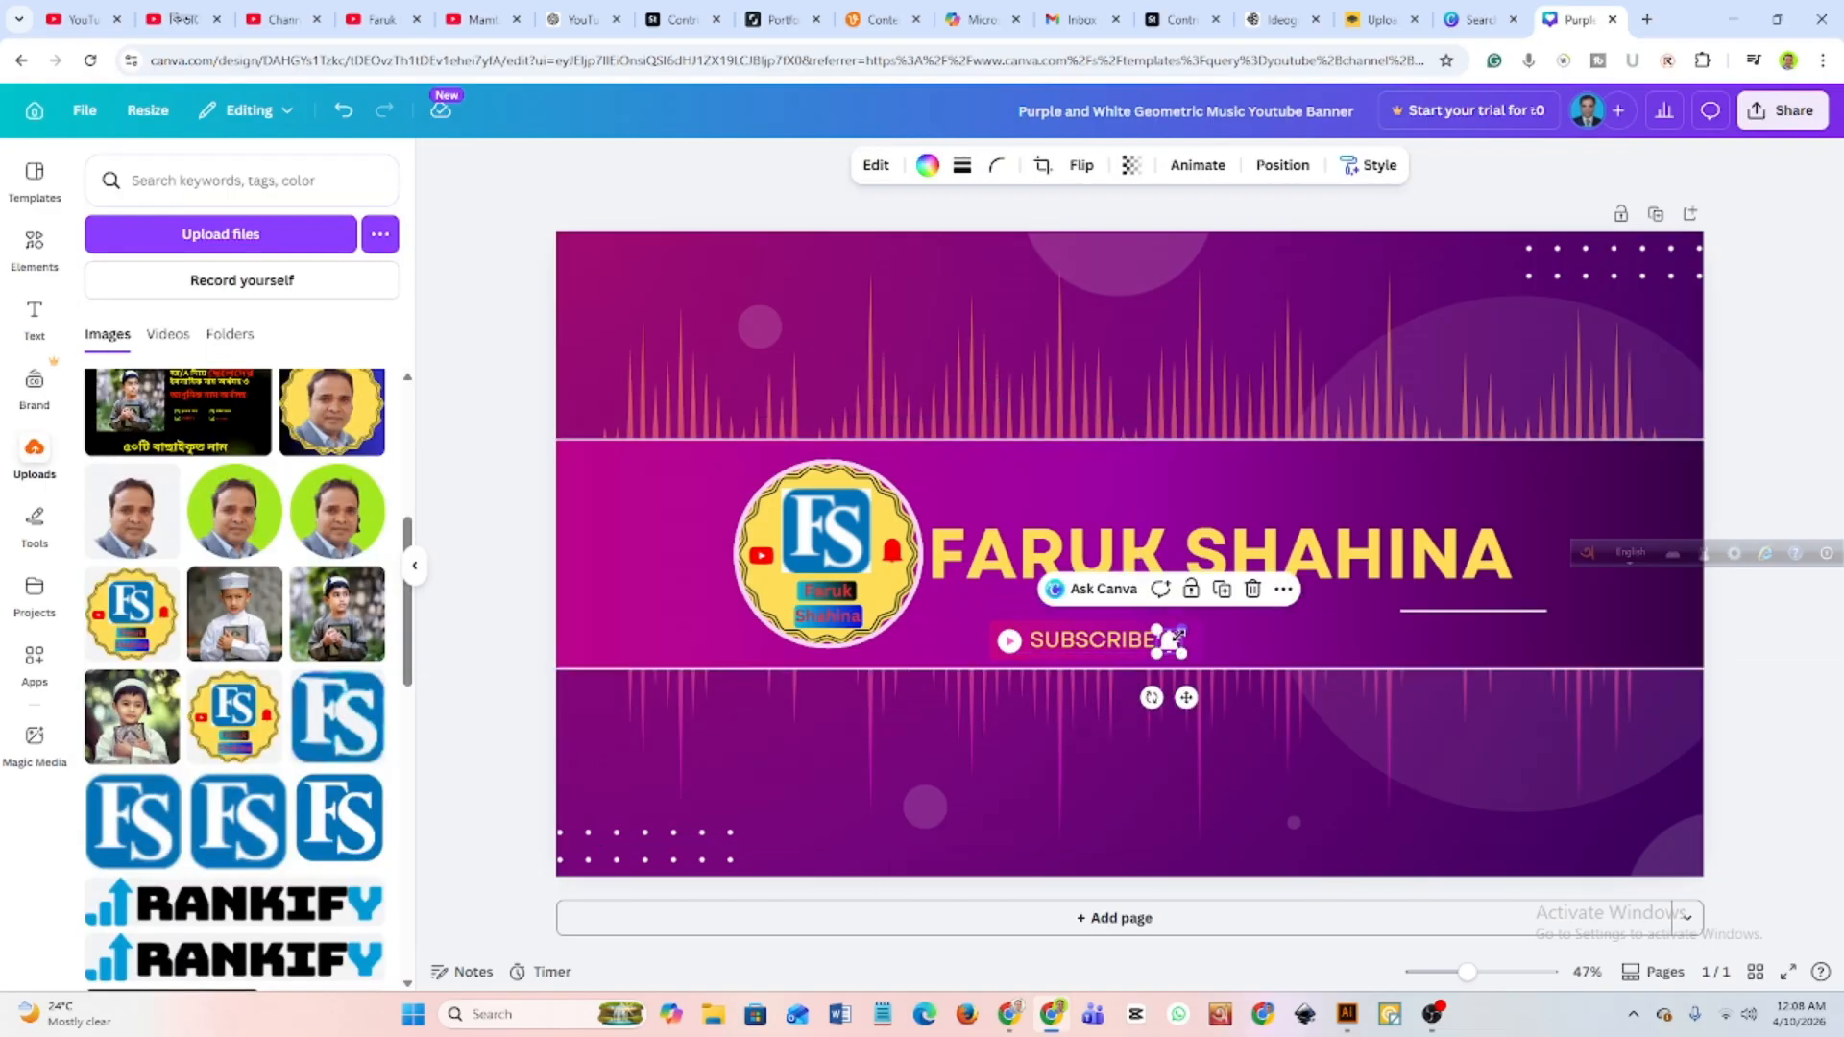
{"action": "left_click_drag", "start_coordinate": [1172, 641], "coordinate": [1179, 648]}
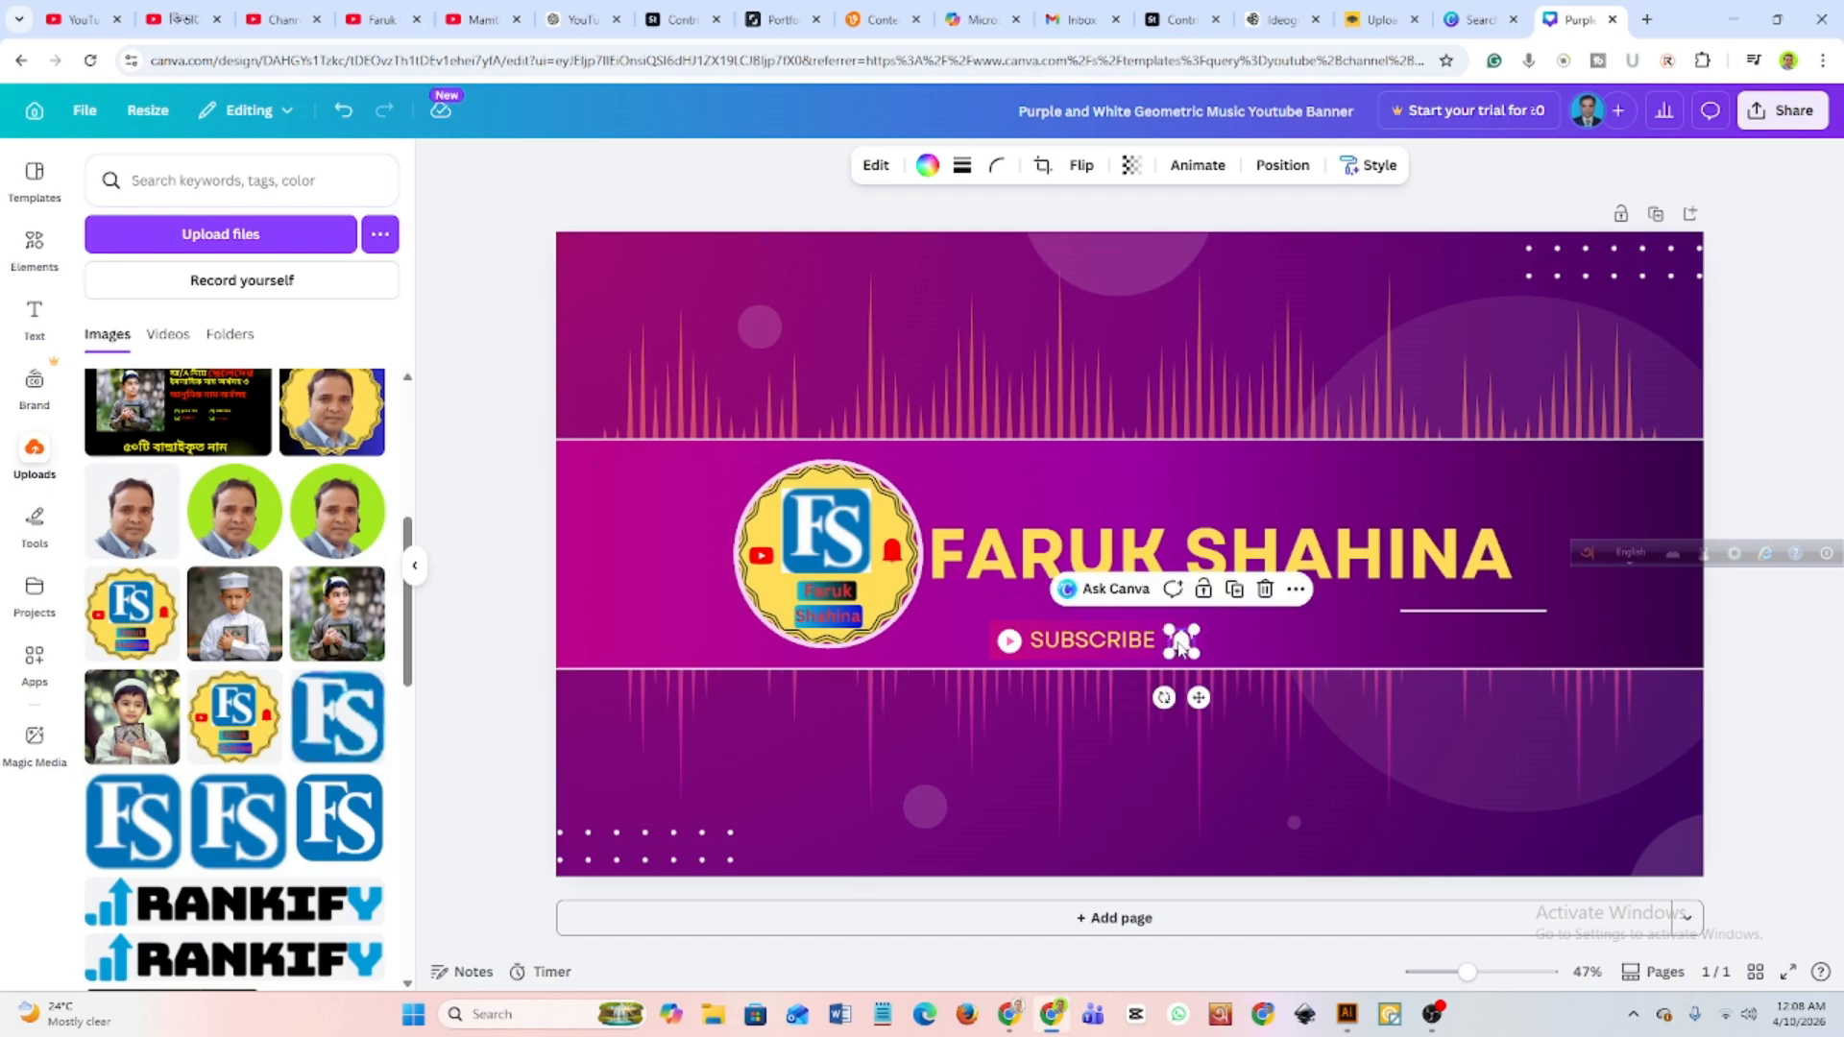
{"action": "left_click", "coordinate": [1264, 653]}
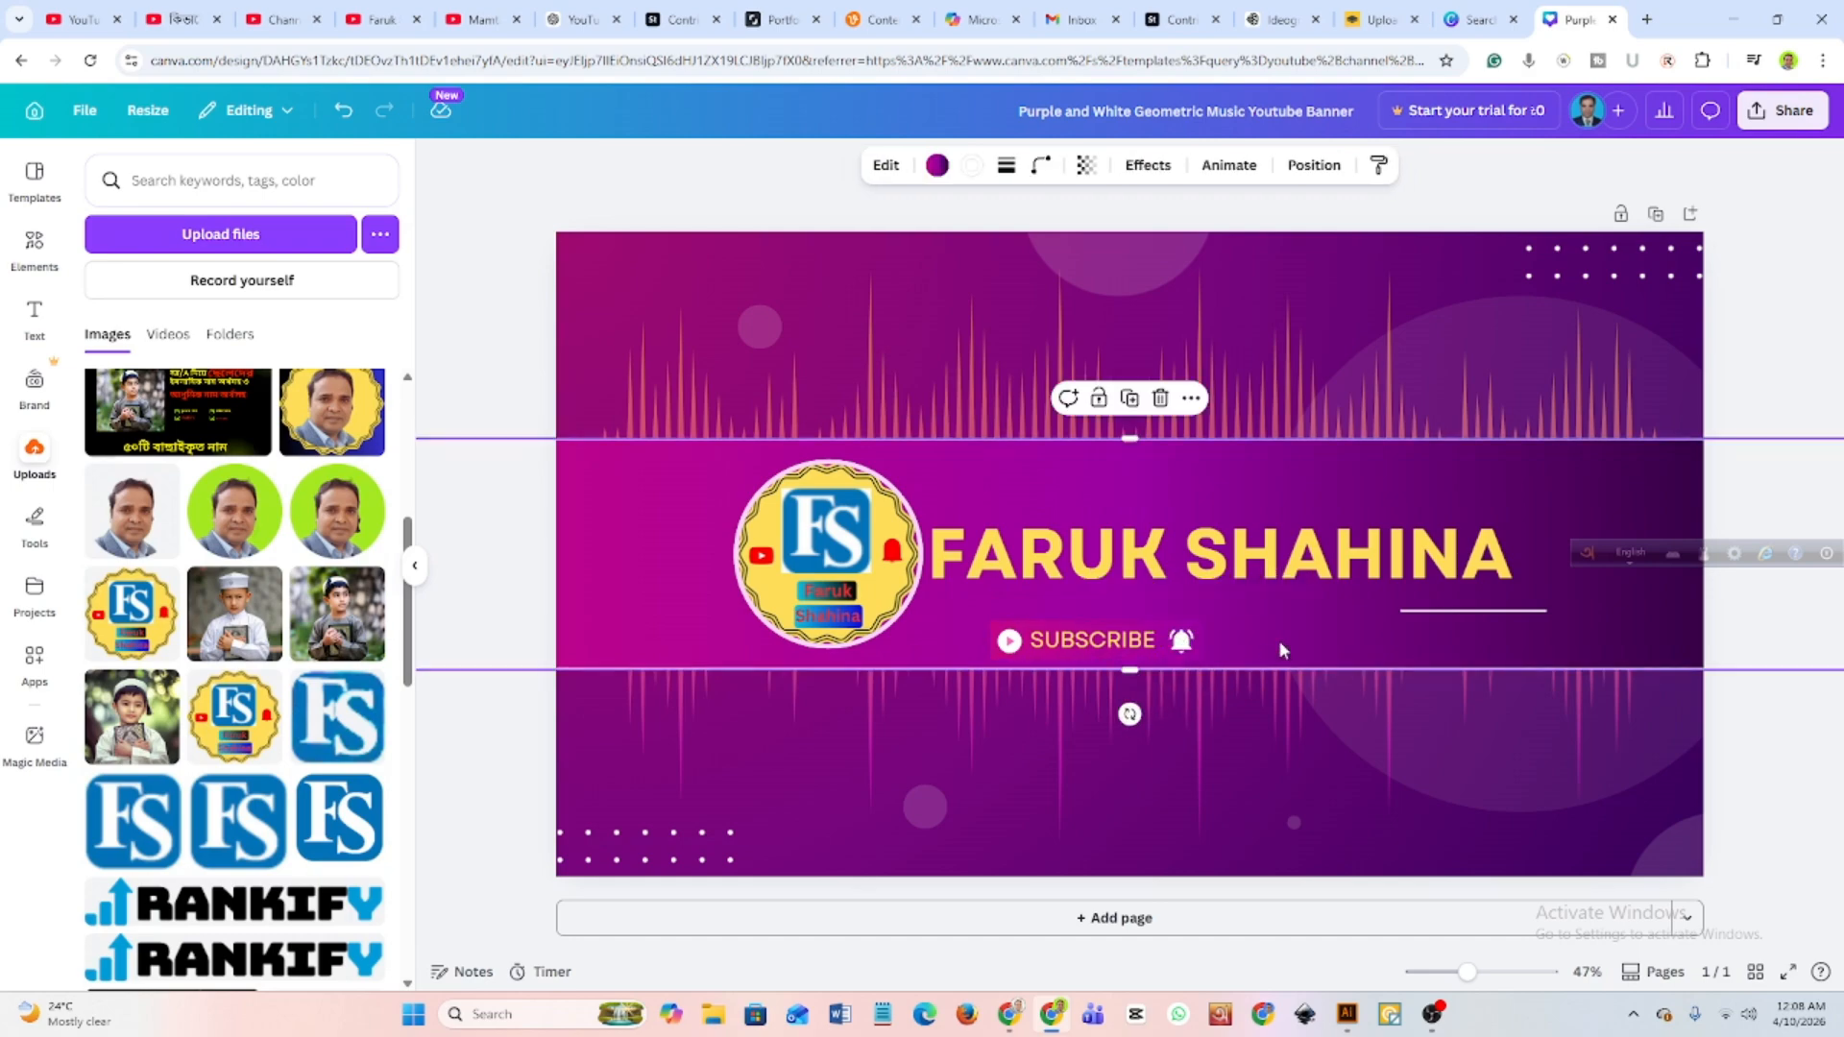
Delete the short white line beneath the end of the name heading and move the floating language bar above the banner.
{"action": "left_click", "coordinate": [1433, 611]}
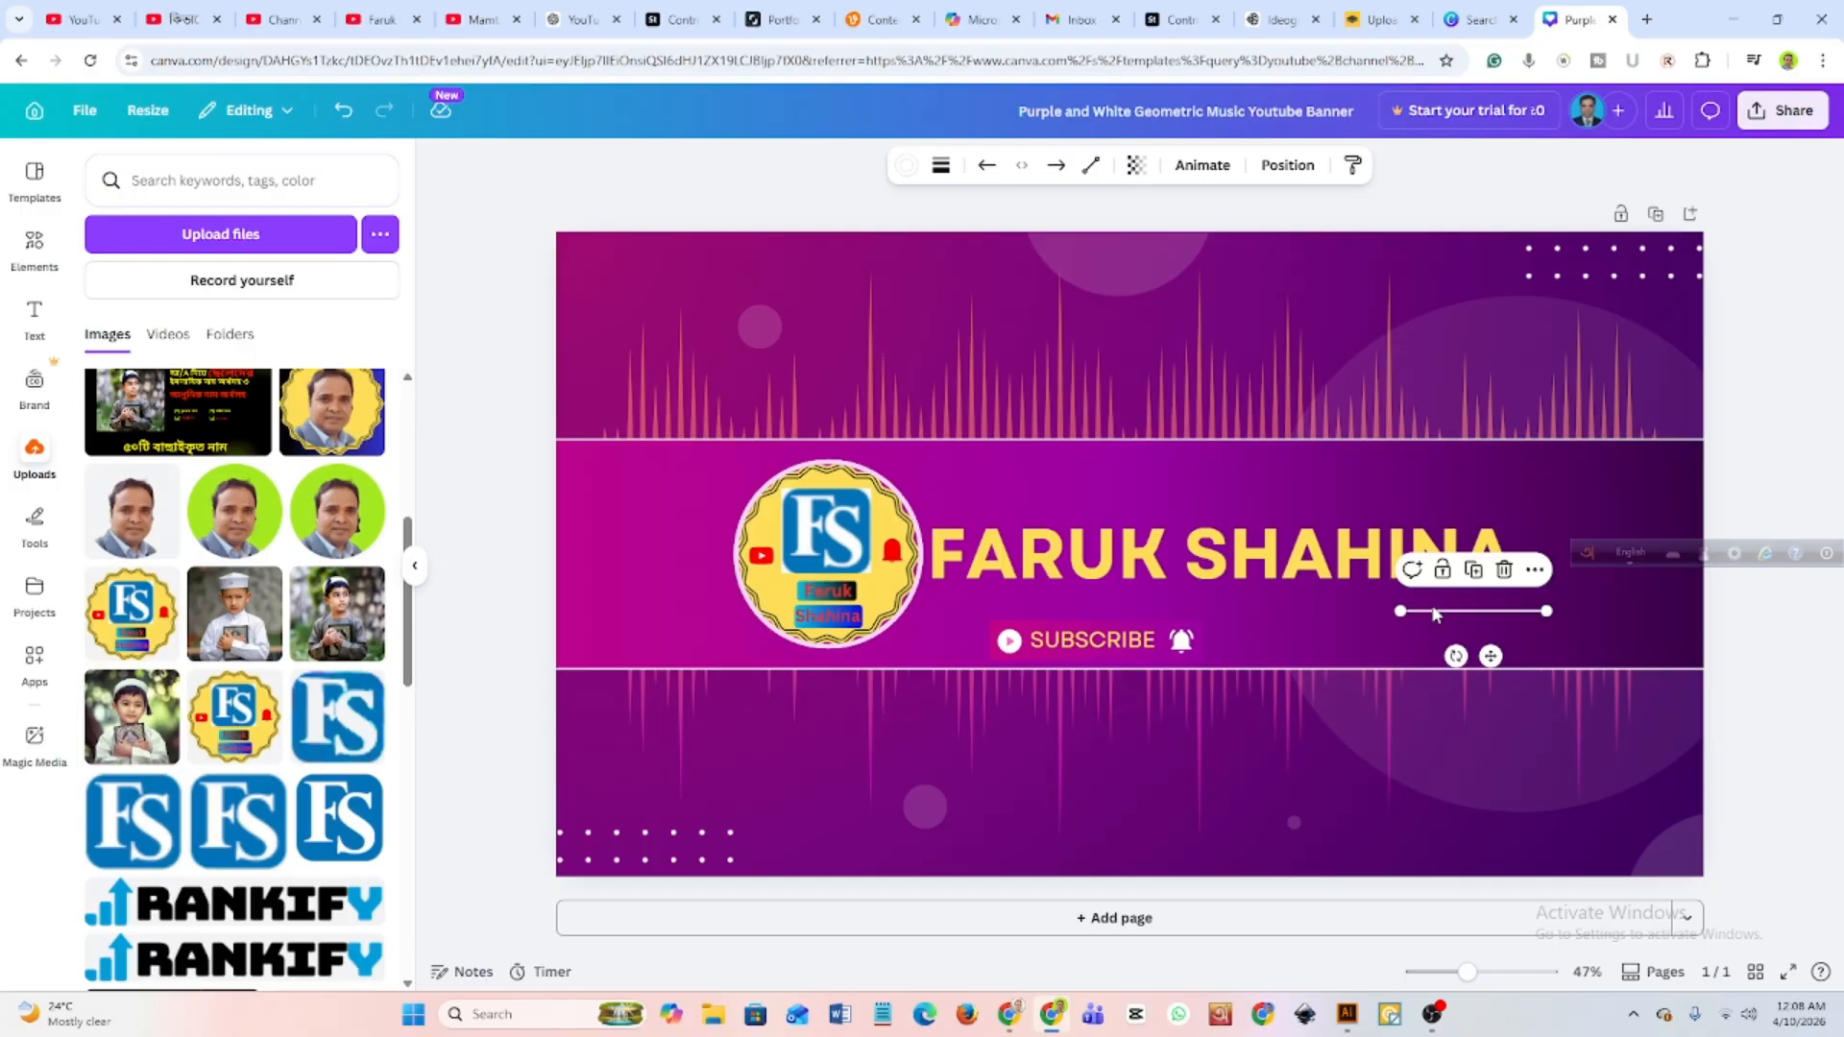
{"action": "left_click", "coordinate": [1506, 570]}
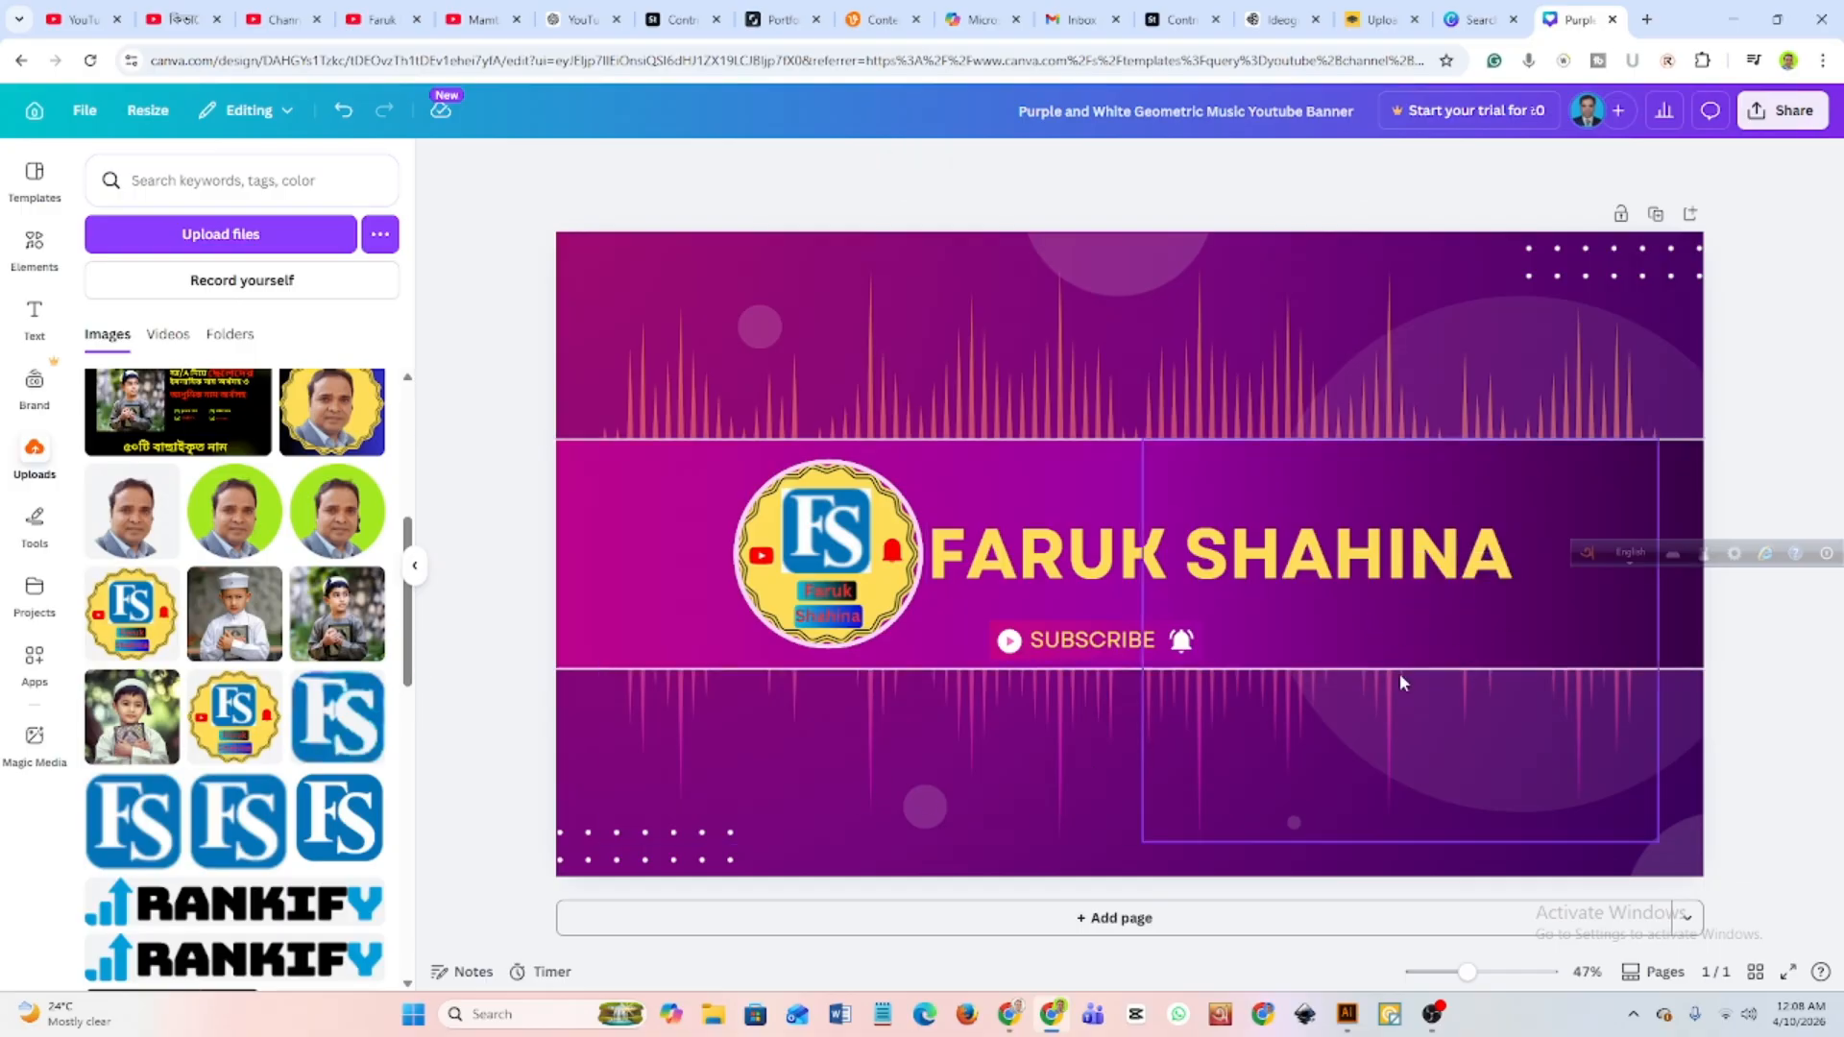
{"action": "left_click_drag", "start_coordinate": [1587, 555], "coordinate": [1369, 191]}
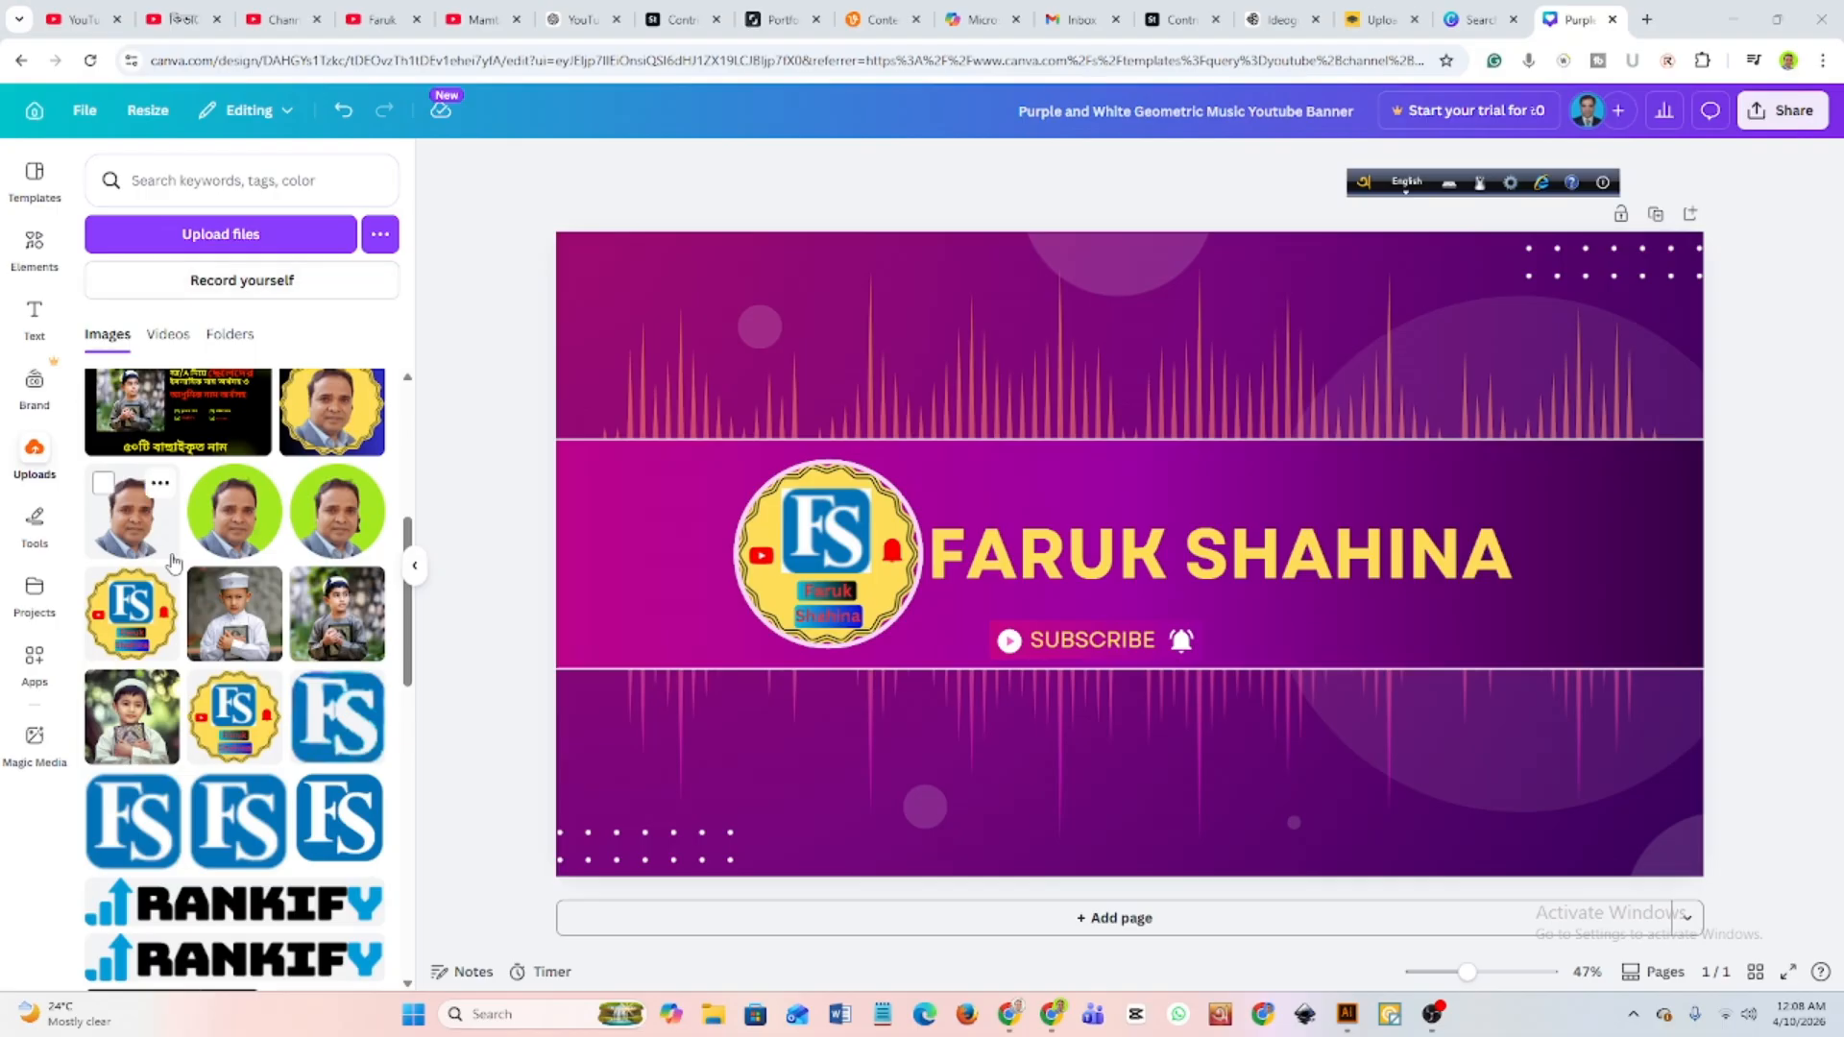
Search the design elements for "youtube logo".
{"action": "scroll", "coordinate": [173, 562], "scroll_direction": "down", "scroll_amount": 10}
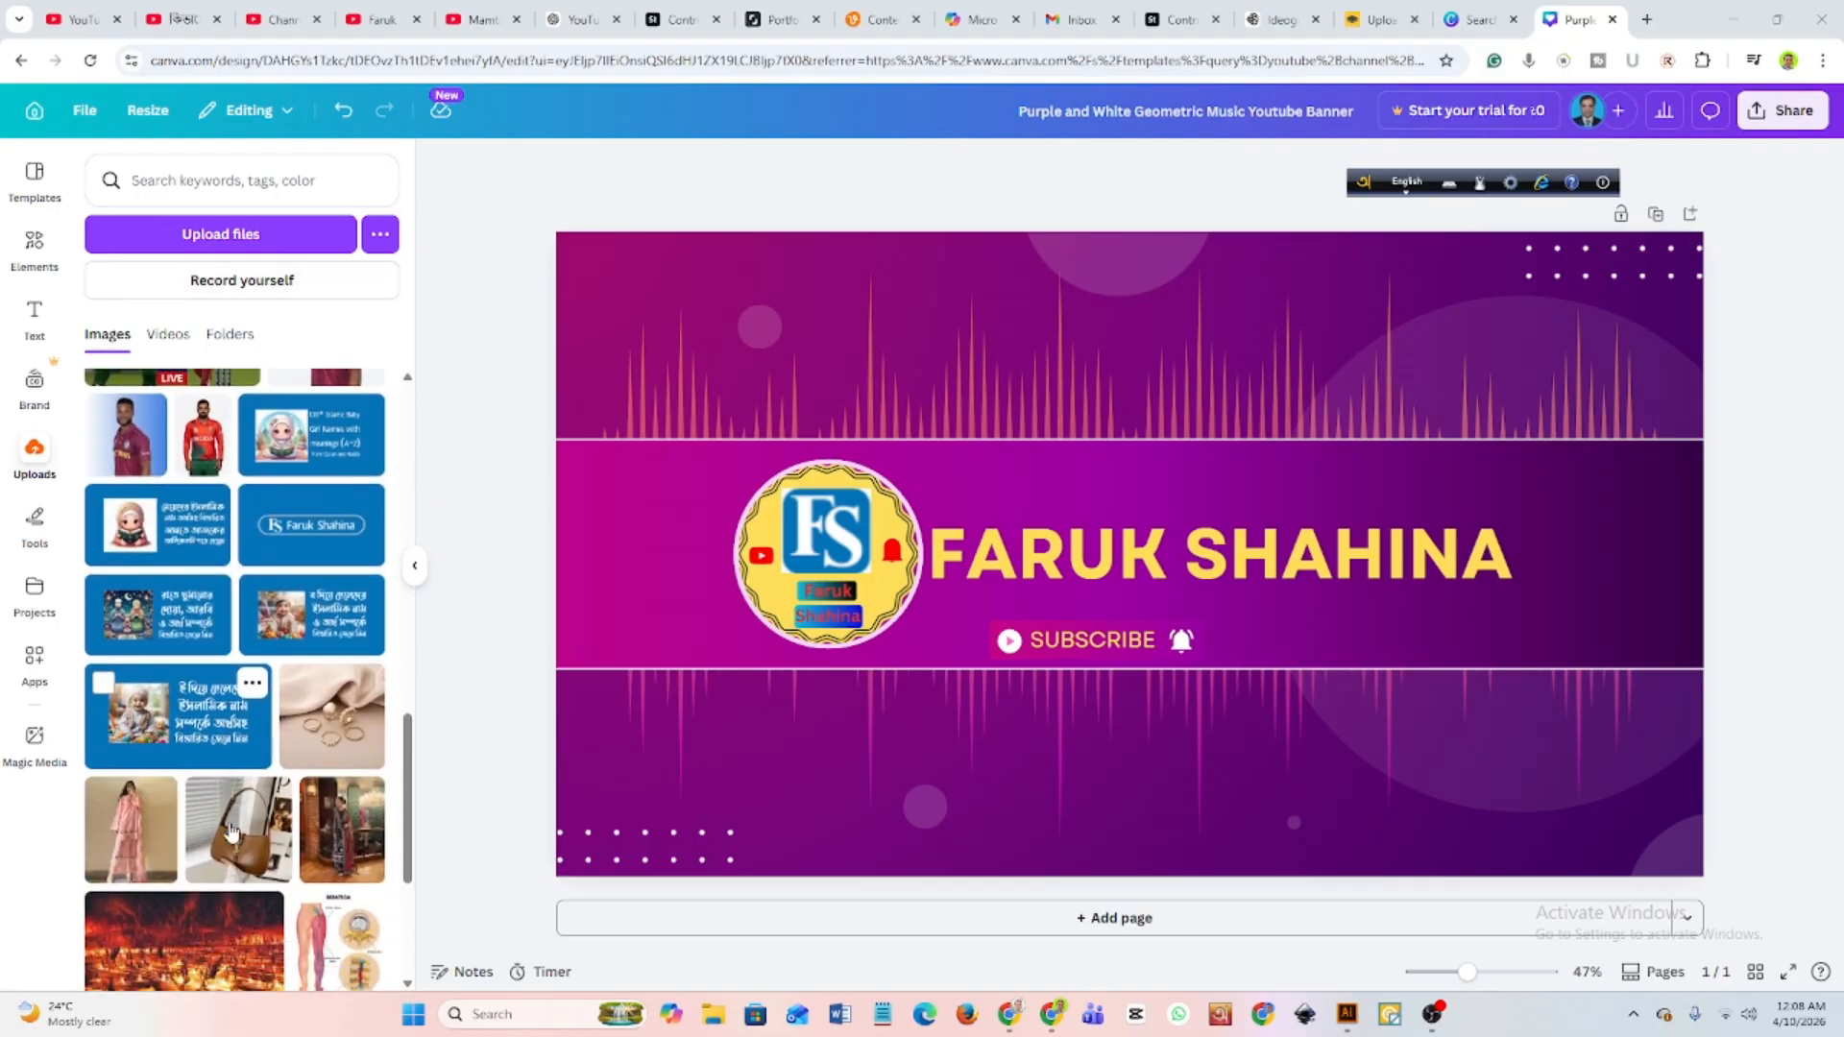
{"action": "scroll", "coordinate": [230, 832], "scroll_direction": "up", "scroll_amount": 10}
{"action": "left_click", "coordinate": [35, 244]}
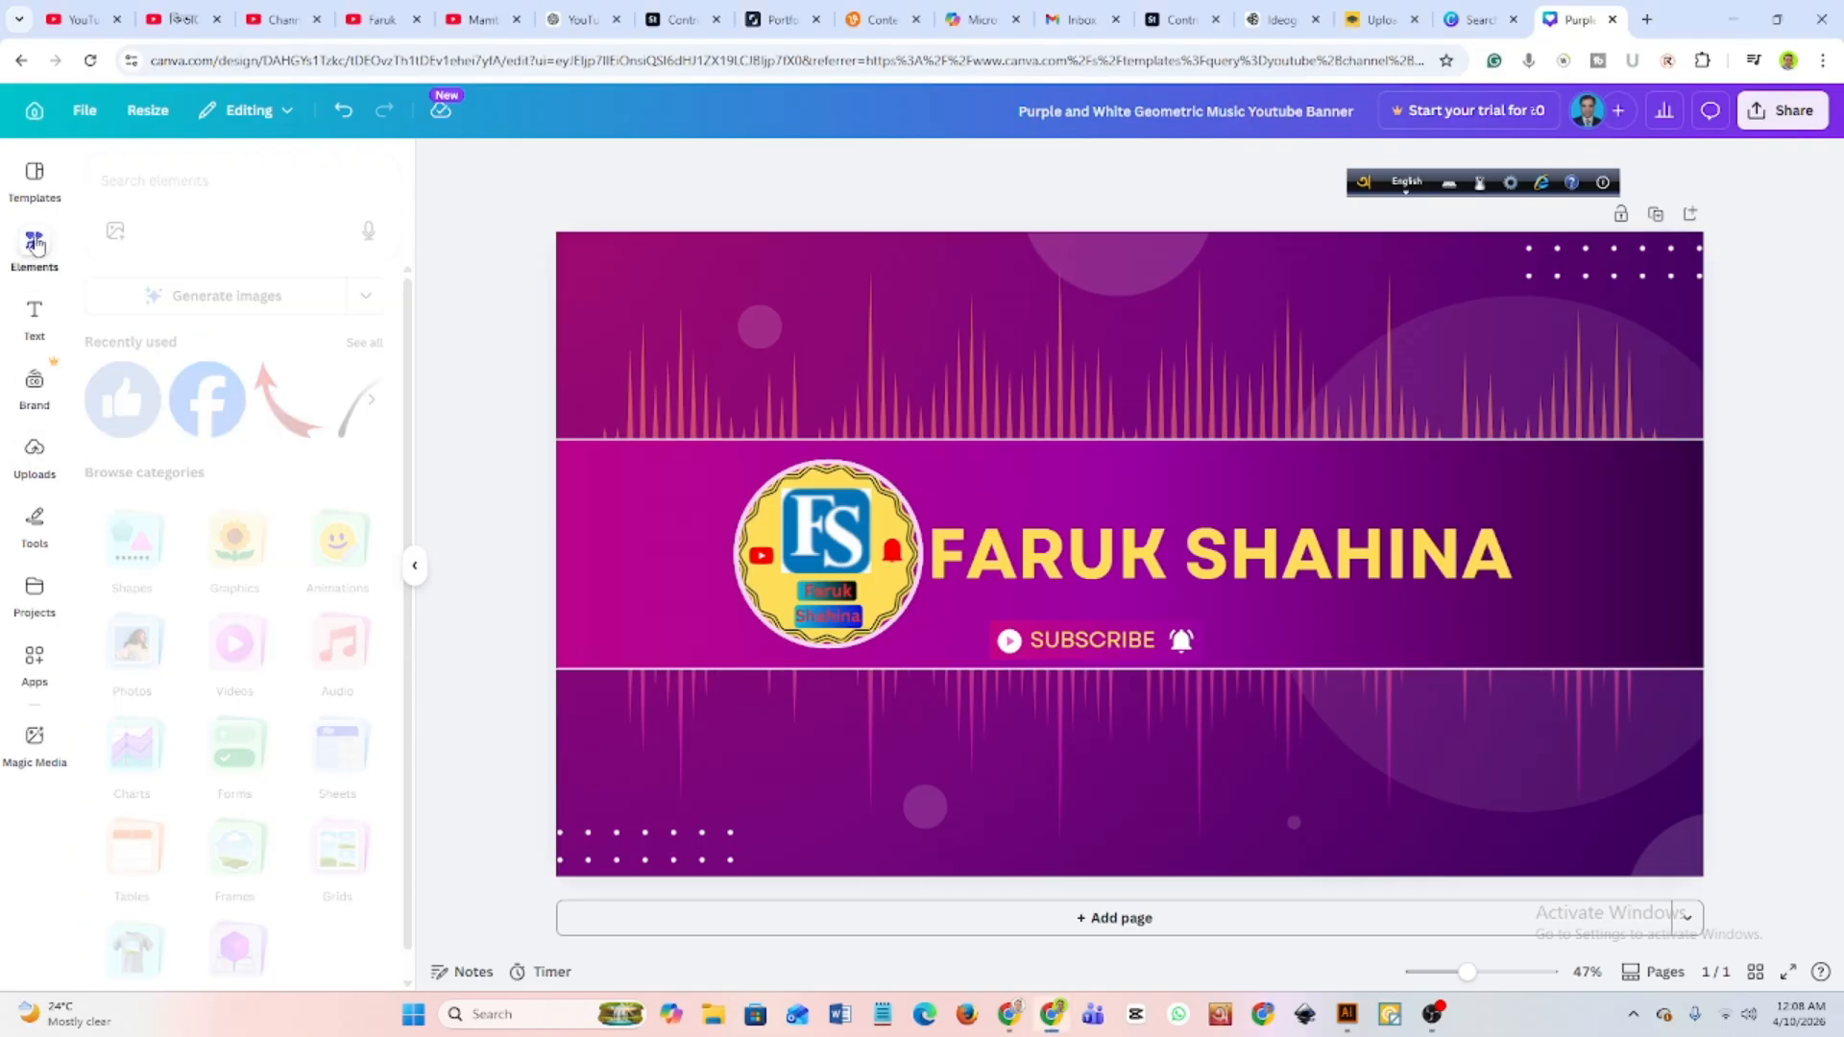
{"action": "left_click", "coordinate": [166, 190]}
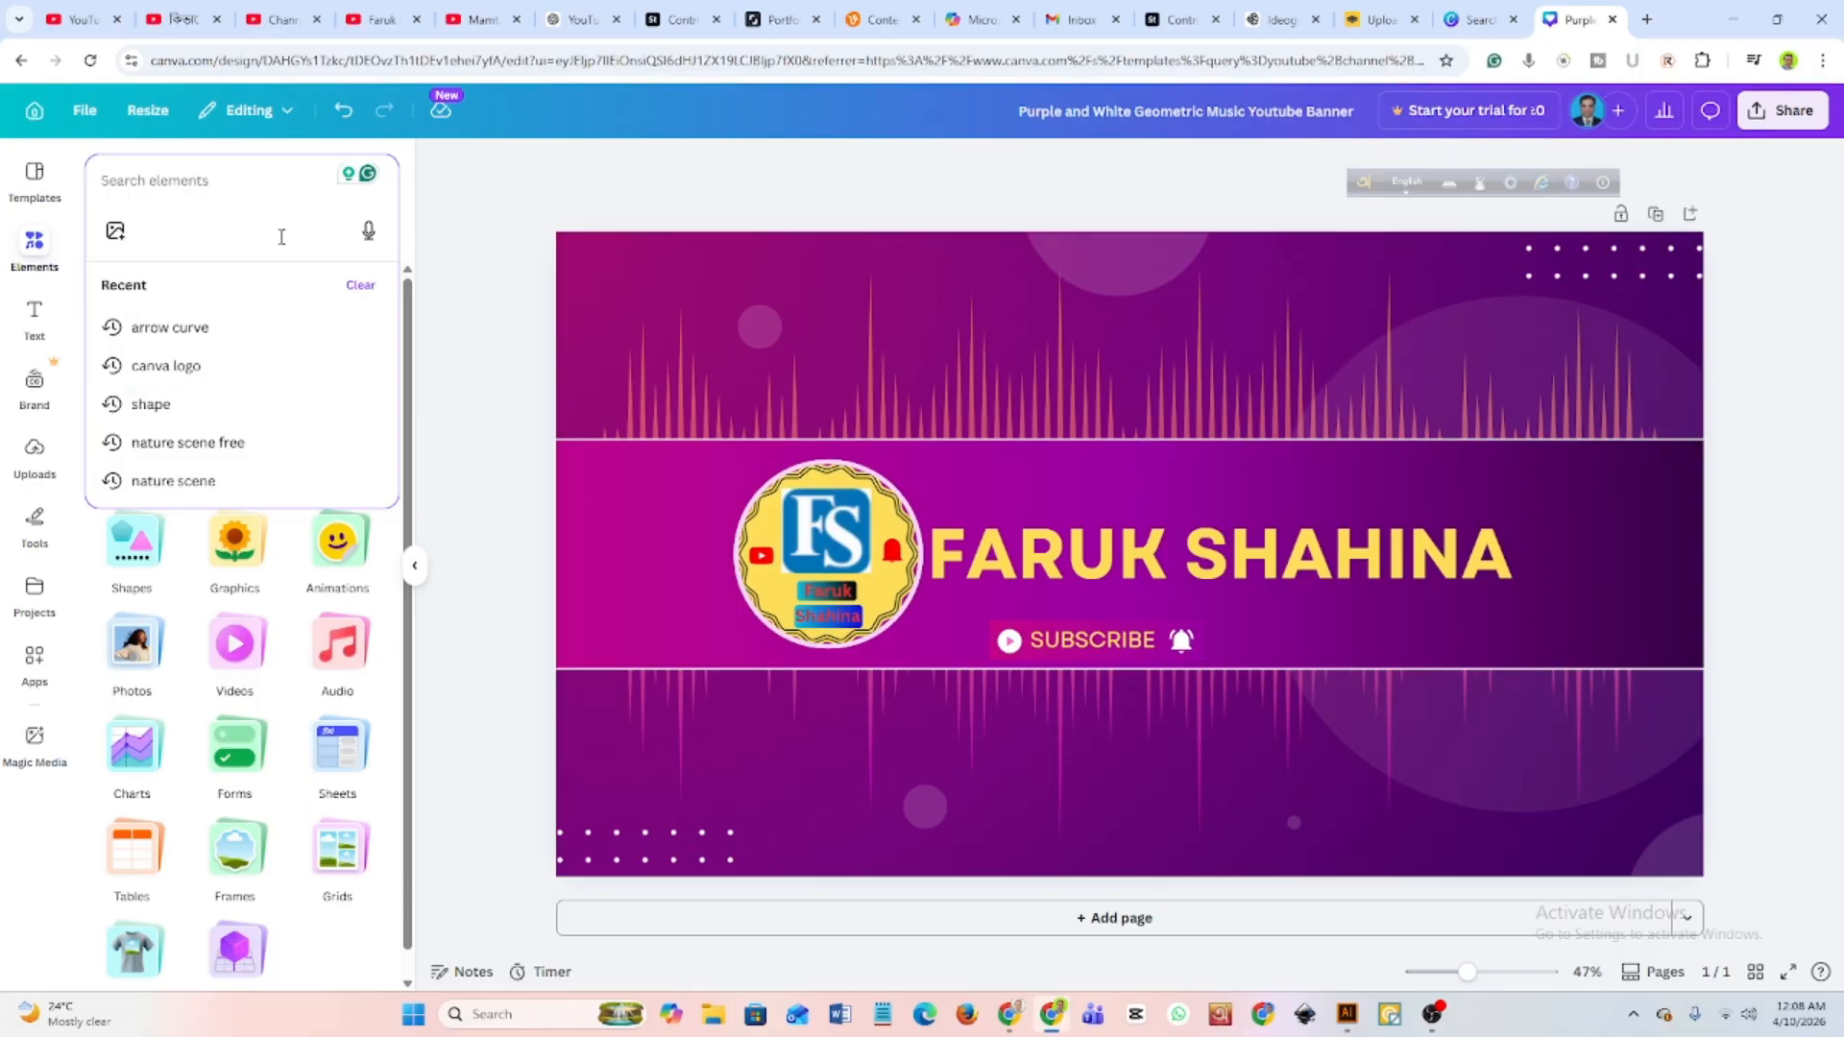
{"action": "type", "text": "youtu"}
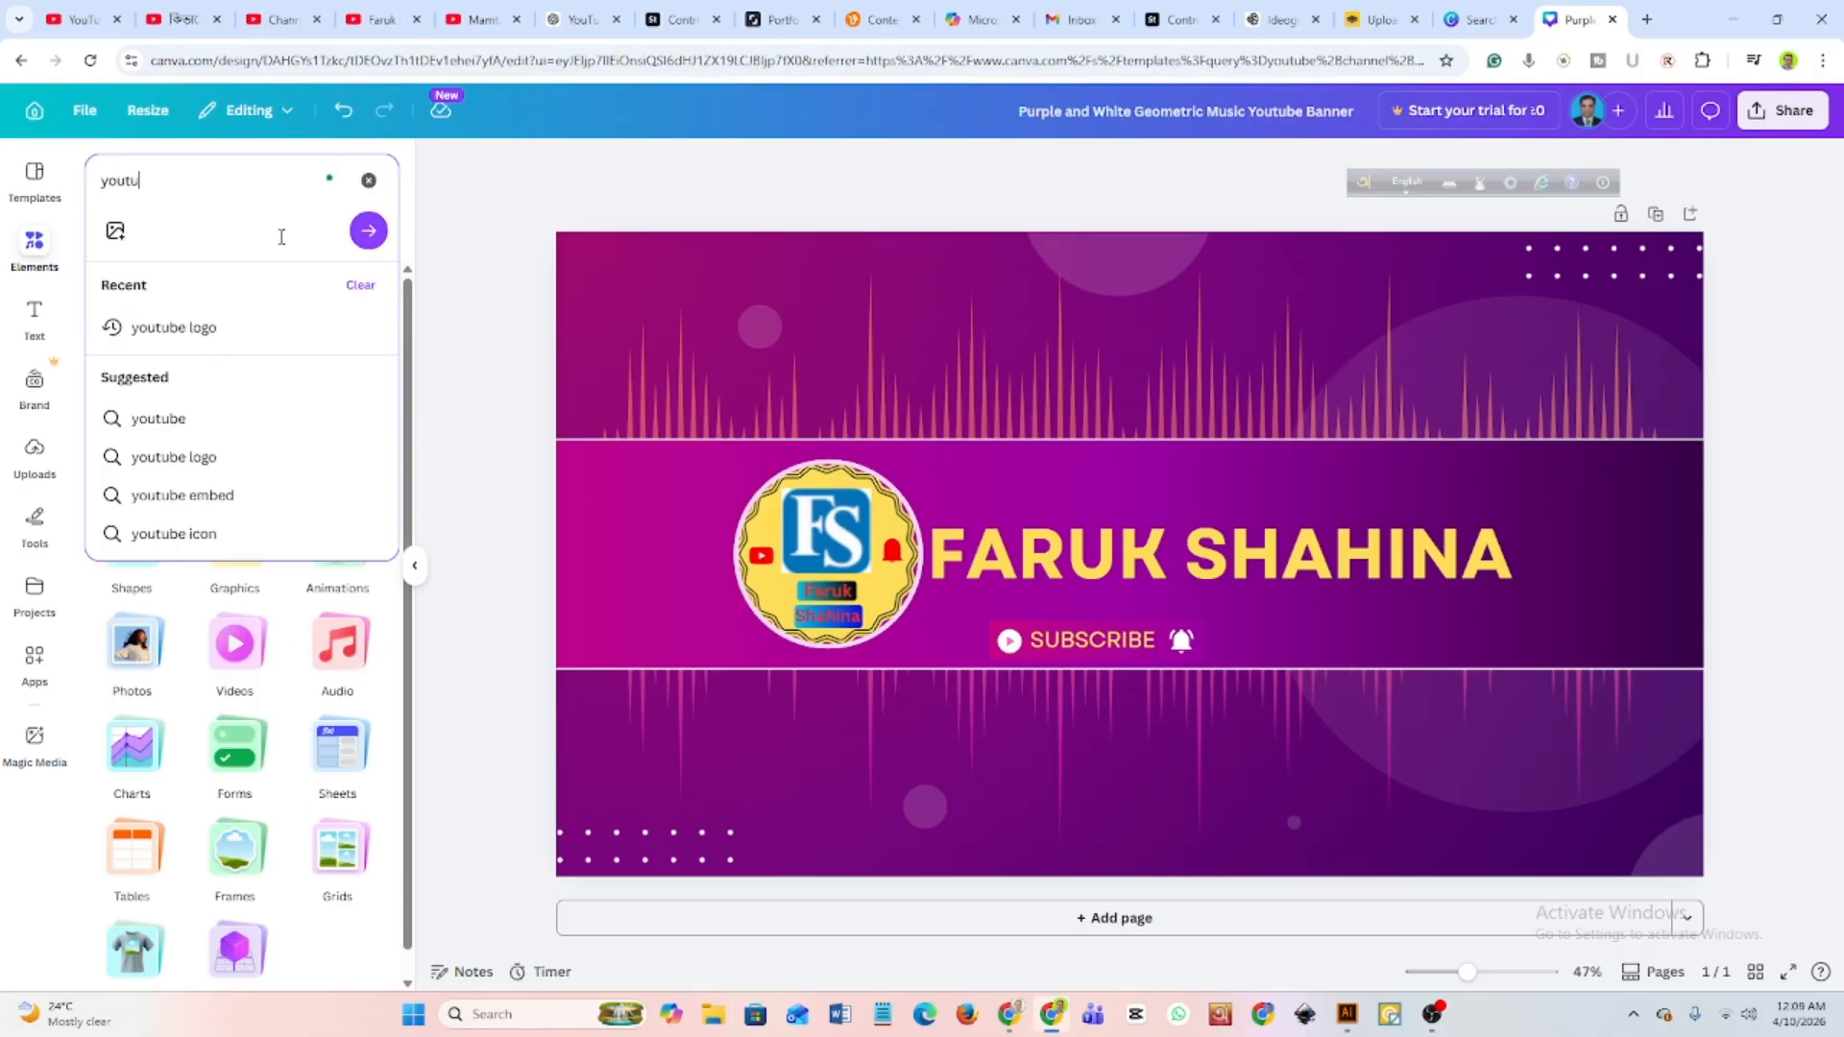
{"action": "type", "text": "be"}
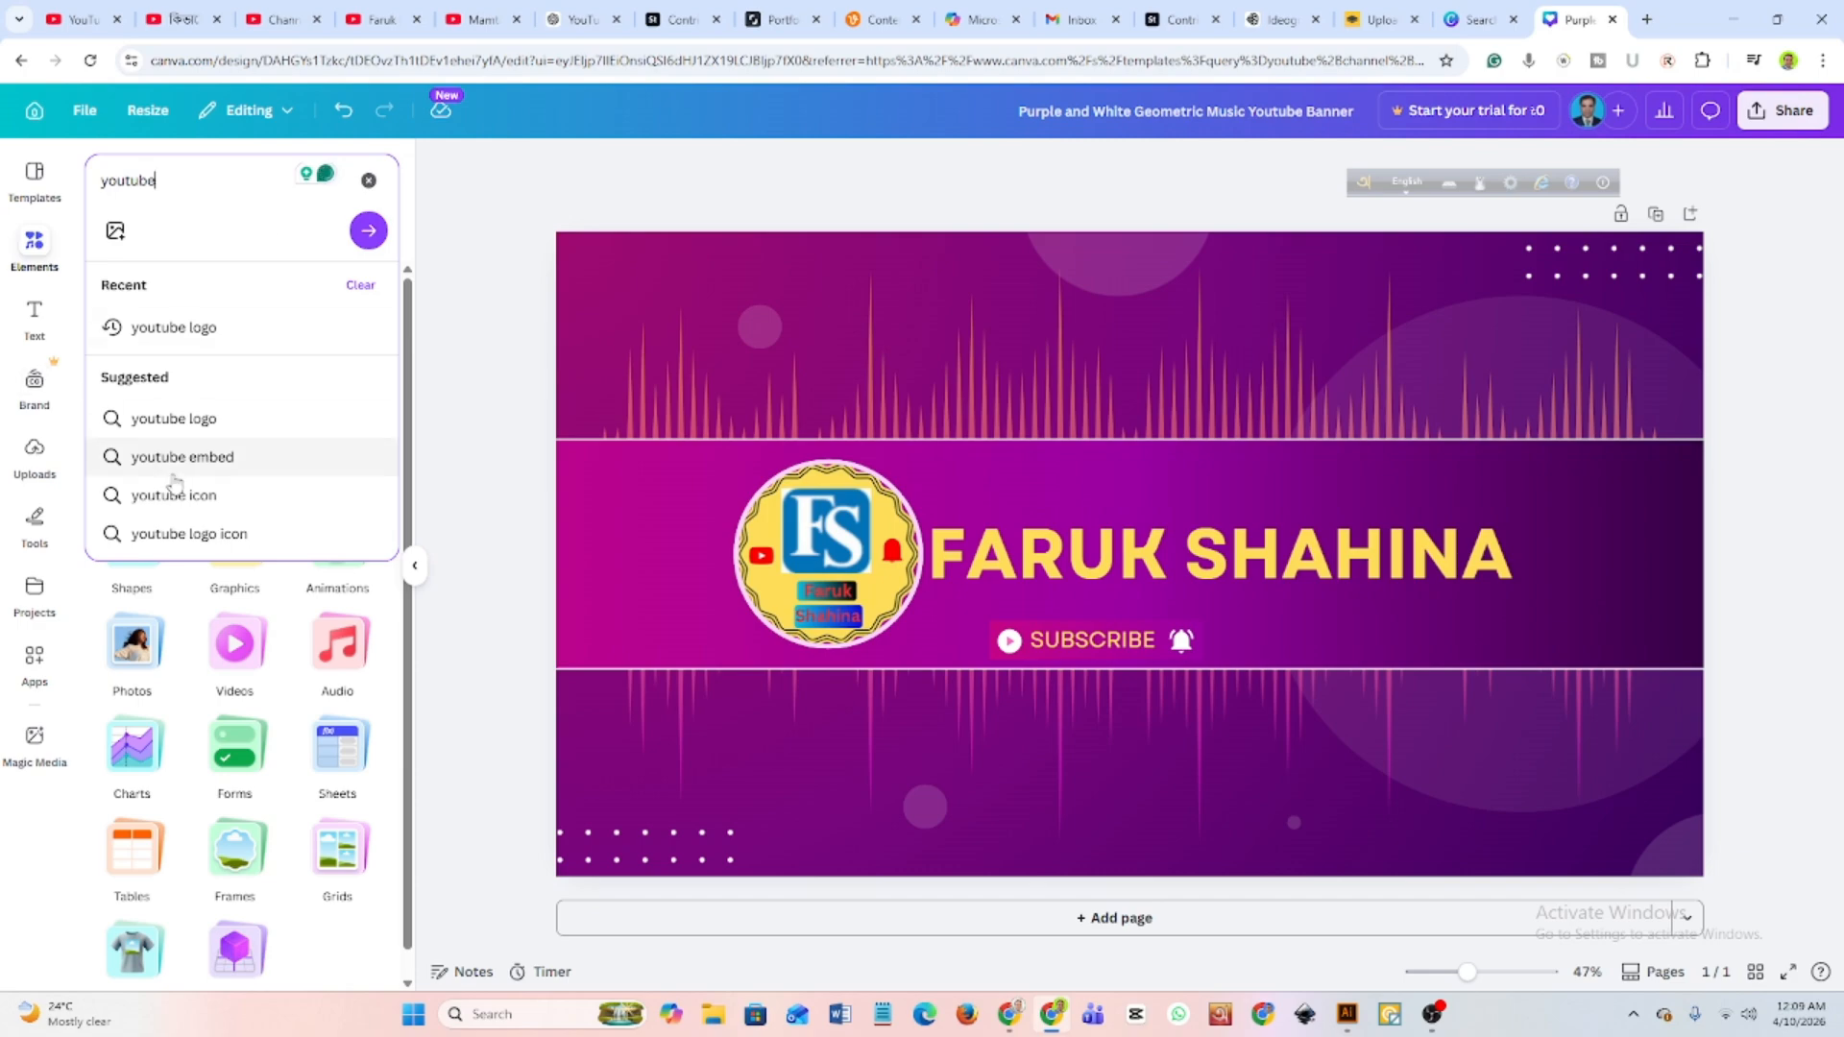
{"action": "left_click", "coordinate": [173, 419]}
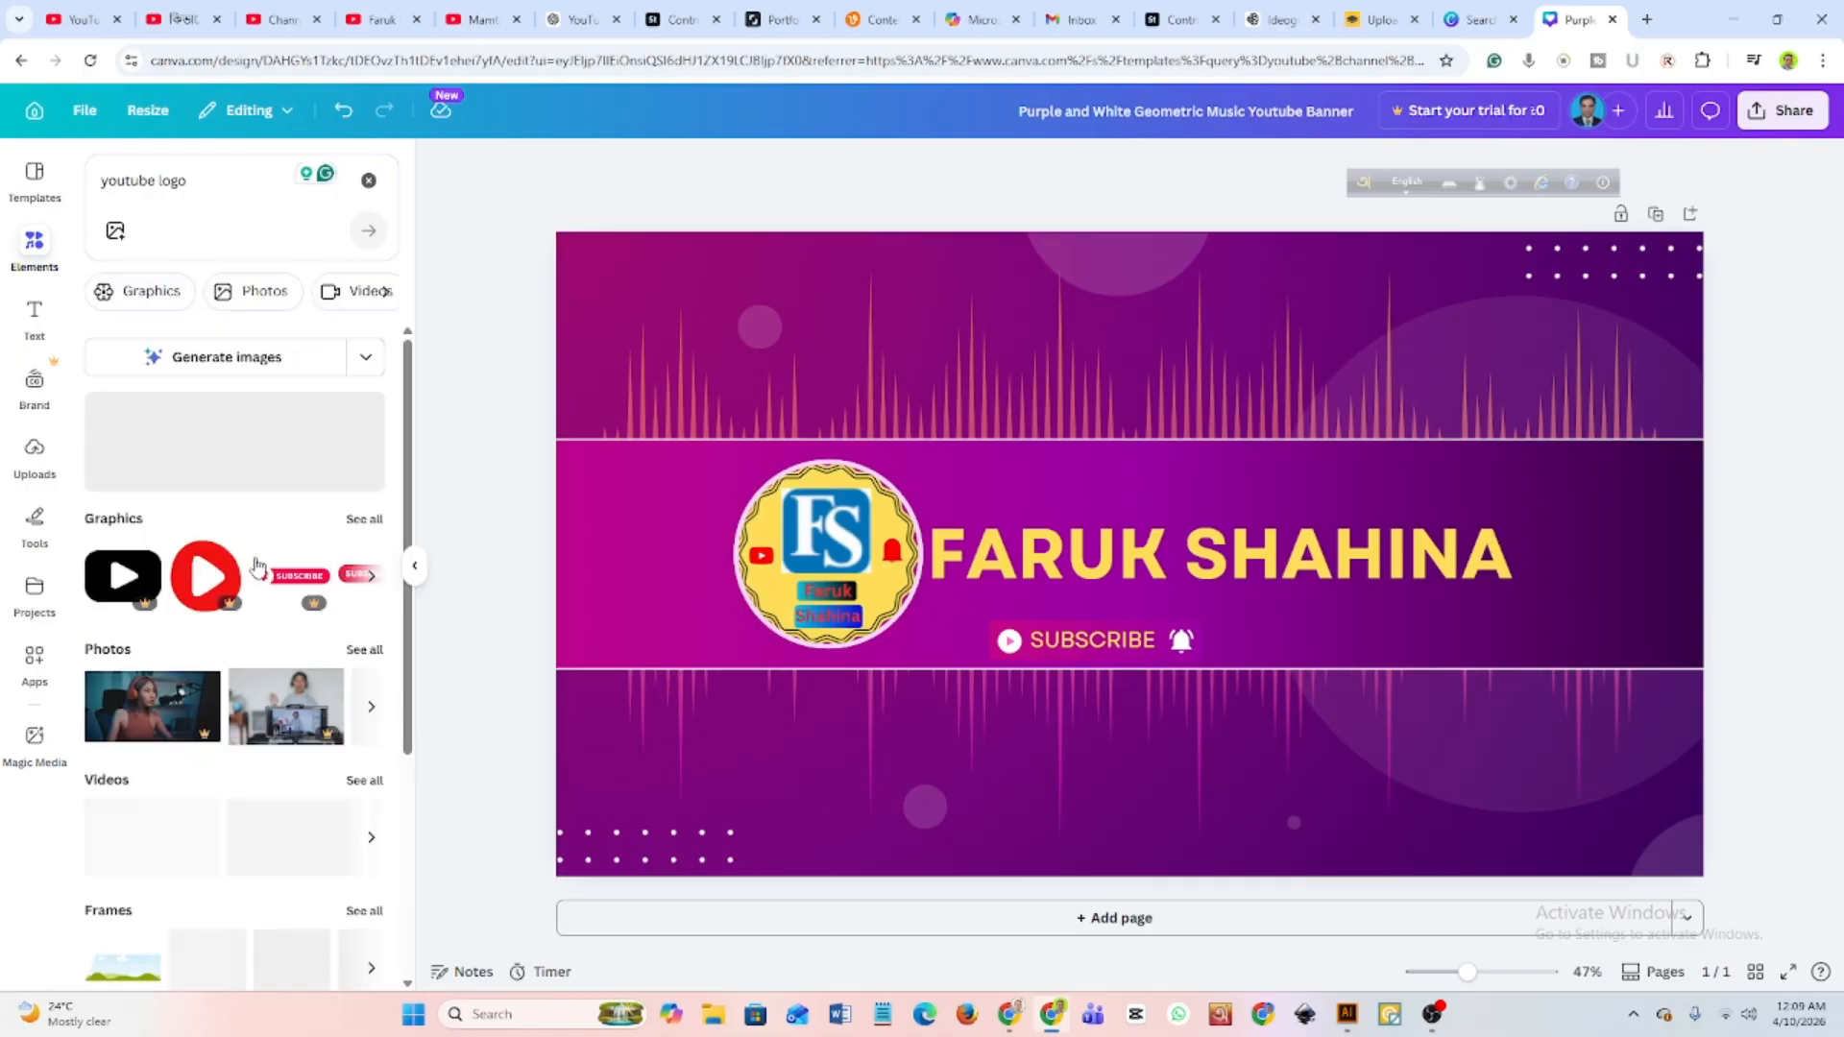
Browse all graphics results for the YouTube logo and add the red rounded play-button logo to the banner.
{"action": "scroll", "coordinate": [258, 567], "scroll_direction": "down", "scroll_amount": 3}
{"action": "scroll", "coordinate": [257, 567], "scroll_direction": "up", "scroll_amount": 2}
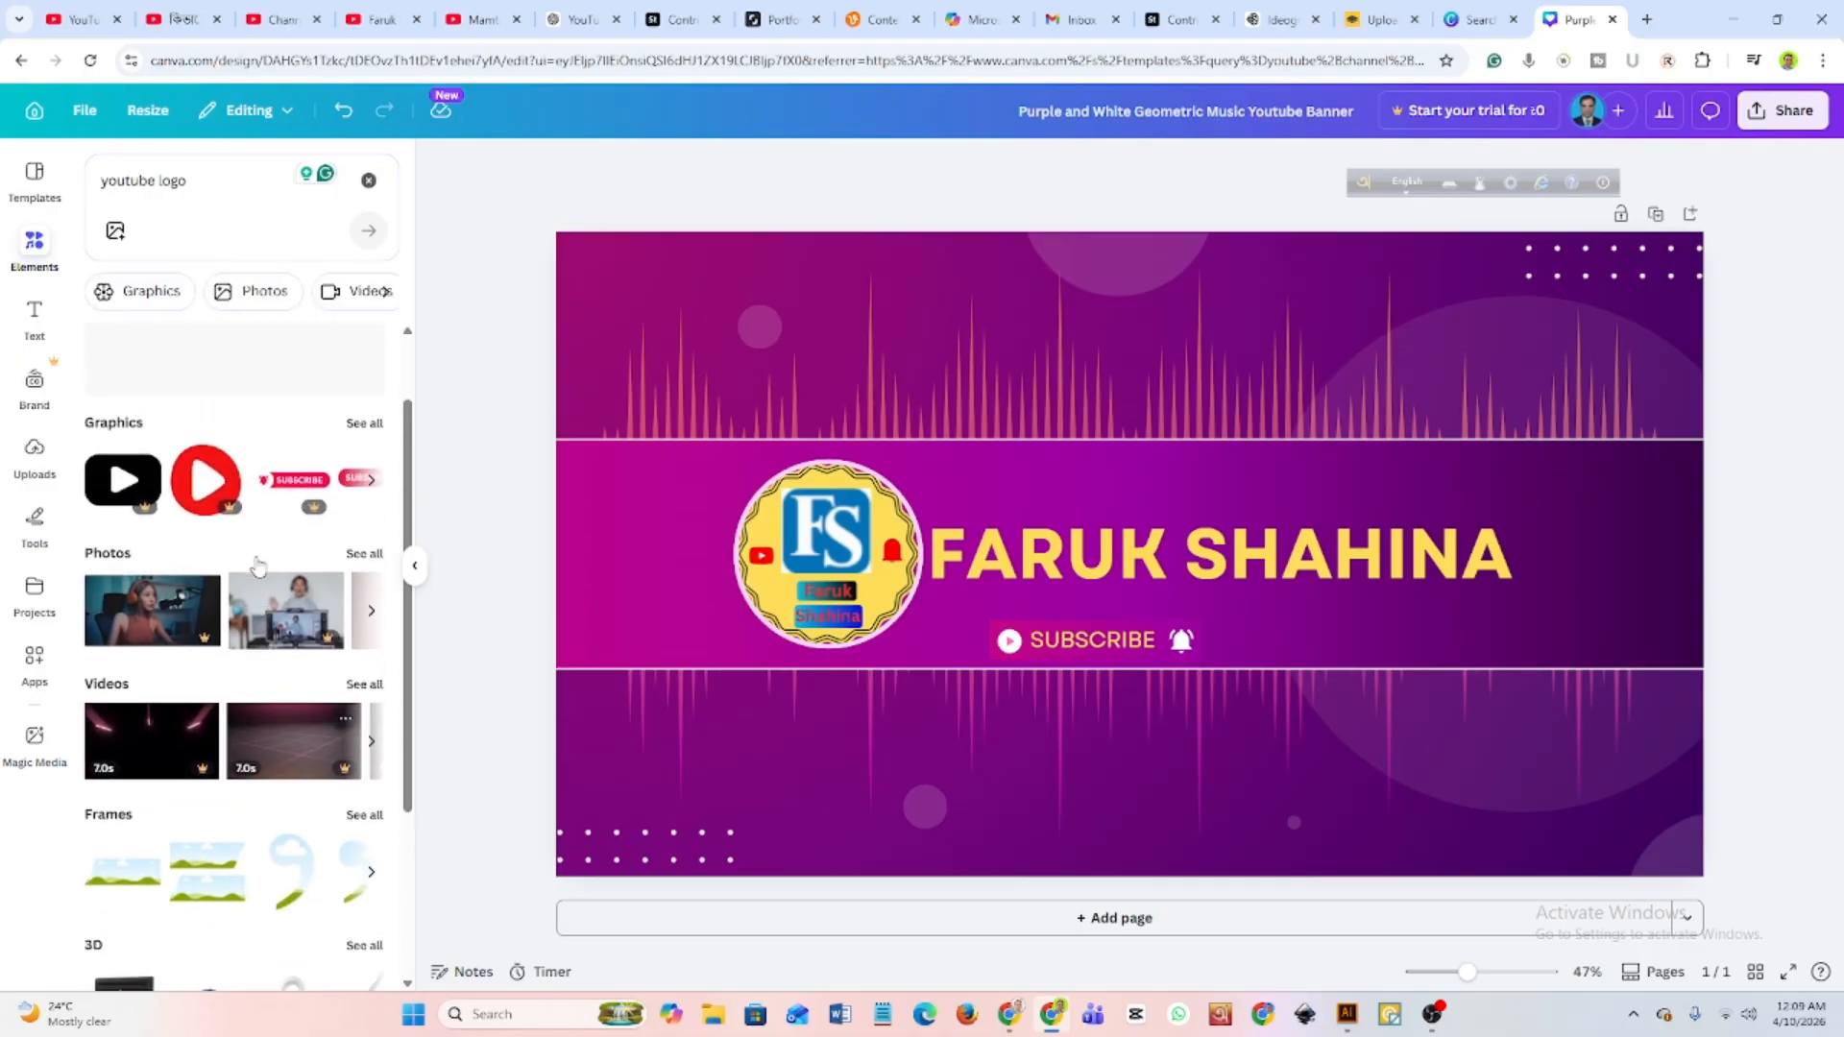
{"action": "left_click", "coordinate": [368, 427]}
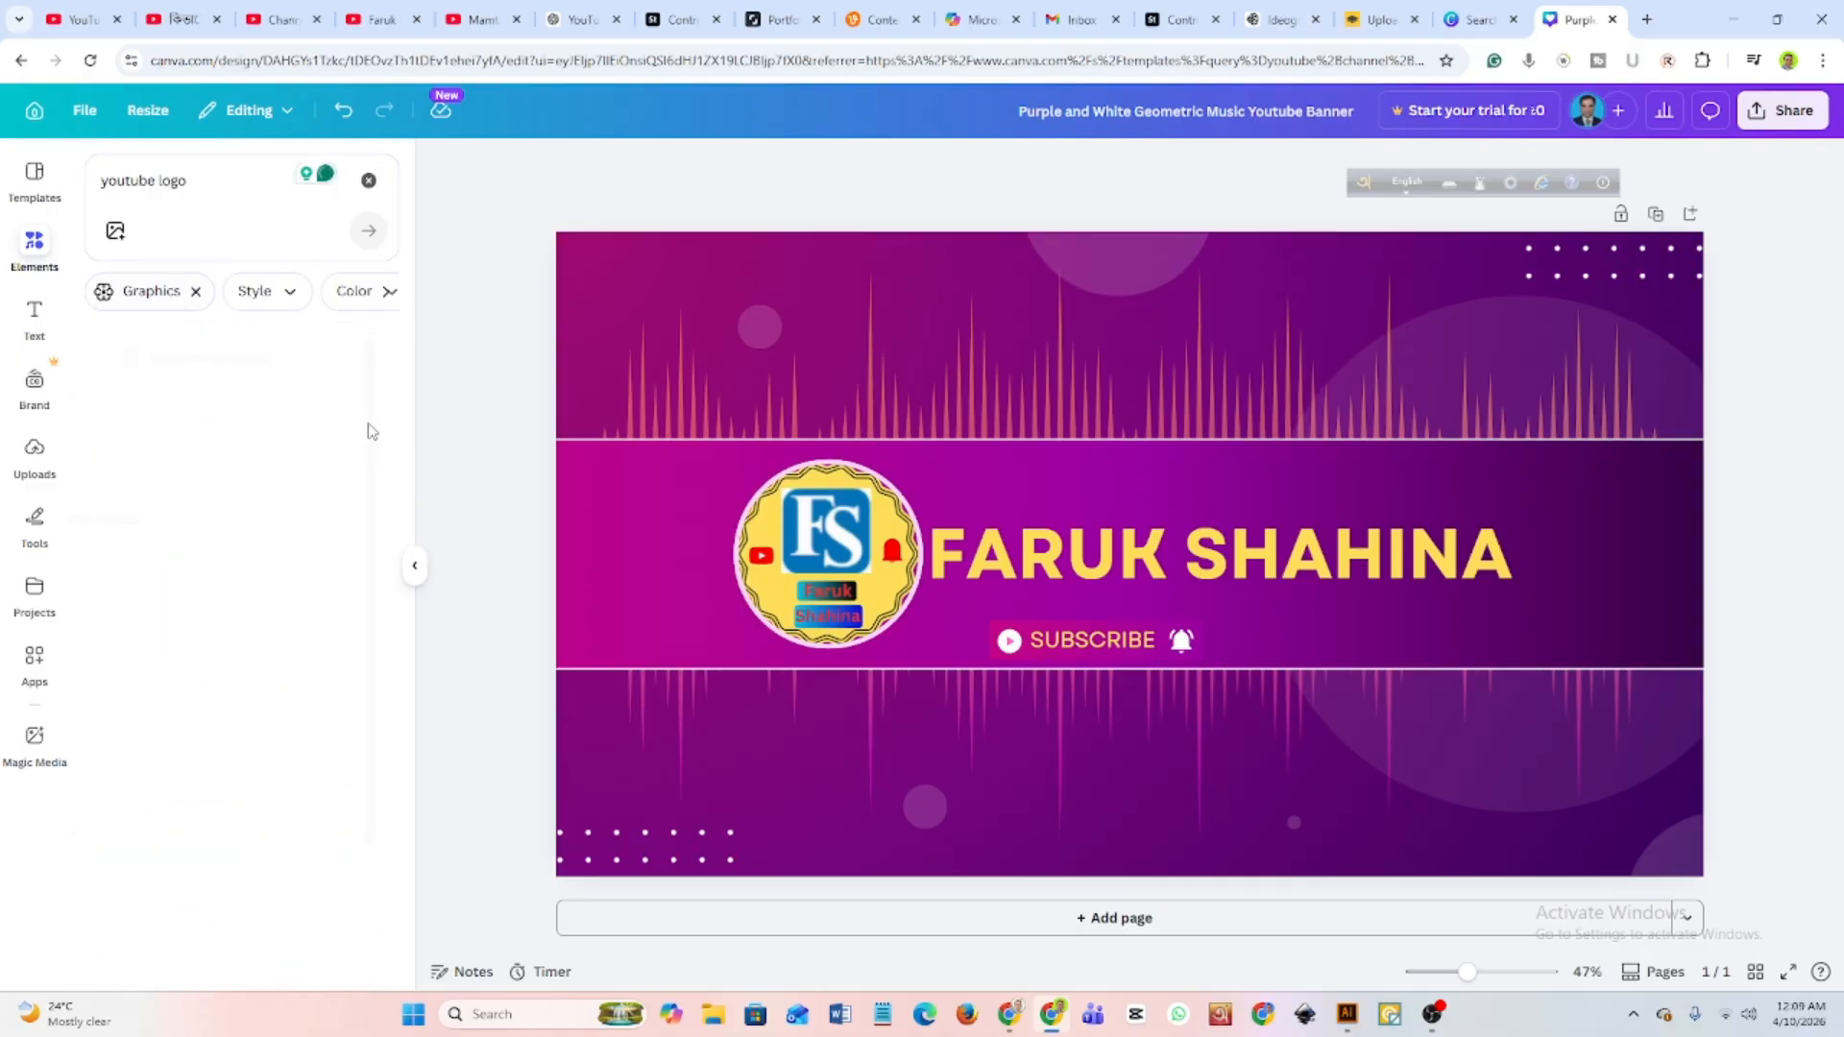
{"action": "scroll", "coordinate": [299, 601], "scroll_direction": "down", "scroll_amount": 3}
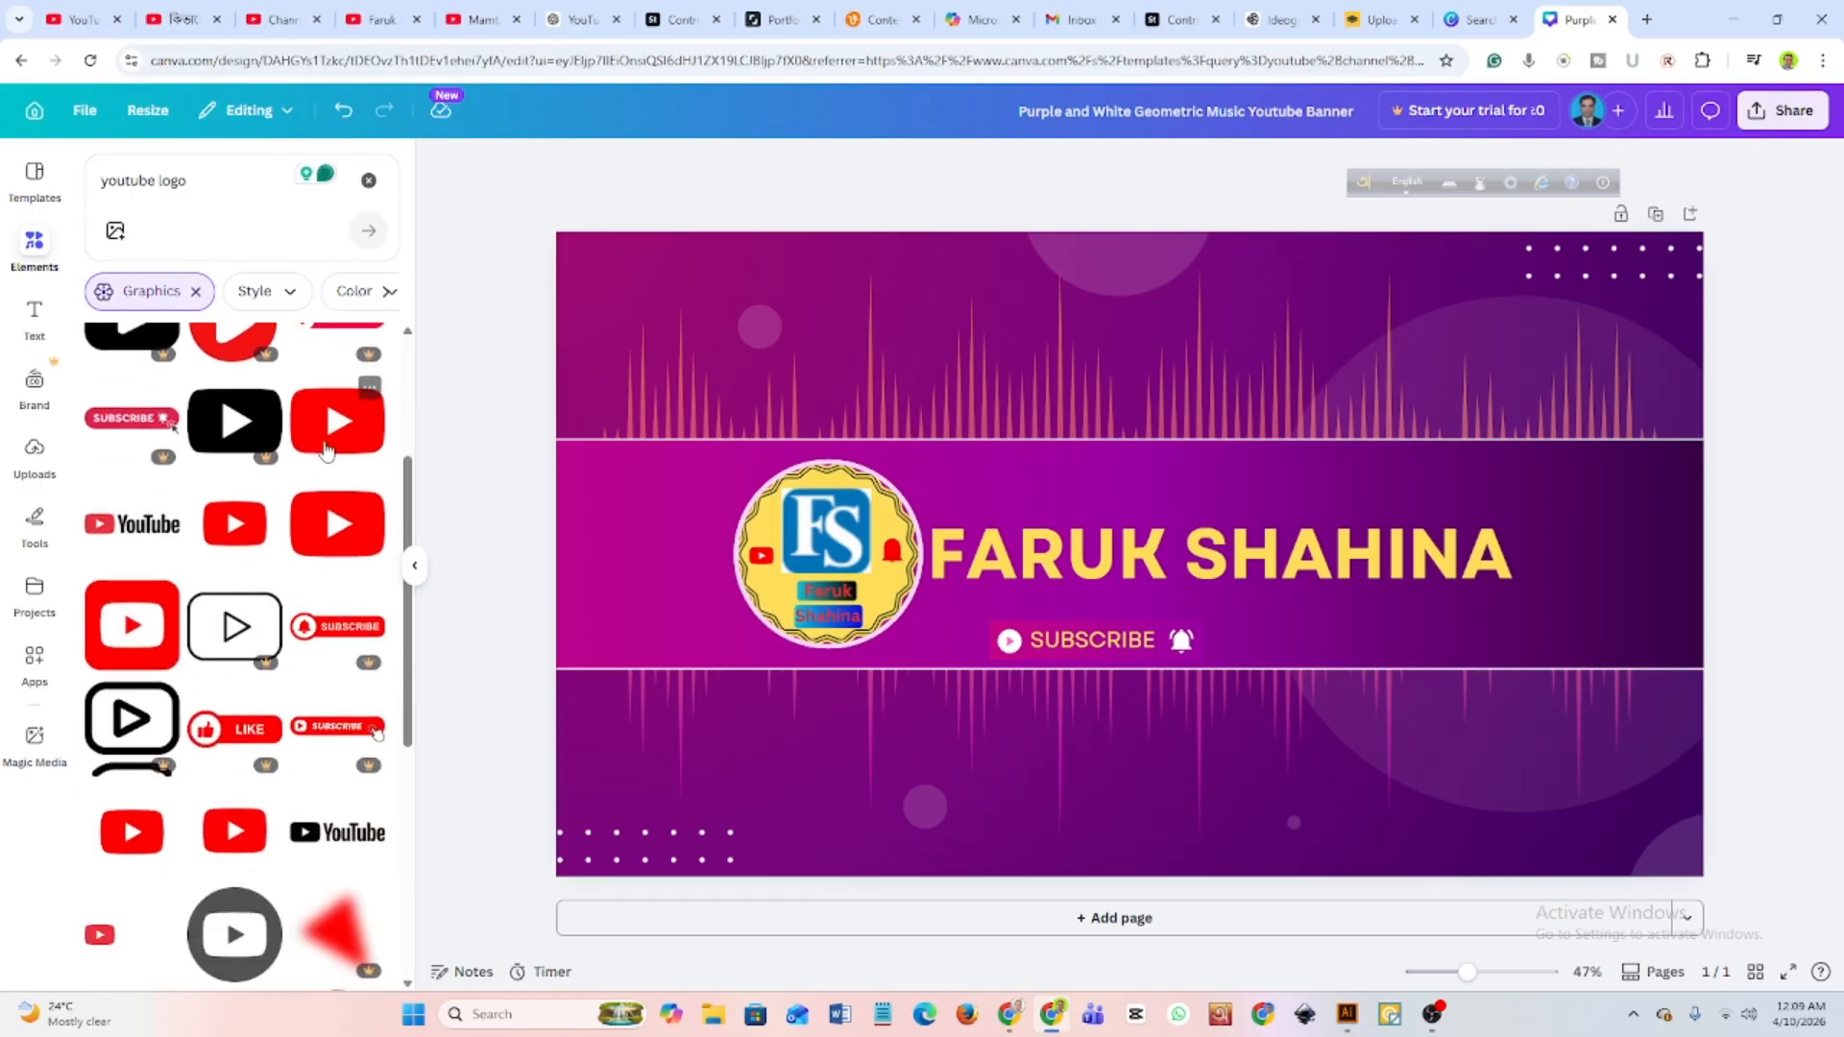
{"action": "scroll", "coordinate": [177, 574], "scroll_direction": "up", "scroll_amount": 2}
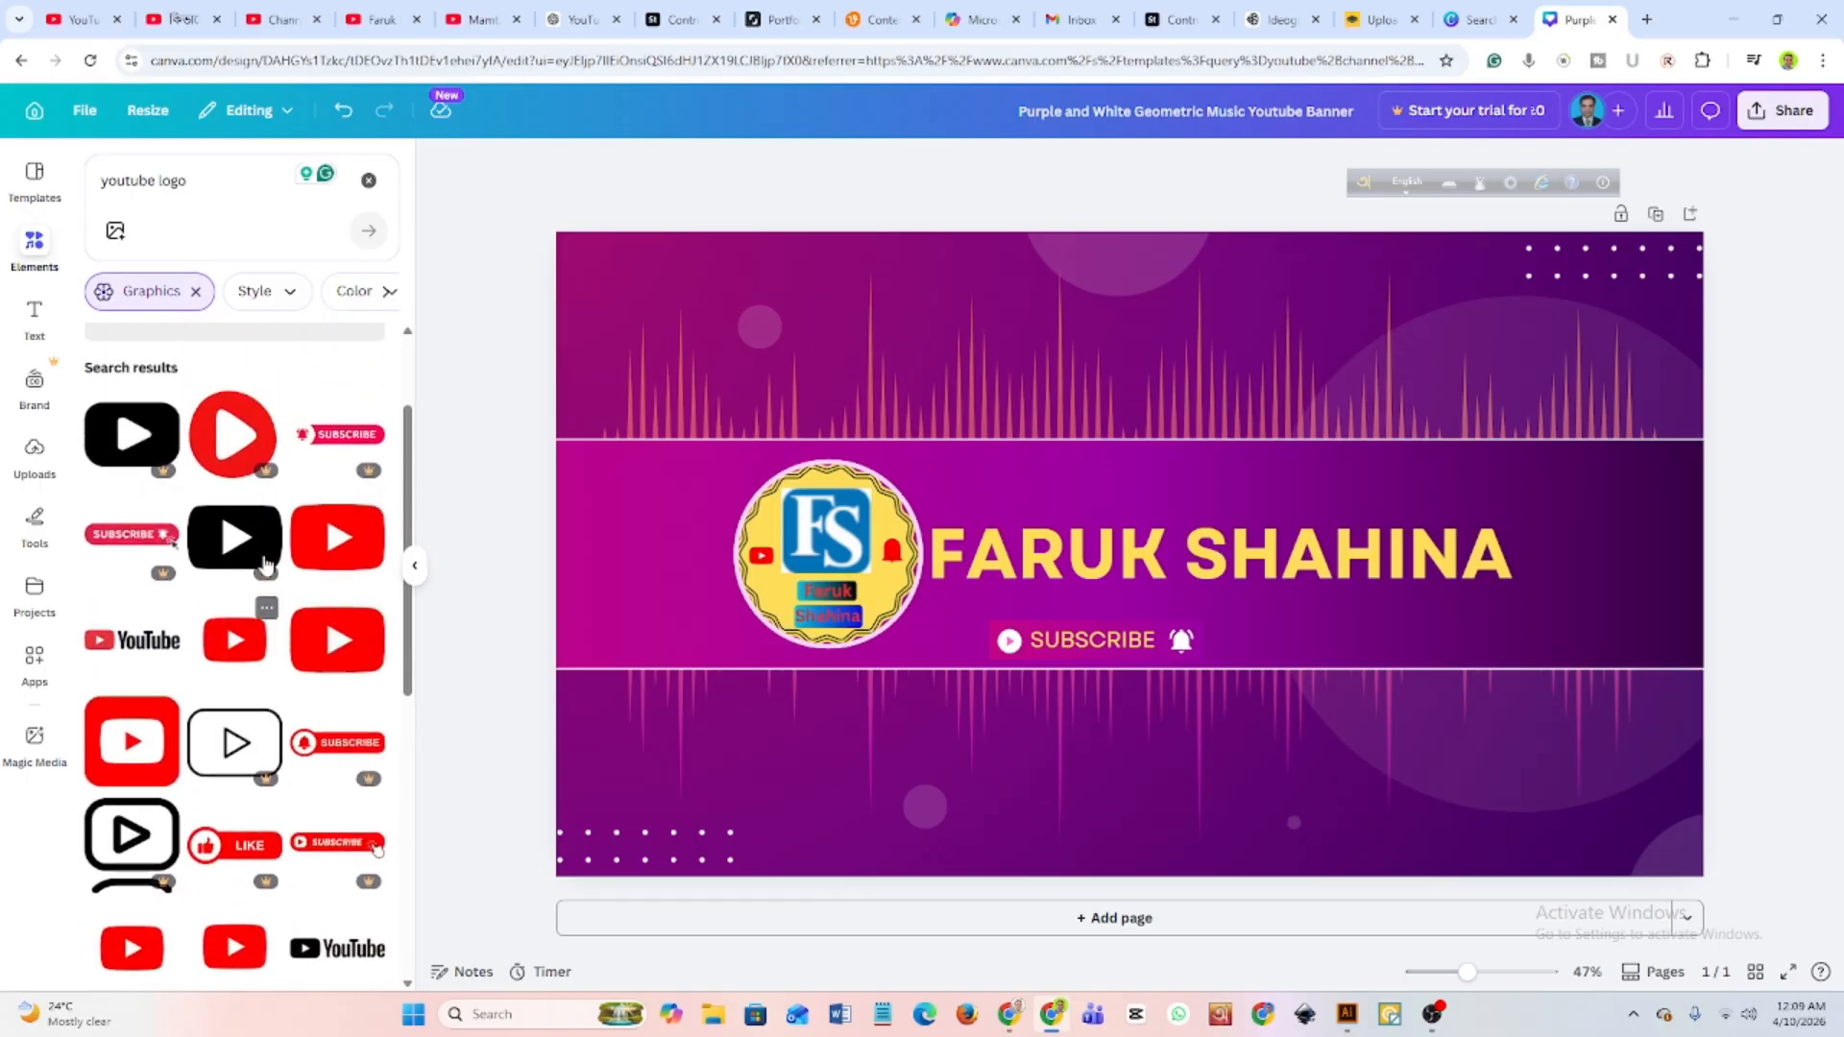
{"action": "scroll", "coordinate": [176, 574], "scroll_direction": "up", "scroll_amount": 1}
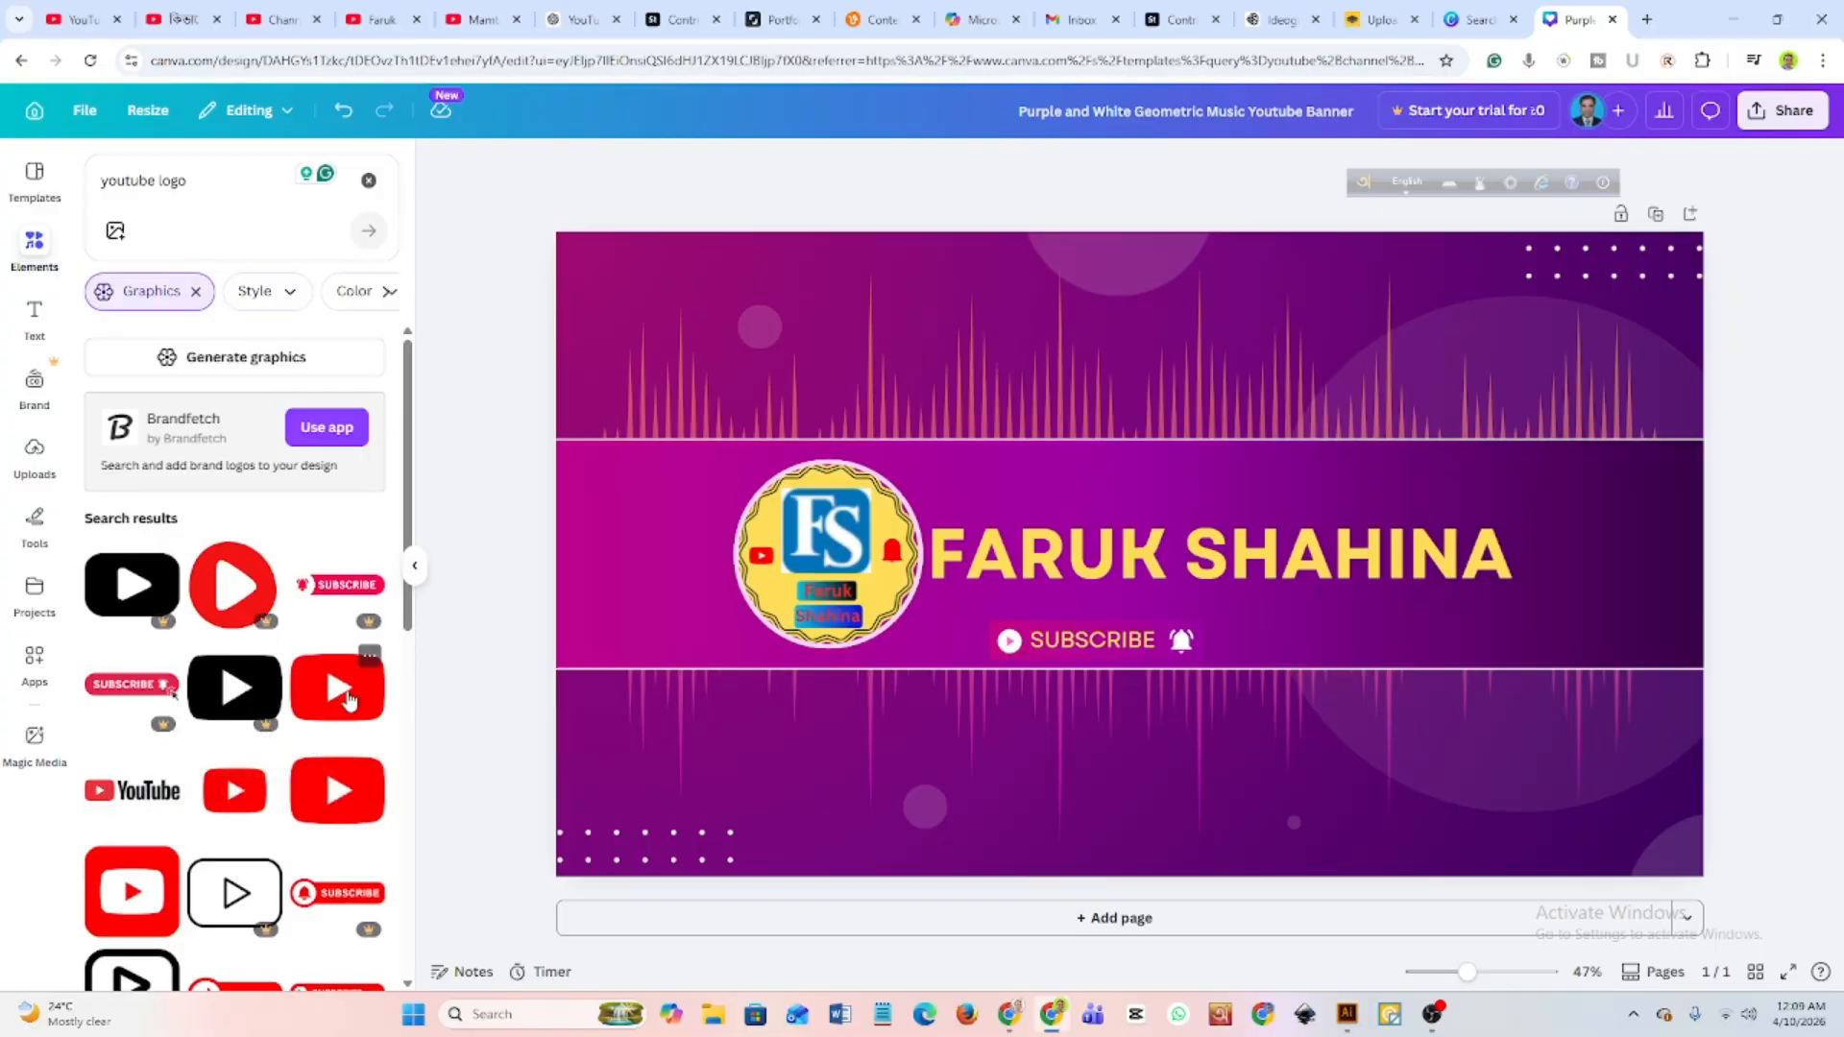
{"action": "scroll", "coordinate": [330, 708], "scroll_direction": "down", "scroll_amount": 6}
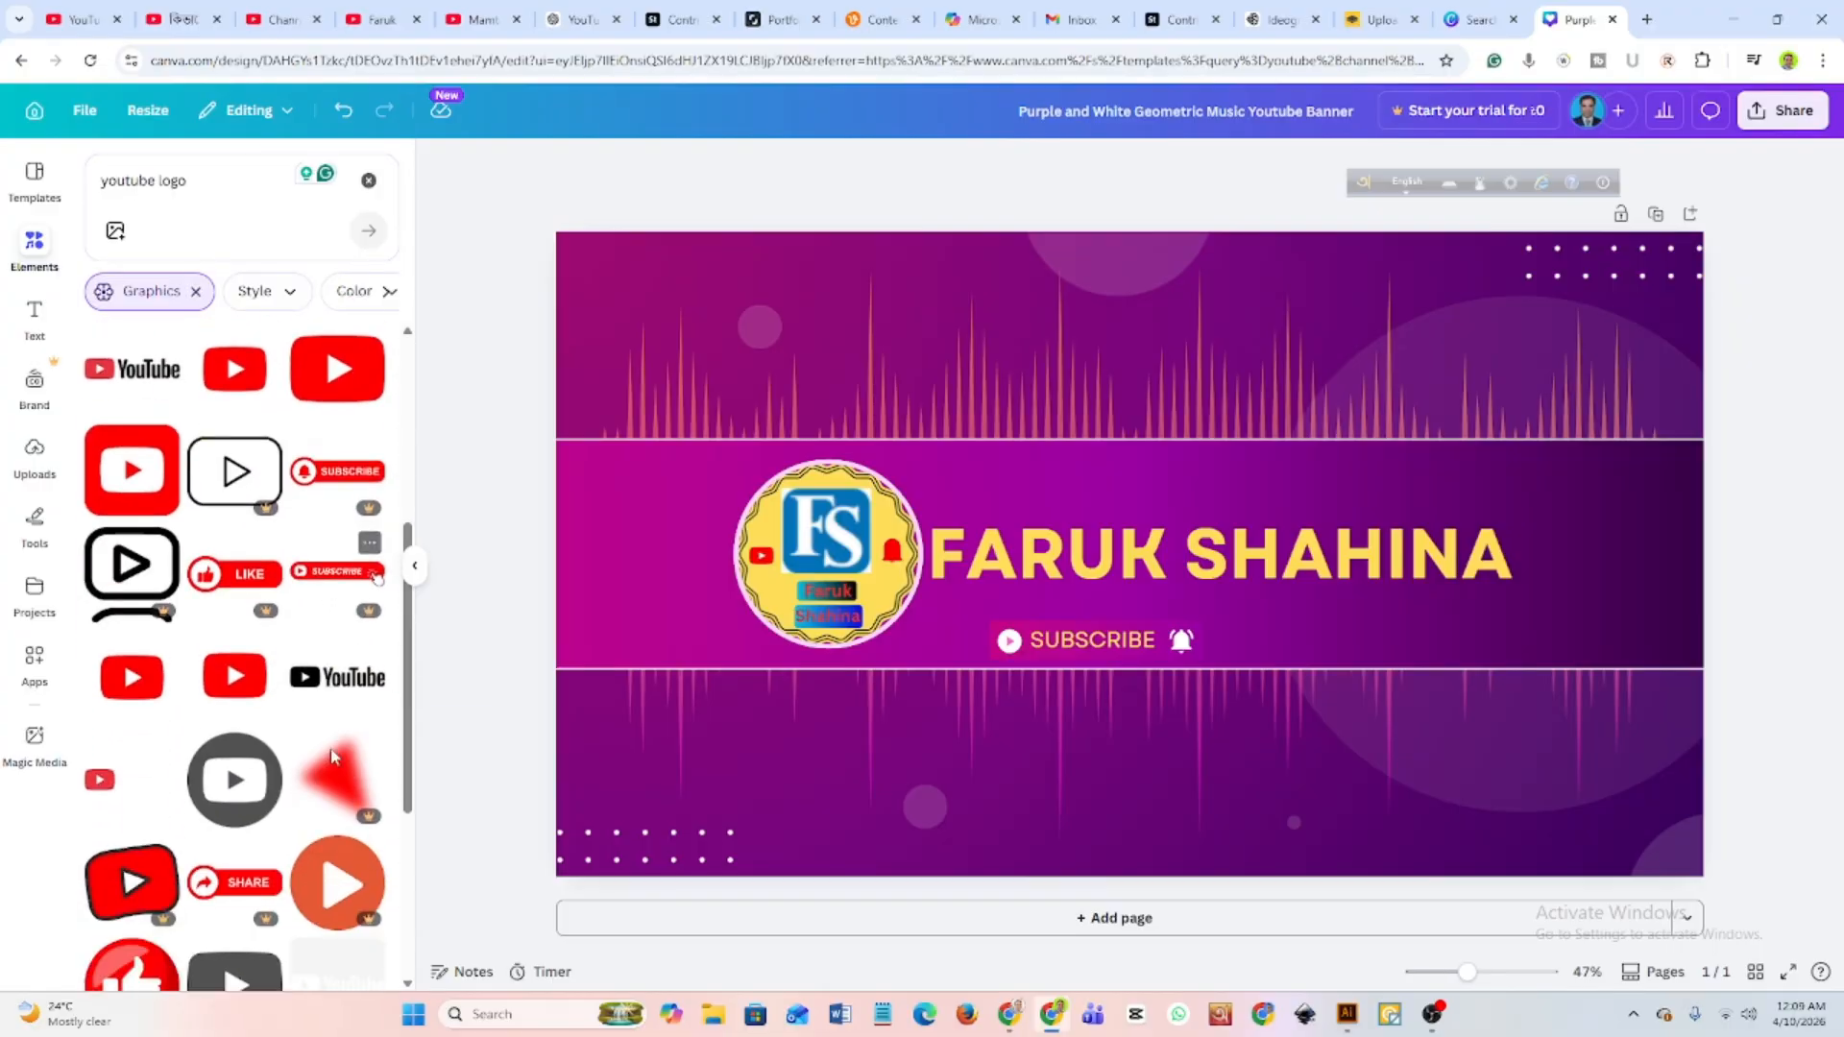
{"action": "scroll", "coordinate": [248, 763], "scroll_direction": "down", "scroll_amount": 2}
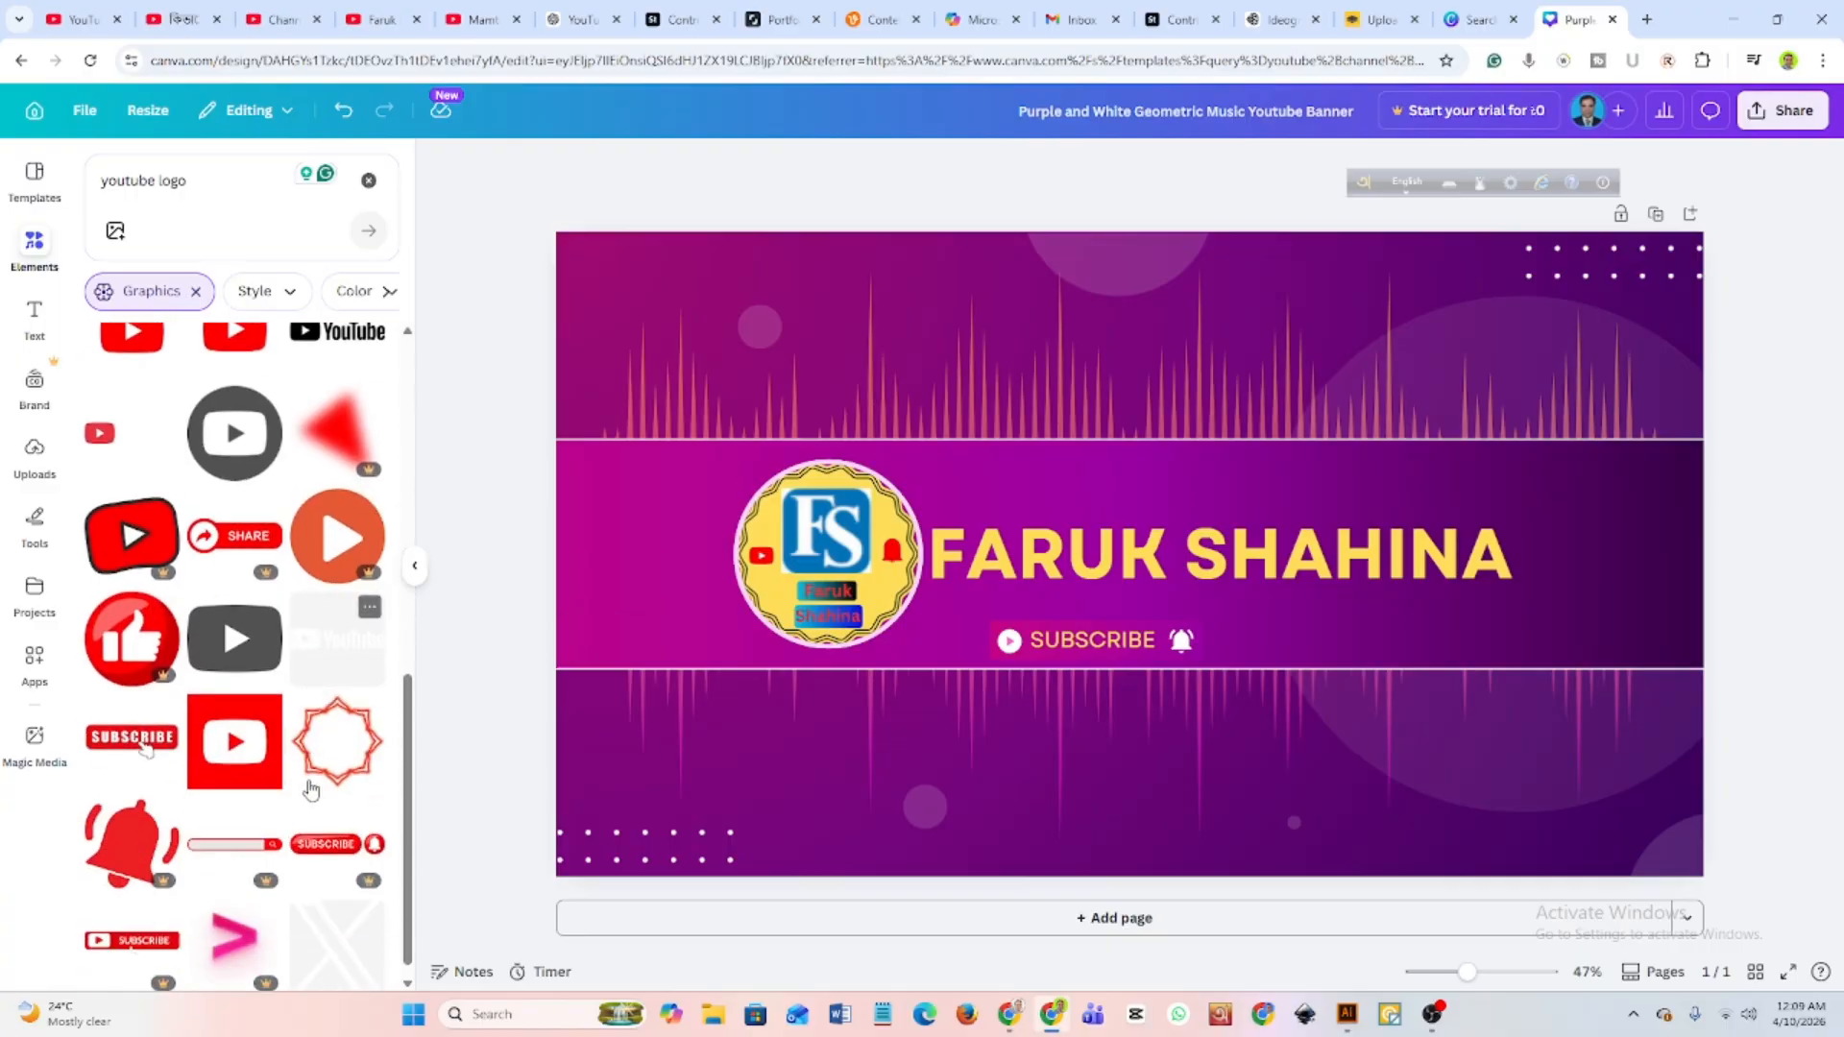
{"action": "scroll", "coordinate": [245, 771], "scroll_direction": "down", "scroll_amount": 3}
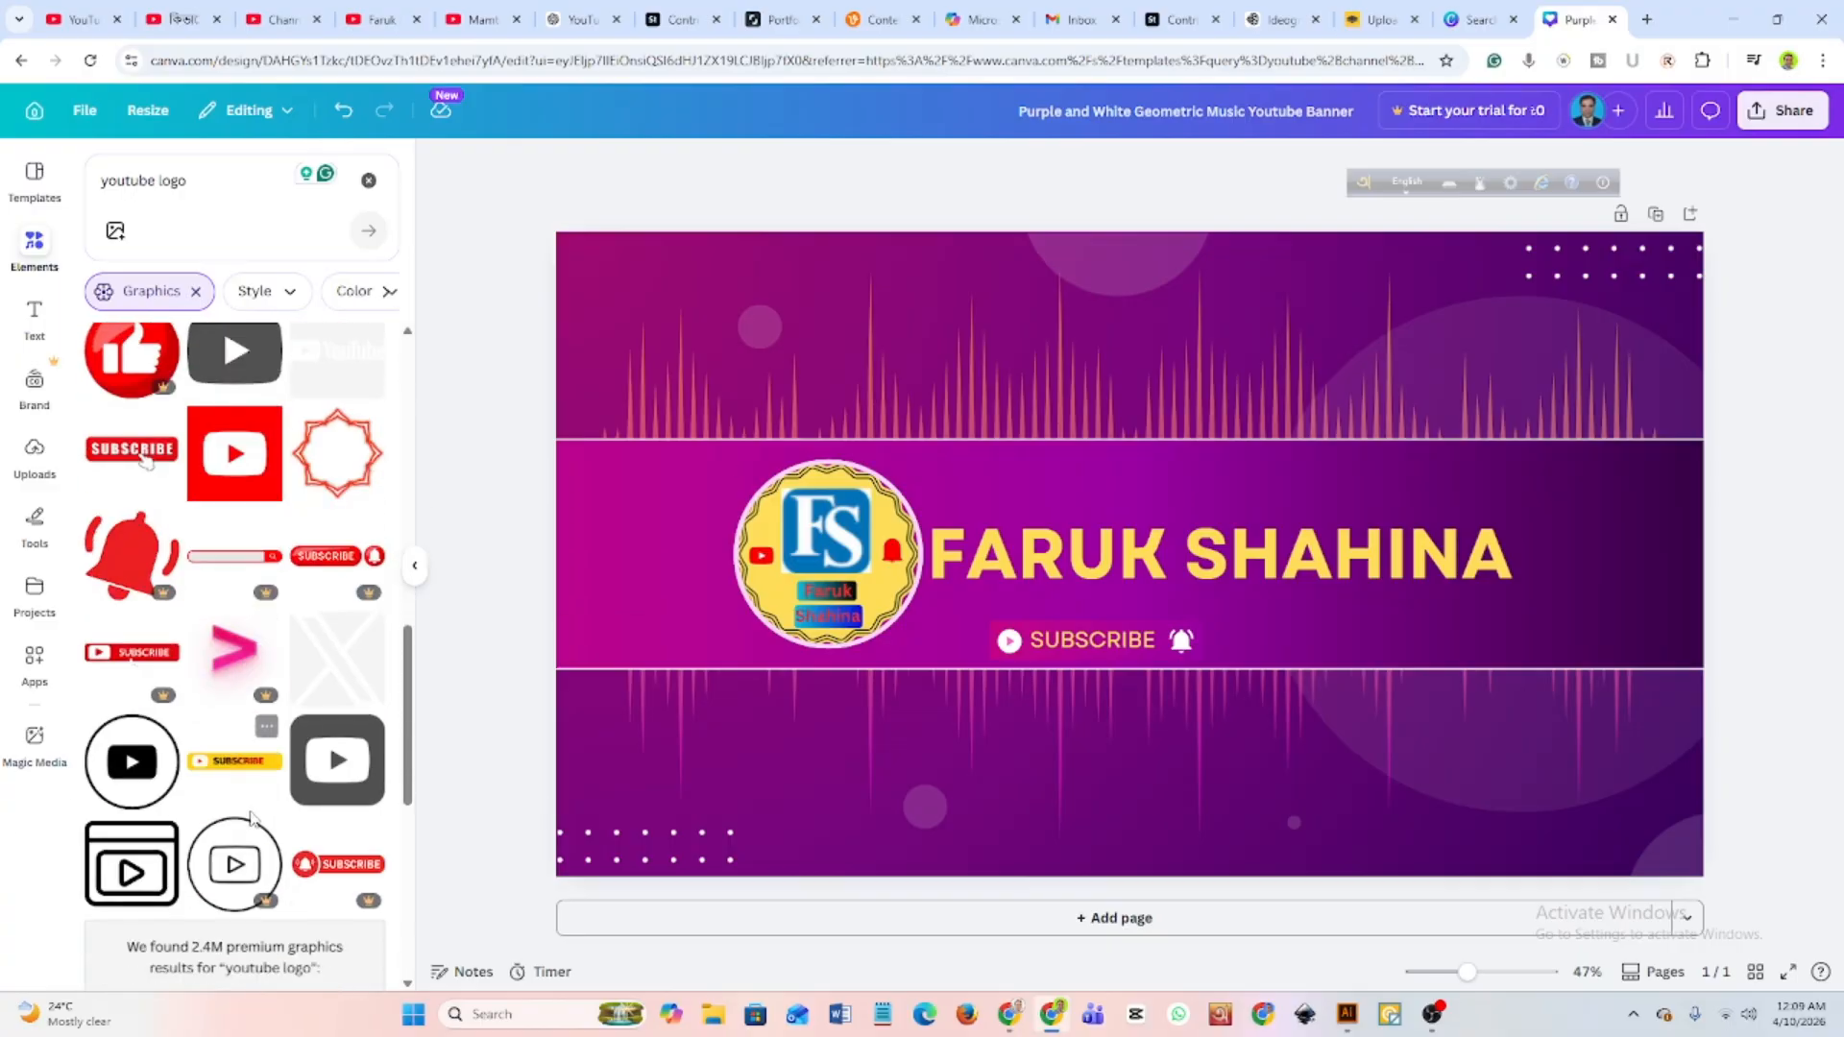
{"action": "scroll", "coordinate": [236, 806], "scroll_direction": "up", "scroll_amount": 7}
{"action": "scroll", "coordinate": [255, 818], "scroll_direction": "up", "scroll_amount": 2}
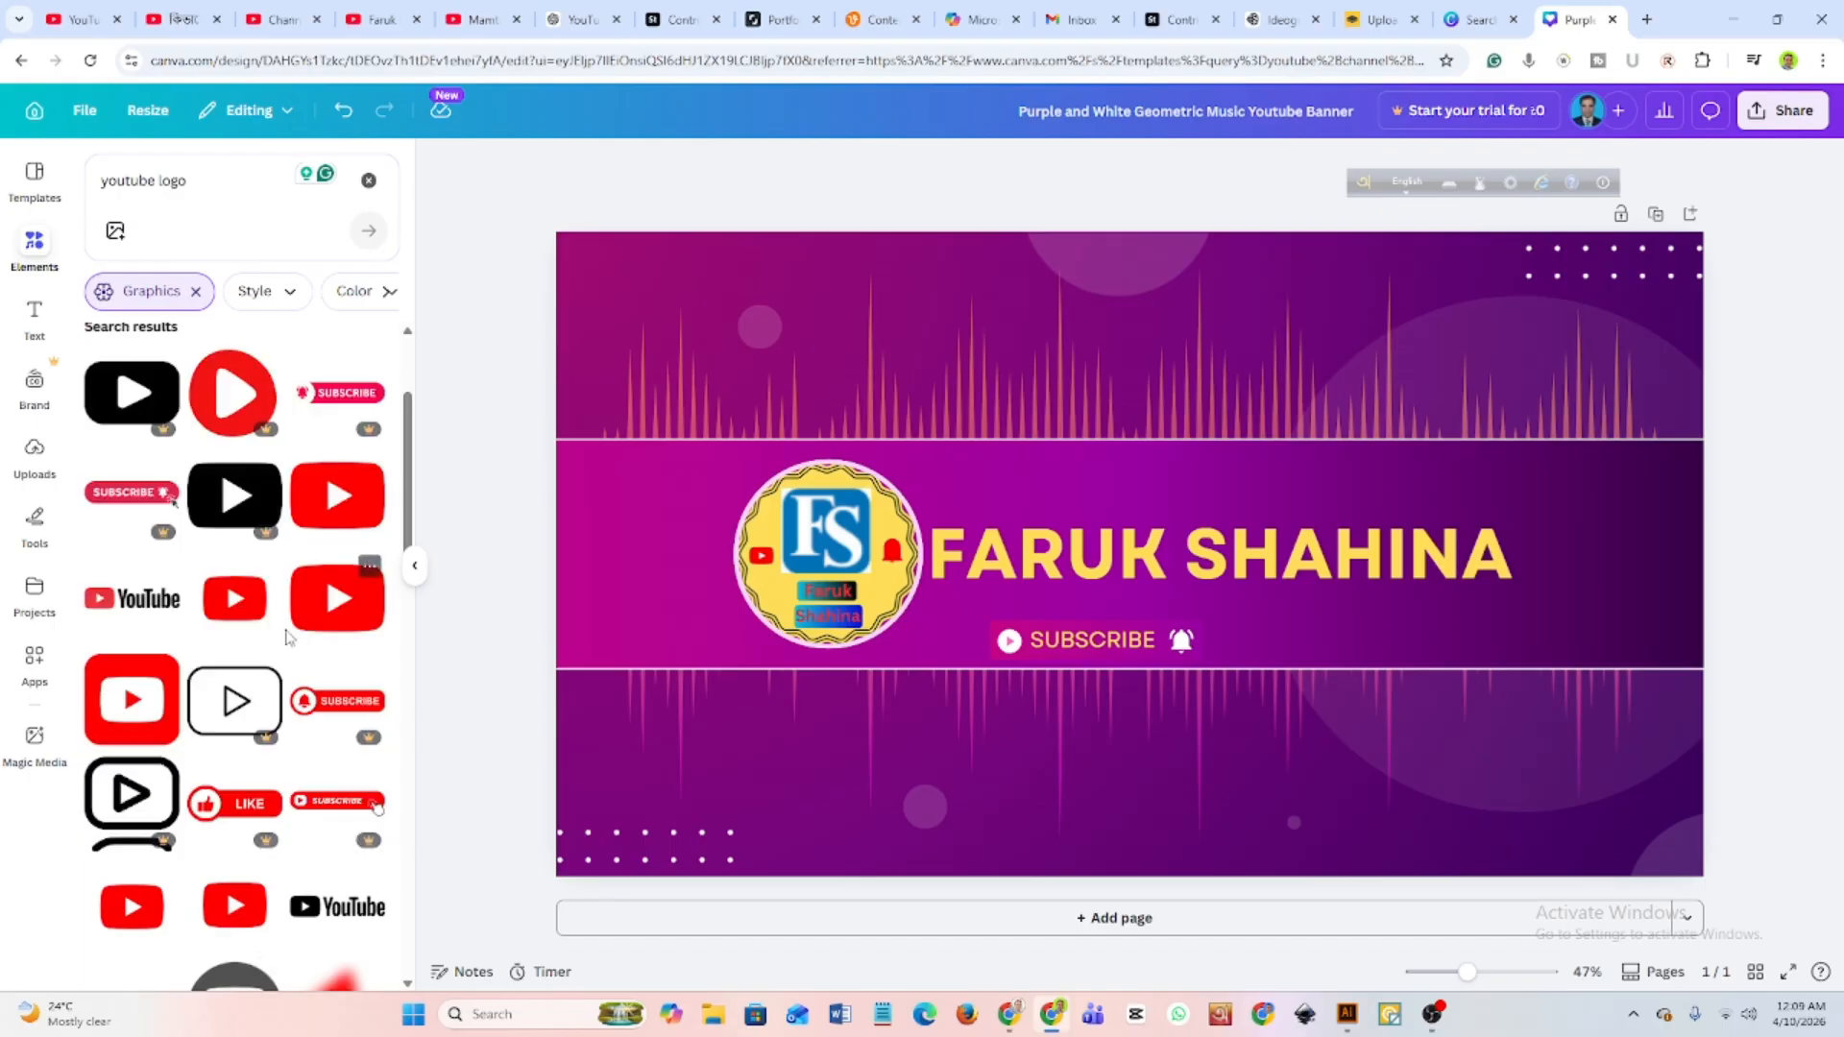
{"action": "scroll", "coordinate": [284, 637], "scroll_direction": "up", "scroll_amount": 1}
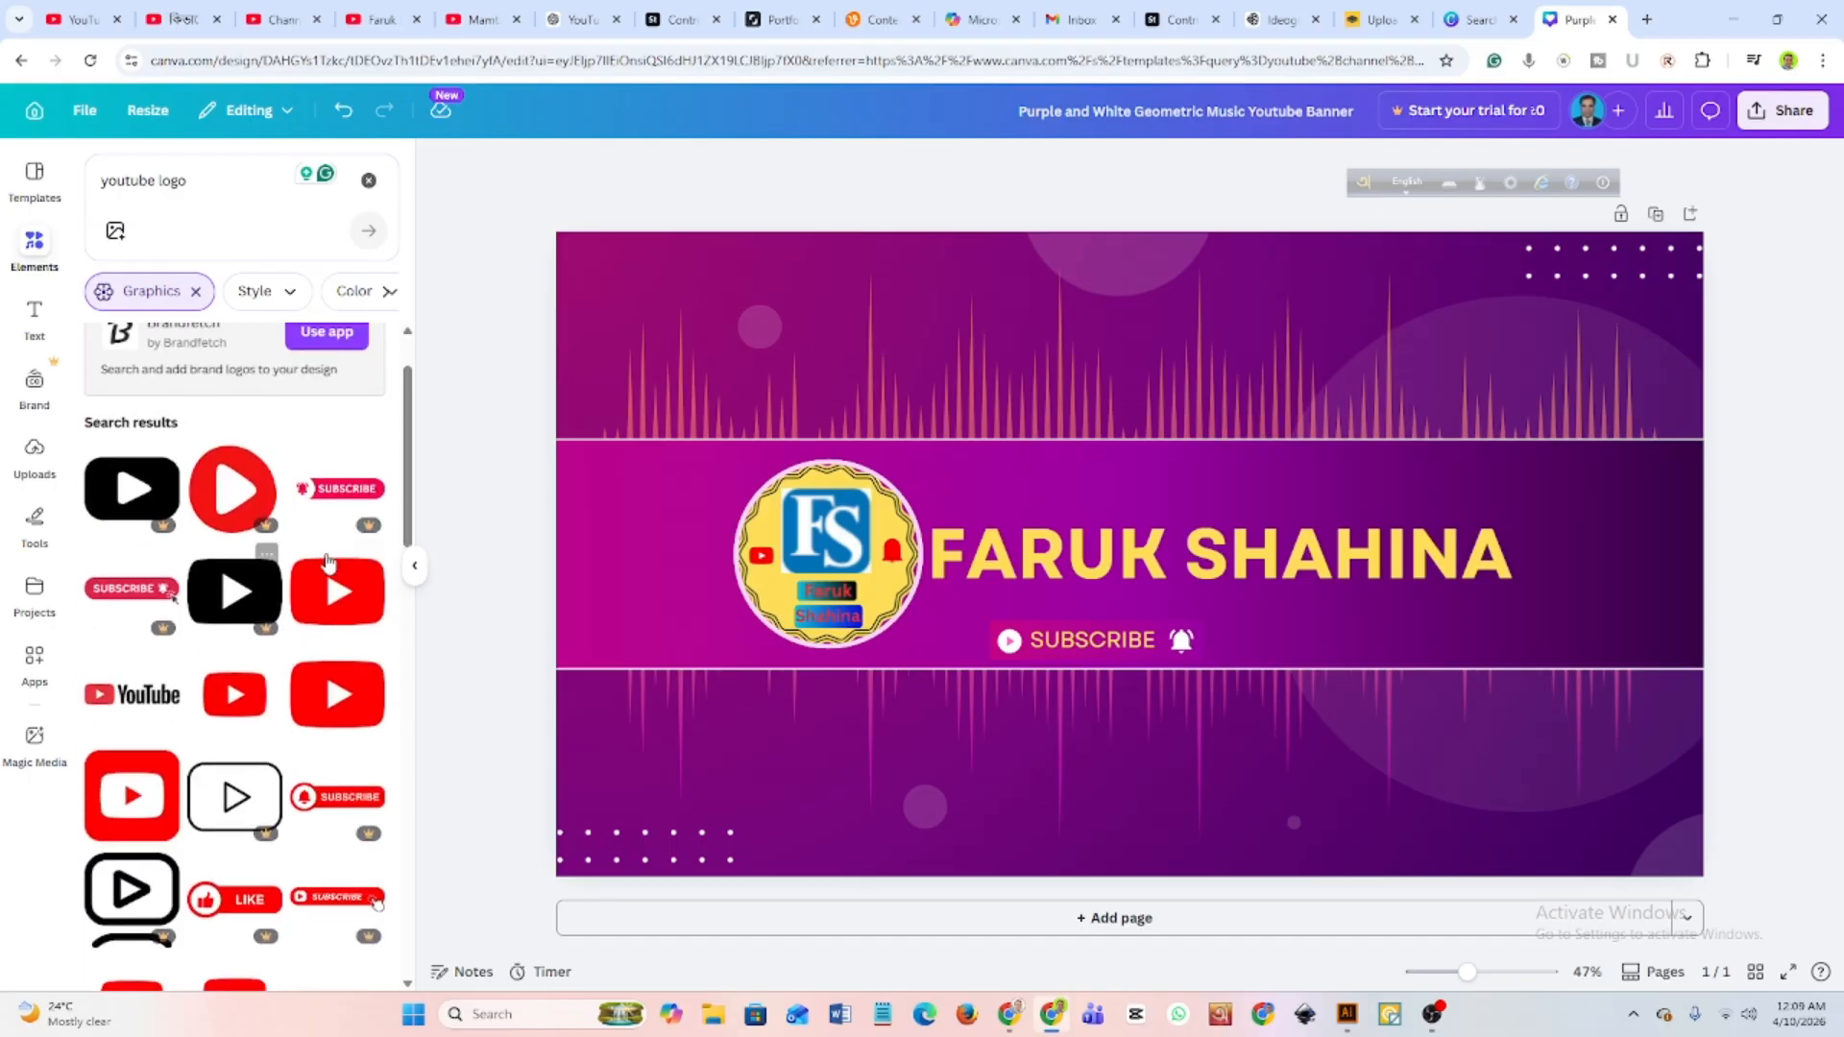
{"action": "left_click_drag", "start_coordinate": [346, 603], "coordinate": [643, 592]}
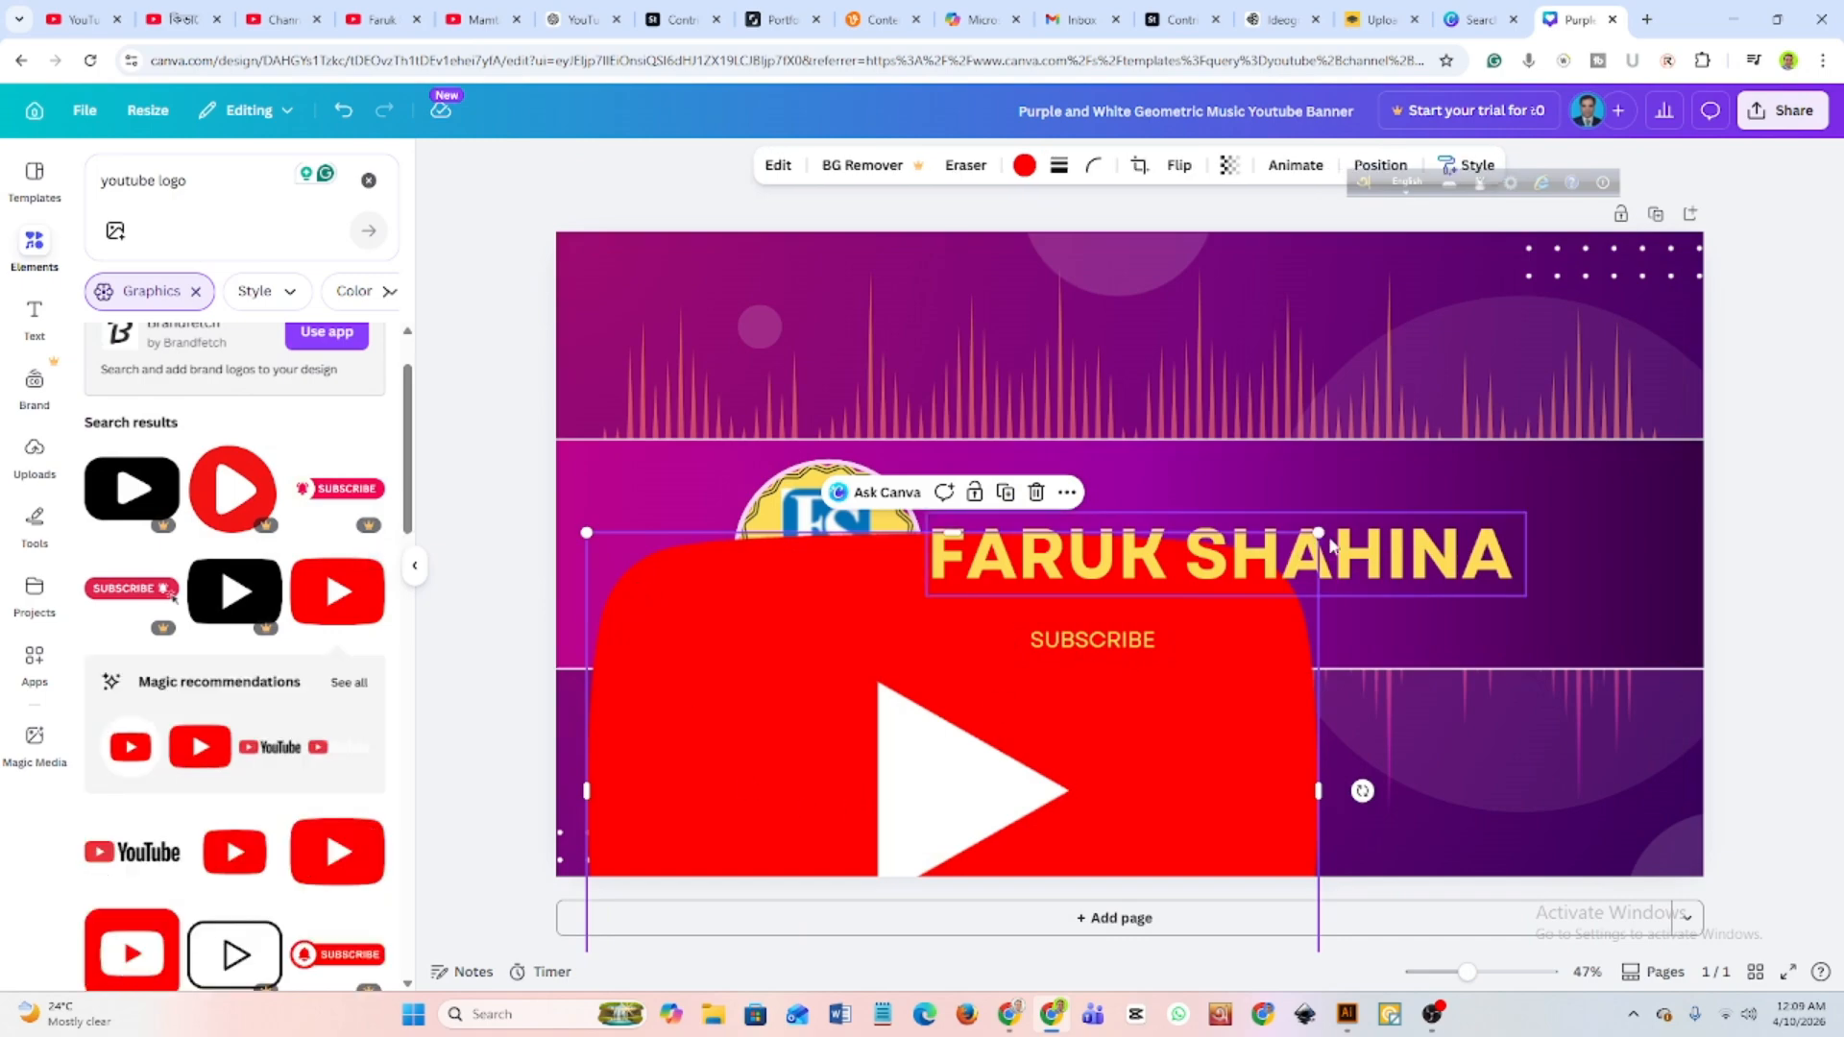
Shrink the red play-button logo in stages and move it up onto the banner's central band.
{"action": "left_click_drag", "start_coordinate": [1320, 531], "coordinate": [1029, 749]}
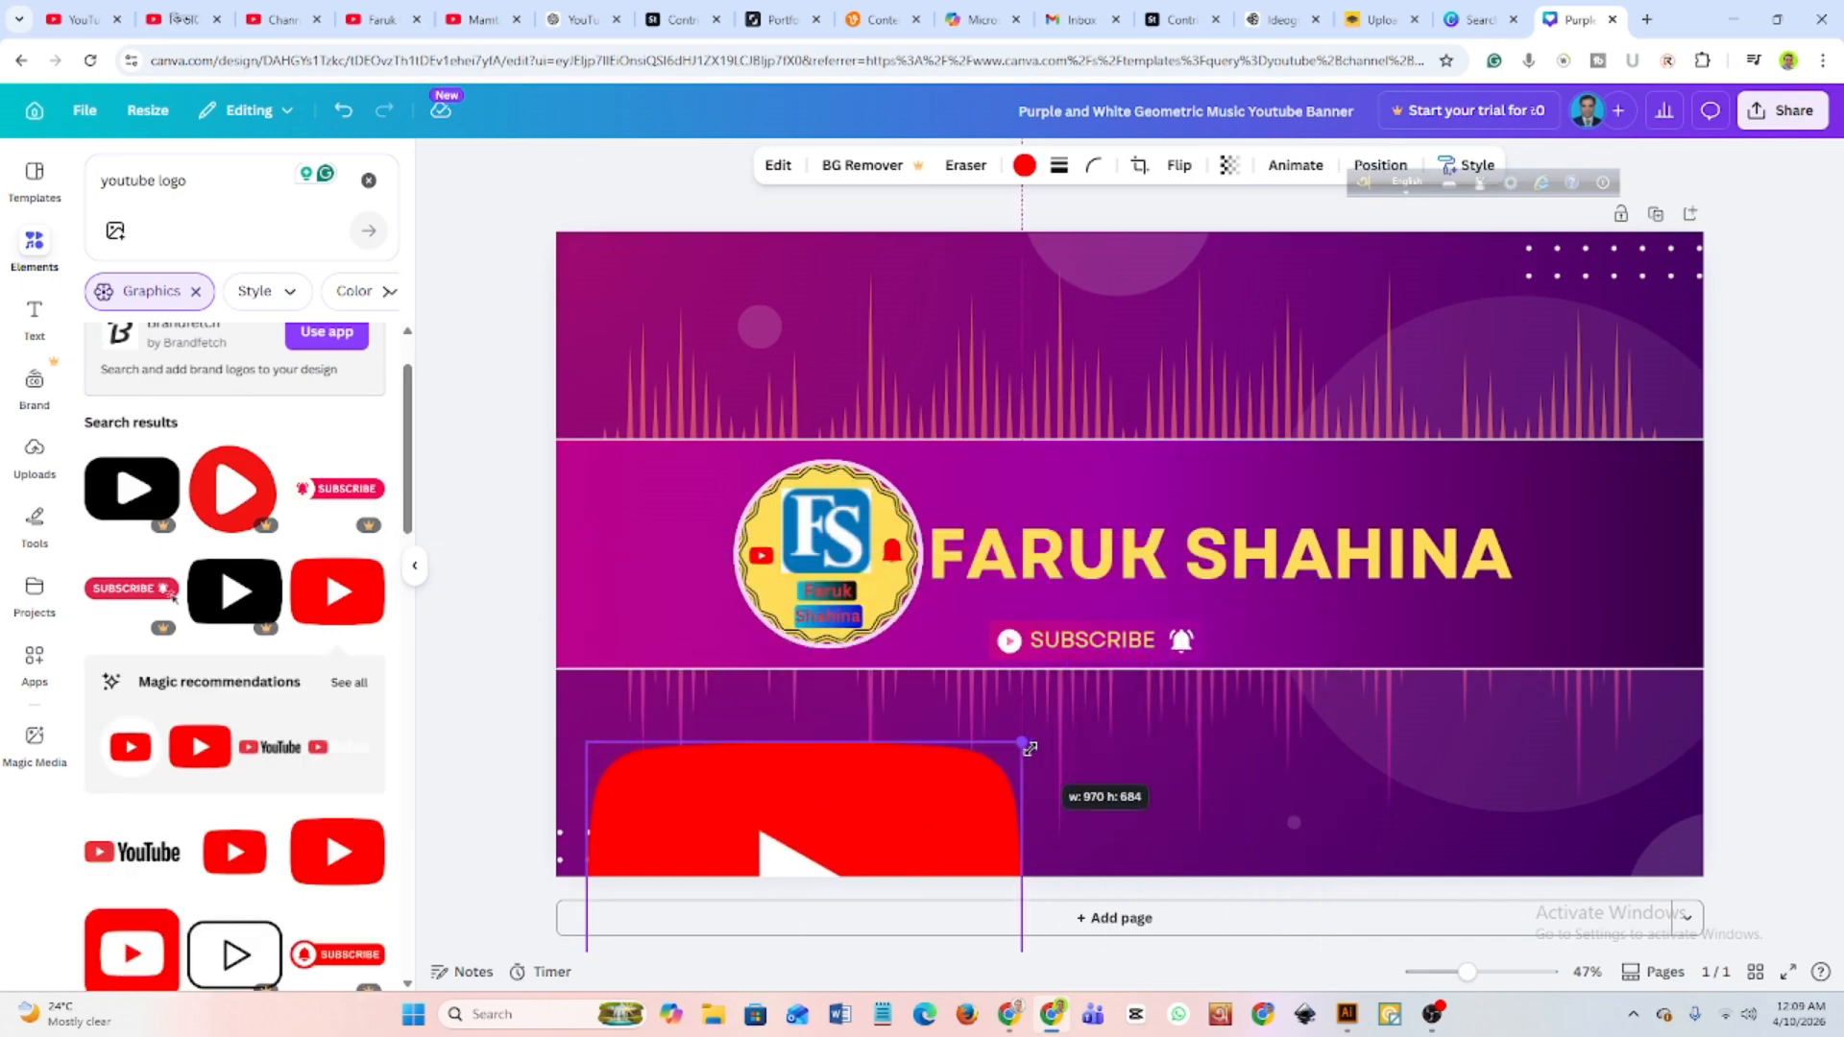
{"action": "left_click_drag", "start_coordinate": [939, 845], "coordinate": [1226, 528]}
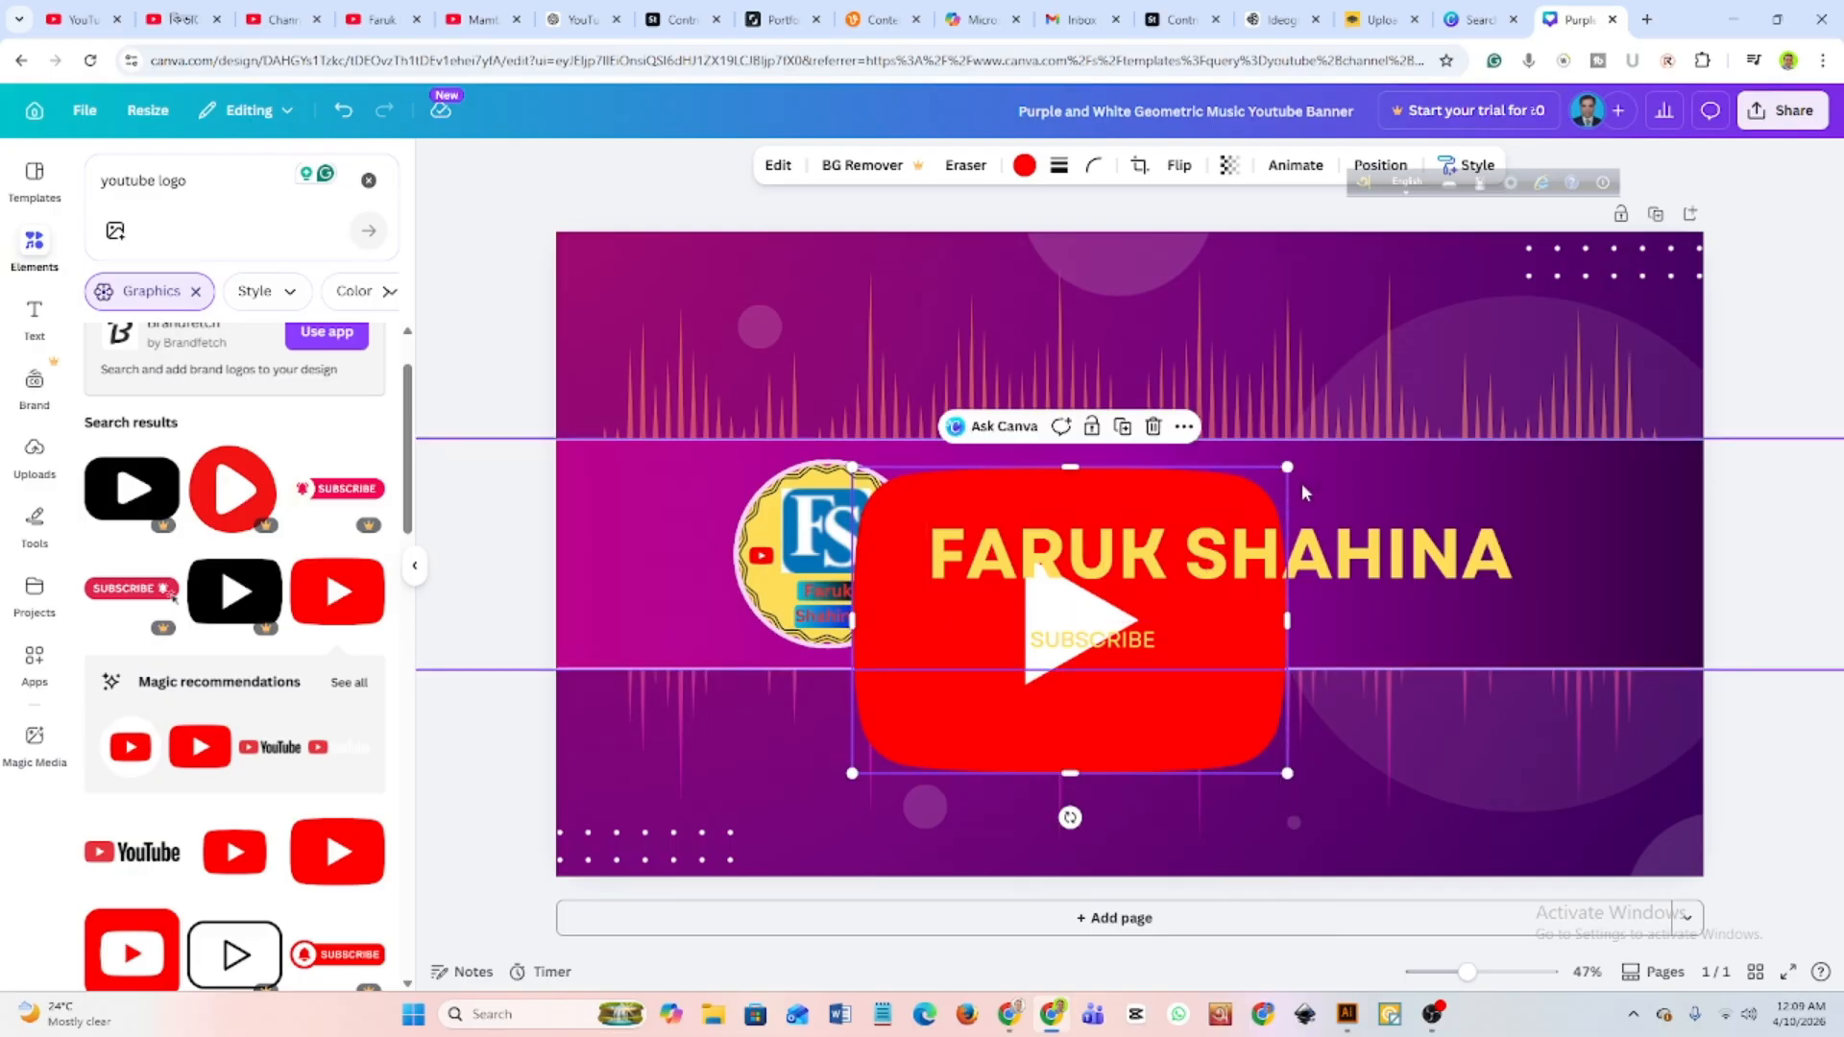
{"action": "left_click_drag", "start_coordinate": [1298, 462], "coordinate": [1128, 615]}
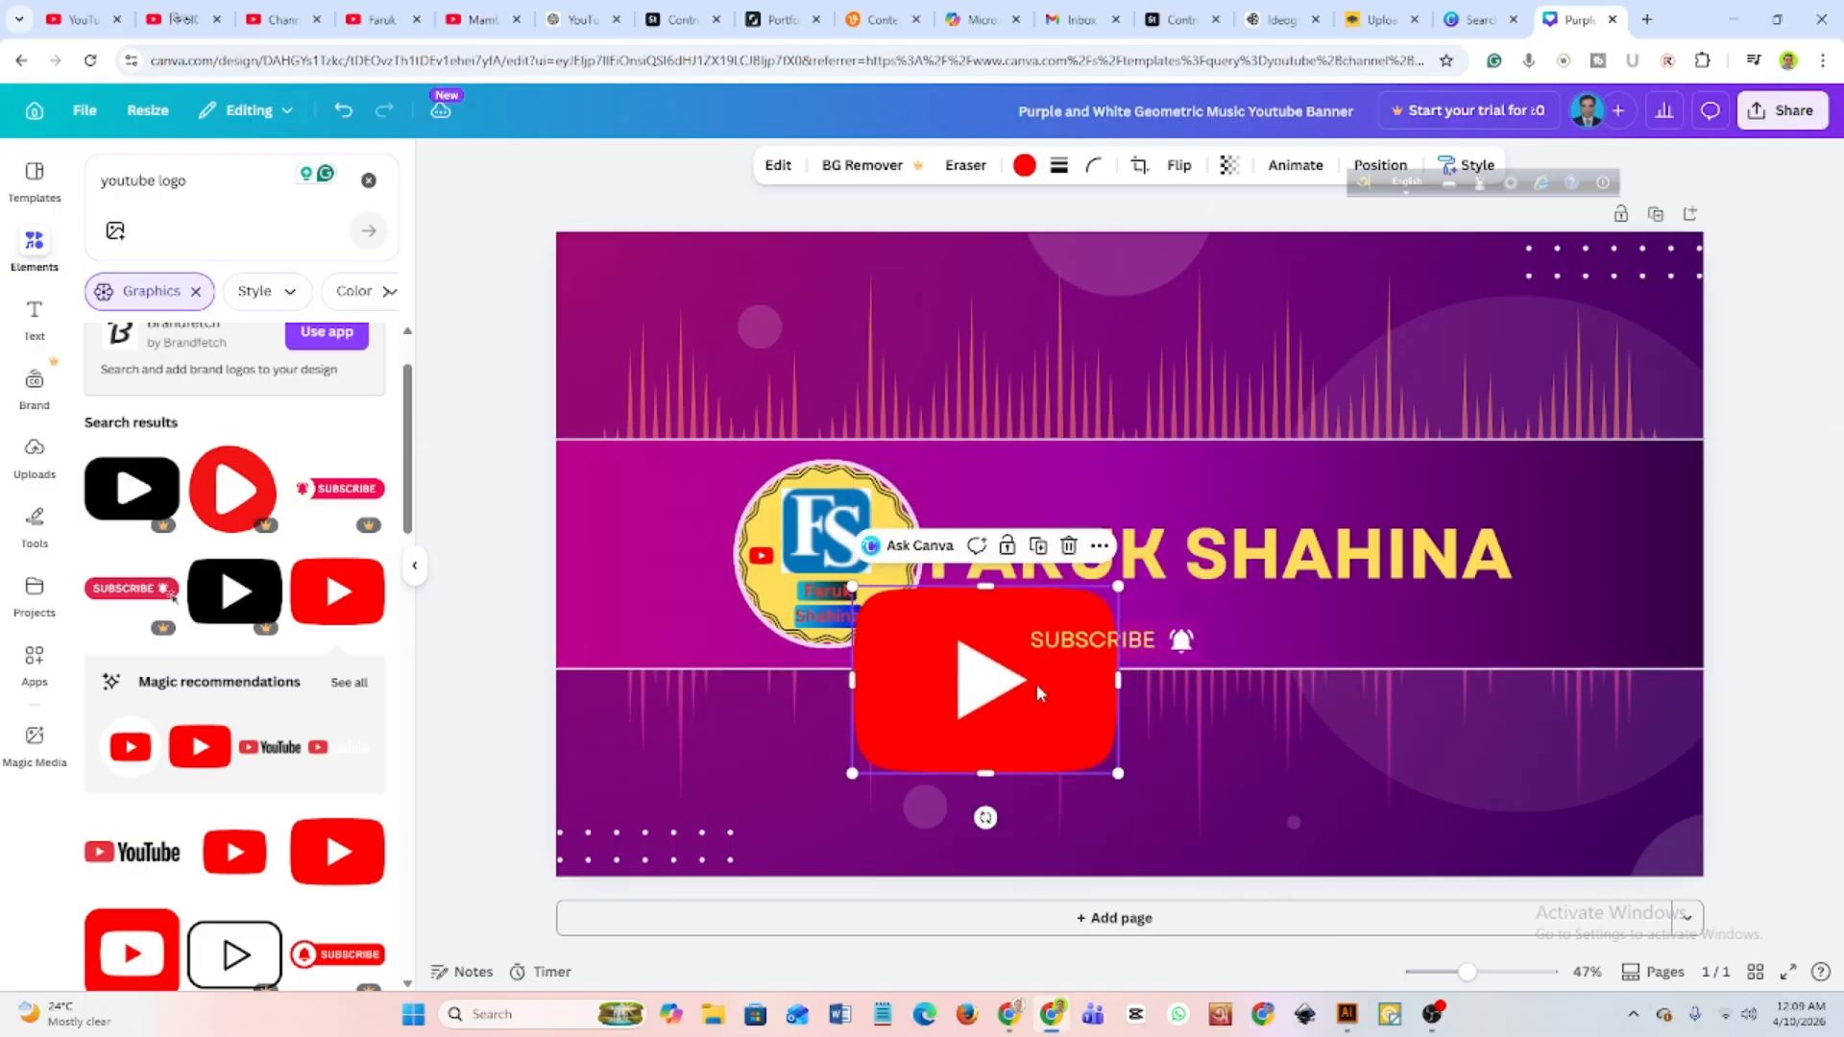
{"action": "left_click_drag", "start_coordinate": [1036, 692], "coordinate": [1143, 626]}
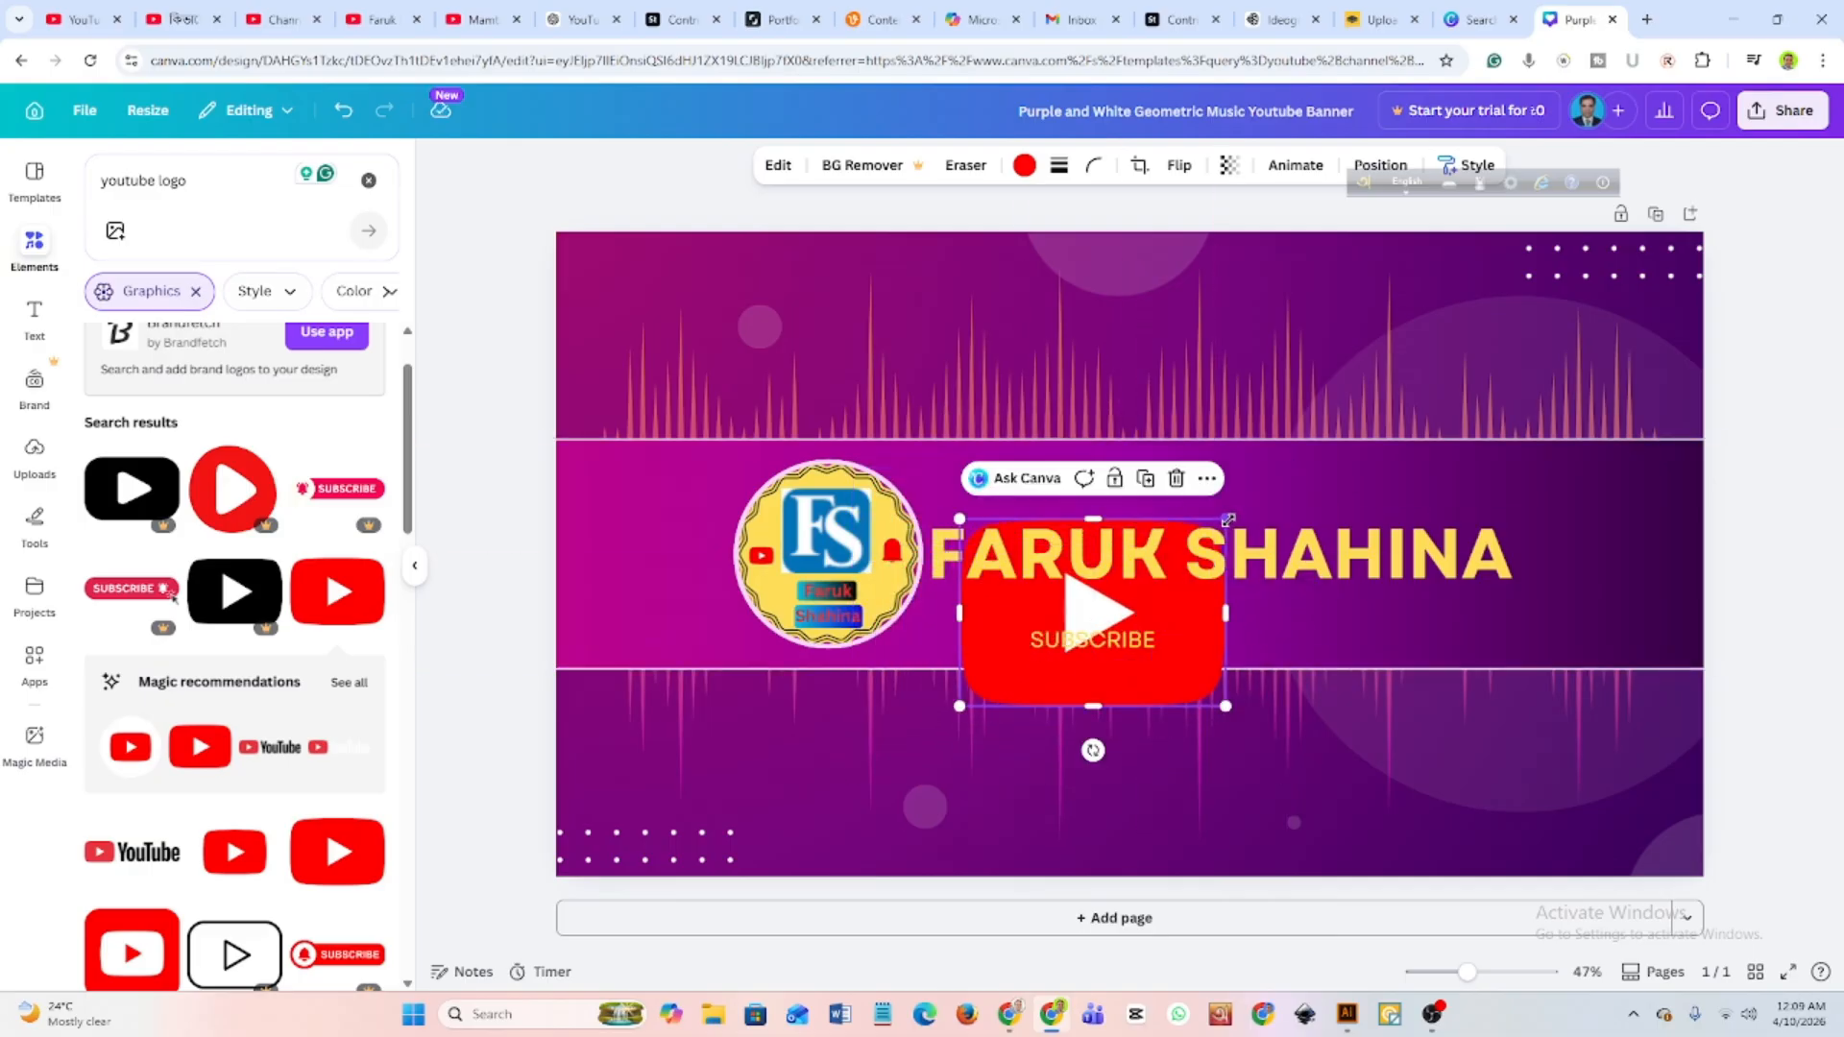
{"action": "left_click_drag", "start_coordinate": [1227, 519], "coordinate": [1138, 579]}
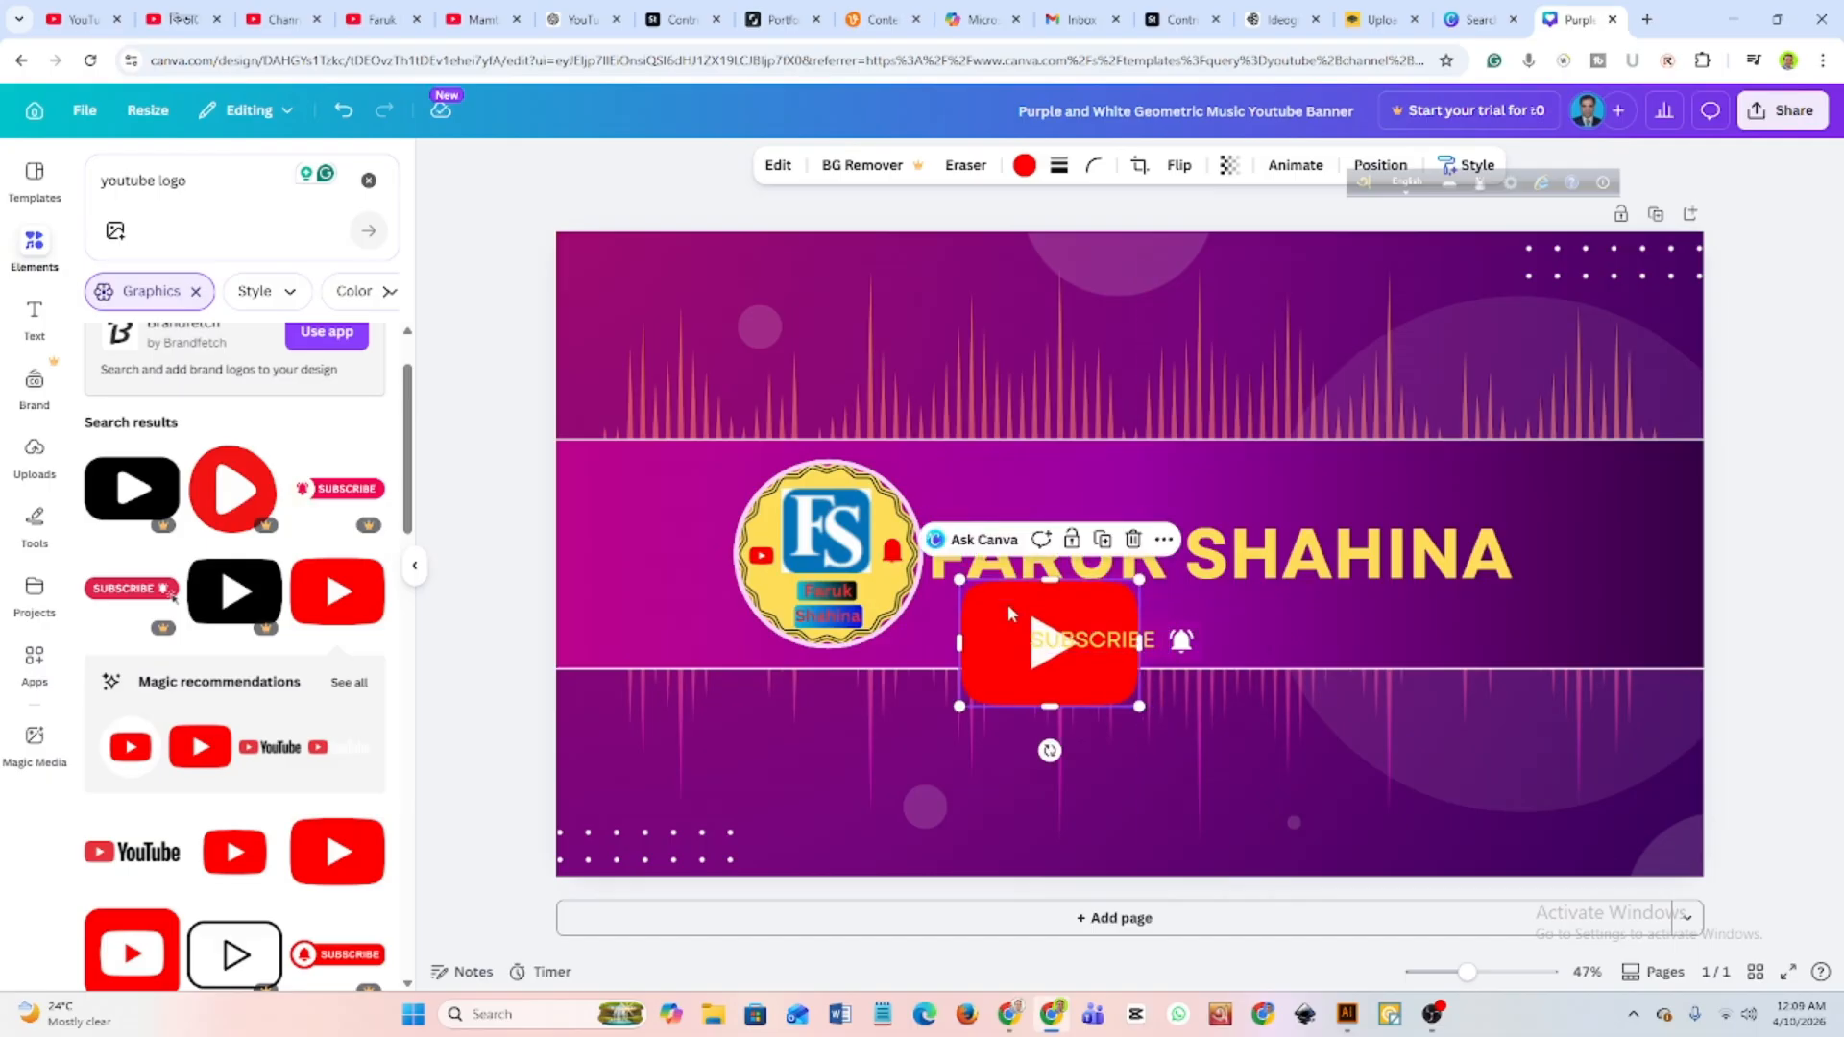
Reduce the red play-button logo to a small icon and place it below the name heading, beyond the bell icon.
{"action": "left_click_drag", "start_coordinate": [984, 630], "coordinate": [1016, 499]}
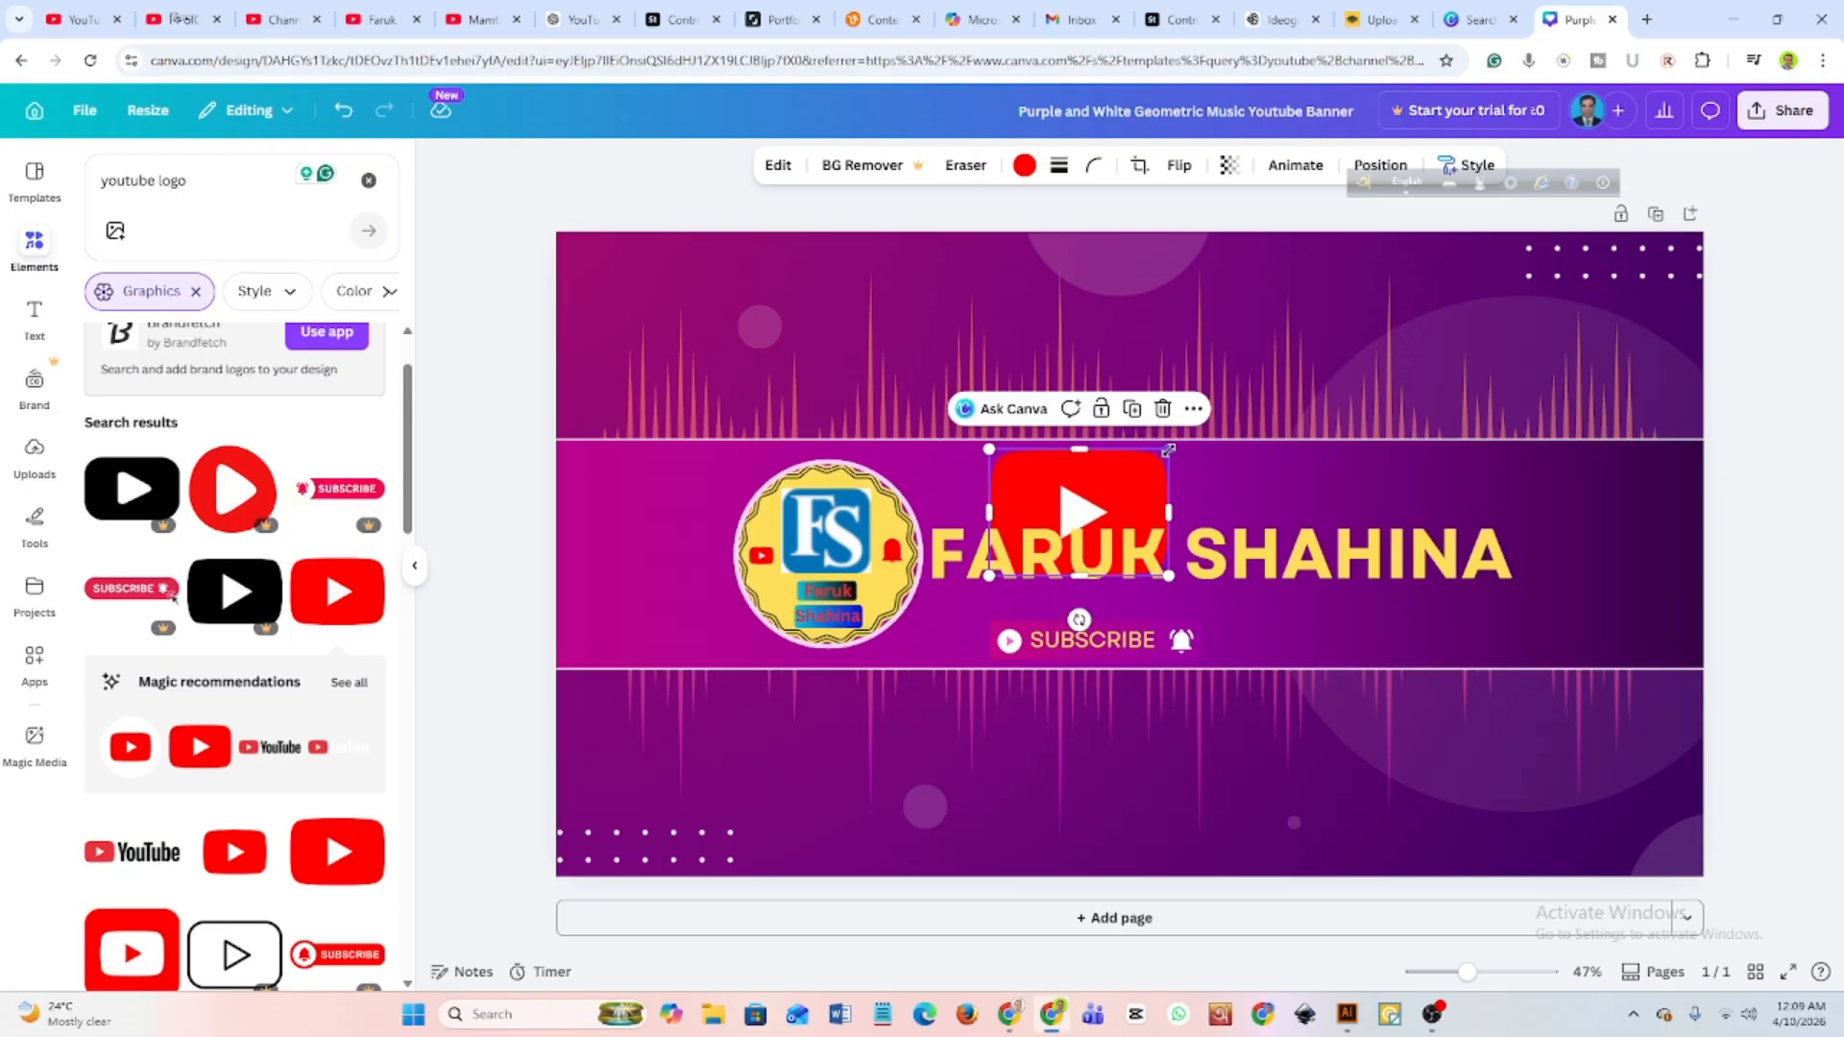
{"action": "left_click_drag", "start_coordinate": [1167, 449], "coordinate": [1114, 495]}
{"action": "left_click", "coordinate": [1083, 516]}
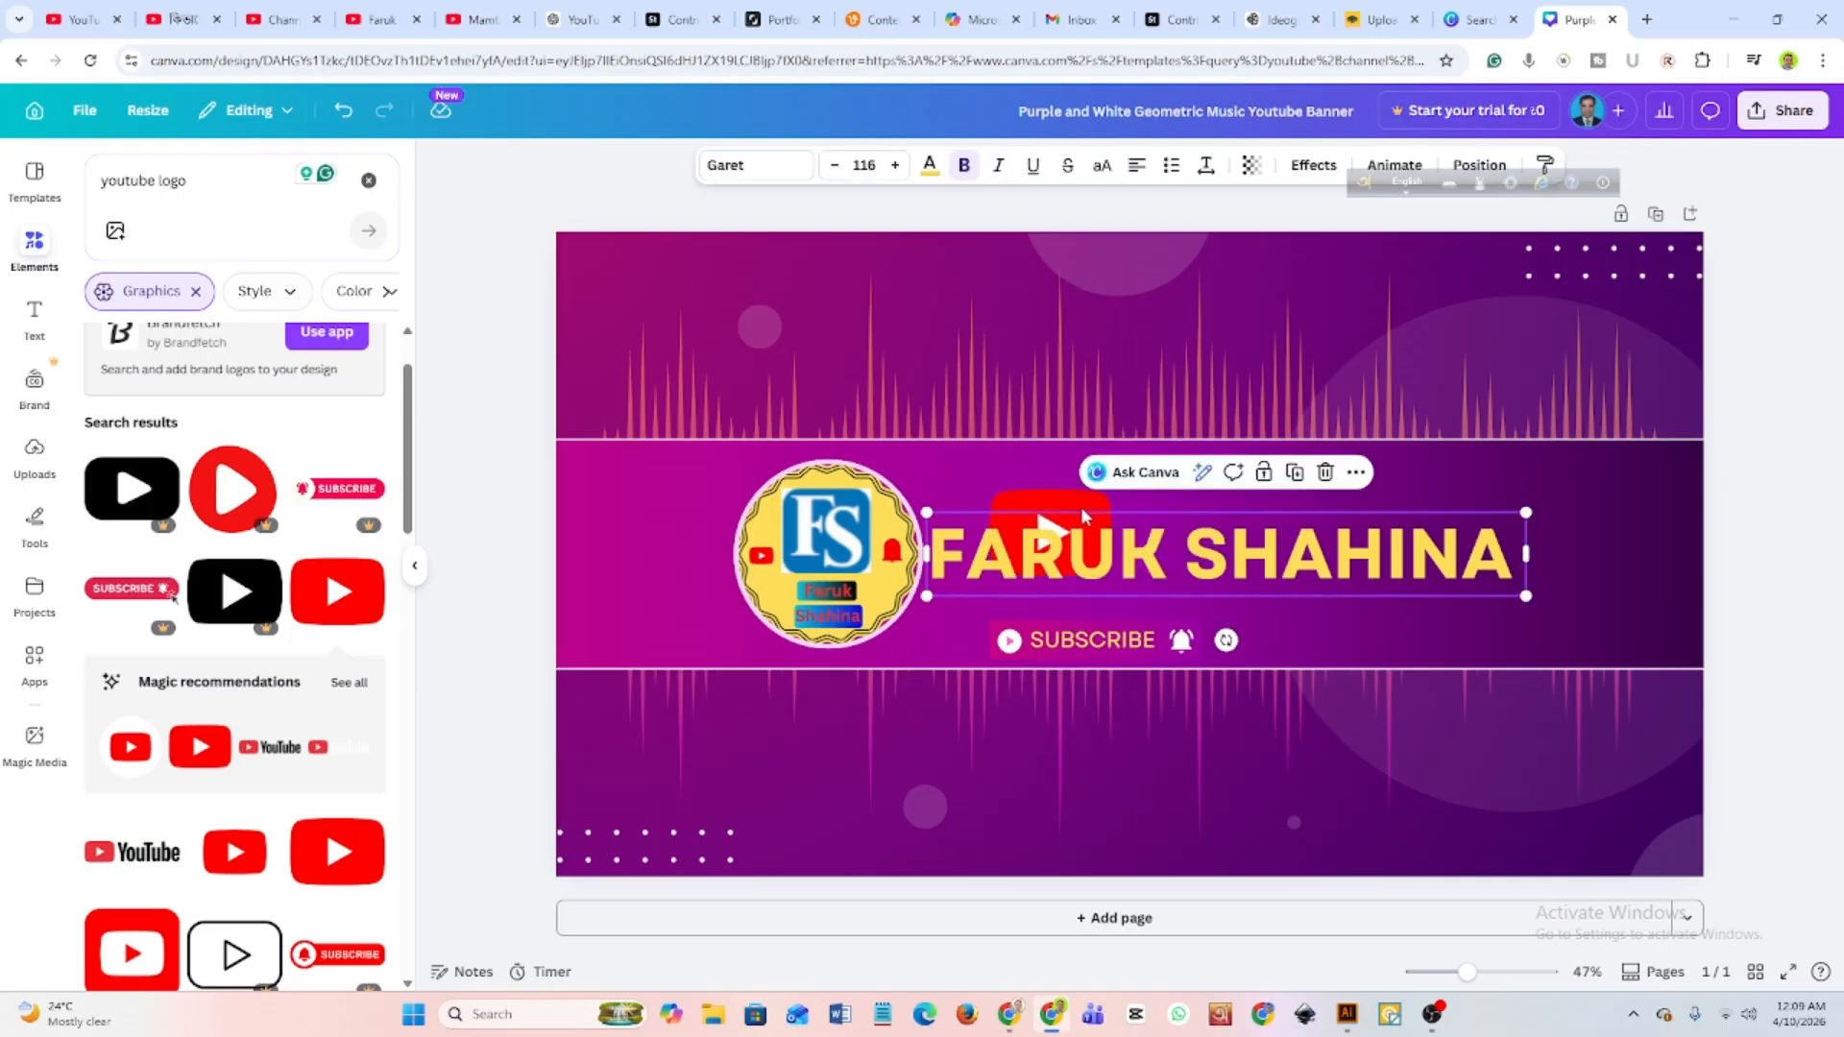
{"action": "left_click", "coordinate": [1076, 518]}
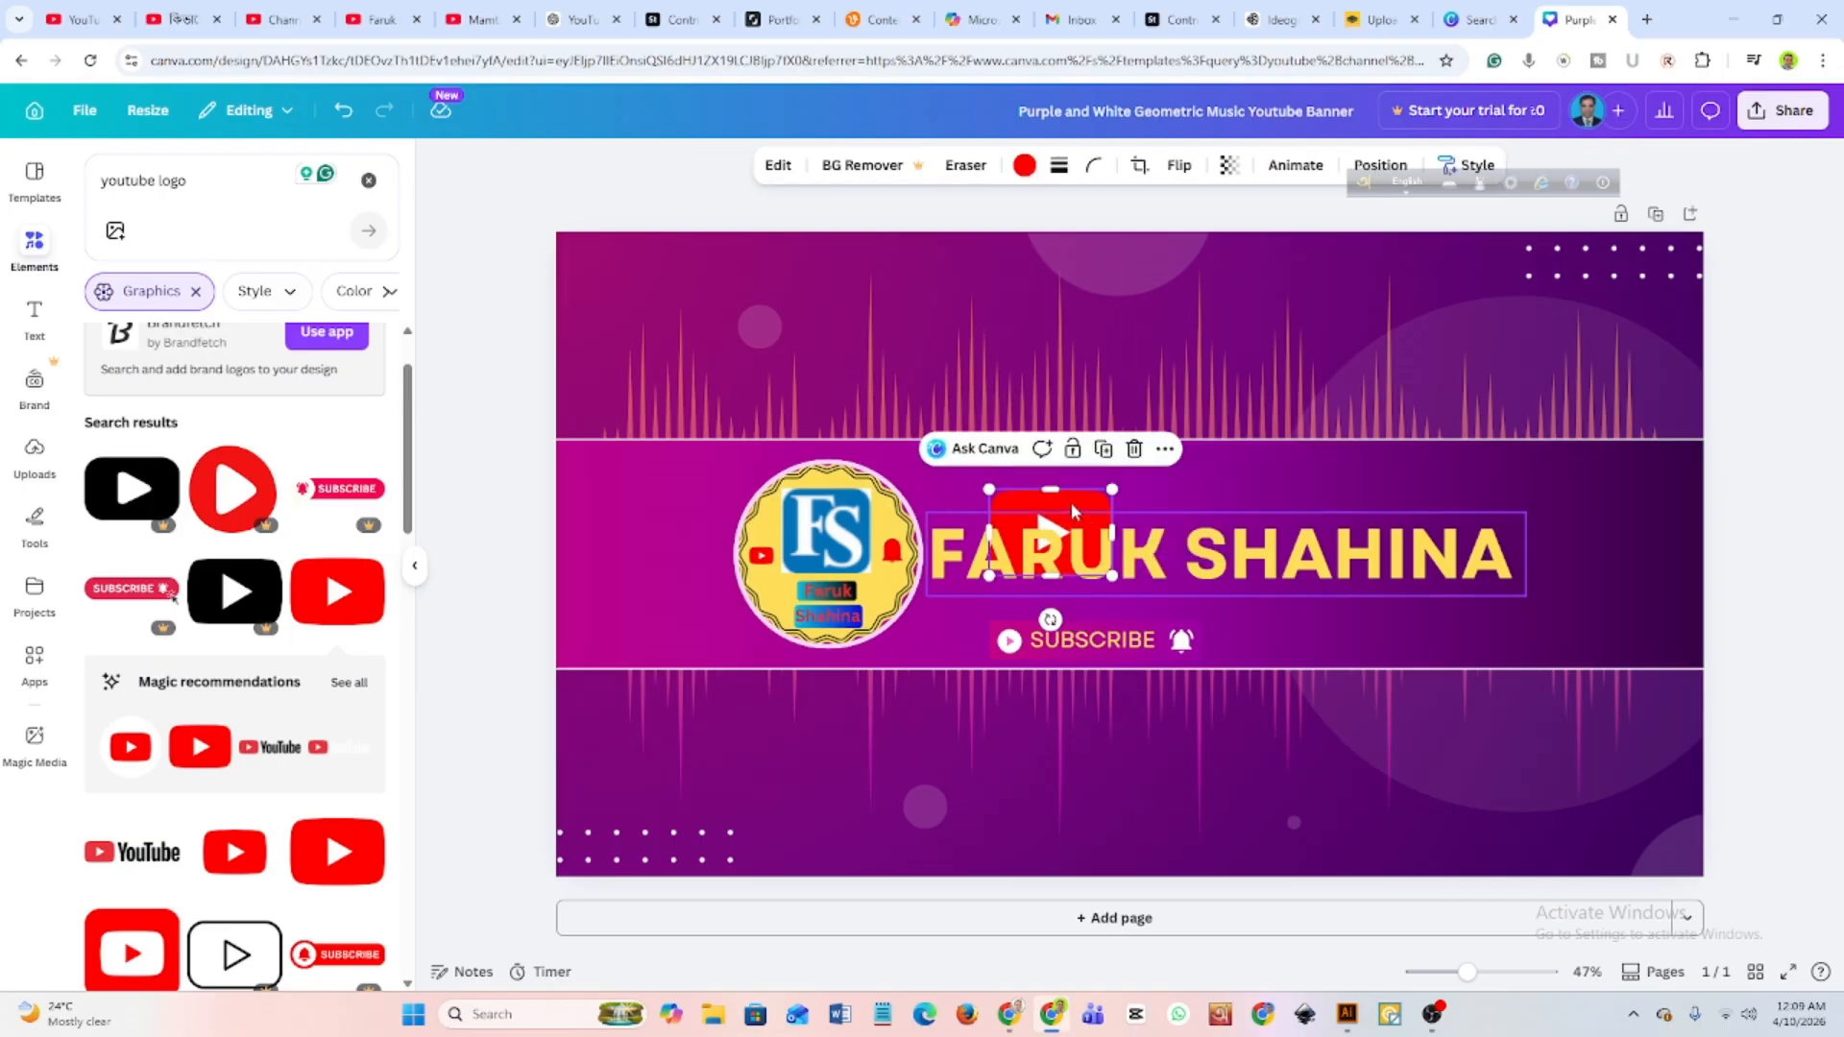
{"action": "left_click_drag", "start_coordinate": [1074, 512], "coordinate": [1319, 635]}
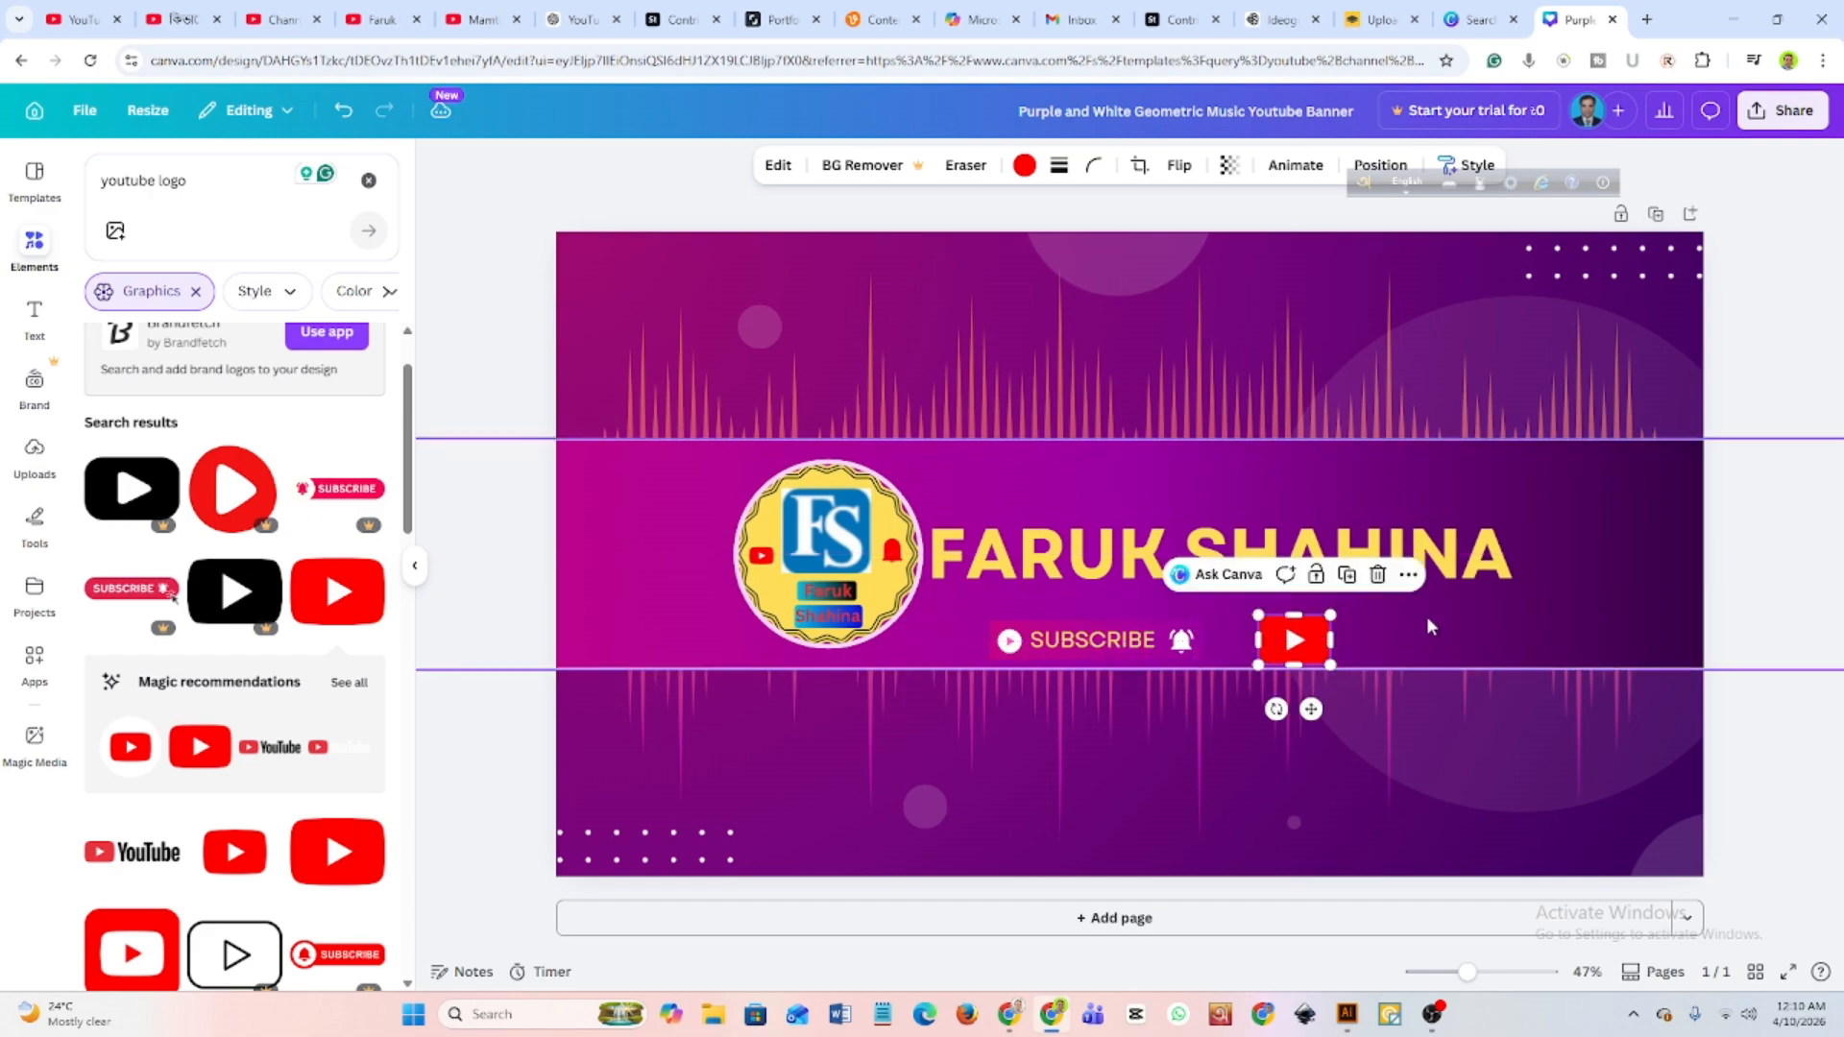
{"action": "left_click", "coordinate": [1395, 631]}
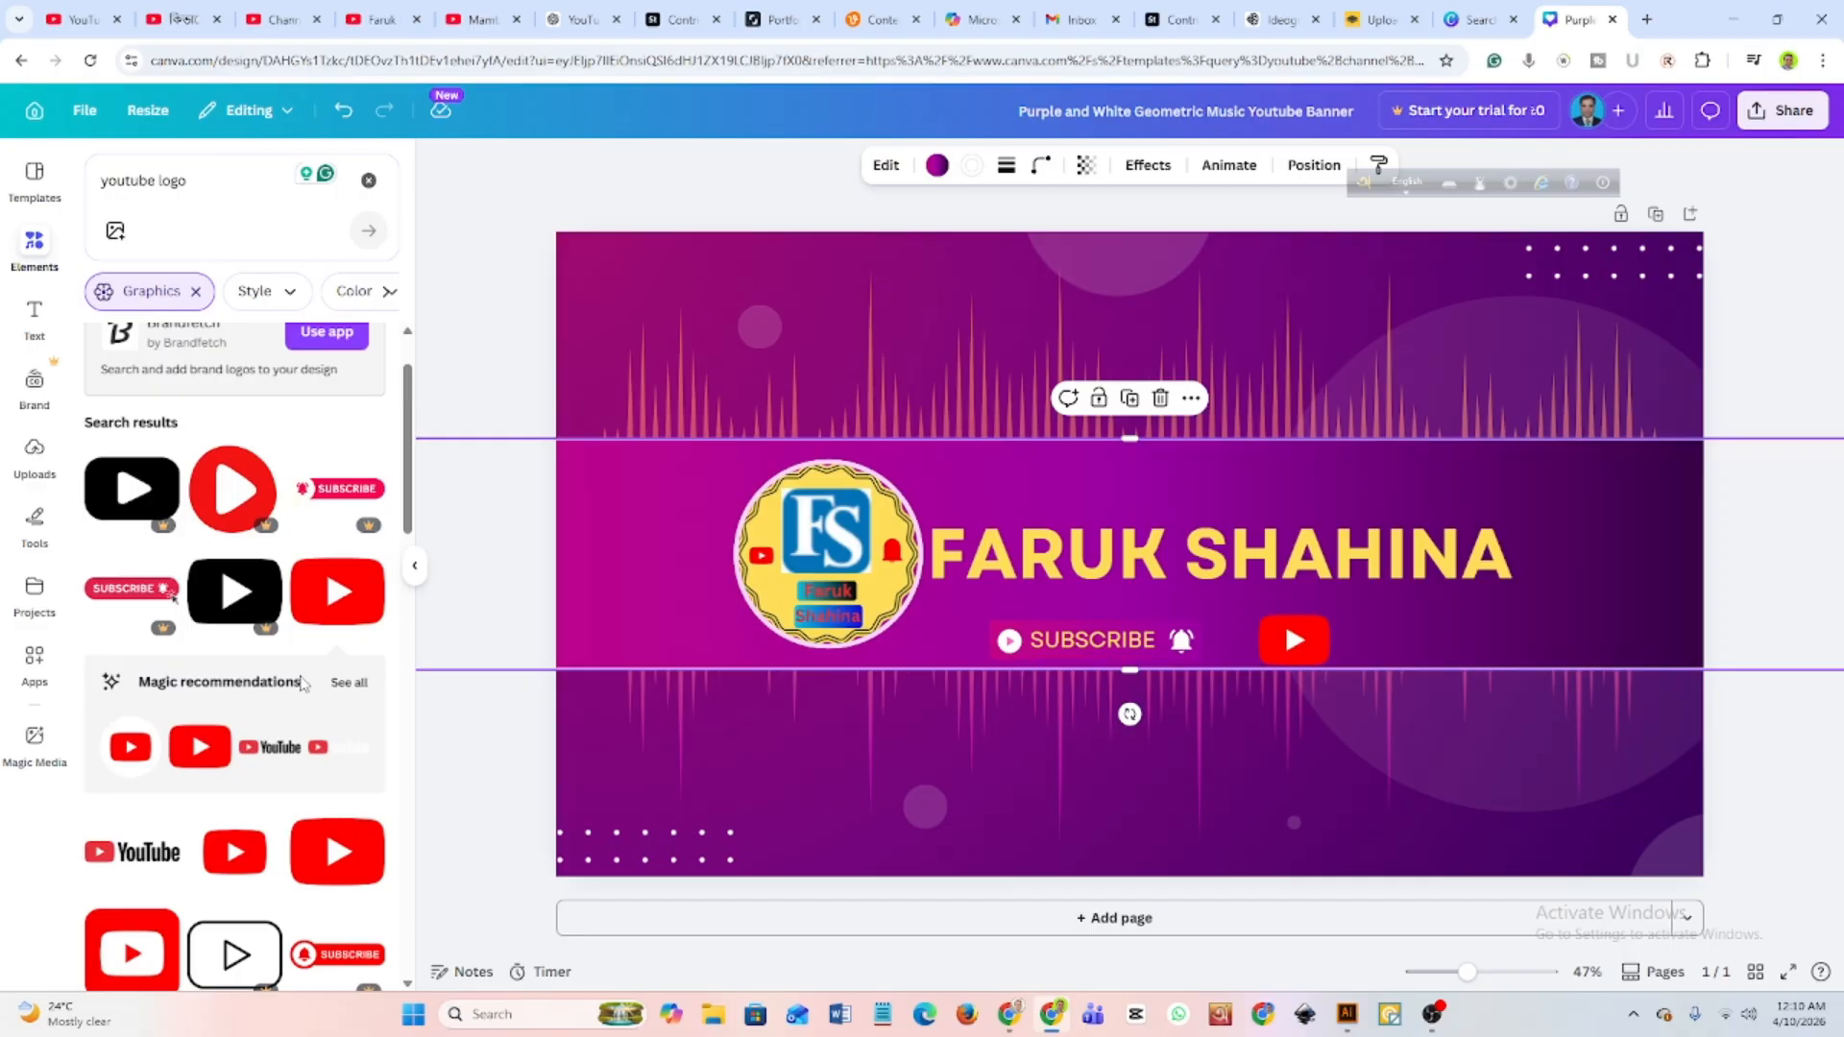
Examine the current banner on the YouTube channel page as a reference, clearing the floating language bar off it, and return to the Canva design.
{"action": "scroll", "coordinate": [304, 682], "scroll_direction": "down", "scroll_amount": 3}
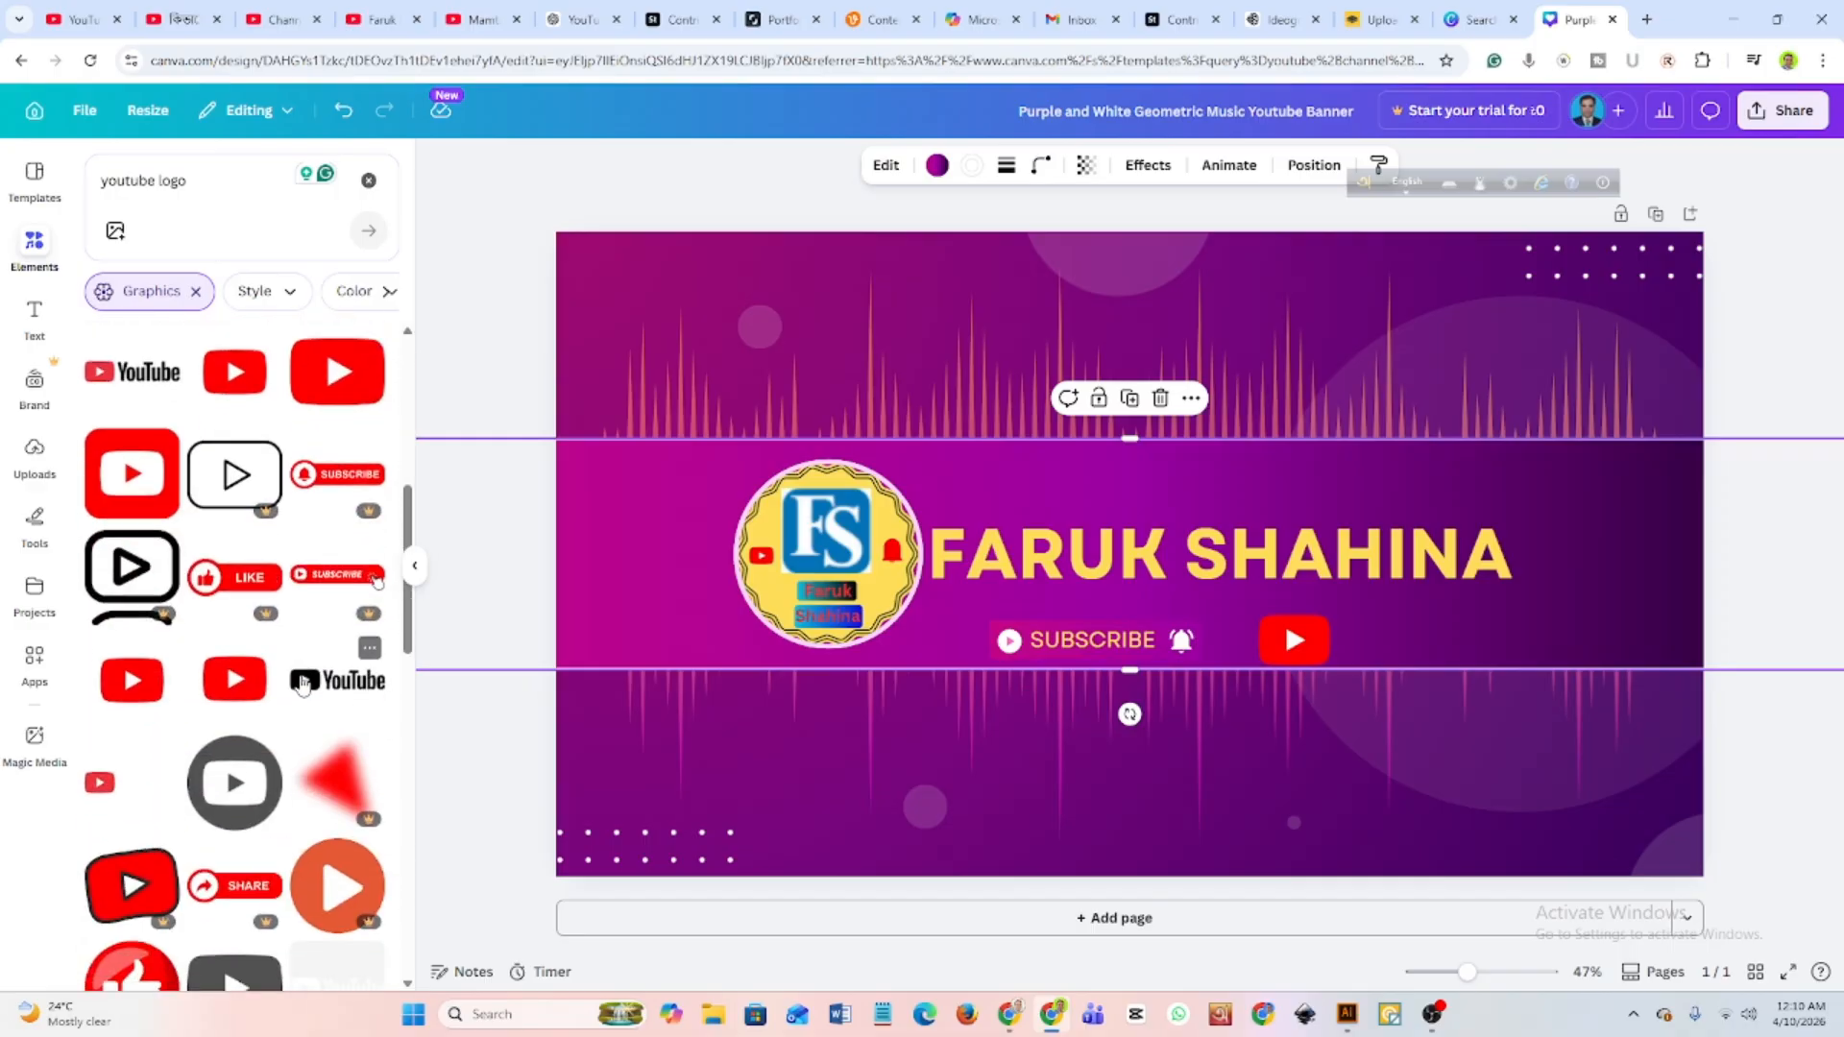
{"action": "scroll", "coordinate": [304, 682], "scroll_direction": "down", "scroll_amount": 1}
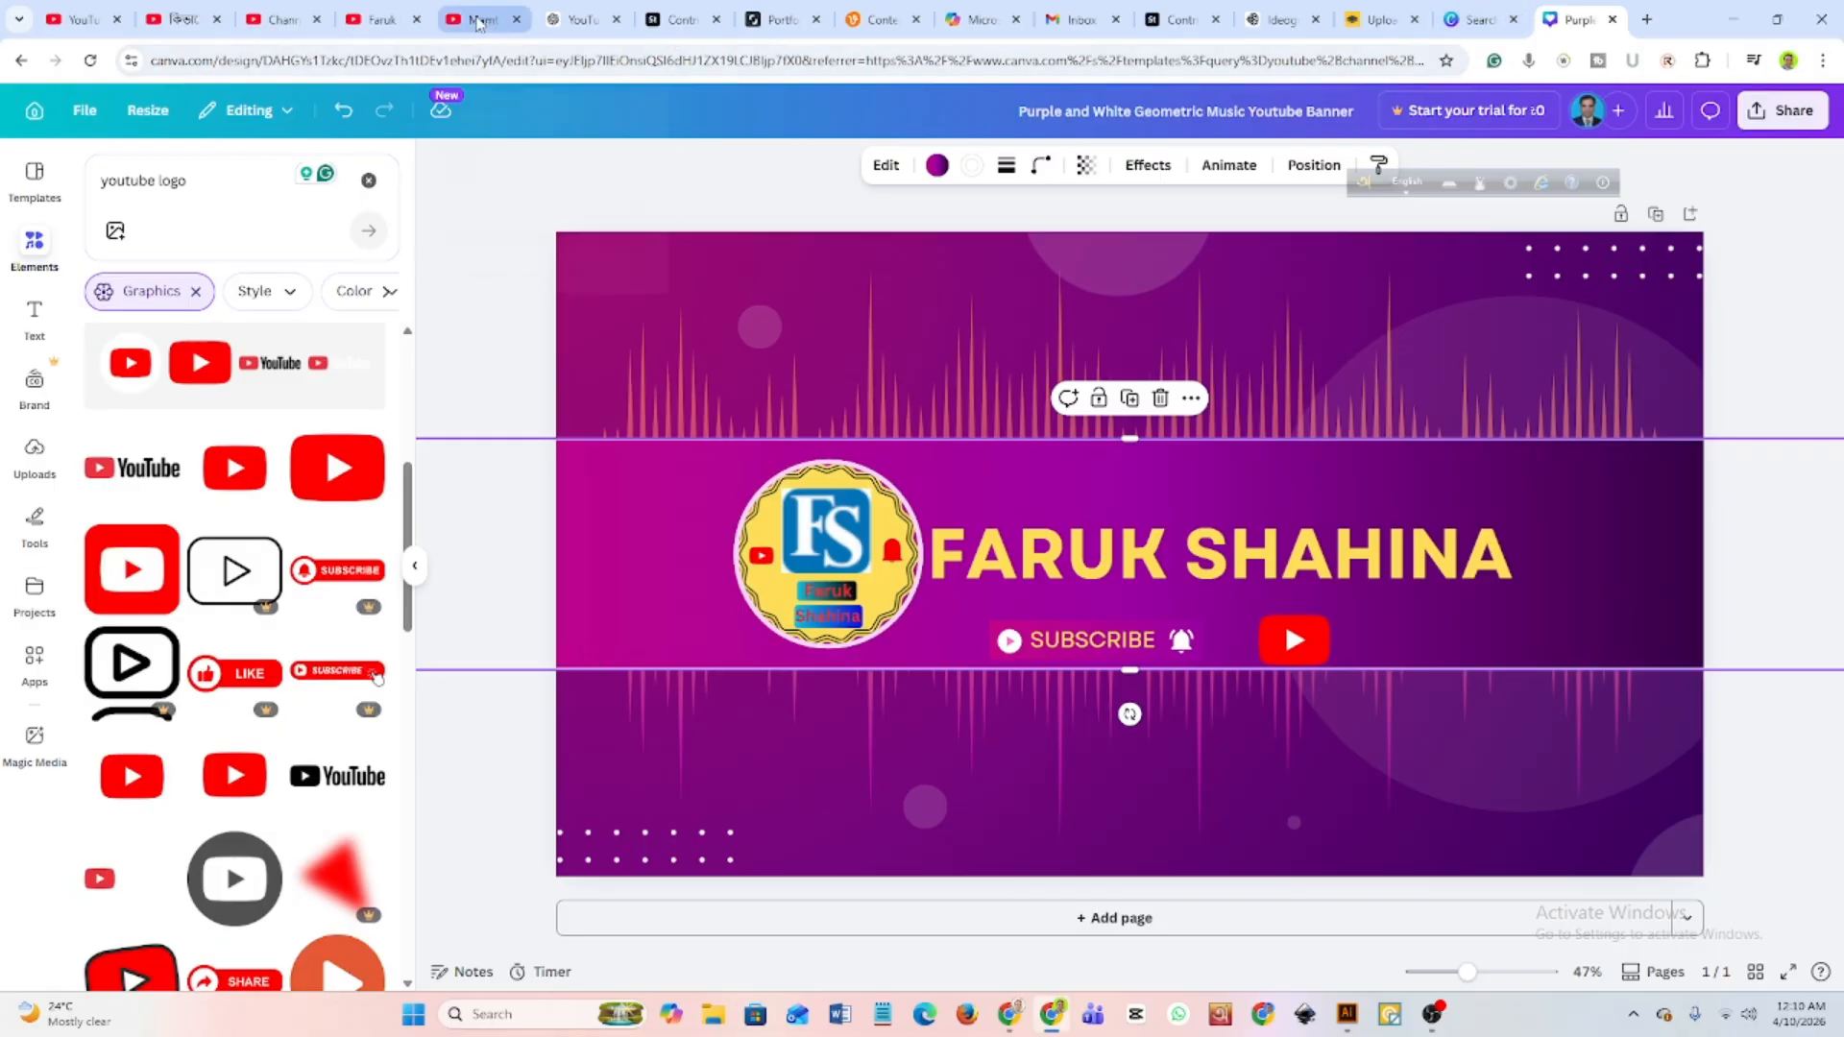
{"action": "left_click", "coordinate": [373, 21]}
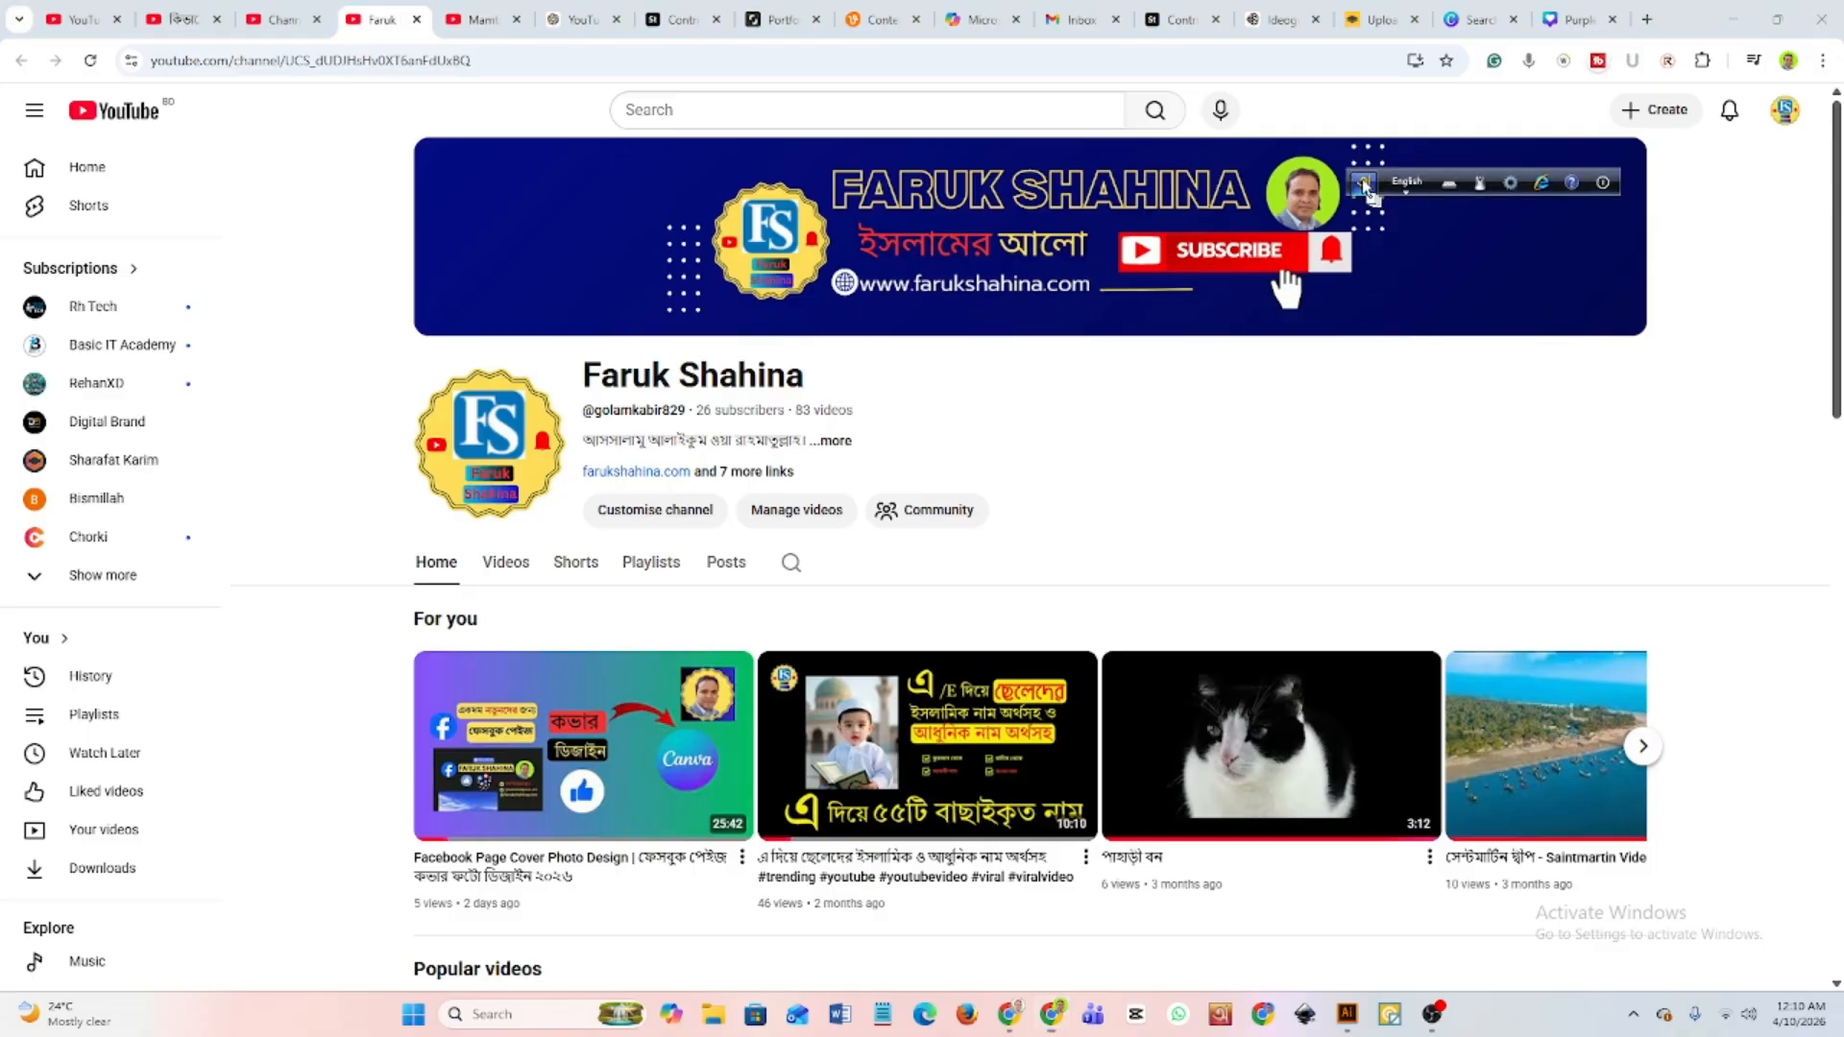
{"action": "left_click_drag", "start_coordinate": [1368, 185], "coordinate": [1380, 113]}
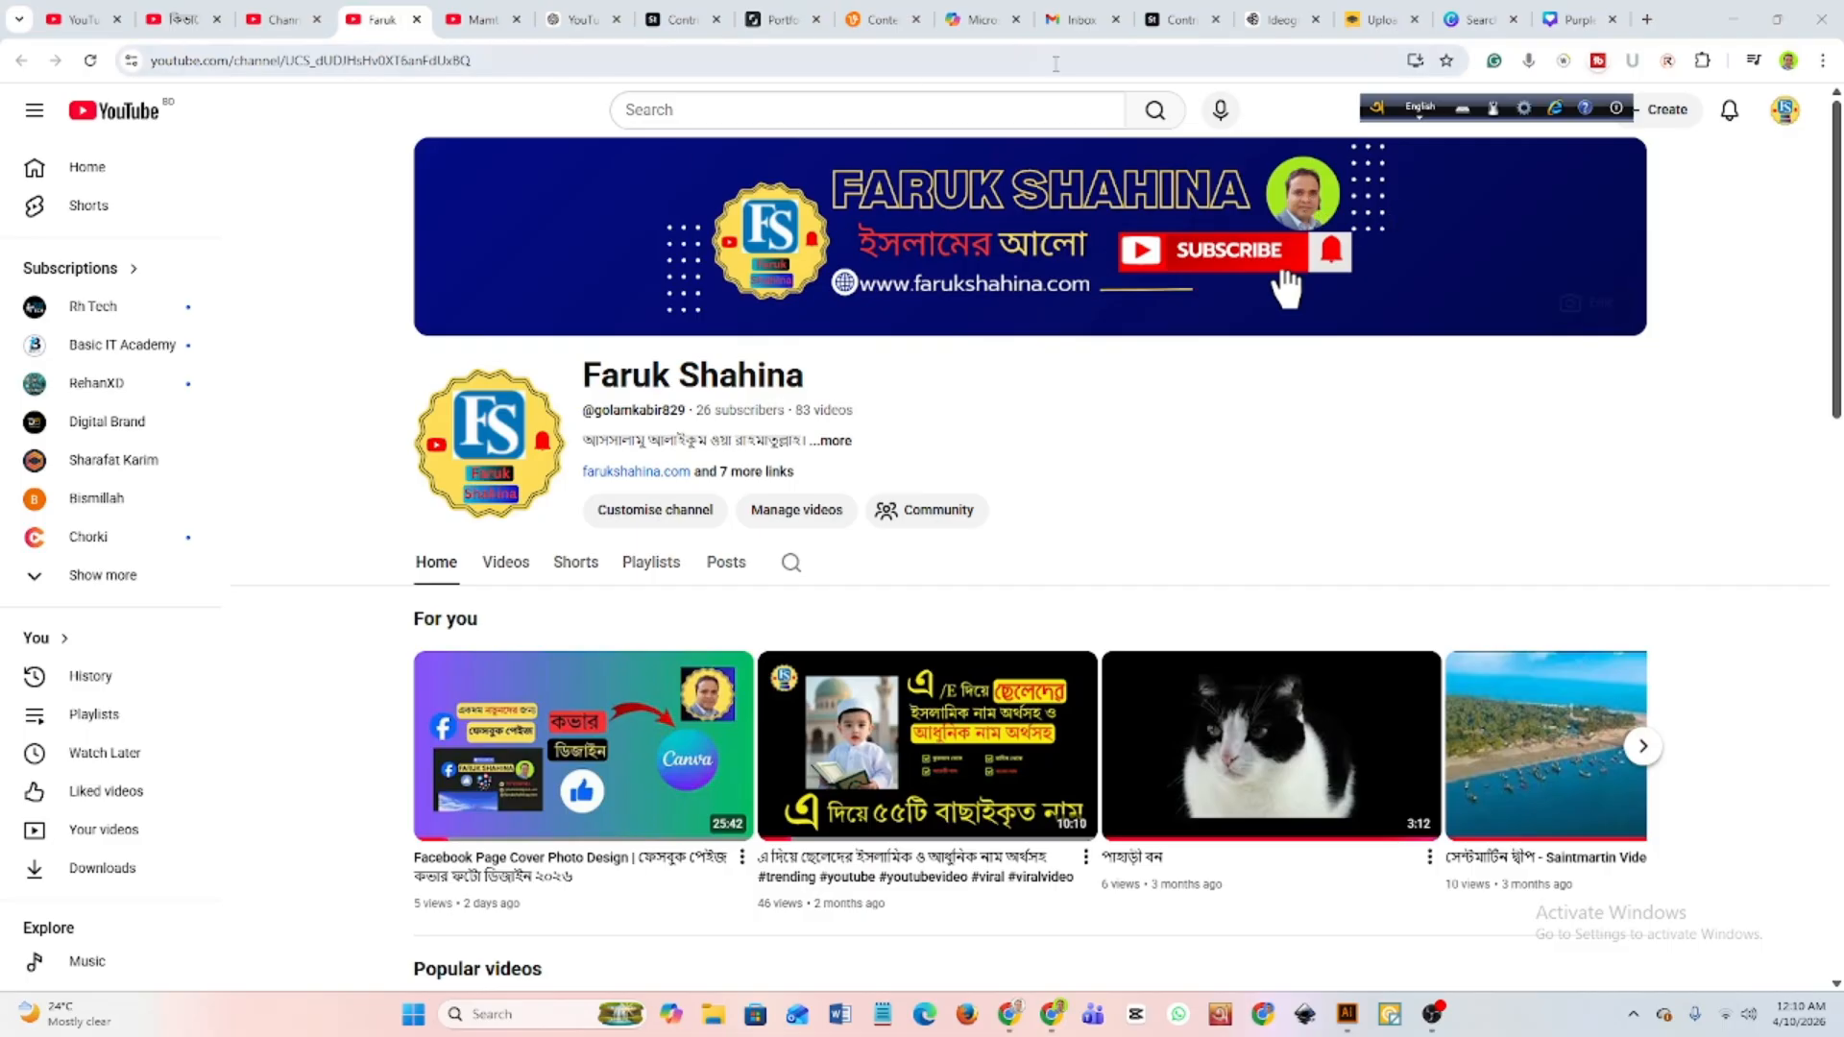
{"action": "left_click", "coordinate": [1568, 19]}
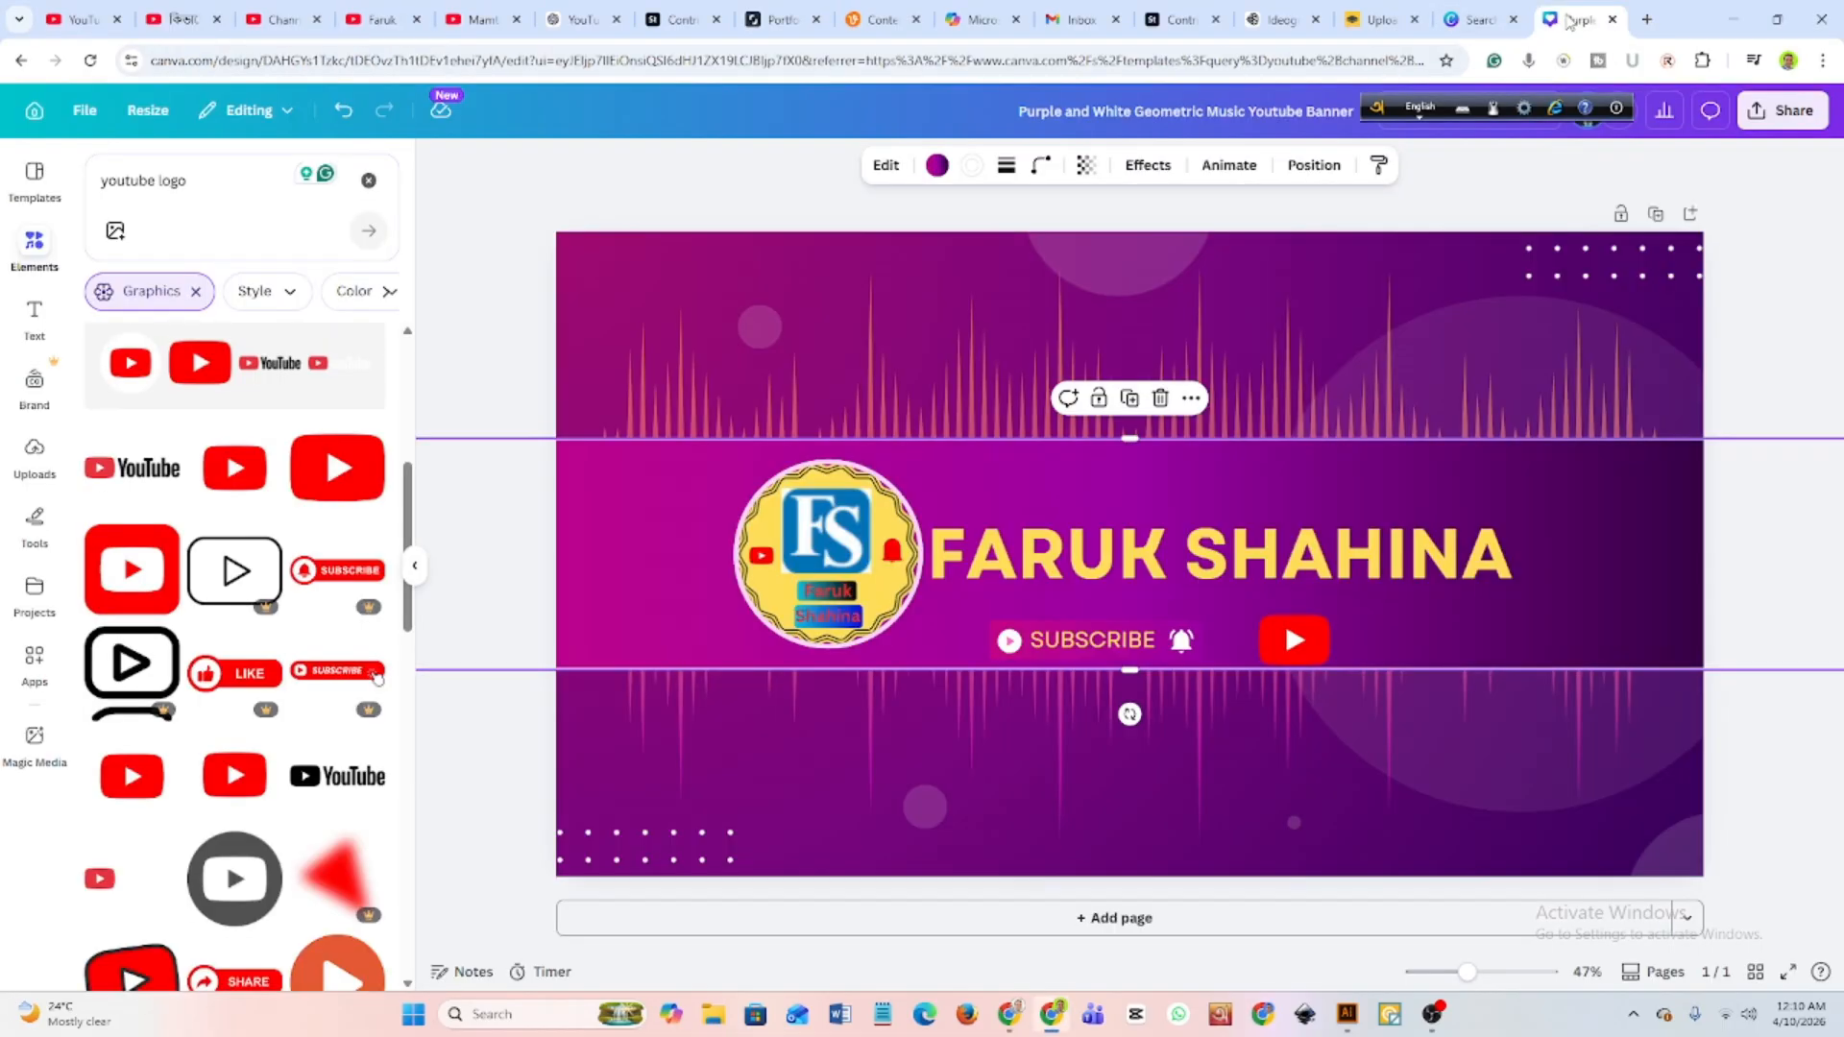
Clear the YouTube logo search and look through the uploads, available apps and saved projects.
{"action": "left_click", "coordinate": [28, 248]}
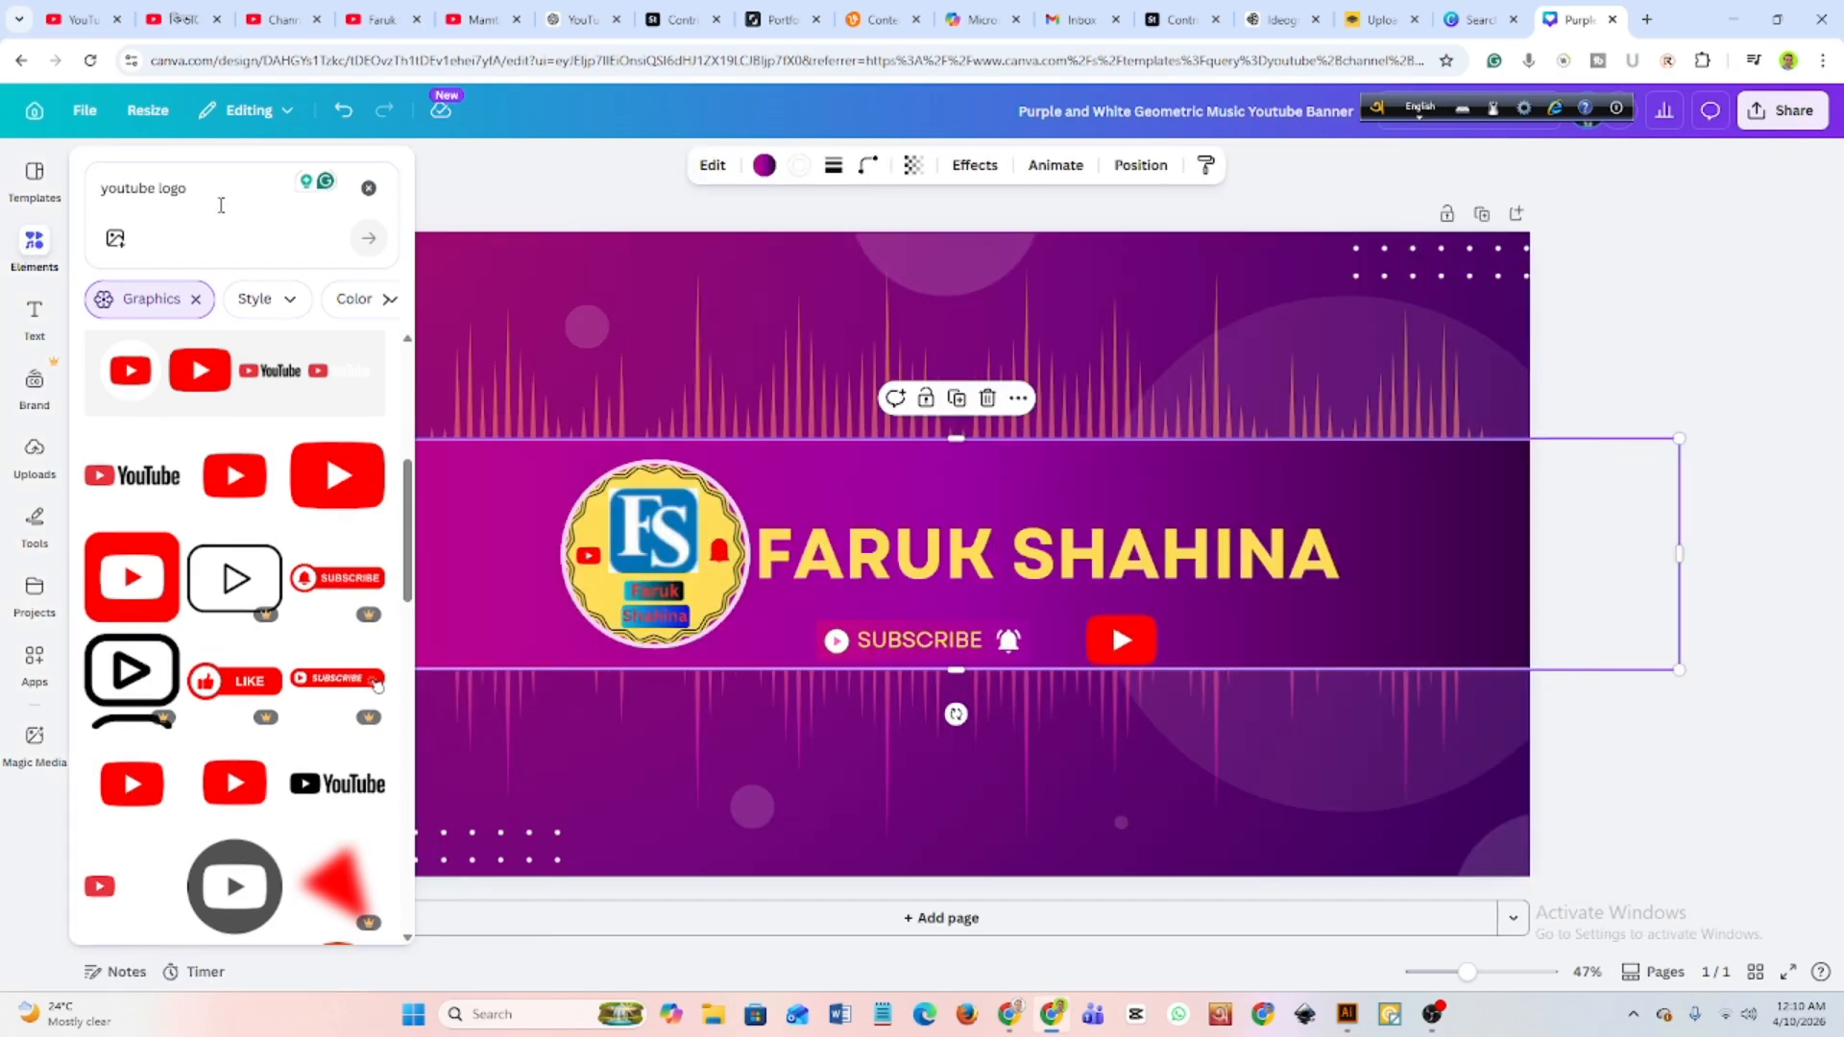
{"action": "left_click", "coordinate": [368, 187]}
{"action": "left_click", "coordinate": [34, 456]}
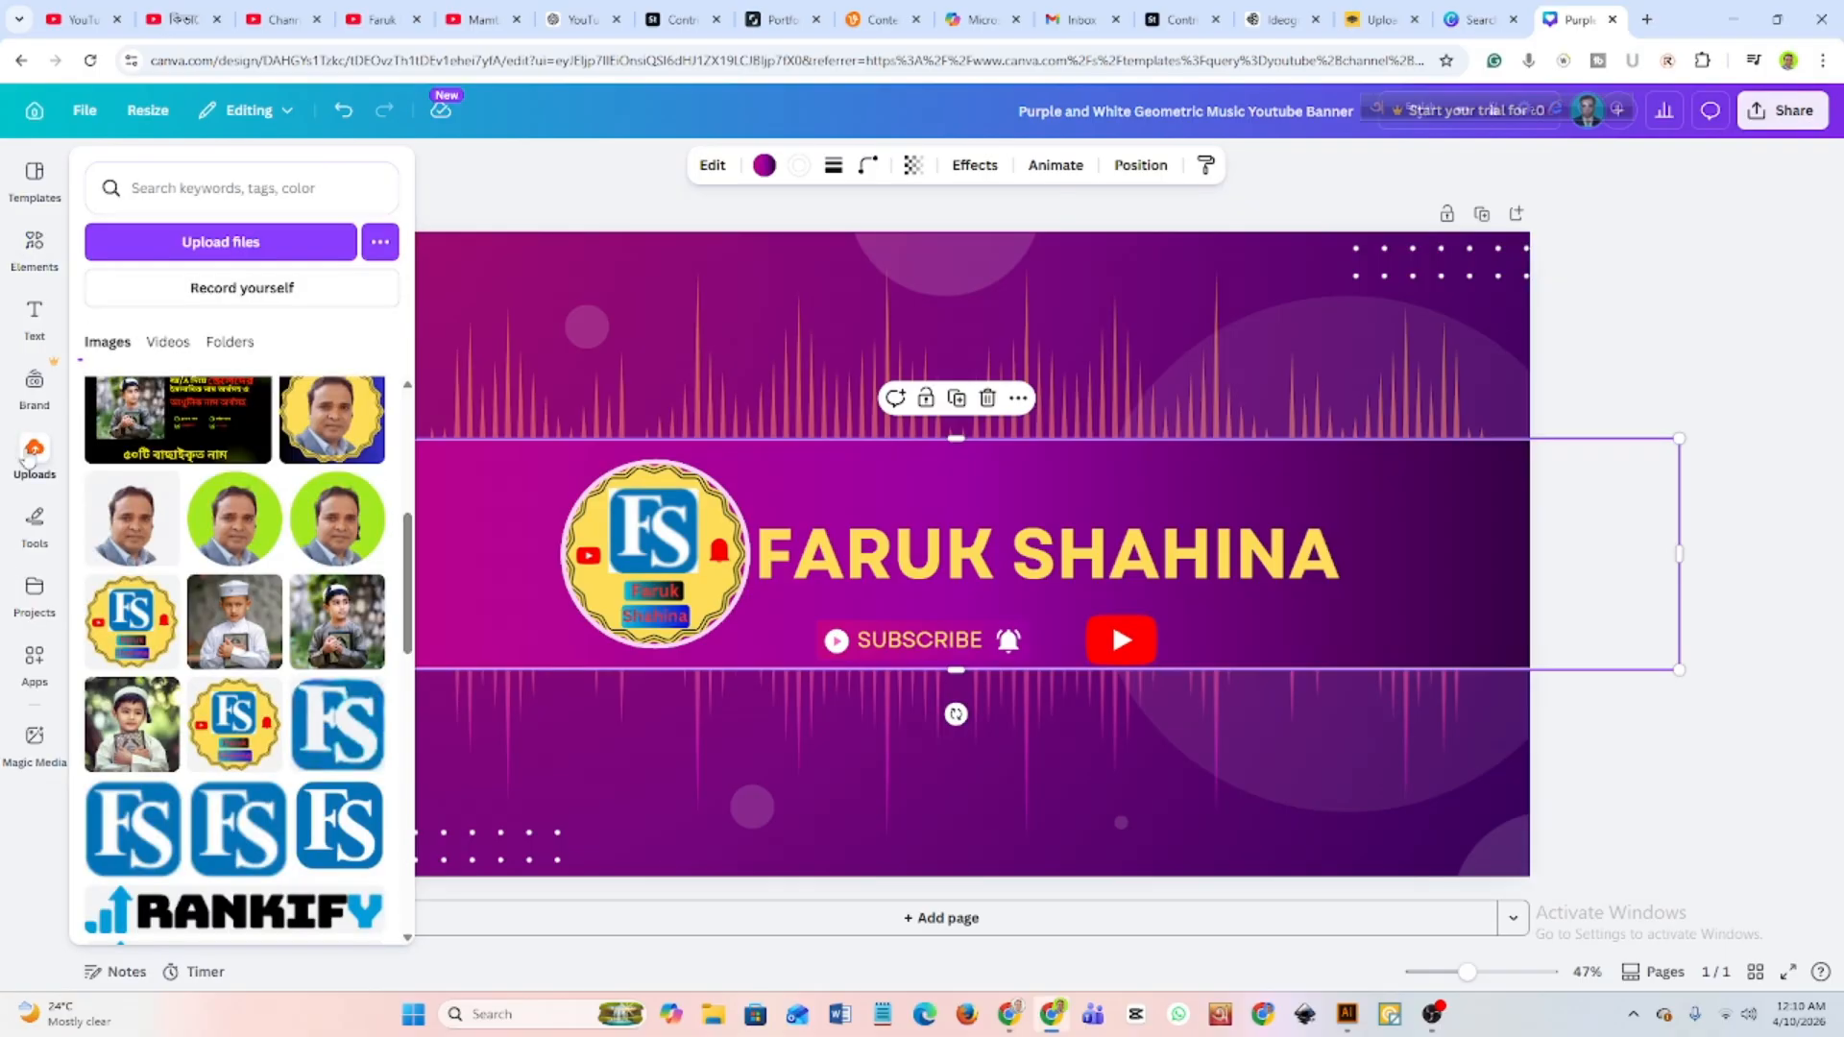
{"action": "left_click", "coordinate": [38, 651]}
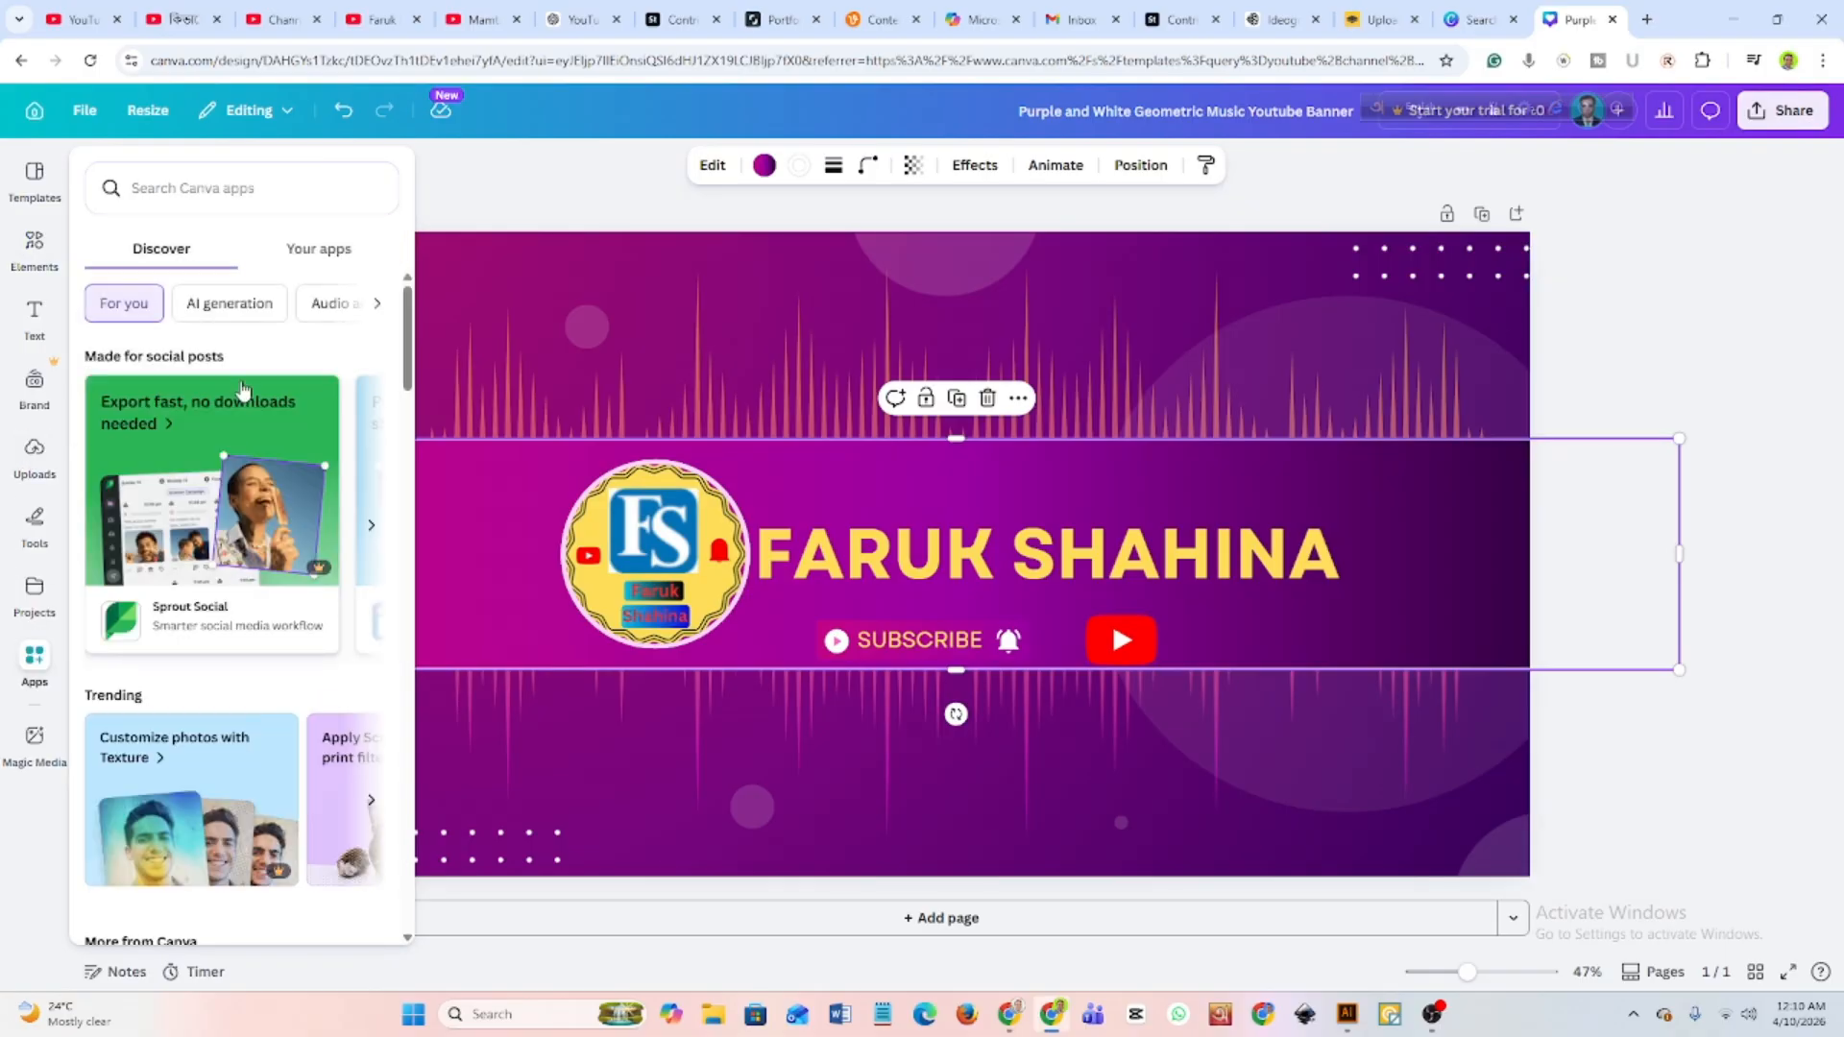
{"action": "scroll", "coordinate": [248, 712], "scroll_direction": "down", "scroll_amount": 2}
{"action": "scroll", "coordinate": [249, 712], "scroll_direction": "down", "scroll_amount": 2}
{"action": "scroll", "coordinate": [252, 711], "scroll_direction": "up", "scroll_amount": 3}
{"action": "left_click", "coordinate": [32, 595]}
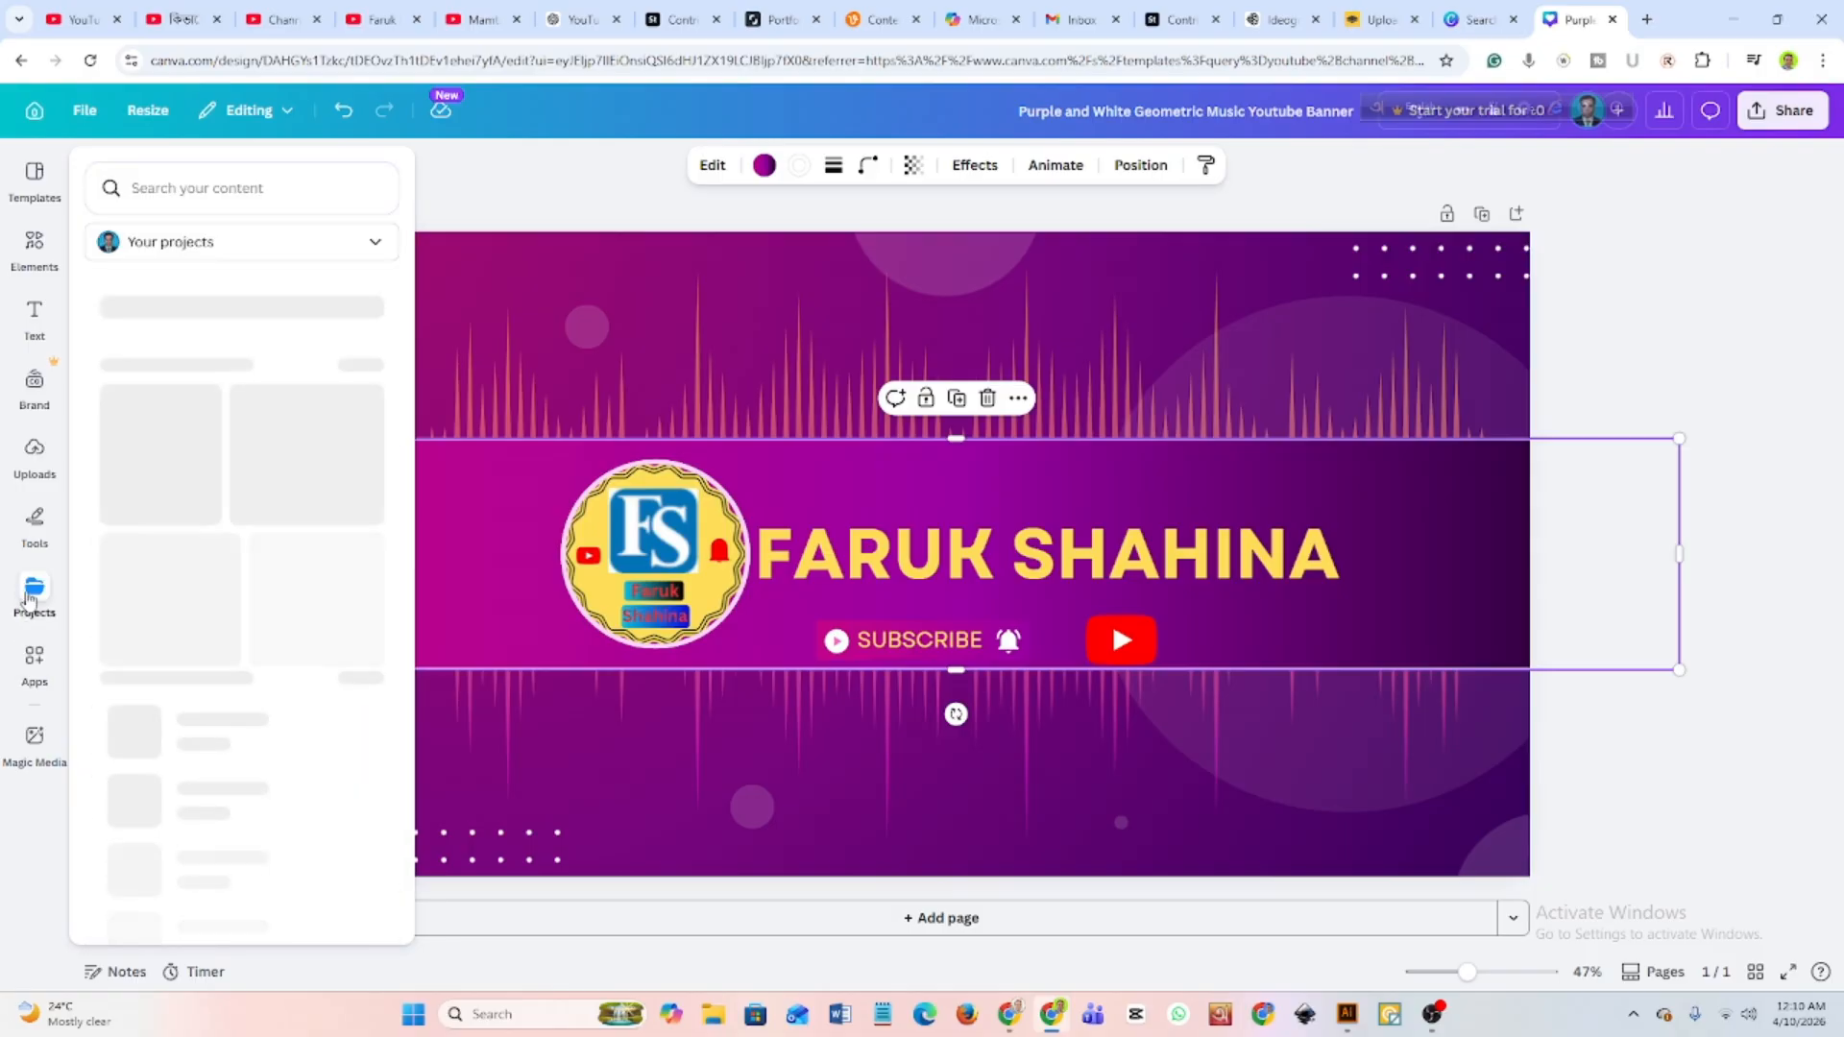
{"action": "scroll", "coordinate": [239, 646], "scroll_direction": "down", "scroll_amount": 1}
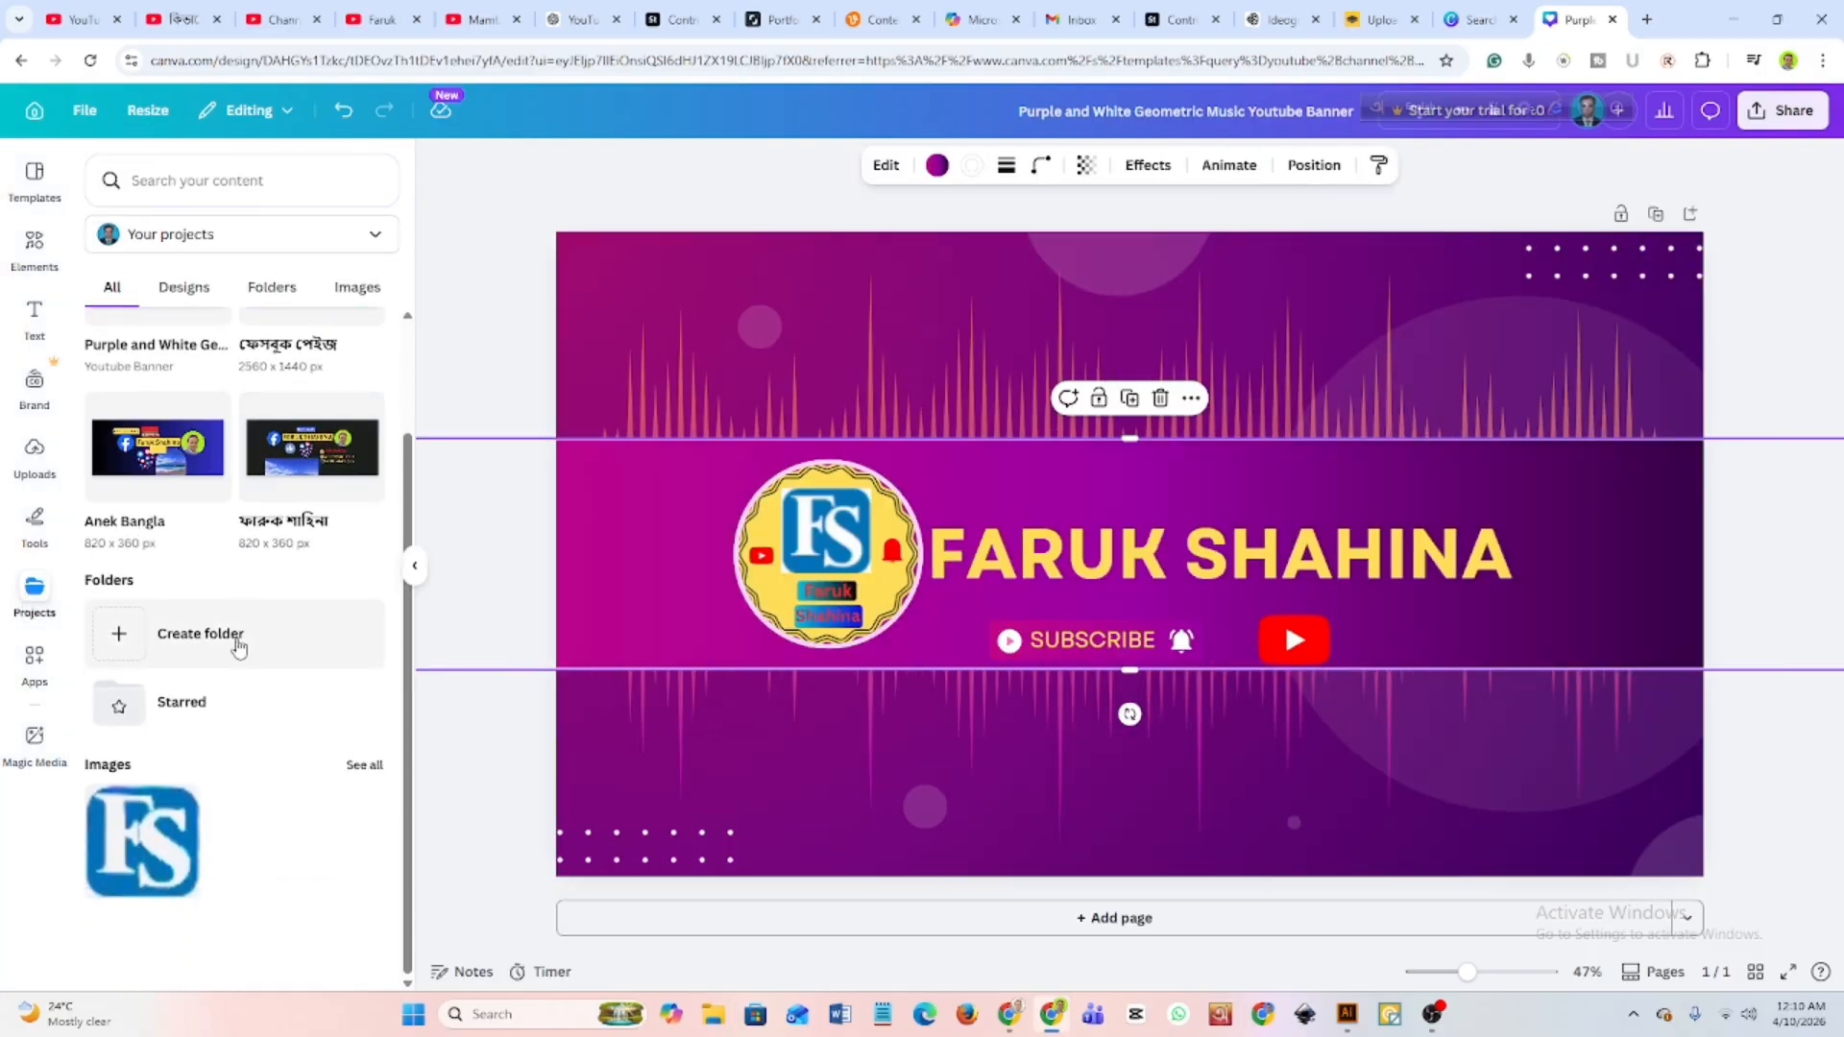
{"action": "scroll", "coordinate": [239, 646], "scroll_direction": "up", "scroll_amount": 1}
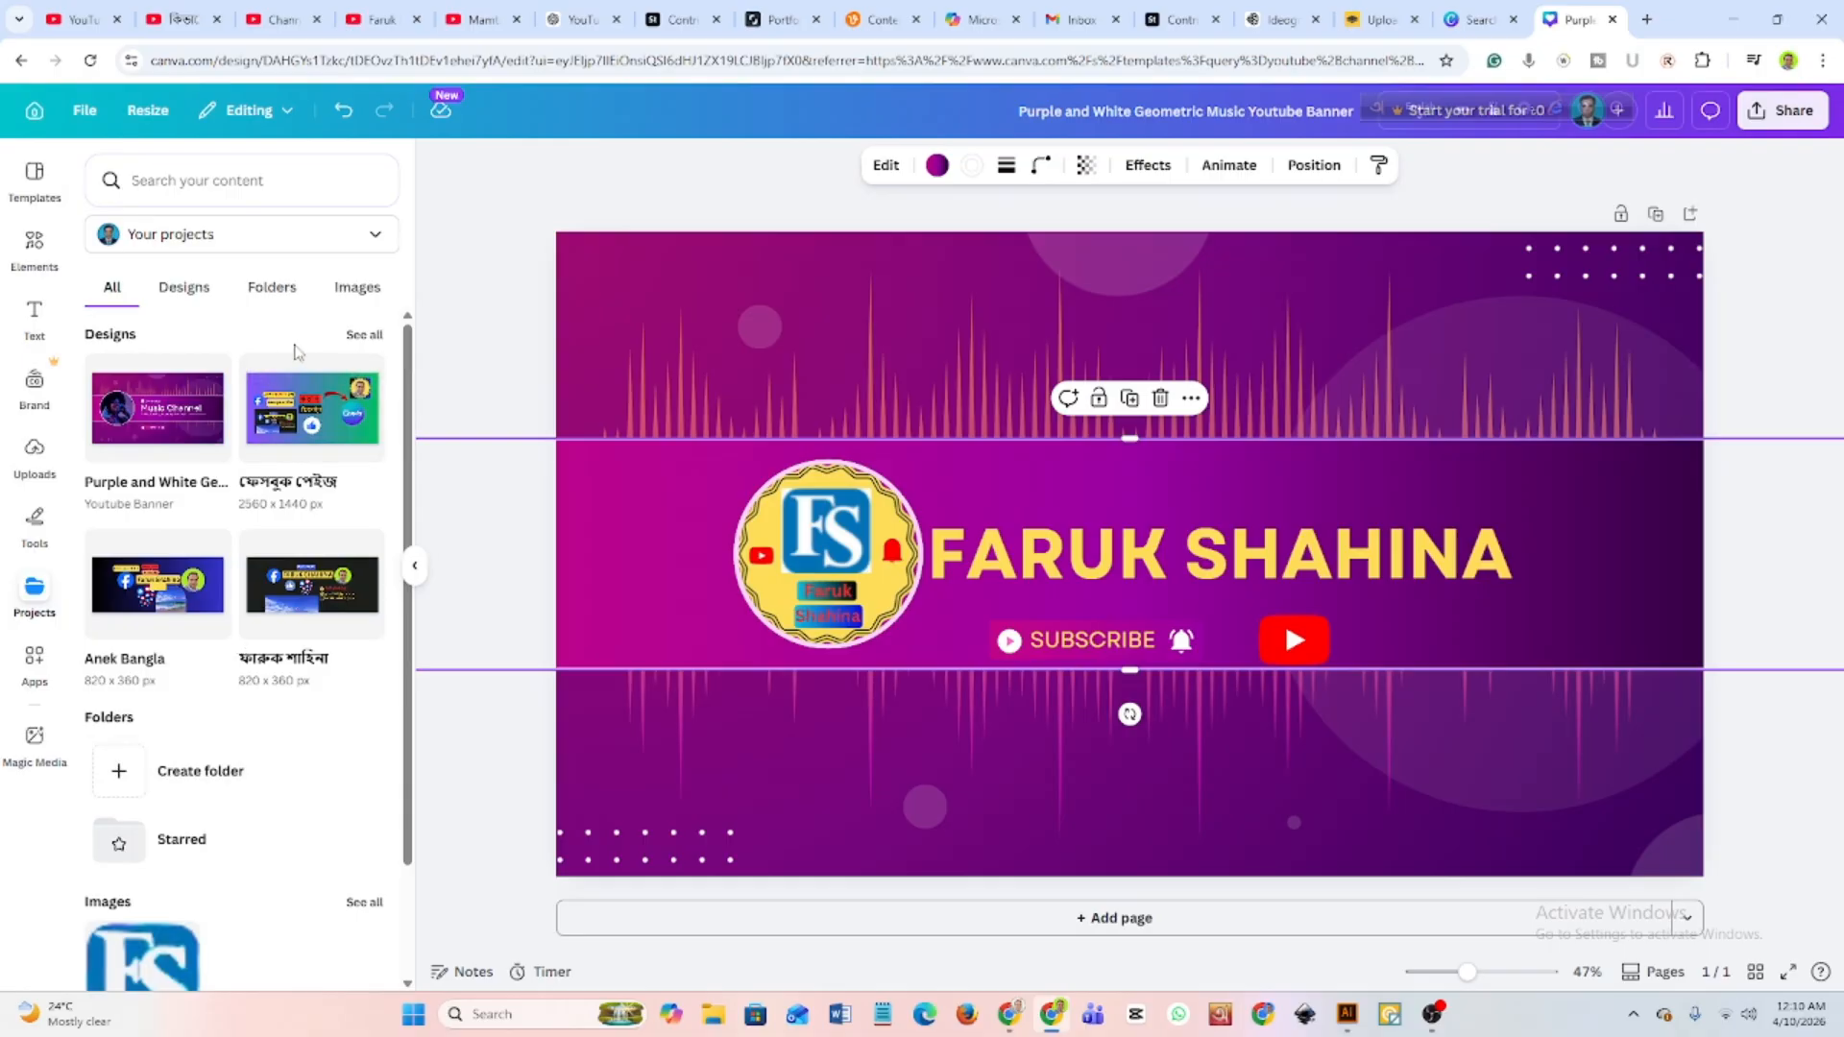
Find the uploaded portrait photo with the green circular background and add it to the banner.
{"action": "left_click", "coordinate": [33, 459]}
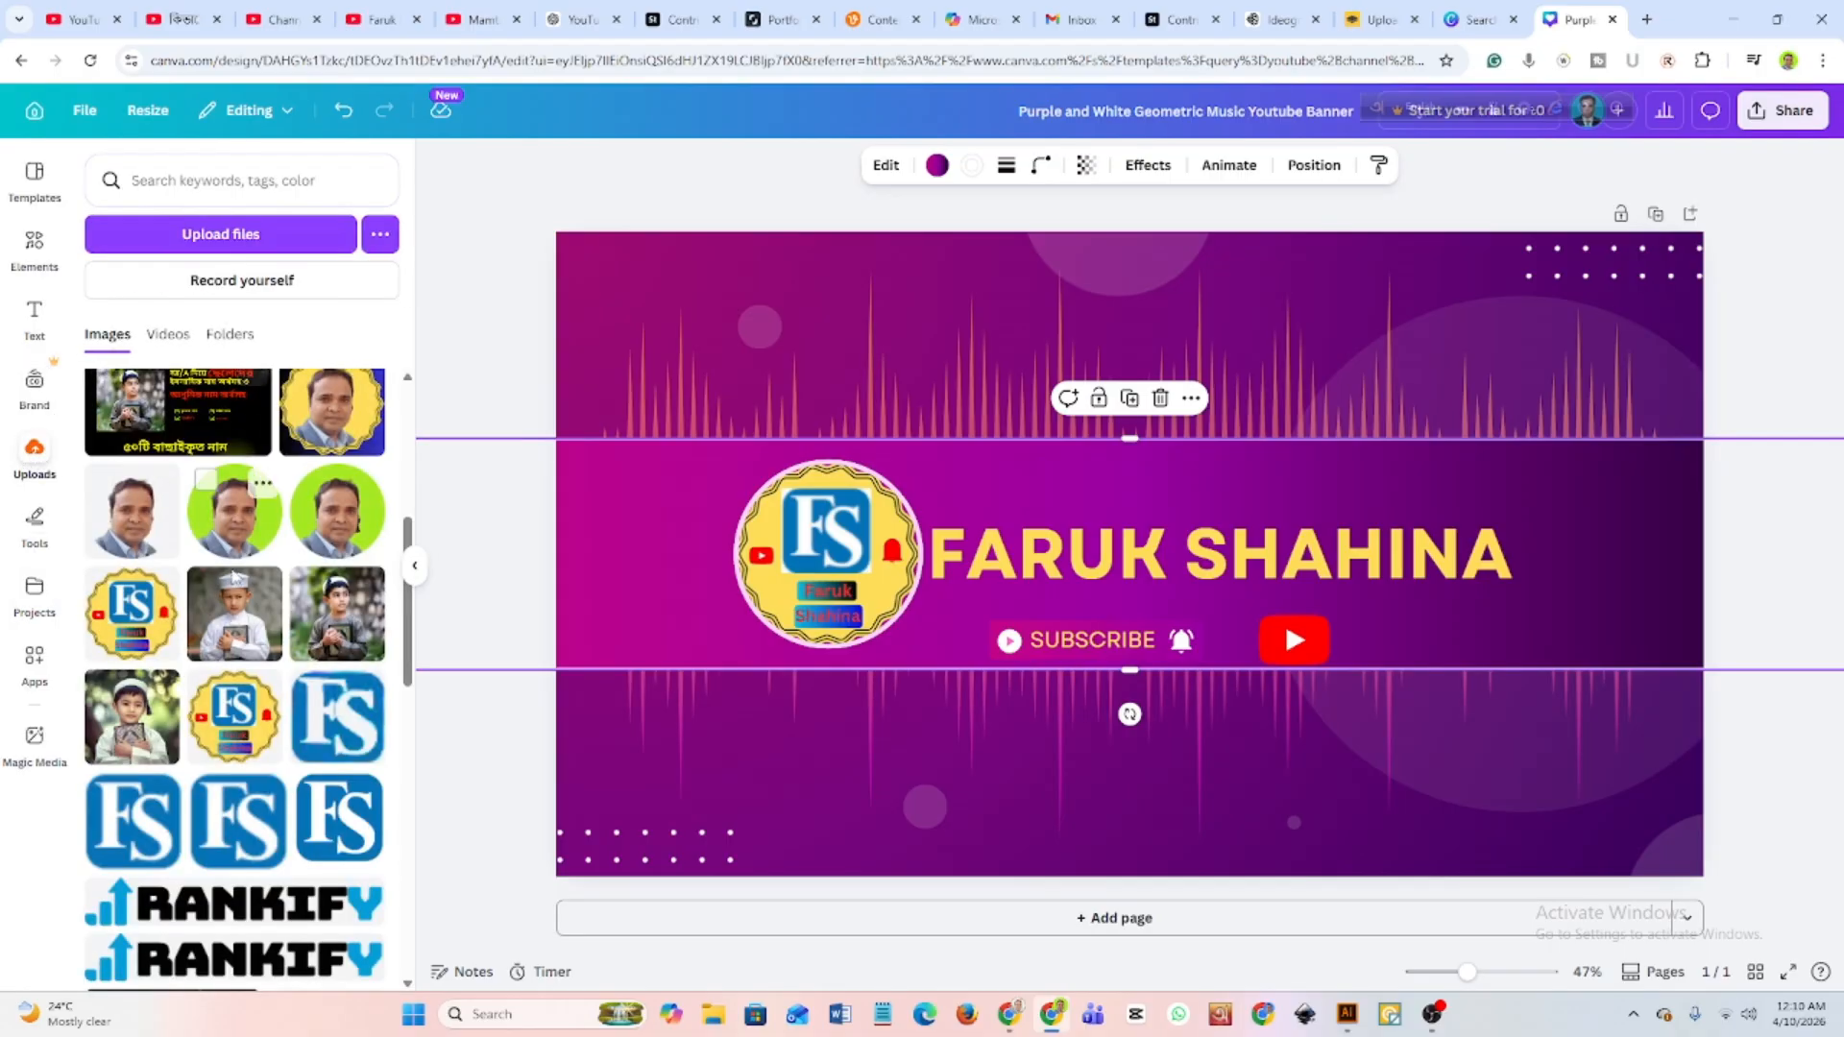
{"action": "scroll", "coordinate": [247, 746], "scroll_direction": "down", "scroll_amount": 5}
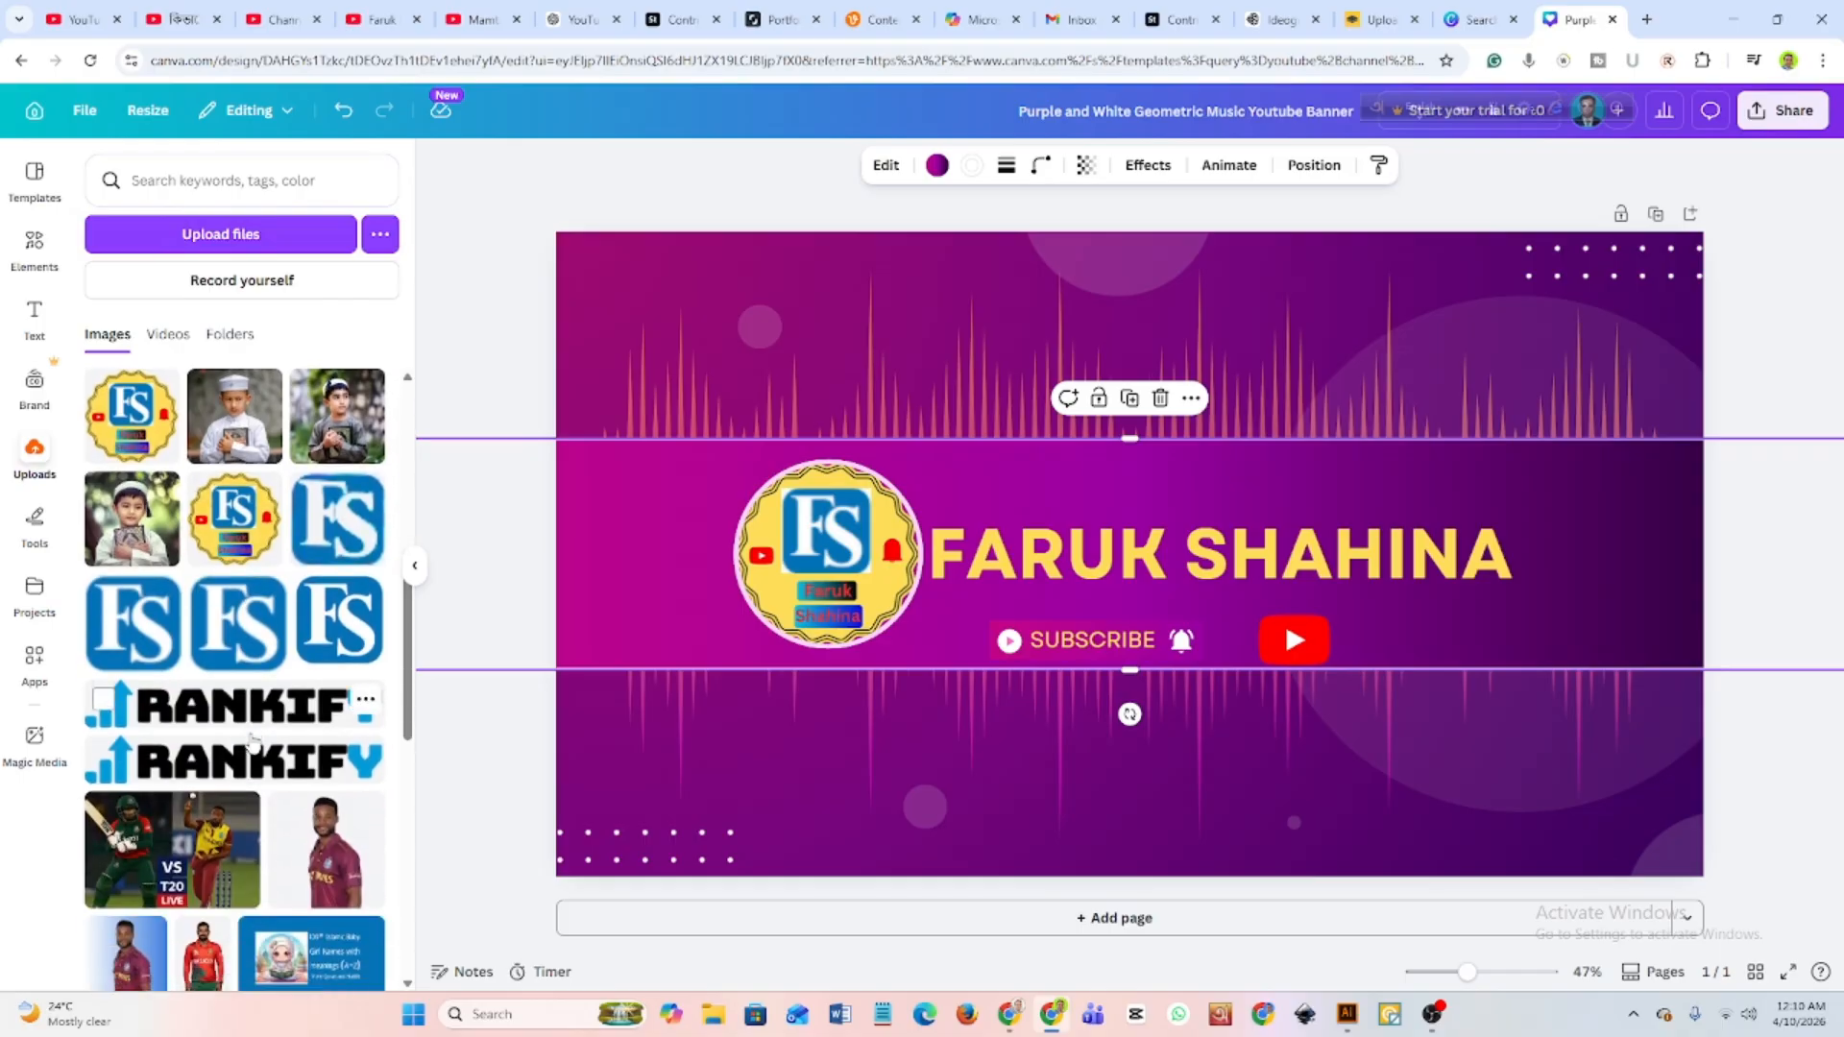
{"action": "scroll", "coordinate": [252, 739], "scroll_direction": "up", "scroll_amount": 3}
{"action": "scroll", "coordinate": [252, 710], "scroll_direction": "up", "scroll_amount": 2}
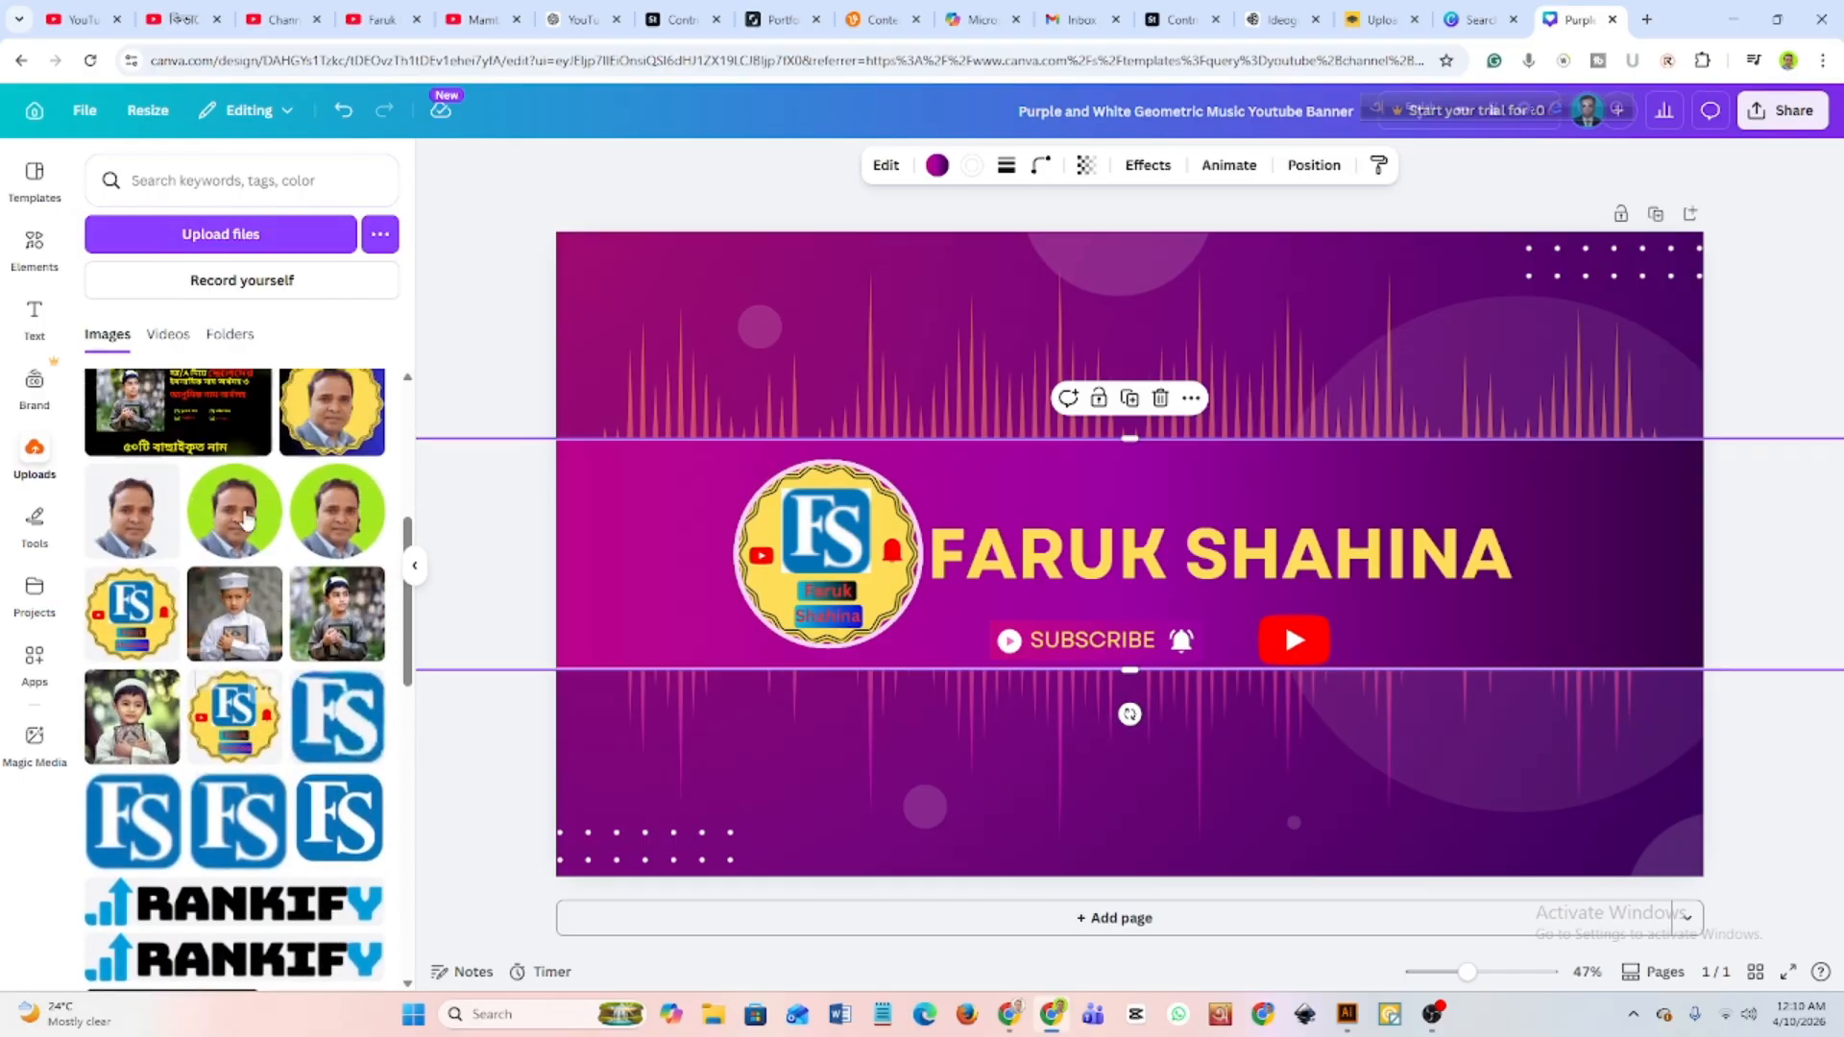
{"action": "left_click", "coordinate": [243, 524]}
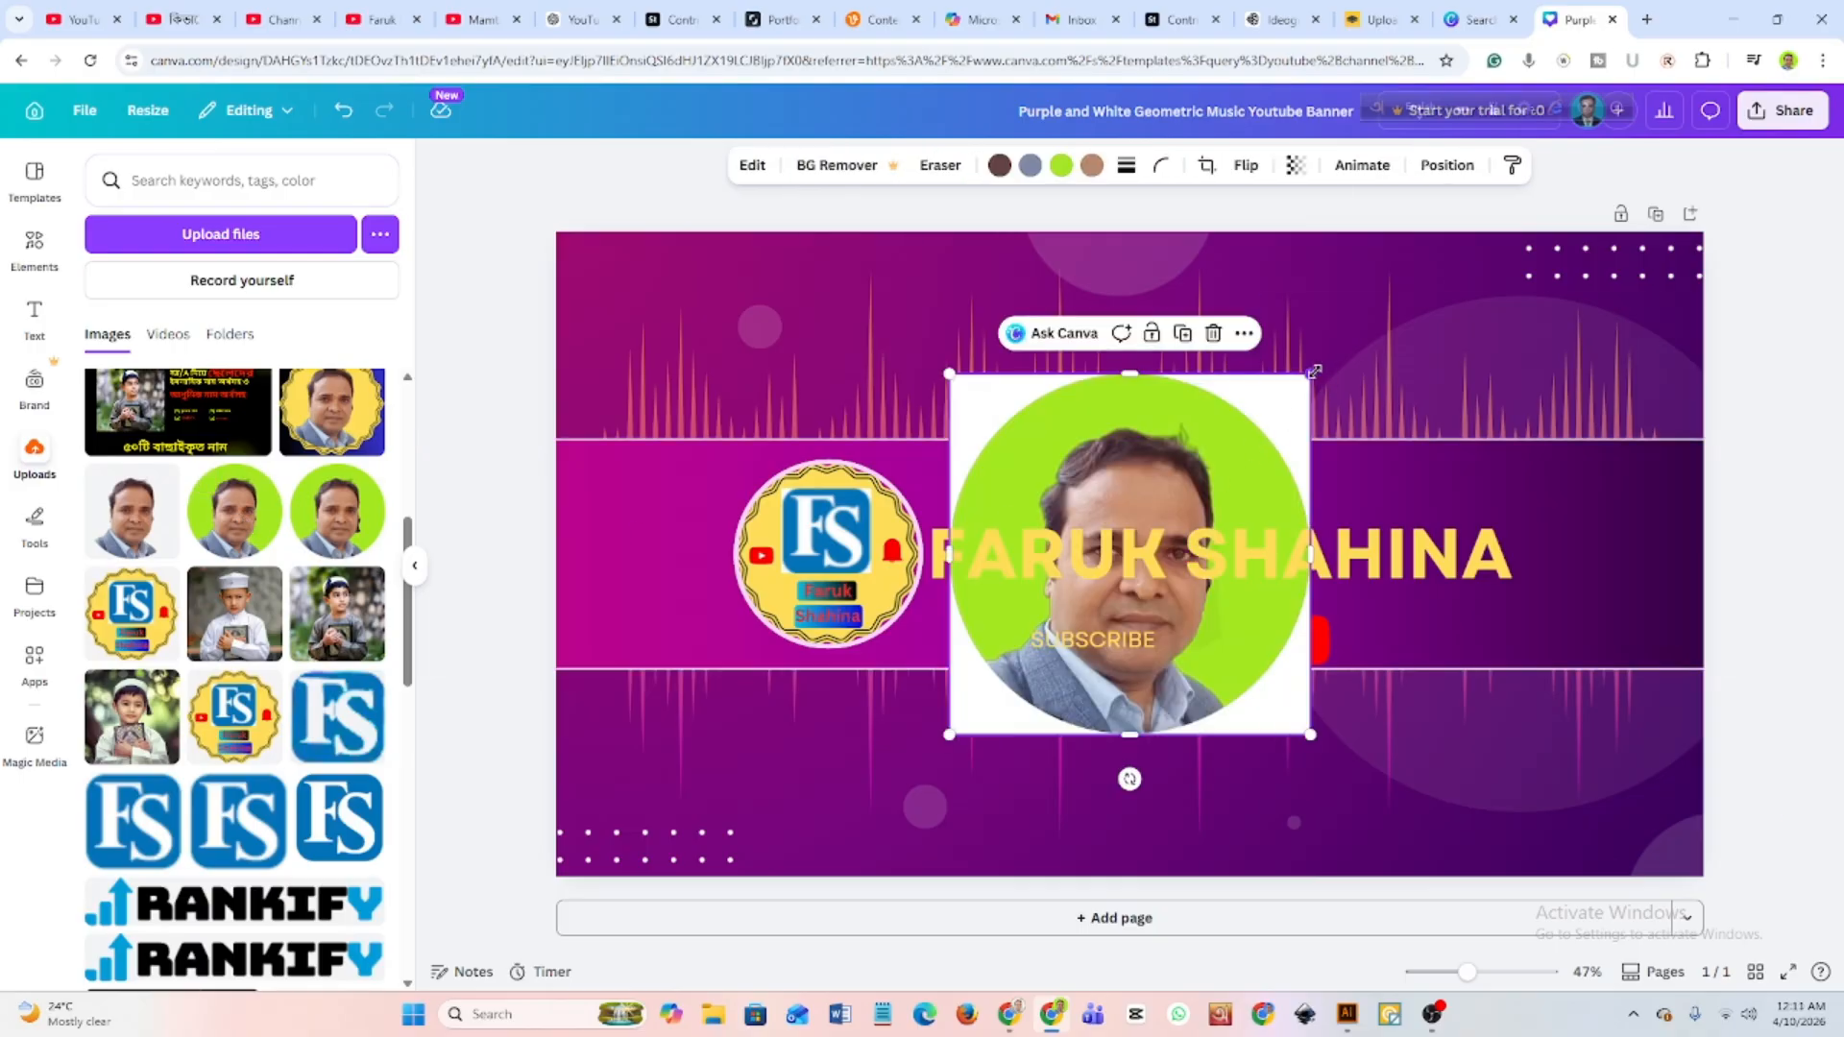
Shrink the portrait photo to a small thumbnail and place it just above the end of the name heading.
{"action": "left_click_drag", "start_coordinate": [1312, 373], "coordinate": [1064, 621]}
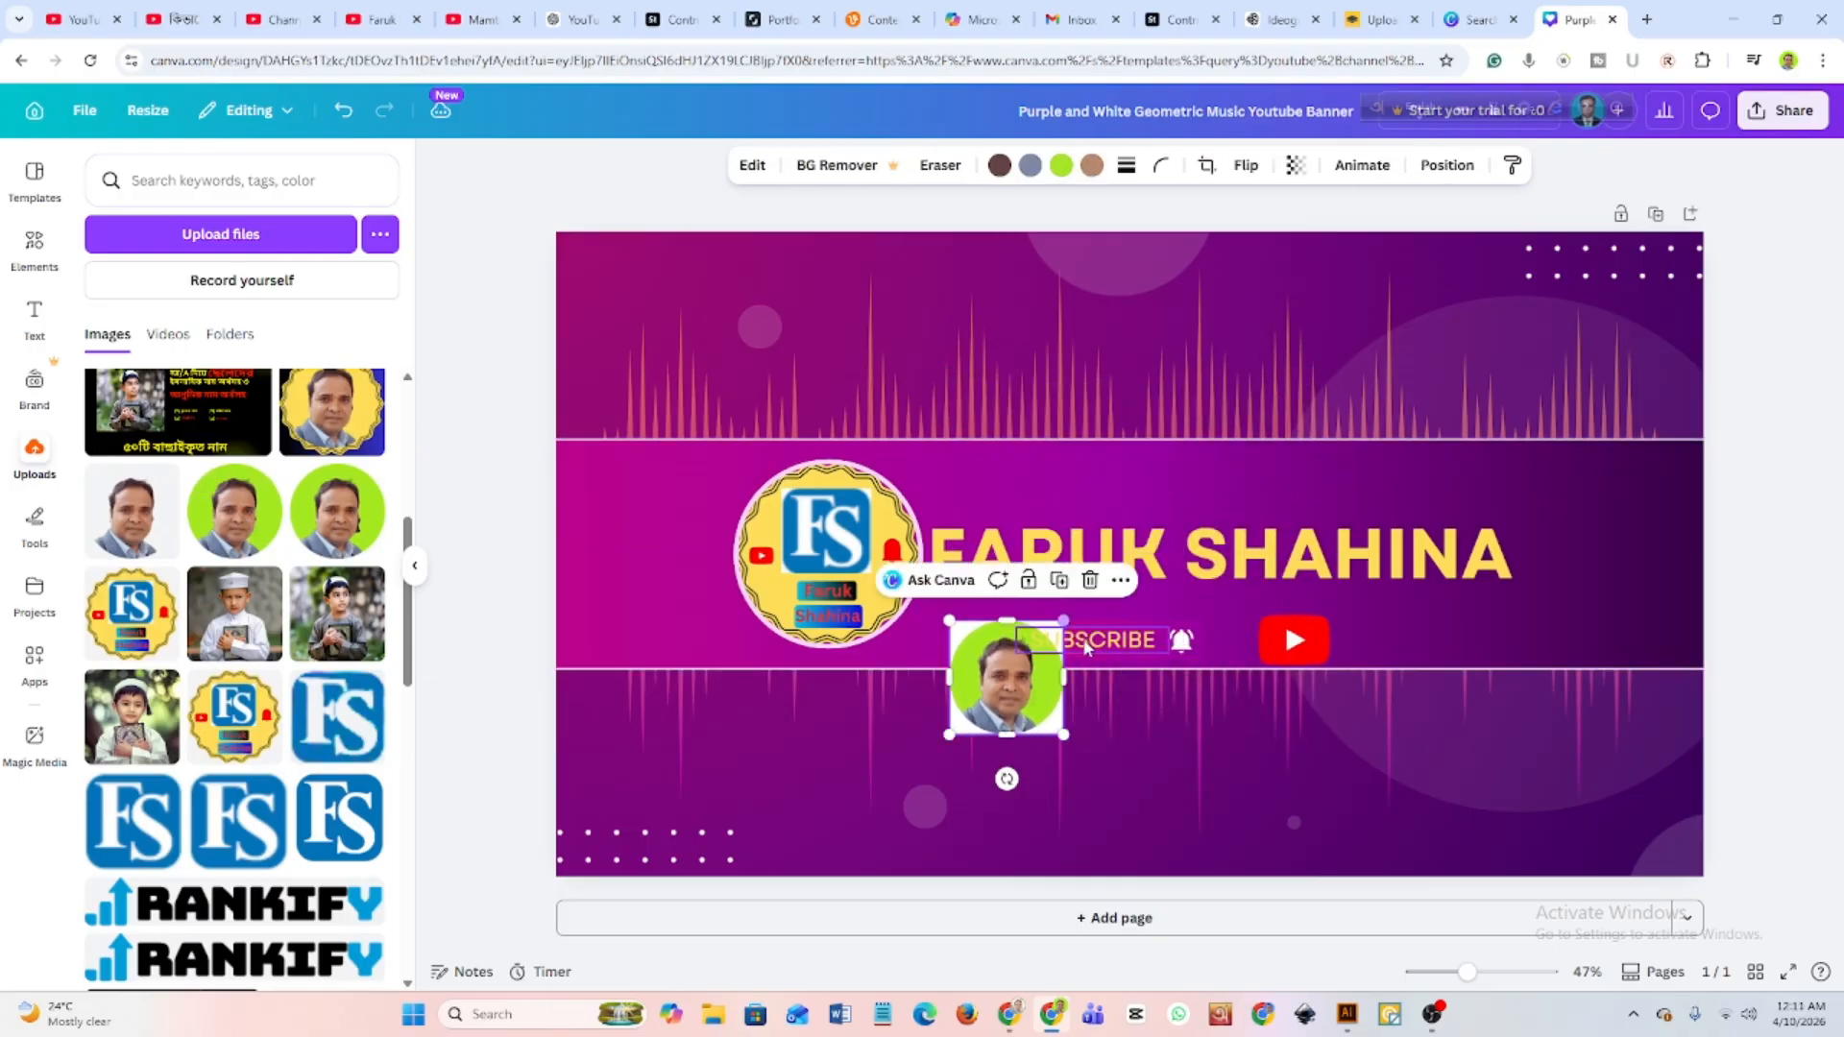
{"action": "left_click_drag", "start_coordinate": [1007, 680], "coordinate": [1546, 505]}
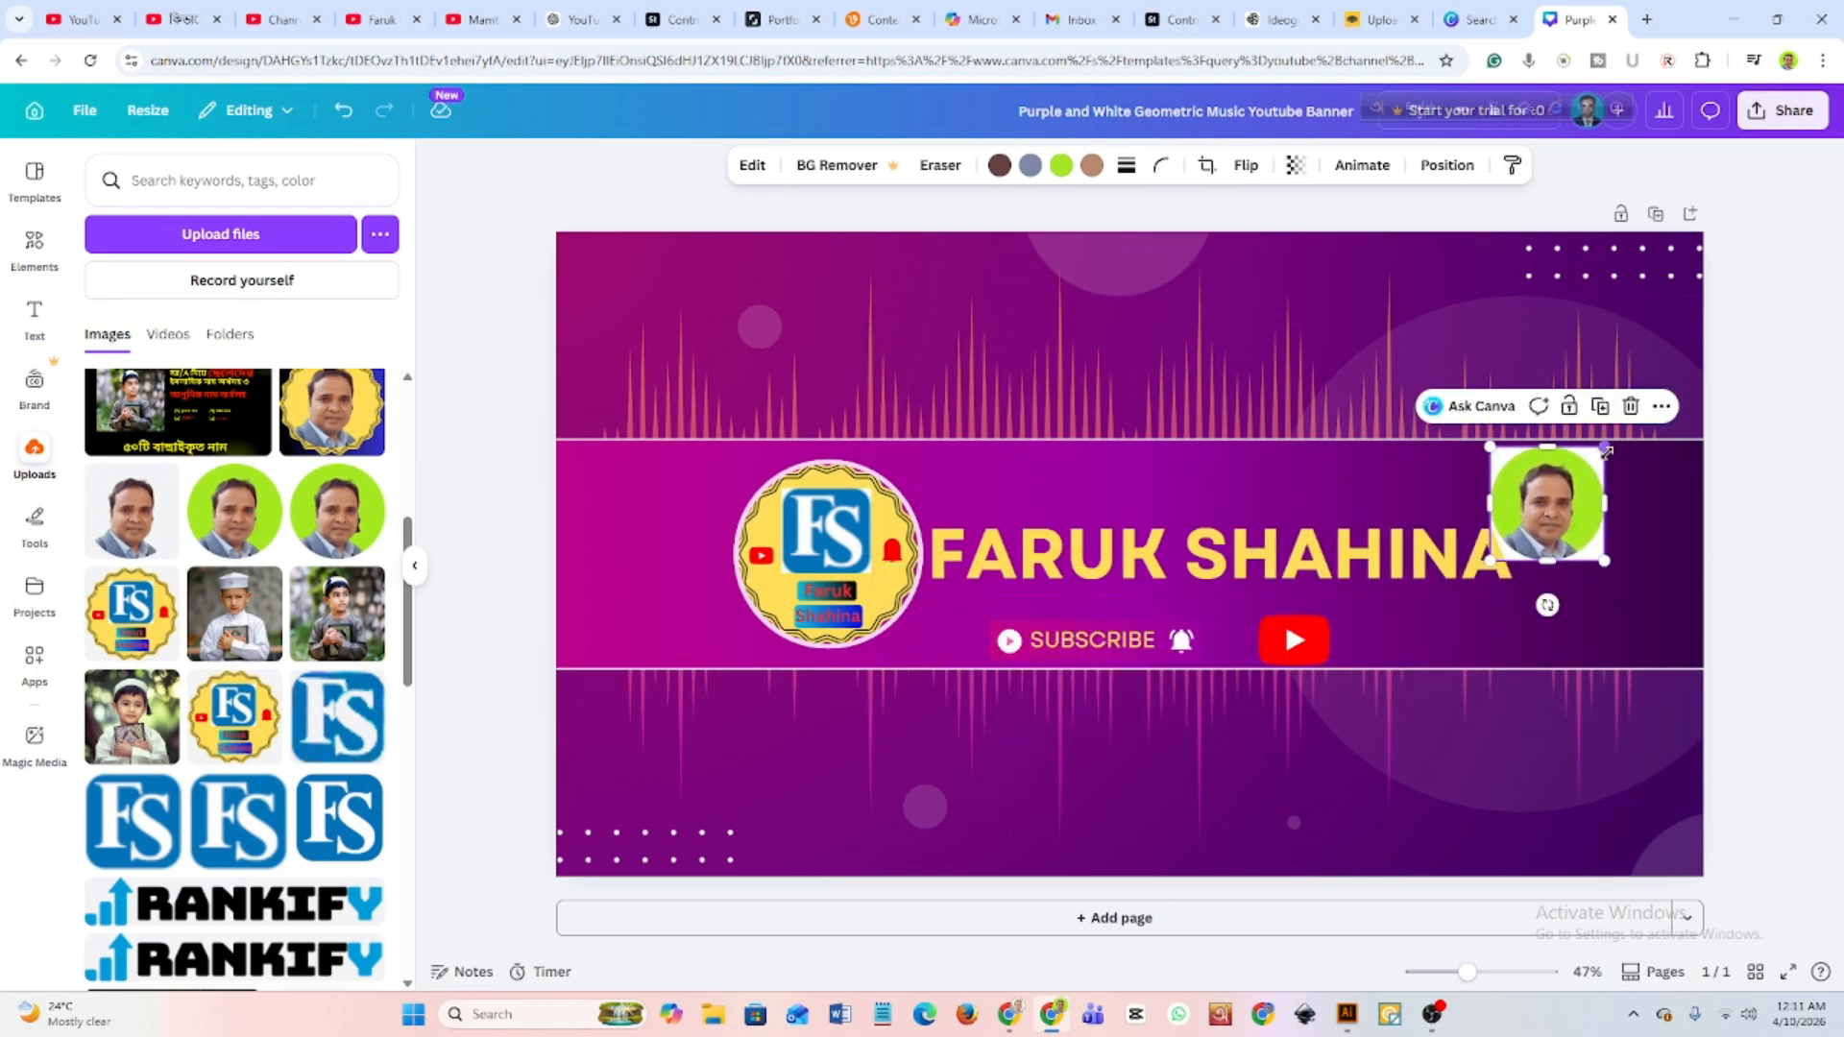
{"action": "left_click_drag", "start_coordinate": [1601, 448], "coordinate": [1561, 493]}
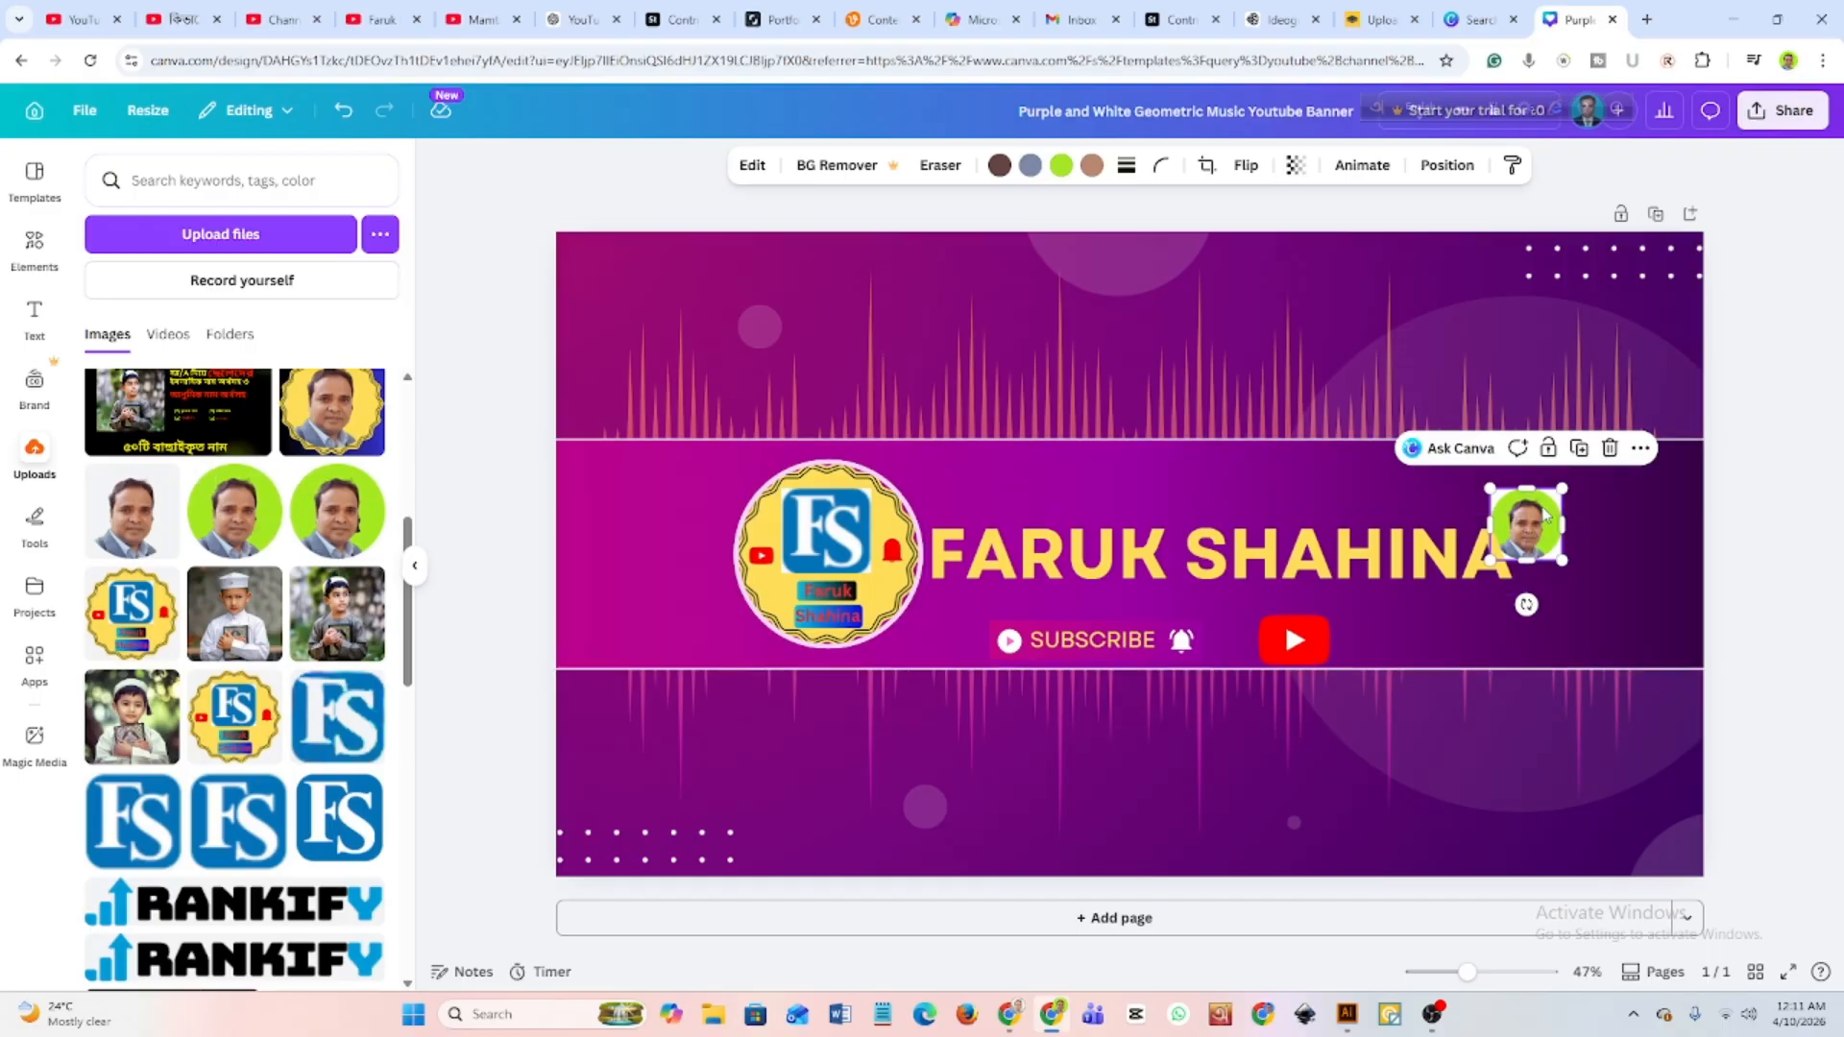
{"action": "left_click_drag", "start_coordinate": [1512, 517], "coordinate": [1464, 479]}
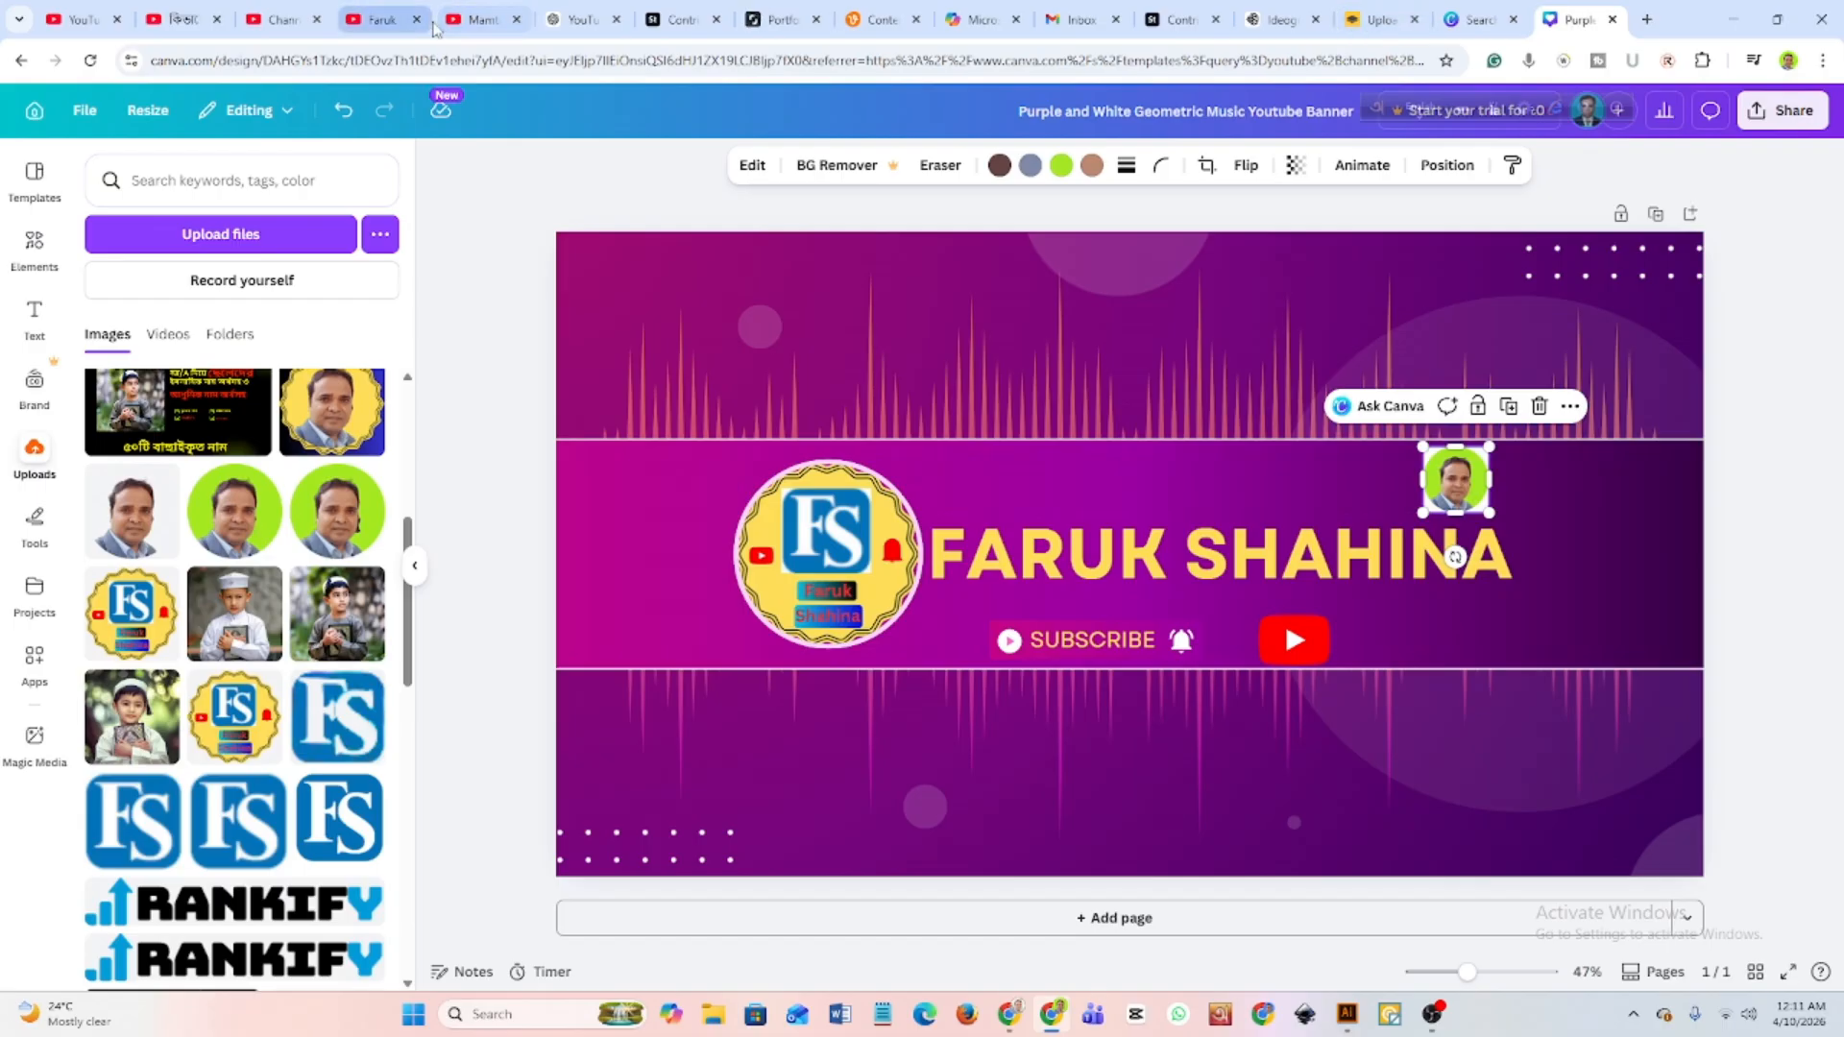
Compare with the banner on the YouTube channel page, and shift the round logo, name heading and portrait slightly left.
{"action": "left_click", "coordinate": [357, 21]}
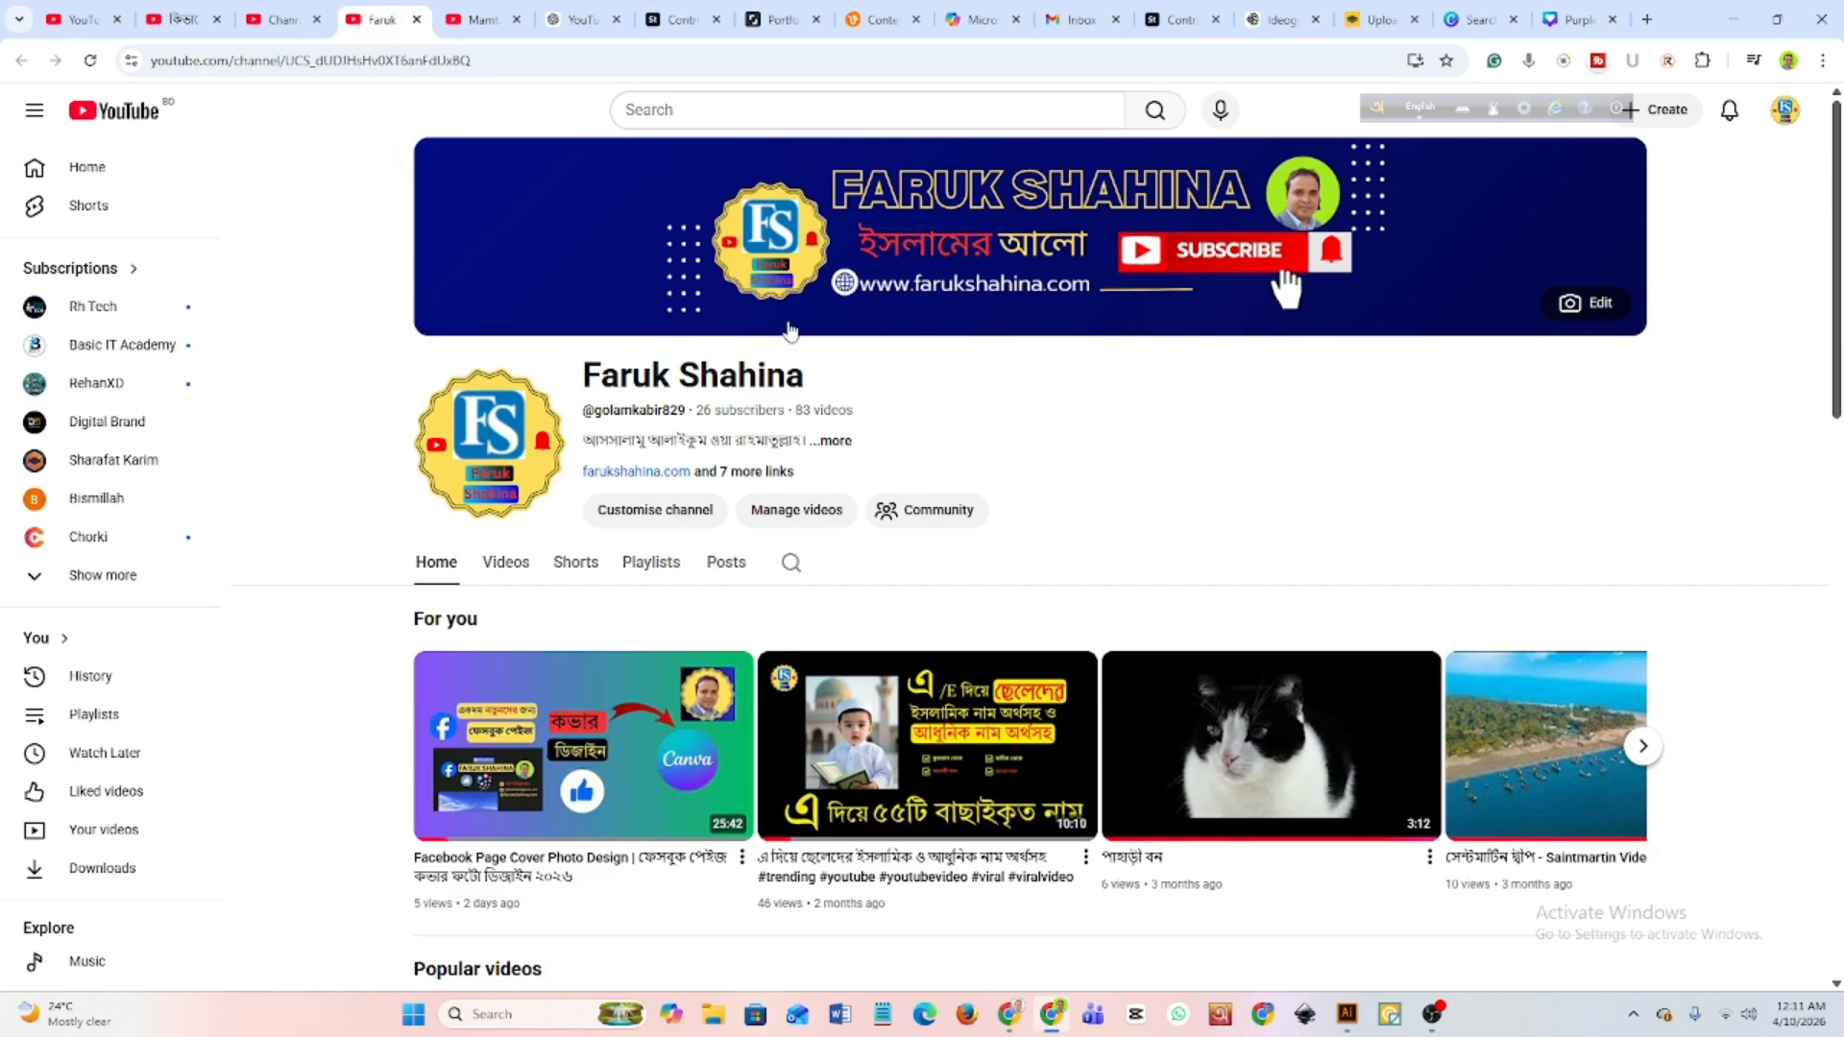
{"action": "left_click", "coordinate": [1575, 19]}
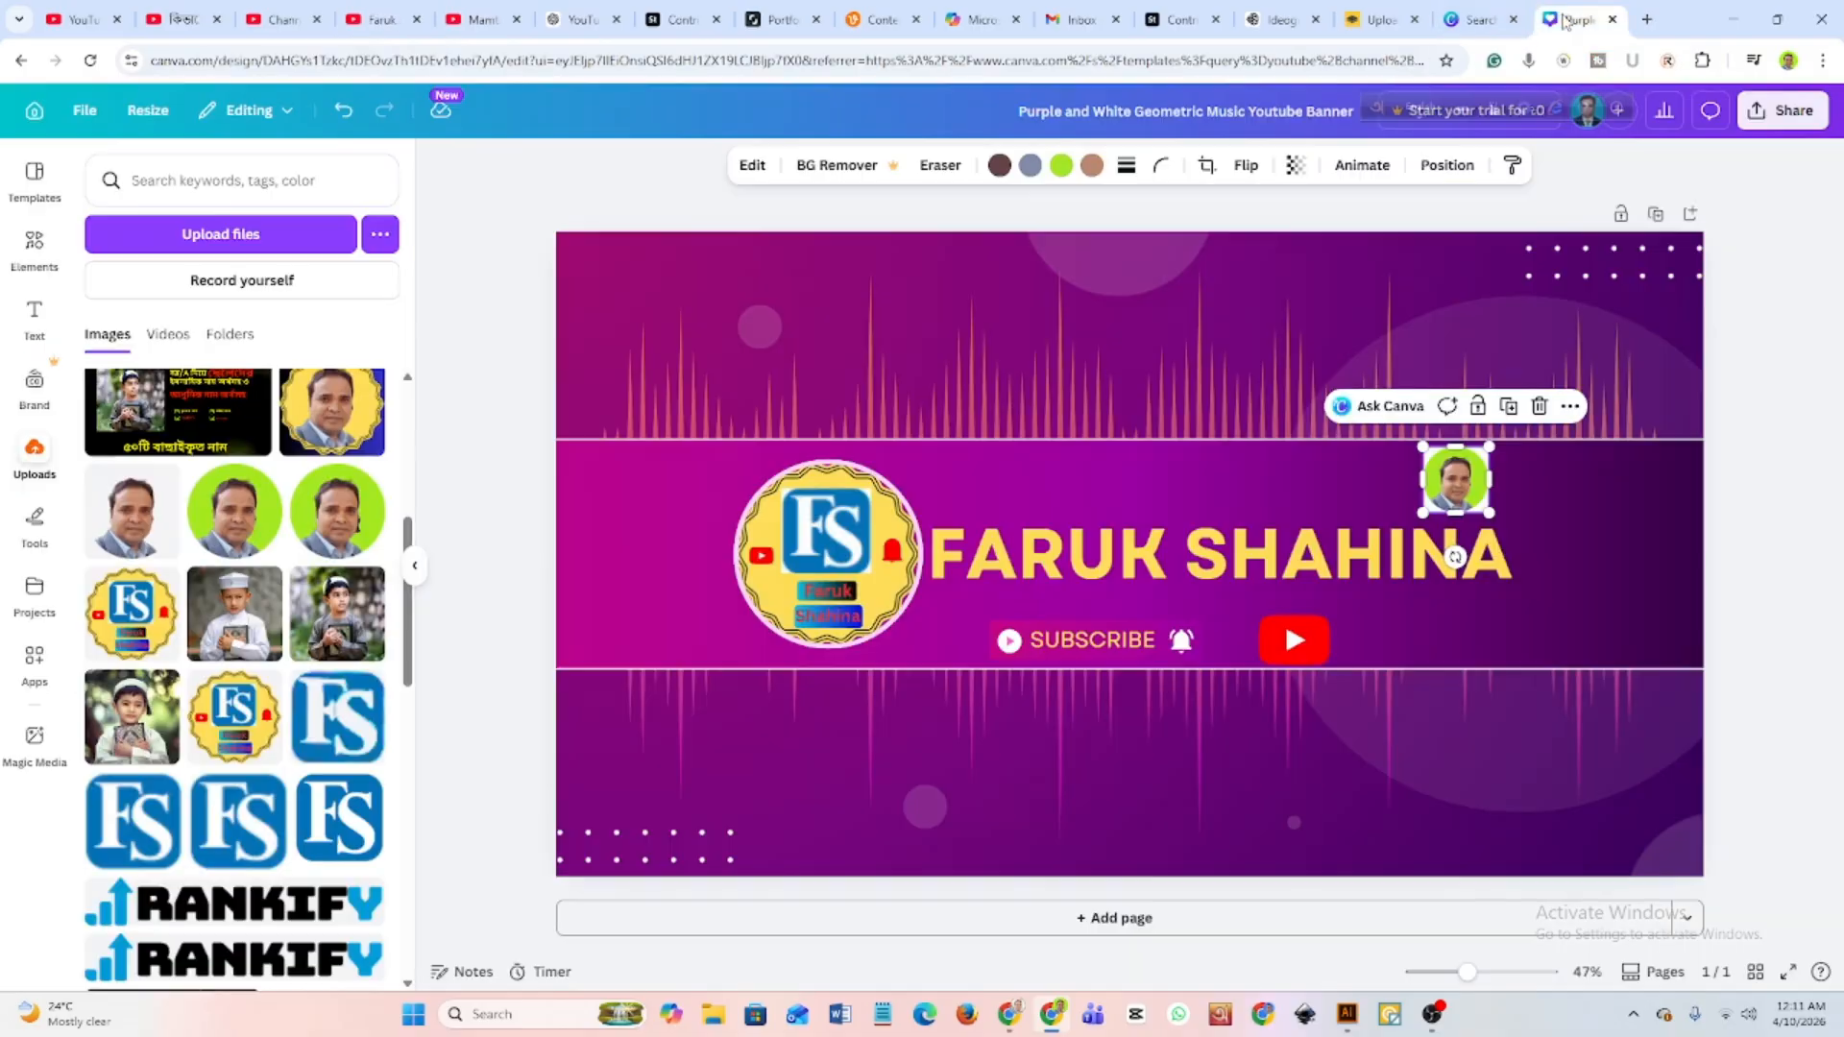
{"action": "left_click", "coordinate": [800, 550]}
{"action": "left_click_drag", "start_coordinate": [800, 549], "coordinate": [786, 549]}
{"action": "left_click_drag", "start_coordinate": [992, 549], "coordinate": [969, 547]}
{"action": "mouse_move", "coordinate": [1454, 461]}
{"action": "left_mouse_down"}
{"action": "mouse_move", "coordinate": [1430, 475]}
{"action": "mouse_move", "coordinate": [1430, 457]}
{"action": "left_mouse_up"}
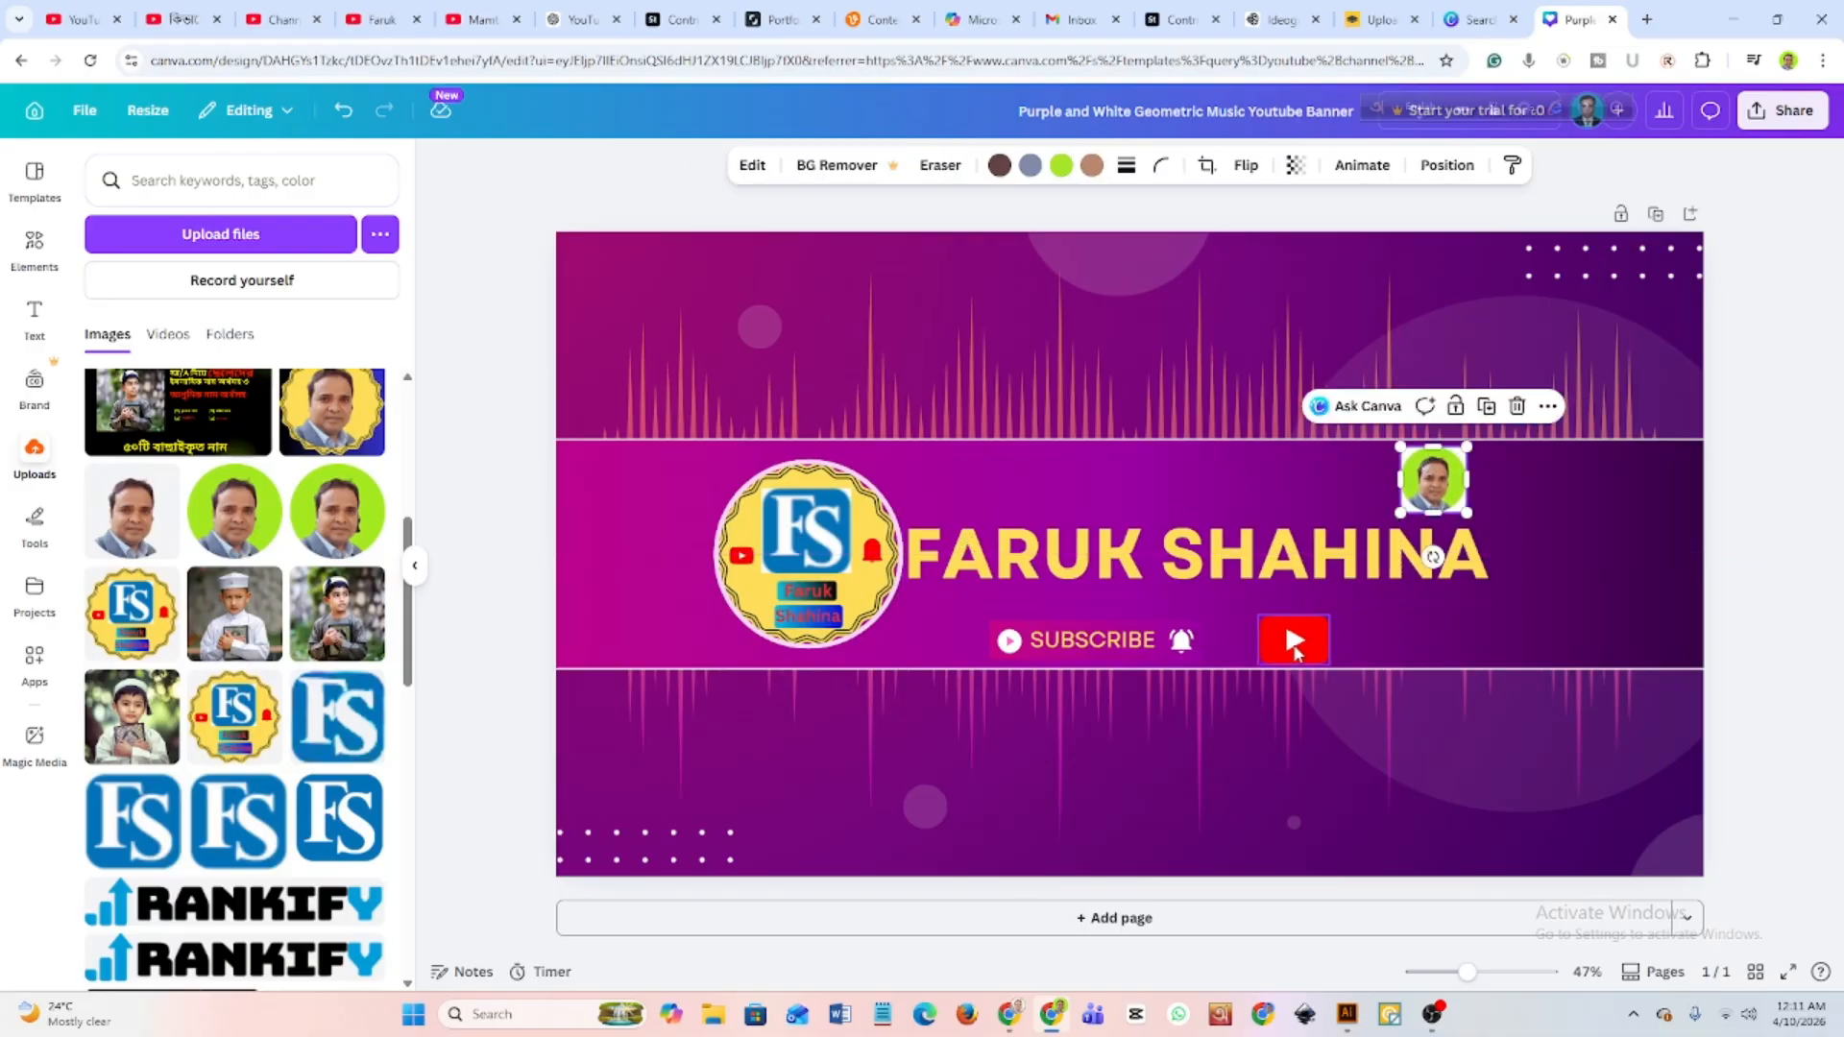
Nudge the red YouTube icon slightly up and to the right below the name heading.
{"action": "left_click_drag", "start_coordinate": [1295, 642], "coordinate": [1304, 626]}
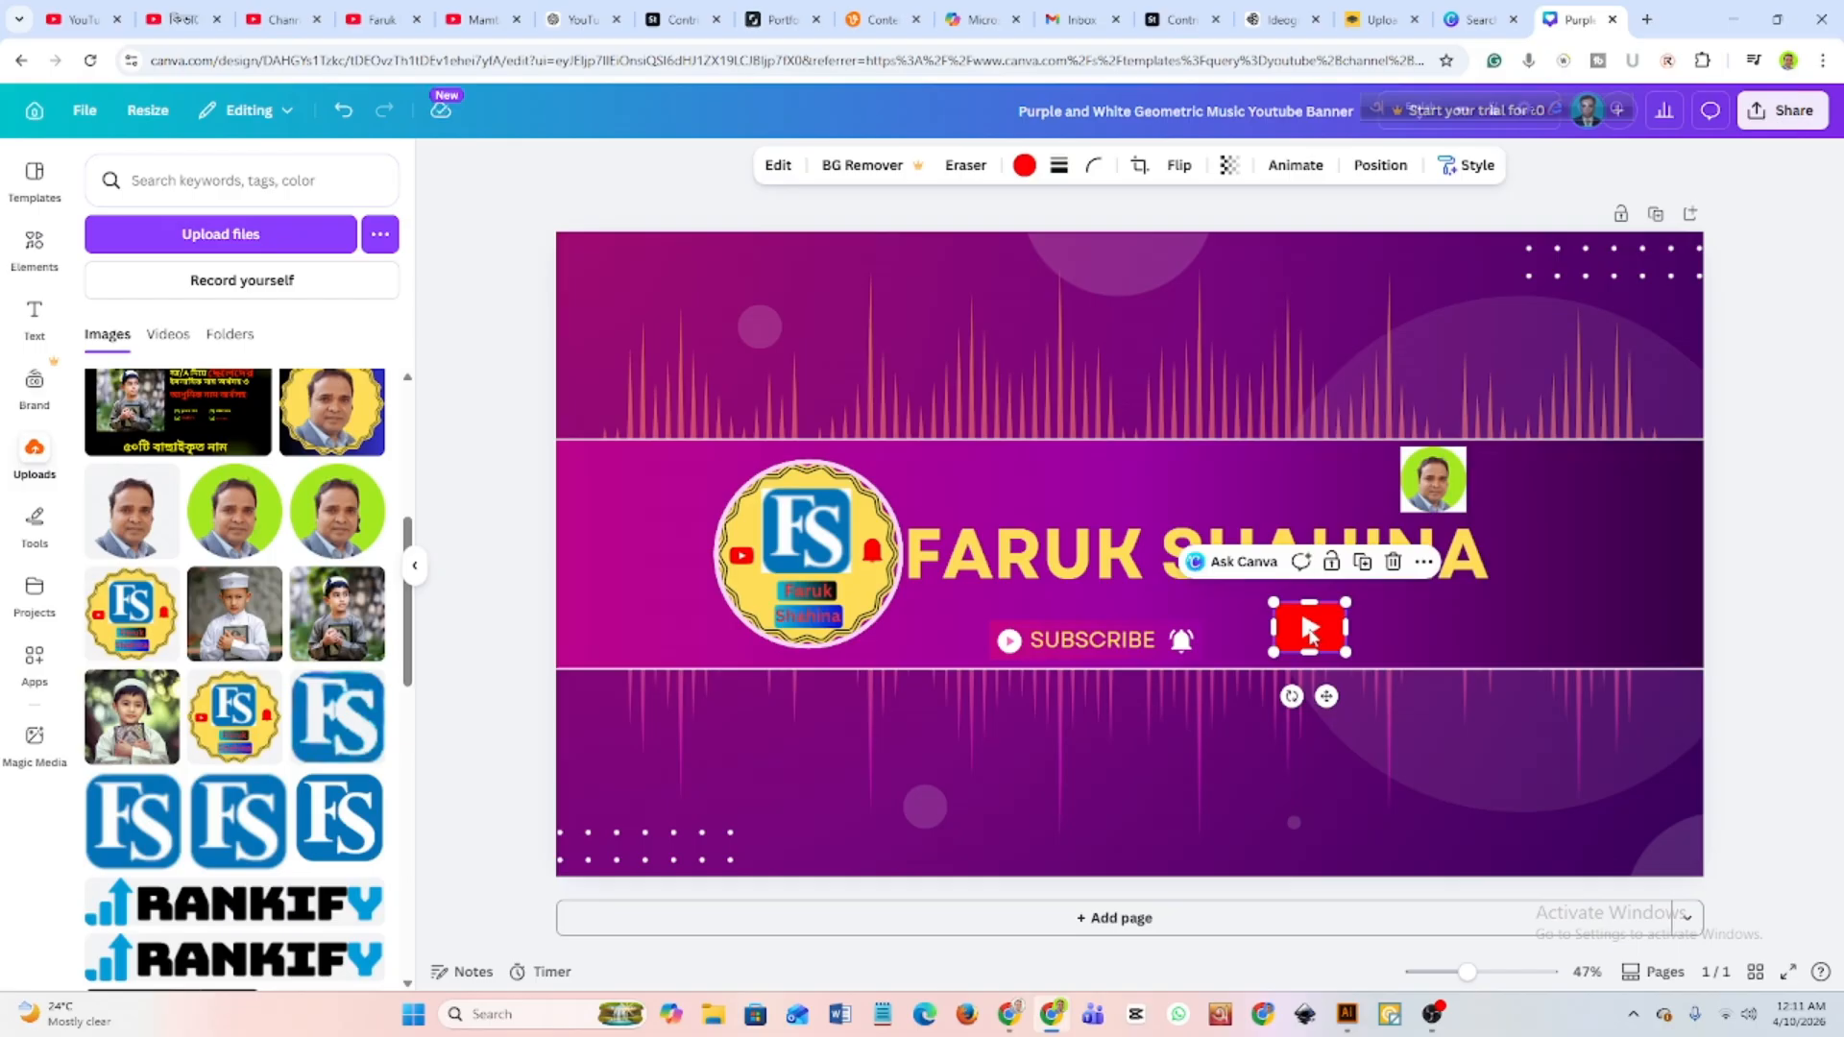
{"action": "left_click", "coordinate": [1419, 593]}
{"action": "left_click", "coordinate": [1384, 638]}
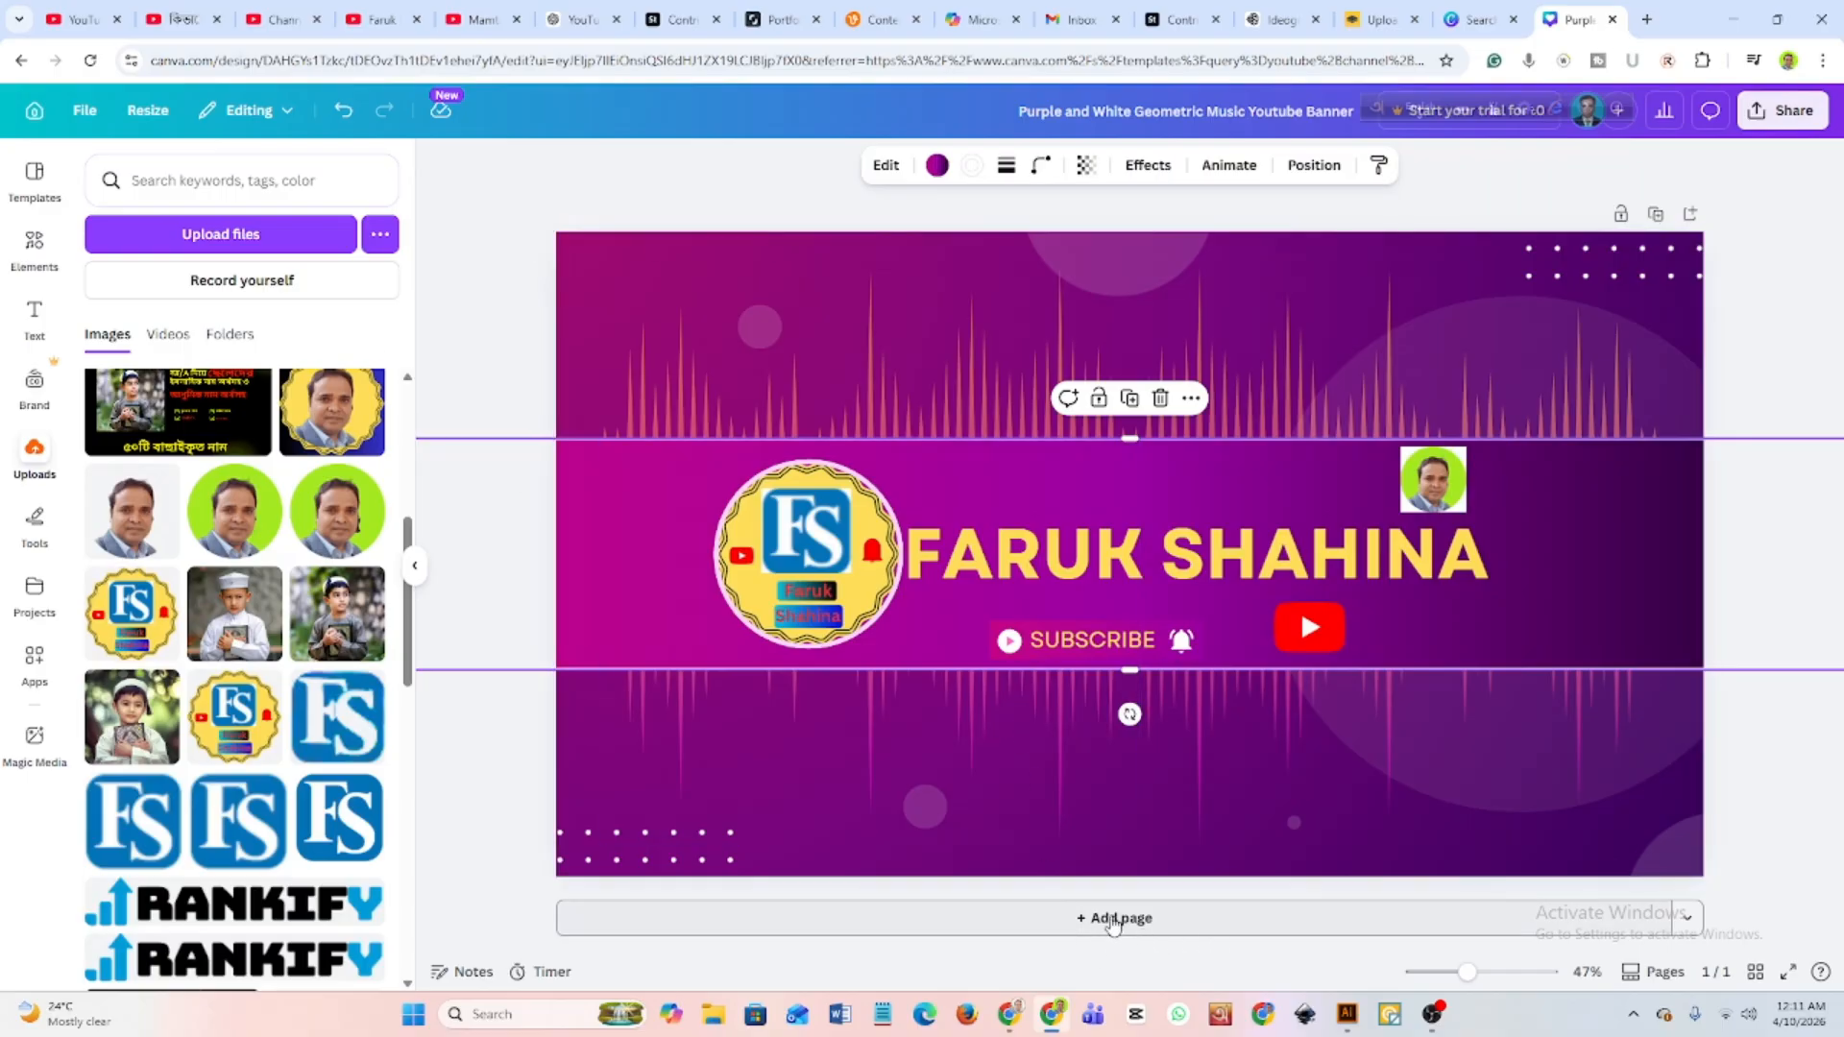
Add a second page to the design below the finished banner.
{"action": "left_click", "coordinate": [1112, 919]}
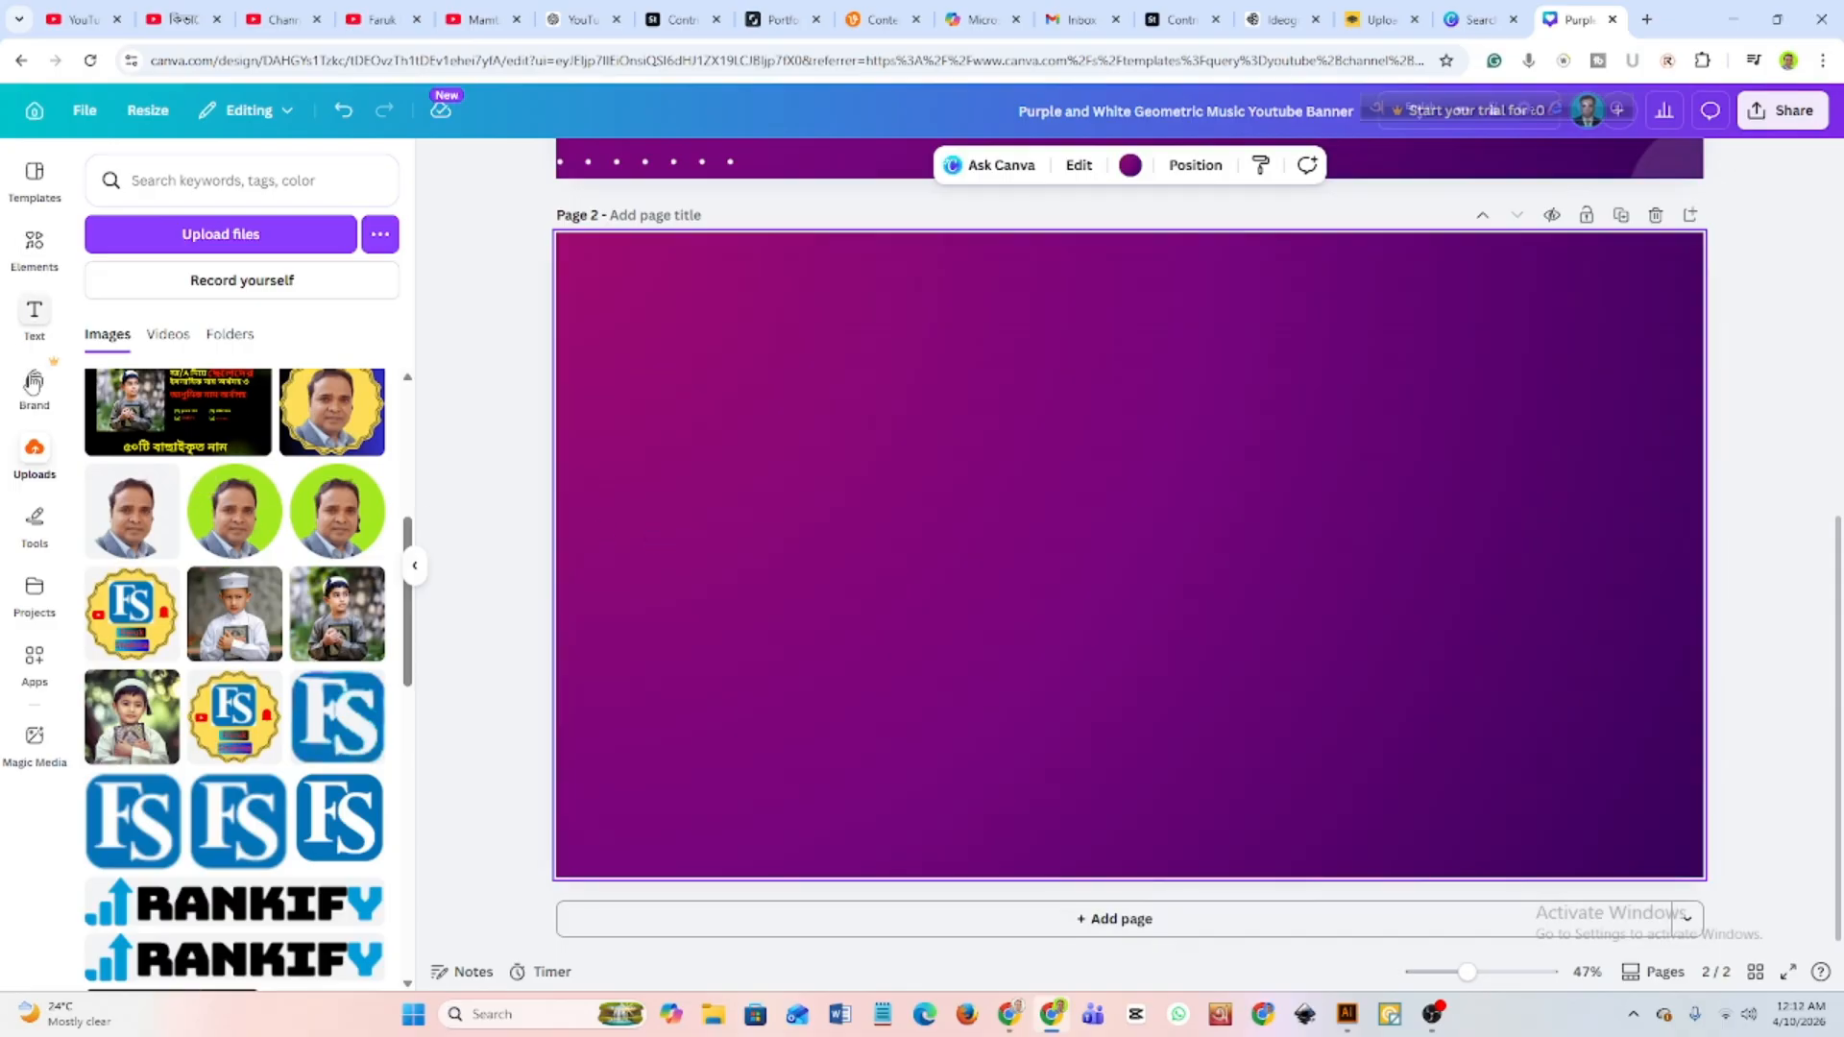
{"action": "left_click", "coordinate": [34, 248]}
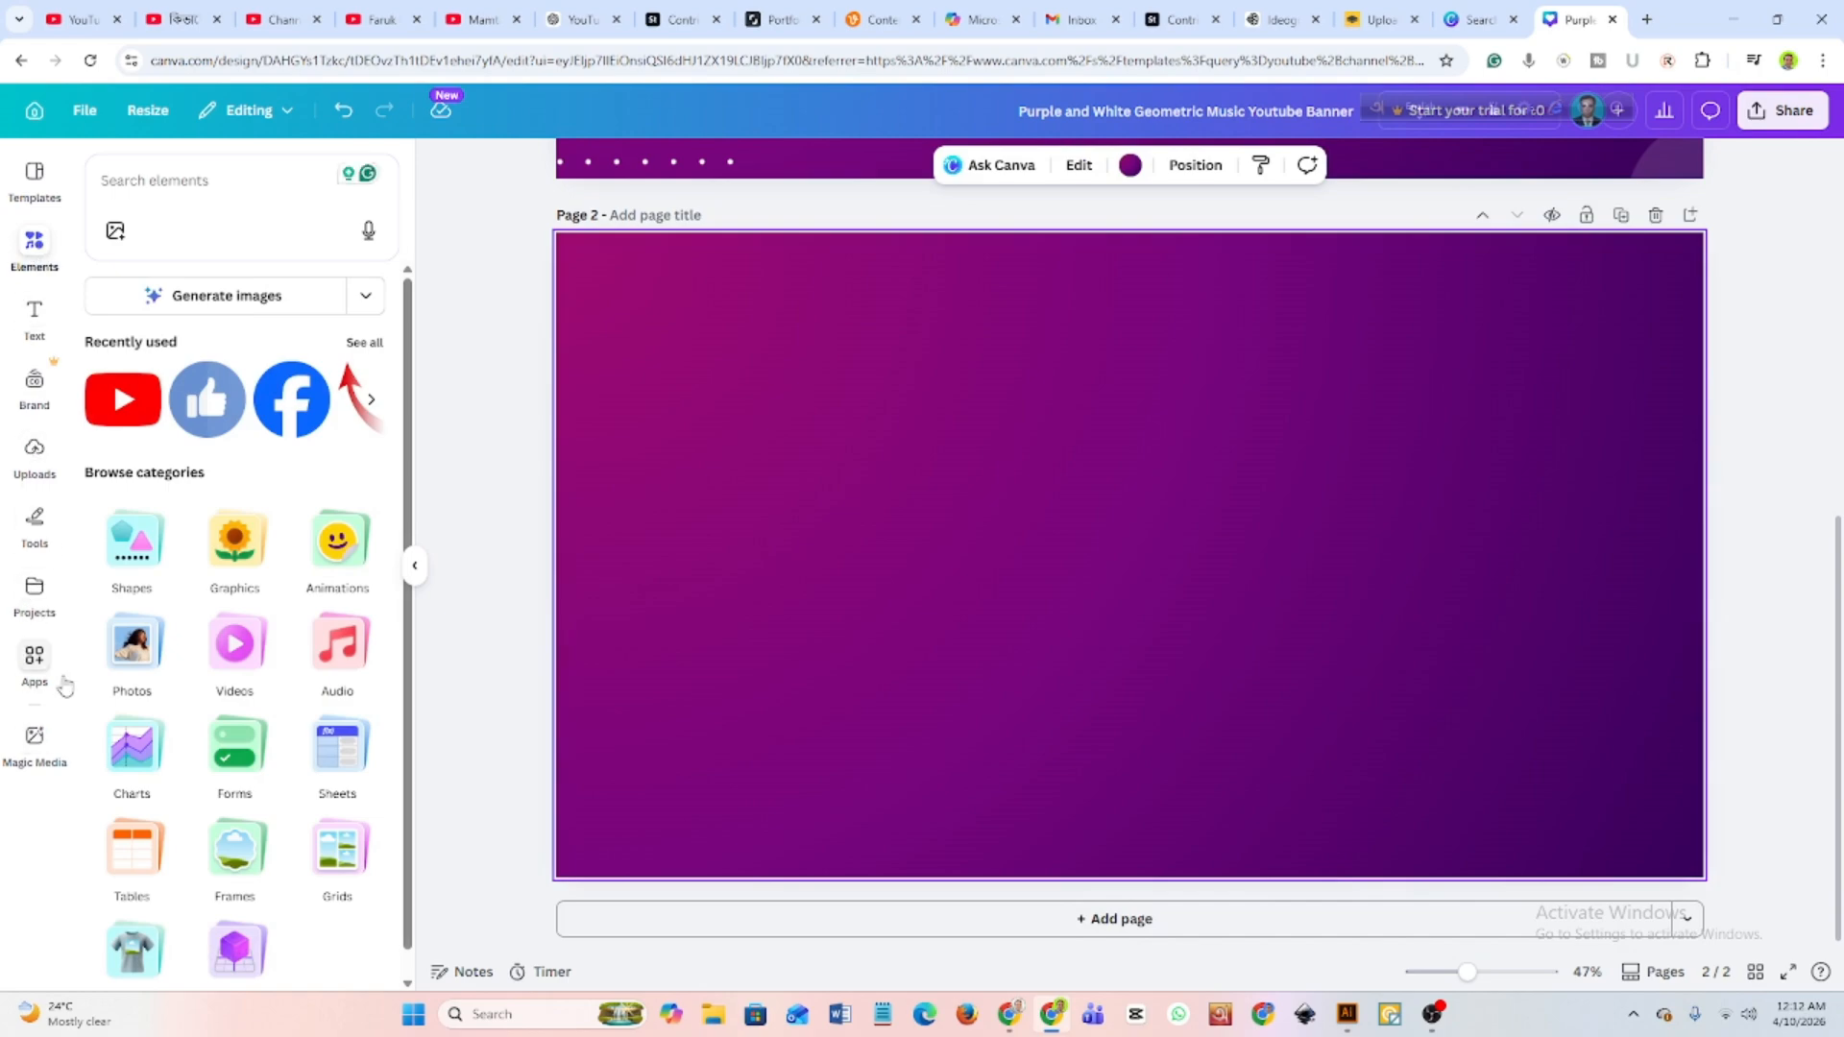
{"action": "scroll", "coordinate": [252, 600], "scroll_direction": "down", "scroll_amount": 1}
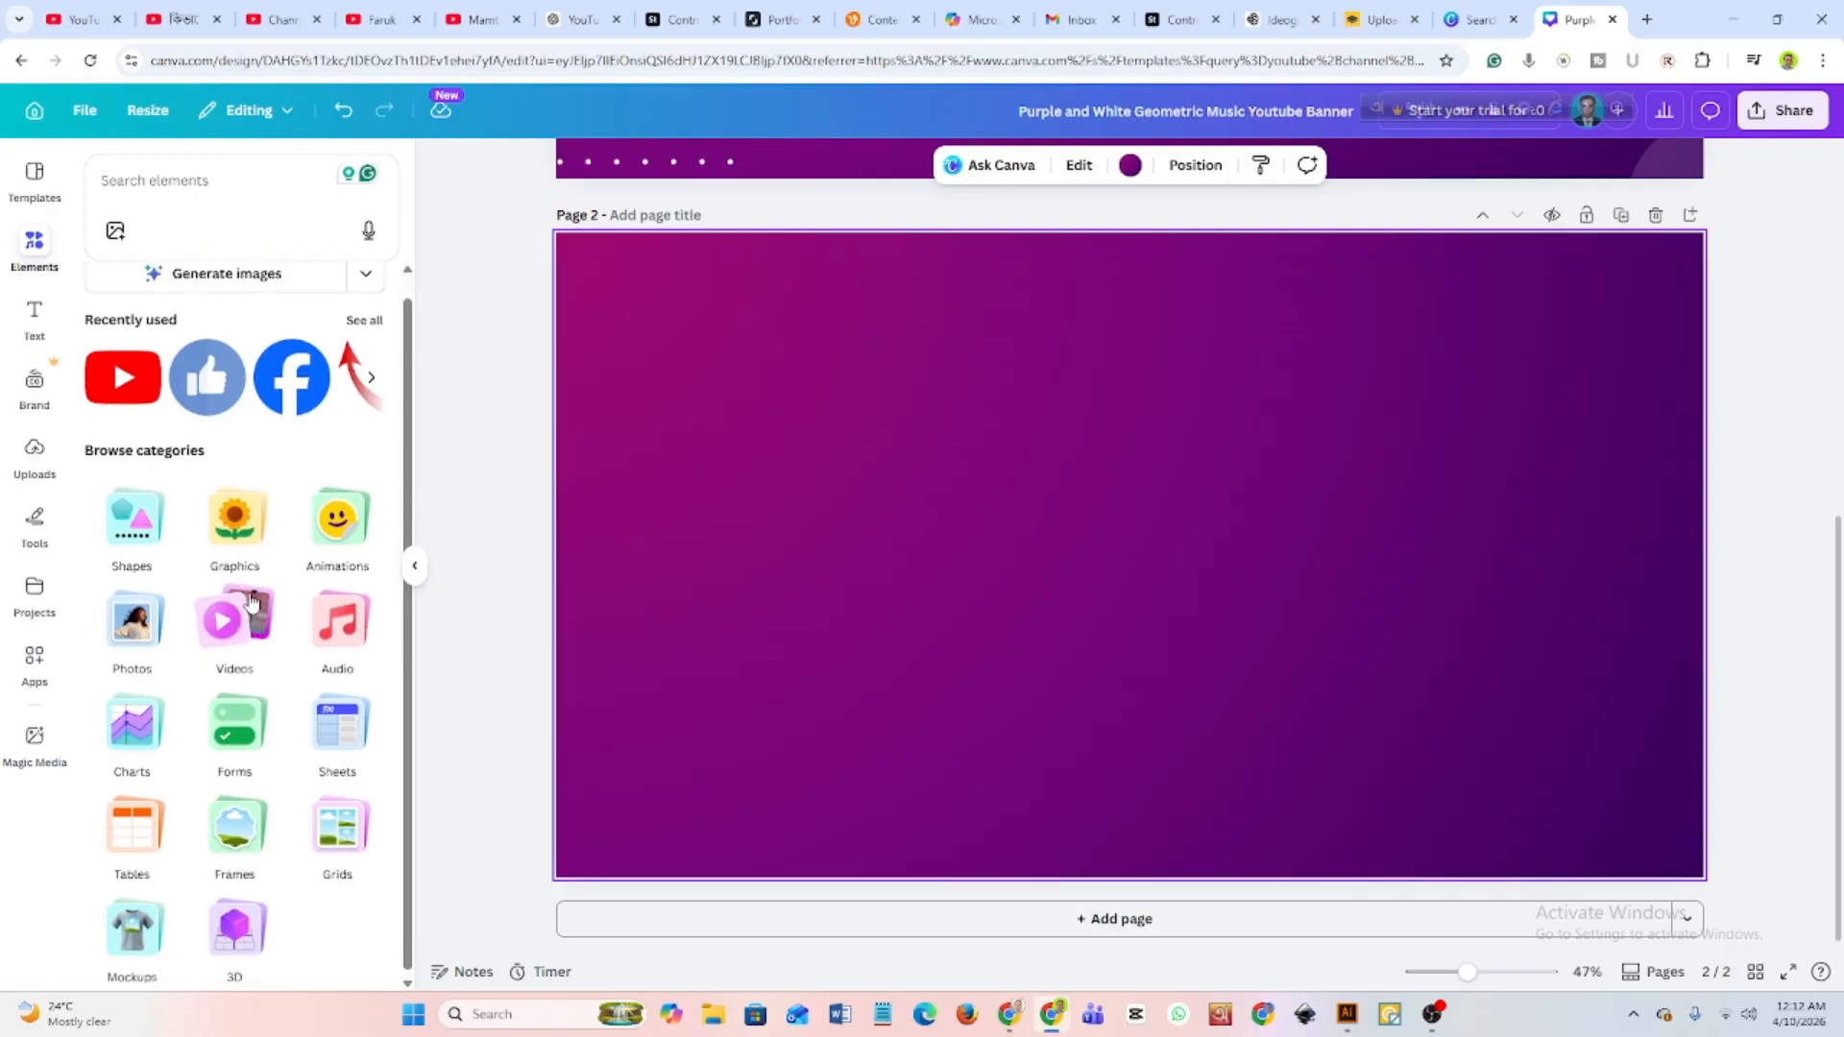
{"action": "scroll", "coordinate": [251, 600], "scroll_direction": "up", "scroll_amount": 1}
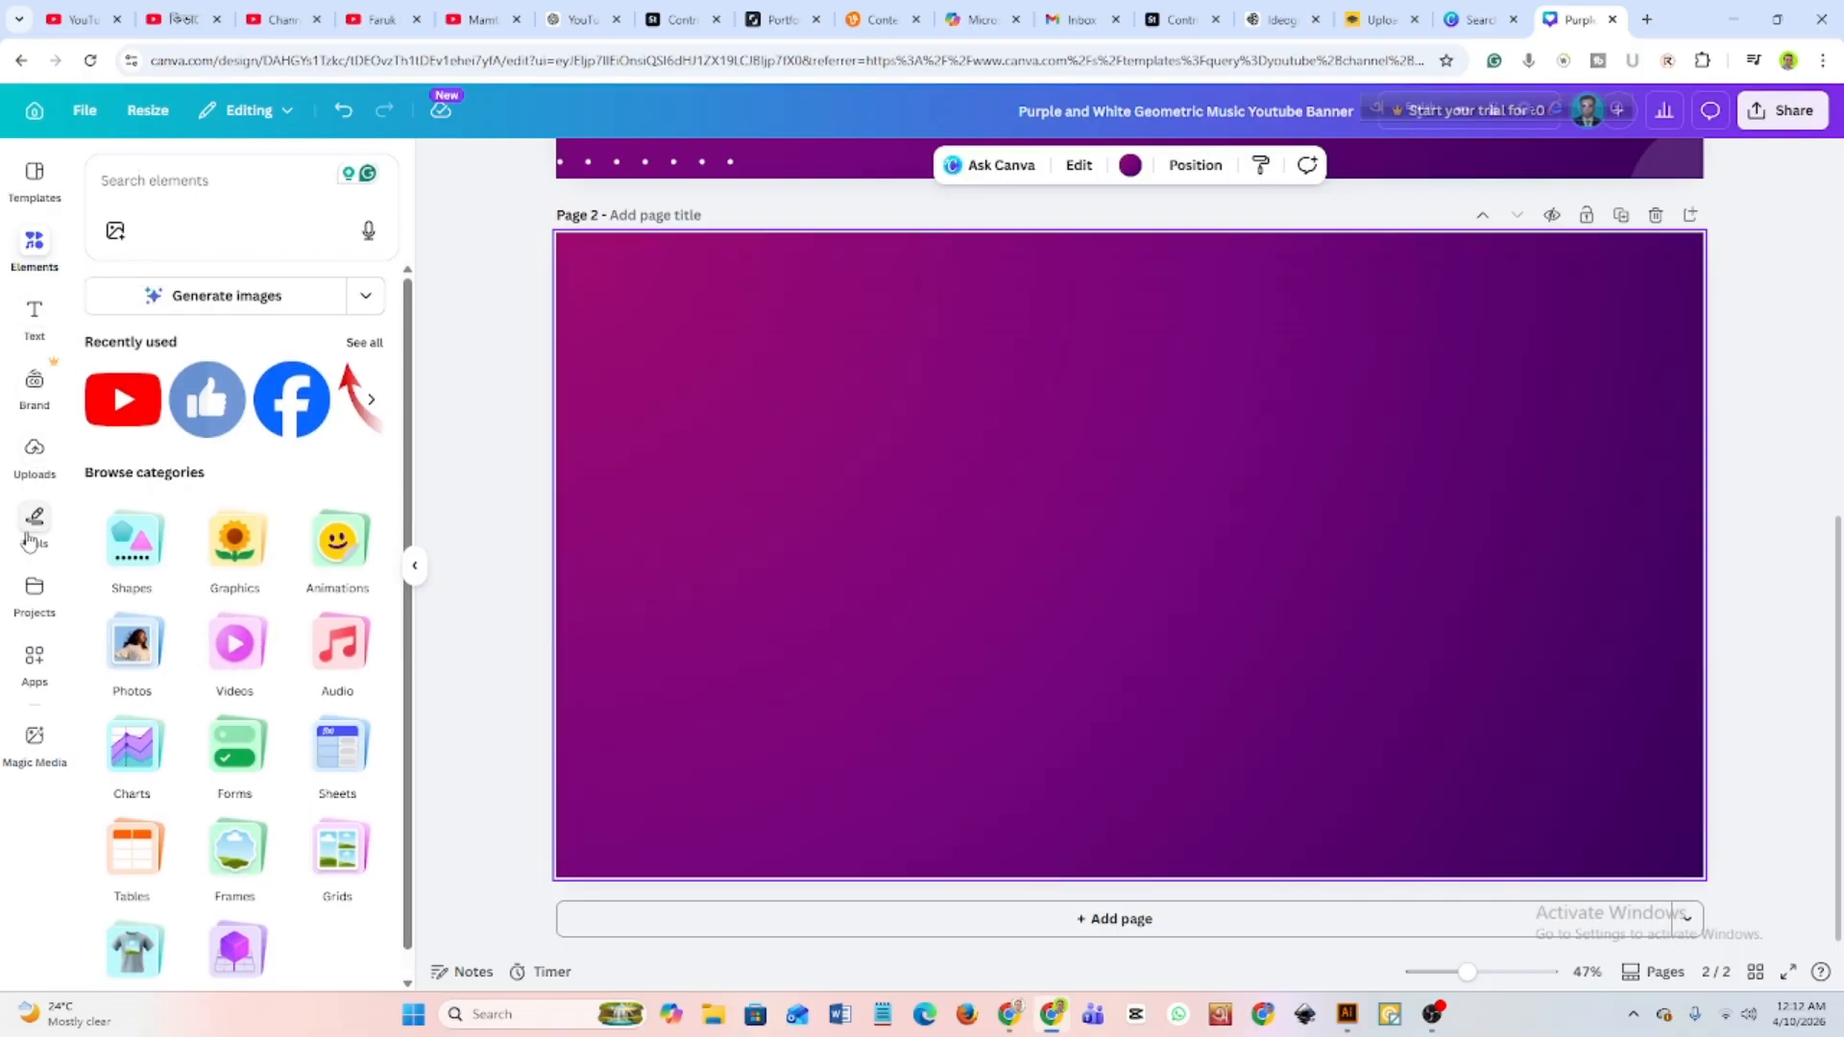
{"action": "left_click", "coordinate": [189, 202]}
Apply the Red and White Modern Master Gaming YouTube channel art template to the empty second page.
{"action": "left_click", "coordinate": [35, 176]}
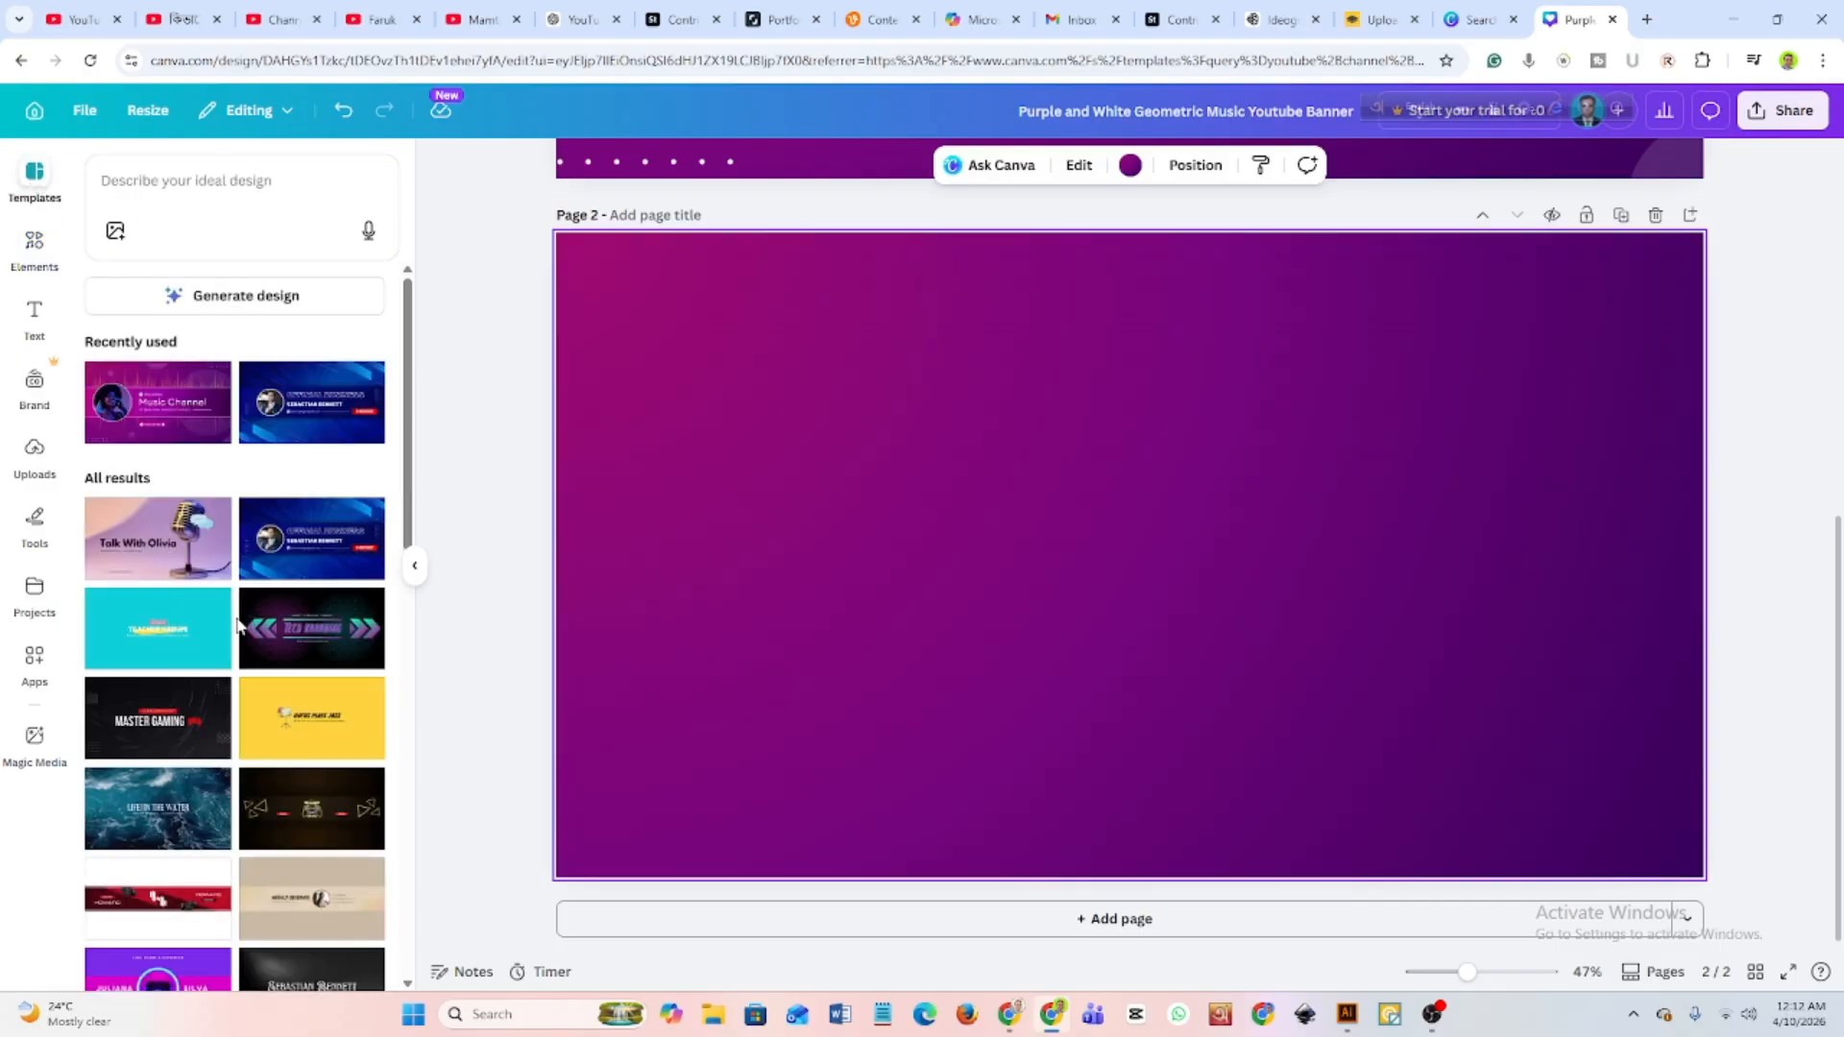
{"action": "scroll", "coordinate": [245, 619], "scroll_direction": "down", "scroll_amount": 3}
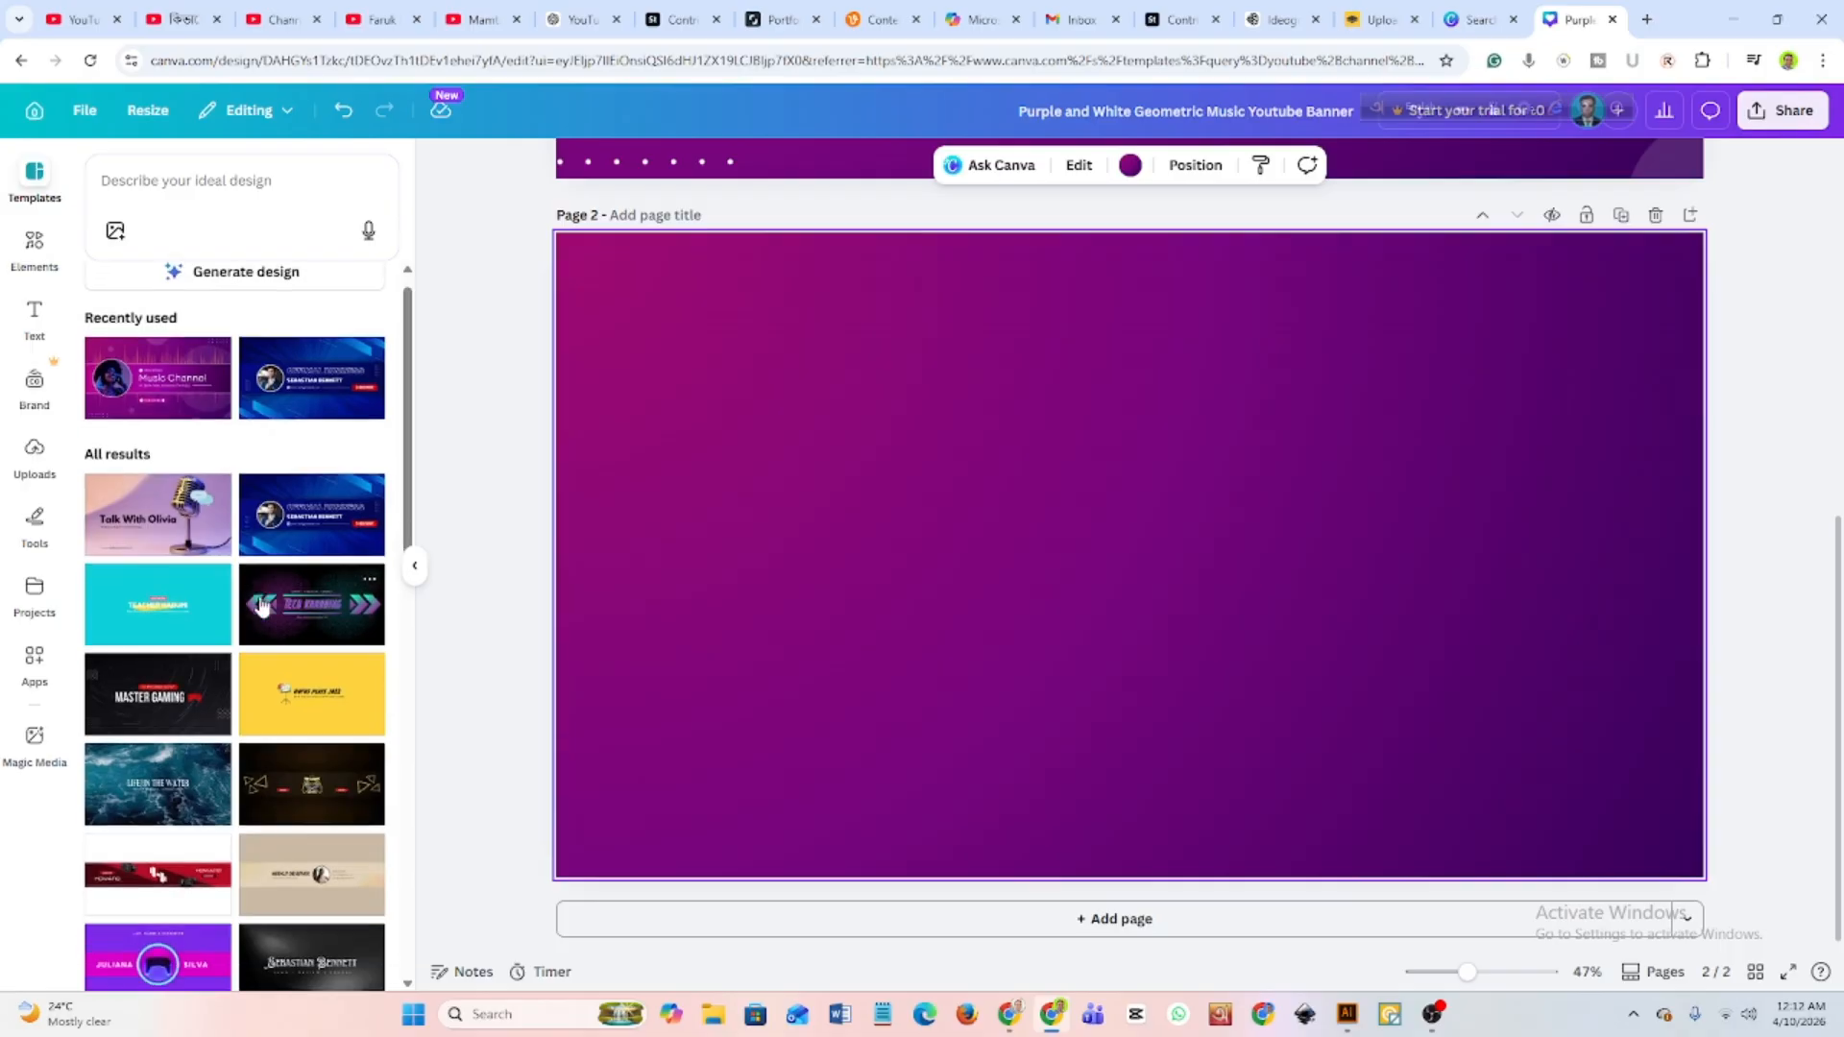
{"action": "scroll", "coordinate": [255, 605], "scroll_direction": "down", "scroll_amount": 2}
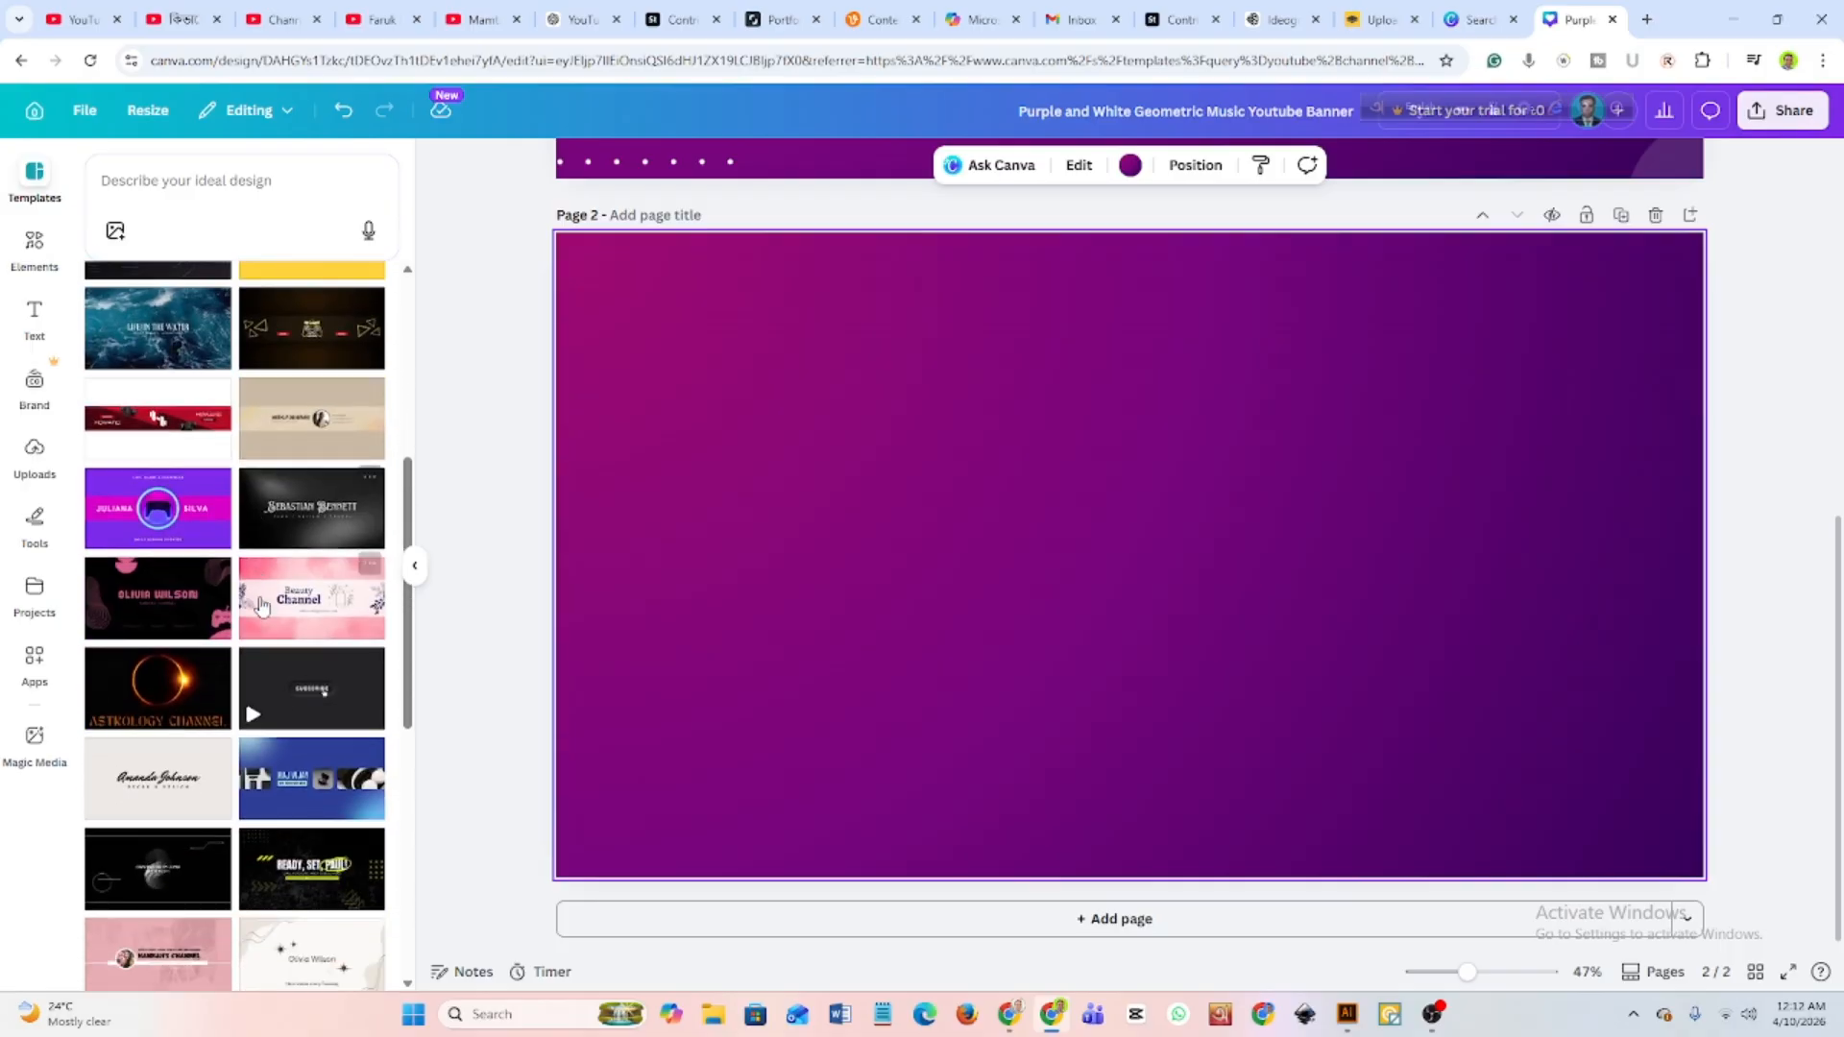
{"action": "scroll", "coordinate": [247, 745], "scroll_direction": "down", "scroll_amount": 3}
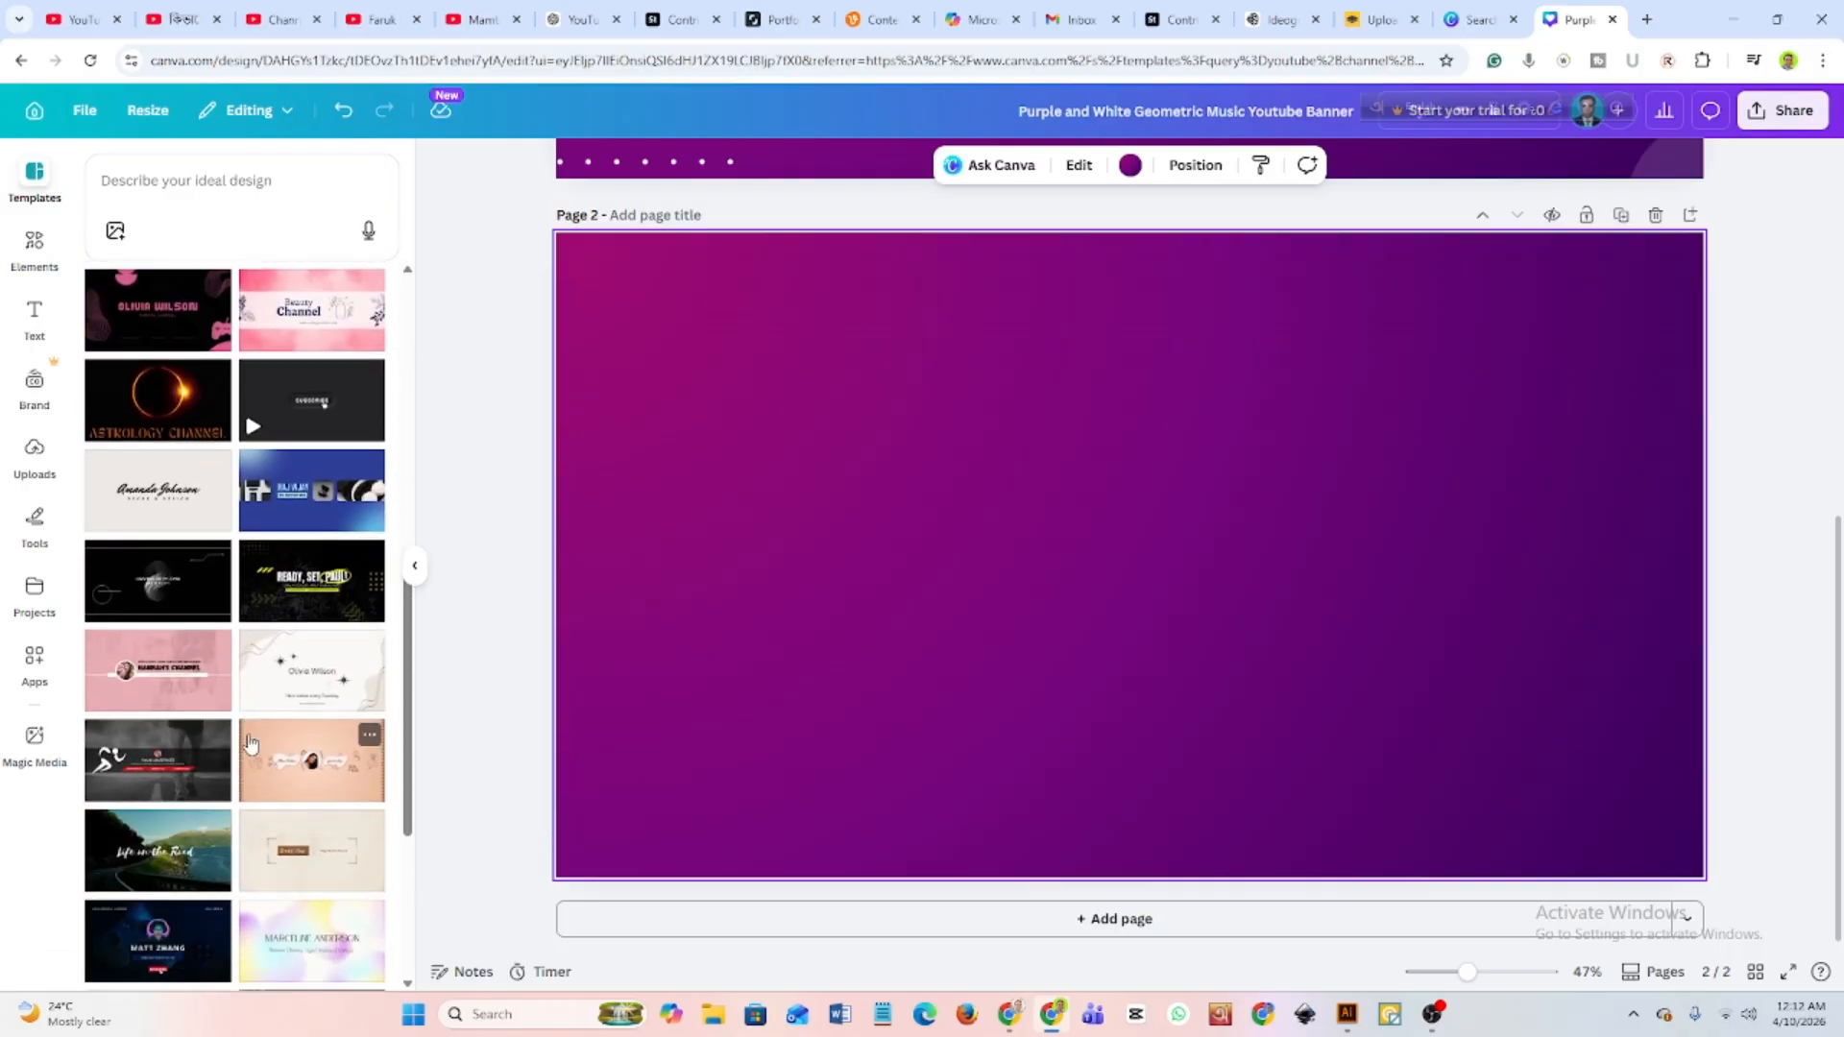
{"action": "scroll", "coordinate": [248, 743], "scroll_direction": "down", "scroll_amount": 5}
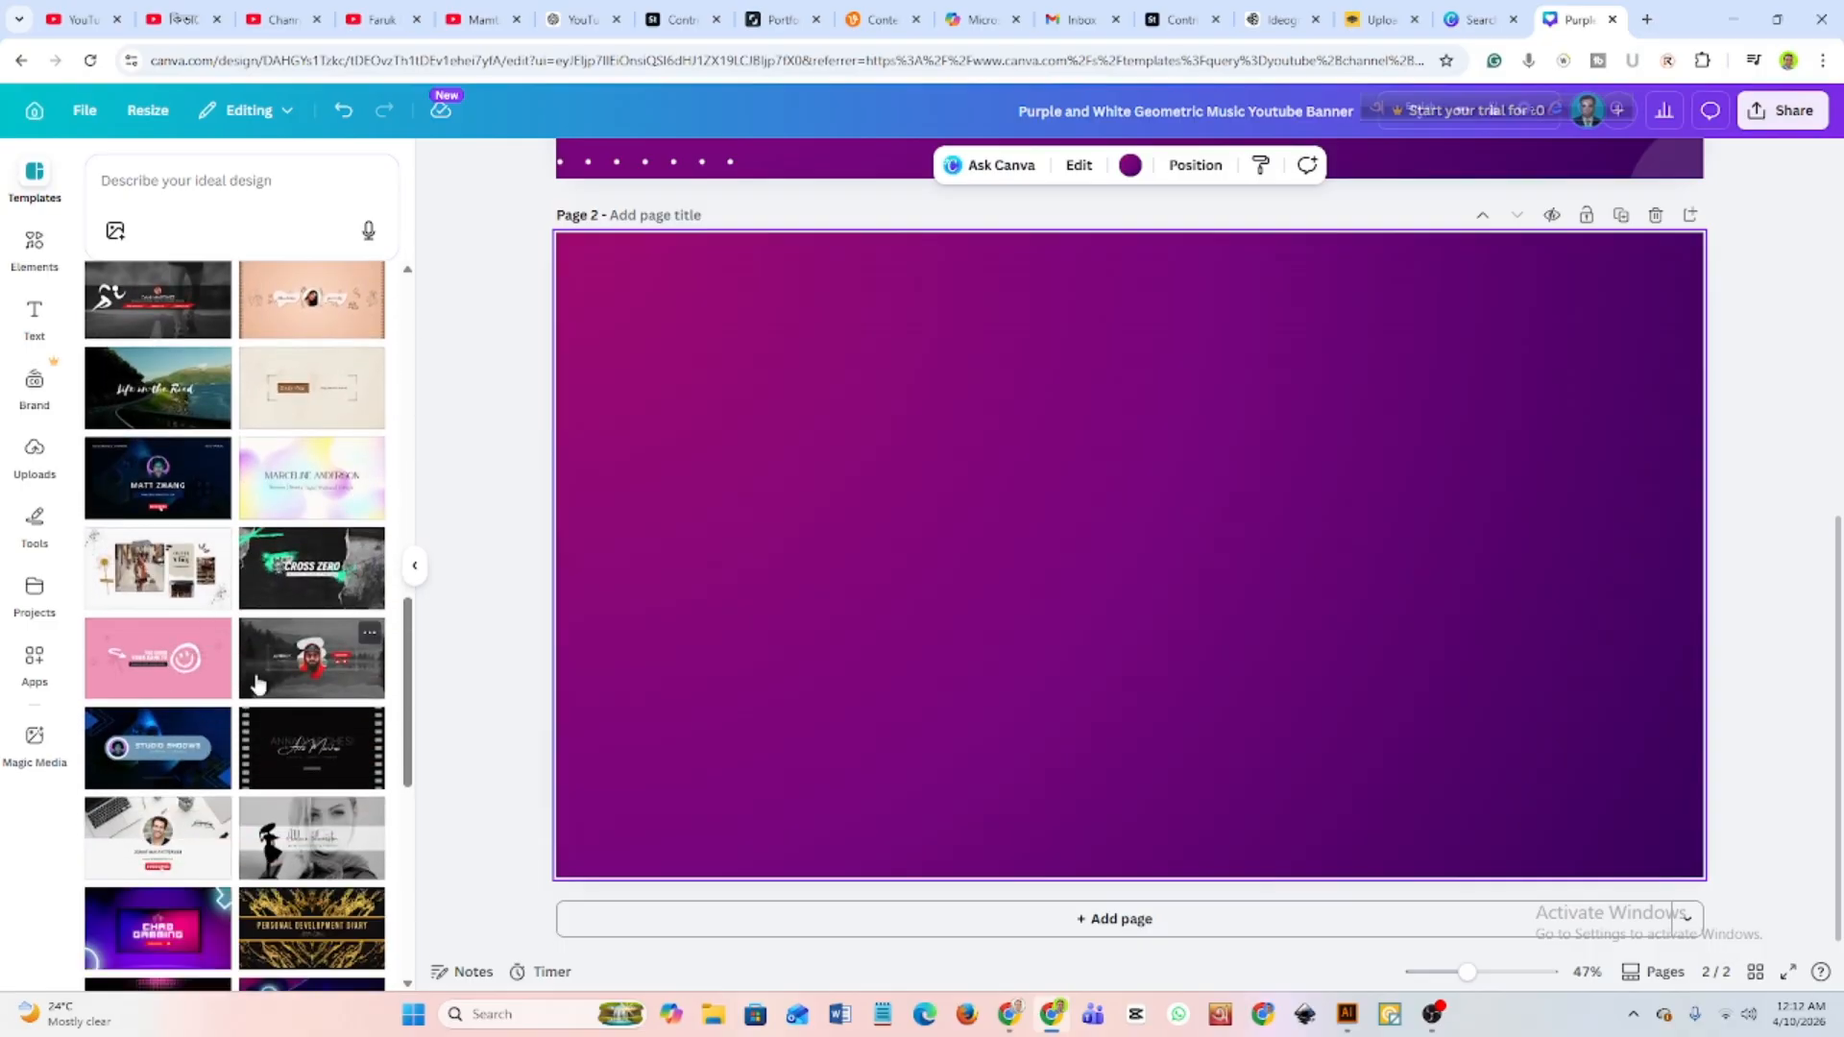
{"action": "scroll", "coordinate": [255, 684], "scroll_direction": "down", "scroll_amount": 2}
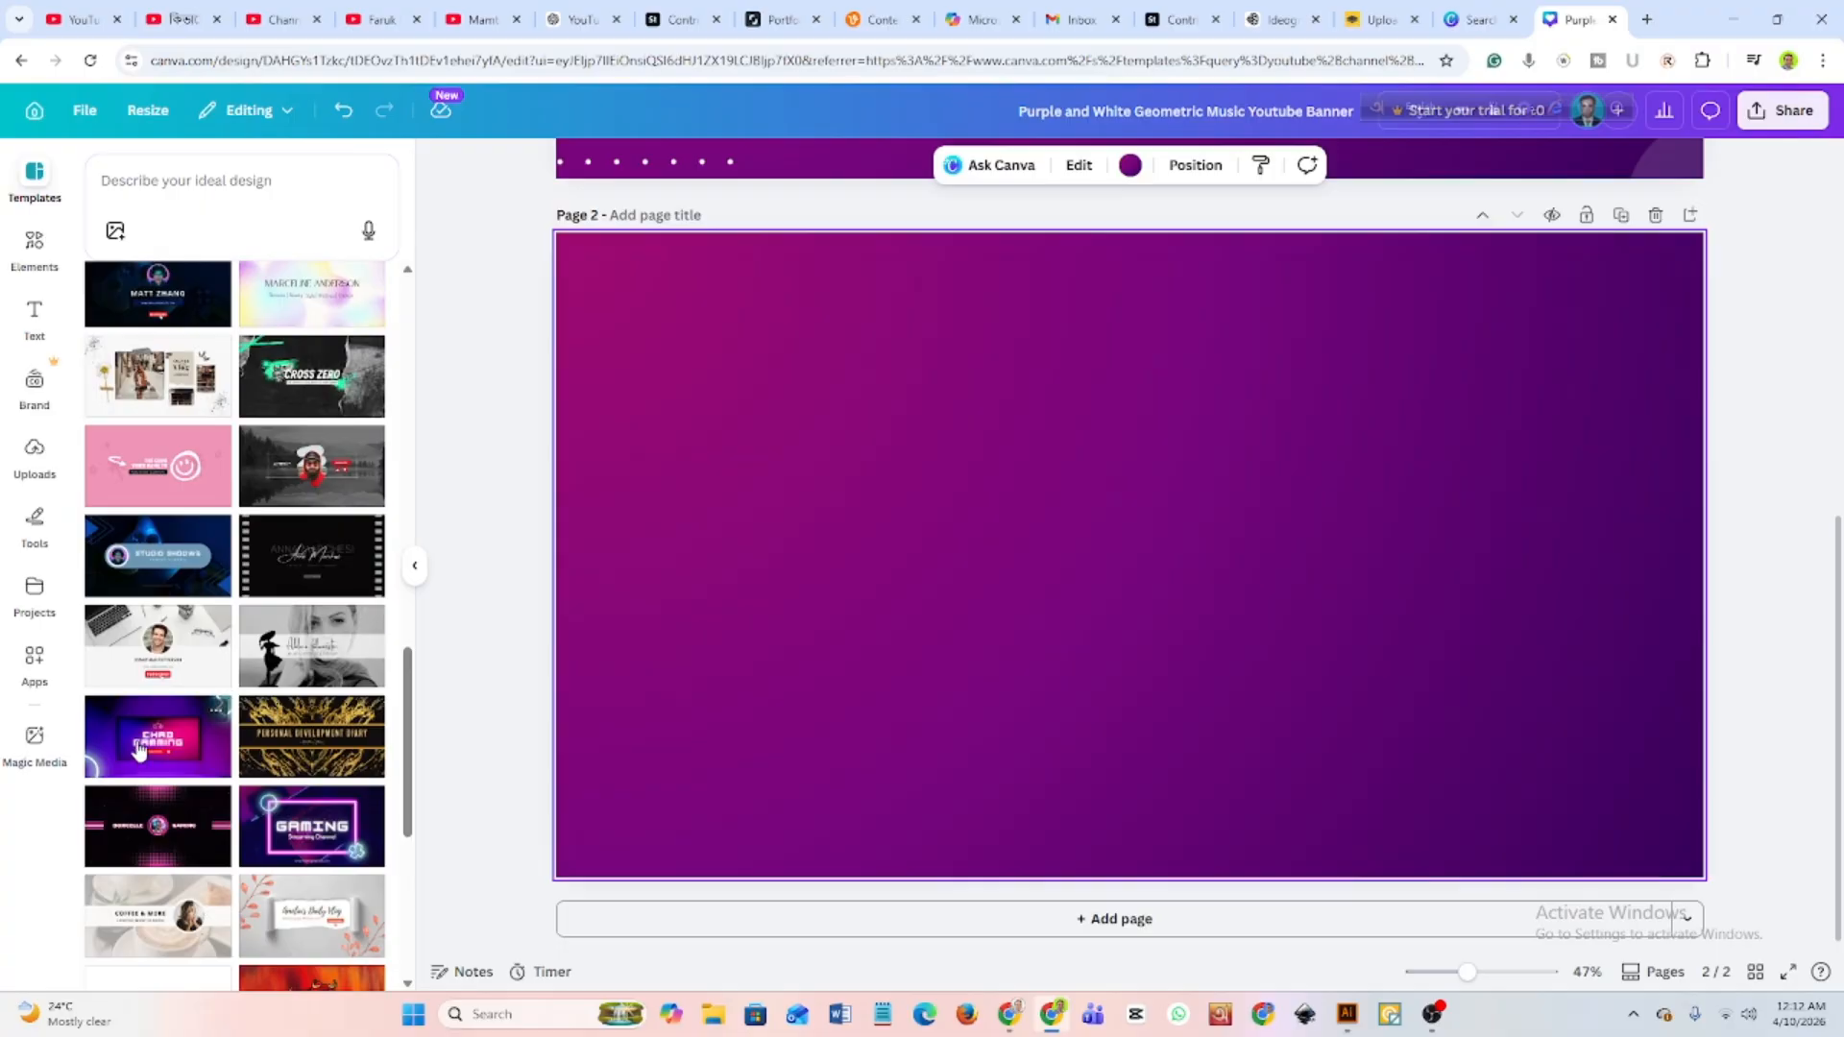
{"action": "scroll", "coordinate": [137, 750], "scroll_direction": "down", "scroll_amount": 4}
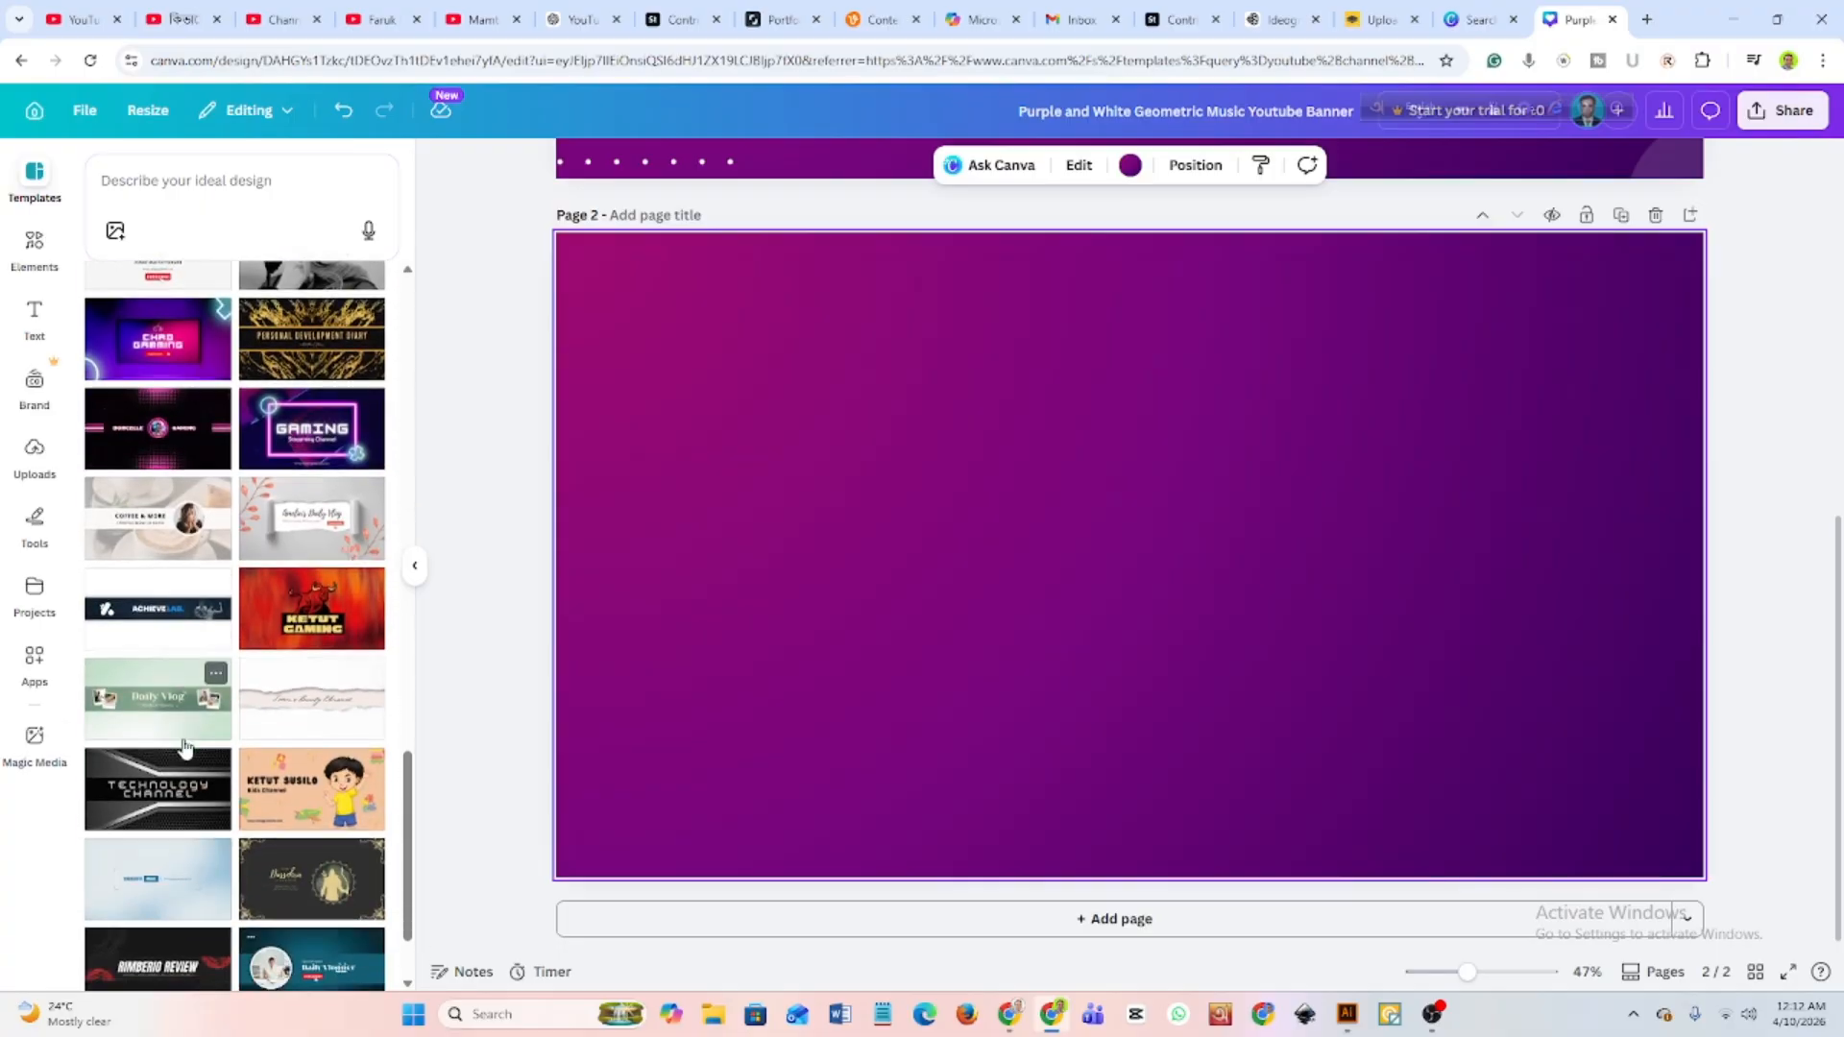
{"action": "scroll", "coordinate": [185, 747], "scroll_direction": "down", "scroll_amount": 4}
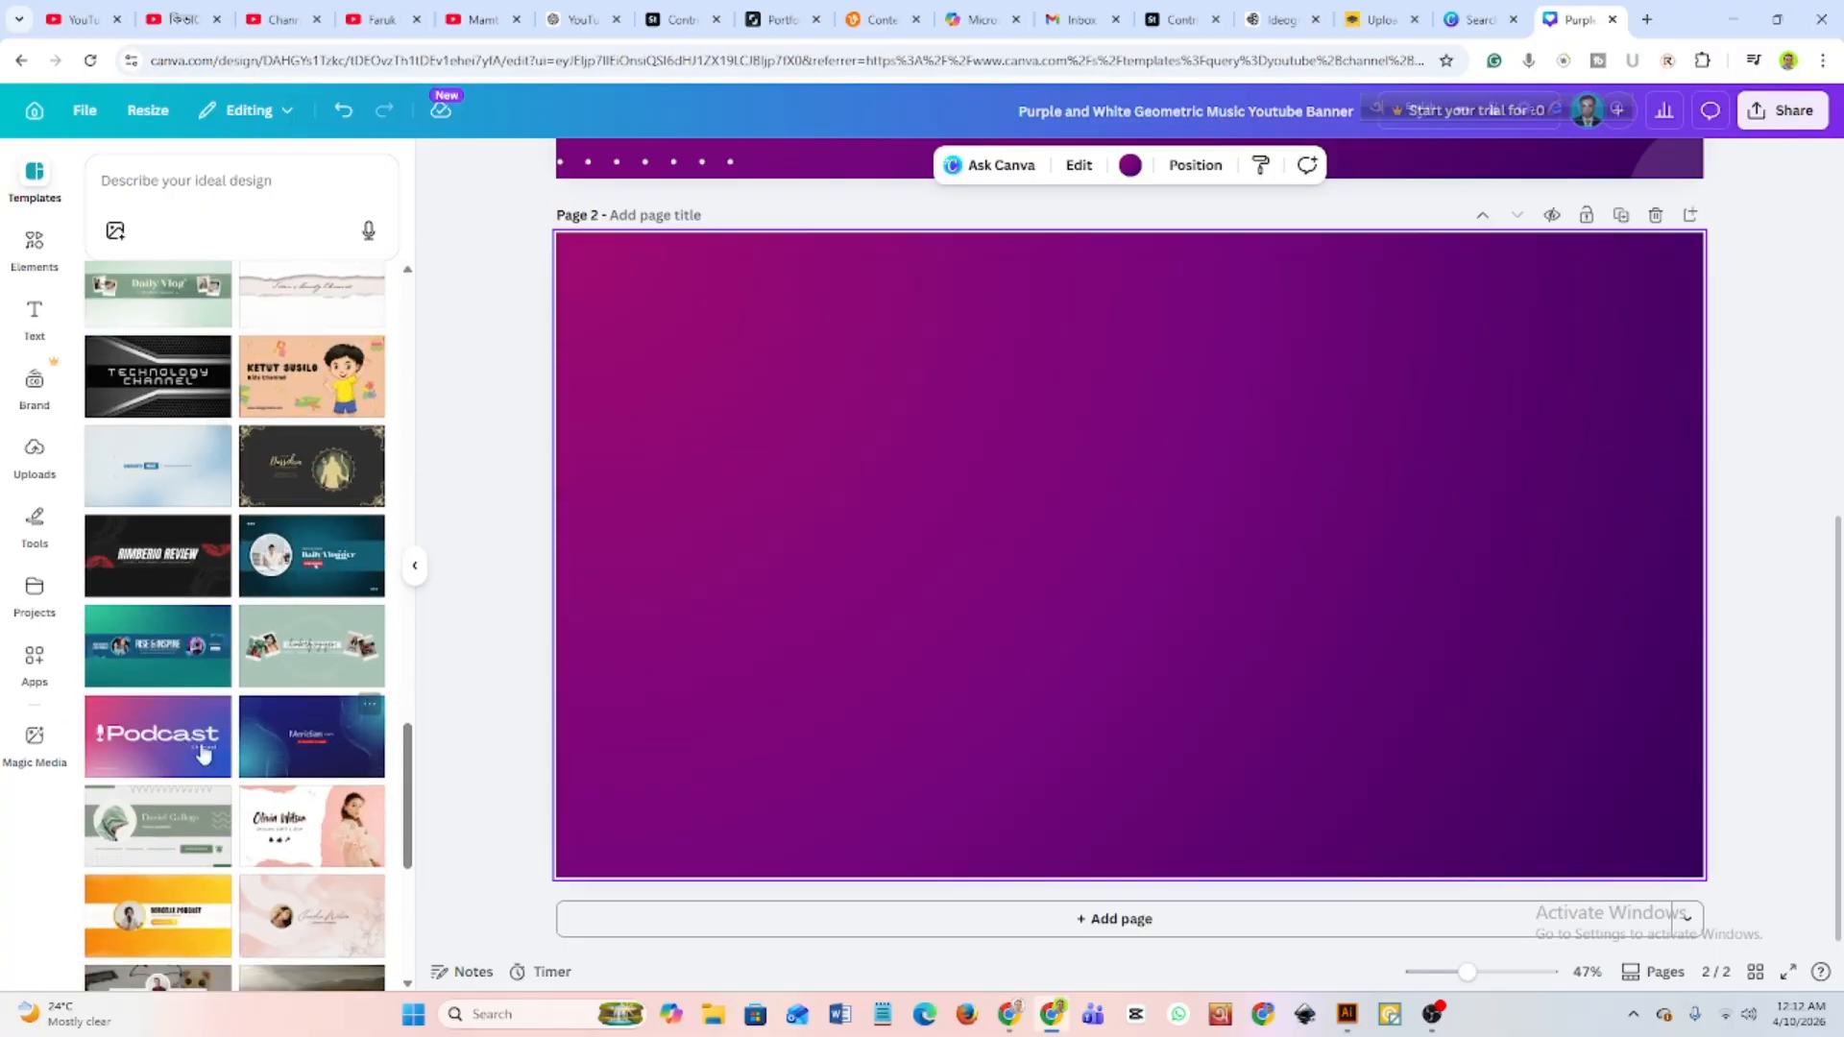
{"action": "scroll", "coordinate": [206, 739], "scroll_direction": "down", "scroll_amount": 2}
{"action": "scroll", "coordinate": [242, 752], "scroll_direction": "up", "scroll_amount": 3}
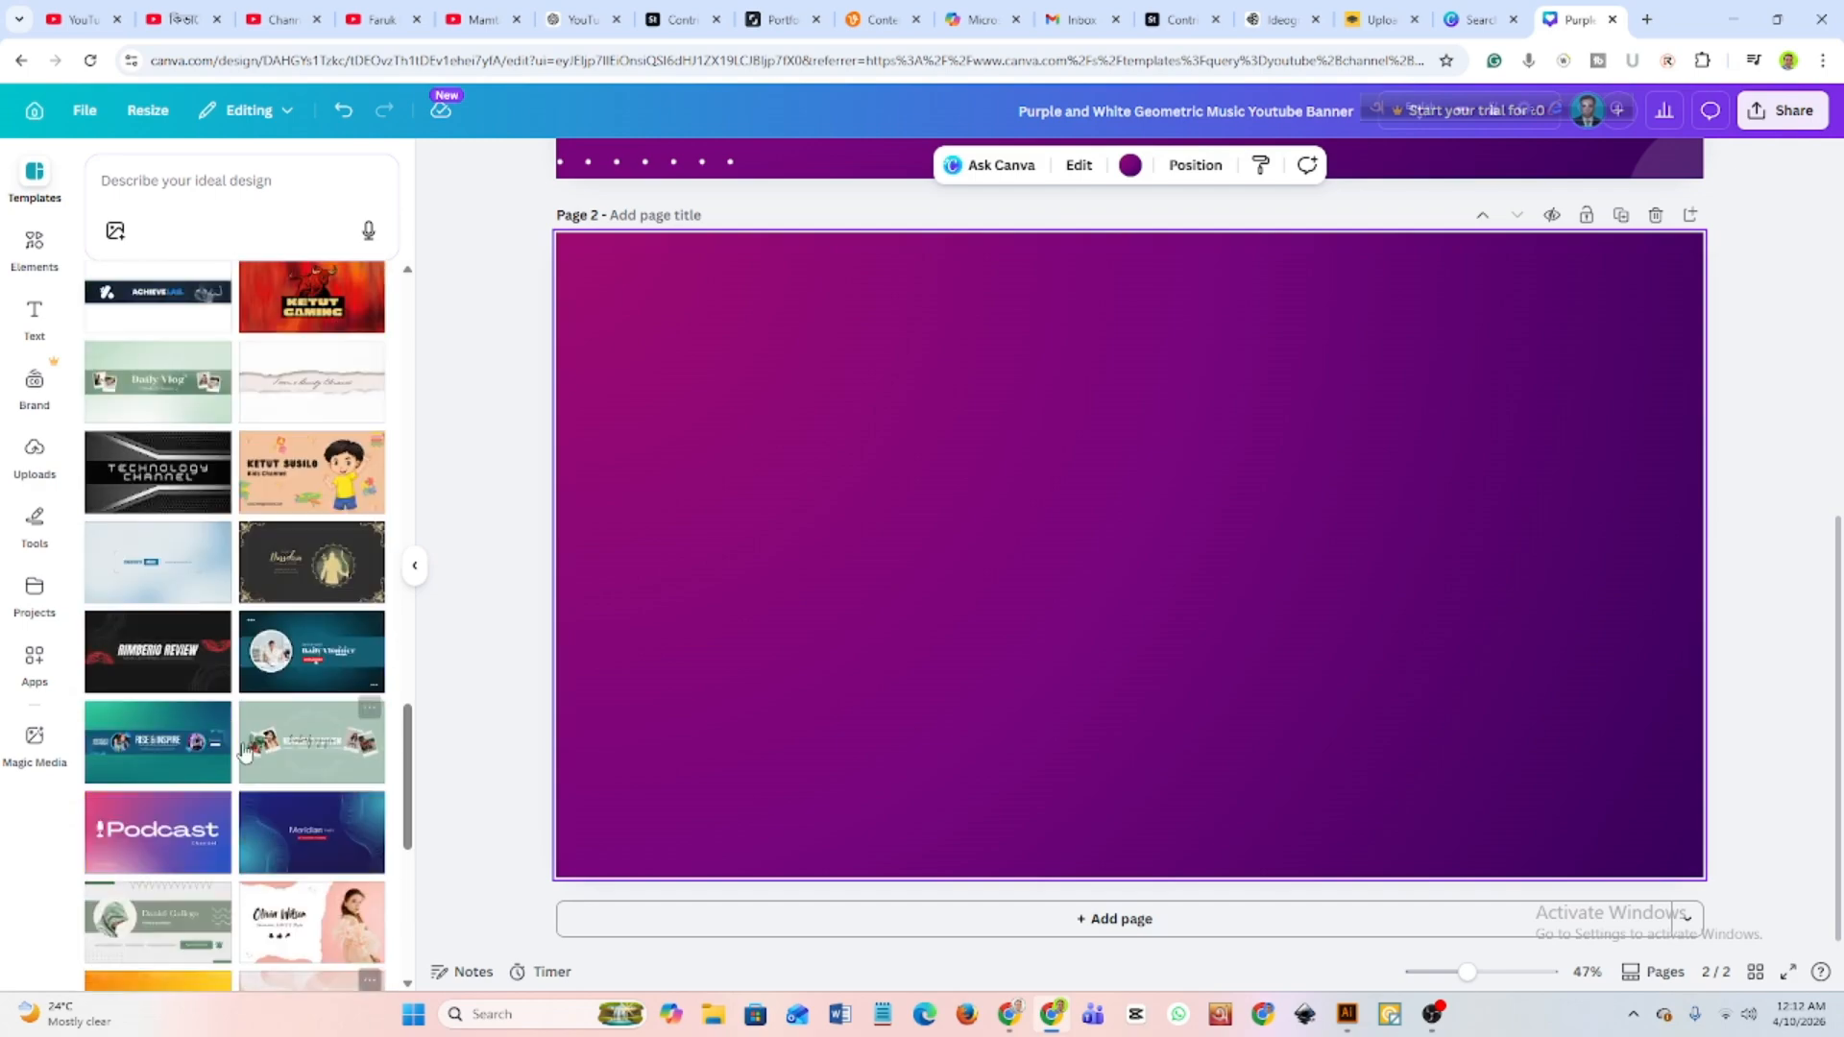
{"action": "scroll", "coordinate": [242, 752], "scroll_direction": "up", "scroll_amount": 6}
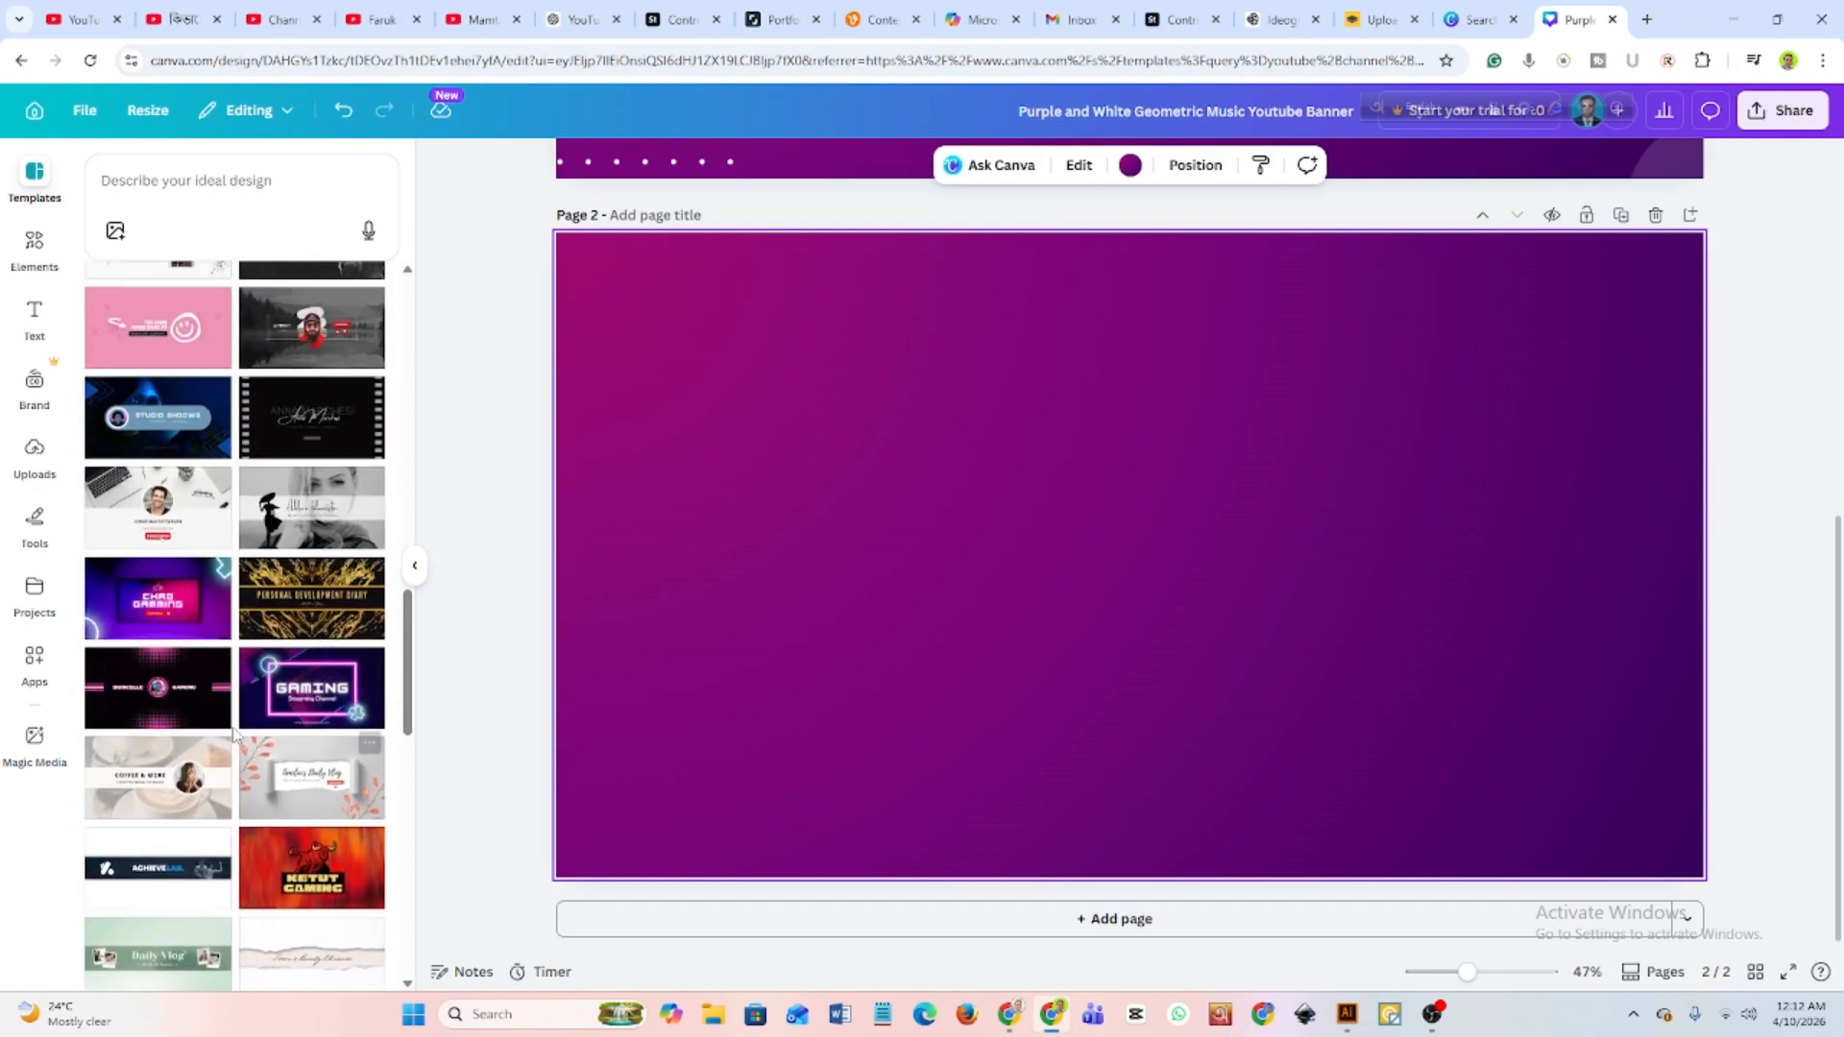
{"action": "scroll", "coordinate": [231, 730], "scroll_direction": "up", "scroll_amount": 4}
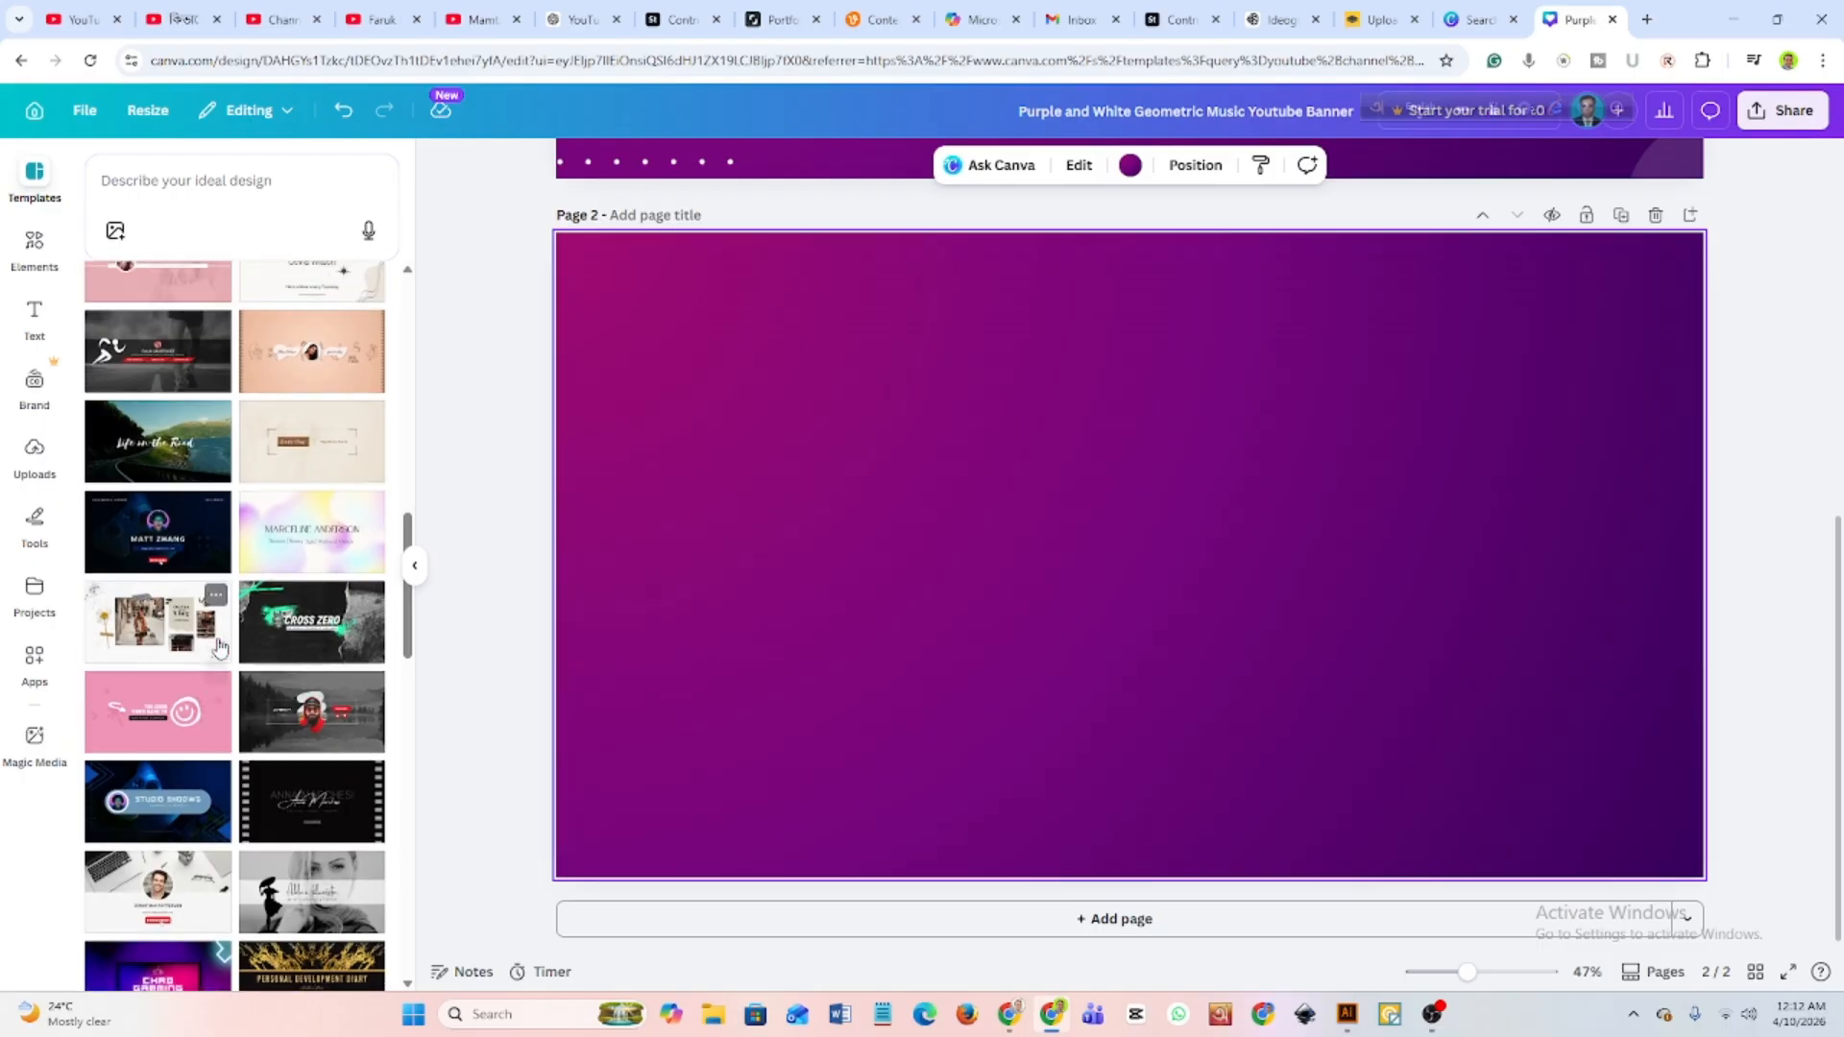
{"action": "scroll", "coordinate": [219, 647], "scroll_direction": "up", "scroll_amount": 5}
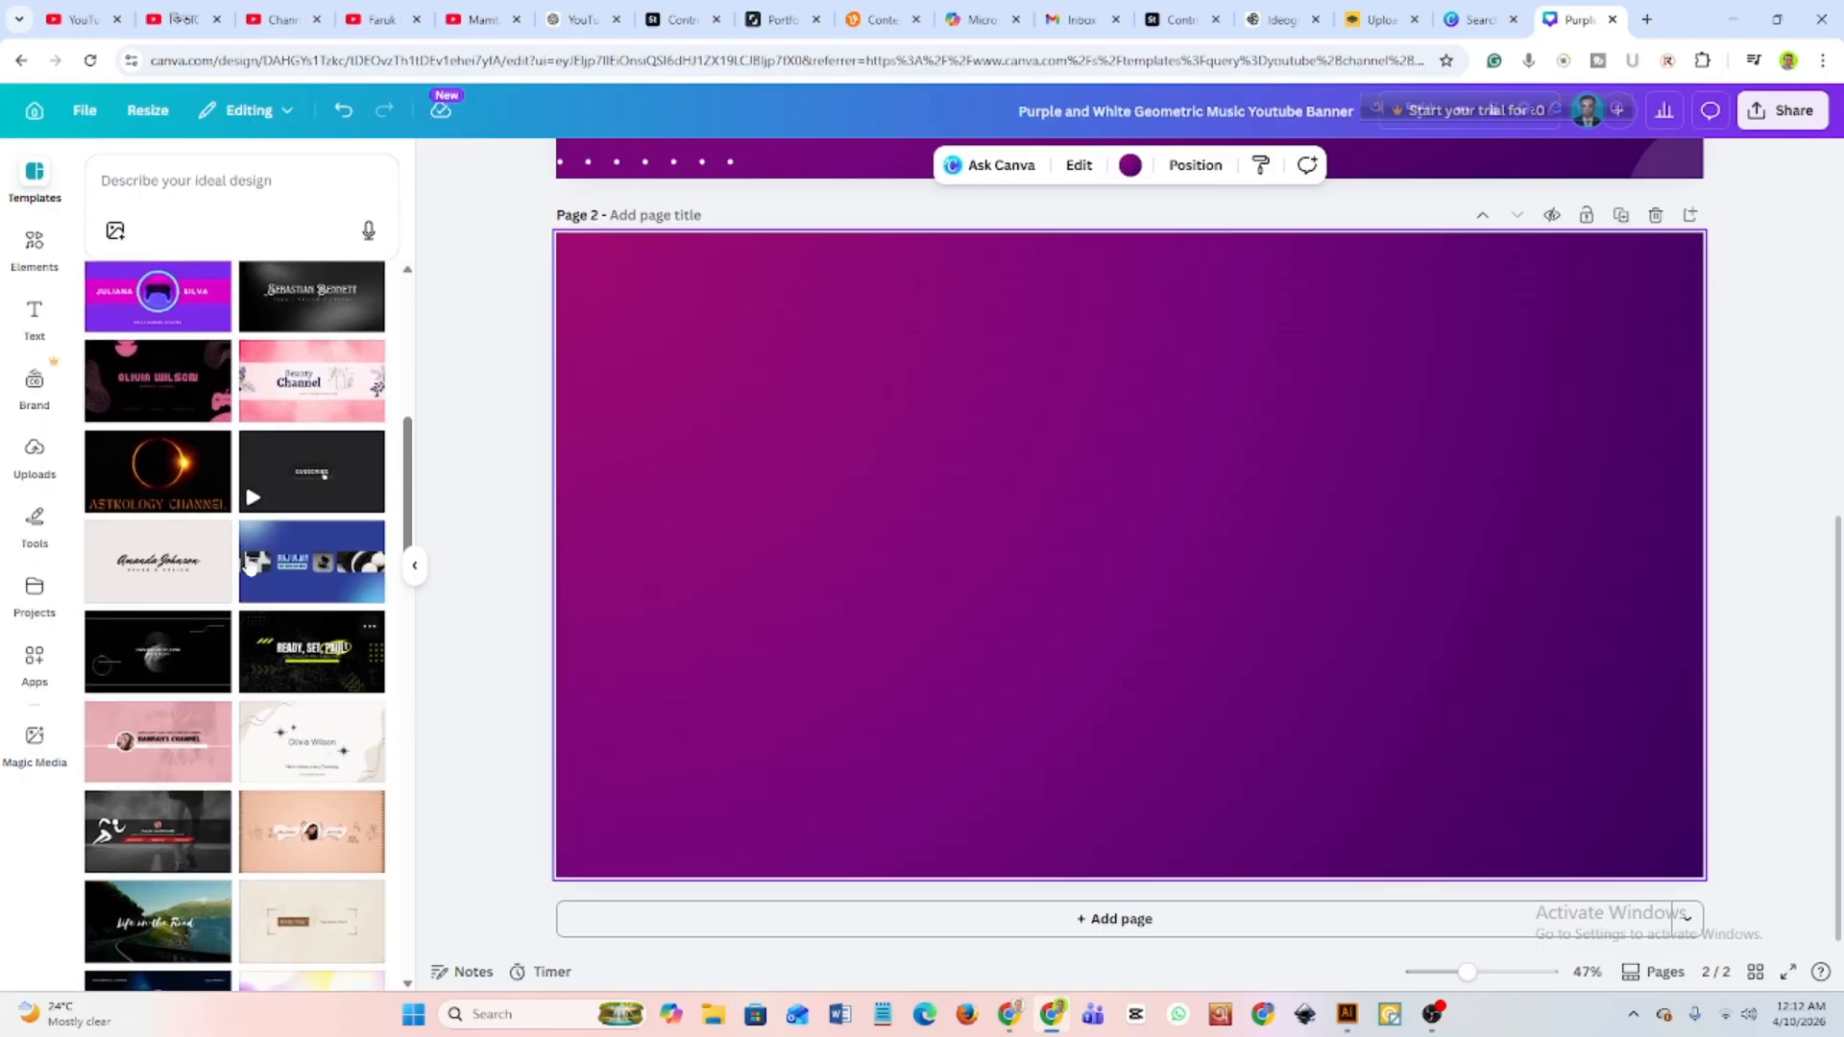
{"action": "scroll", "coordinate": [197, 567], "scroll_direction": "up", "scroll_amount": 2}
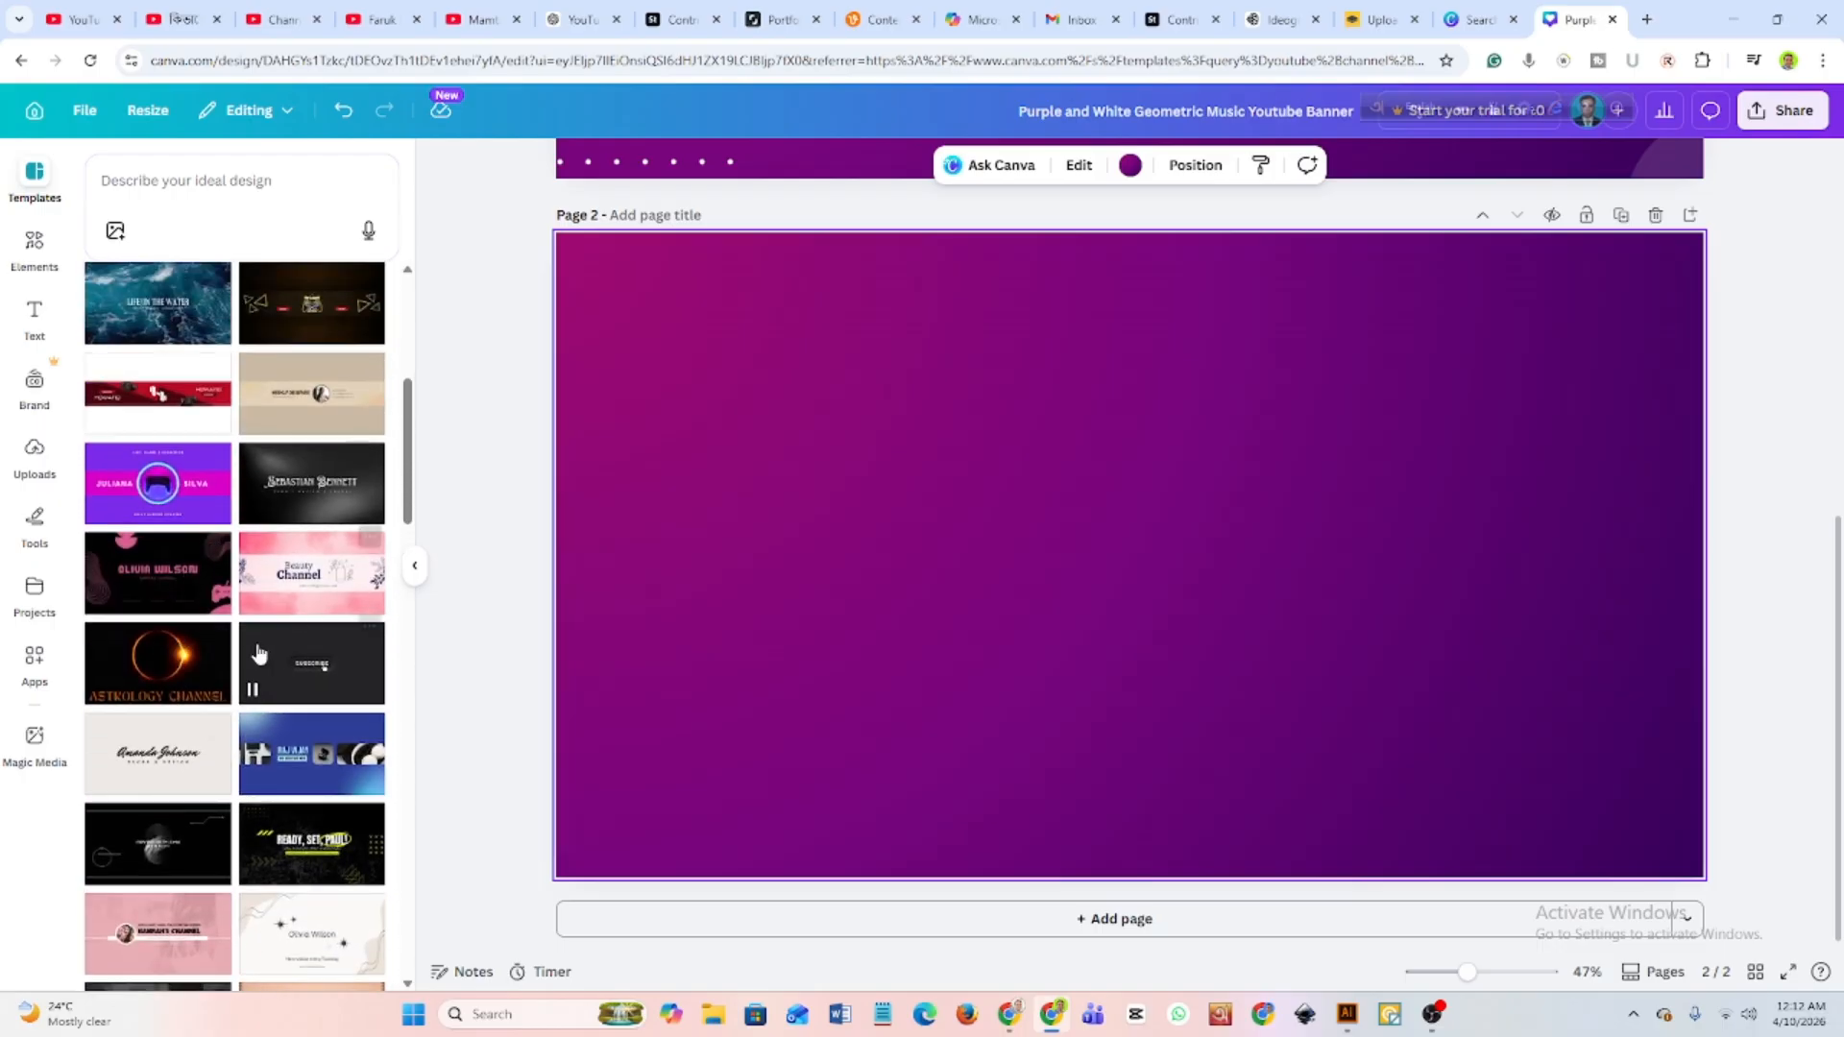
{"action": "scroll", "coordinate": [262, 650], "scroll_direction": "up", "scroll_amount": 2}
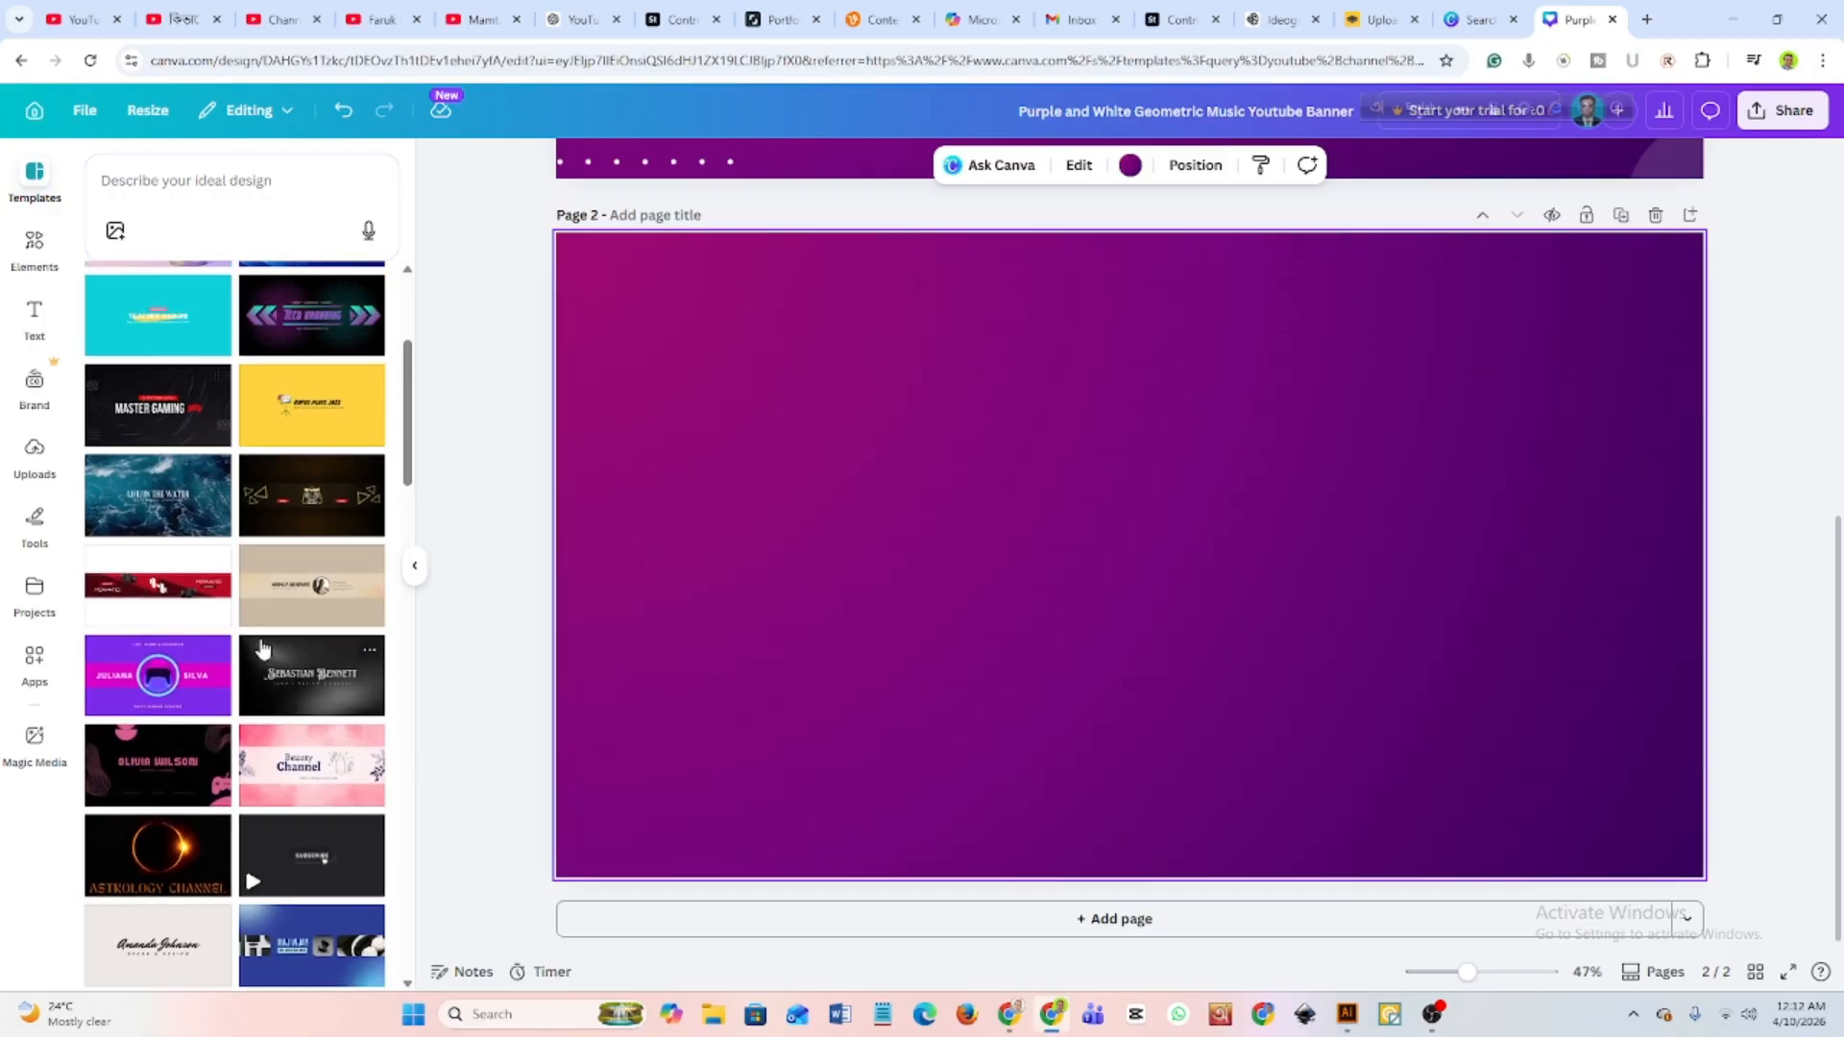
{"action": "scroll", "coordinate": [262, 648], "scroll_direction": "up", "scroll_amount": 2}
{"action": "scroll", "coordinate": [269, 643], "scroll_direction": "up", "scroll_amount": 2}
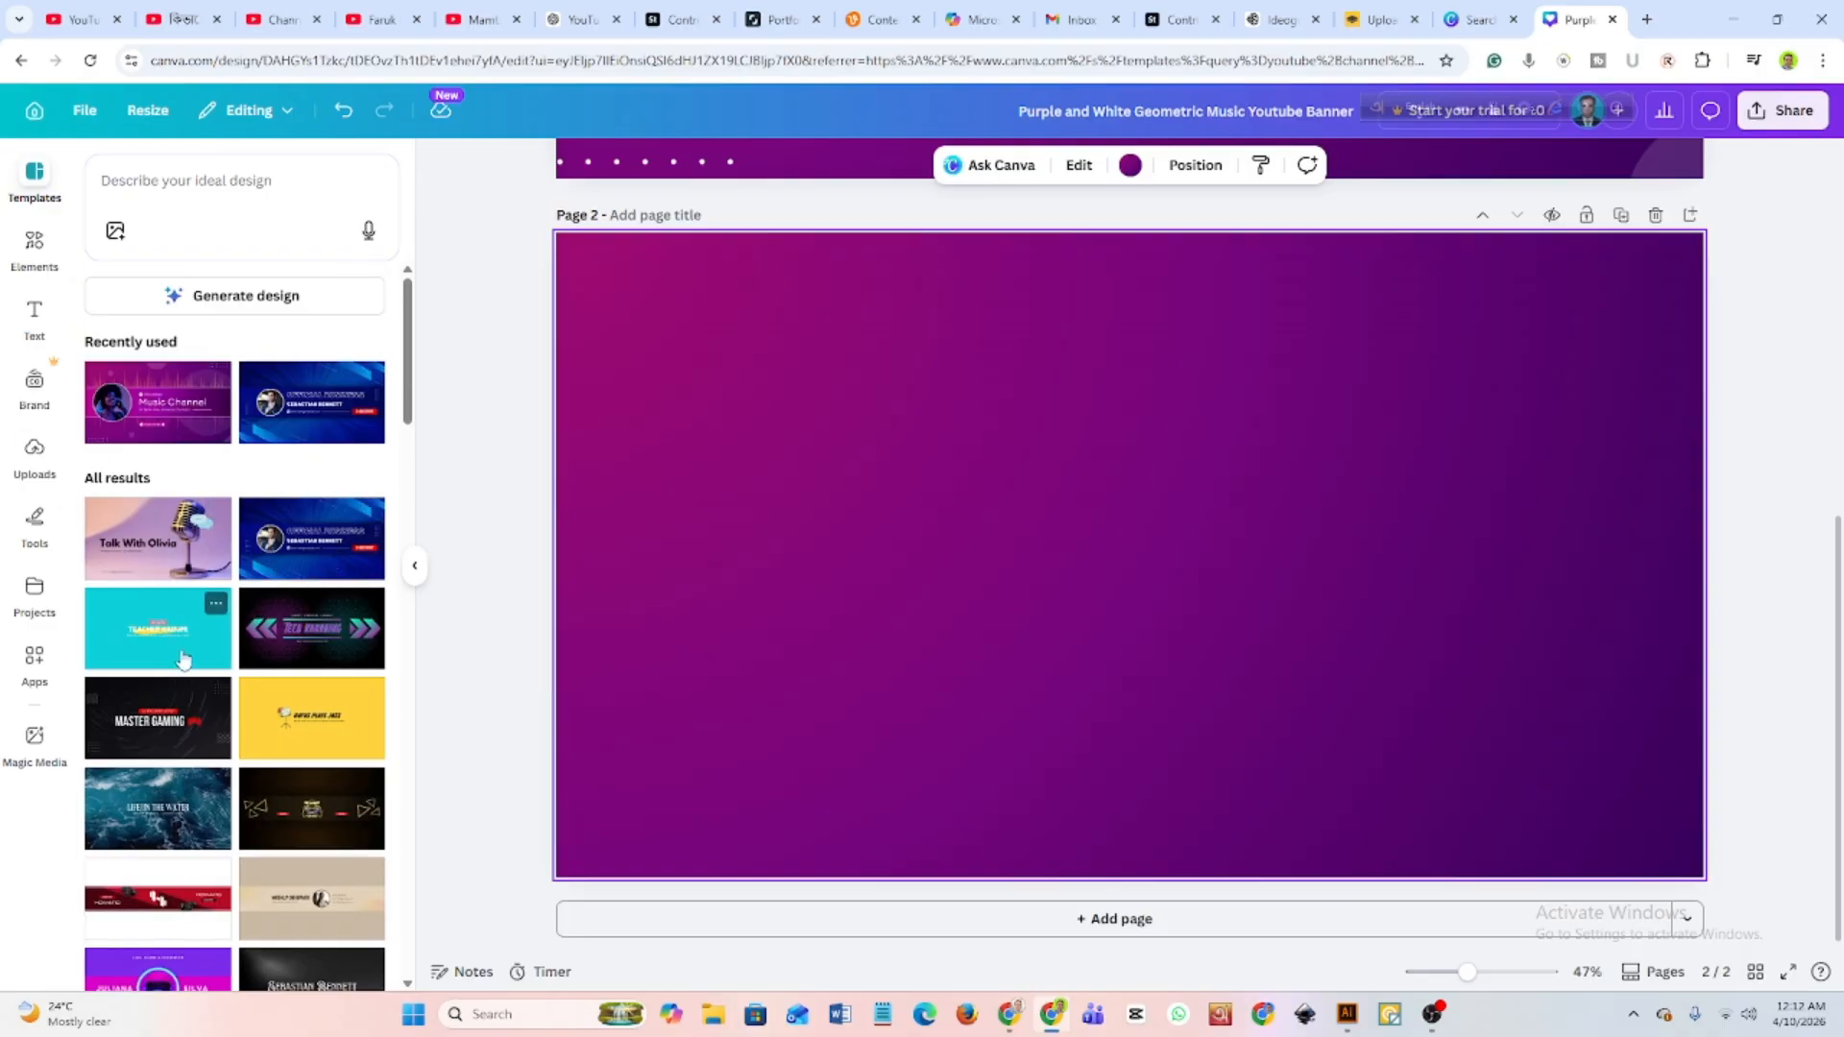
{"action": "left_click", "coordinate": [159, 718]}
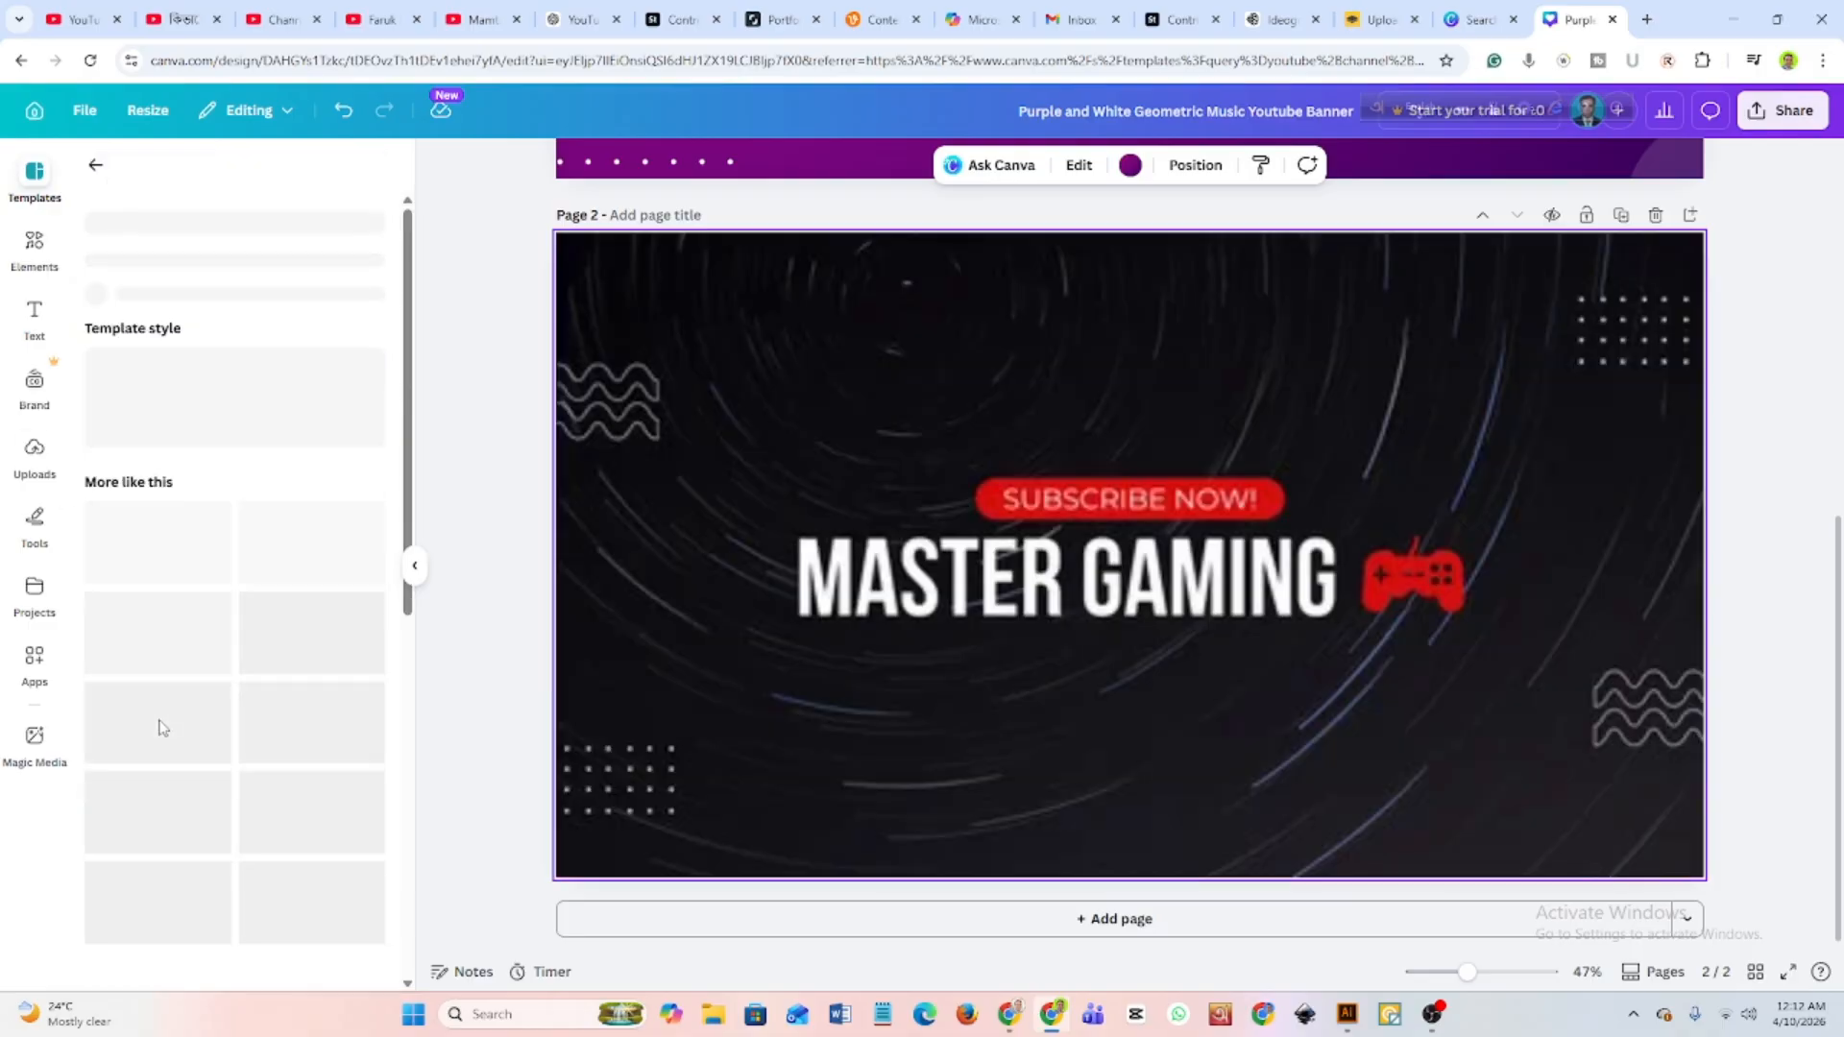
{"action": "left_click", "coordinate": [922, 632]}
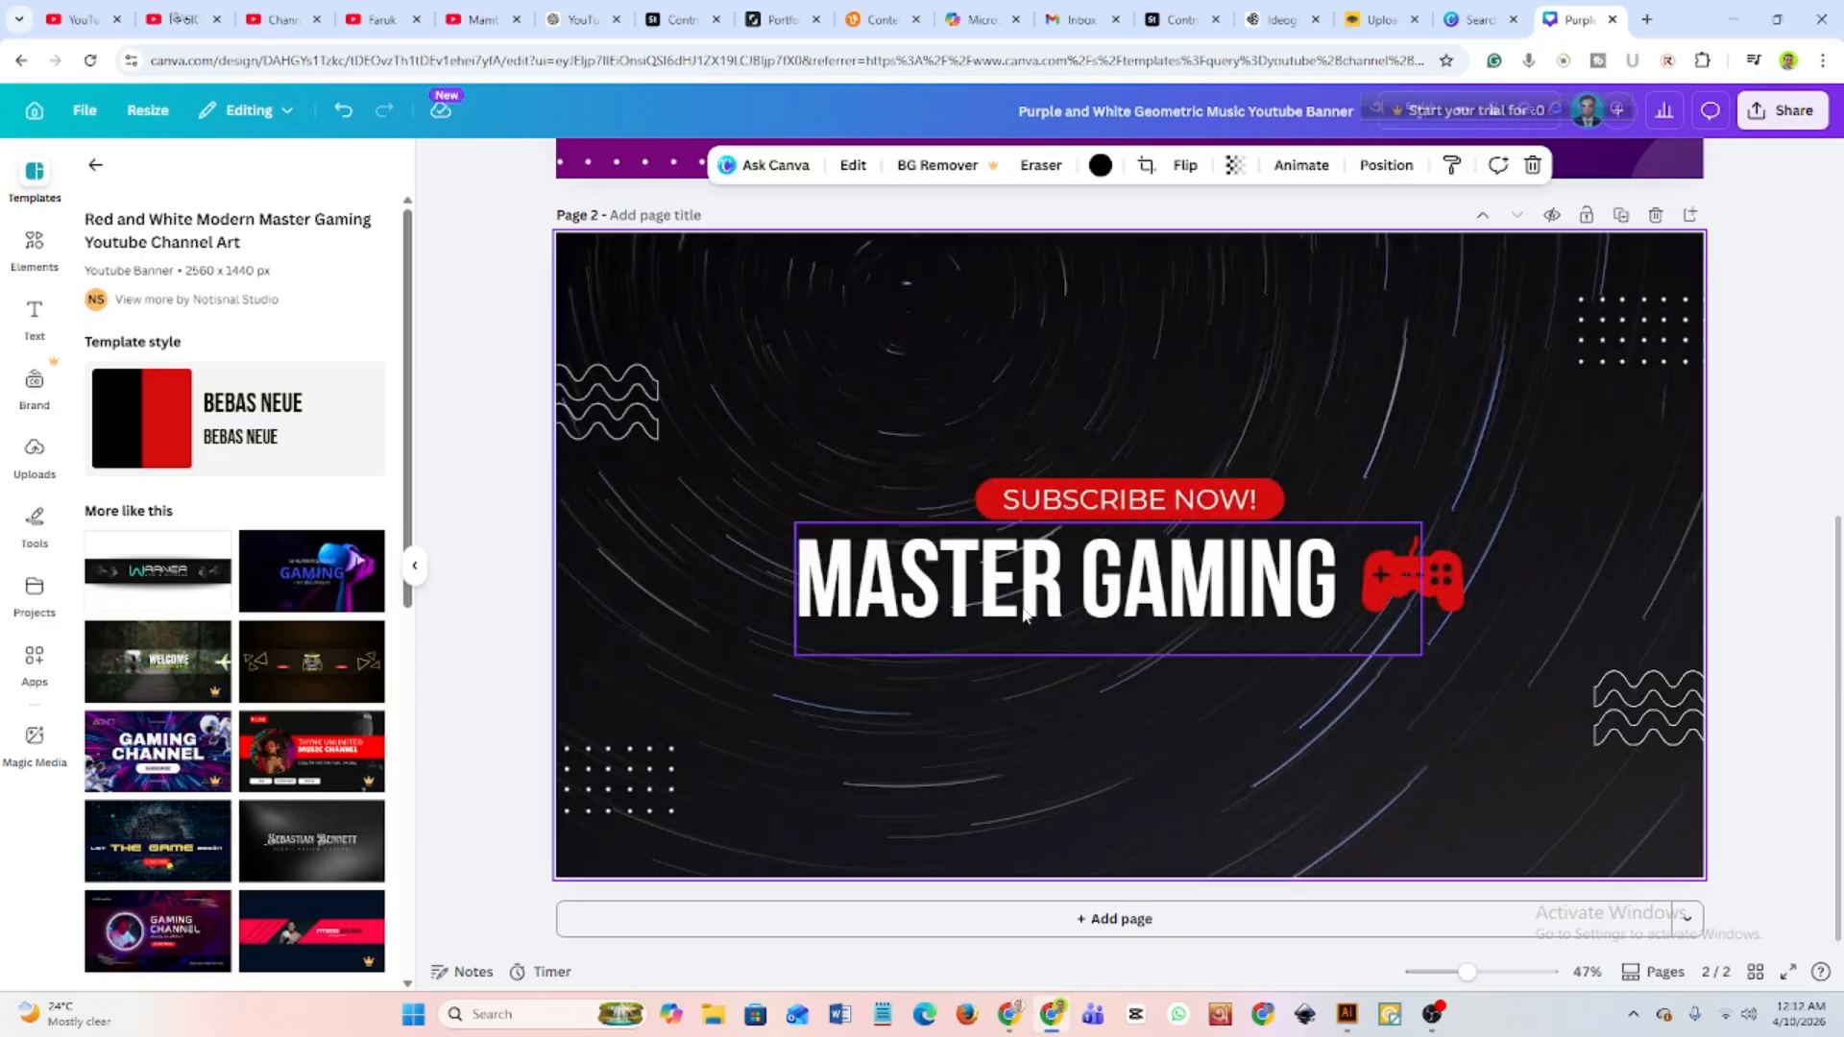
Move the "SUBSCRIBE NOW!" text from the Master Gaming page onto the first page's banner, just above the channel name heading.
{"action": "left_click", "coordinate": [1129, 510]}
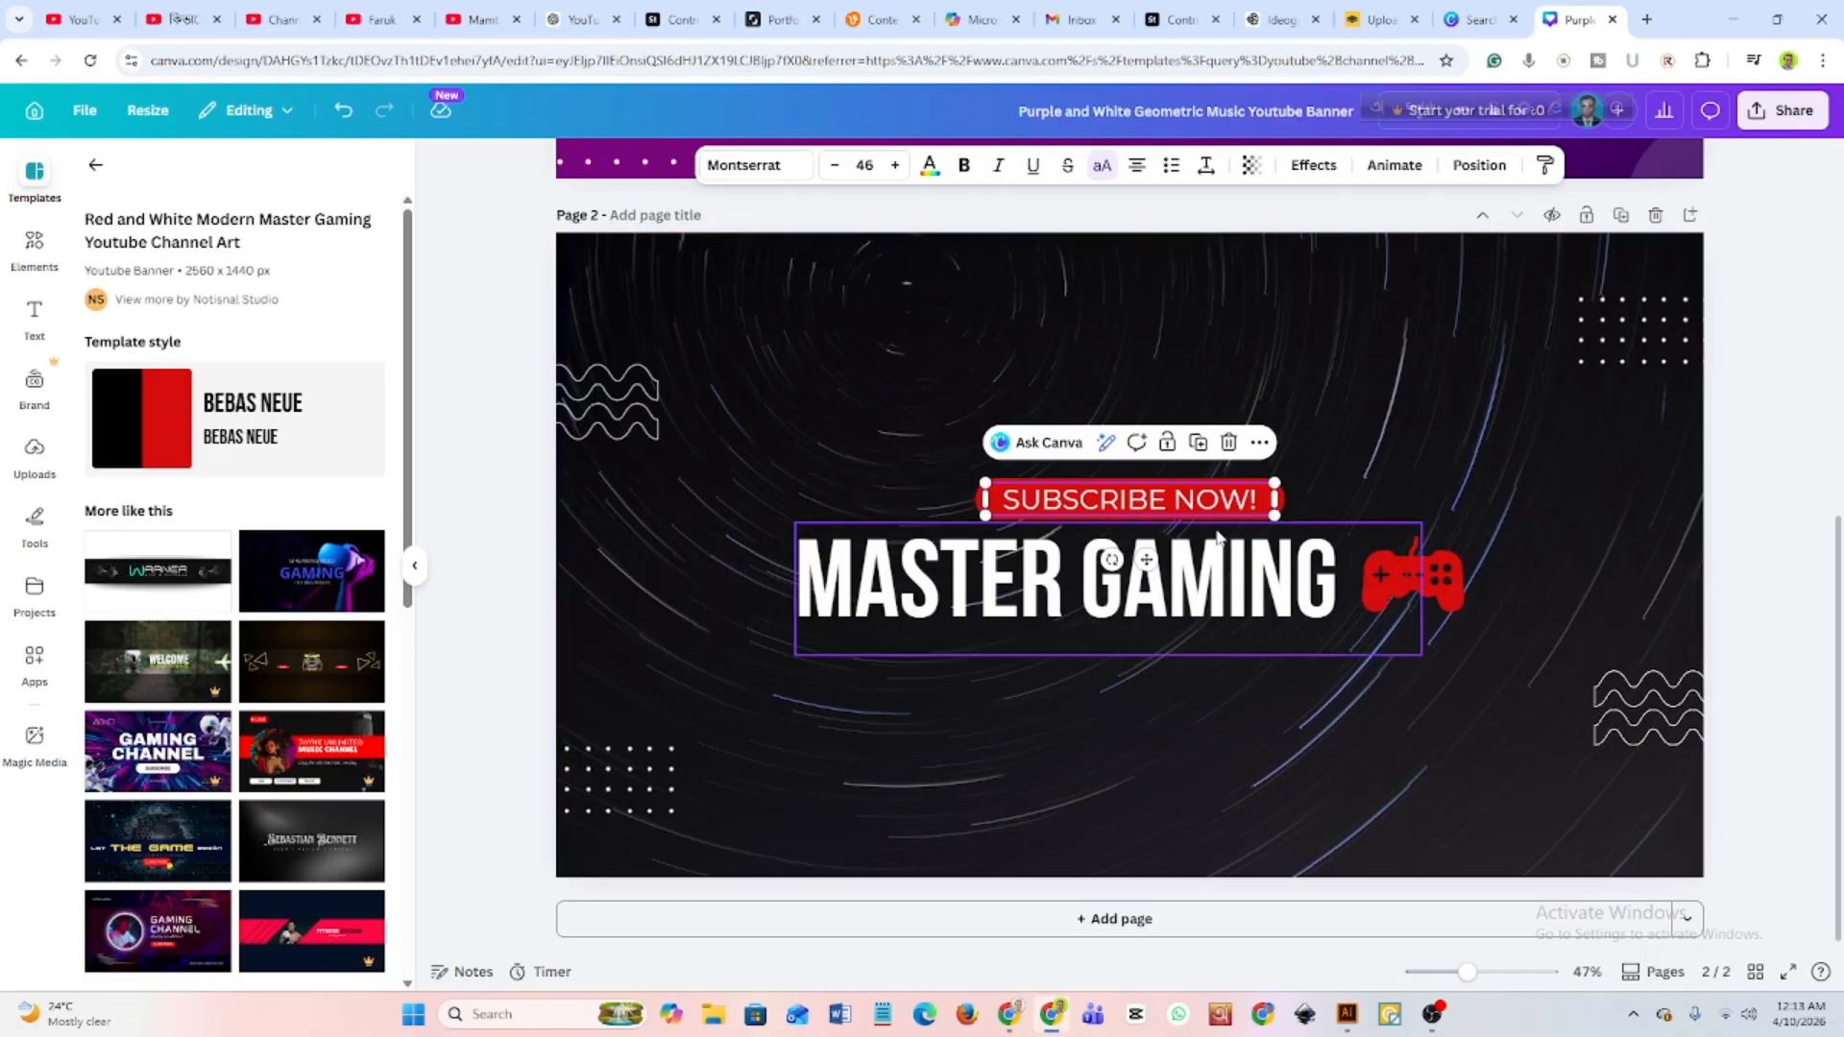
{"action": "scroll", "coordinate": [1119, 513], "scroll_direction": "up", "scroll_amount": 2}
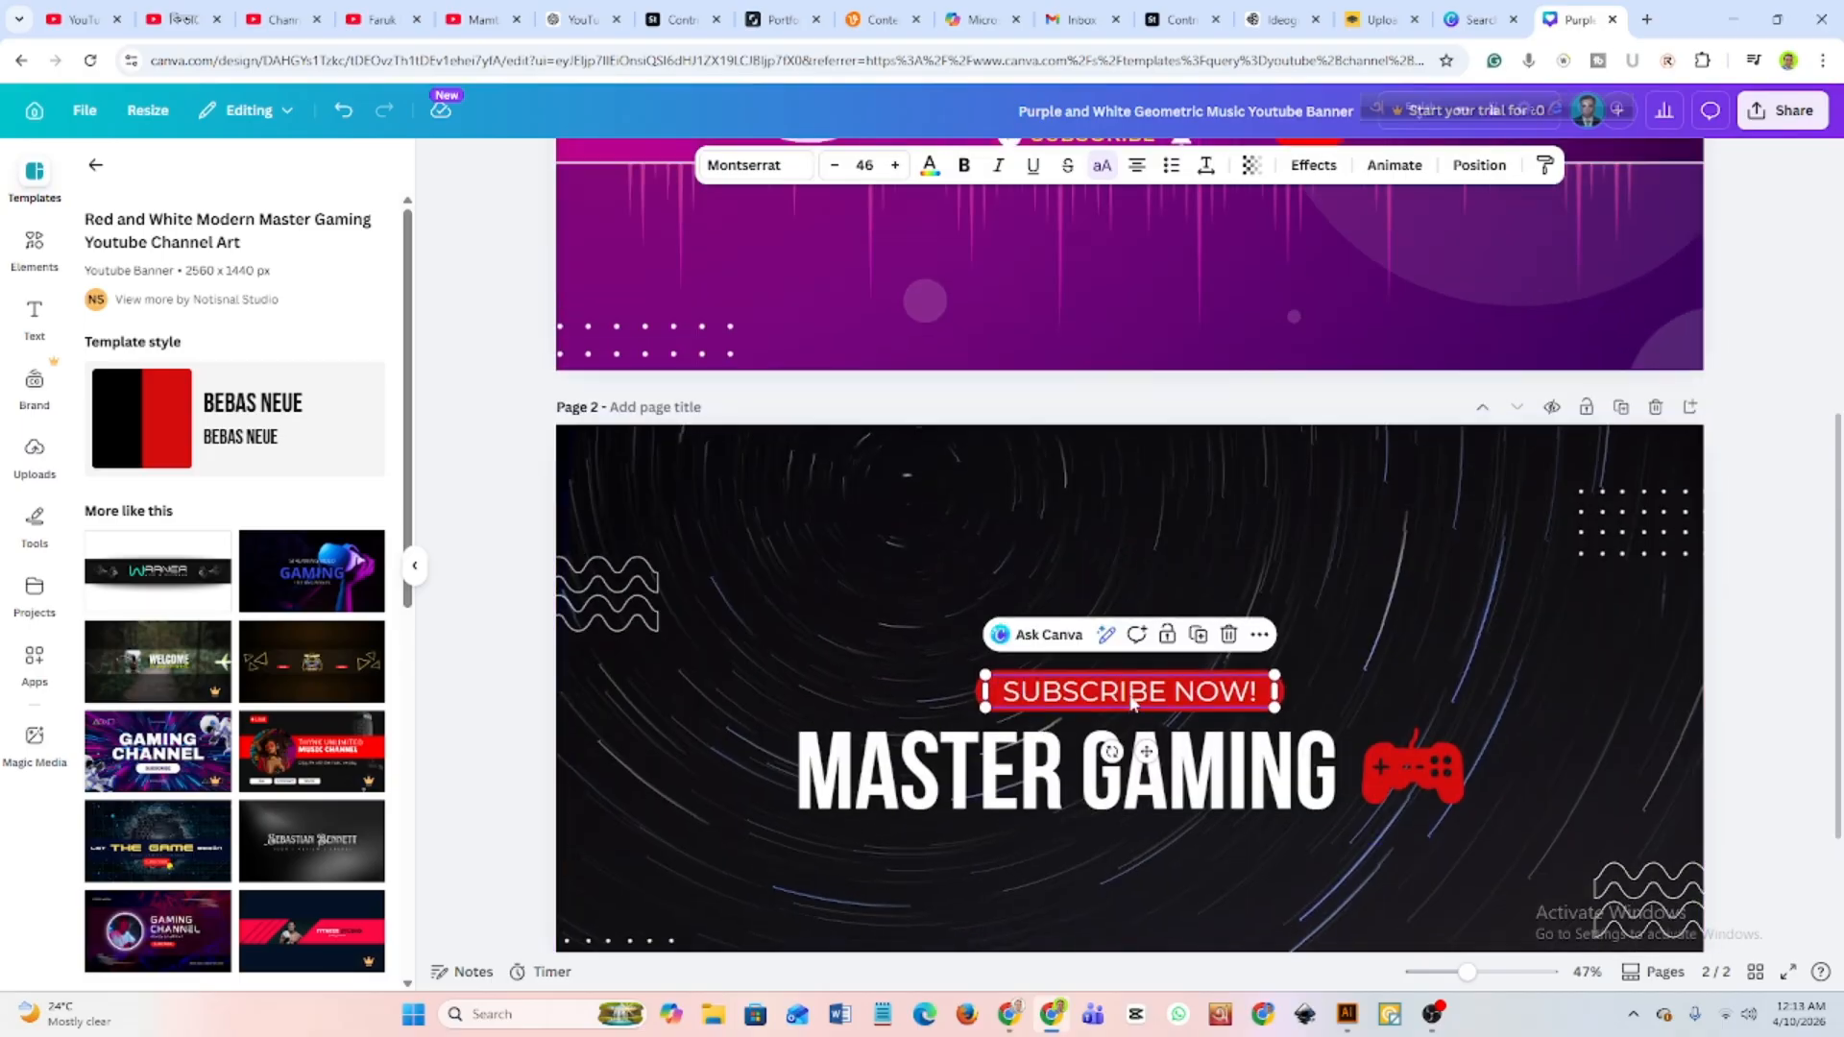
{"action": "left_click_drag", "start_coordinate": [1131, 674], "coordinate": [1128, 280]}
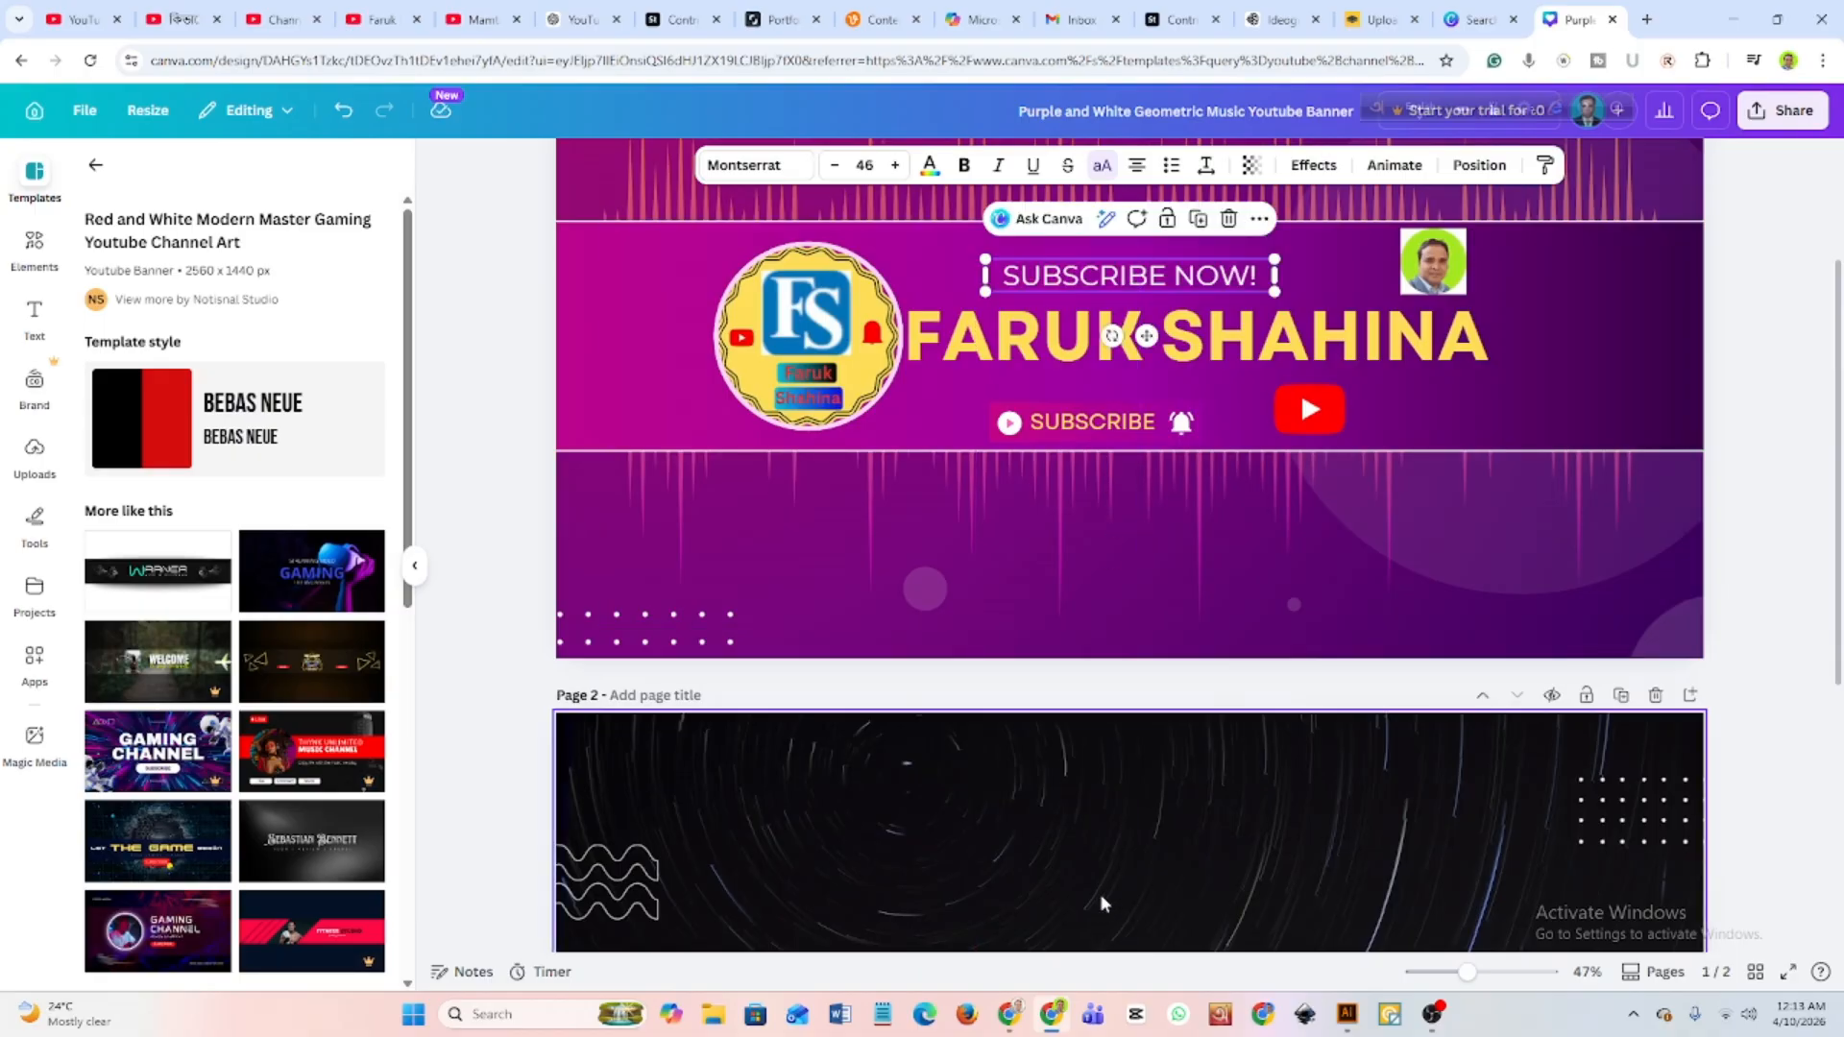
Try to move the red rounded bar from the second page onto the first page's banner at the "SUBSCRIBE NOW!" text.
{"action": "scroll", "coordinate": [1100, 893], "scroll_direction": "down", "scroll_amount": 3}
{"action": "scroll", "coordinate": [1102, 888], "scroll_direction": "up", "scroll_amount": 4}
{"action": "scroll", "coordinate": [1110, 883], "scroll_direction": "down", "scroll_amount": 1}
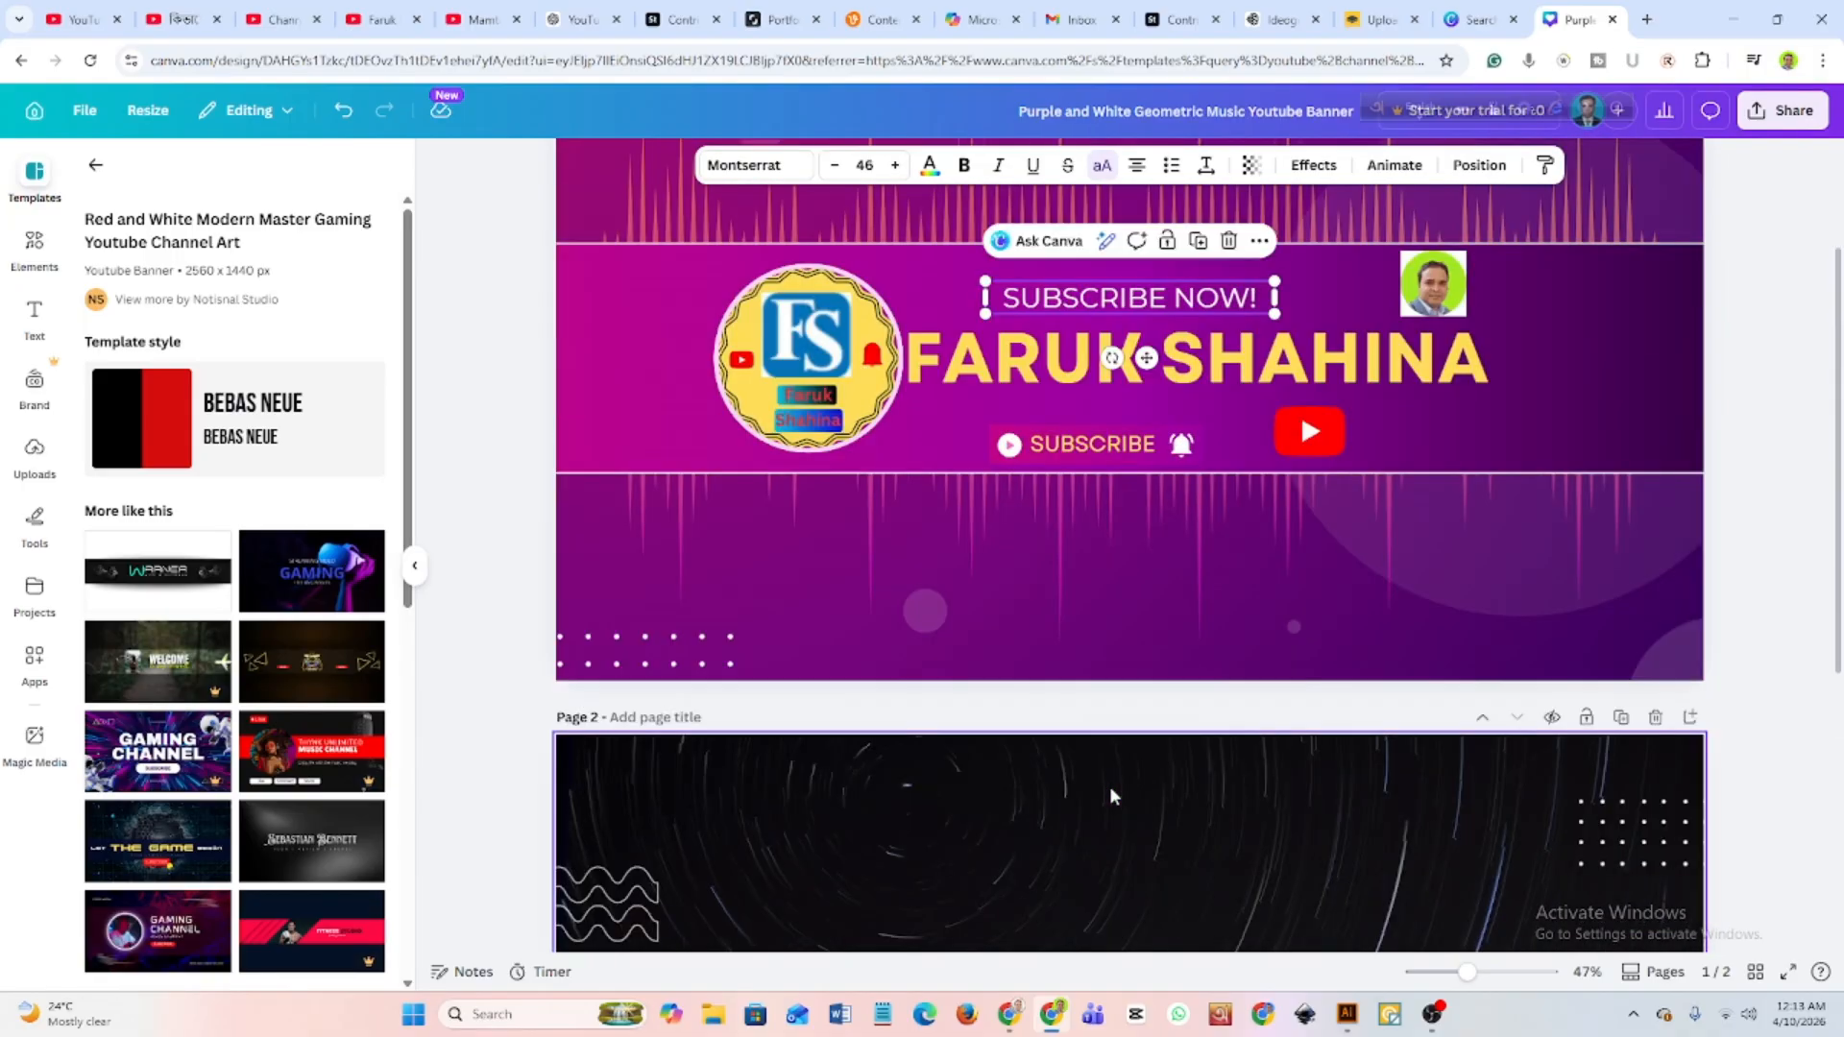
{"action": "scroll", "coordinate": [1113, 884], "scroll_direction": "down", "scroll_amount": 2}
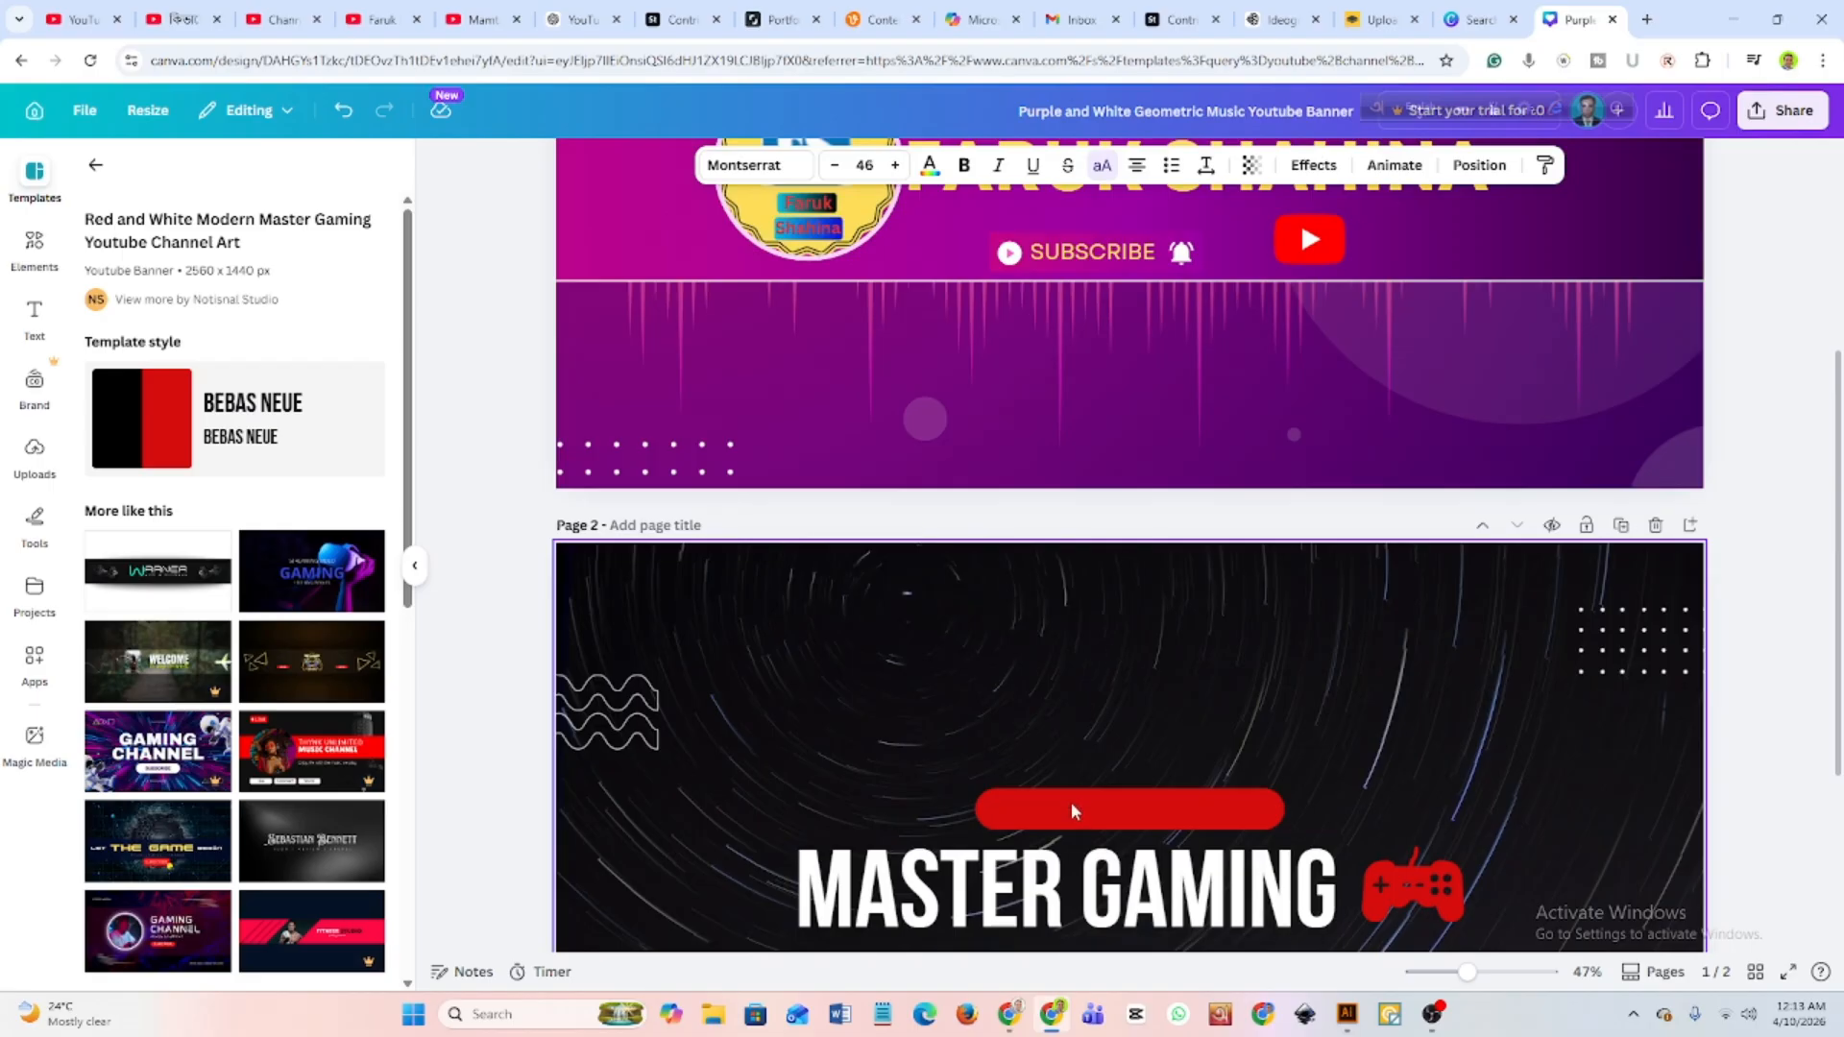
{"action": "left_click", "coordinate": [1070, 811]}
{"action": "left_click", "coordinate": [1082, 818]}
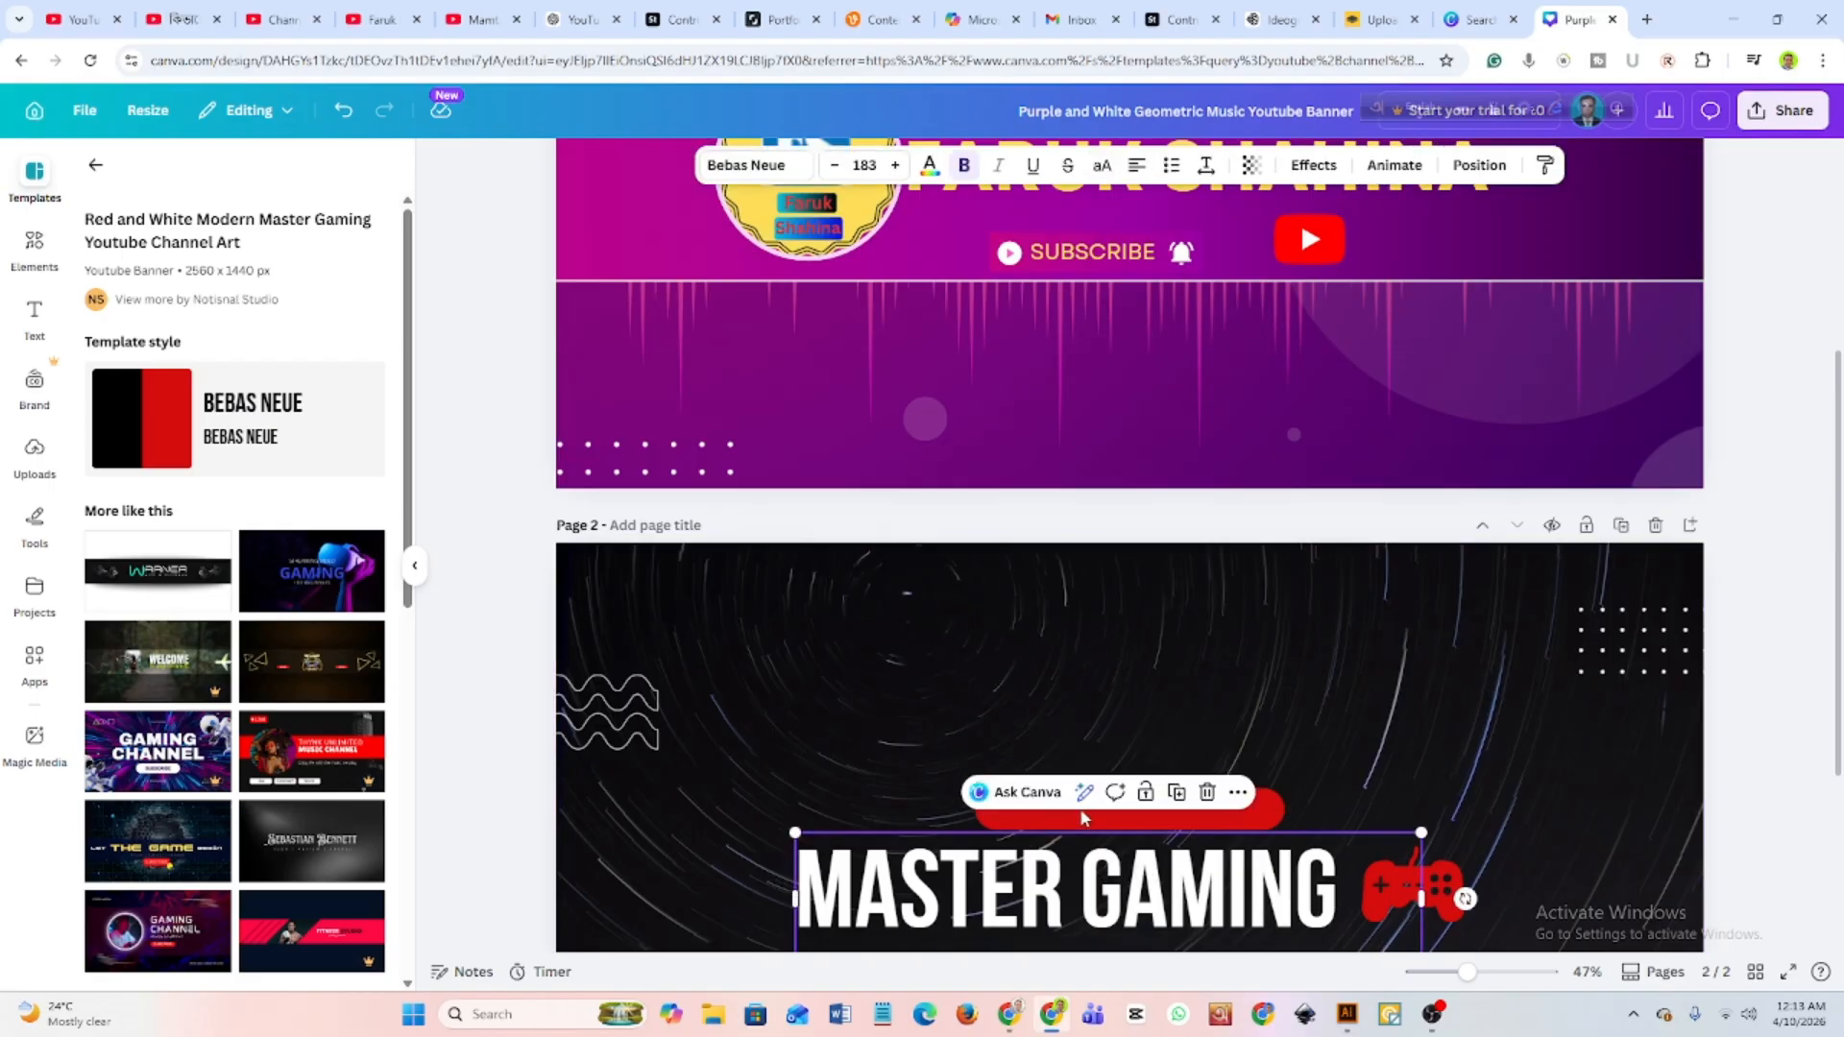
{"action": "left_click", "coordinate": [1268, 809]}
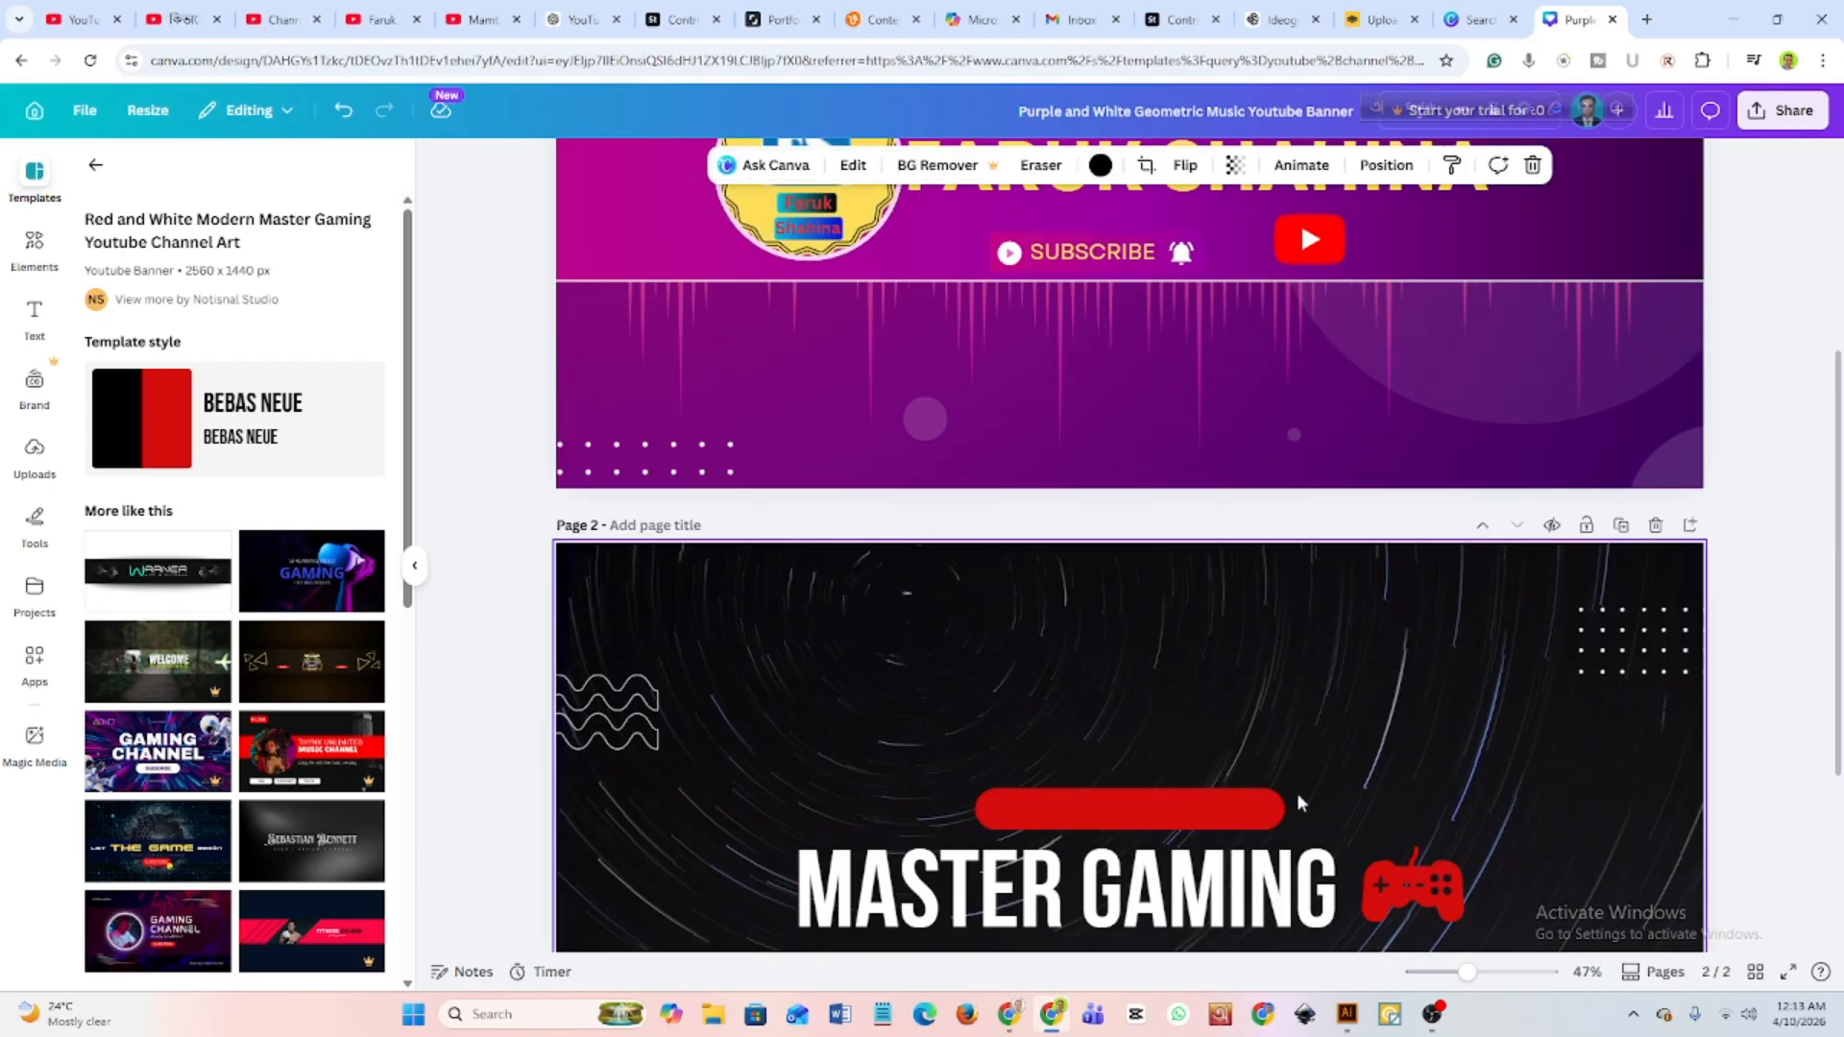
{"action": "left_click_drag", "start_coordinate": [1163, 811], "coordinate": [1124, 607]}
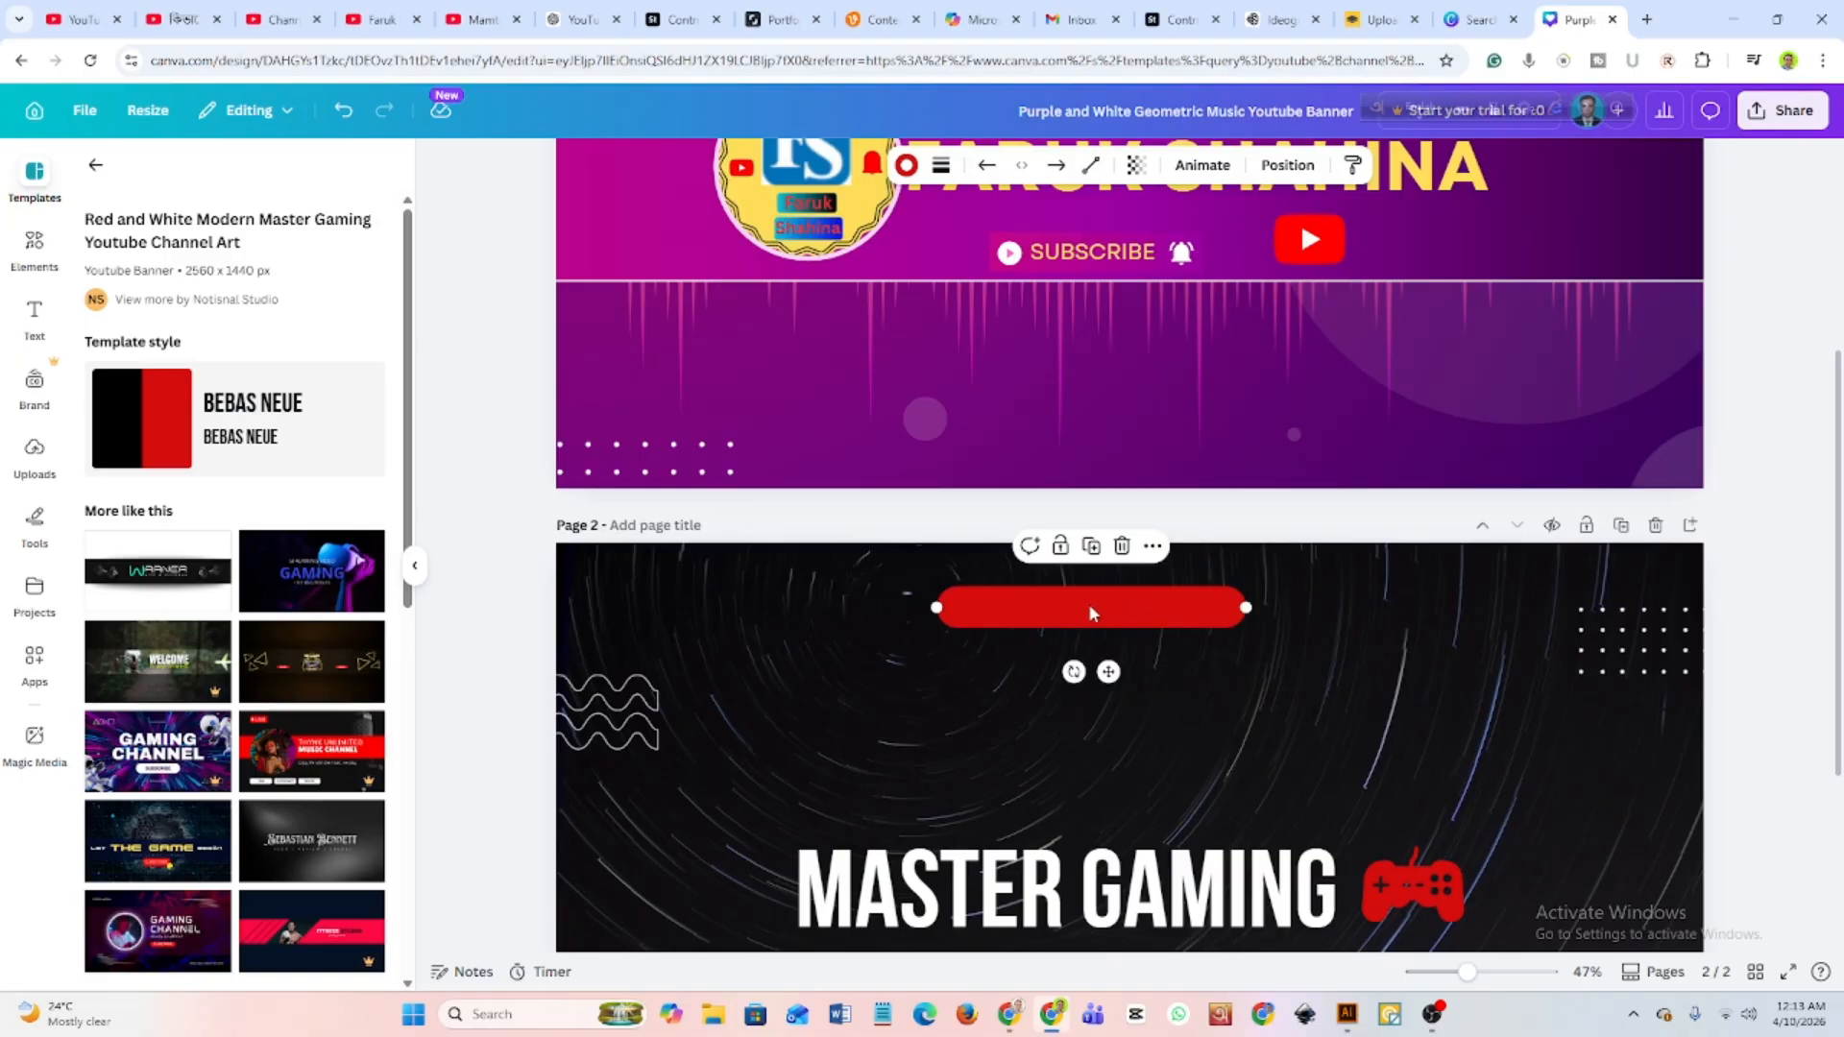
{"action": "left_click_drag", "start_coordinate": [1089, 612], "coordinate": [1089, 545]}
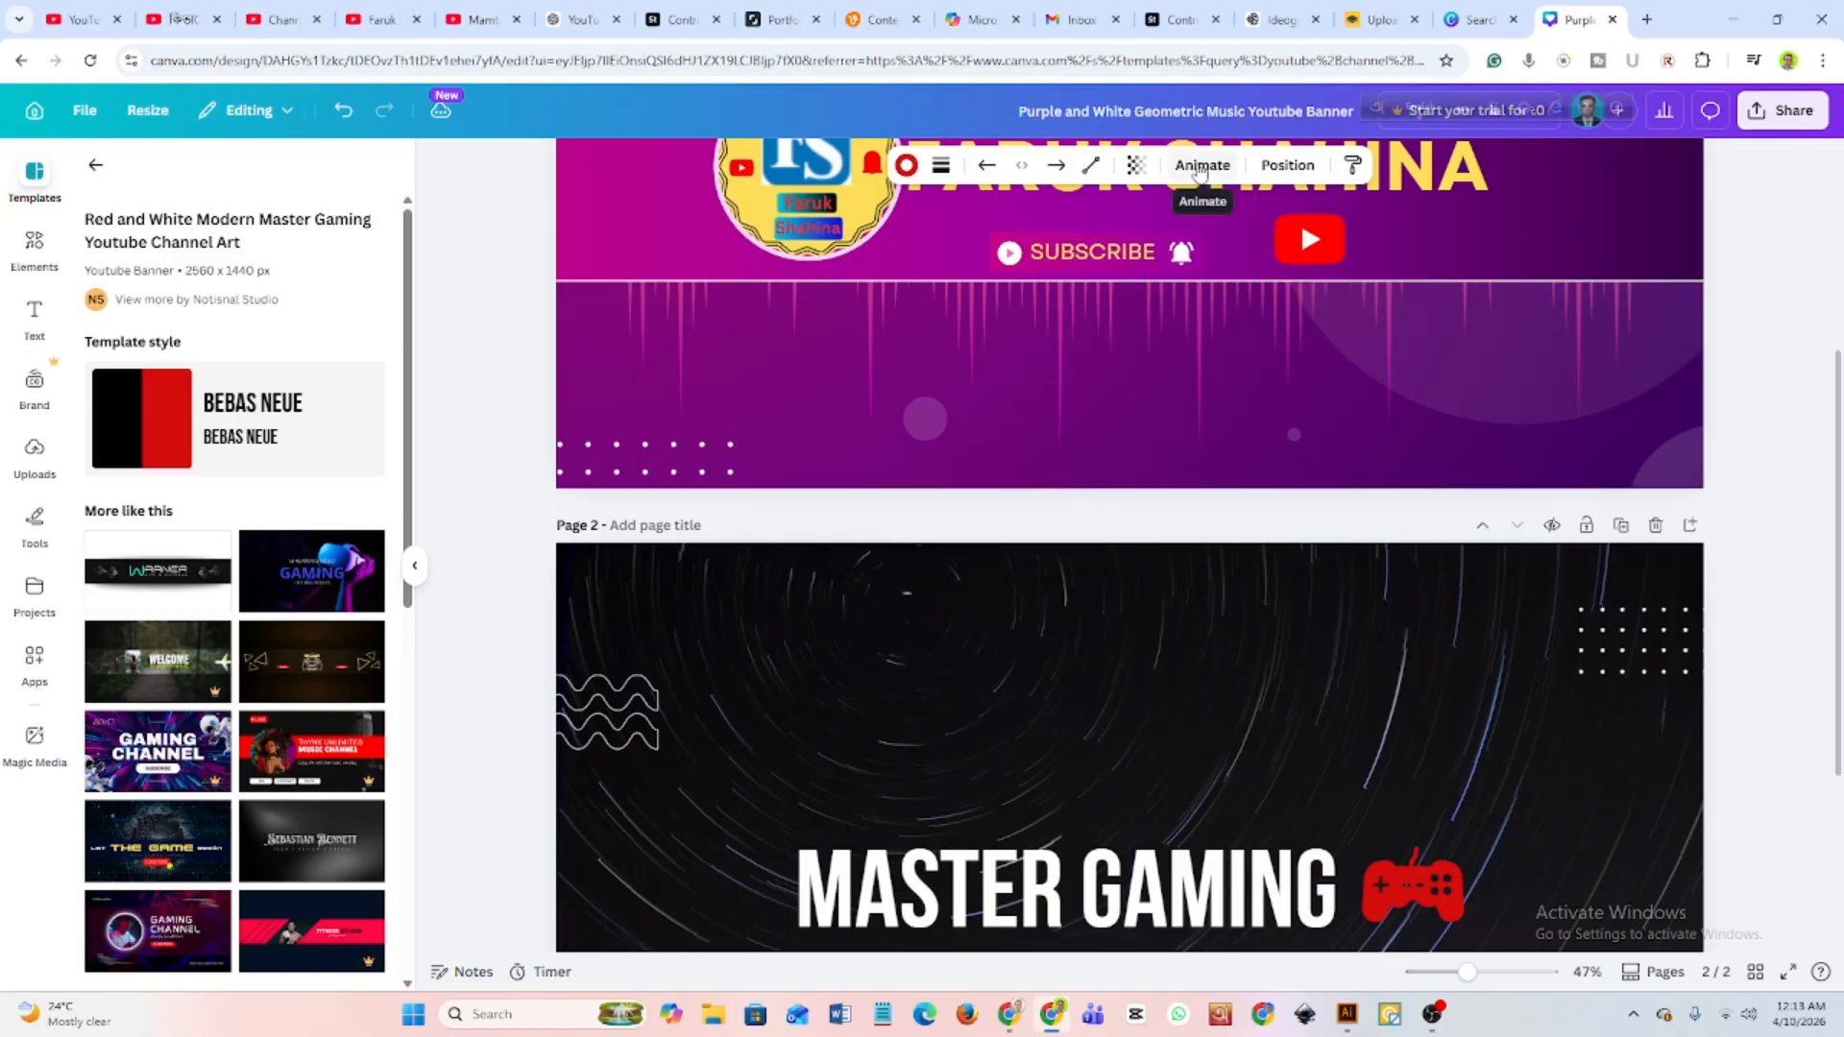
{"action": "scroll", "coordinate": [1199, 173], "scroll_direction": "up", "scroll_amount": 2}
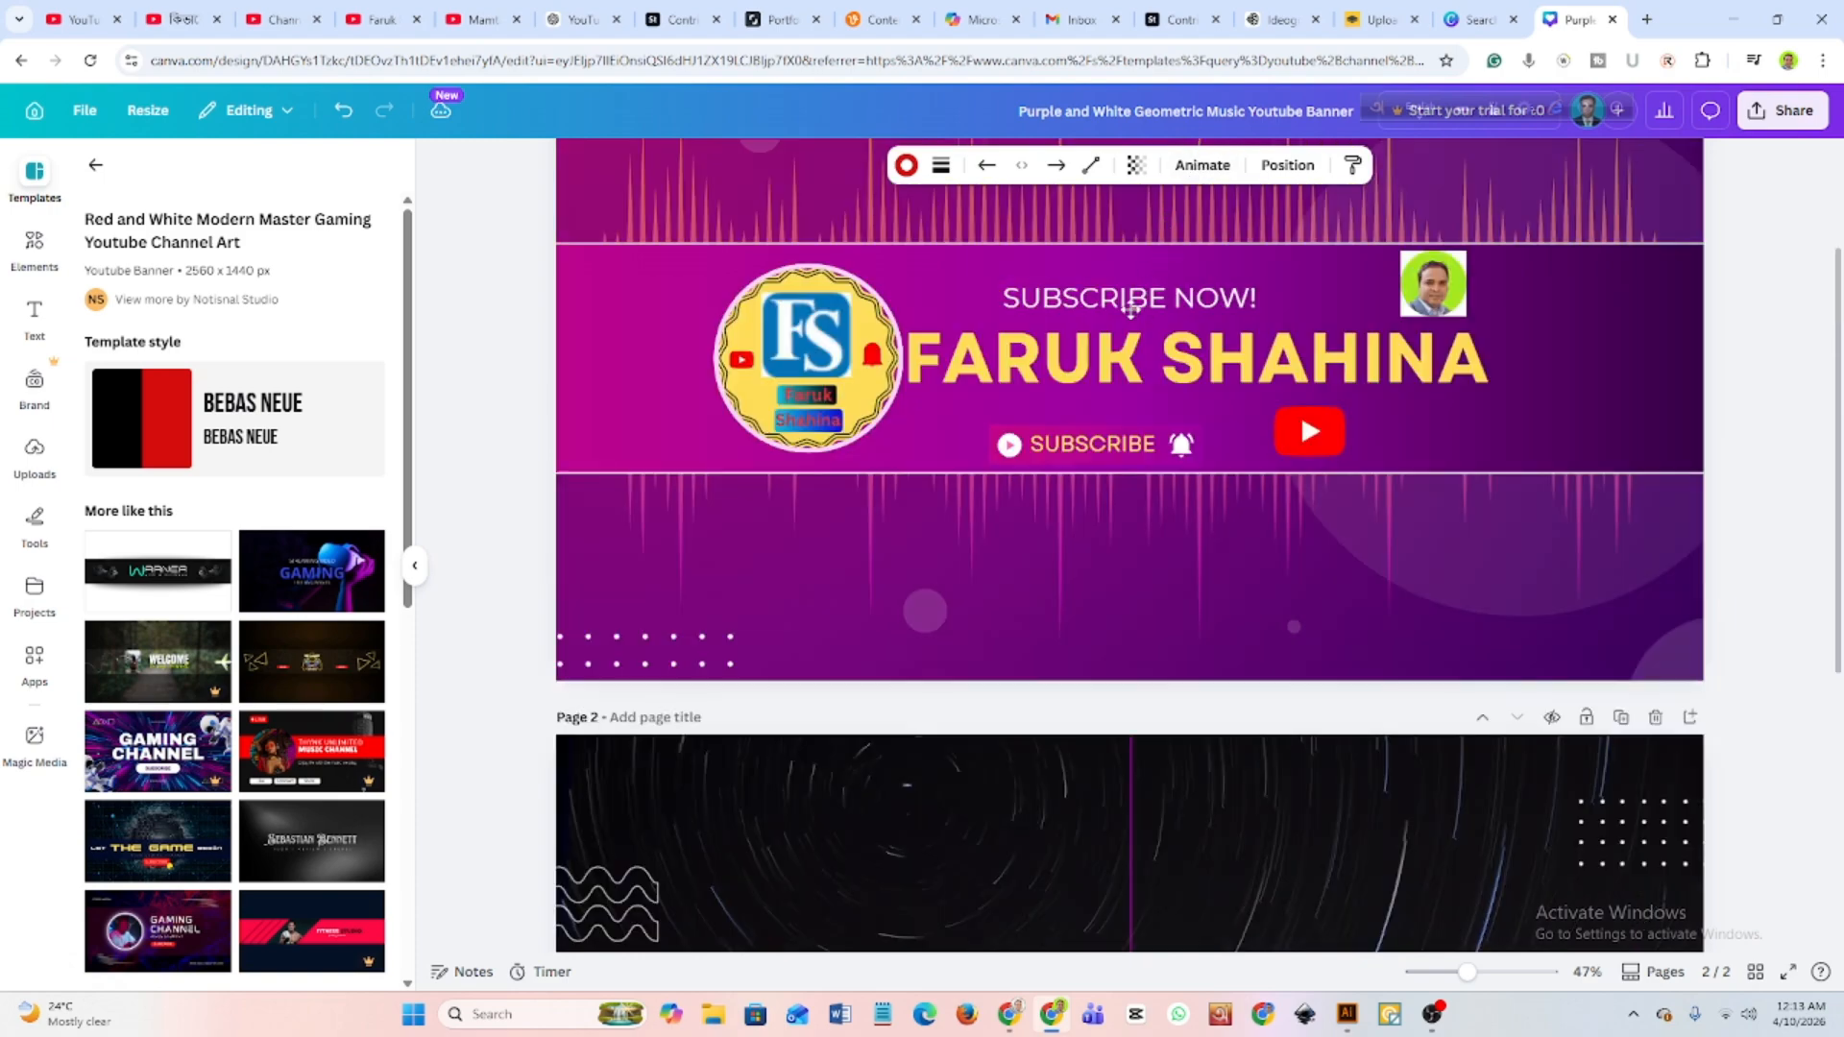
{"action": "left_click_drag", "start_coordinate": [1130, 309], "coordinate": [1081, 859]}
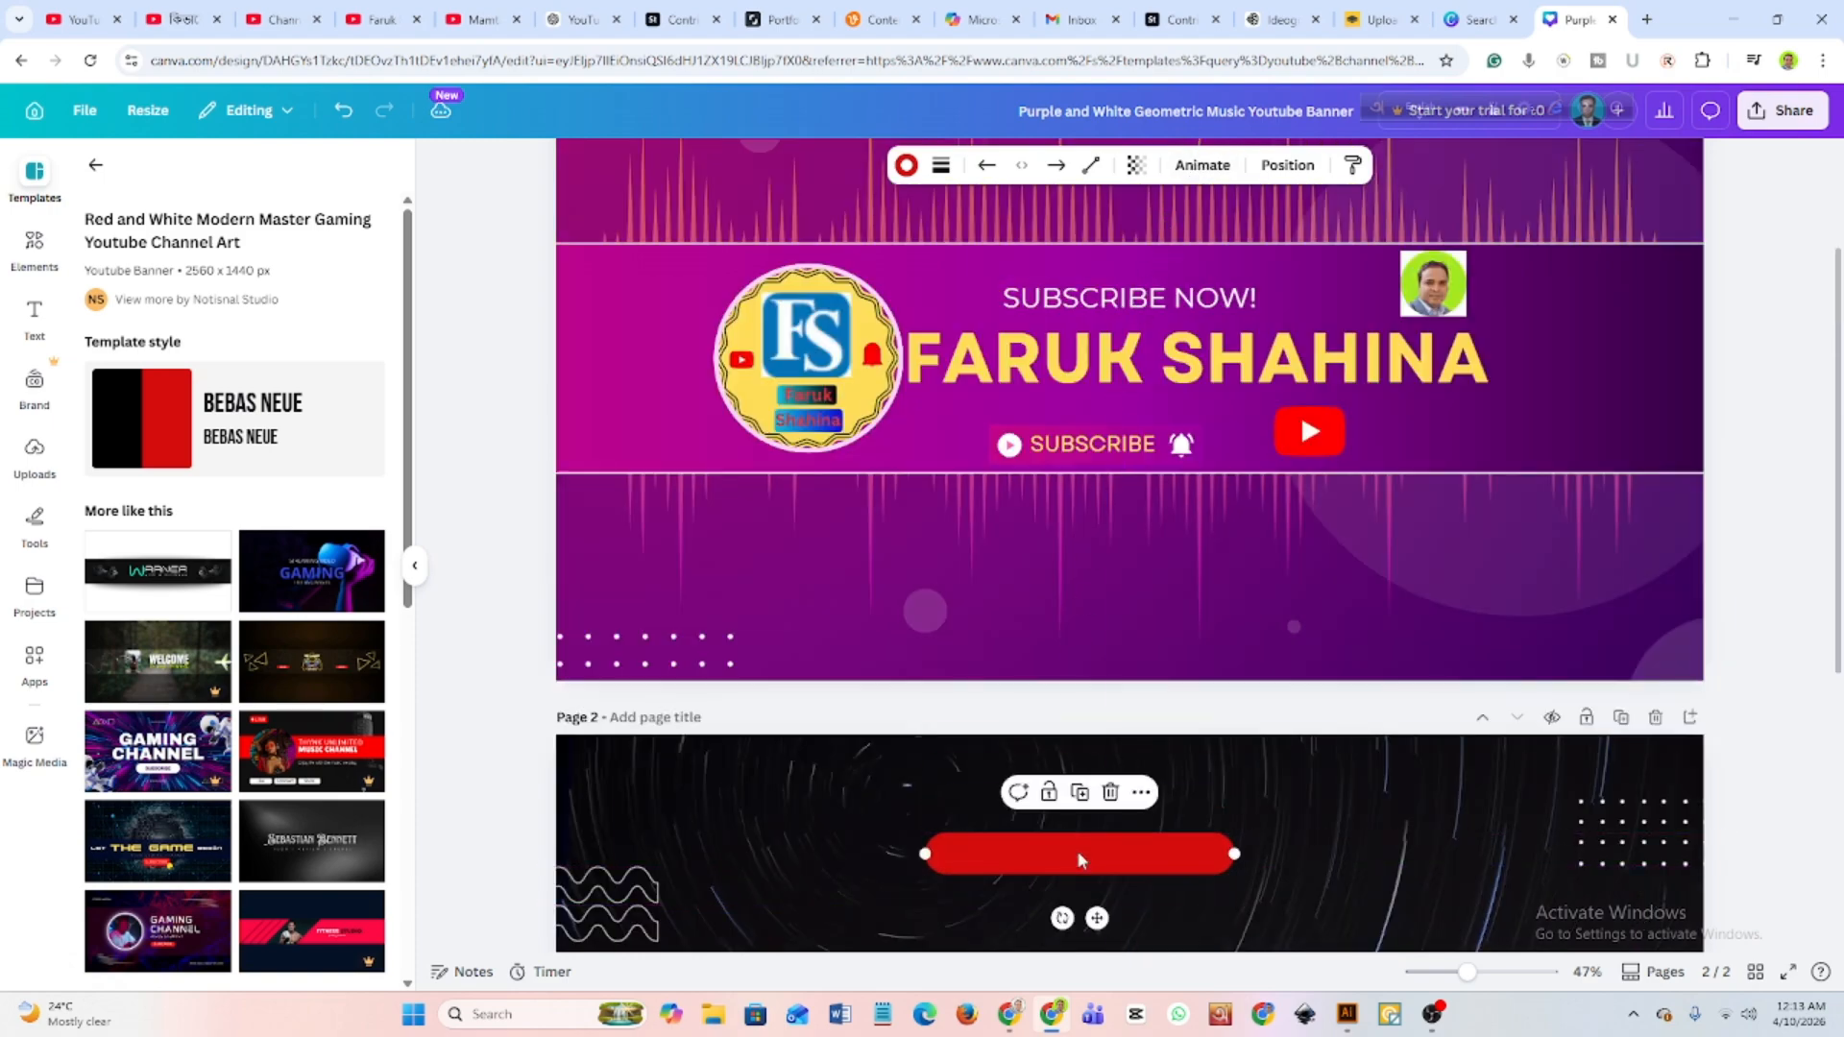
Make the "SUBSCRIBE NOW!" text above the channel name heading bold.
{"action": "left_click", "coordinate": [1083, 299]}
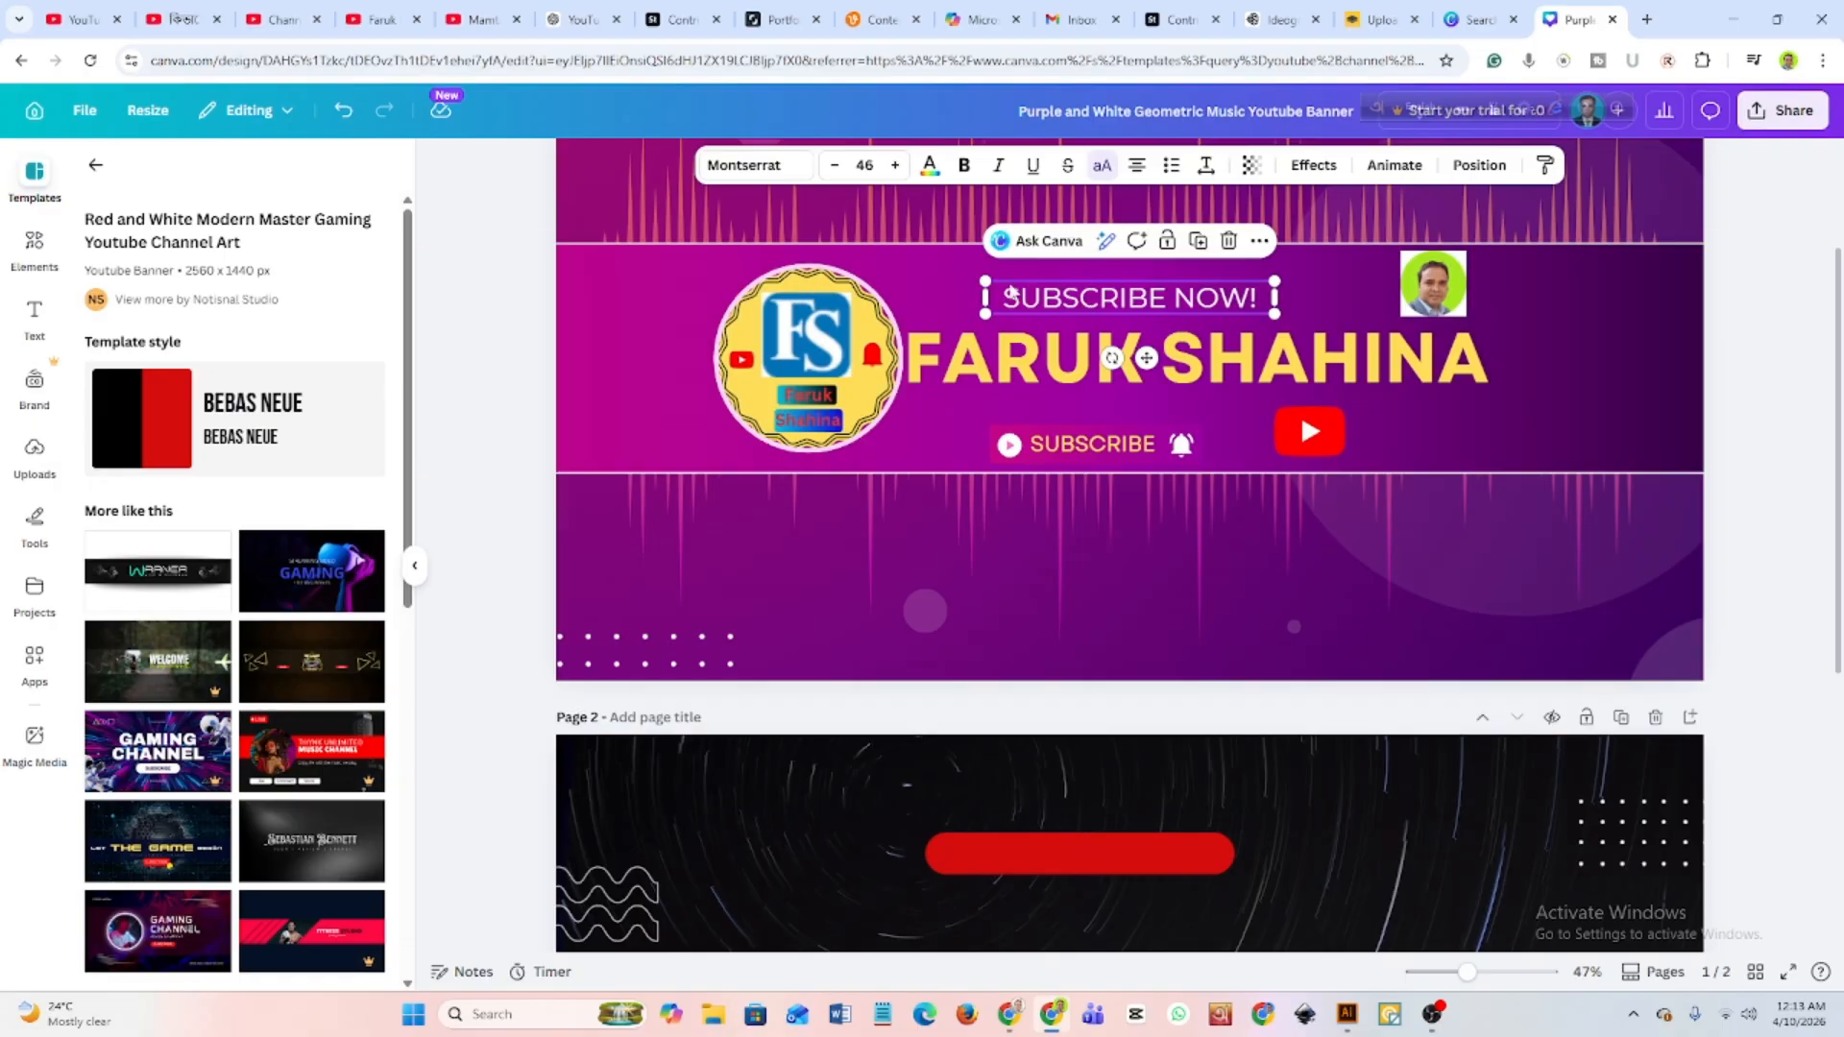
{"action": "double_click", "coordinate": [1005, 298]}
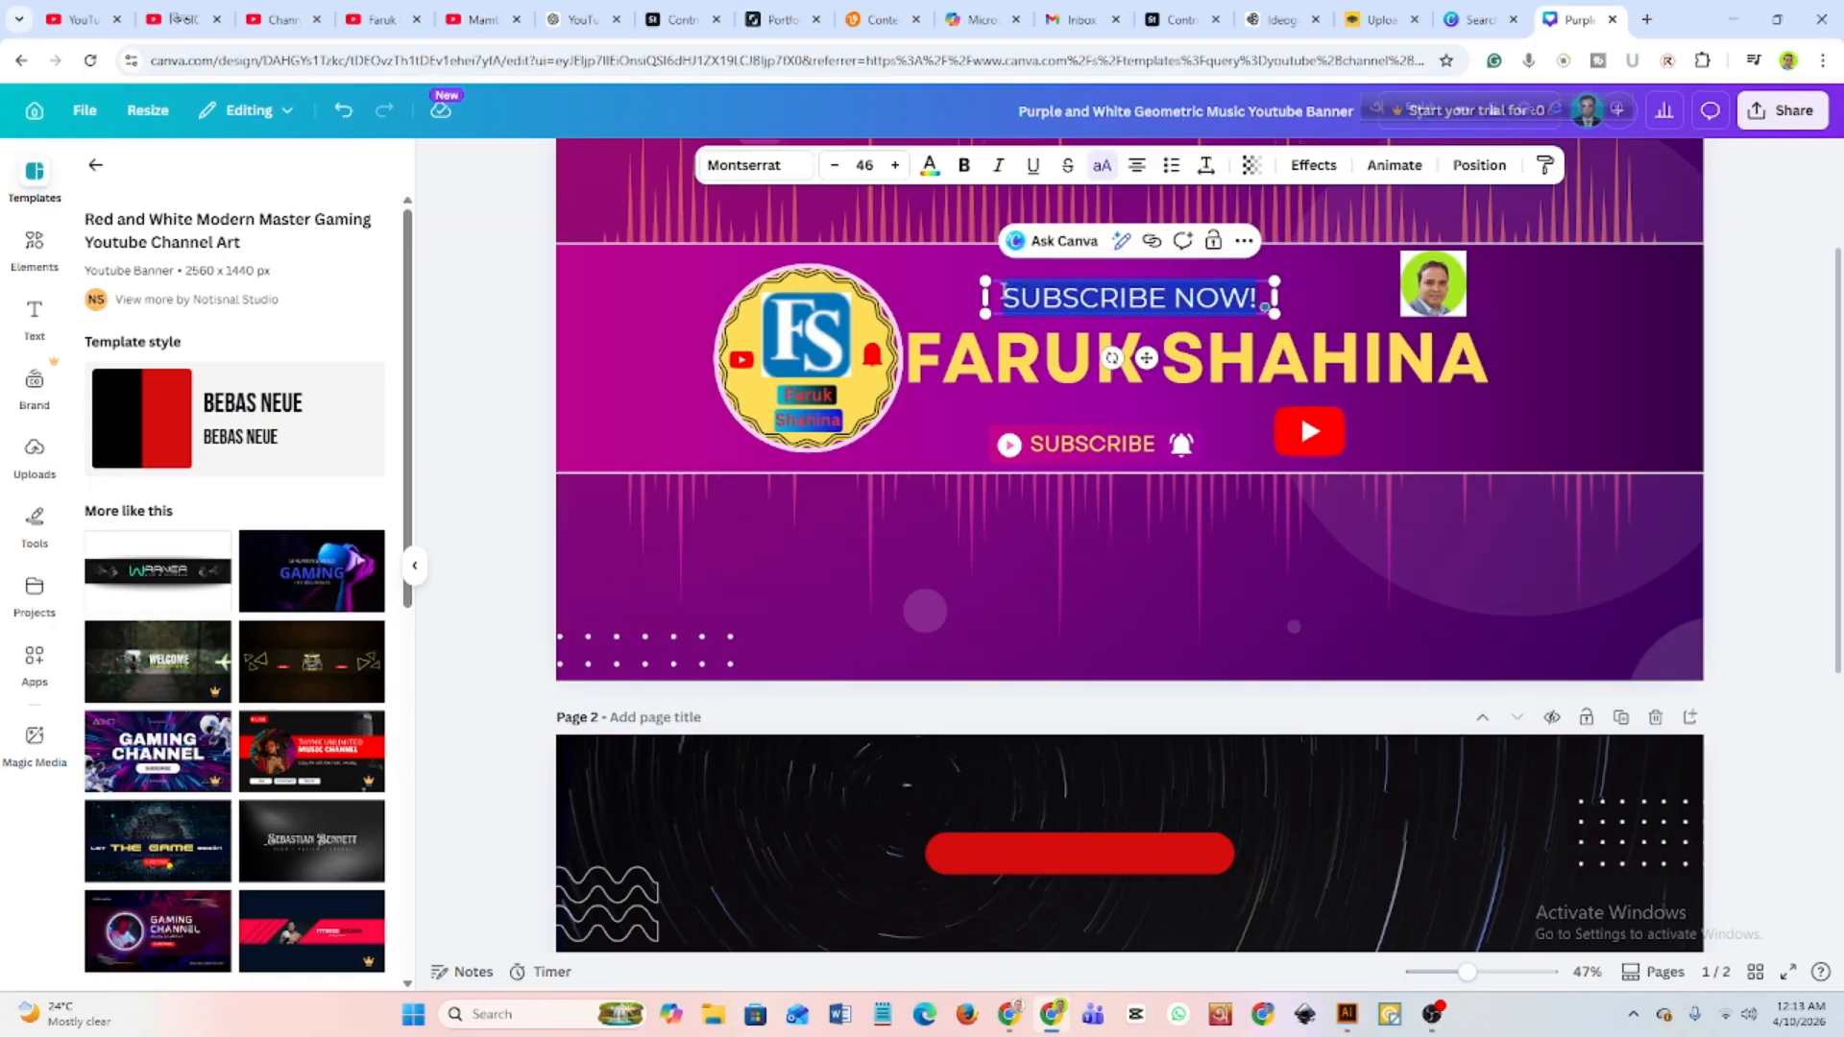
{"action": "left_click", "coordinate": [963, 166]}
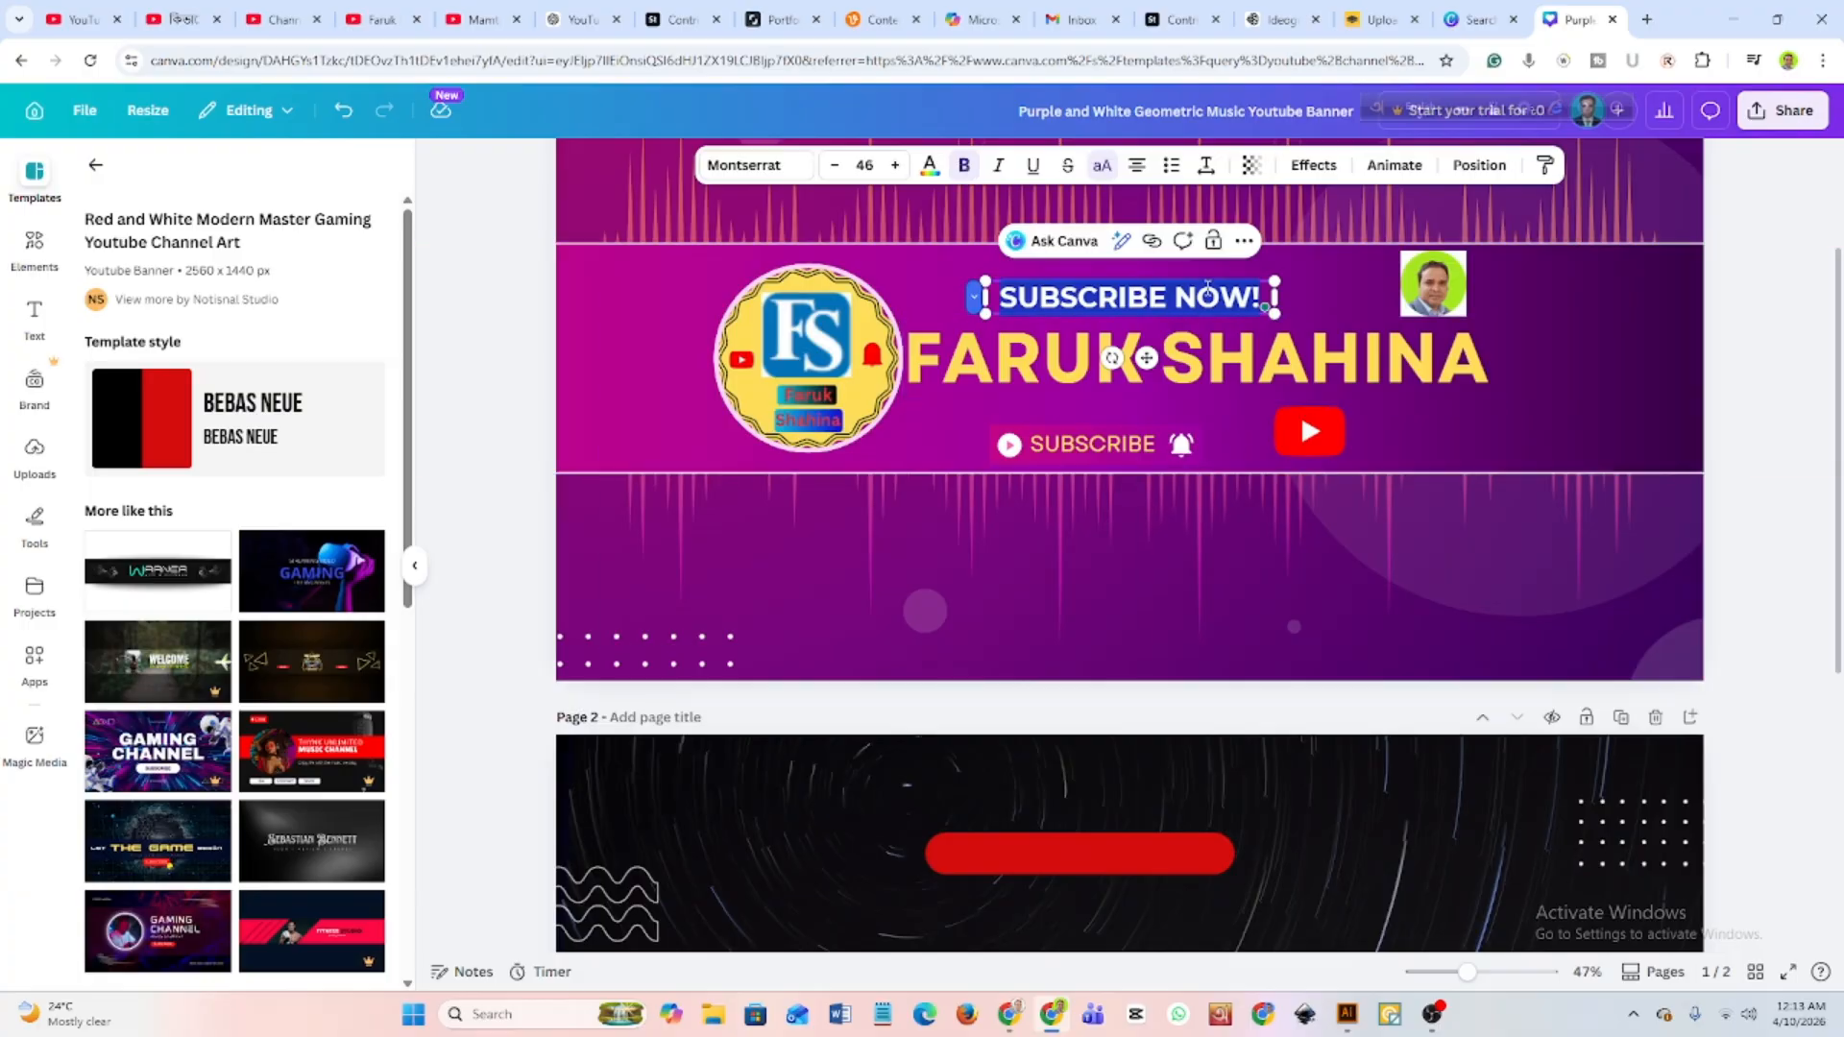
{"action": "key", "text": "Escape"}
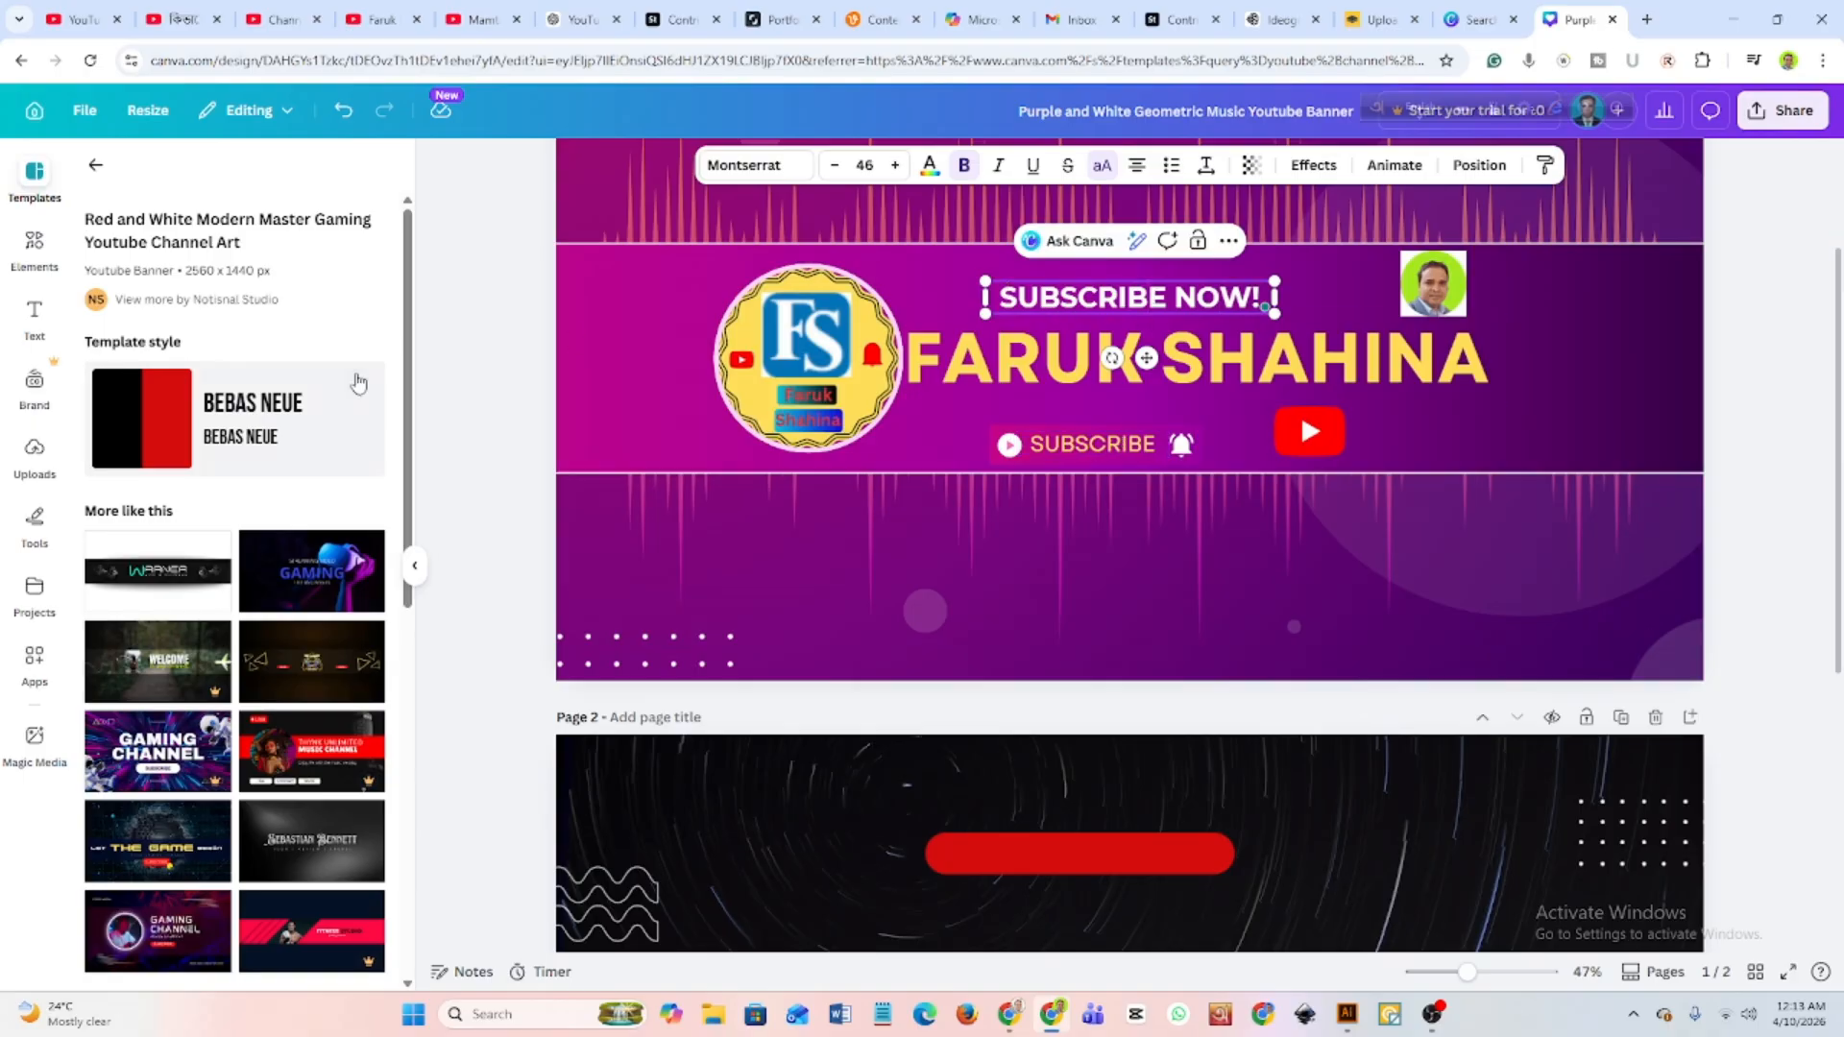
Search the elements library for "shape" and show the full list of matching shapes.
{"action": "left_click", "coordinate": [34, 248]}
{"action": "left_click", "coordinate": [197, 196]}
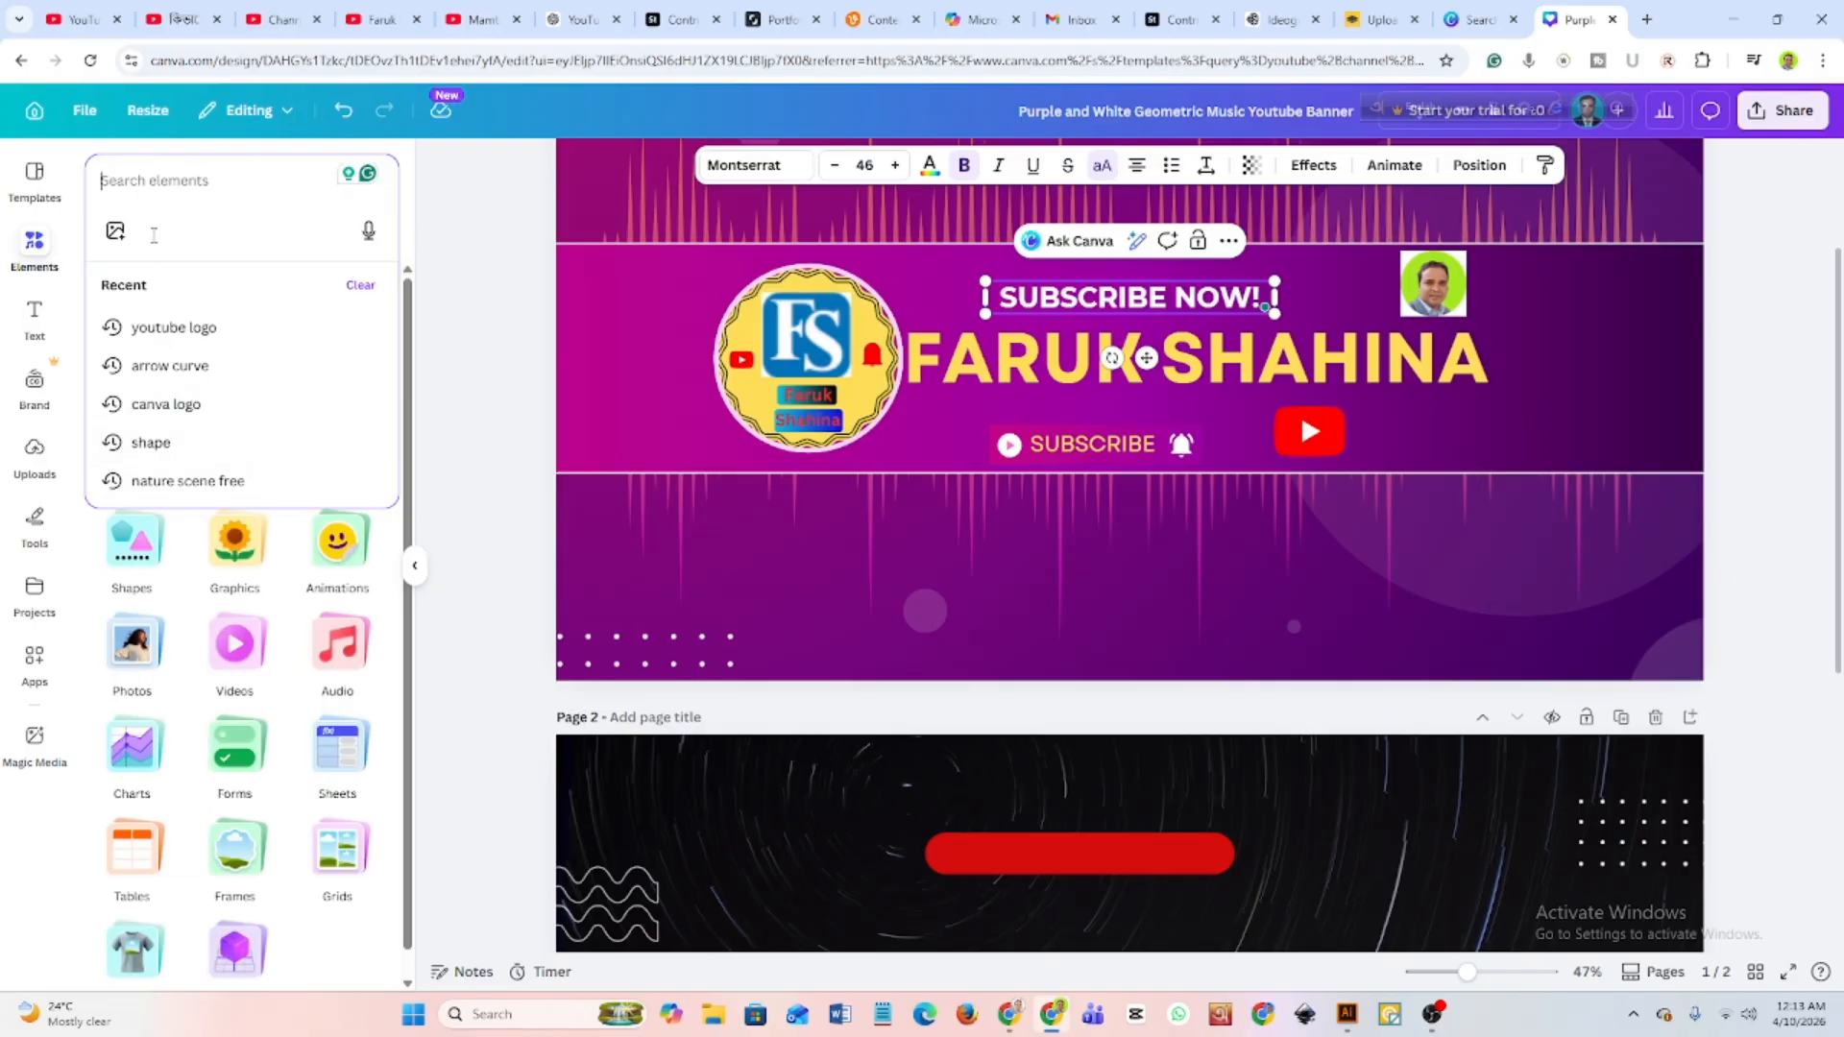
{"action": "type", "text": "sha"}
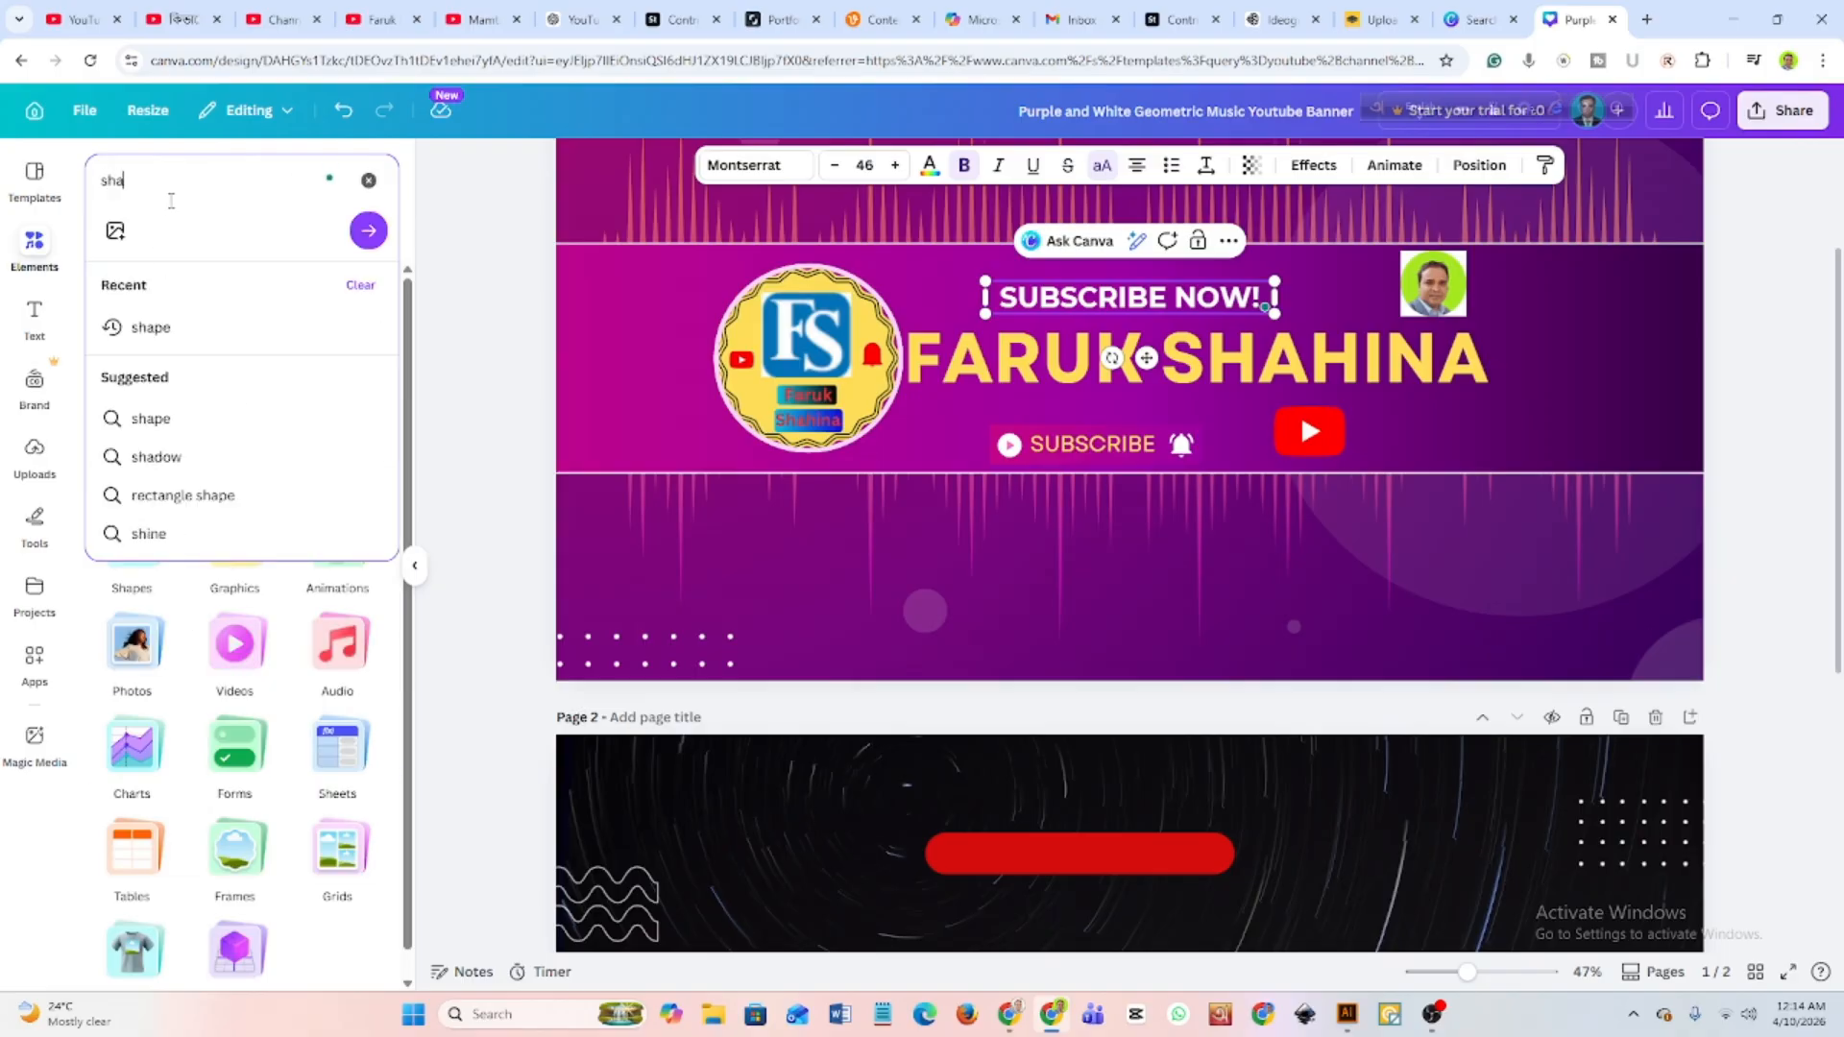
{"action": "type", "text": "pe"}
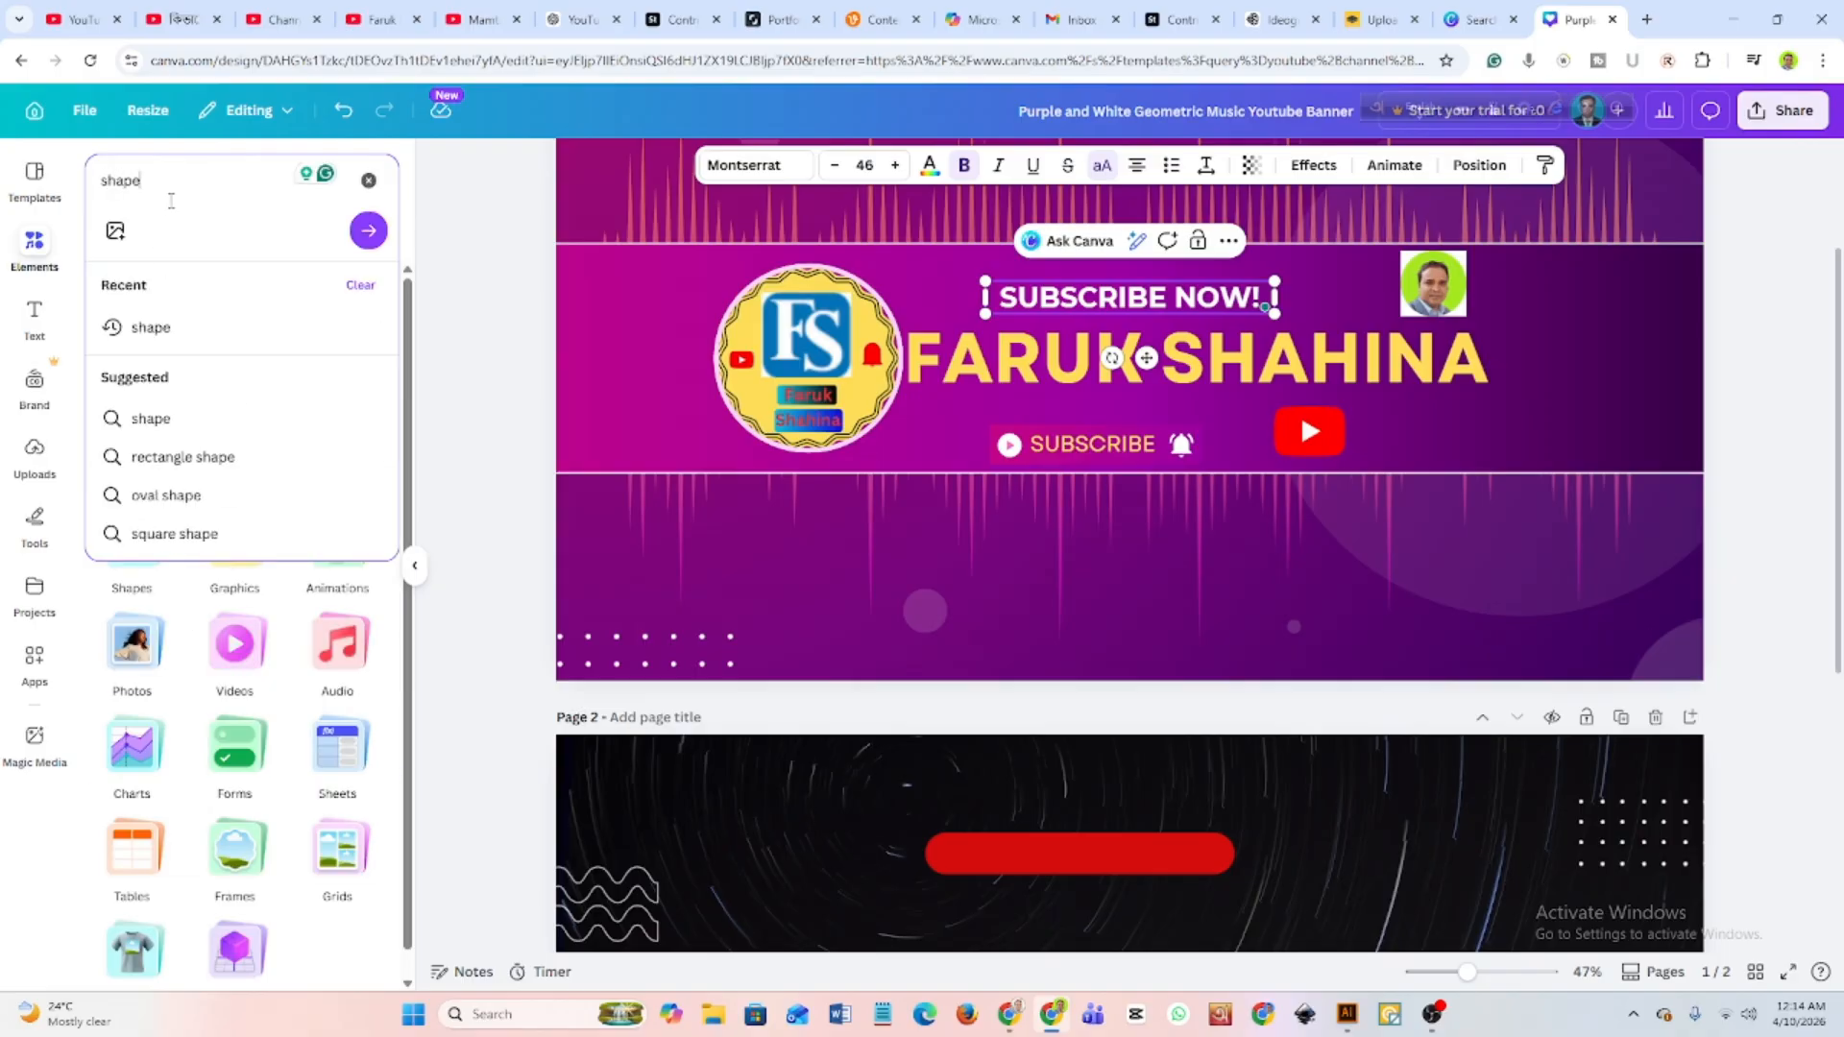
{"action": "key", "text": "Return"}
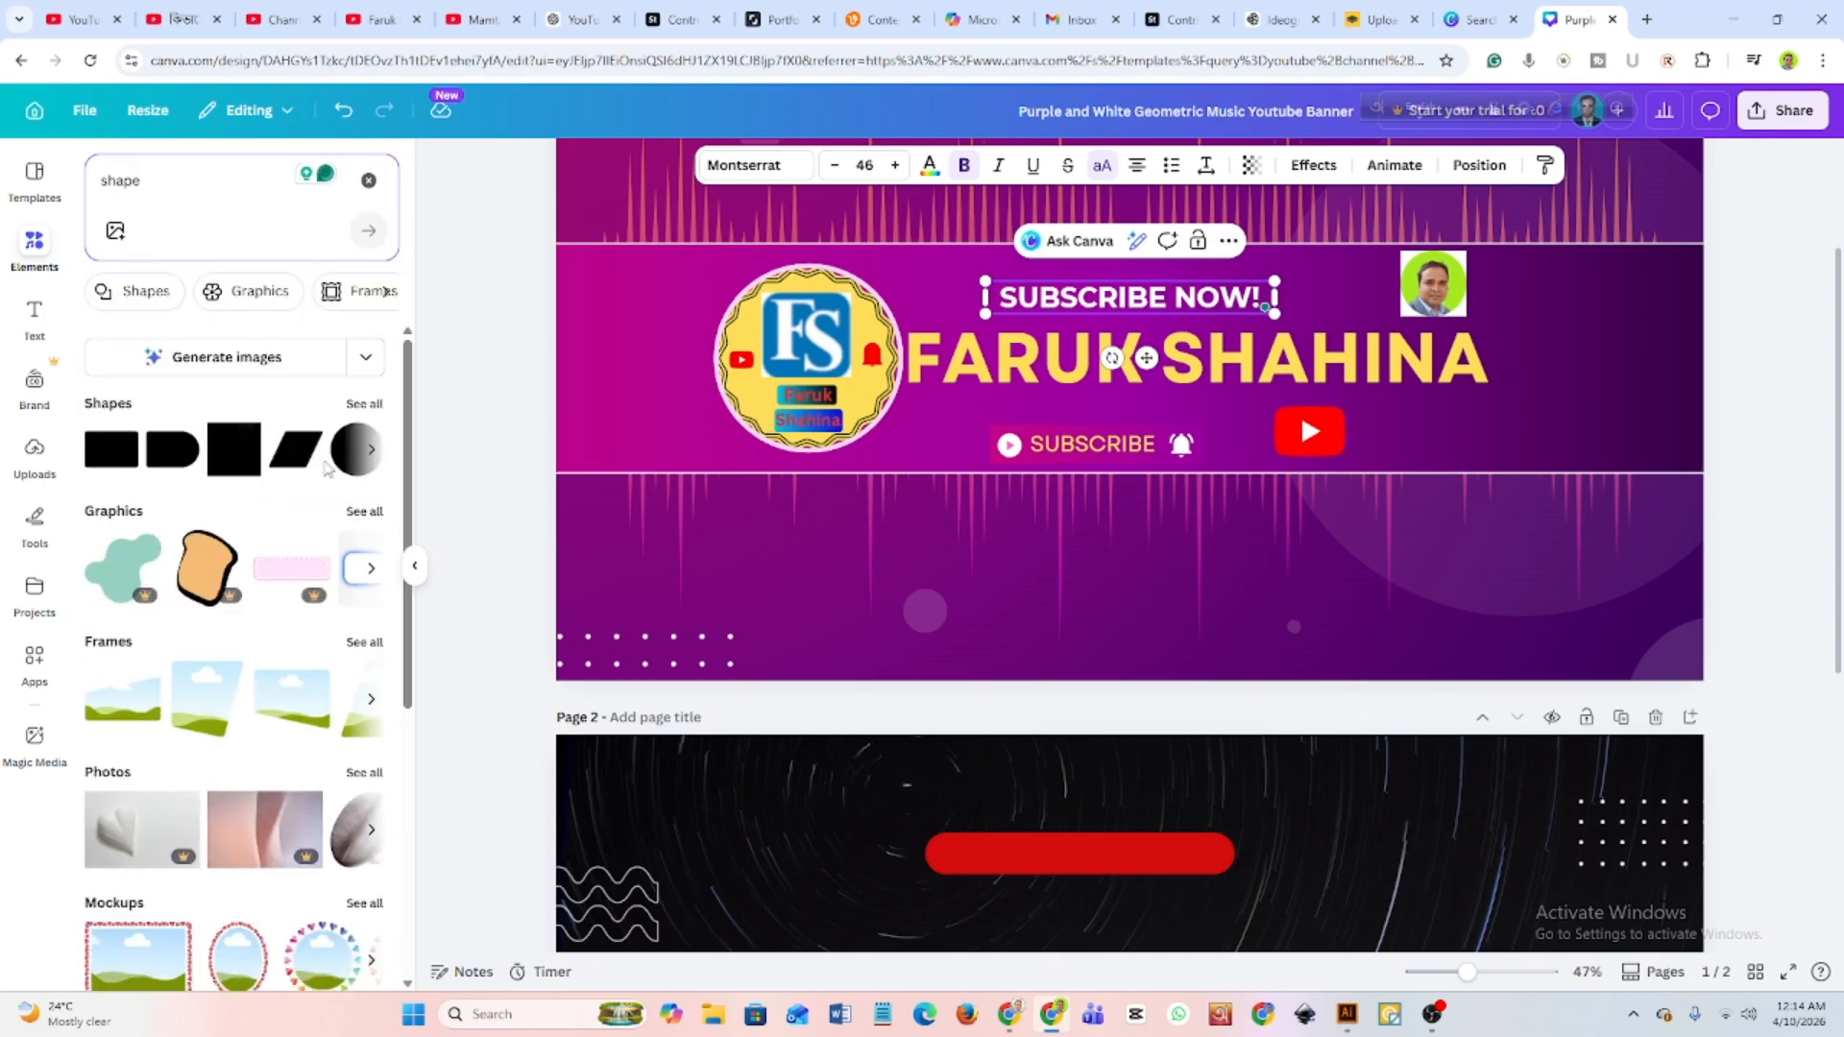
{"action": "left_click", "coordinate": [365, 405]}
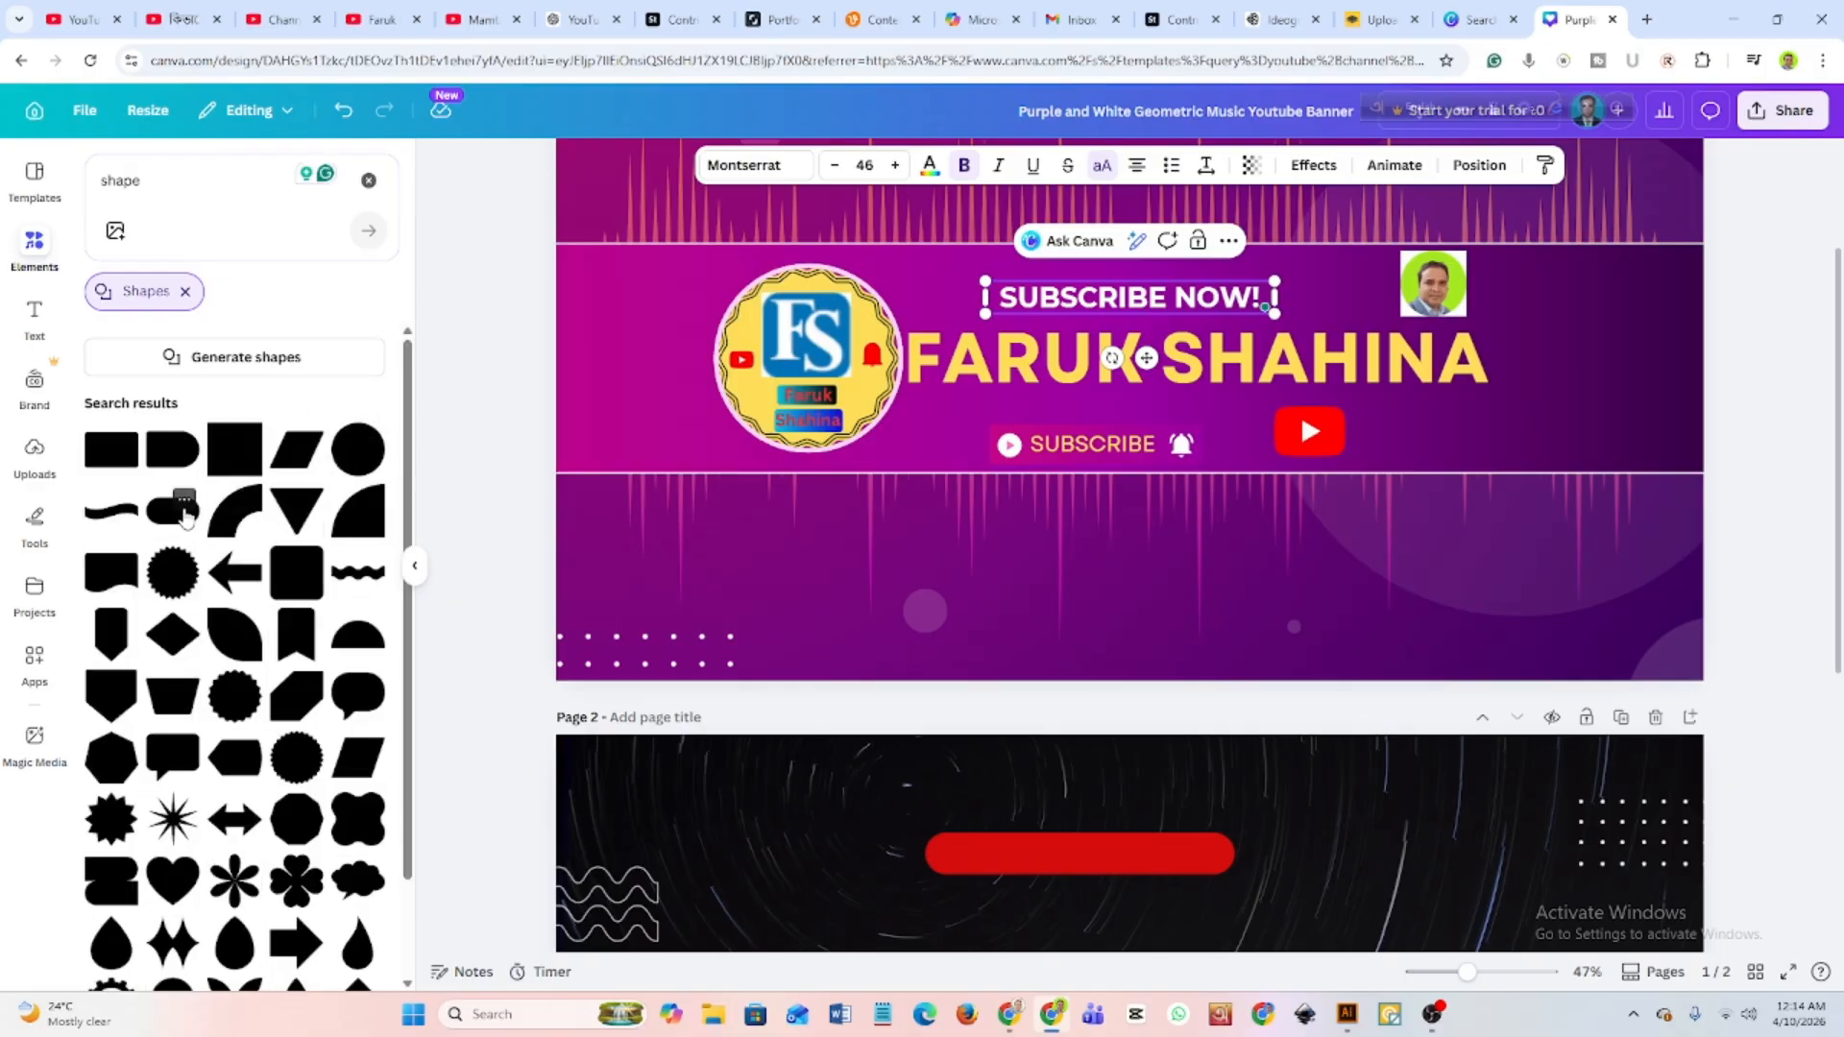
View the oblong shape's details and try to place a rectangle shape at the banner's "SUBSCRIBE NOW!" text.
{"action": "left_click", "coordinate": [184, 504]}
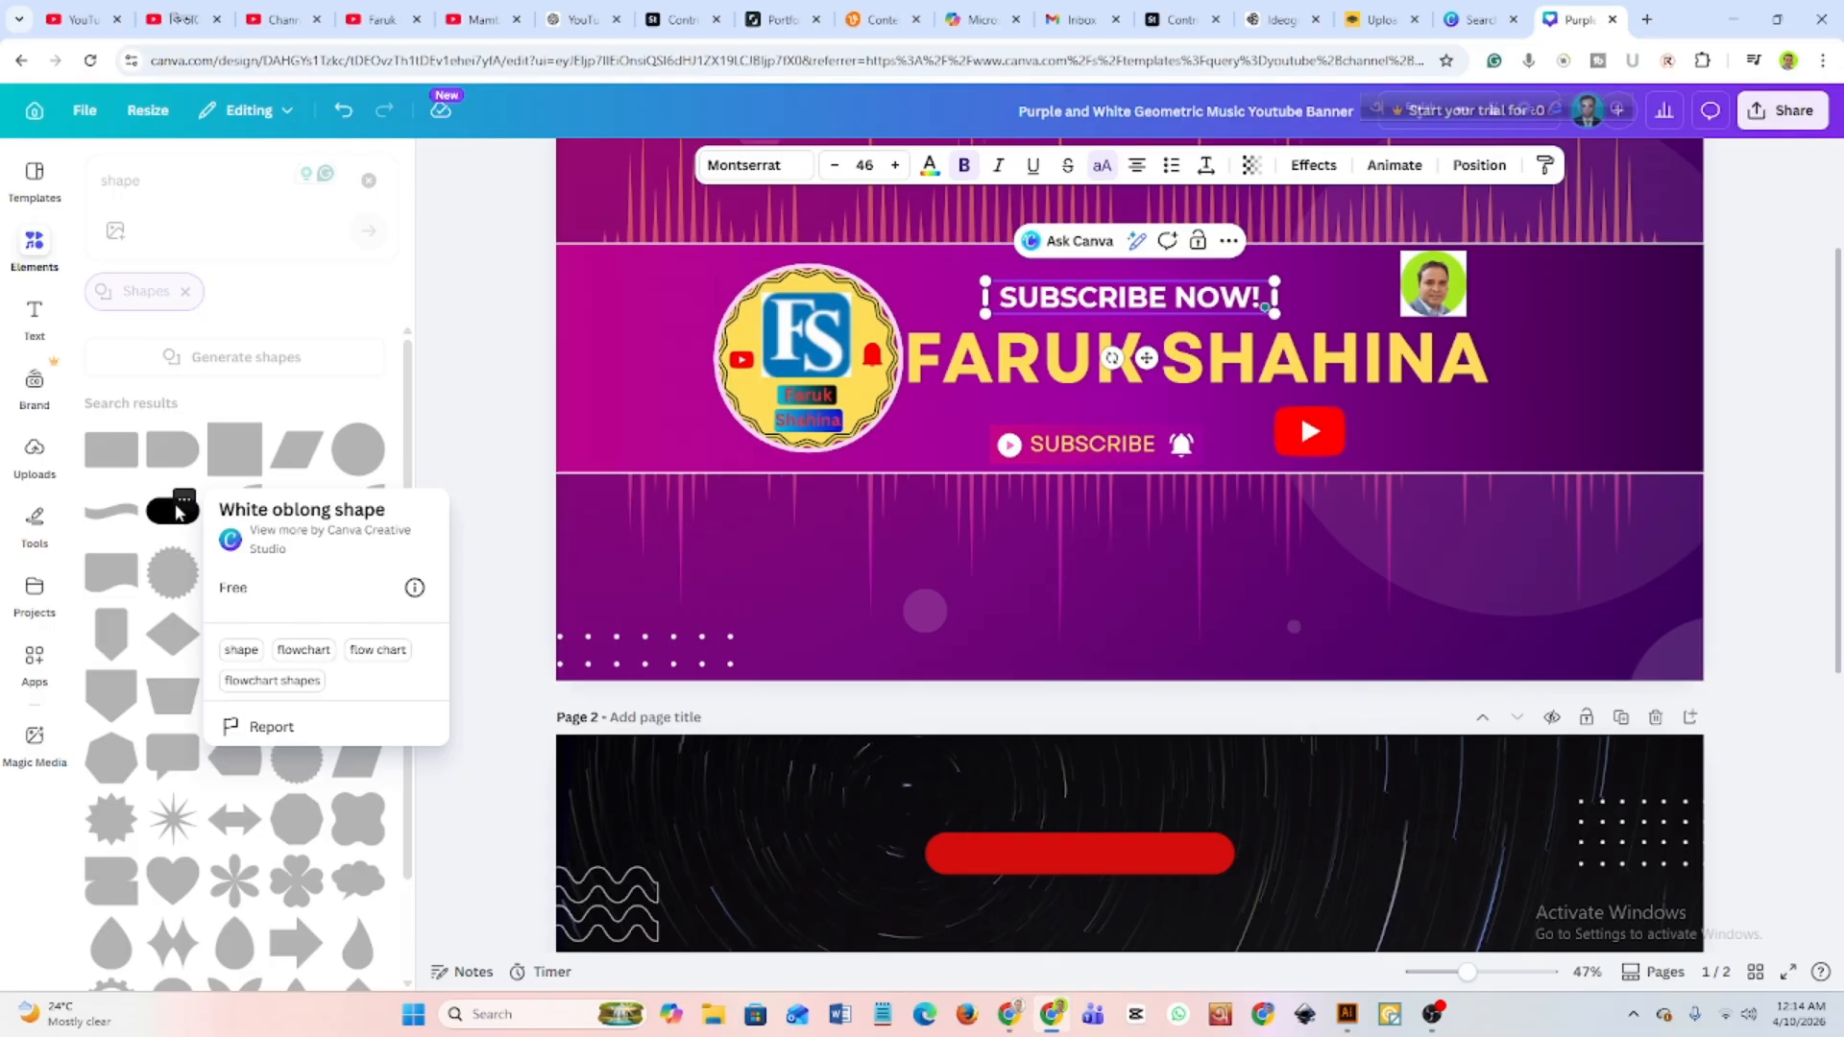
{"action": "left_click", "coordinate": [178, 505]}
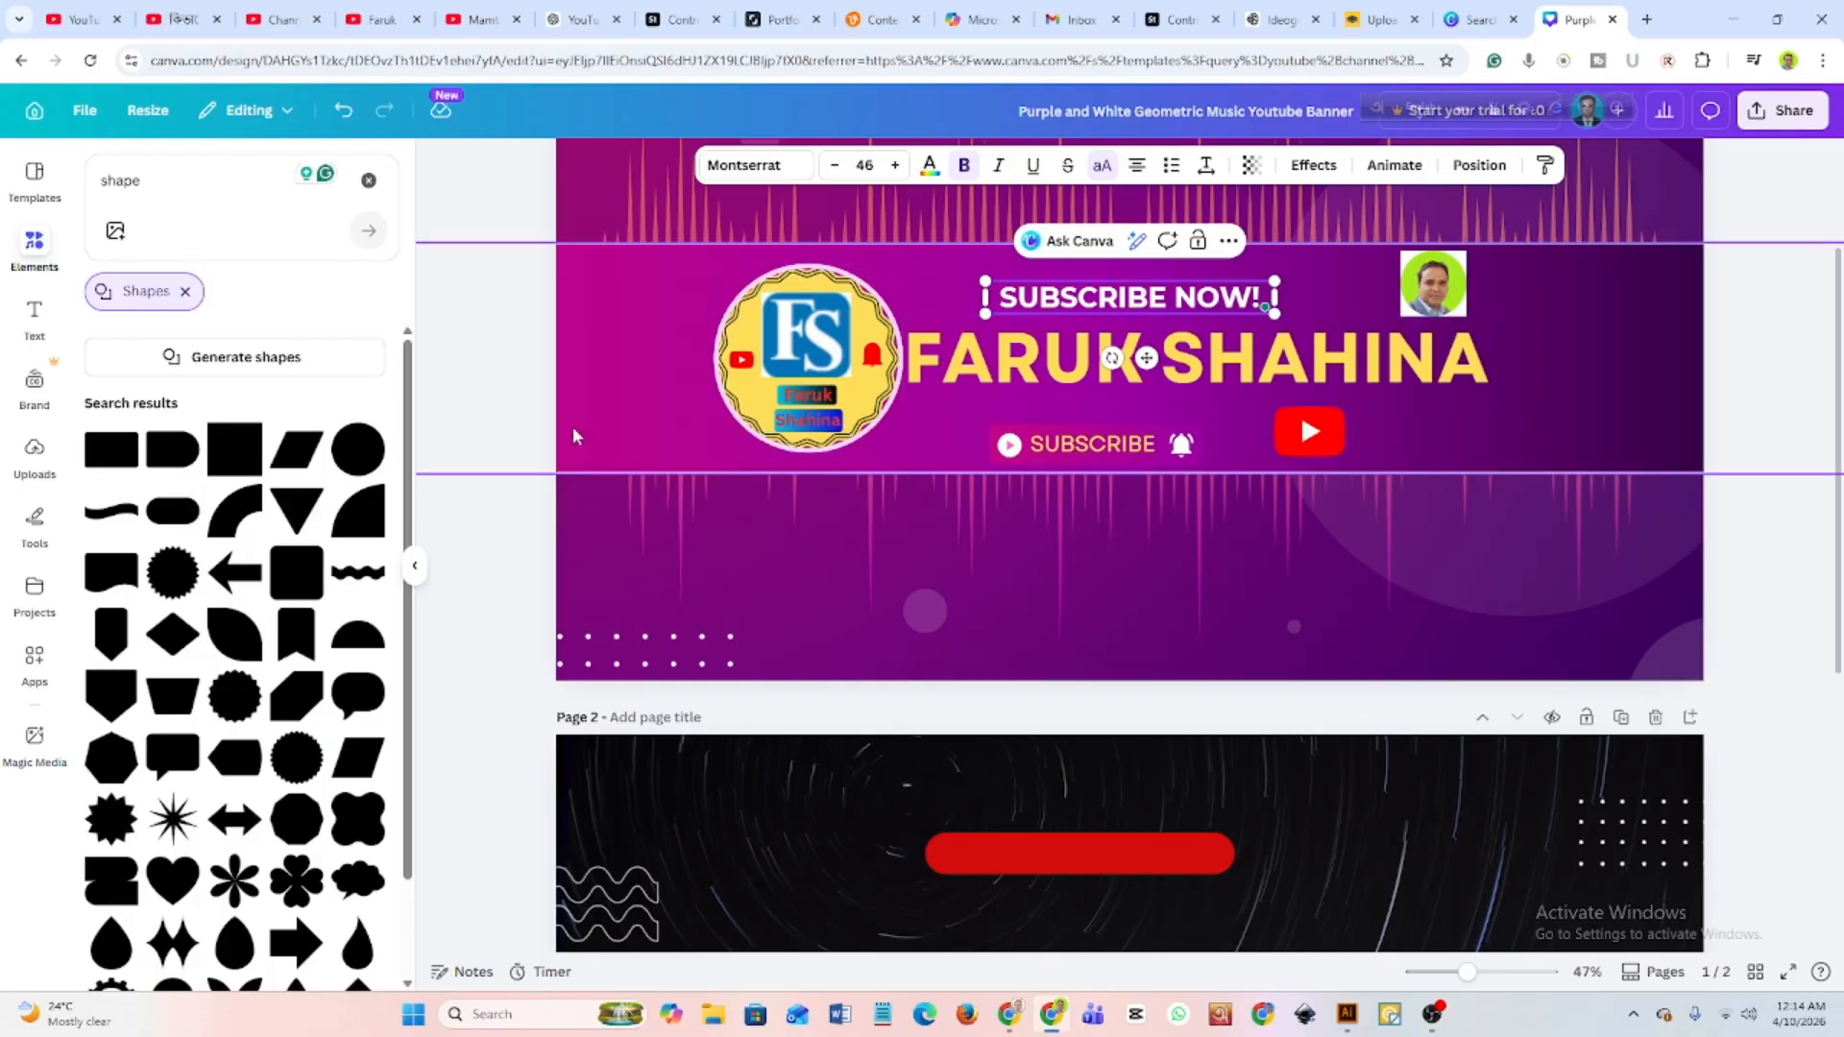
{"action": "double_click", "coordinate": [120, 443]}
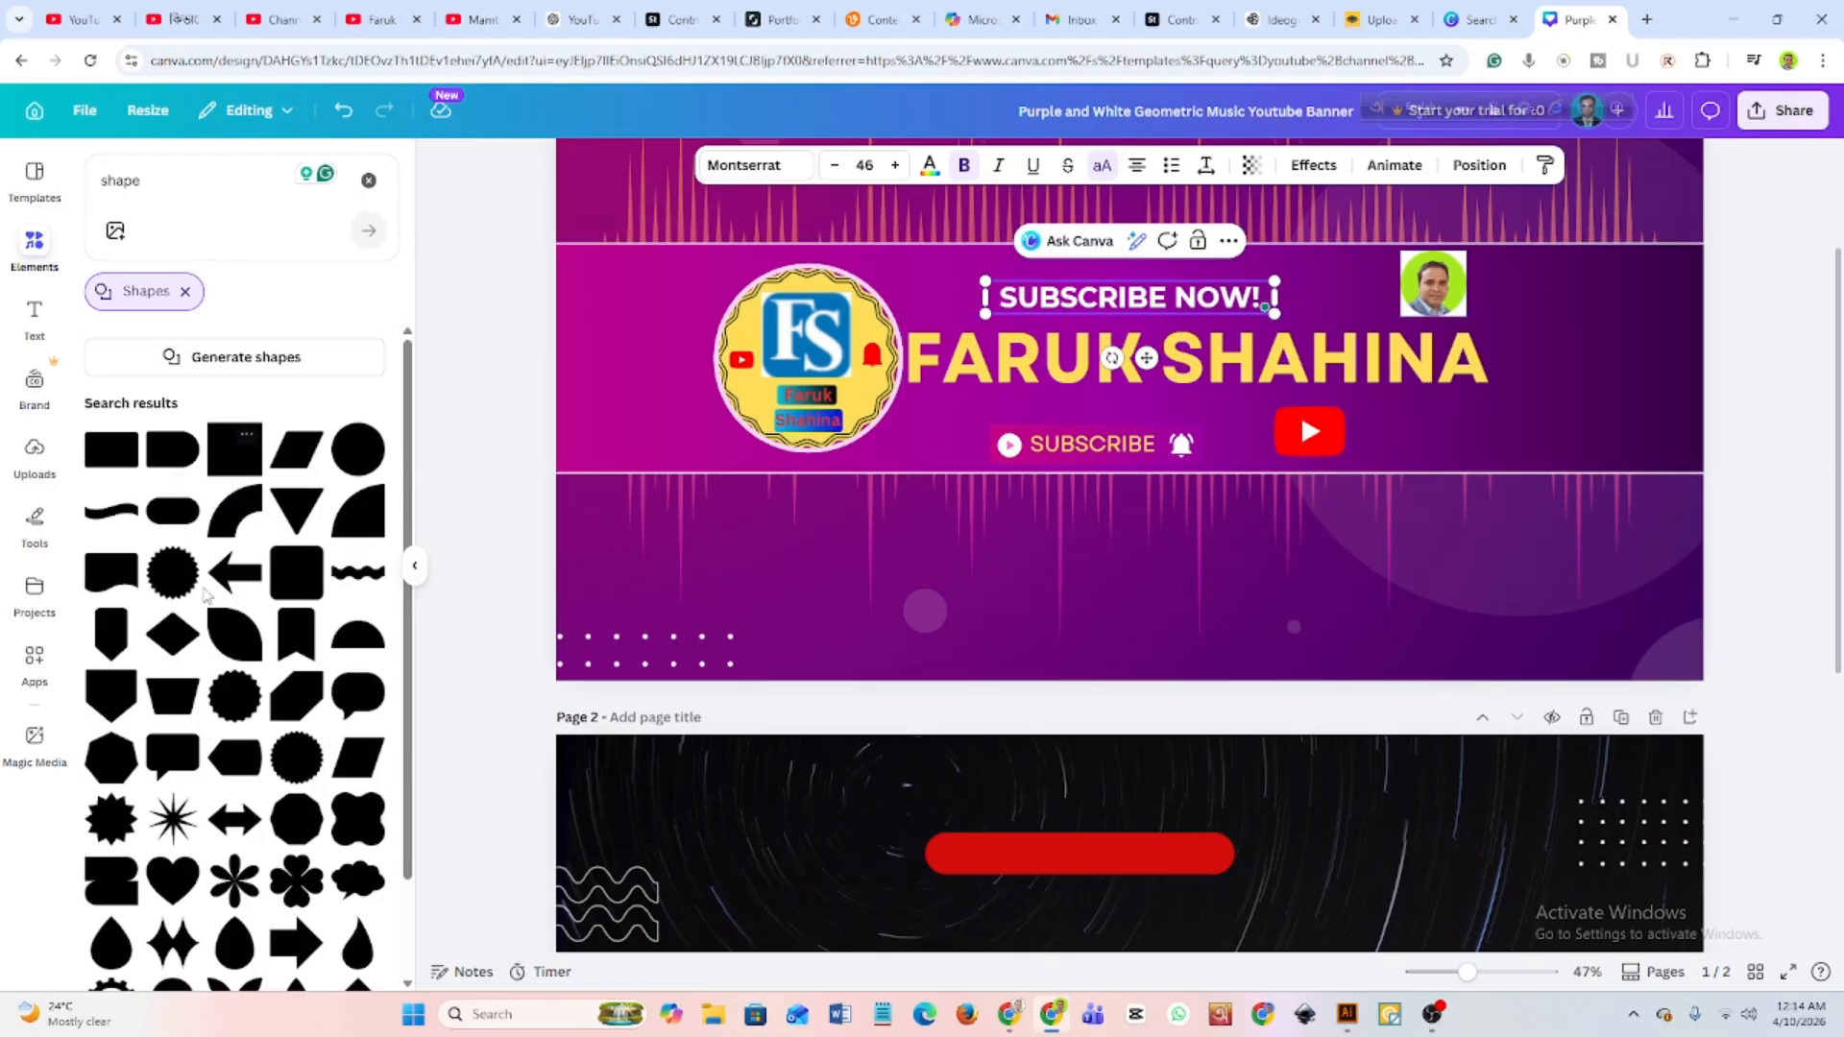
{"action": "scroll", "coordinate": [205, 592], "scroll_direction": "down", "scroll_amount": 1}
{"action": "scroll", "coordinate": [173, 538], "scroll_direction": "up", "scroll_amount": 1}
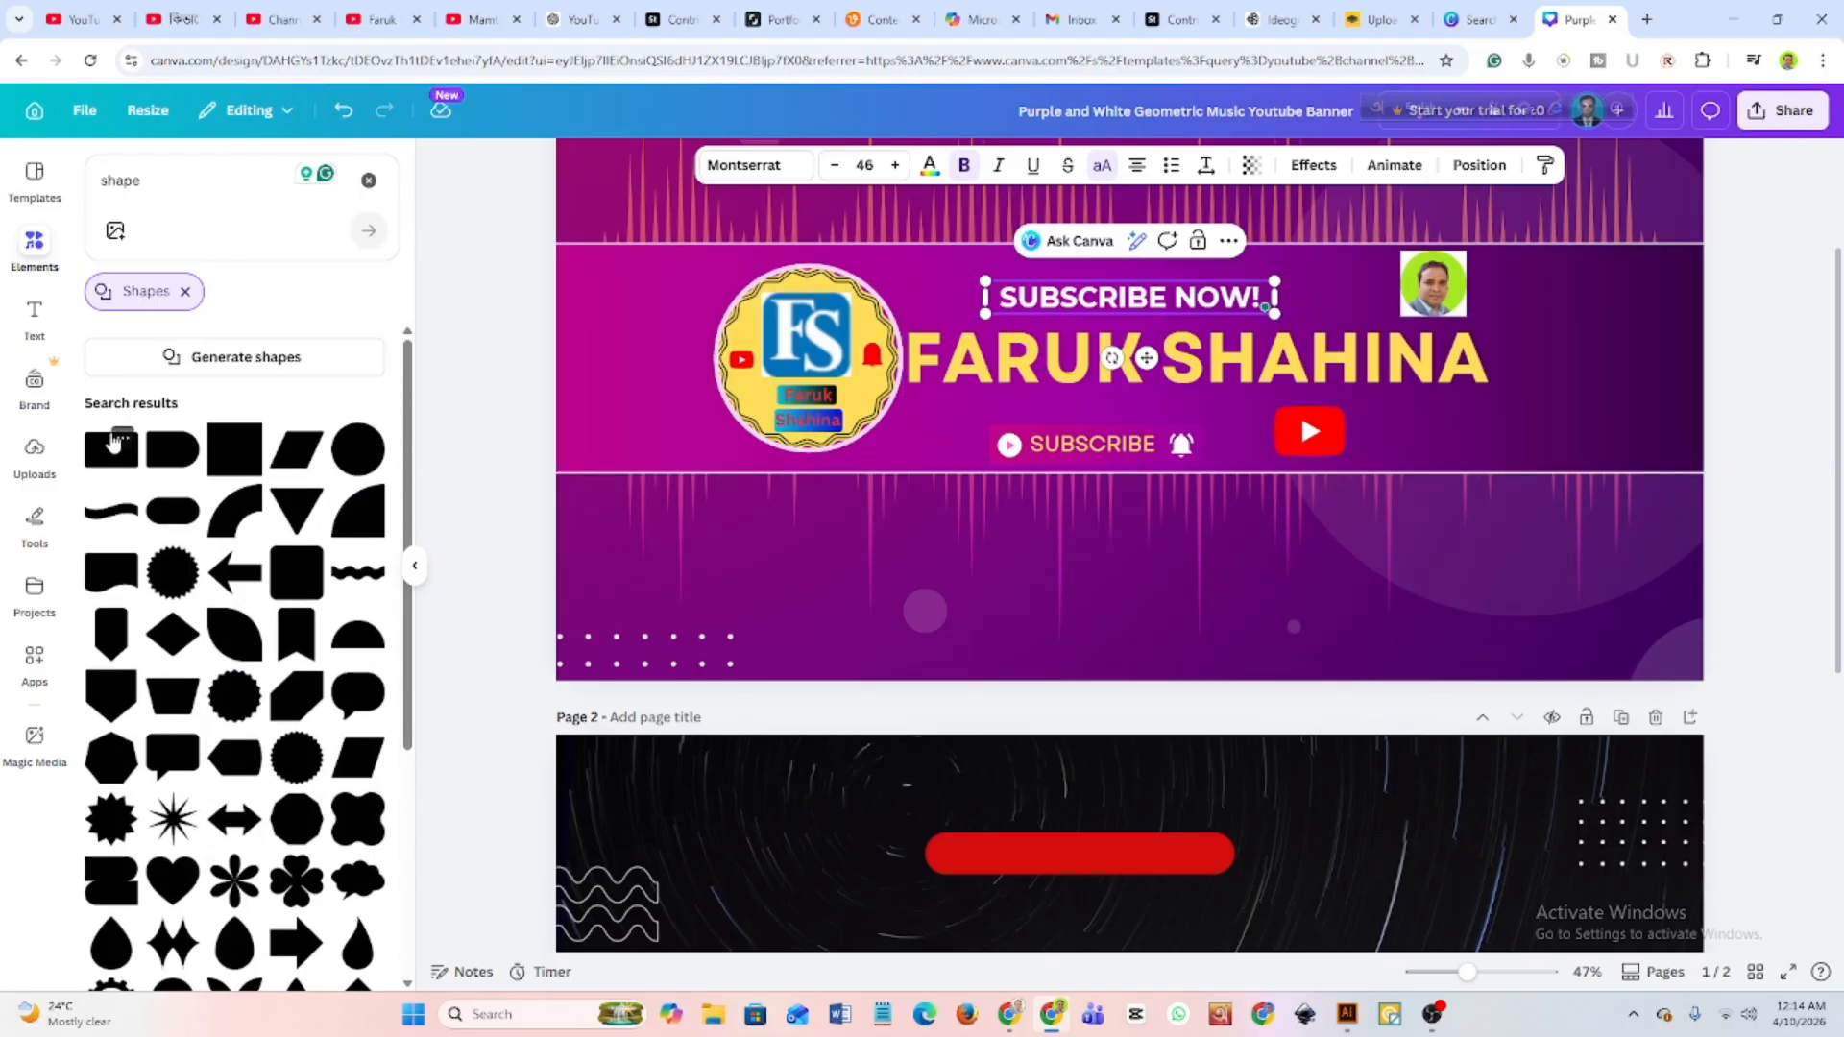
{"action": "left_click_drag", "start_coordinate": [113, 440], "coordinate": [1083, 294]}
{"action": "scroll", "coordinate": [1103, 291], "scroll_direction": "up", "scroll_amount": 1}
{"action": "scroll", "coordinate": [1300, 510], "scroll_direction": "up", "scroll_amount": 1}
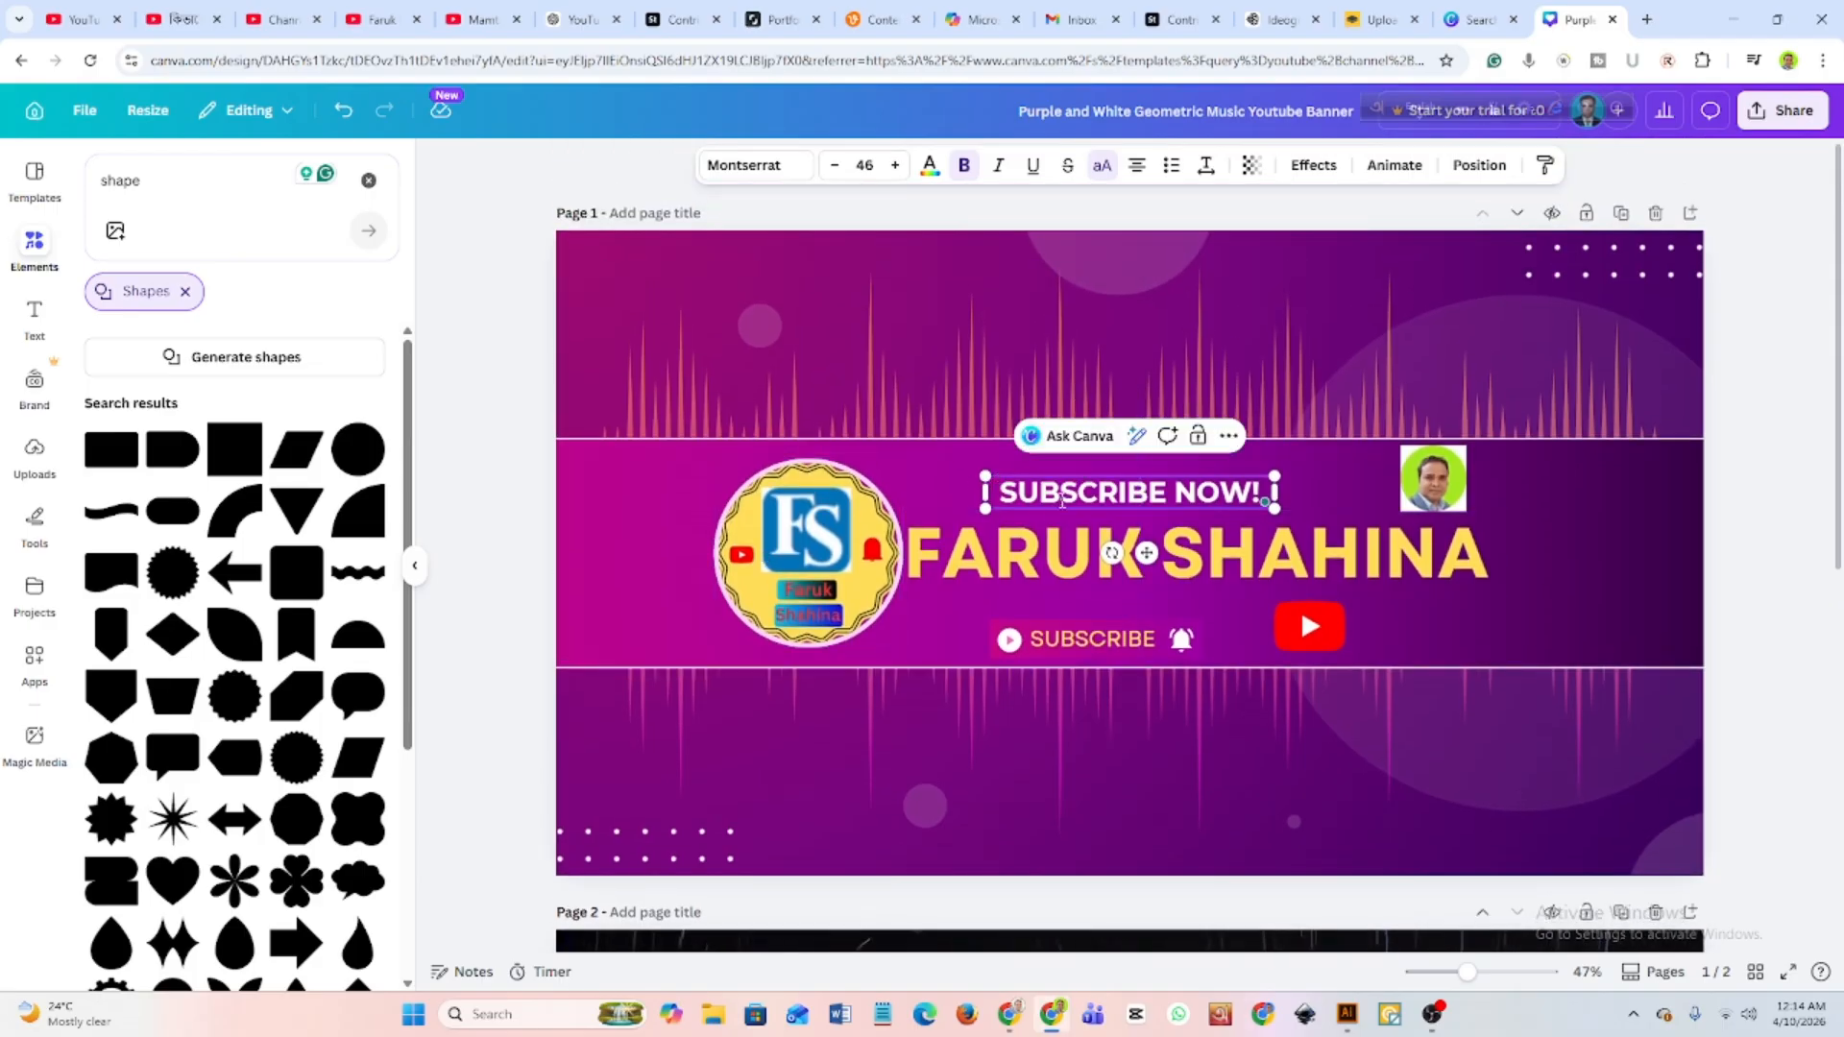
Change the colour of the "SUBSCRIBE NOW!" text to the bright red from the logo's photo colours.
{"action": "left_click_drag", "start_coordinate": [995, 491], "coordinate": [1288, 490]}
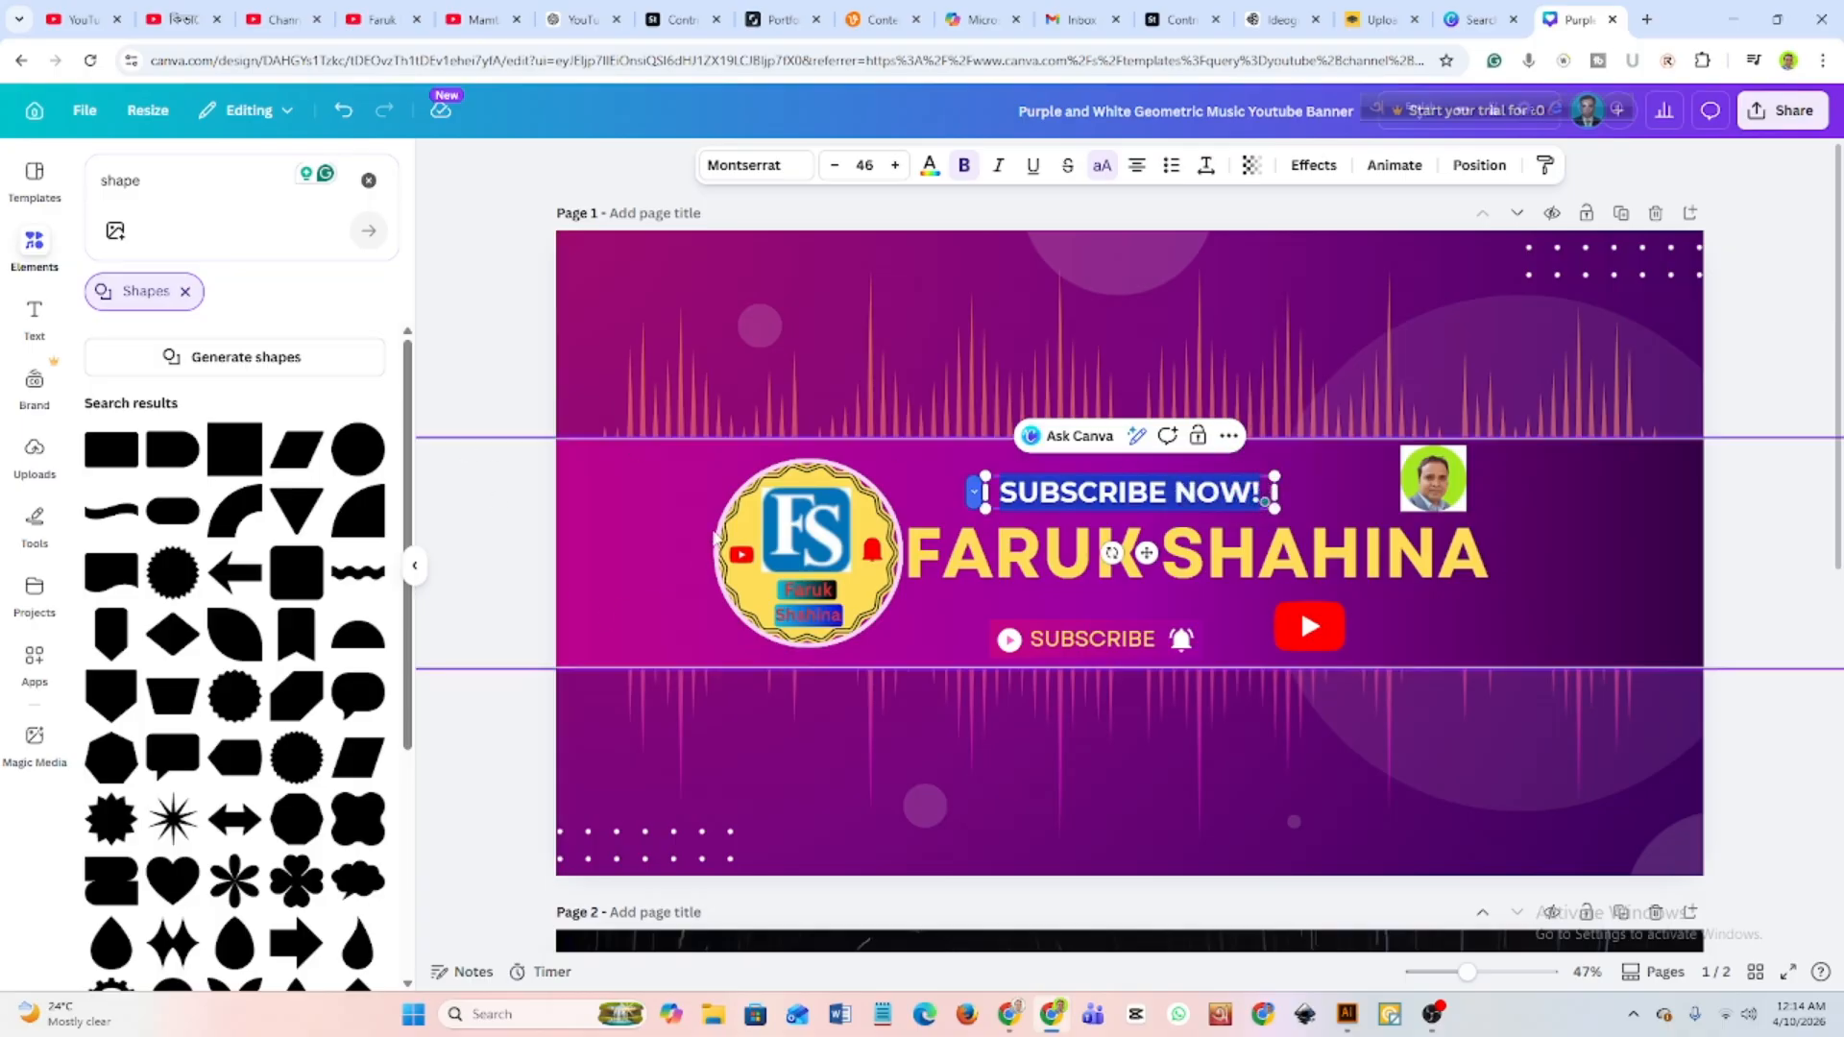
{"action": "left_click", "coordinate": [1011, 495]}
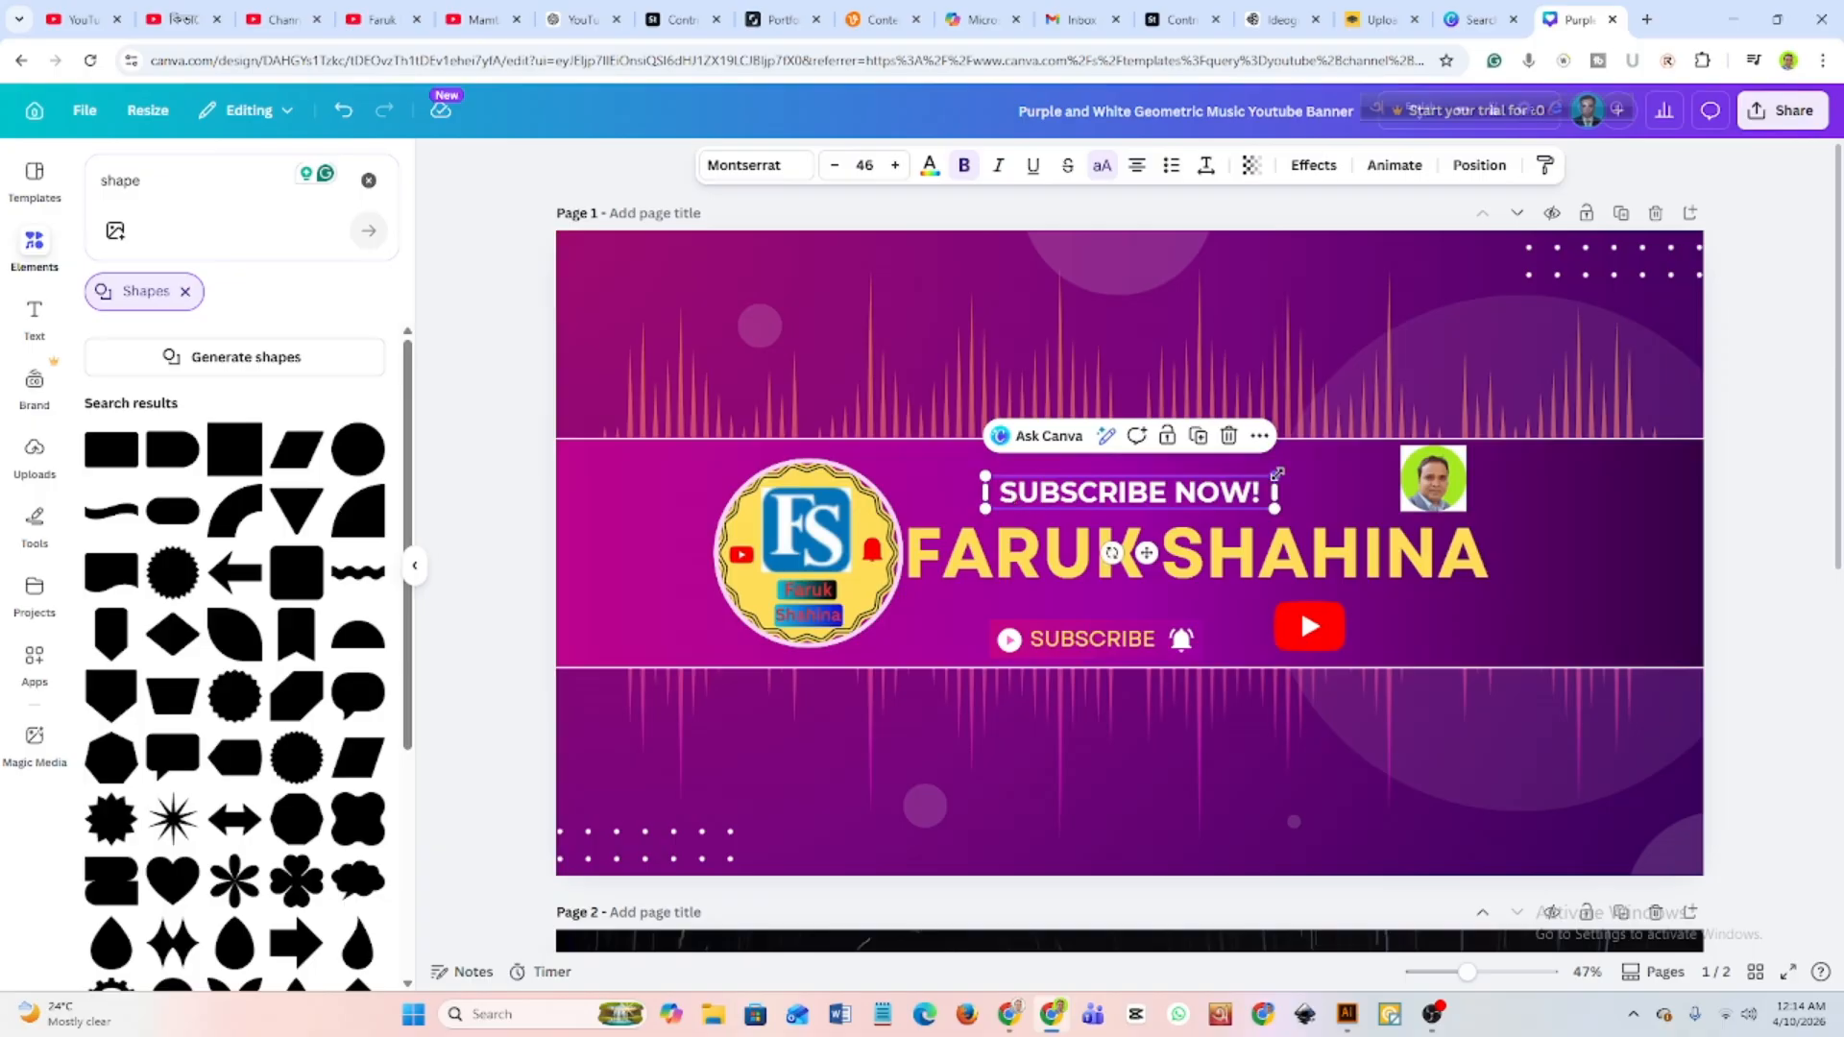
{"action": "left_click_drag", "start_coordinate": [1265, 492], "coordinate": [998, 493]}
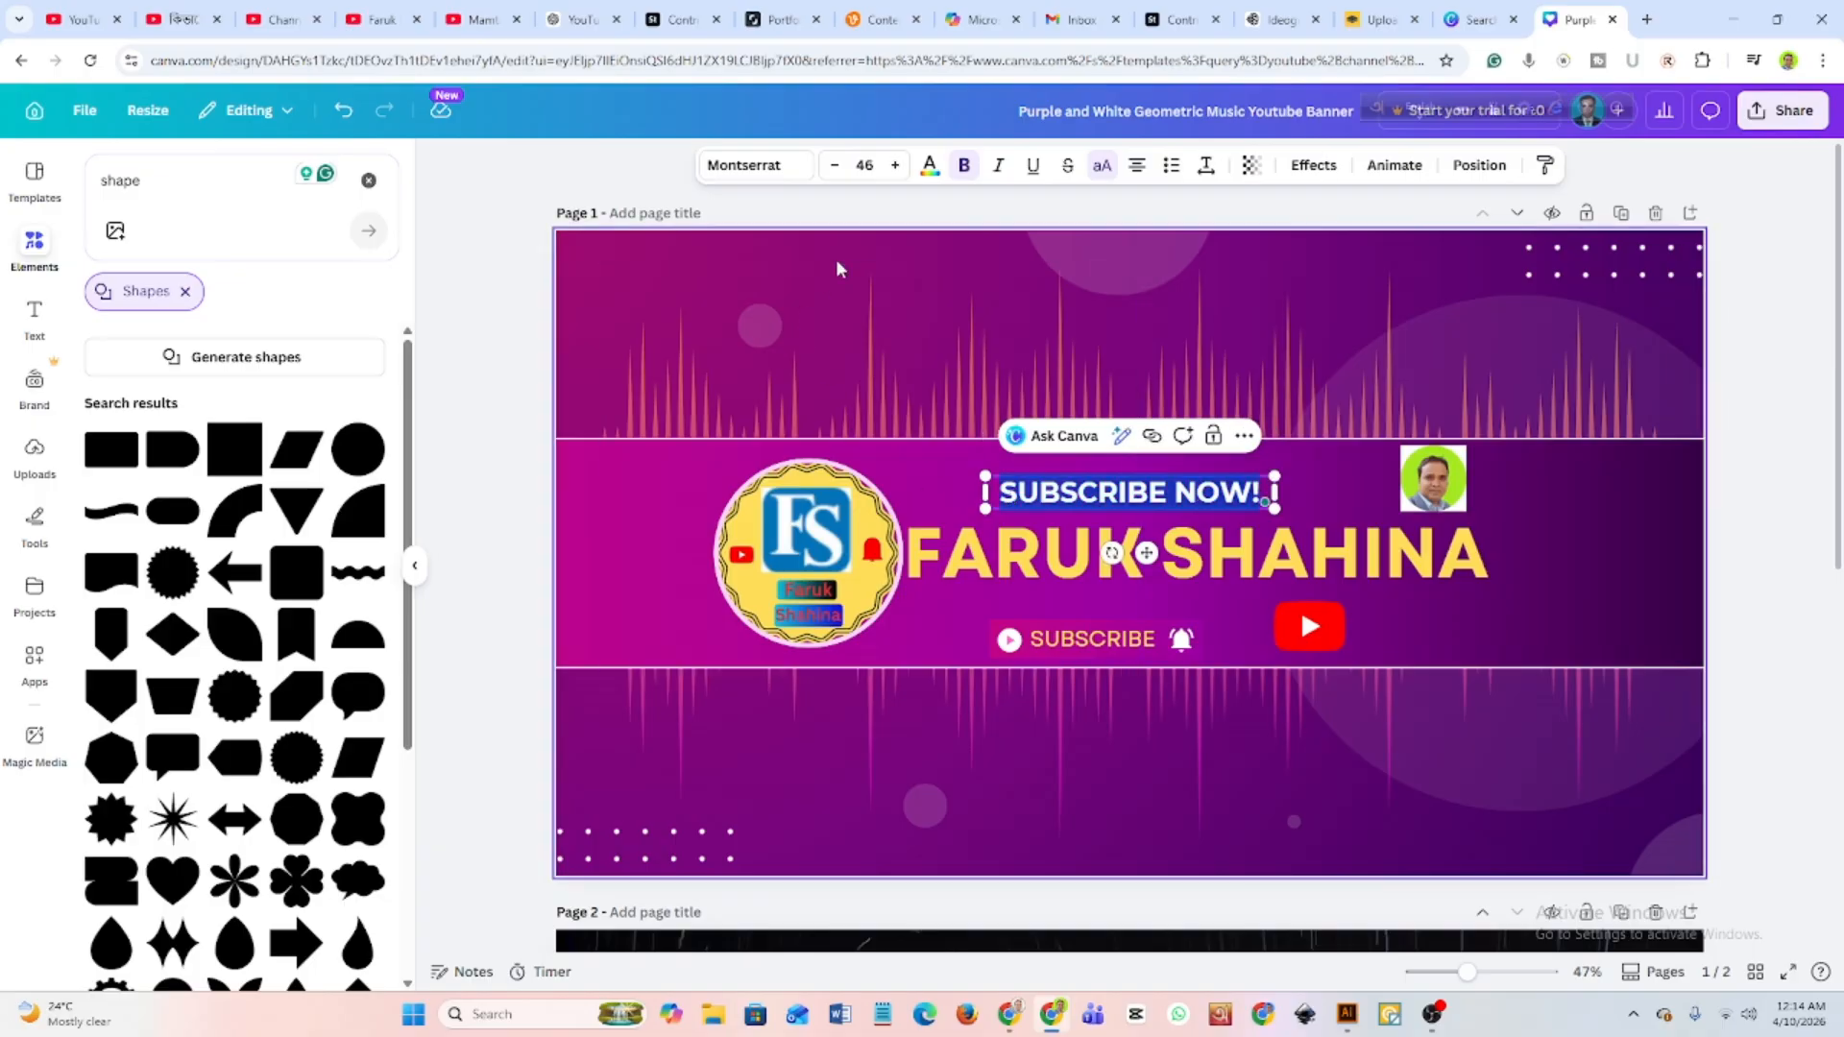
{"action": "left_click", "coordinate": [930, 167]}
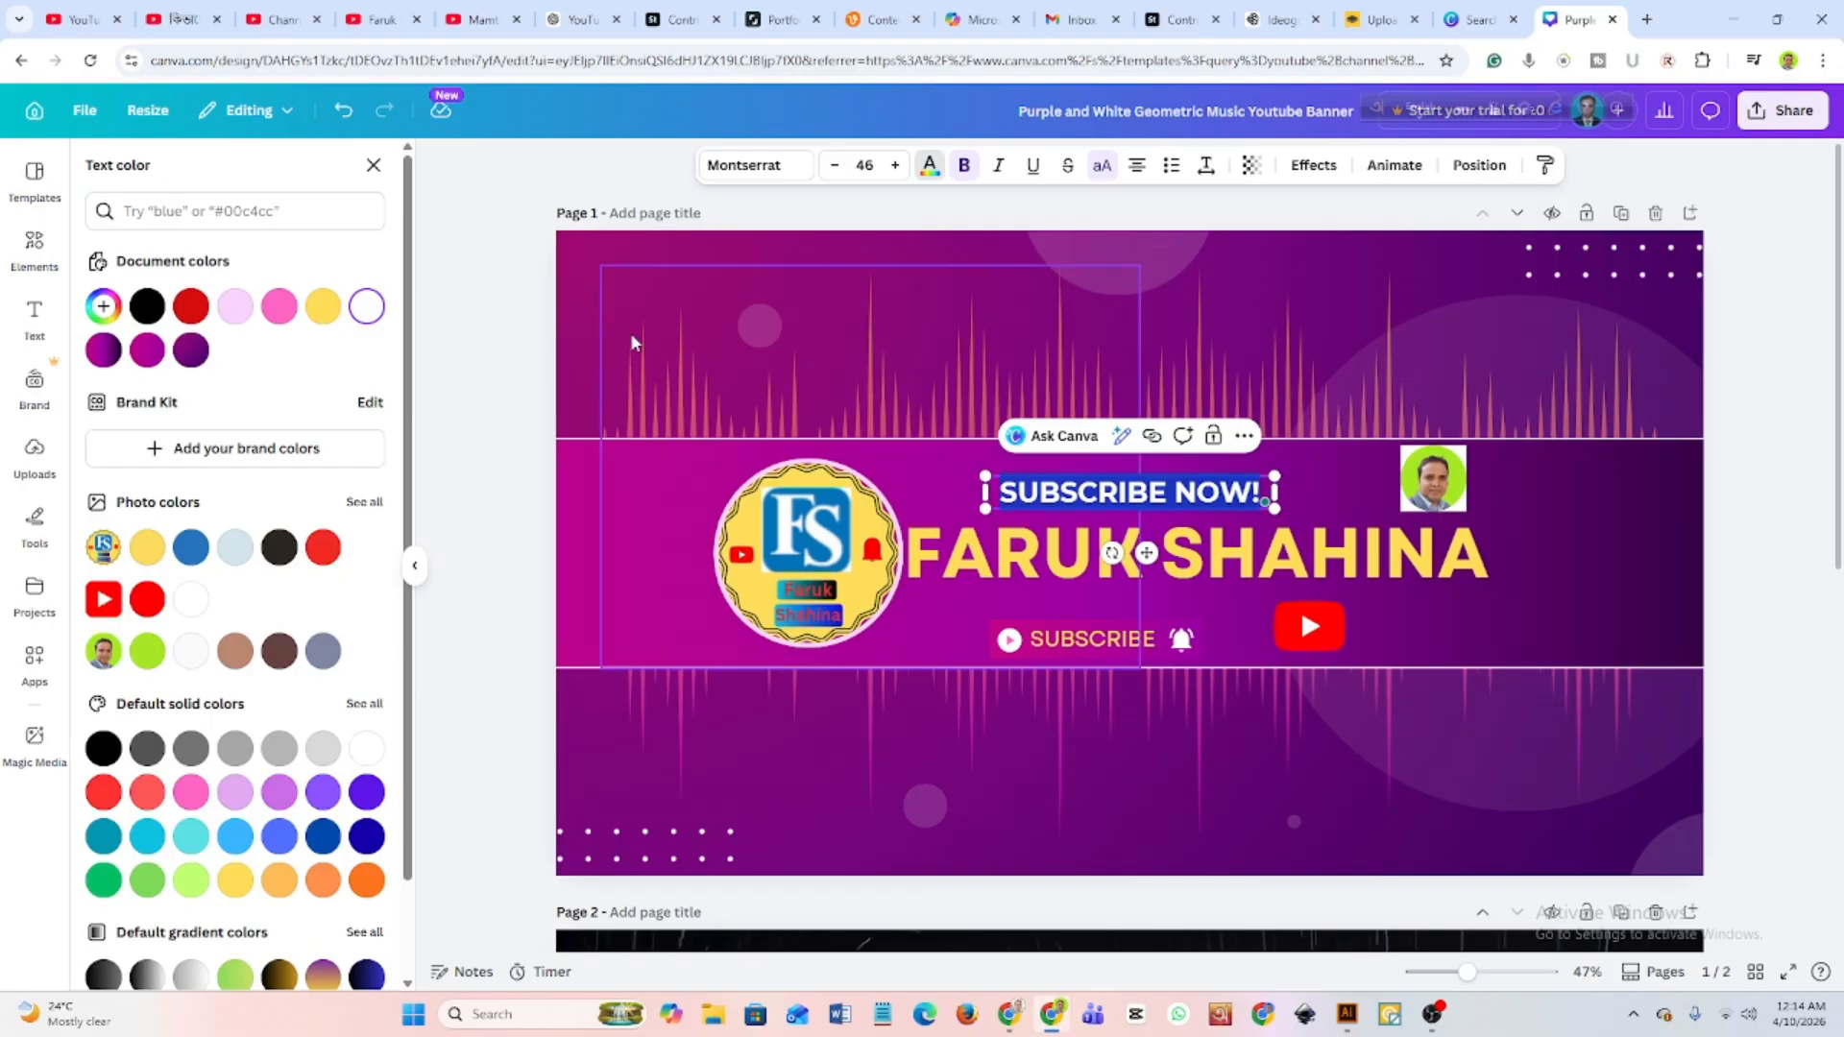
{"action": "left_click", "coordinate": [324, 548]}
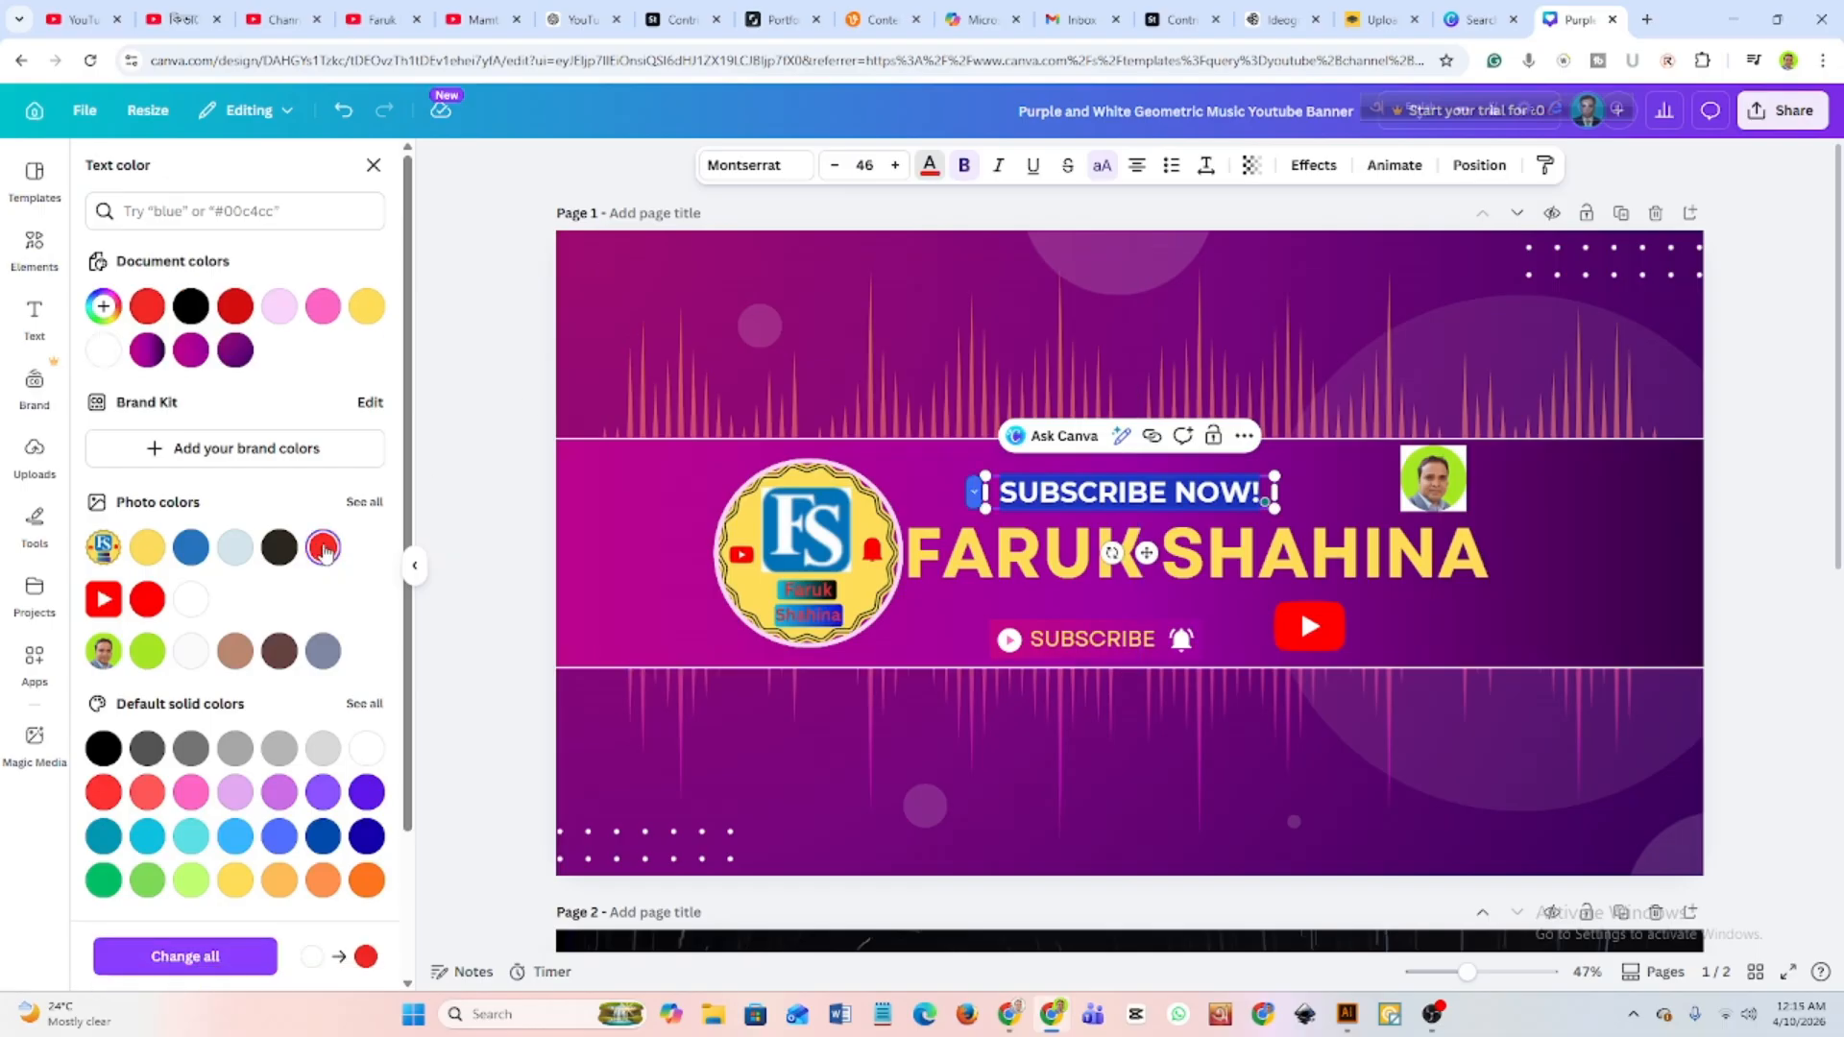
{"action": "left_click", "coordinate": [1314, 484]}
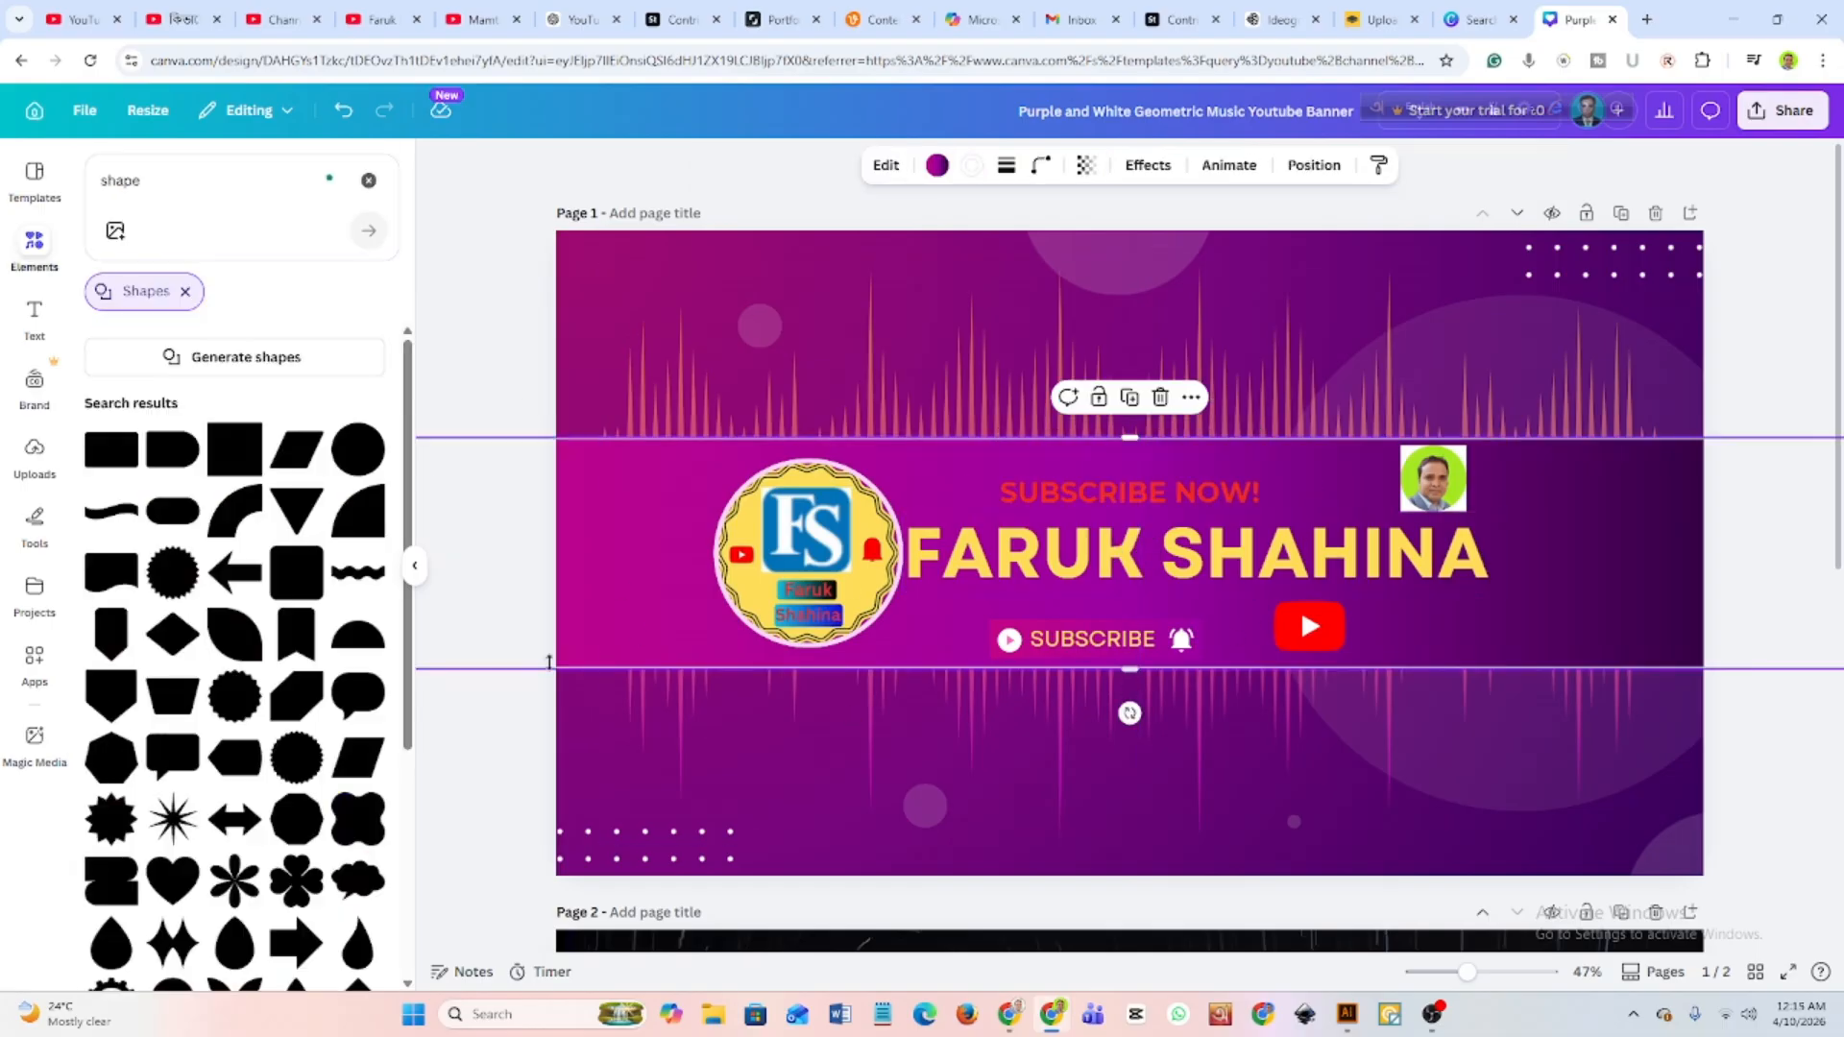
Recolour the "SUBSCRIBE NOW!" text with the blue from the logo's photo colours.
{"action": "left_click", "coordinate": [1191, 493]}
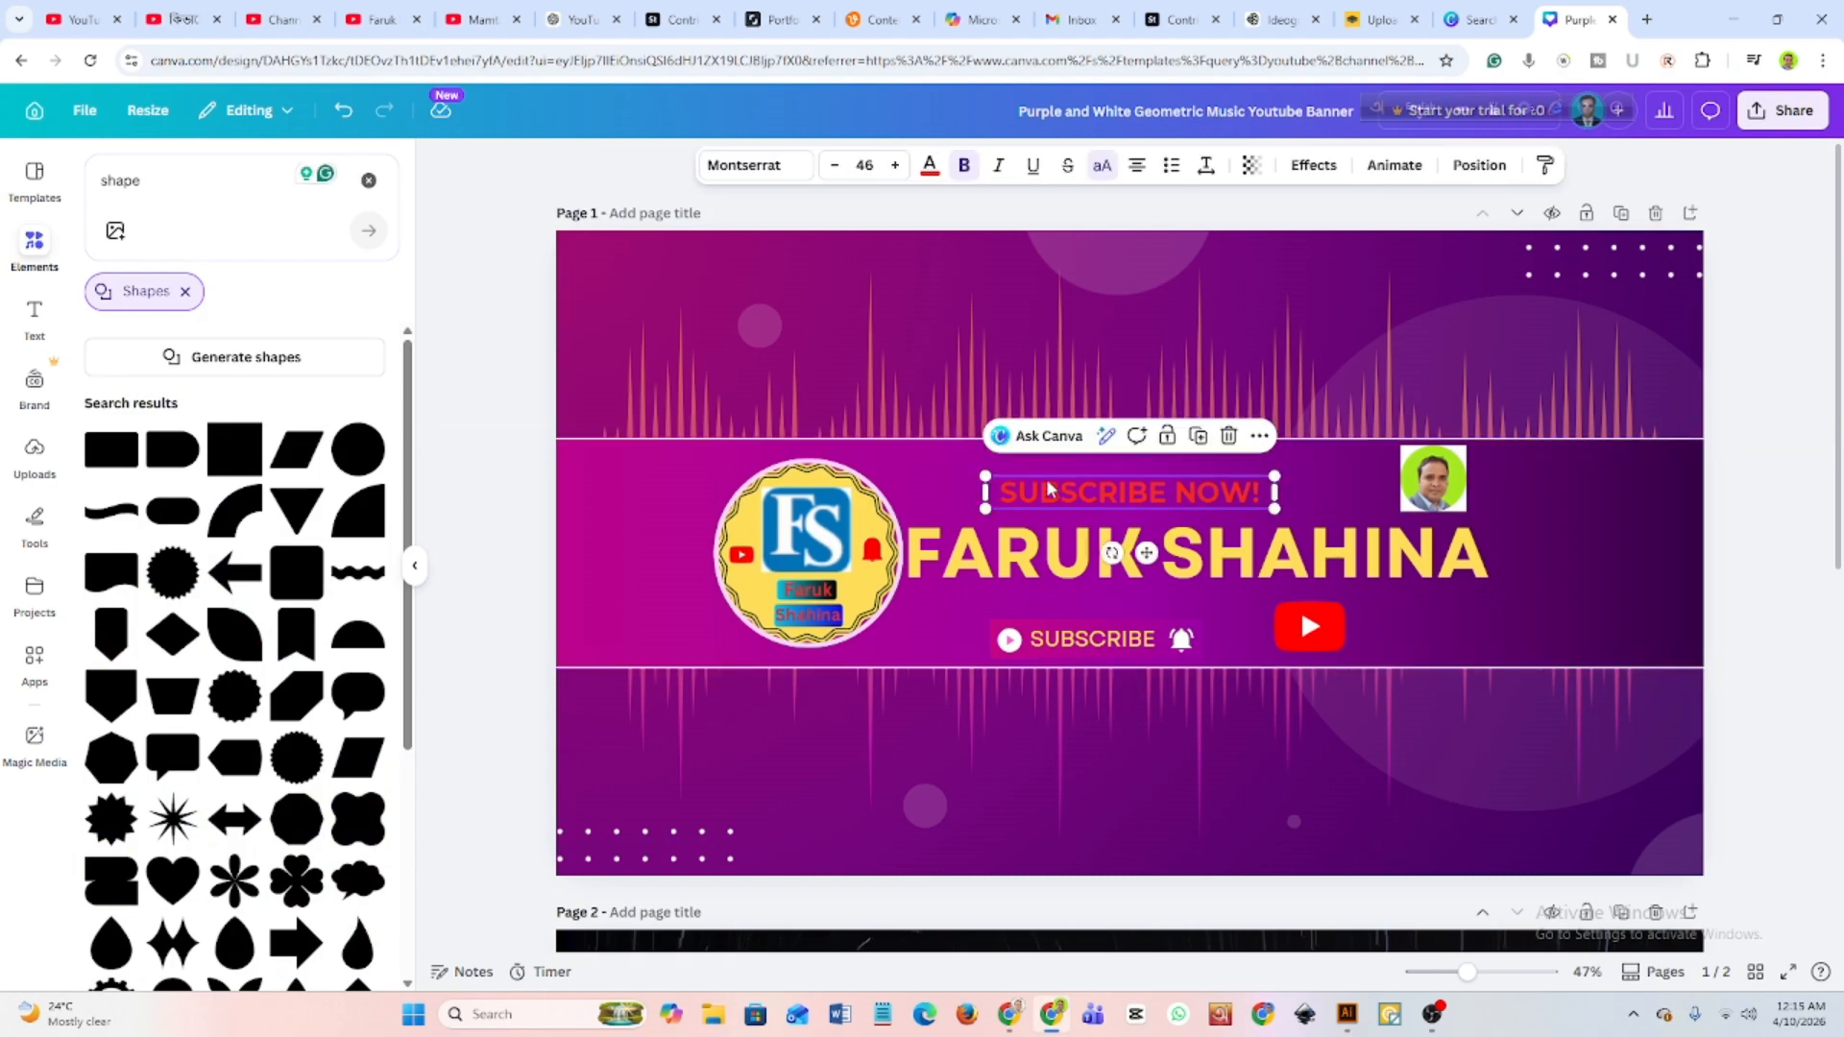
{"action": "double_click", "coordinate": [1001, 496]}
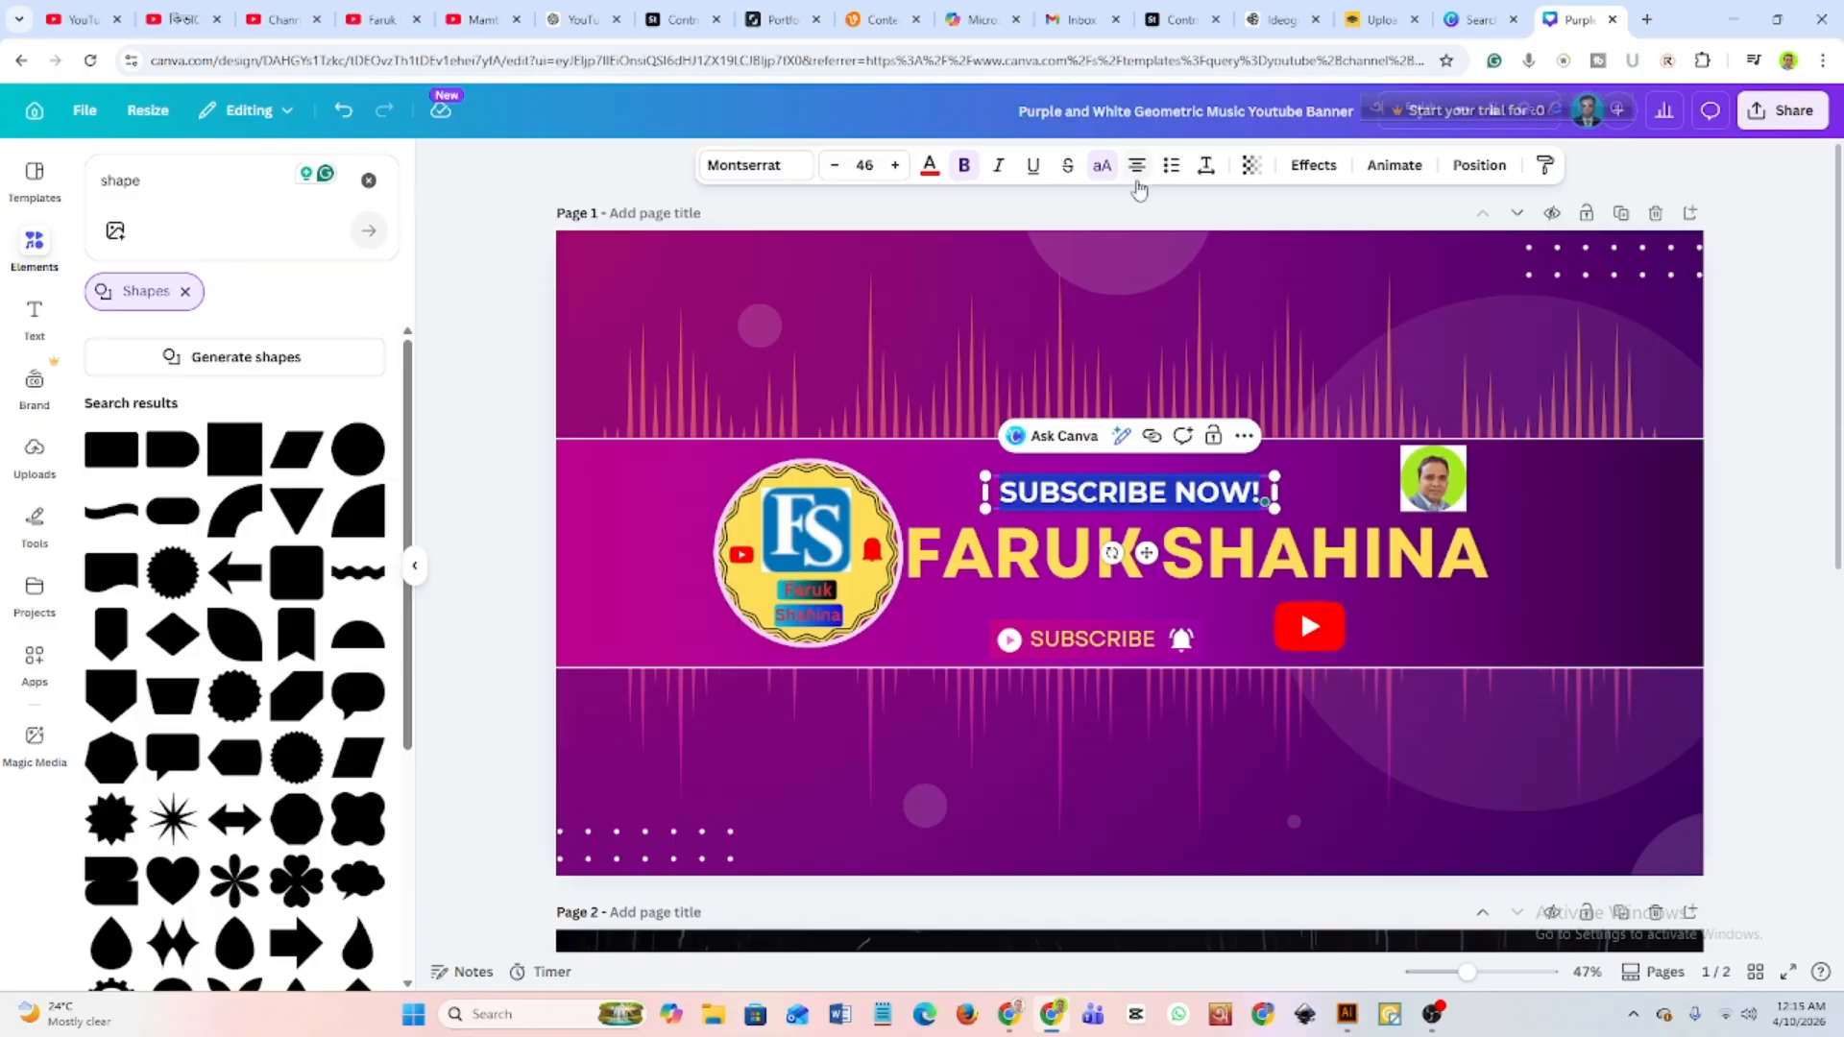
{"action": "left_click", "coordinate": [930, 168]}
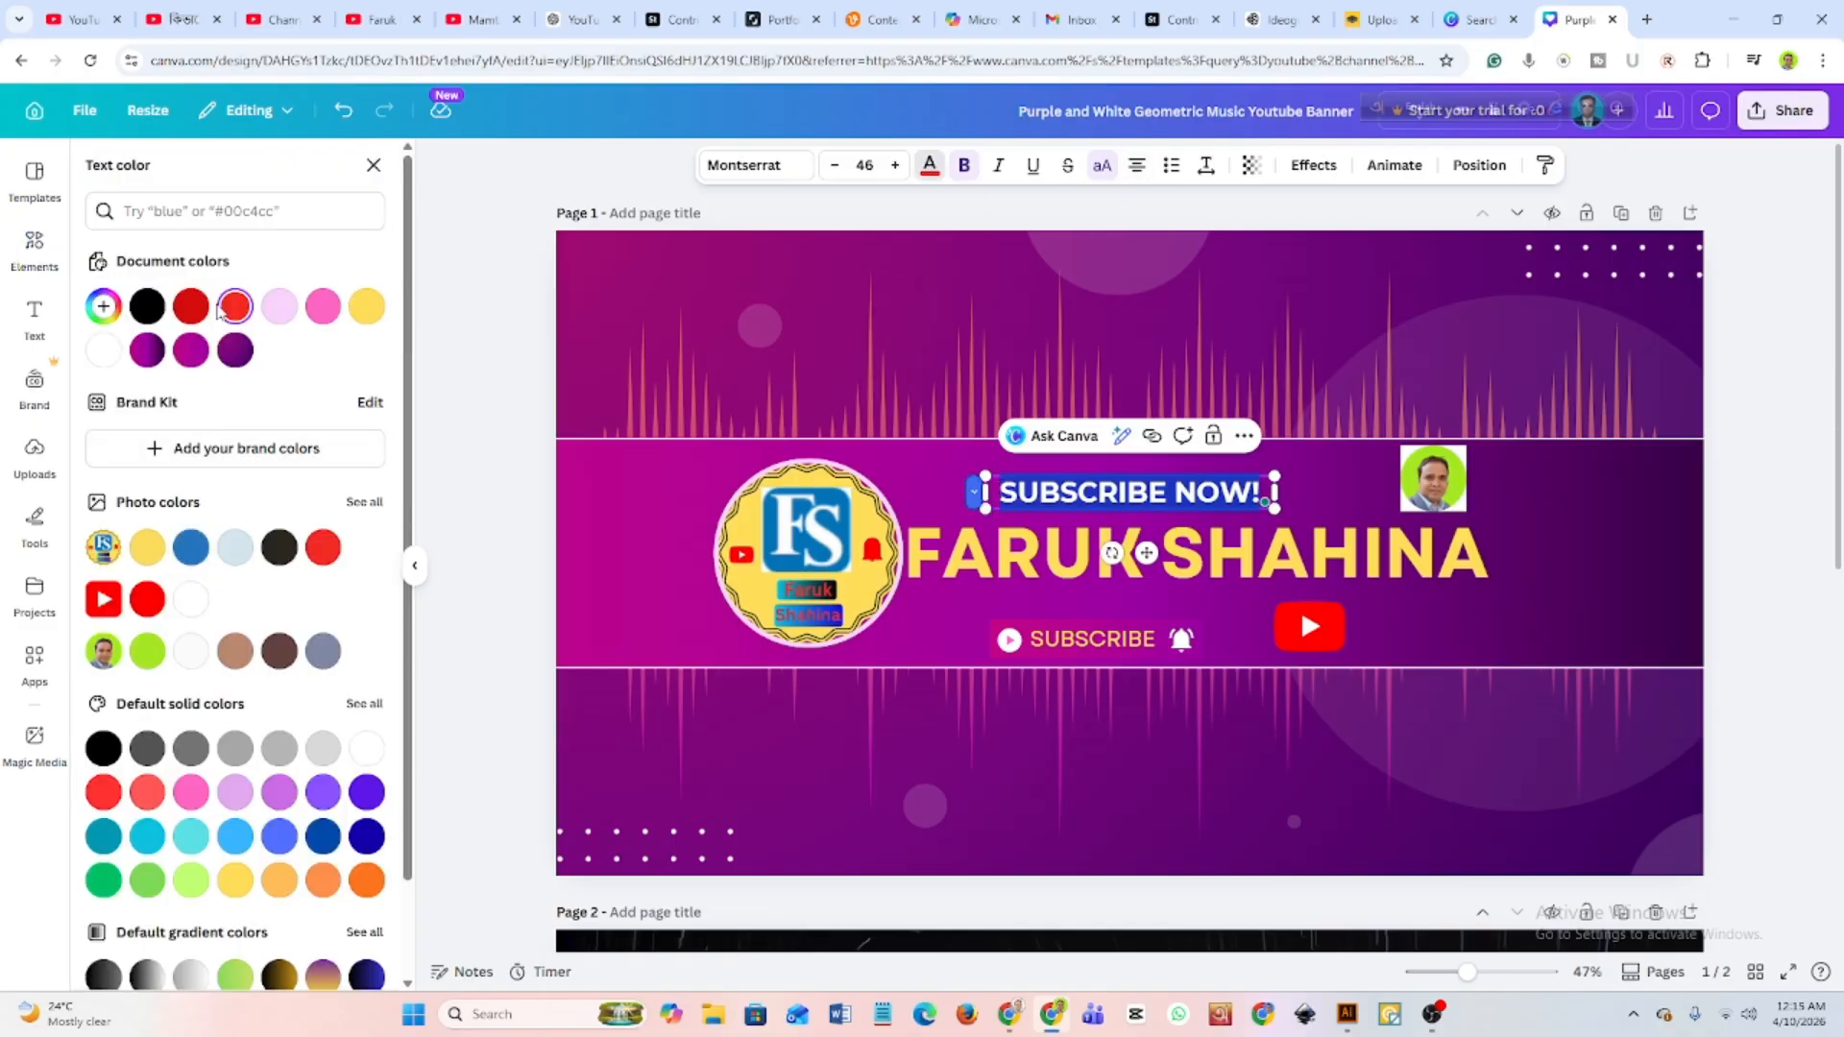
{"action": "left_click", "coordinate": [192, 548]}
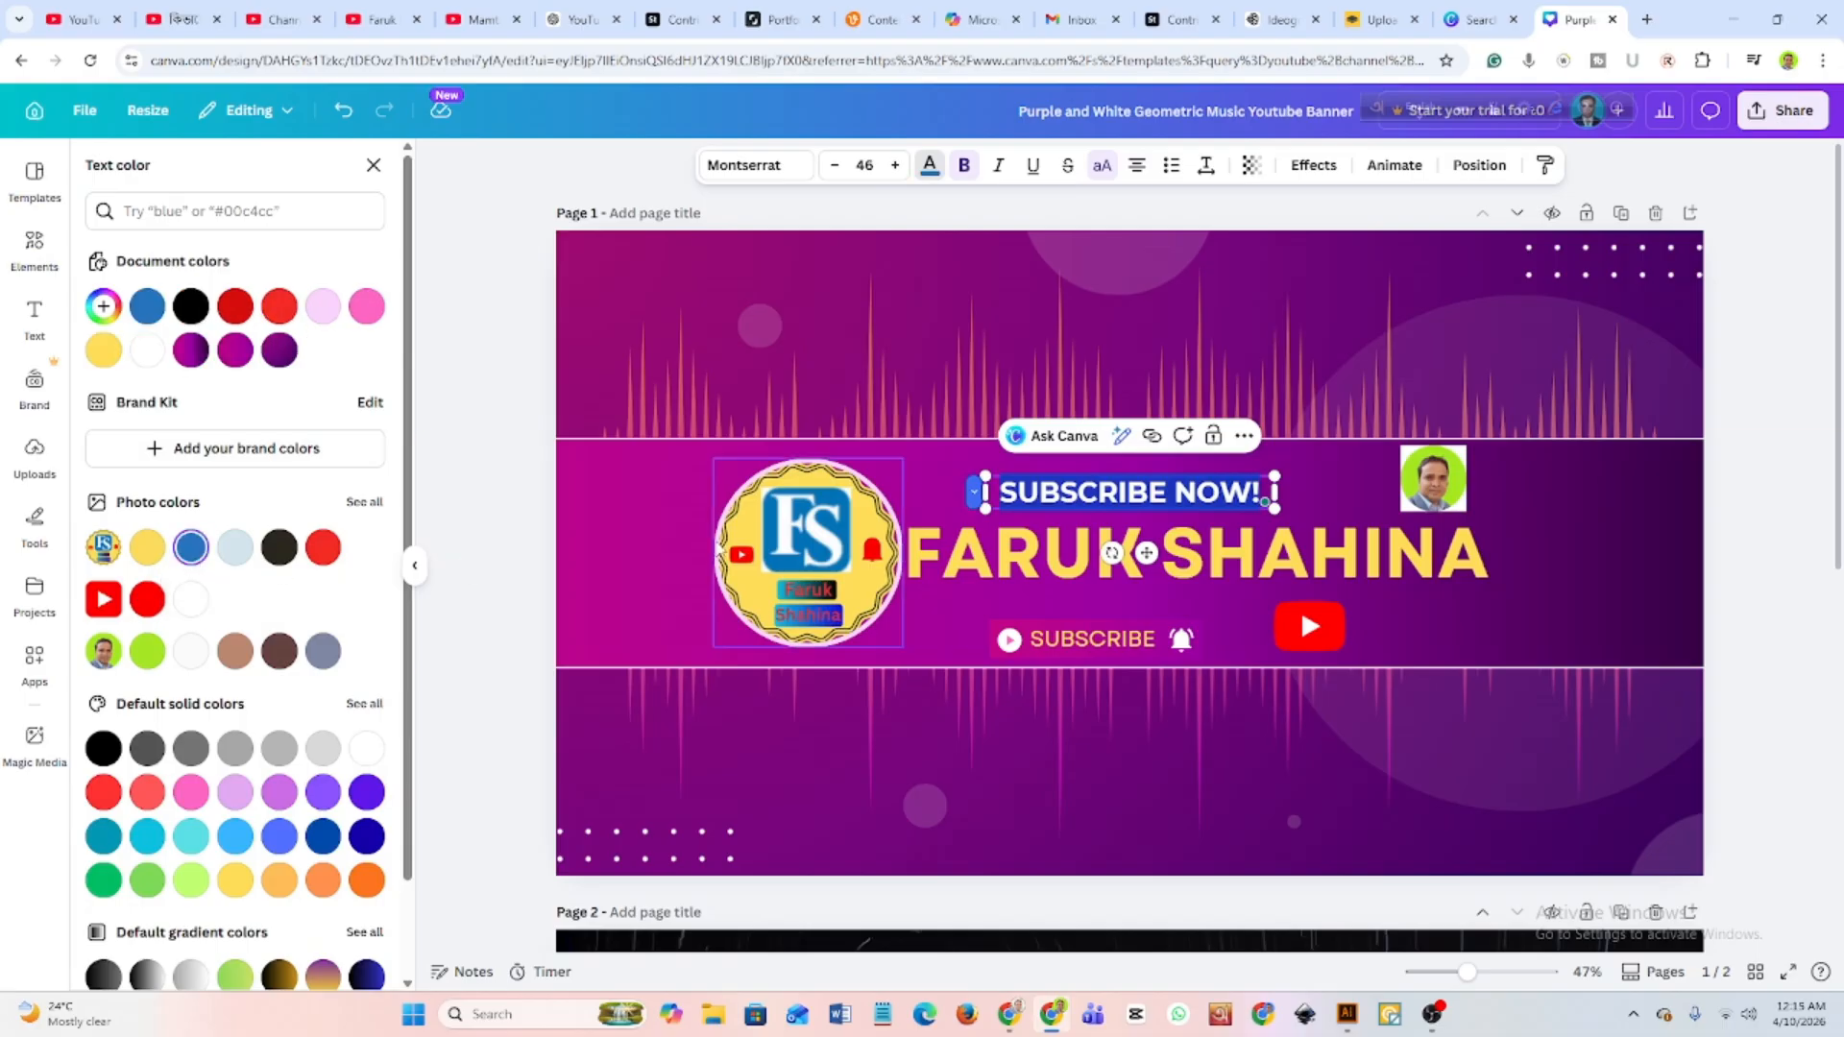
{"action": "left_click", "coordinate": [727, 498]}
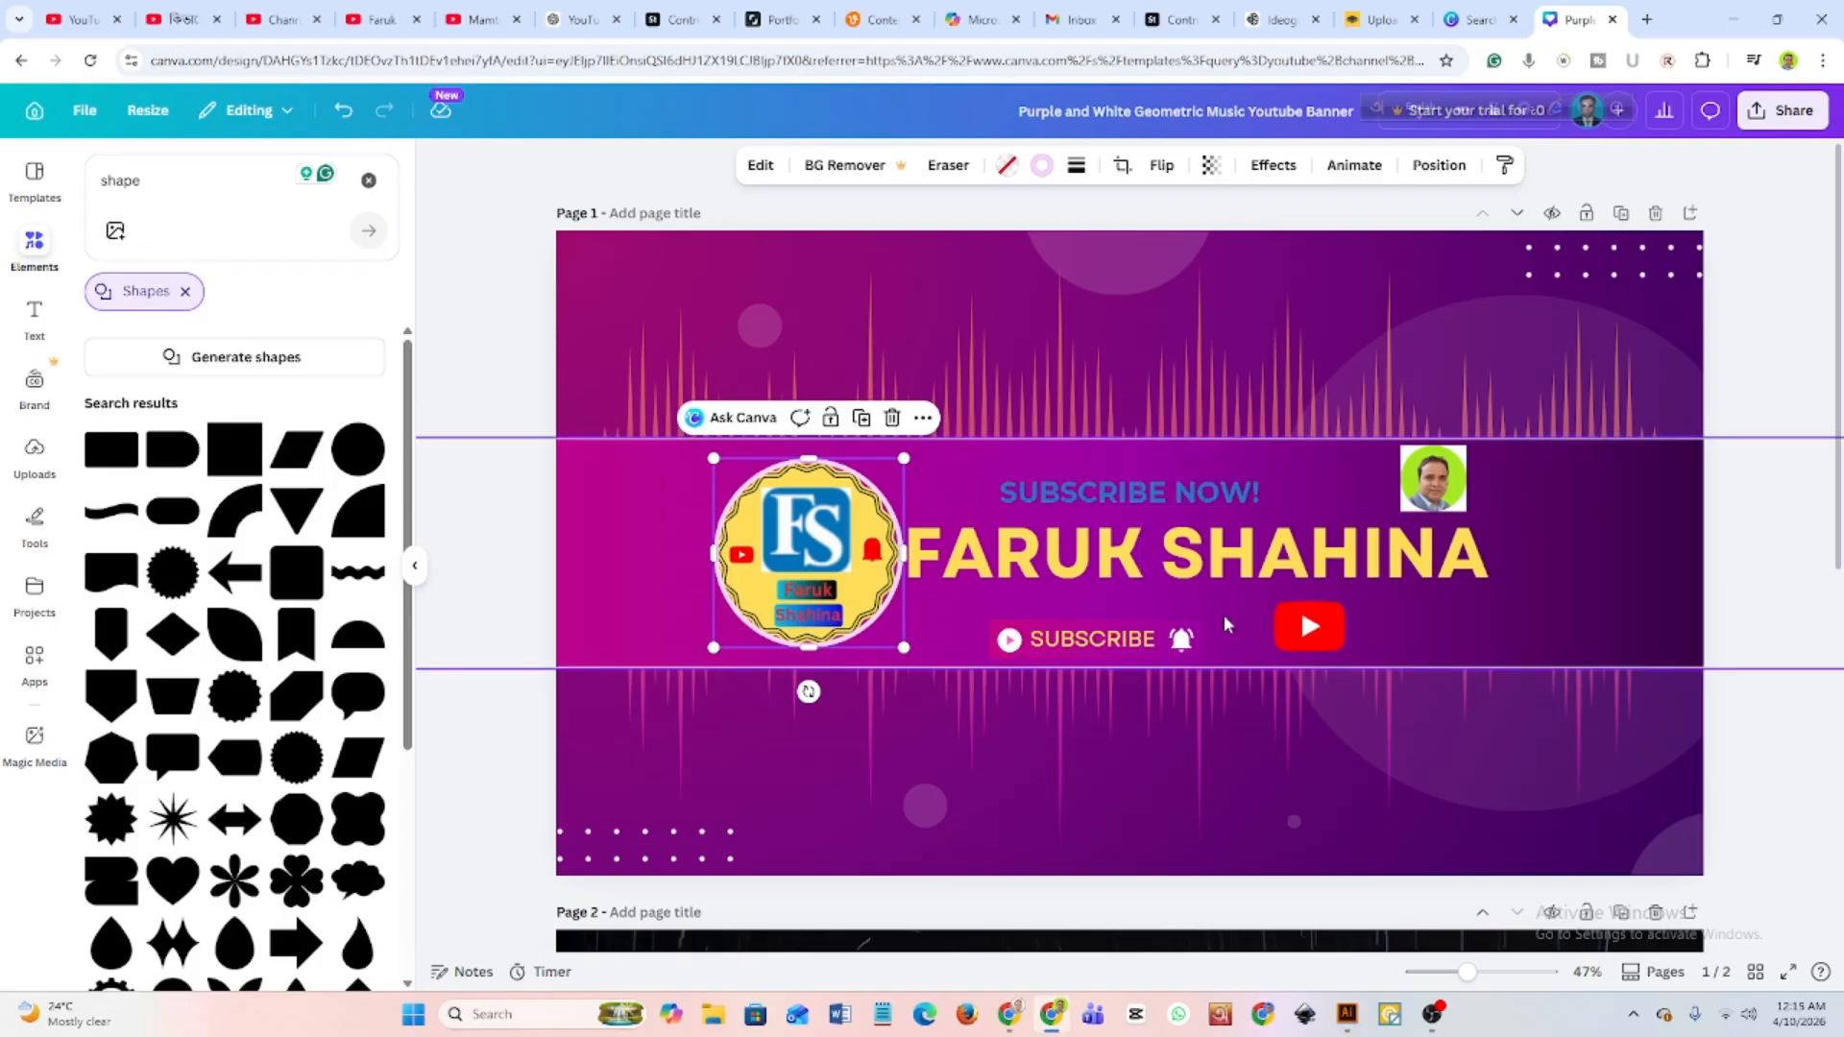
Scale the yellow channel name heading down to font size 109.
{"action": "left_click", "coordinate": [1493, 574]}
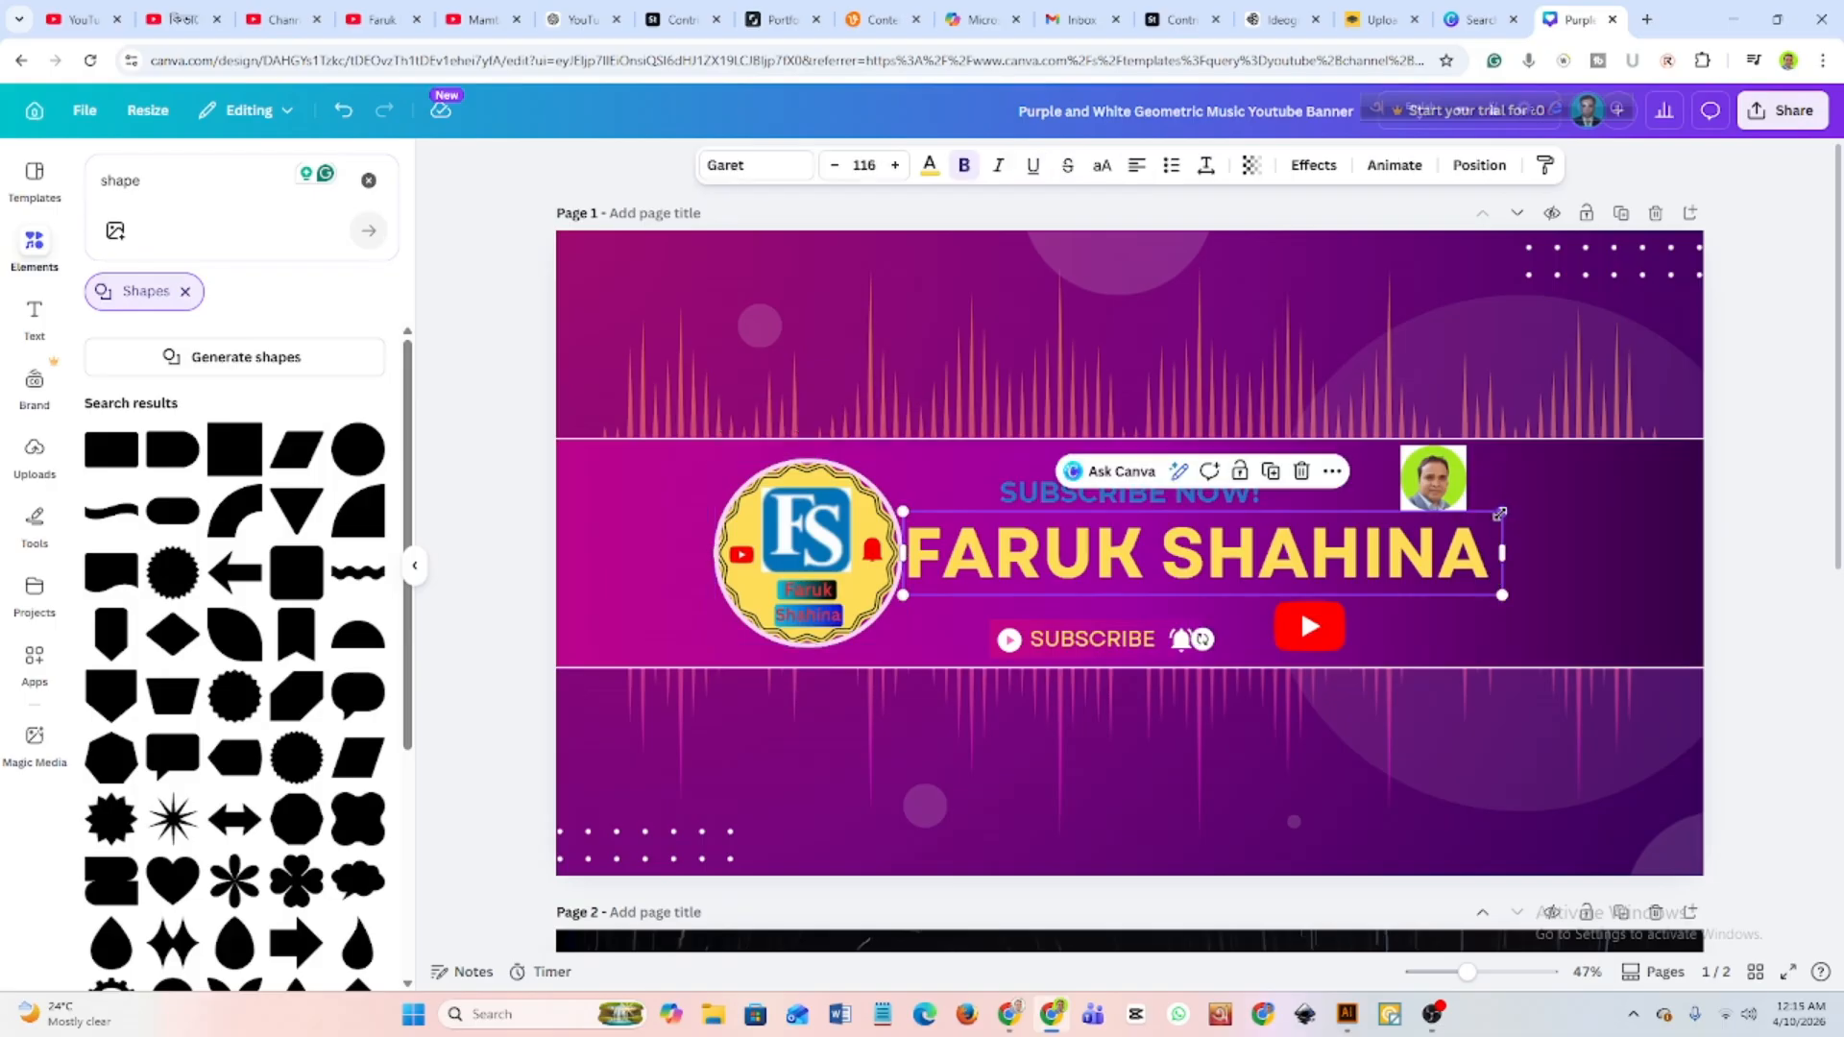
{"action": "left_click_drag", "start_coordinate": [1499, 513], "coordinate": [1469, 533]}
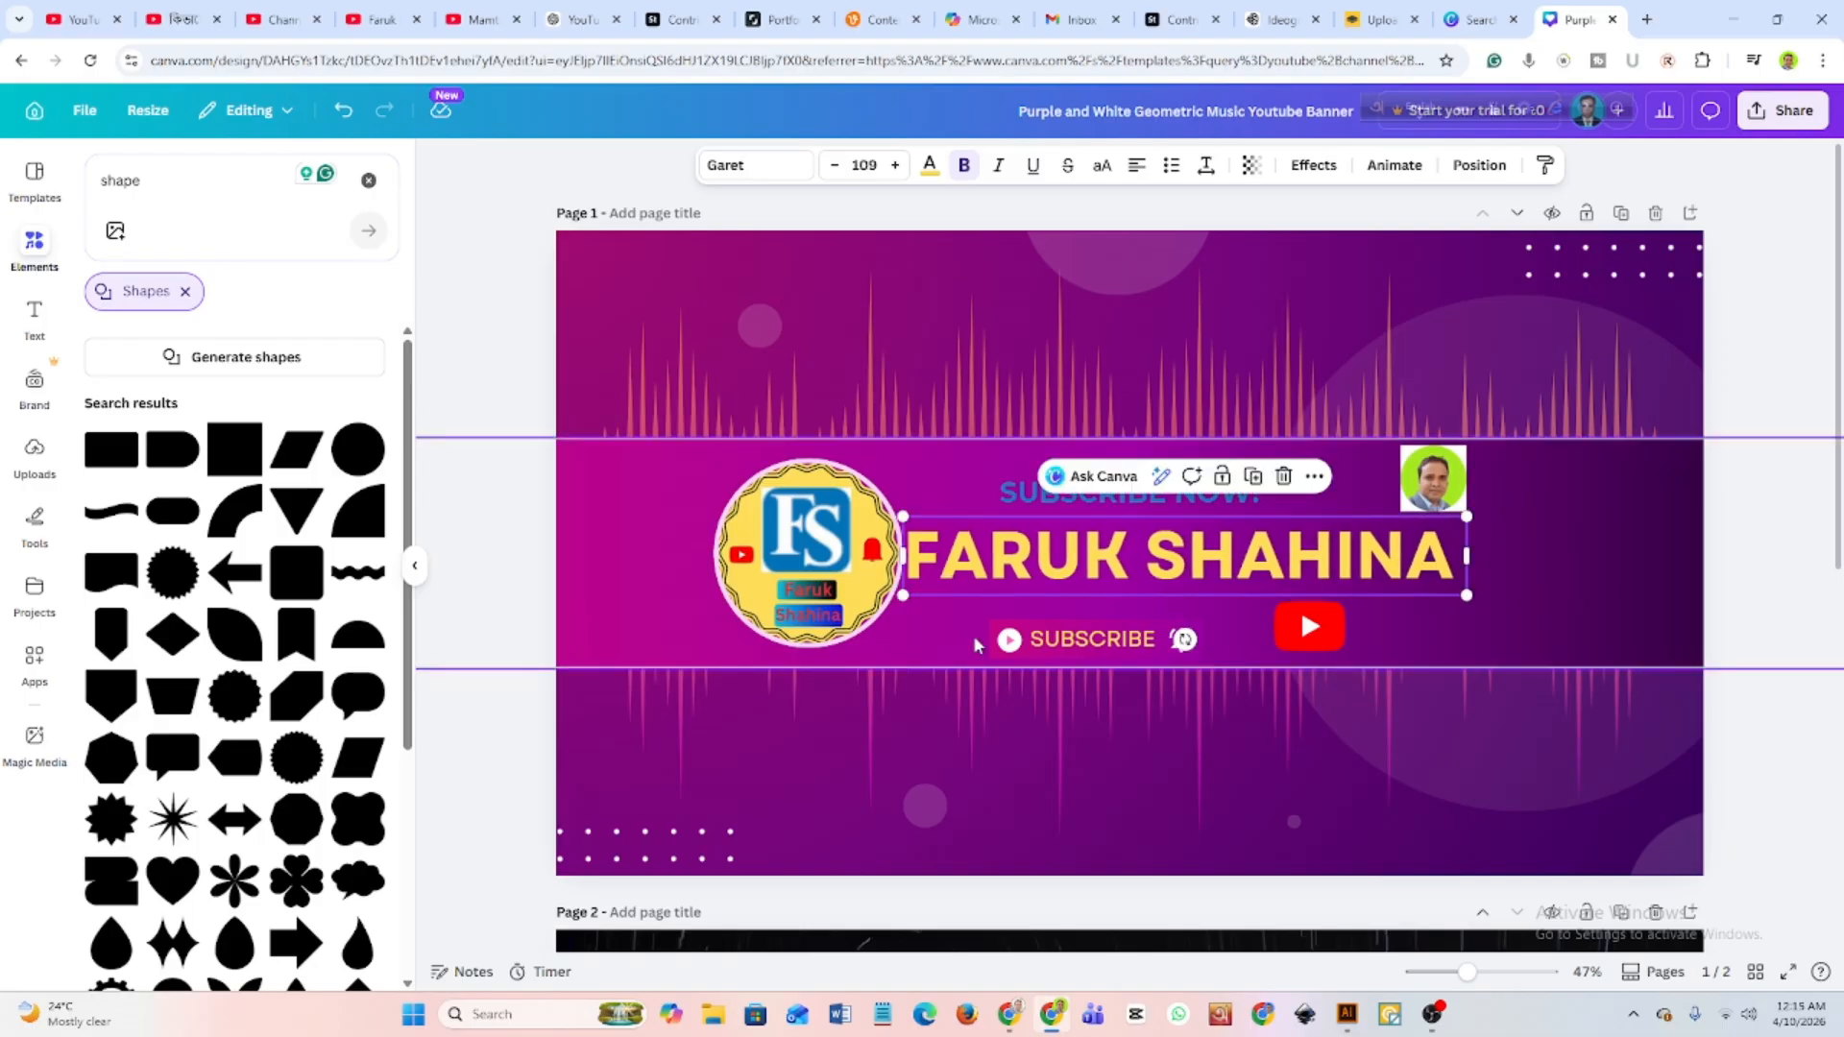
{"action": "left_click", "coordinate": [1555, 532]}
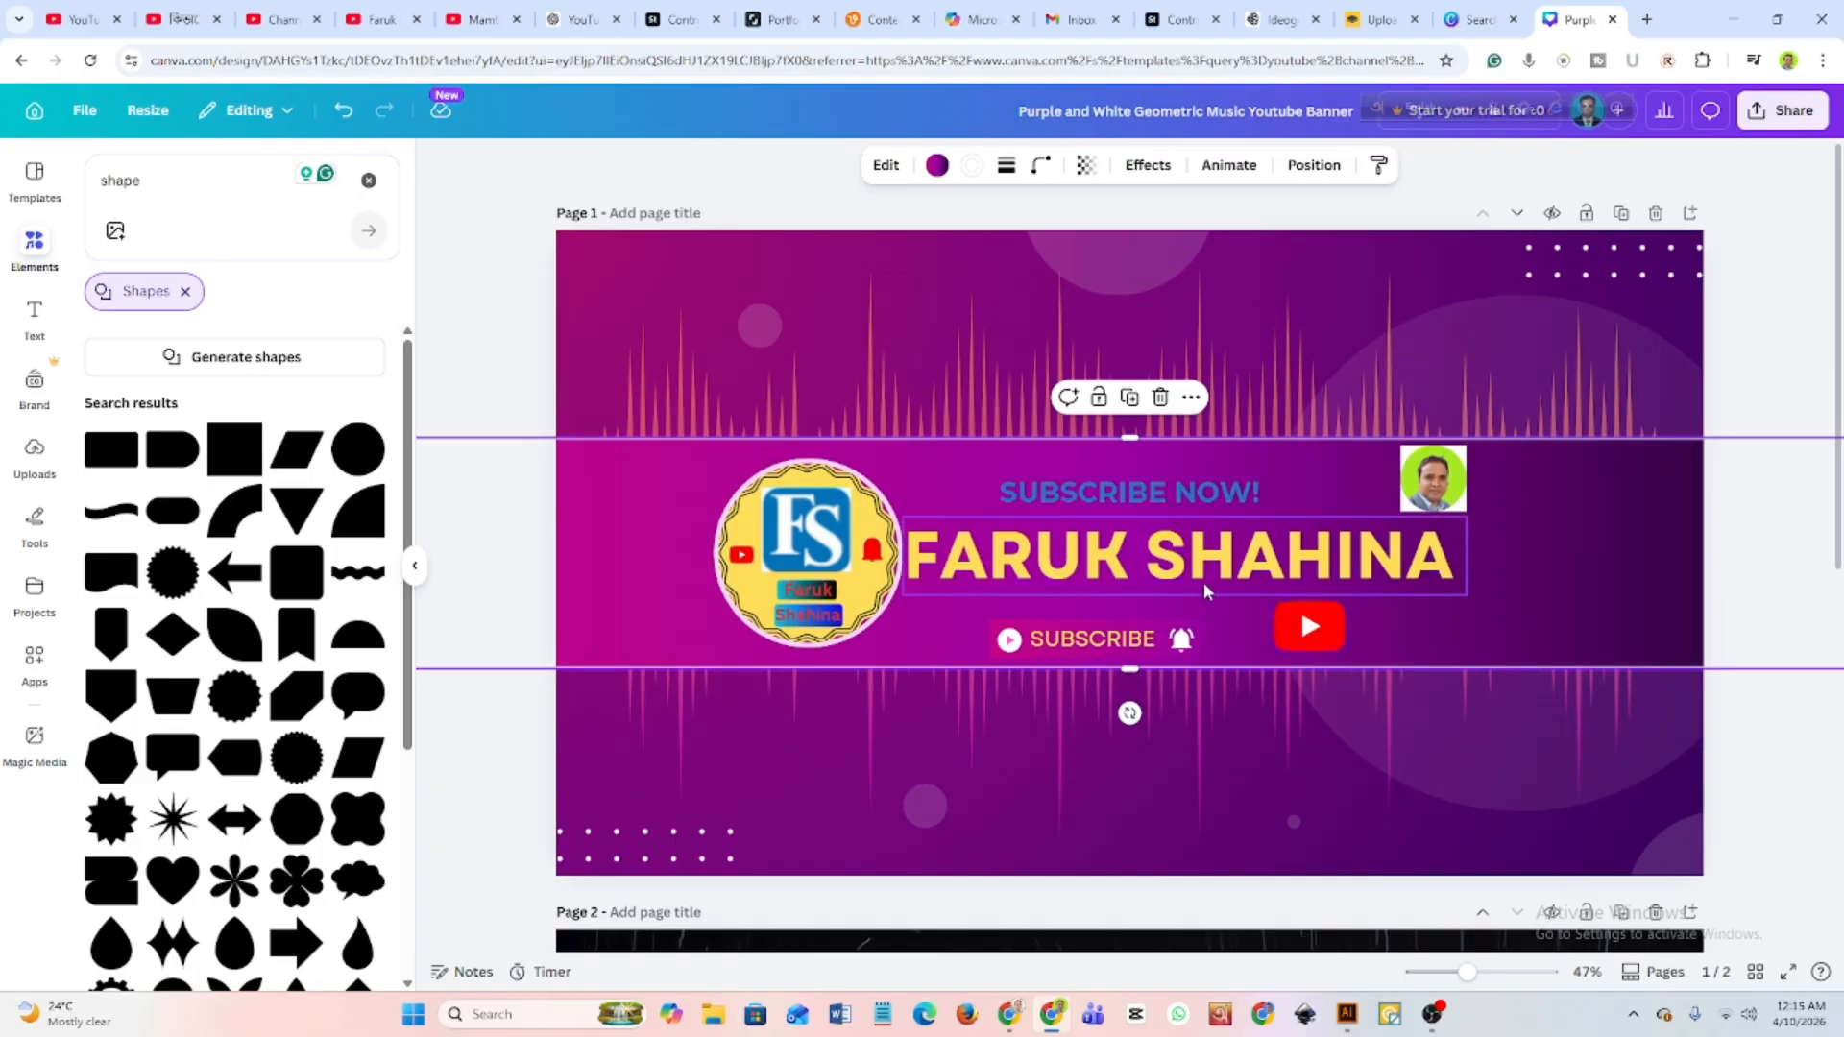
Apply the Outline text effect to the "SUBSCRIBE NOW!" text and set its thickness to 139.
{"action": "left_click", "coordinate": [1198, 498]}
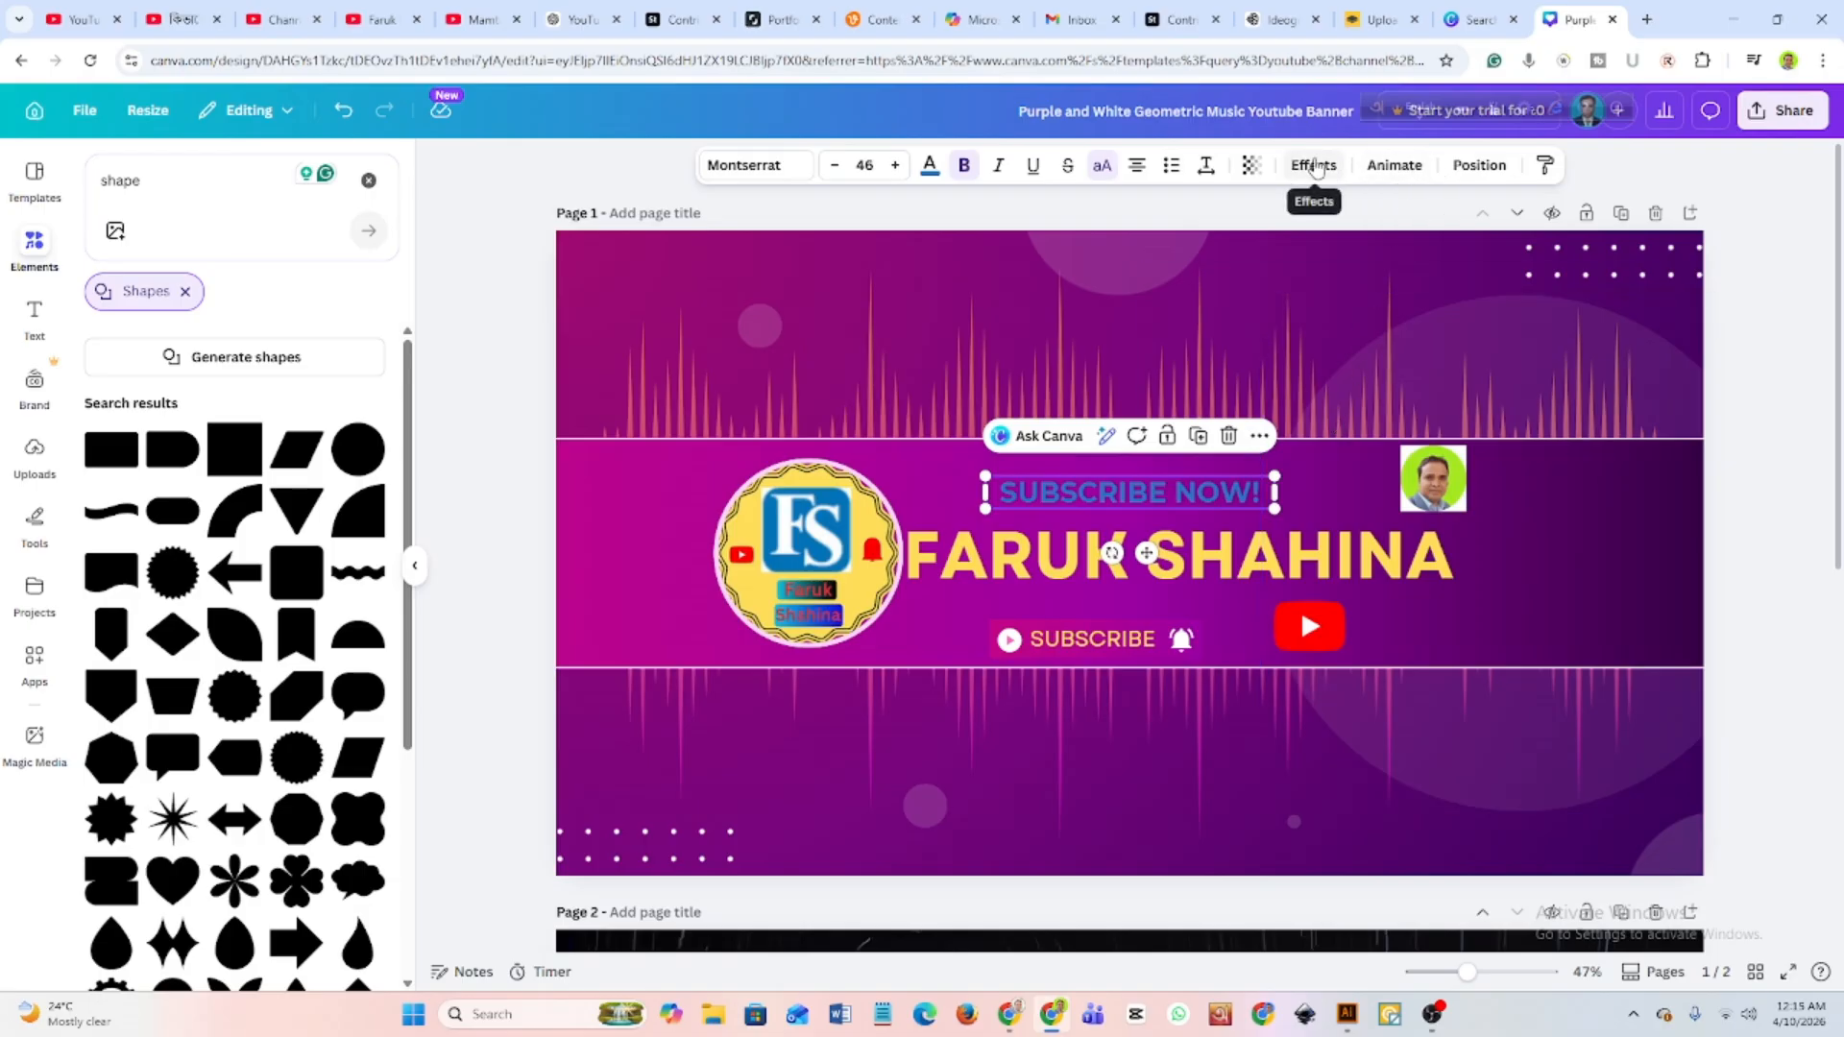
{"action": "left_click", "coordinate": [1315, 167]}
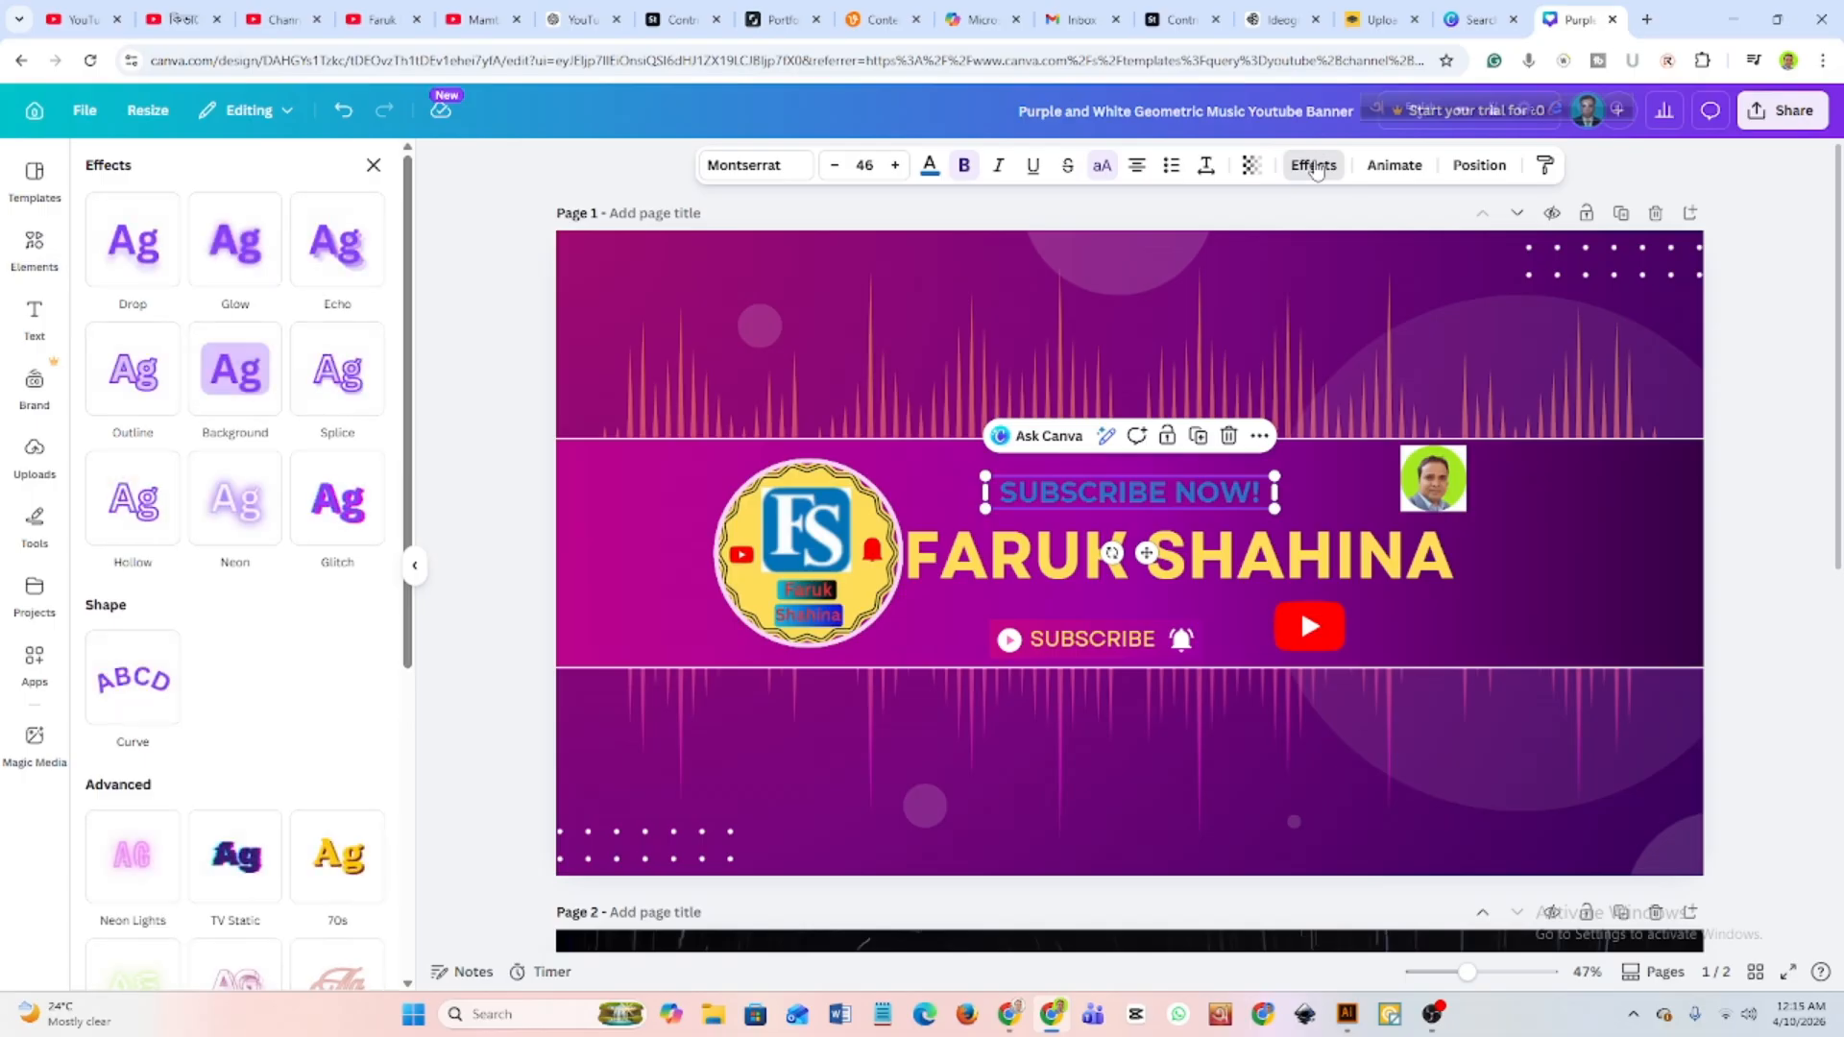
{"action": "scroll", "coordinate": [304, 728], "scroll_direction": "down", "scroll_amount": 5}
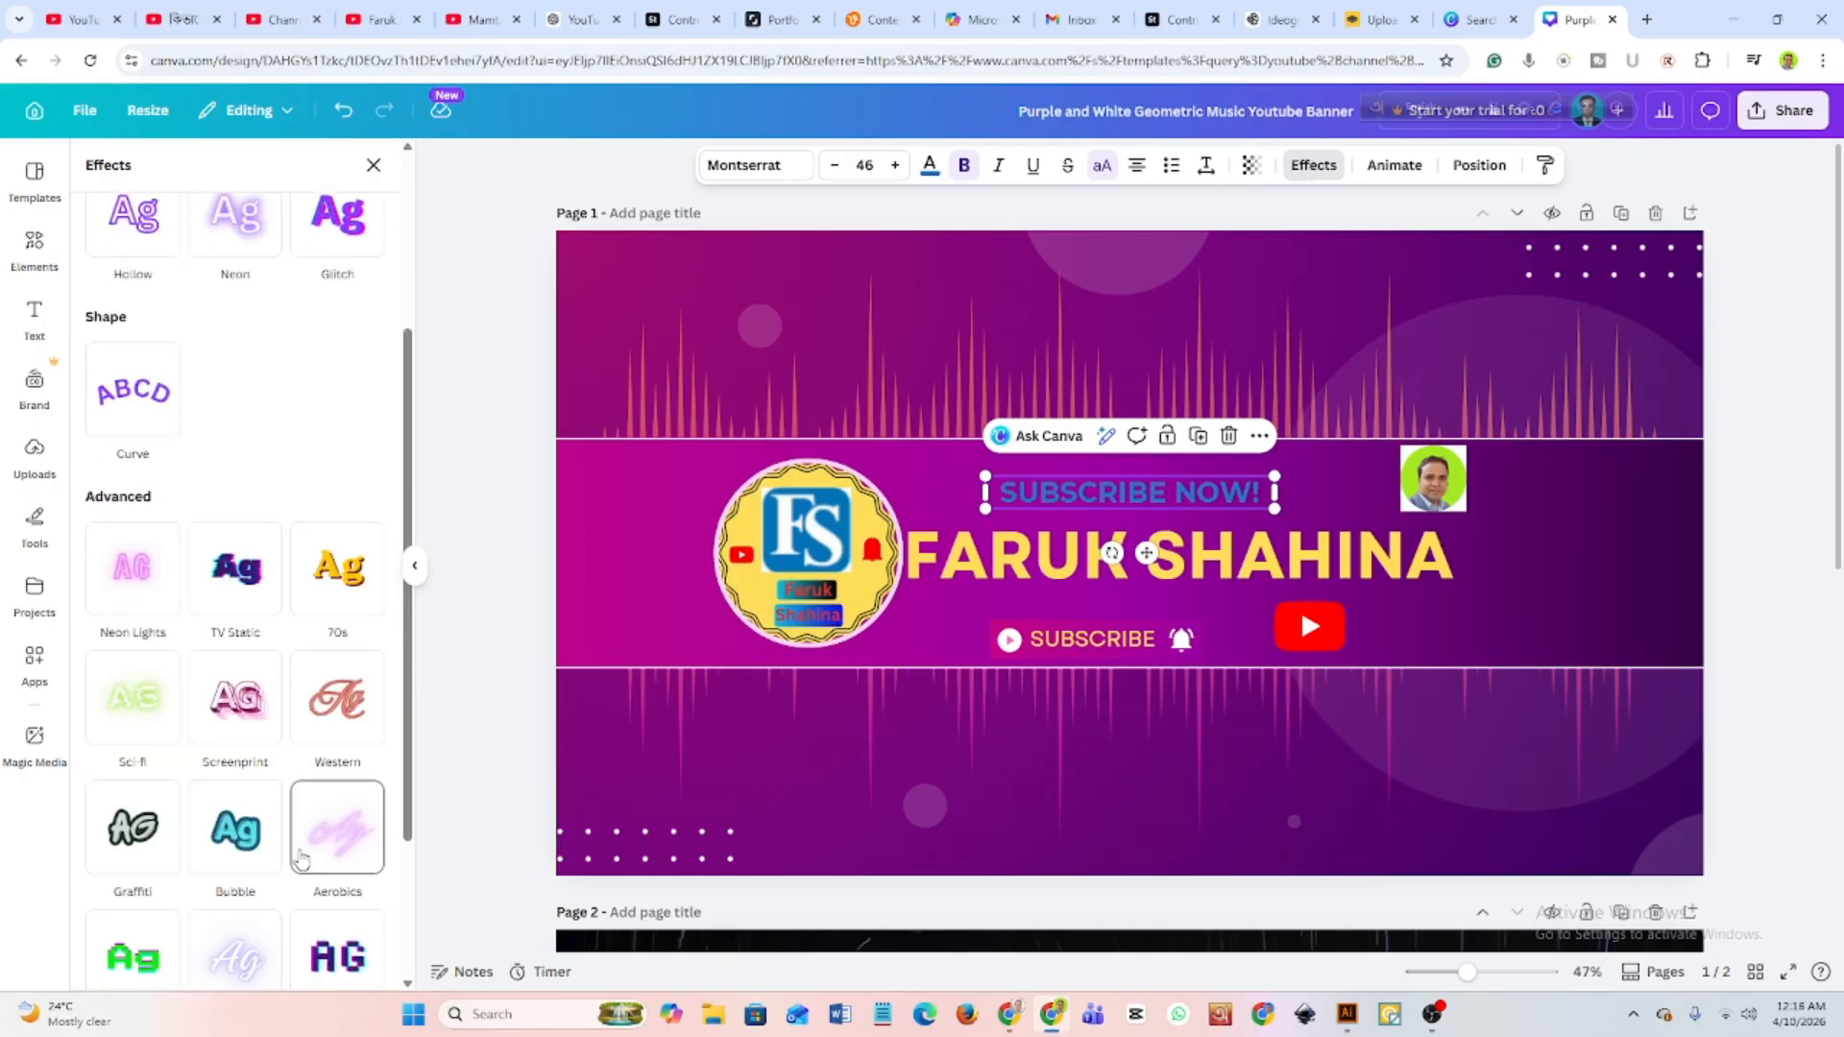
{"action": "scroll", "coordinate": [301, 857], "scroll_direction": "up", "scroll_amount": 5}
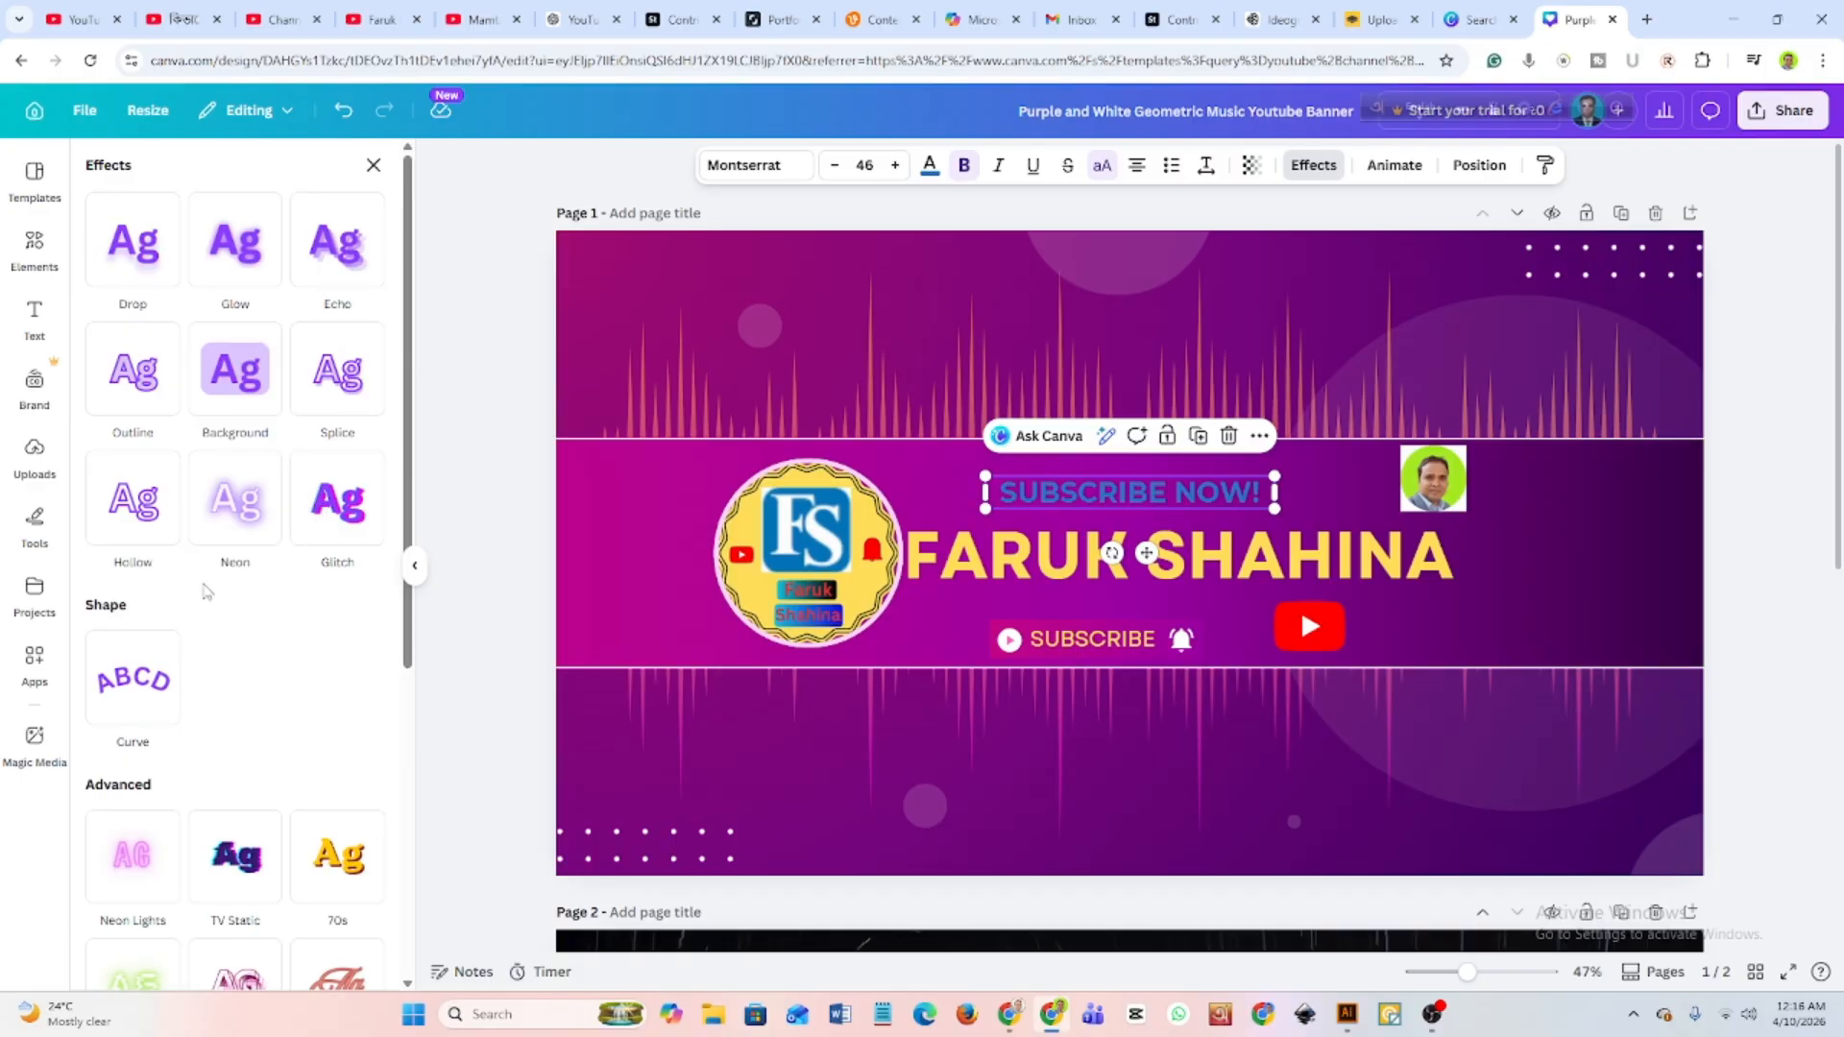
{"action": "scroll", "coordinate": [203, 615], "scroll_direction": "down", "scroll_amount": 1}
{"action": "scroll", "coordinate": [202, 653], "scroll_direction": "down", "scroll_amount": 5}
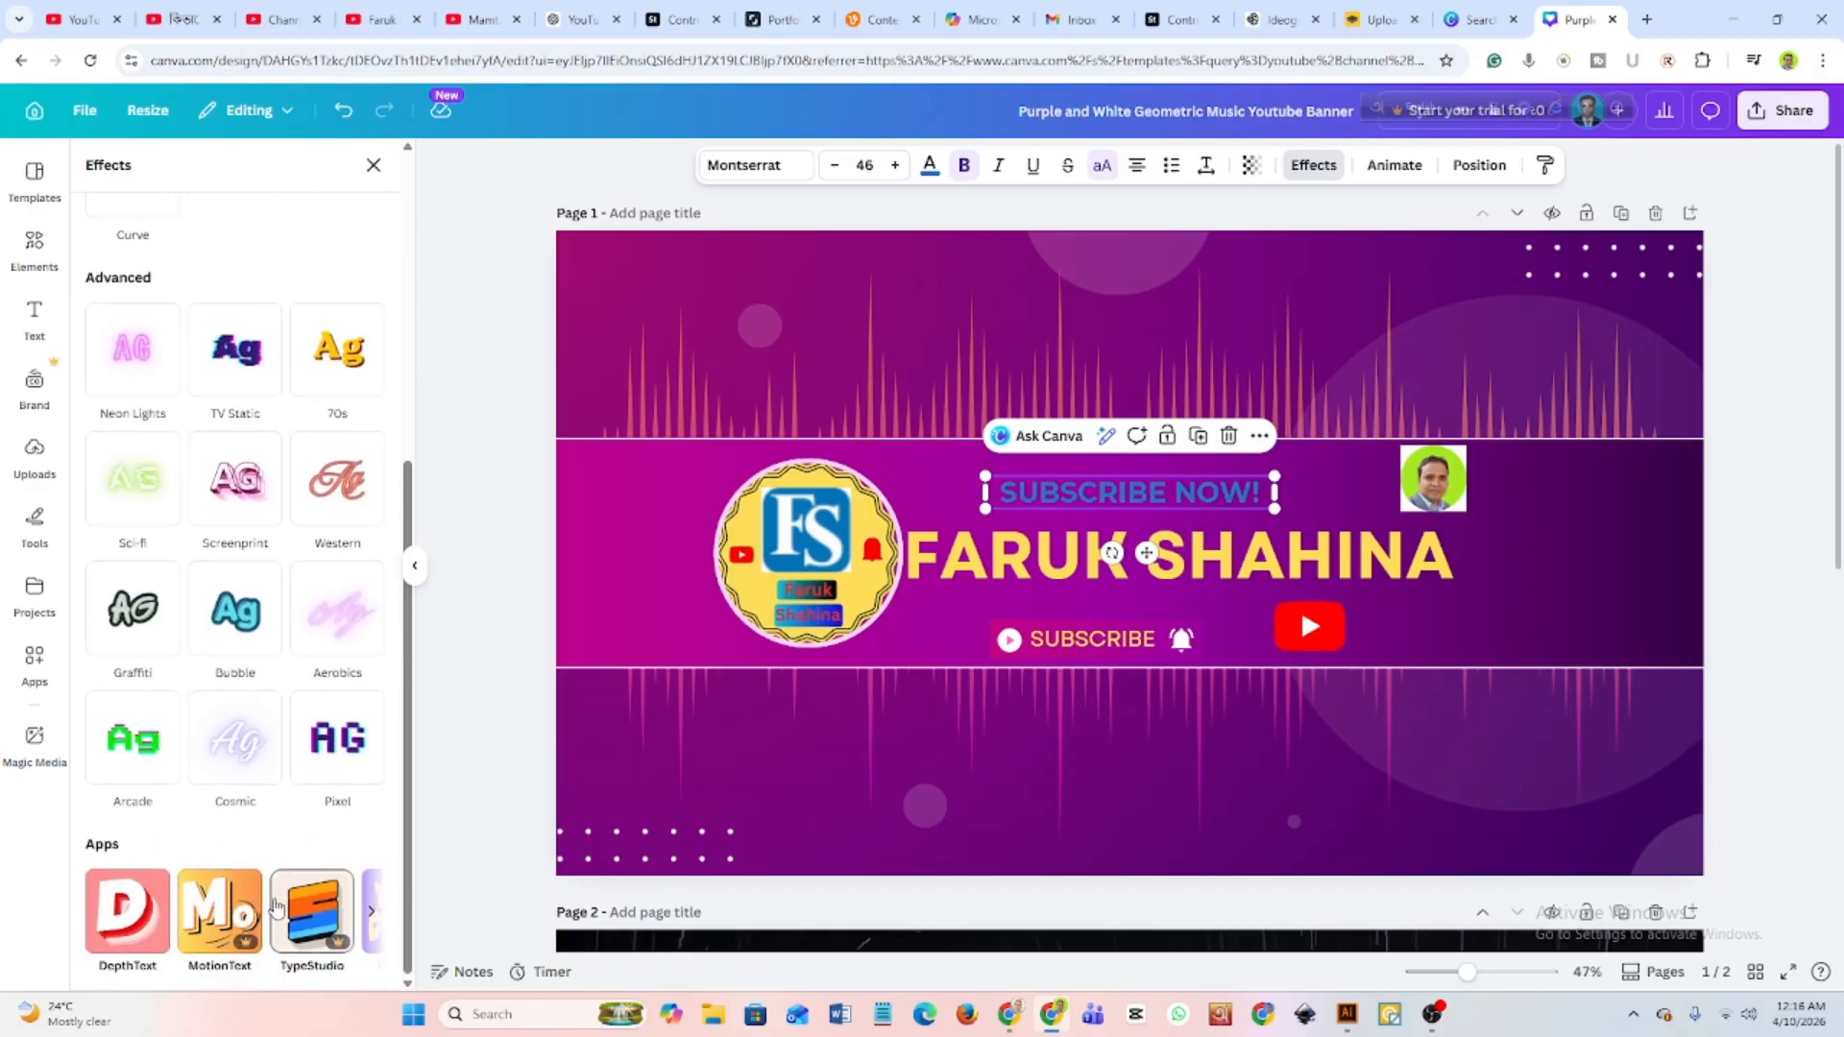
{"action": "scroll", "coordinate": [153, 509], "scroll_direction": "up", "scroll_amount": 6}
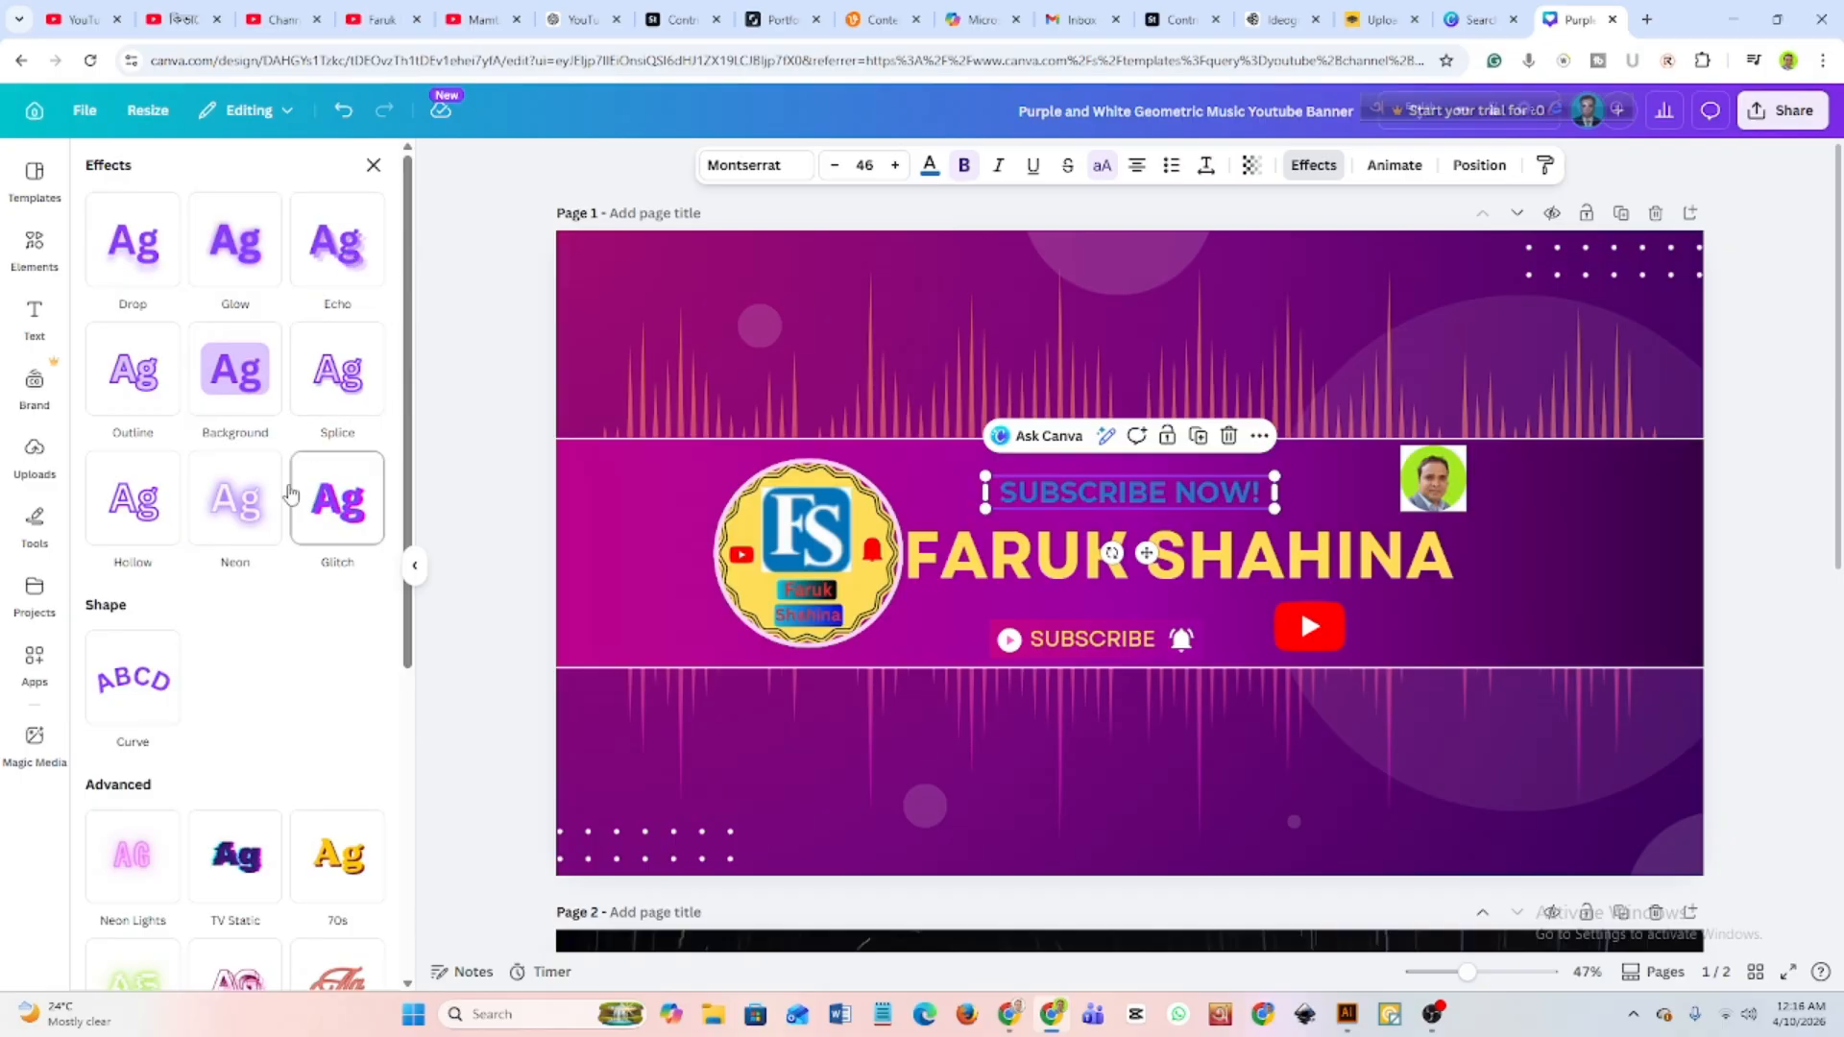
{"action": "scroll", "coordinate": [228, 682], "scroll_direction": "down", "scroll_amount": 3}
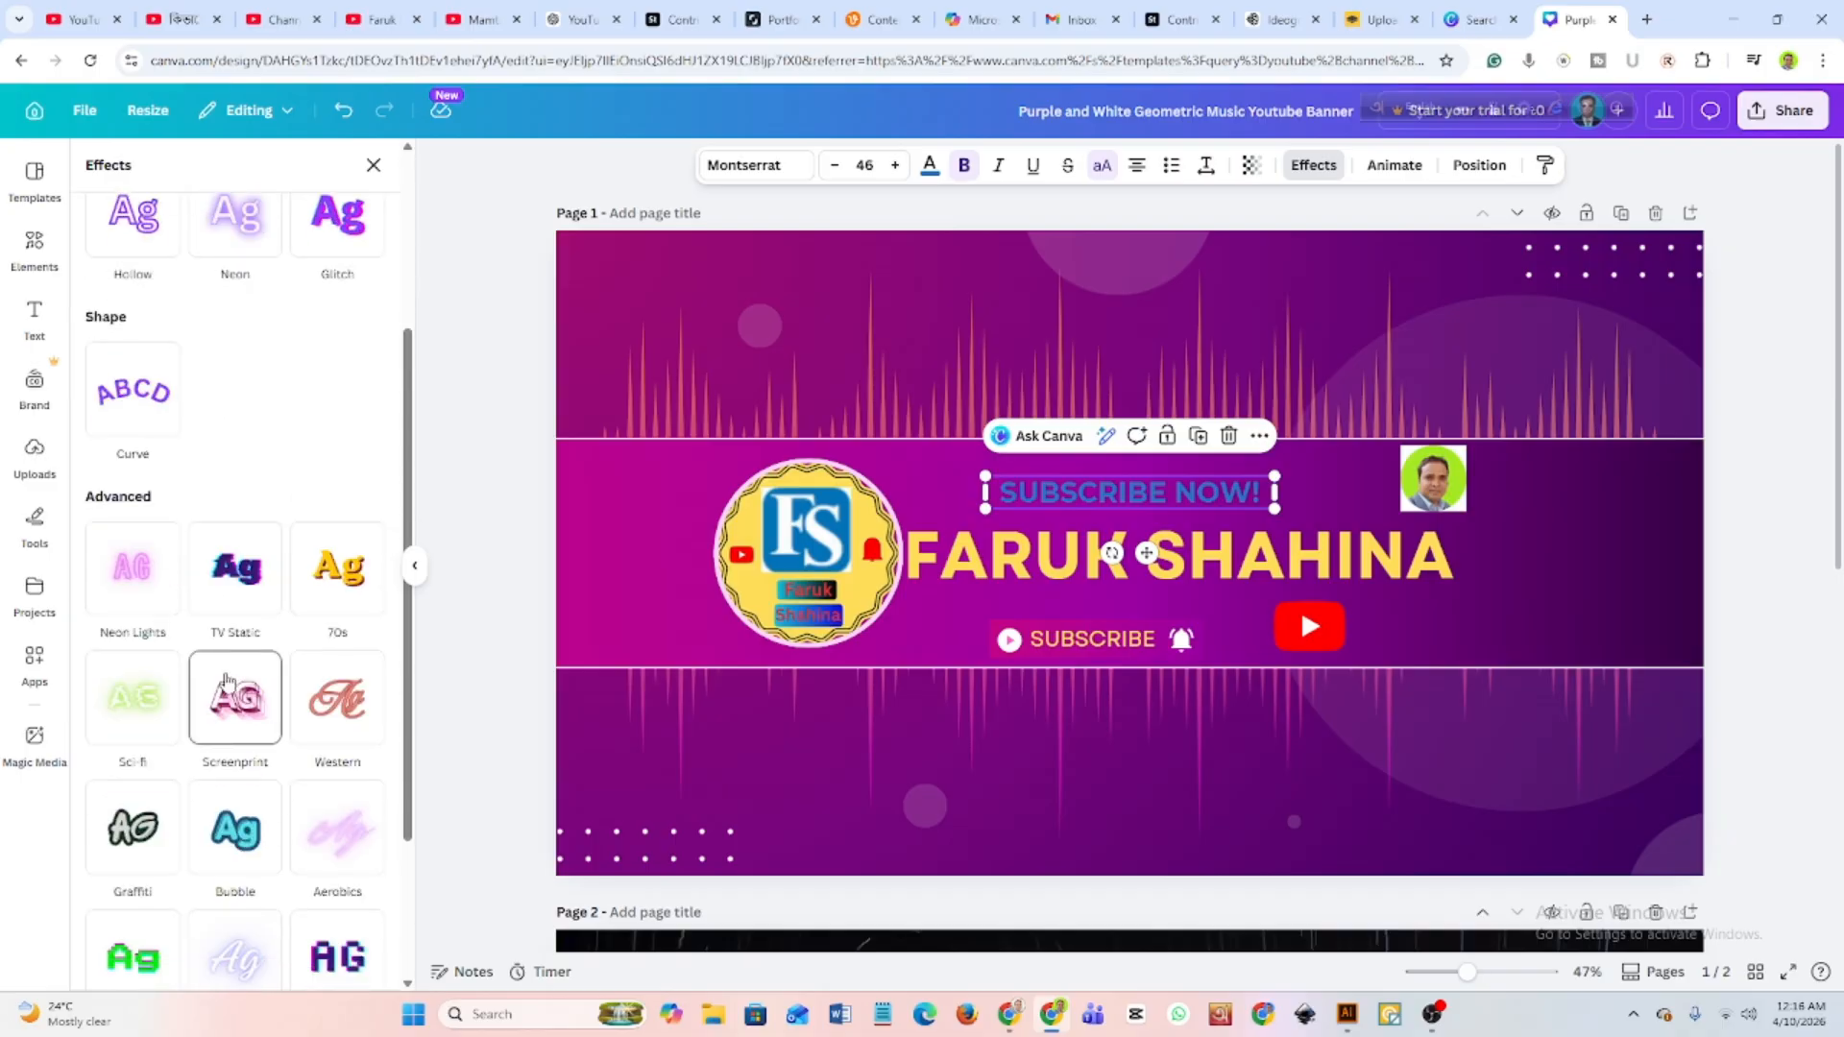
{"action": "scroll", "coordinate": [228, 681], "scroll_direction": "down", "scroll_amount": 2}
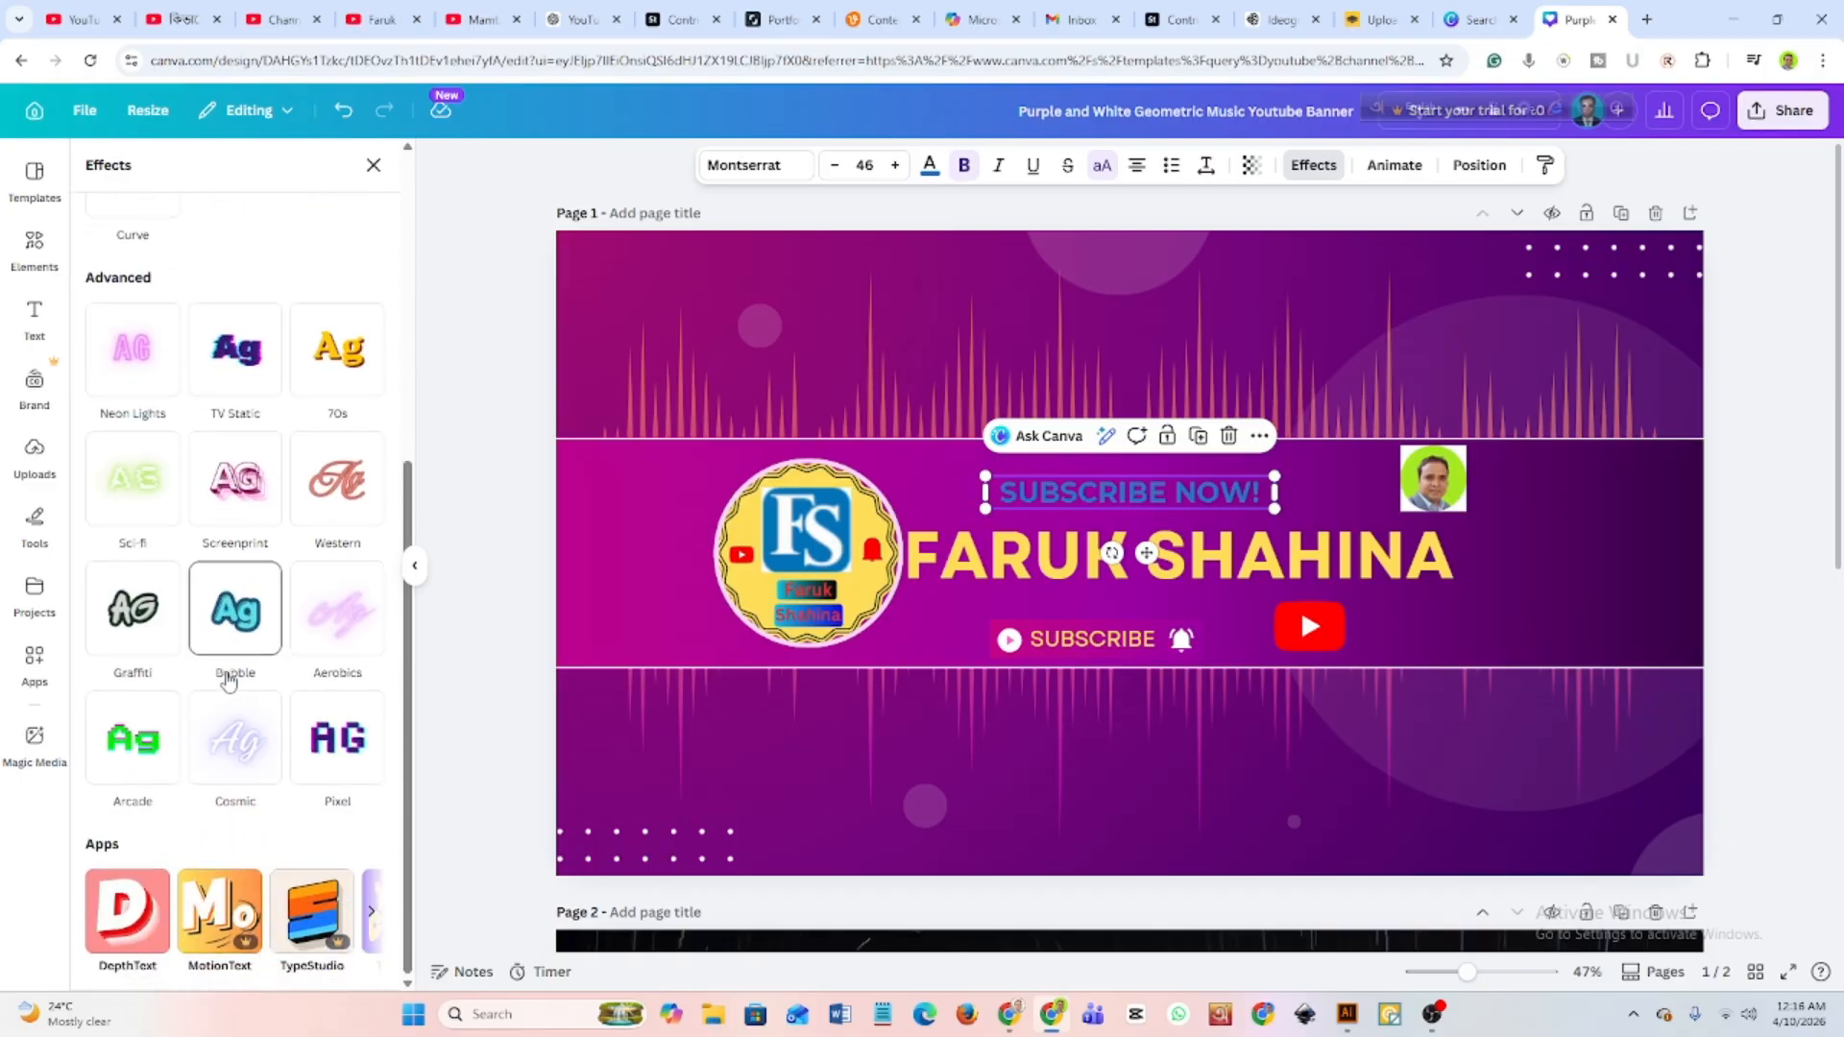
{"action": "scroll", "coordinate": [228, 771], "scroll_direction": "up", "scroll_amount": 5}
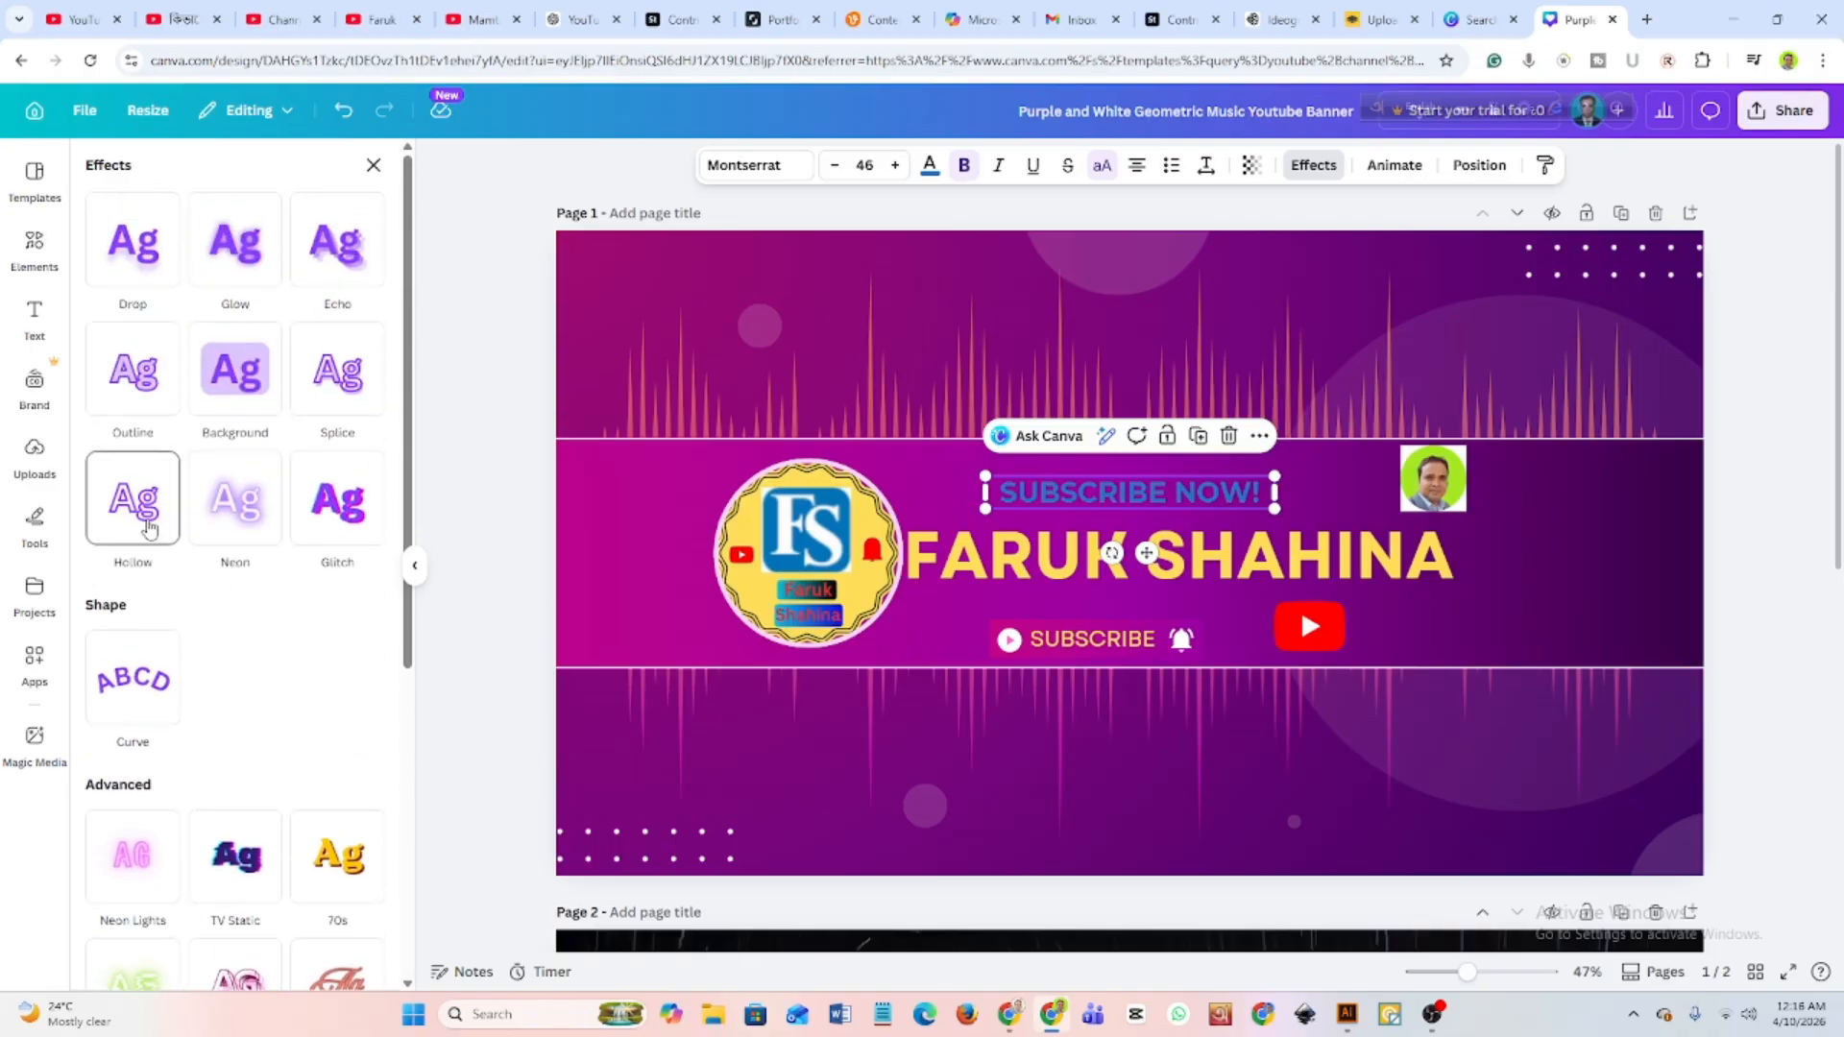
{"action": "left_click", "coordinate": [152, 513]}
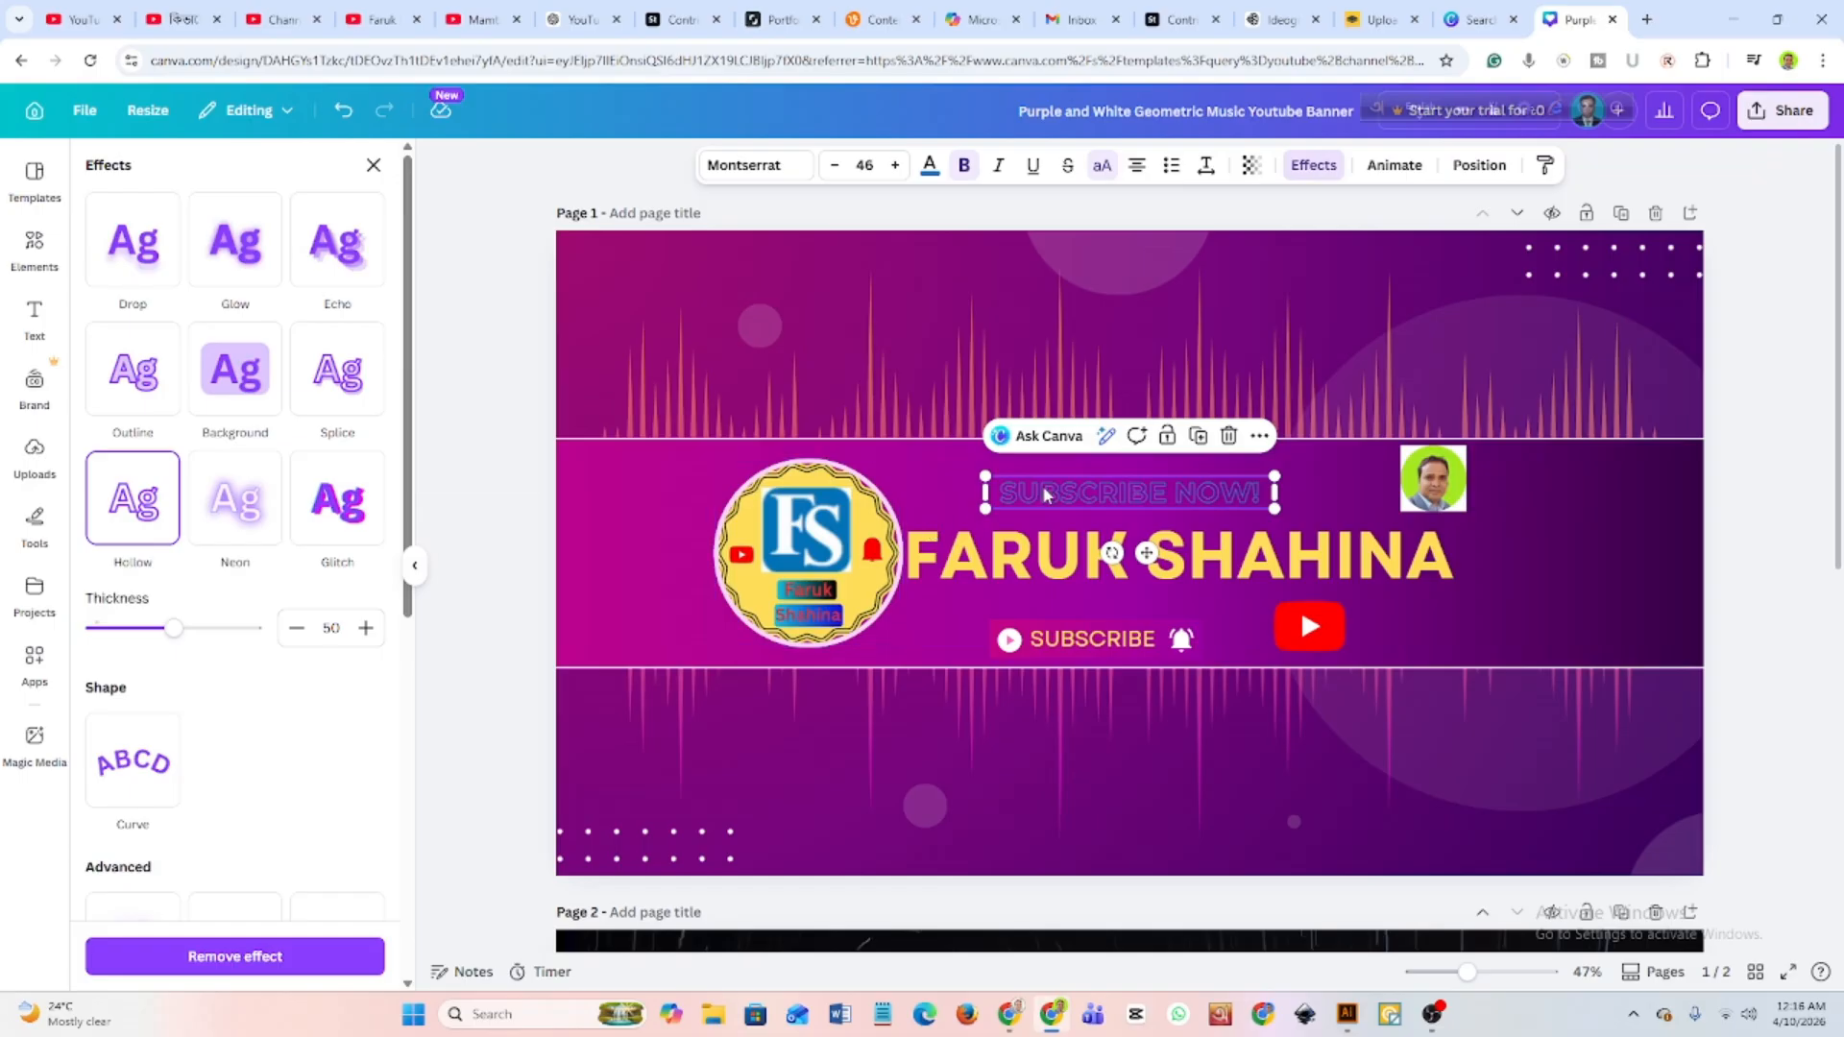
{"action": "left_click", "coordinate": [139, 382]}
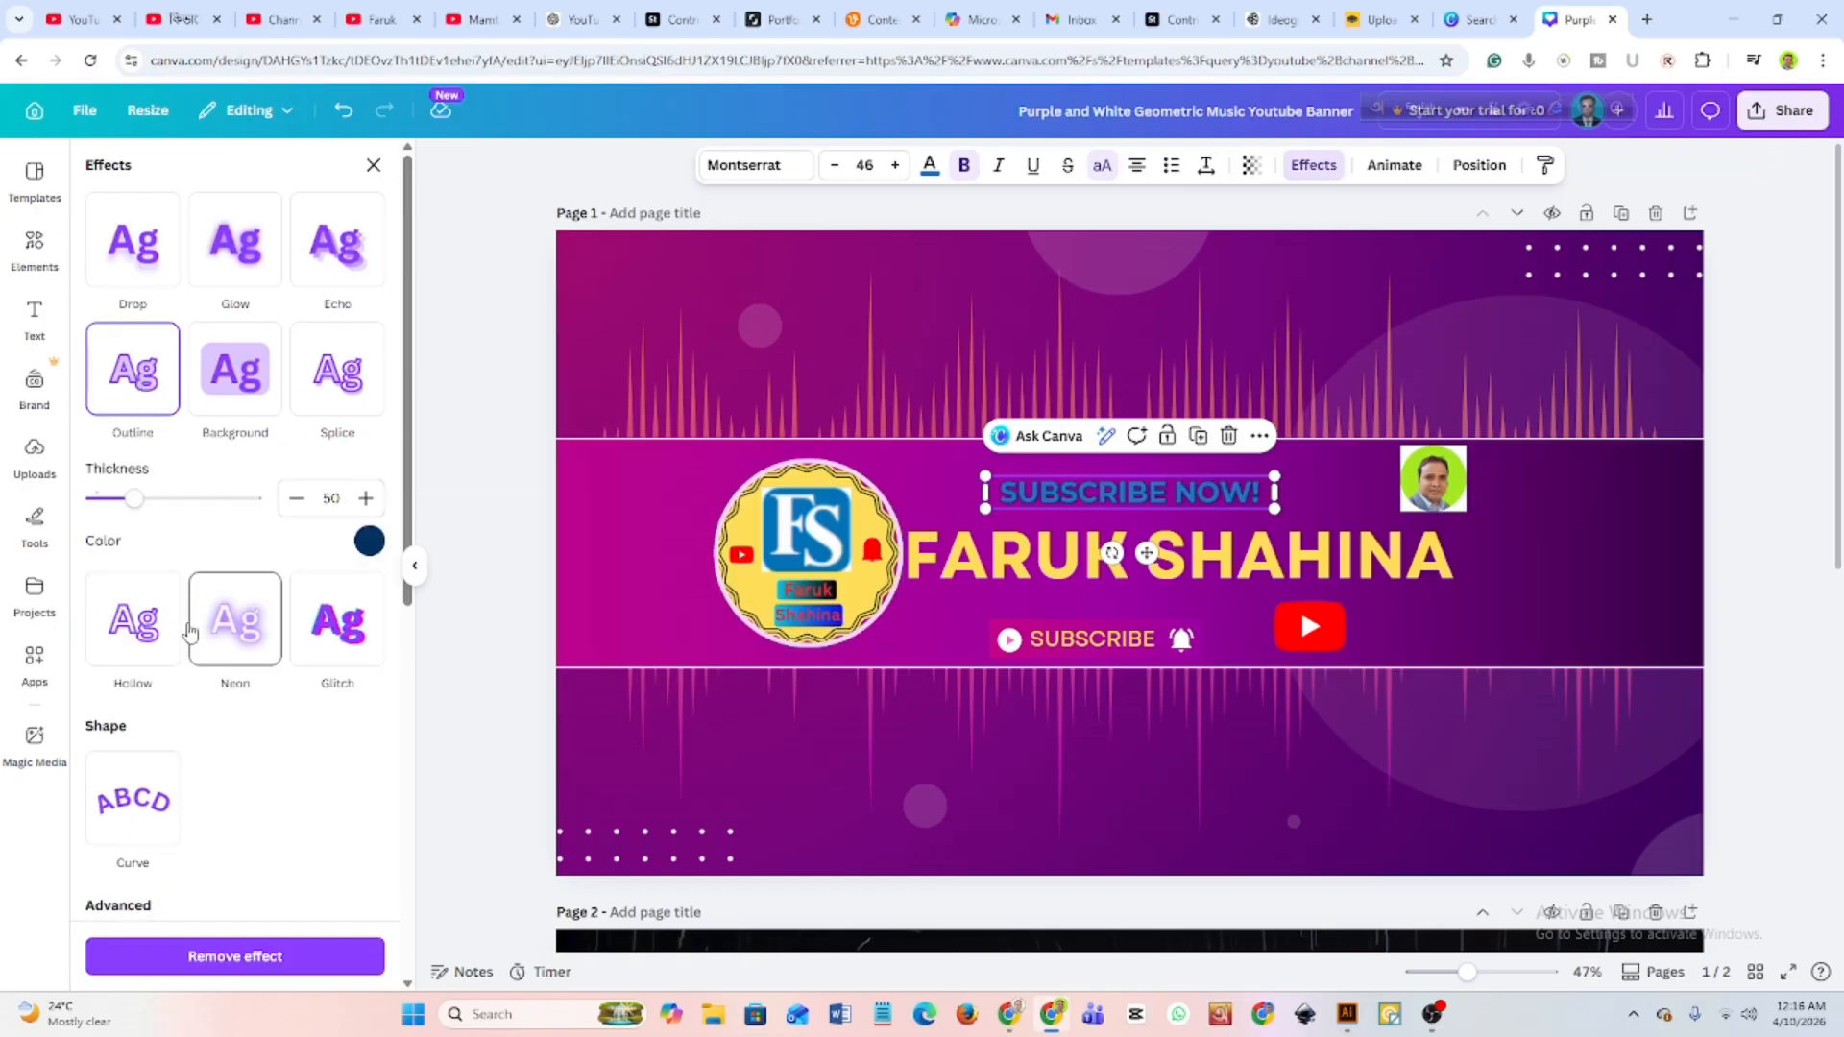
{"action": "left_click_drag", "start_coordinate": [133, 498], "coordinate": [206, 519]}
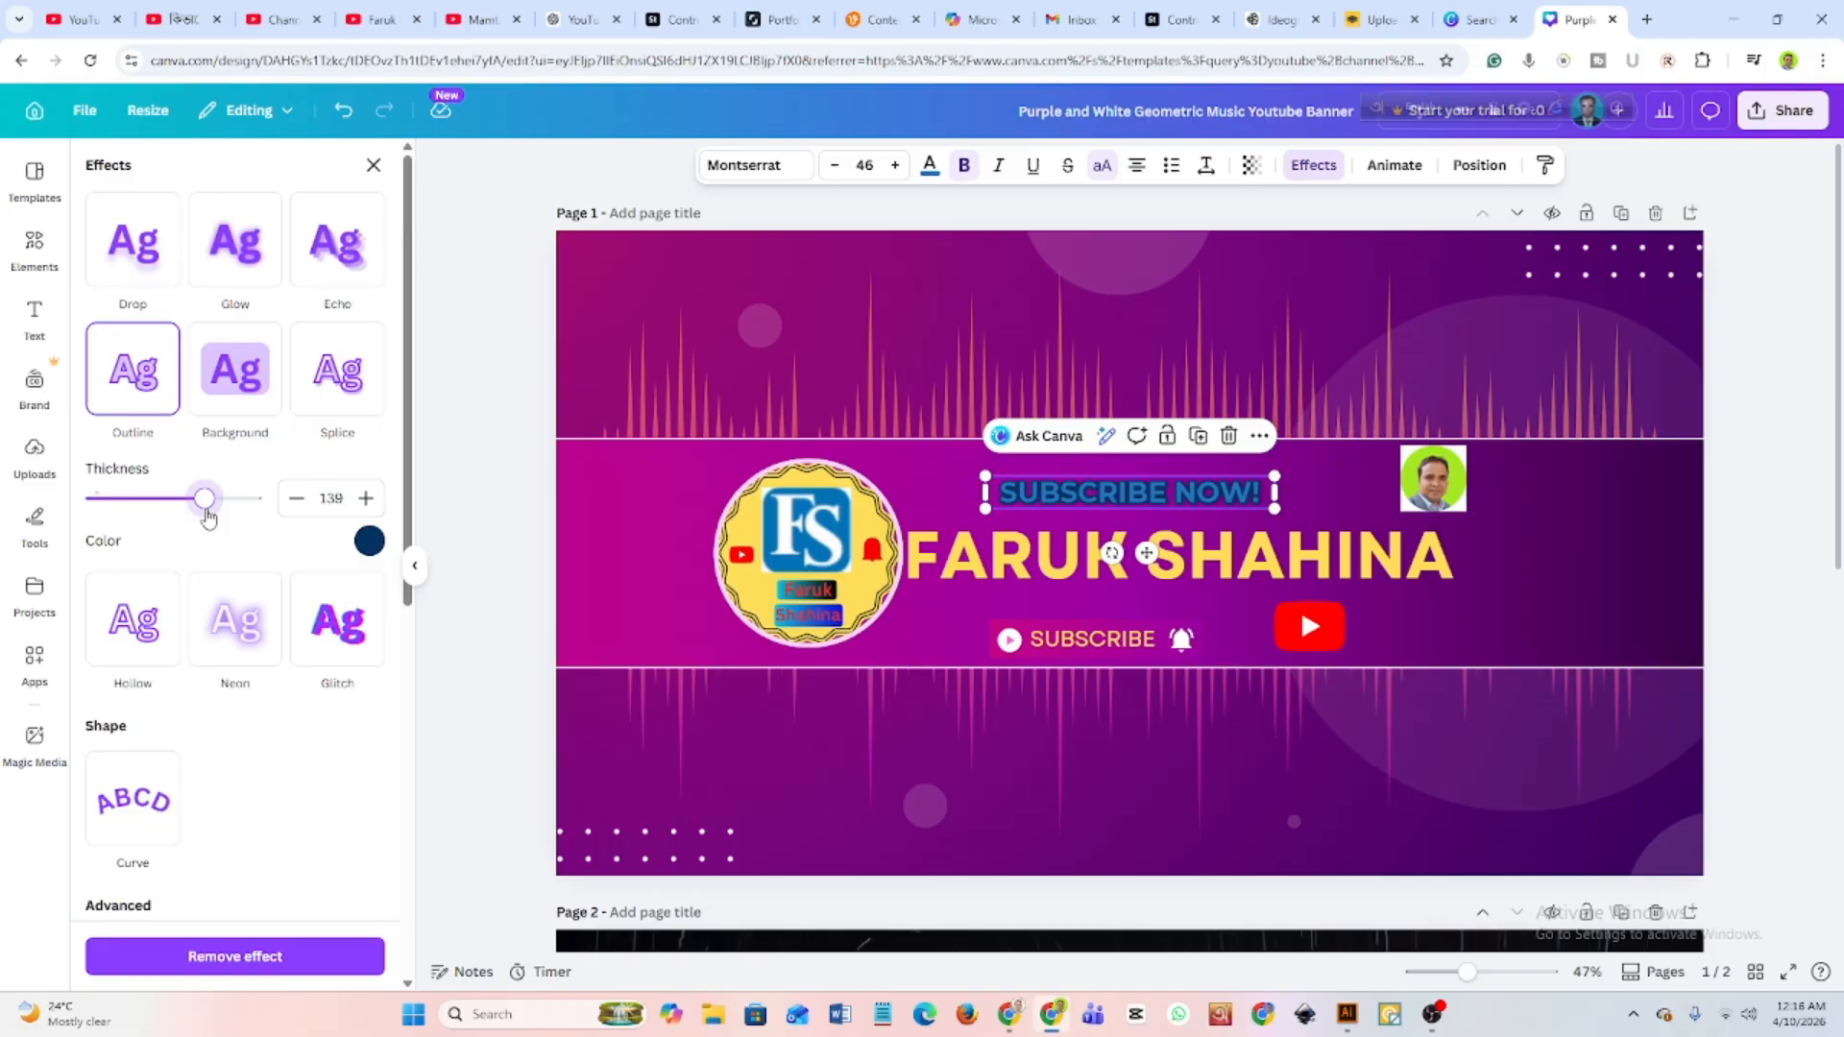
{"action": "left_click", "coordinate": [932, 477]}
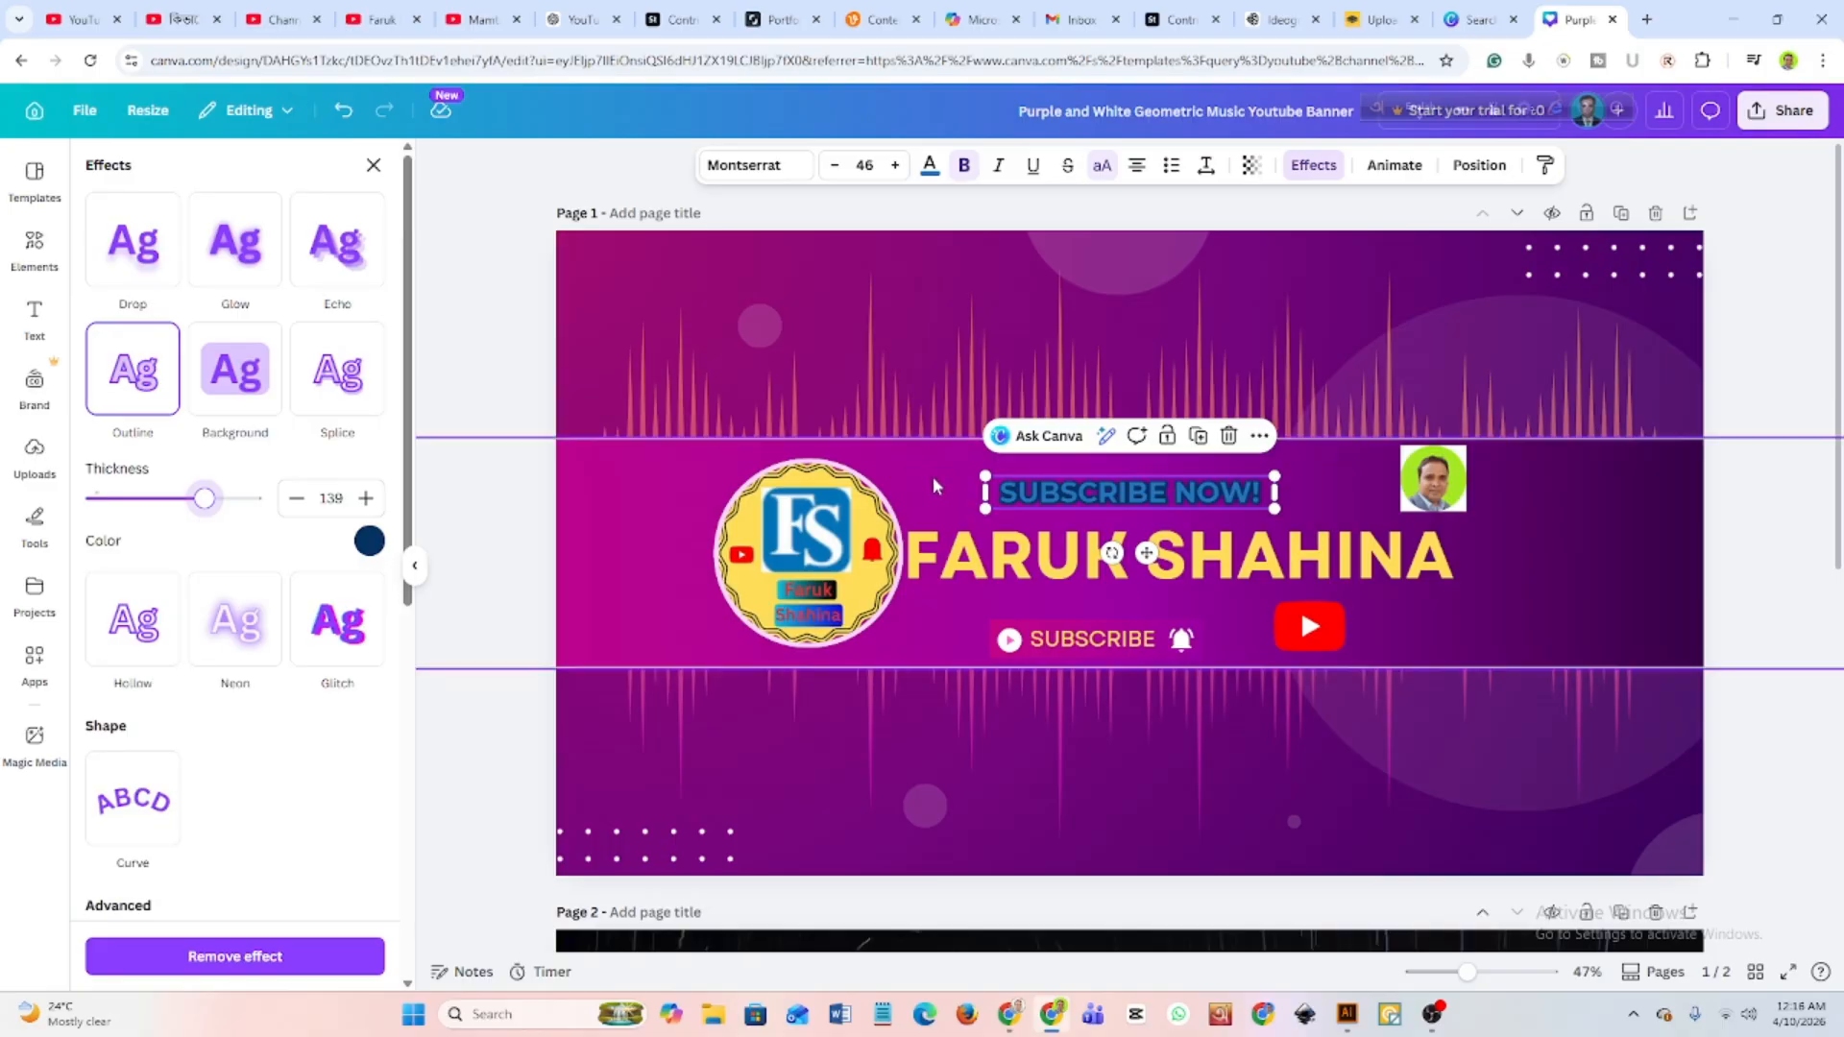
Recolour the whole "SUBSCRIBE NOW!" text with the vivid red #fe0000 from the YouTube icon's photo colours.
{"action": "left_click", "coordinate": [1046, 500]}
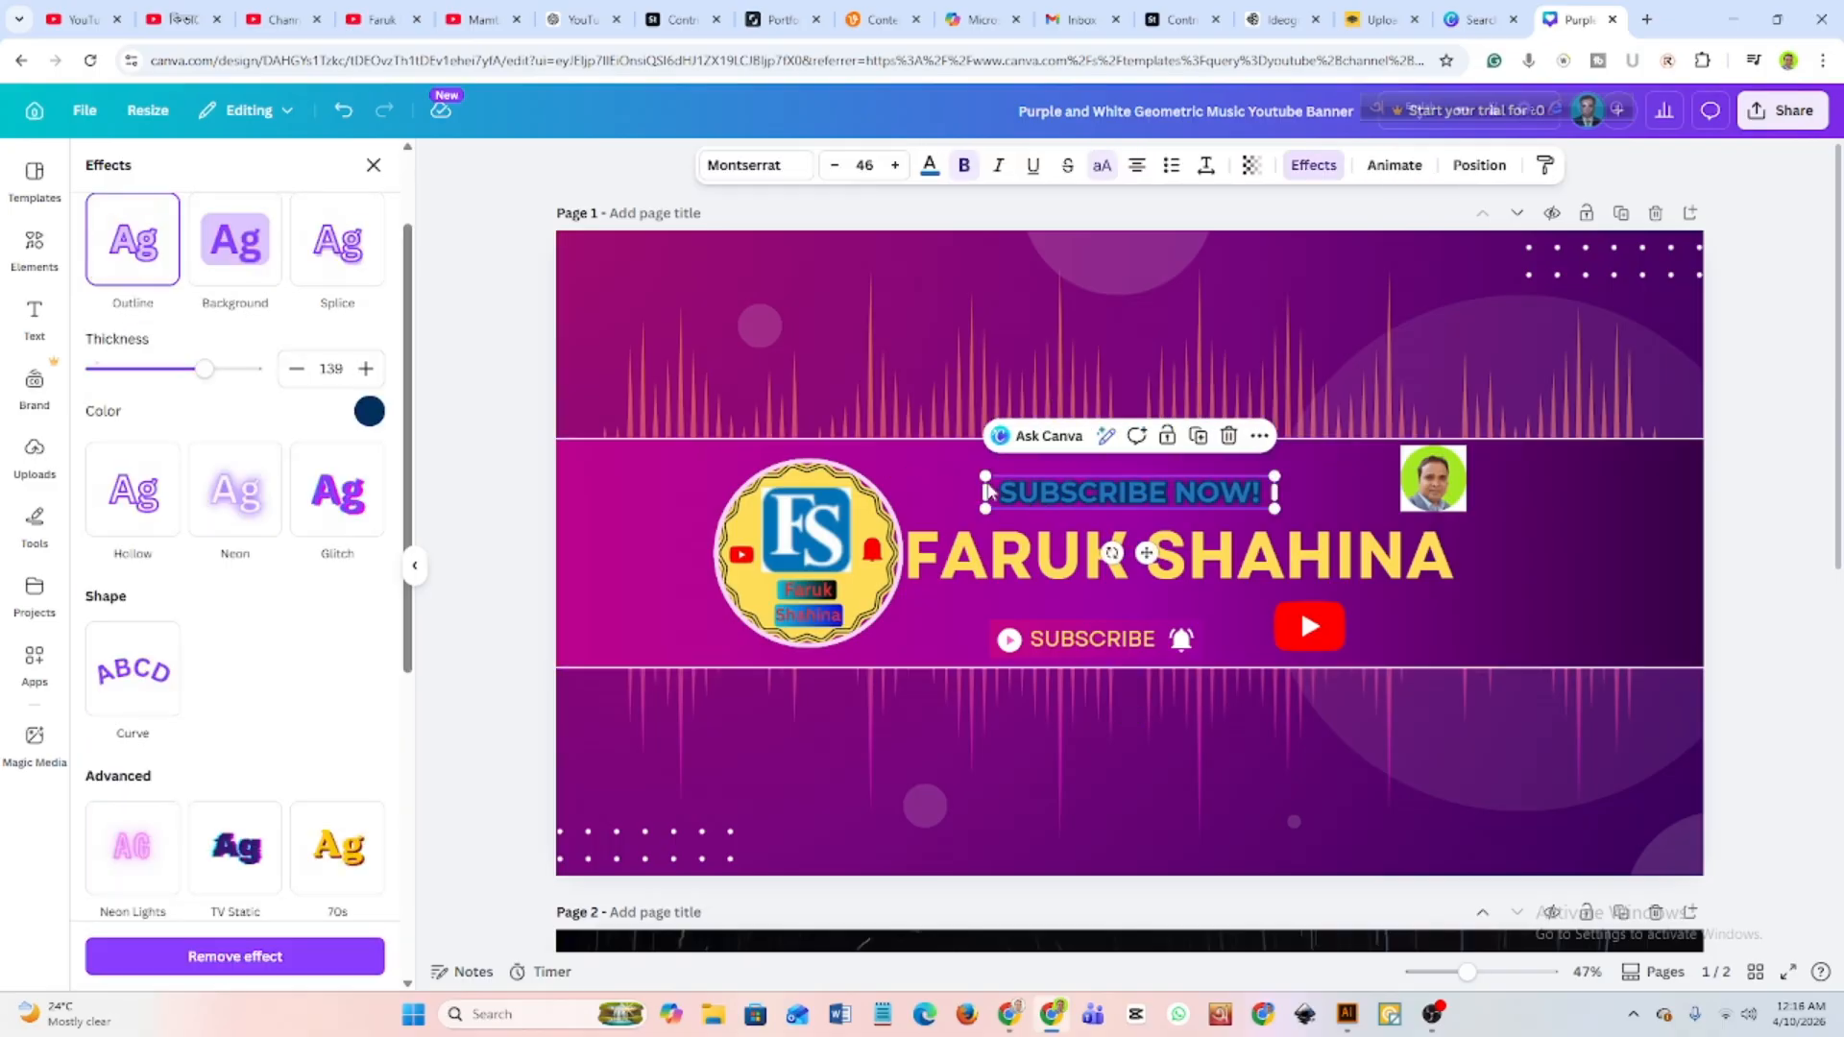
{"action": "double_click", "coordinate": [991, 490]}
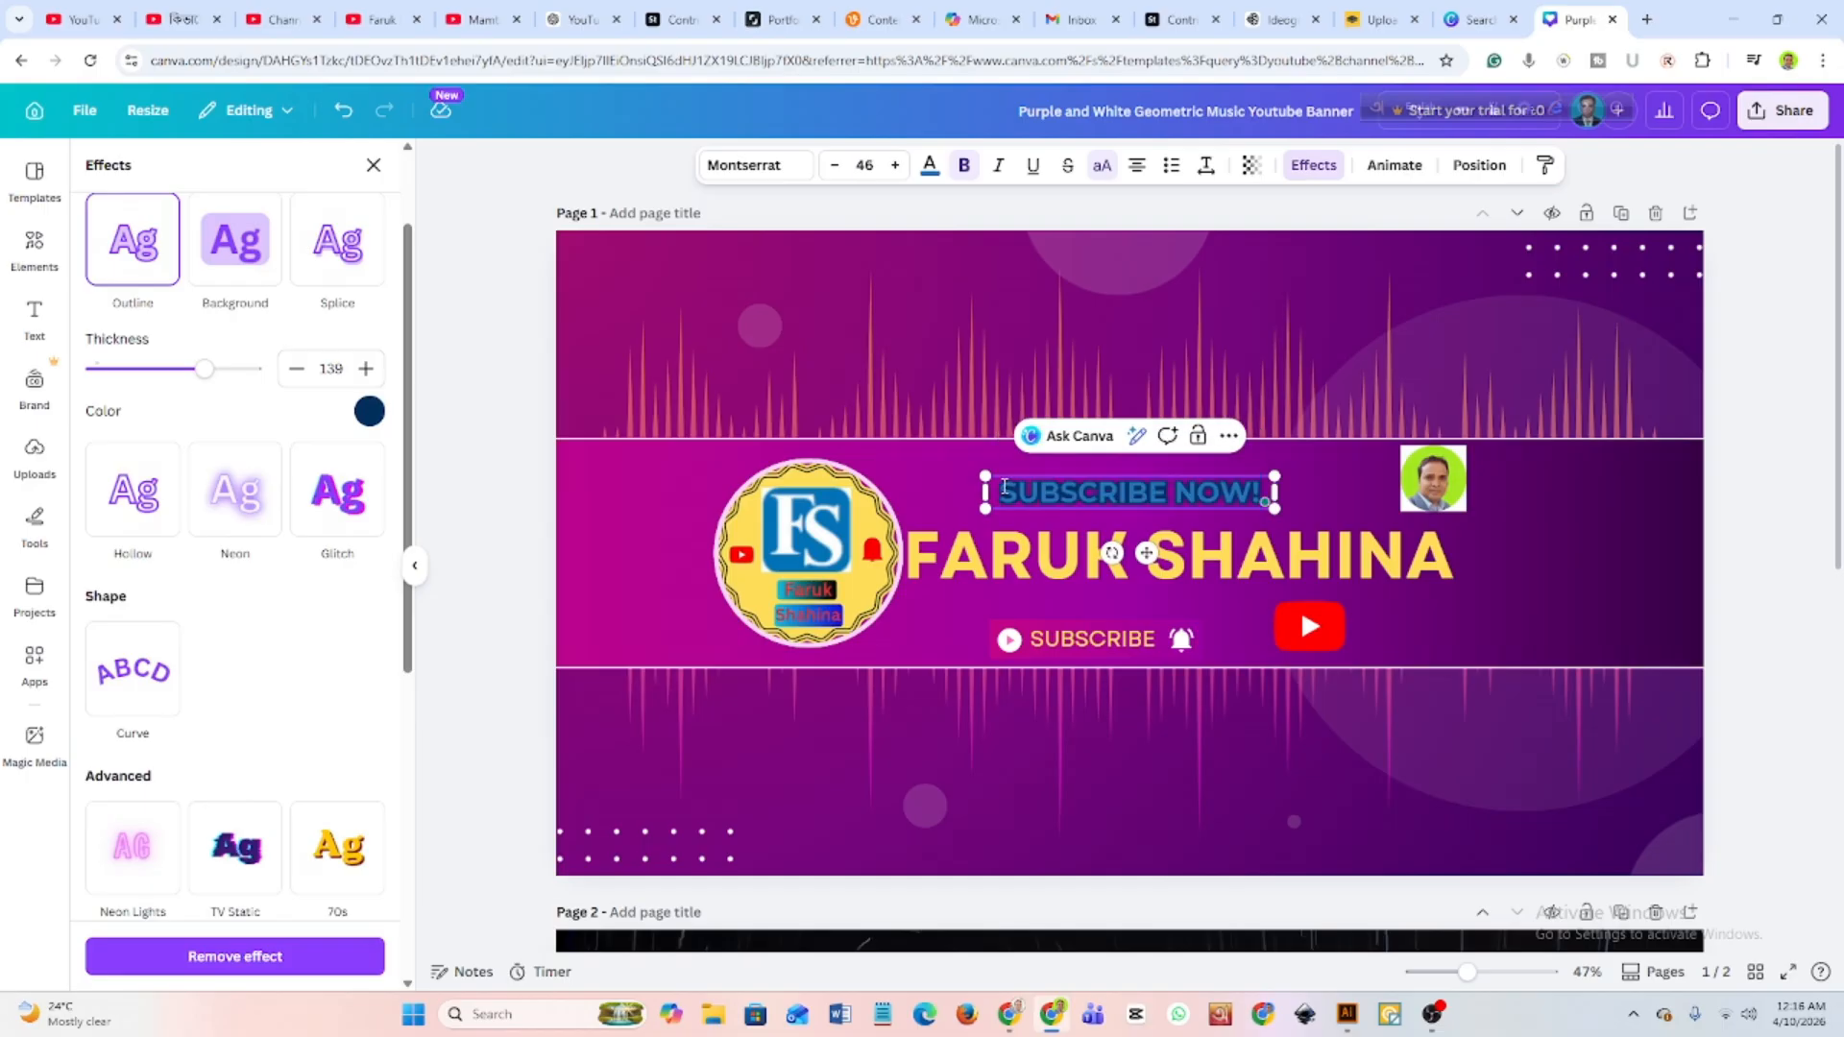
{"action": "left_click_drag", "start_coordinate": [1005, 487], "coordinate": [1261, 490]}
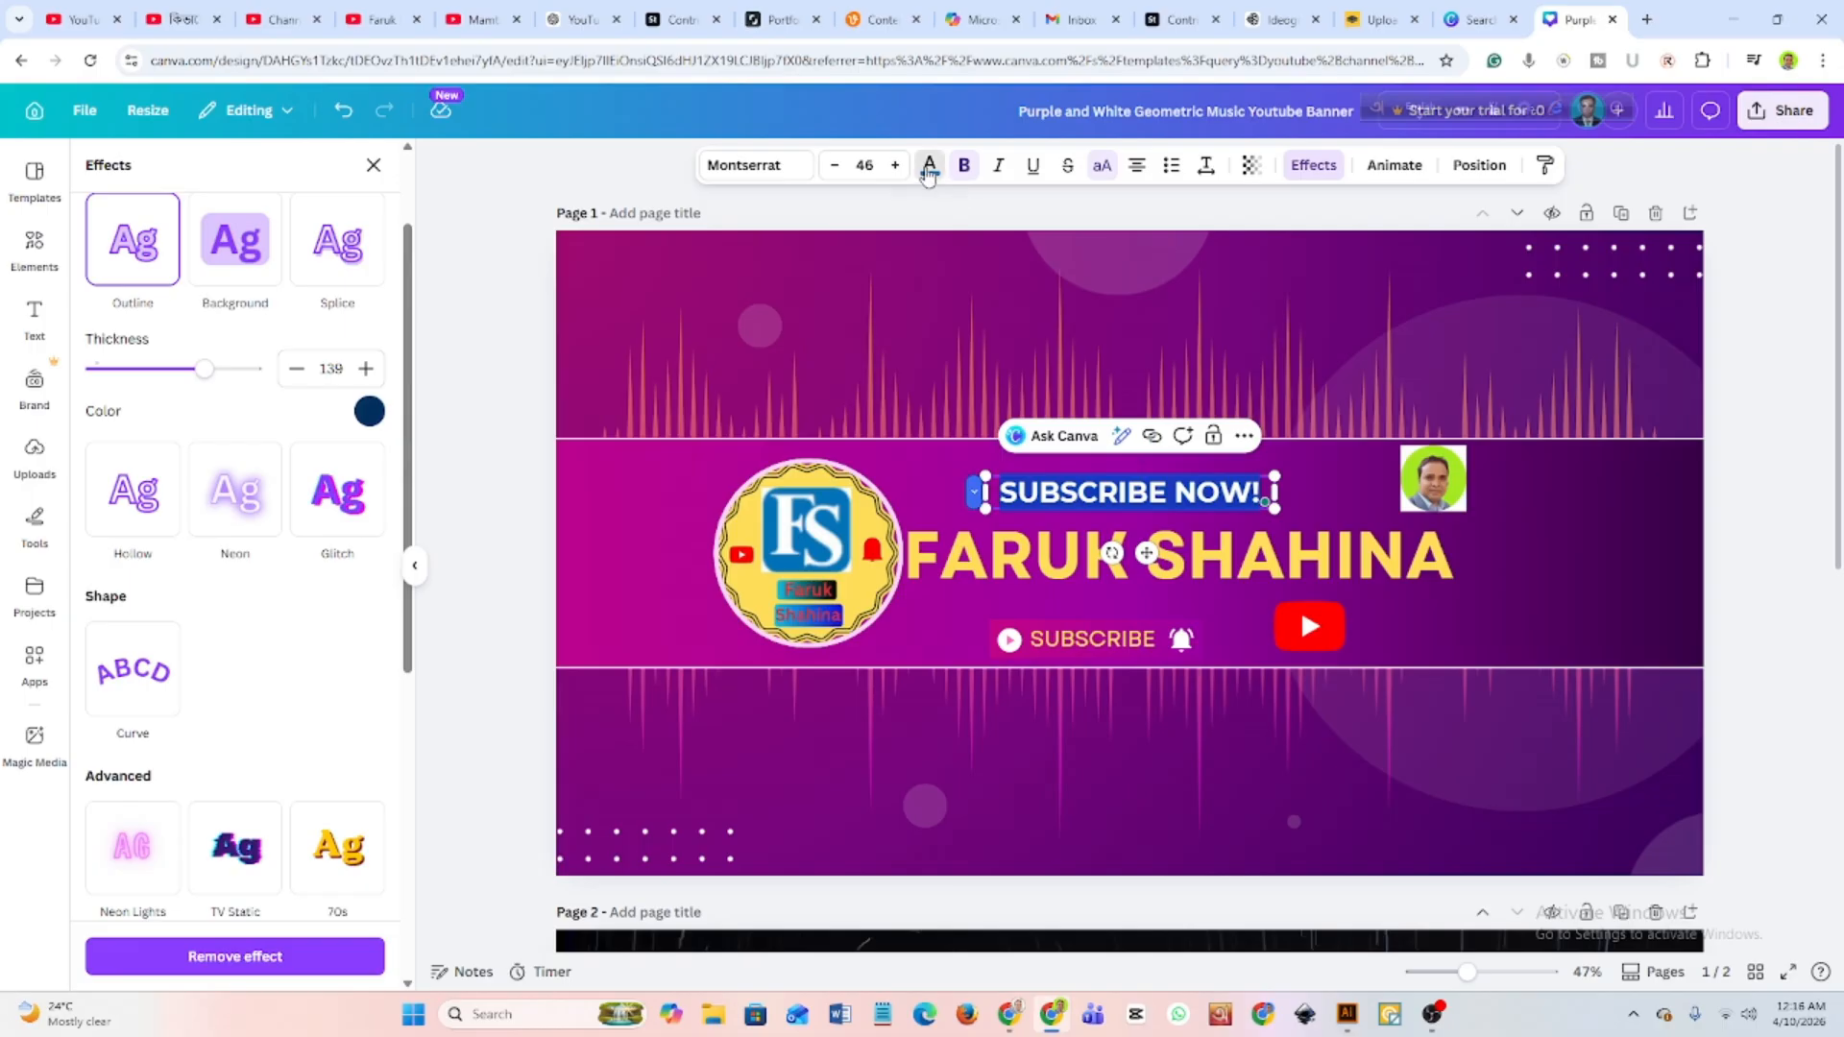
{"action": "left_click", "coordinate": [928, 169]}
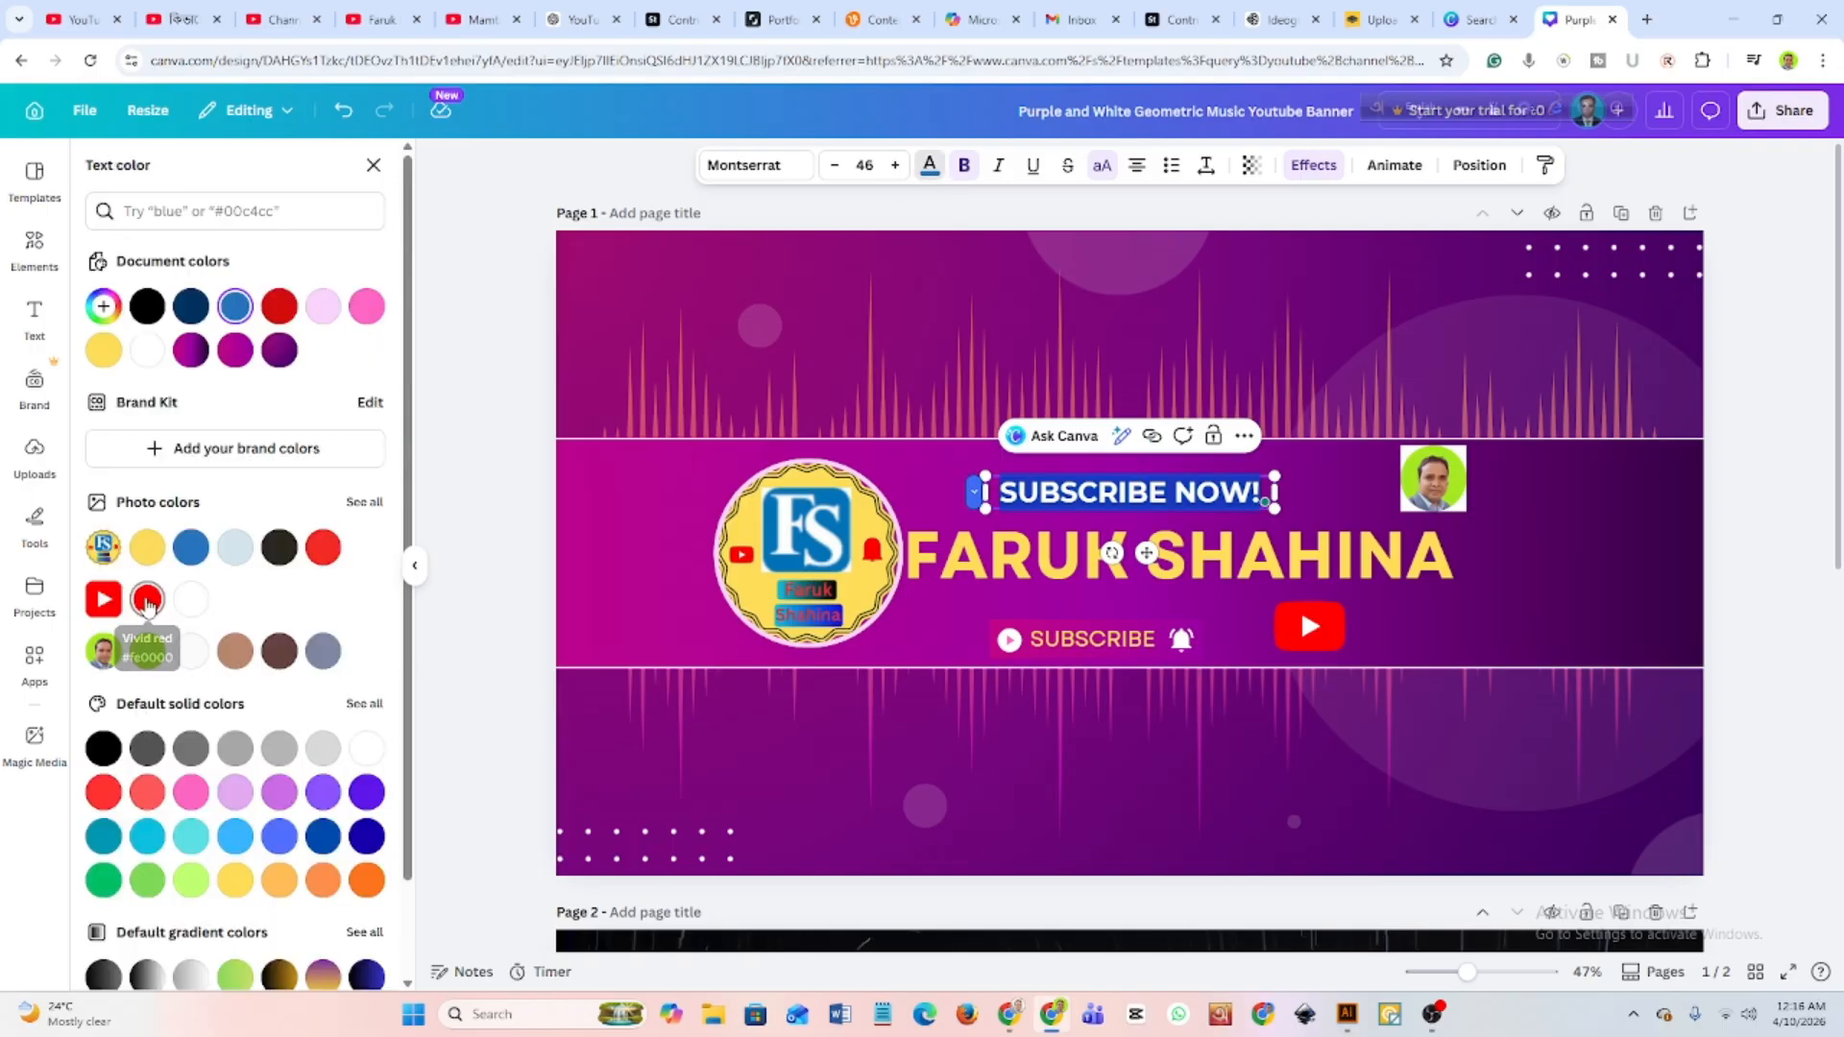
{"action": "left_click", "coordinate": [147, 599]}
{"action": "left_click", "coordinate": [937, 485]}
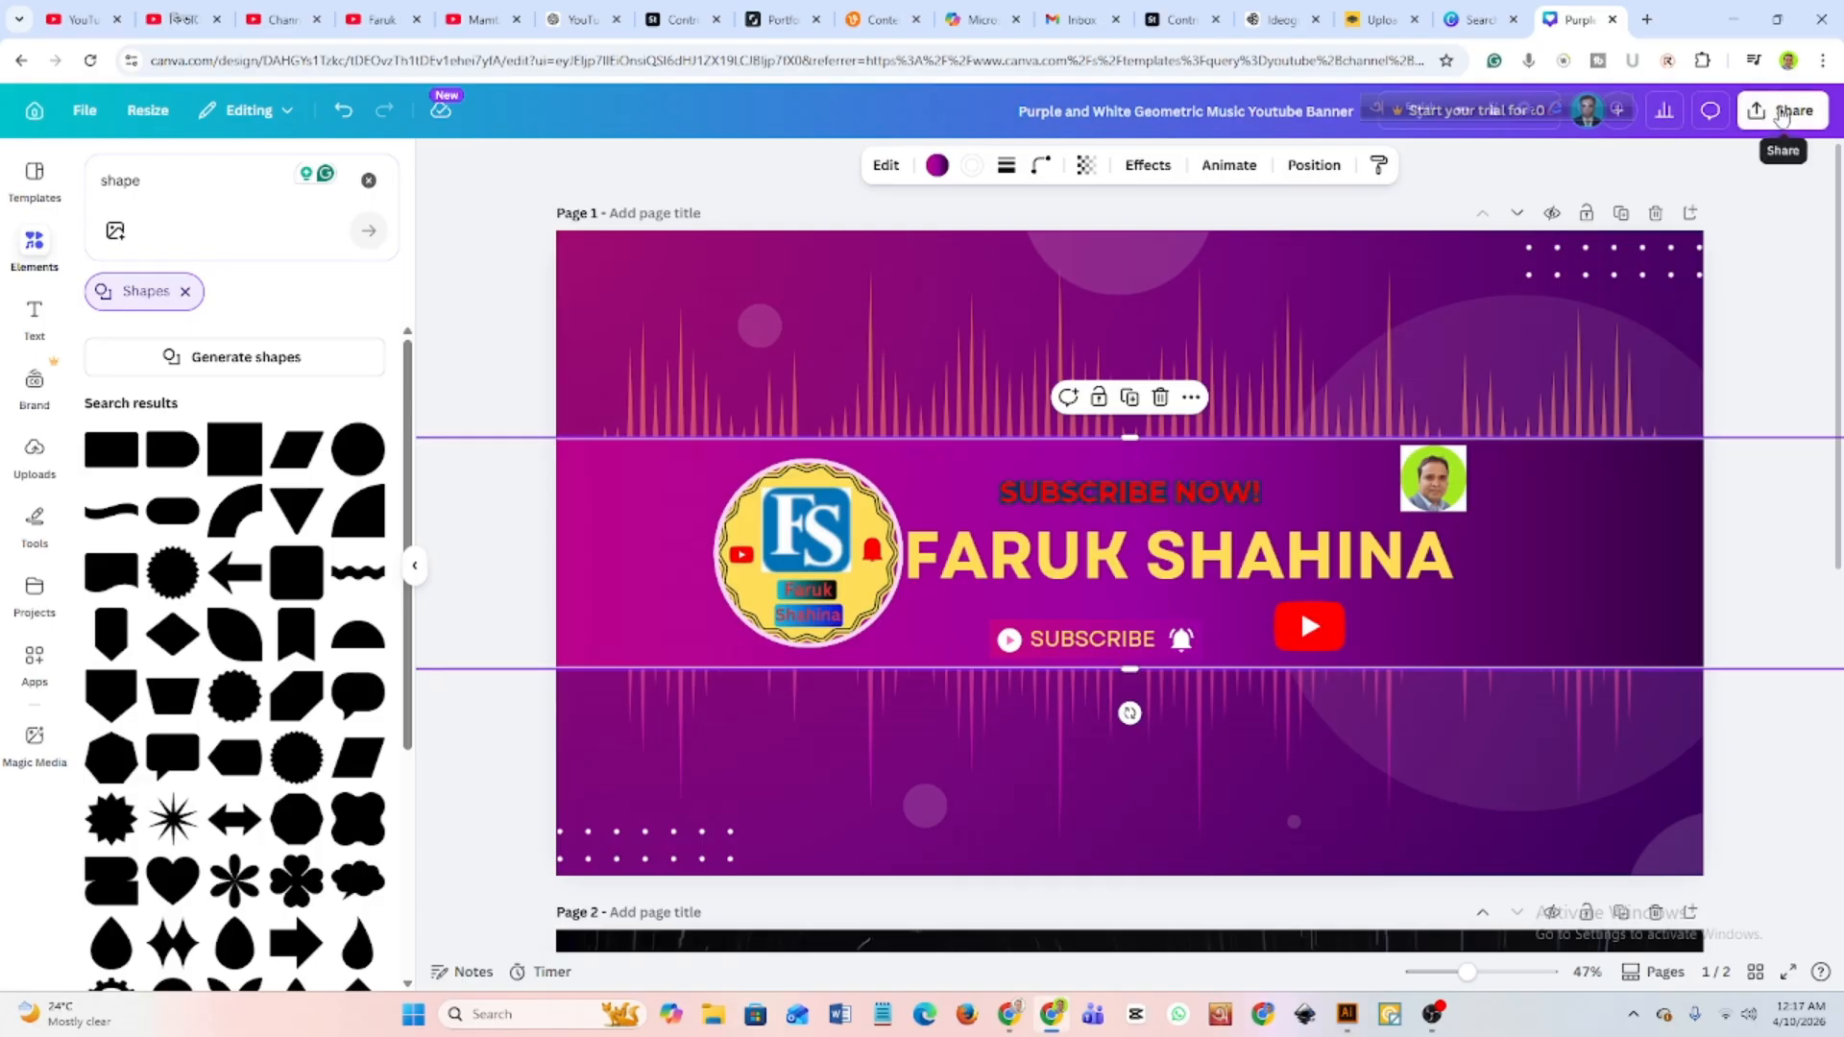
{"action": "left_click", "coordinate": [1744, 330]}
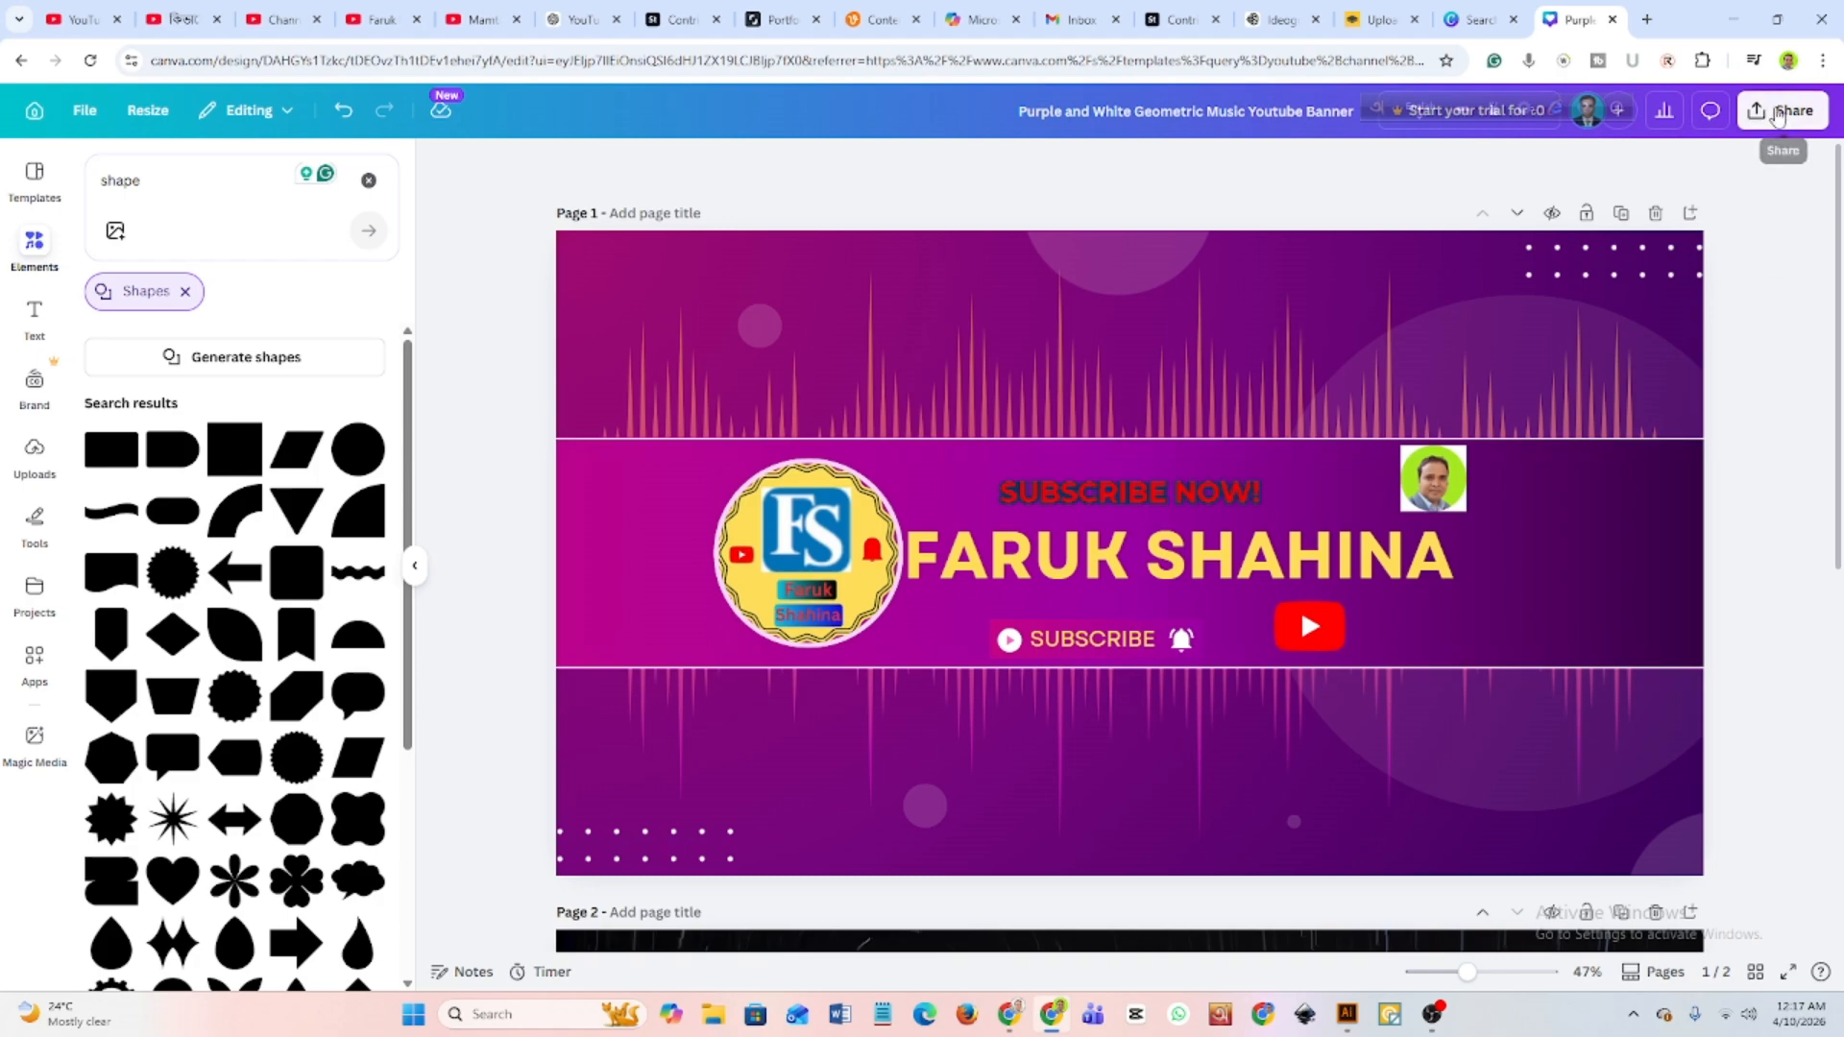
Limit the design's PNG download to Page 1 only.
{"action": "left_click", "coordinate": [1762, 113]}
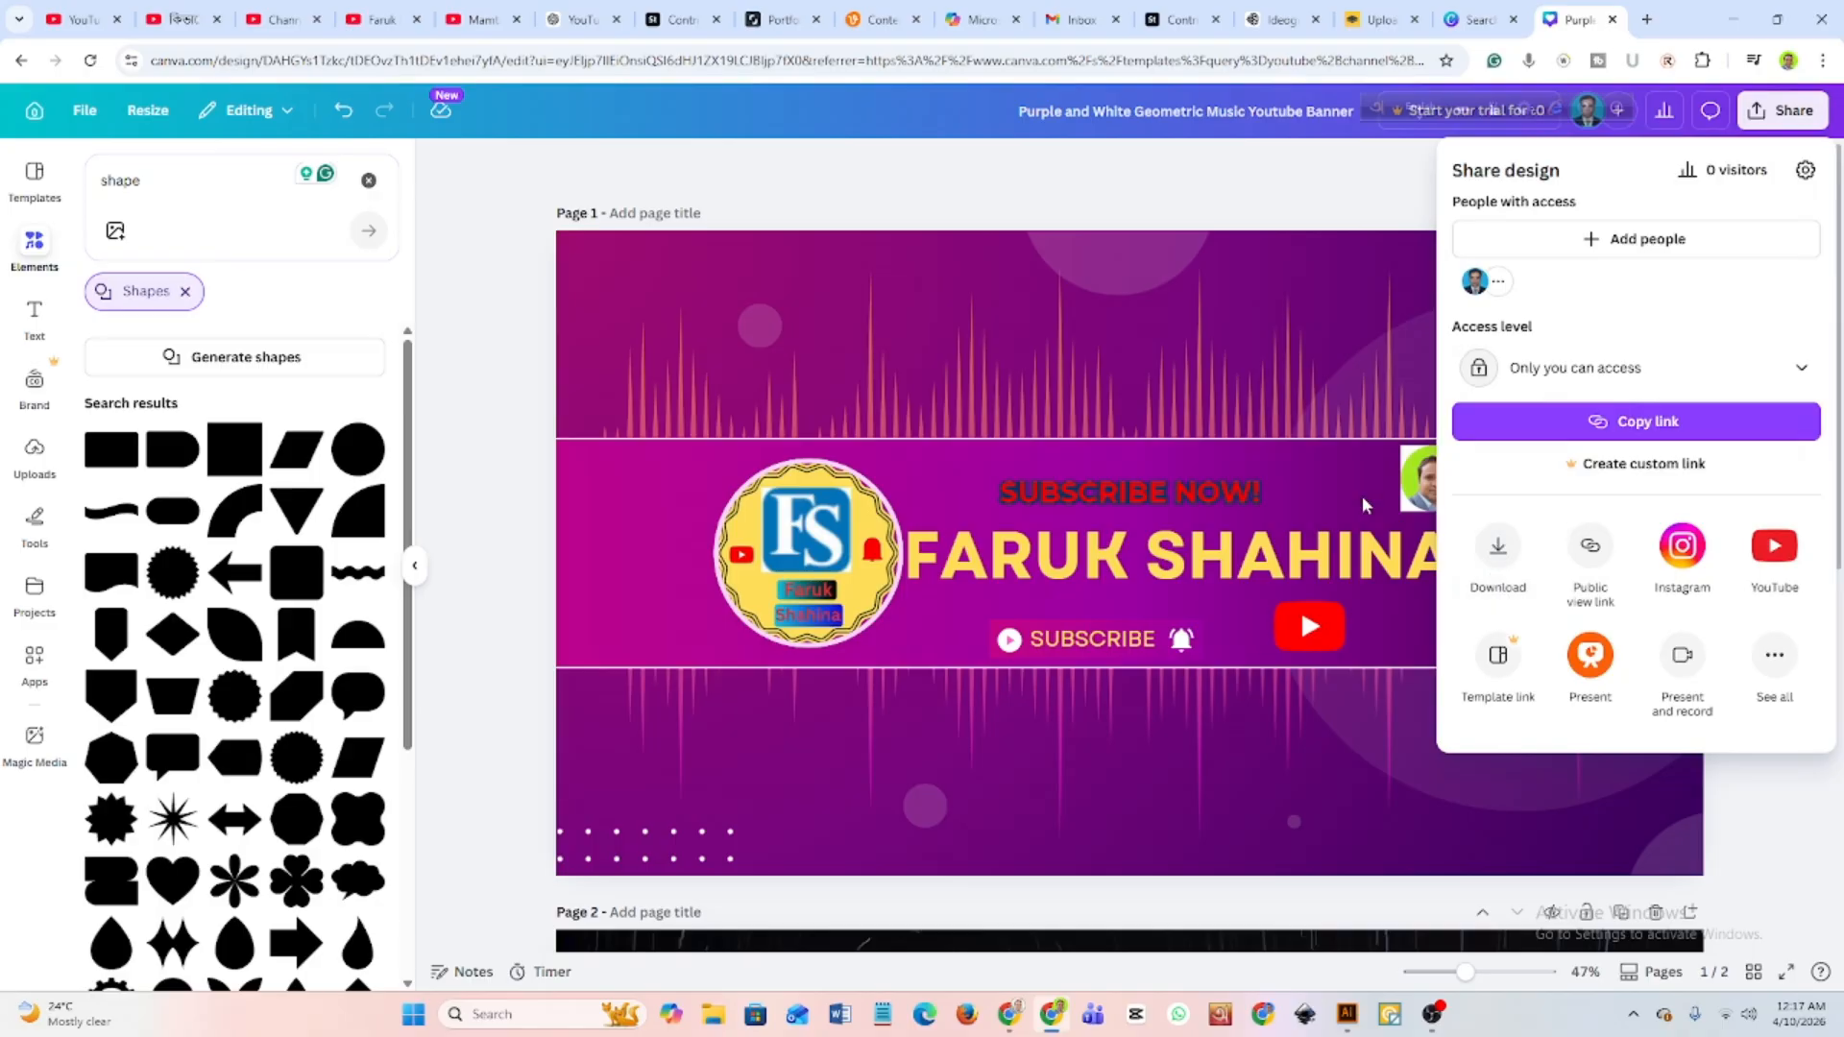
{"action": "left_click", "coordinate": [1496, 552]}
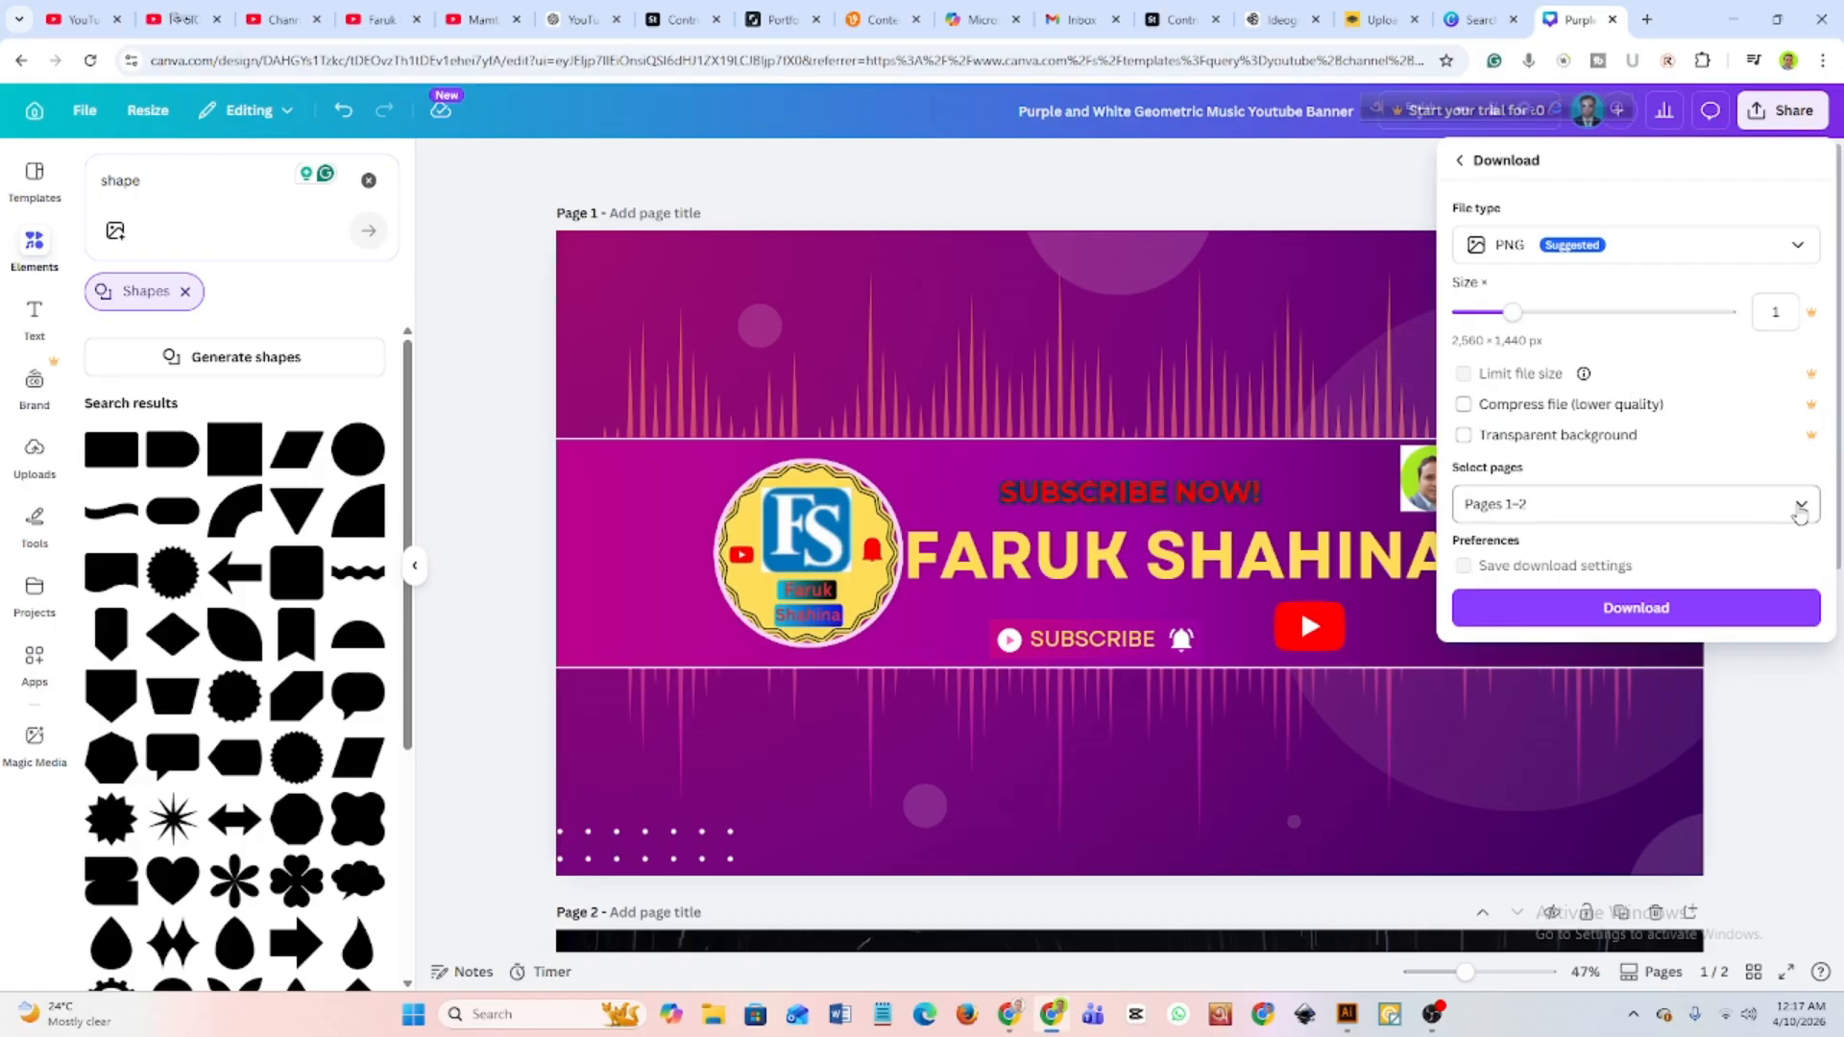
{"action": "left_click", "coordinate": [1799, 509]}
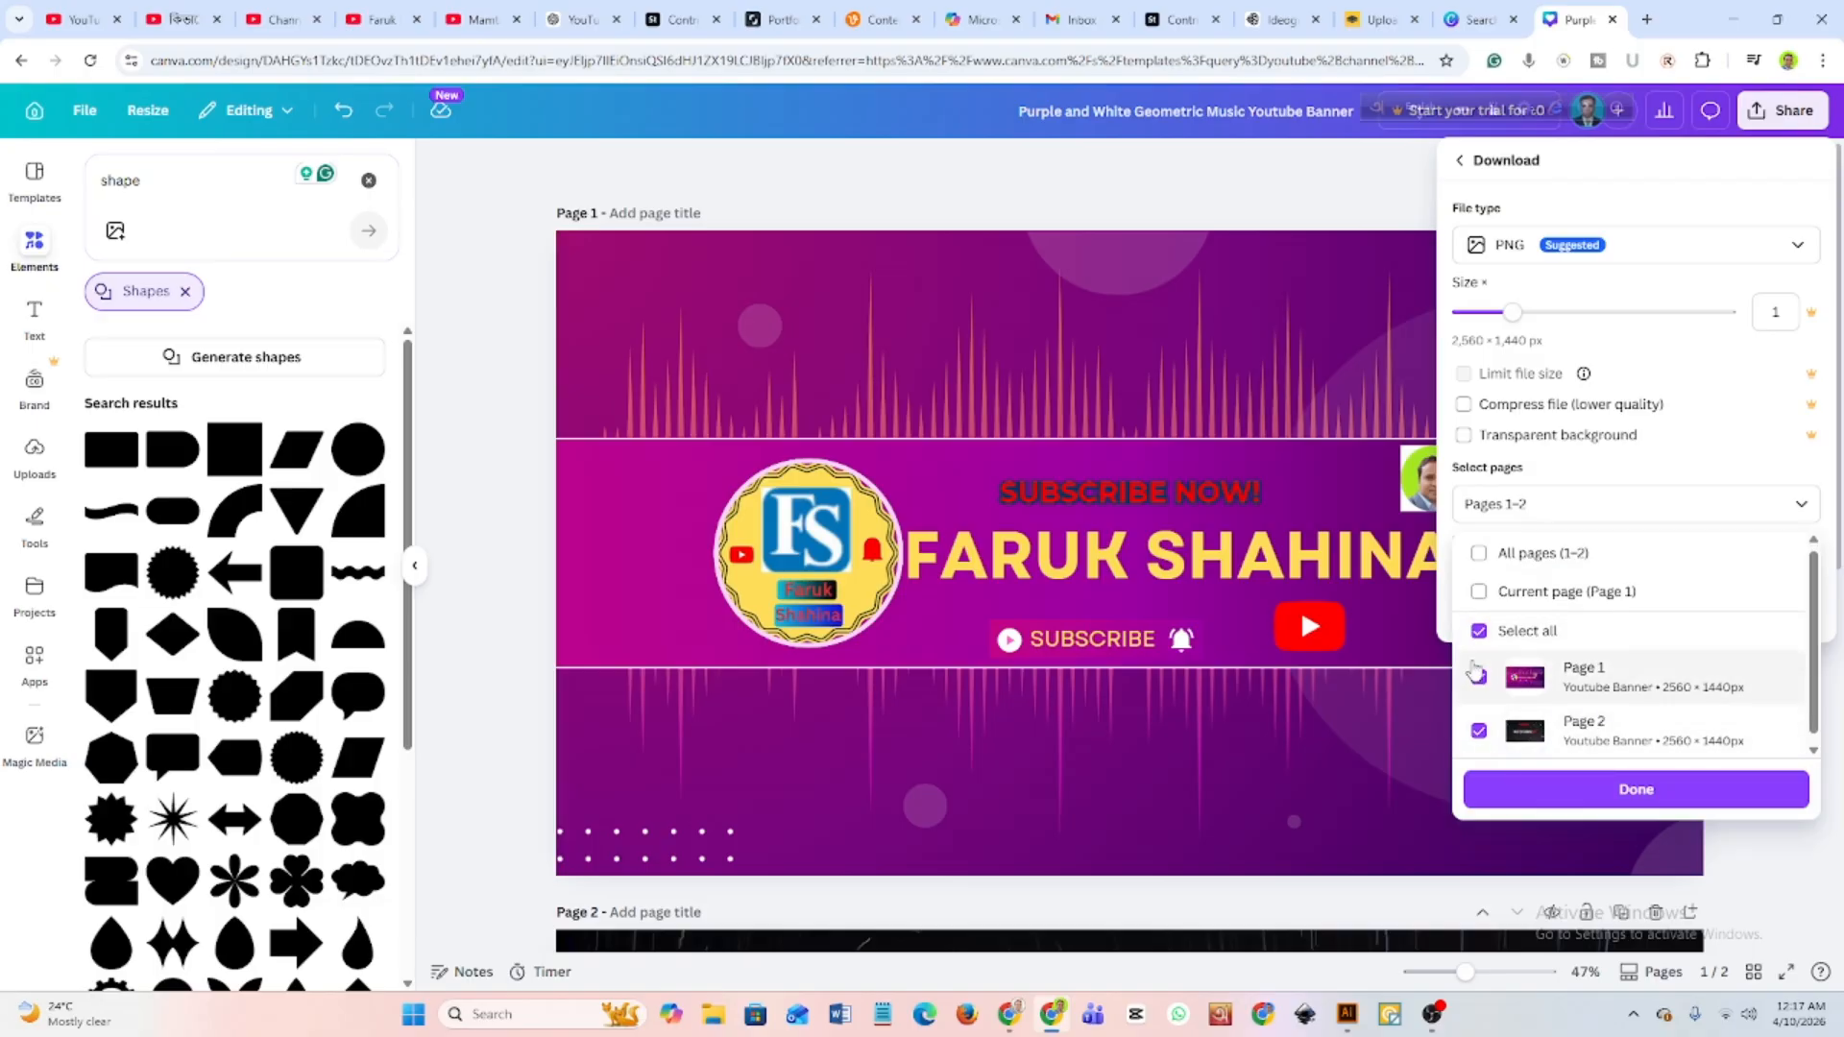
{"action": "left_click", "coordinate": [1479, 678]}
{"action": "left_click", "coordinate": [1479, 732]}
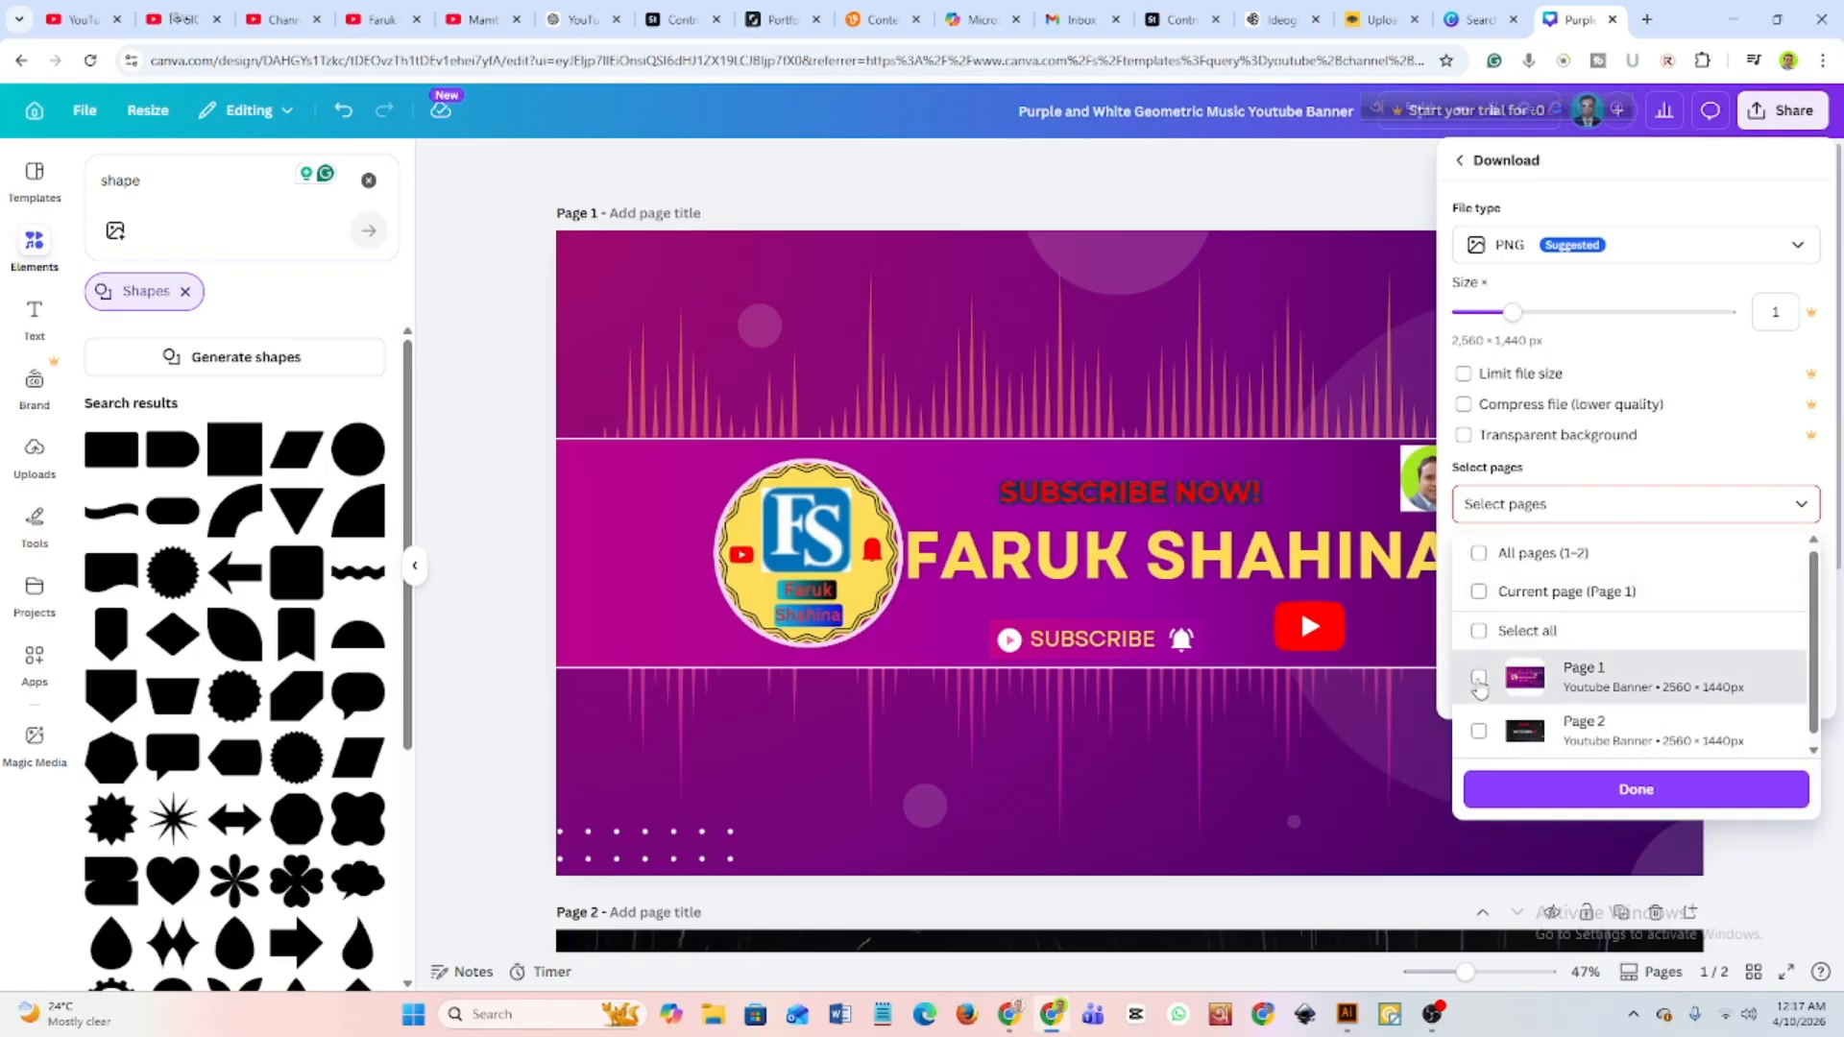
{"action": "left_click", "coordinate": [1479, 678]}
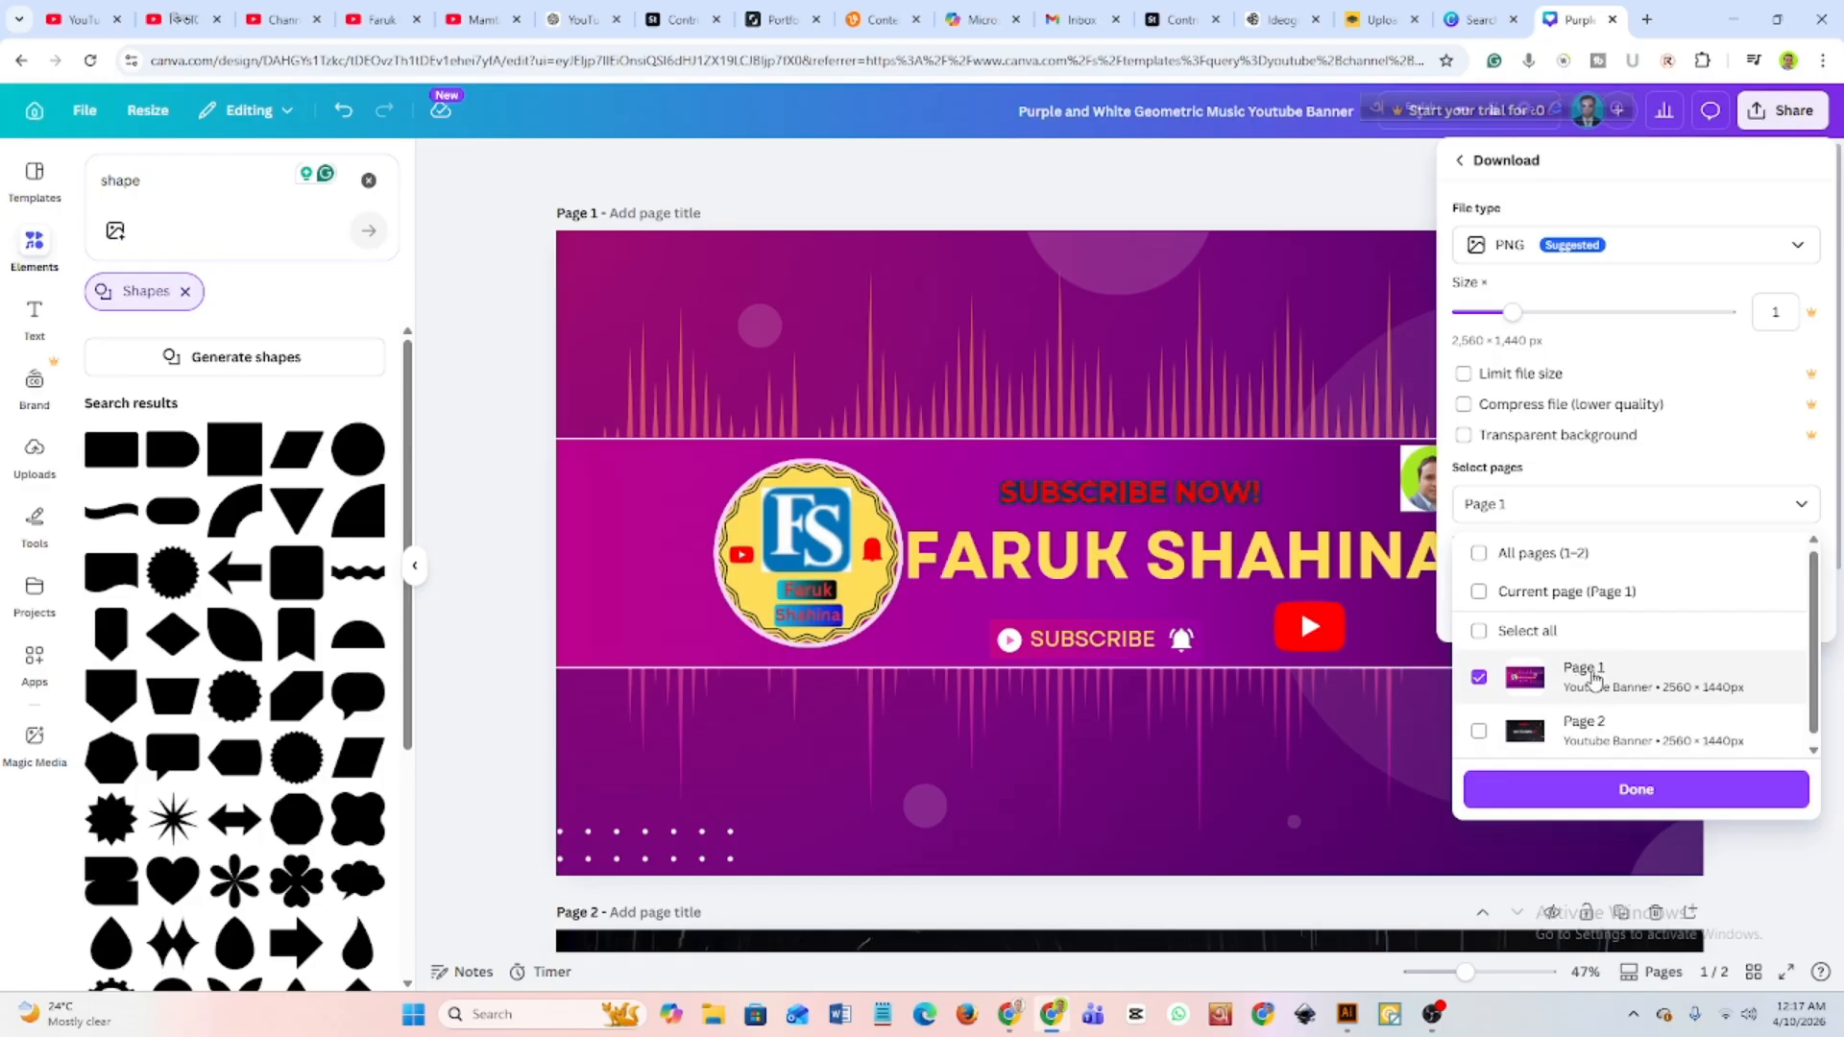
{"action": "left_click", "coordinate": [1629, 796]}
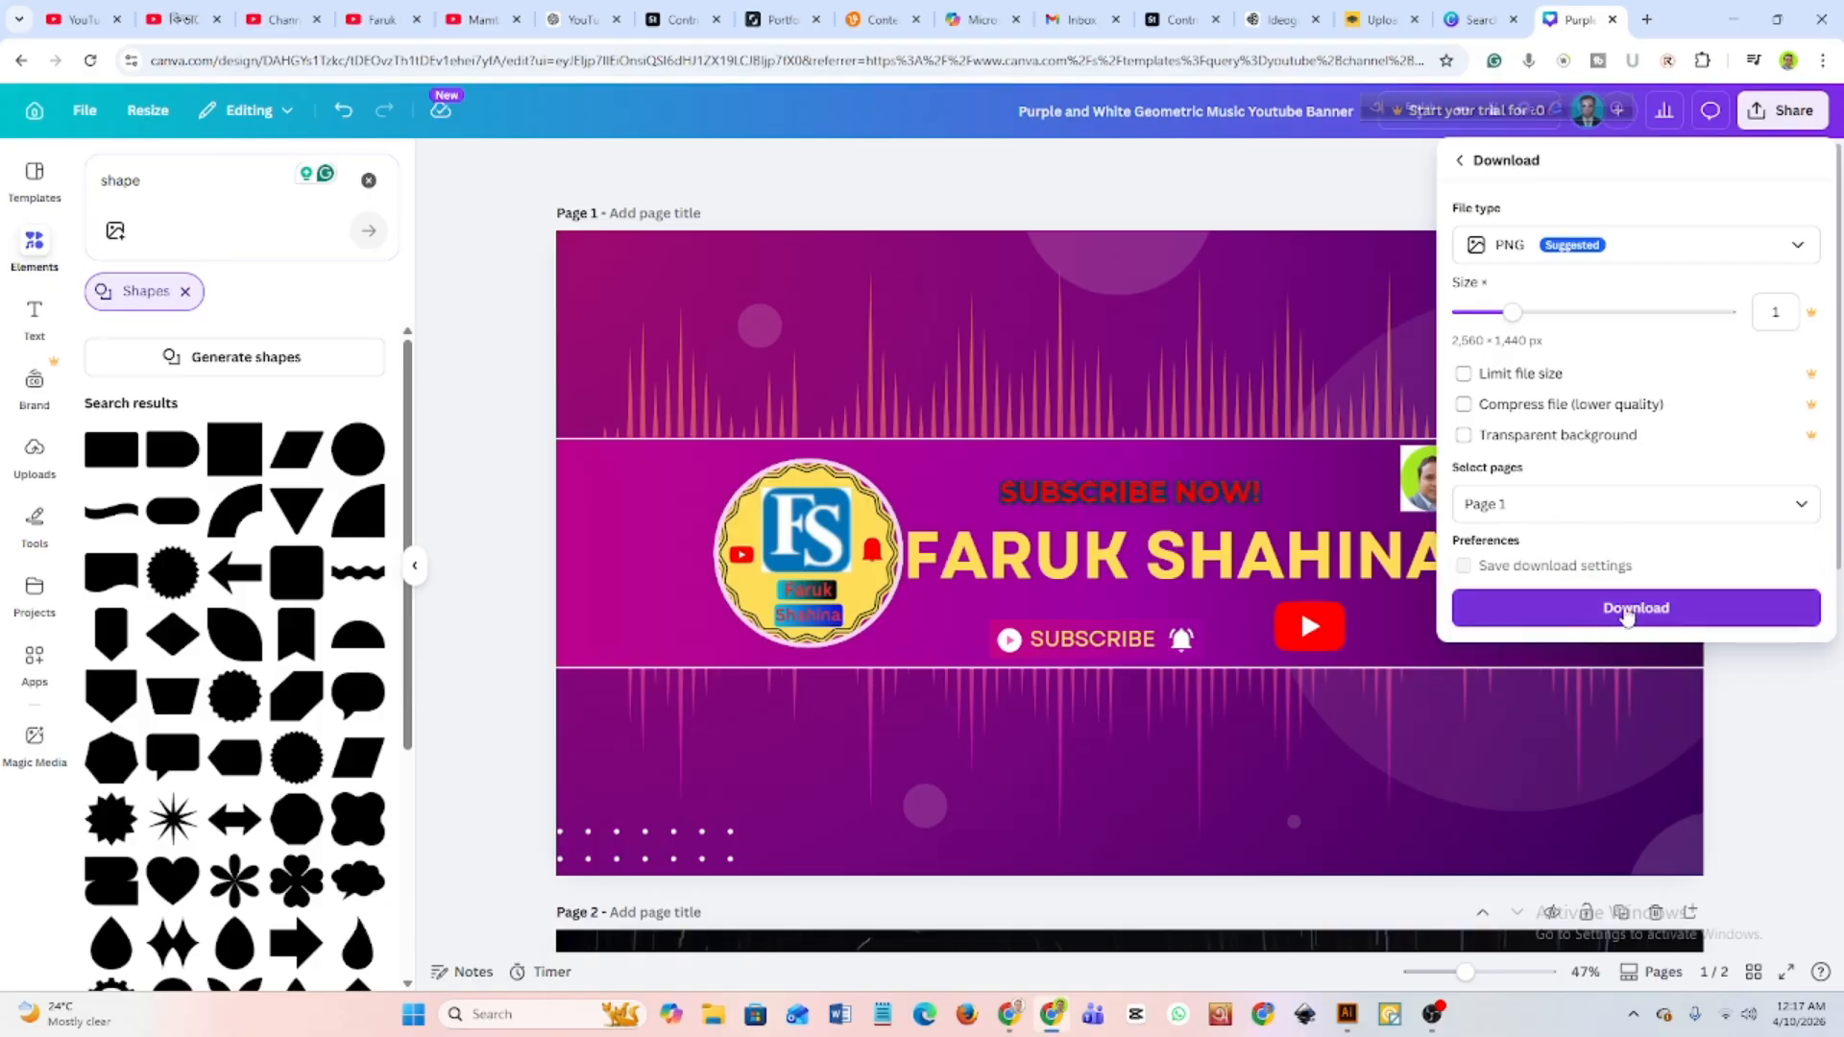
{"action": "left_click", "coordinate": [1626, 613]}
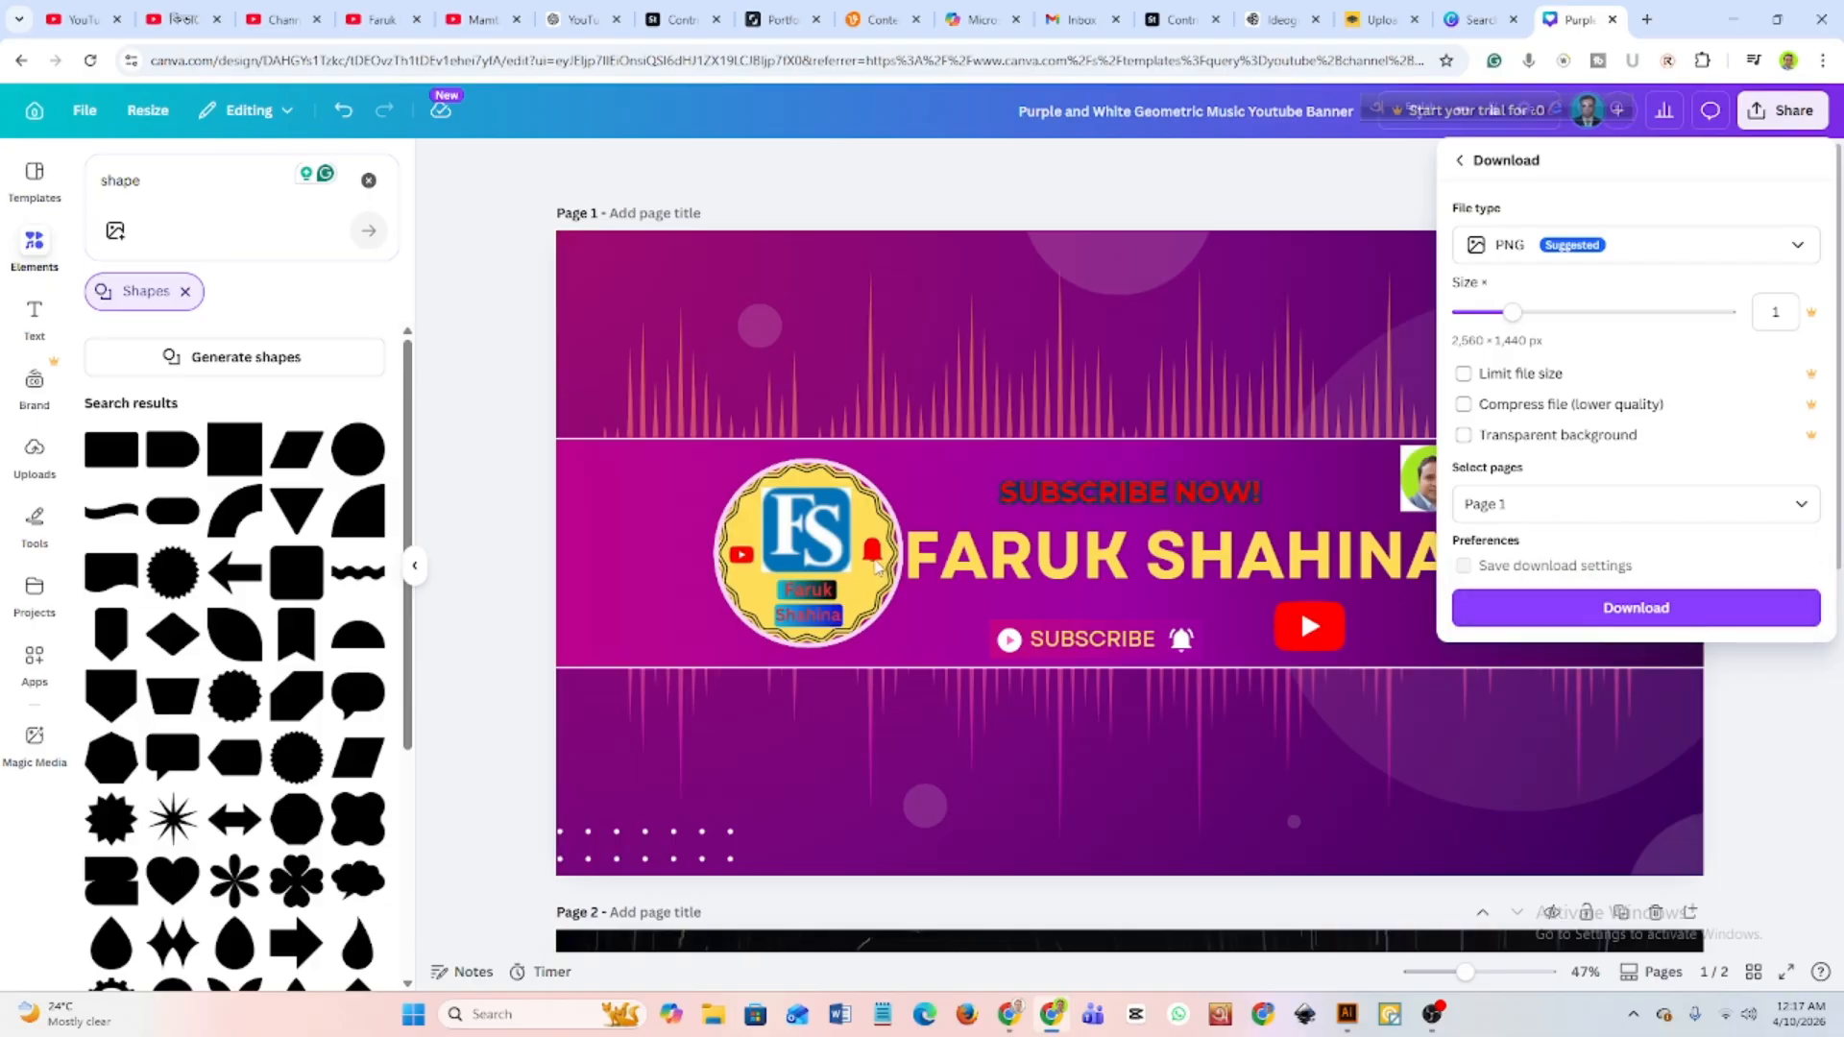
Shrink the round FS logo beside the channel name heading, keeping its edge next to the heading.
{"action": "left_click", "coordinate": [747, 540]}
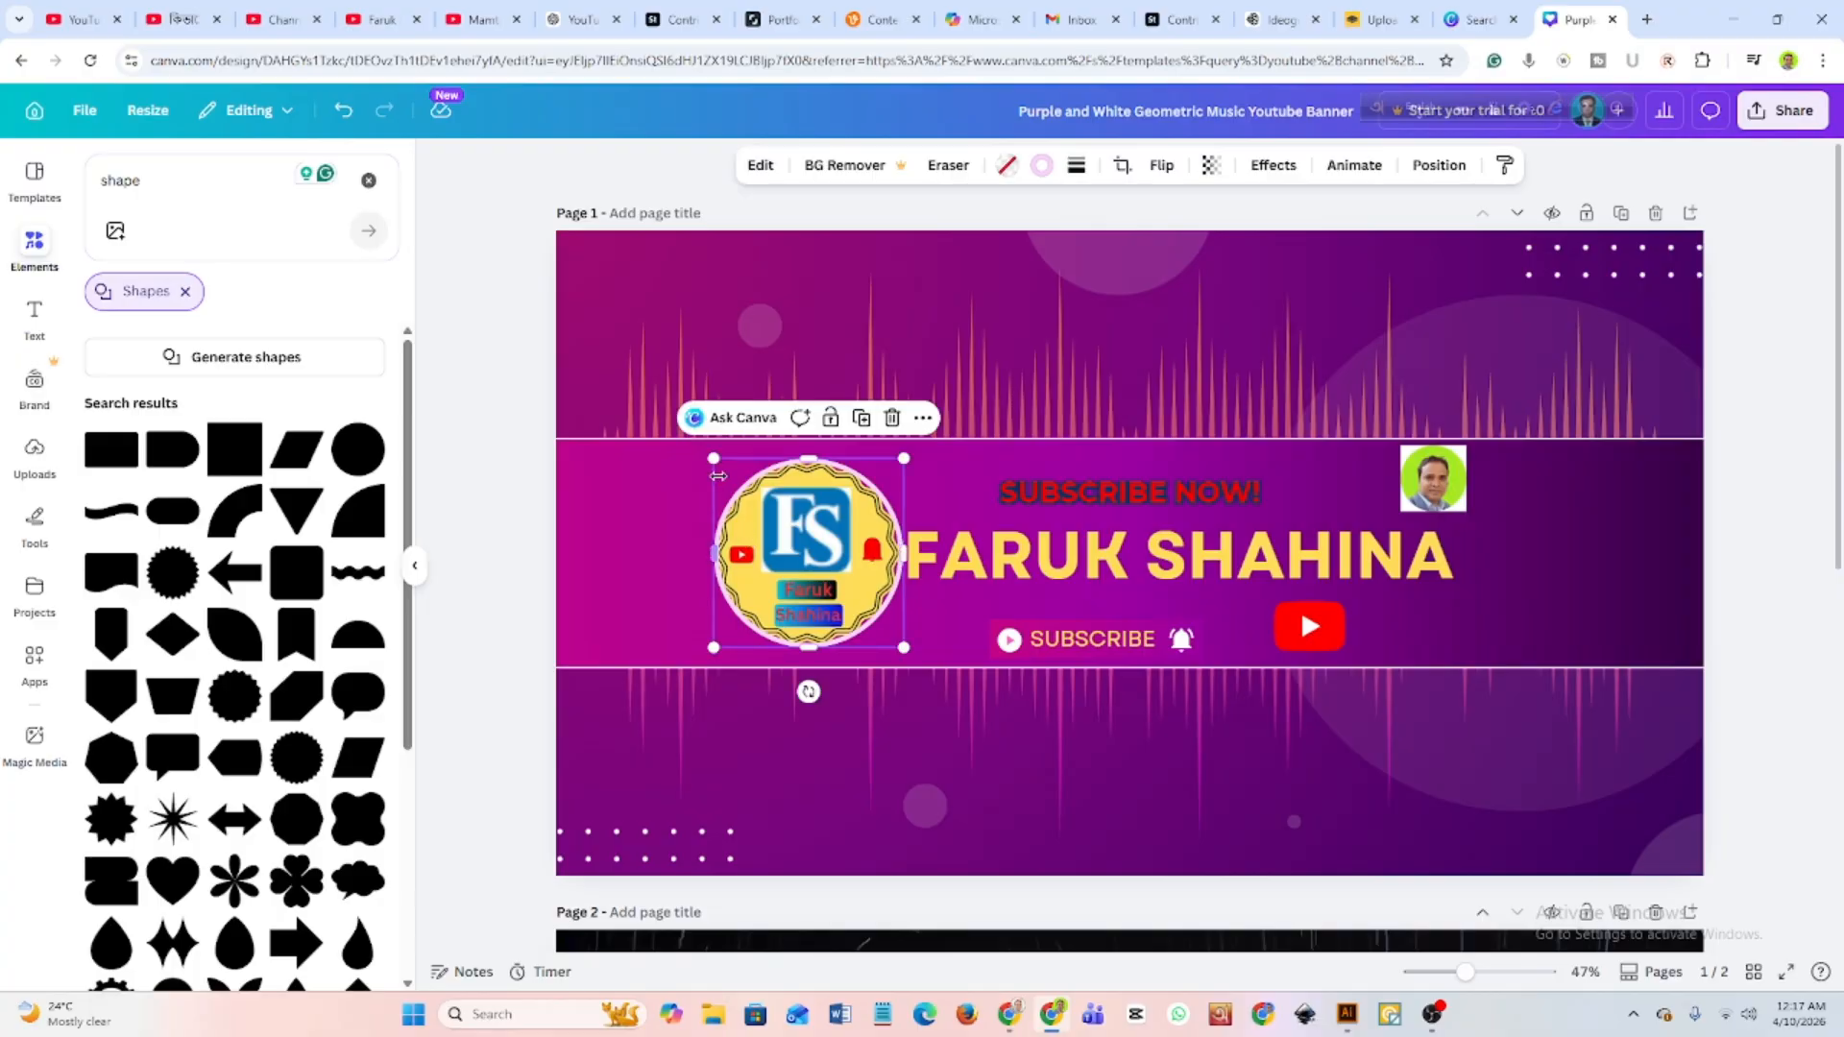
{"action": "left_click_drag", "start_coordinate": [714, 461], "coordinate": [792, 527]}
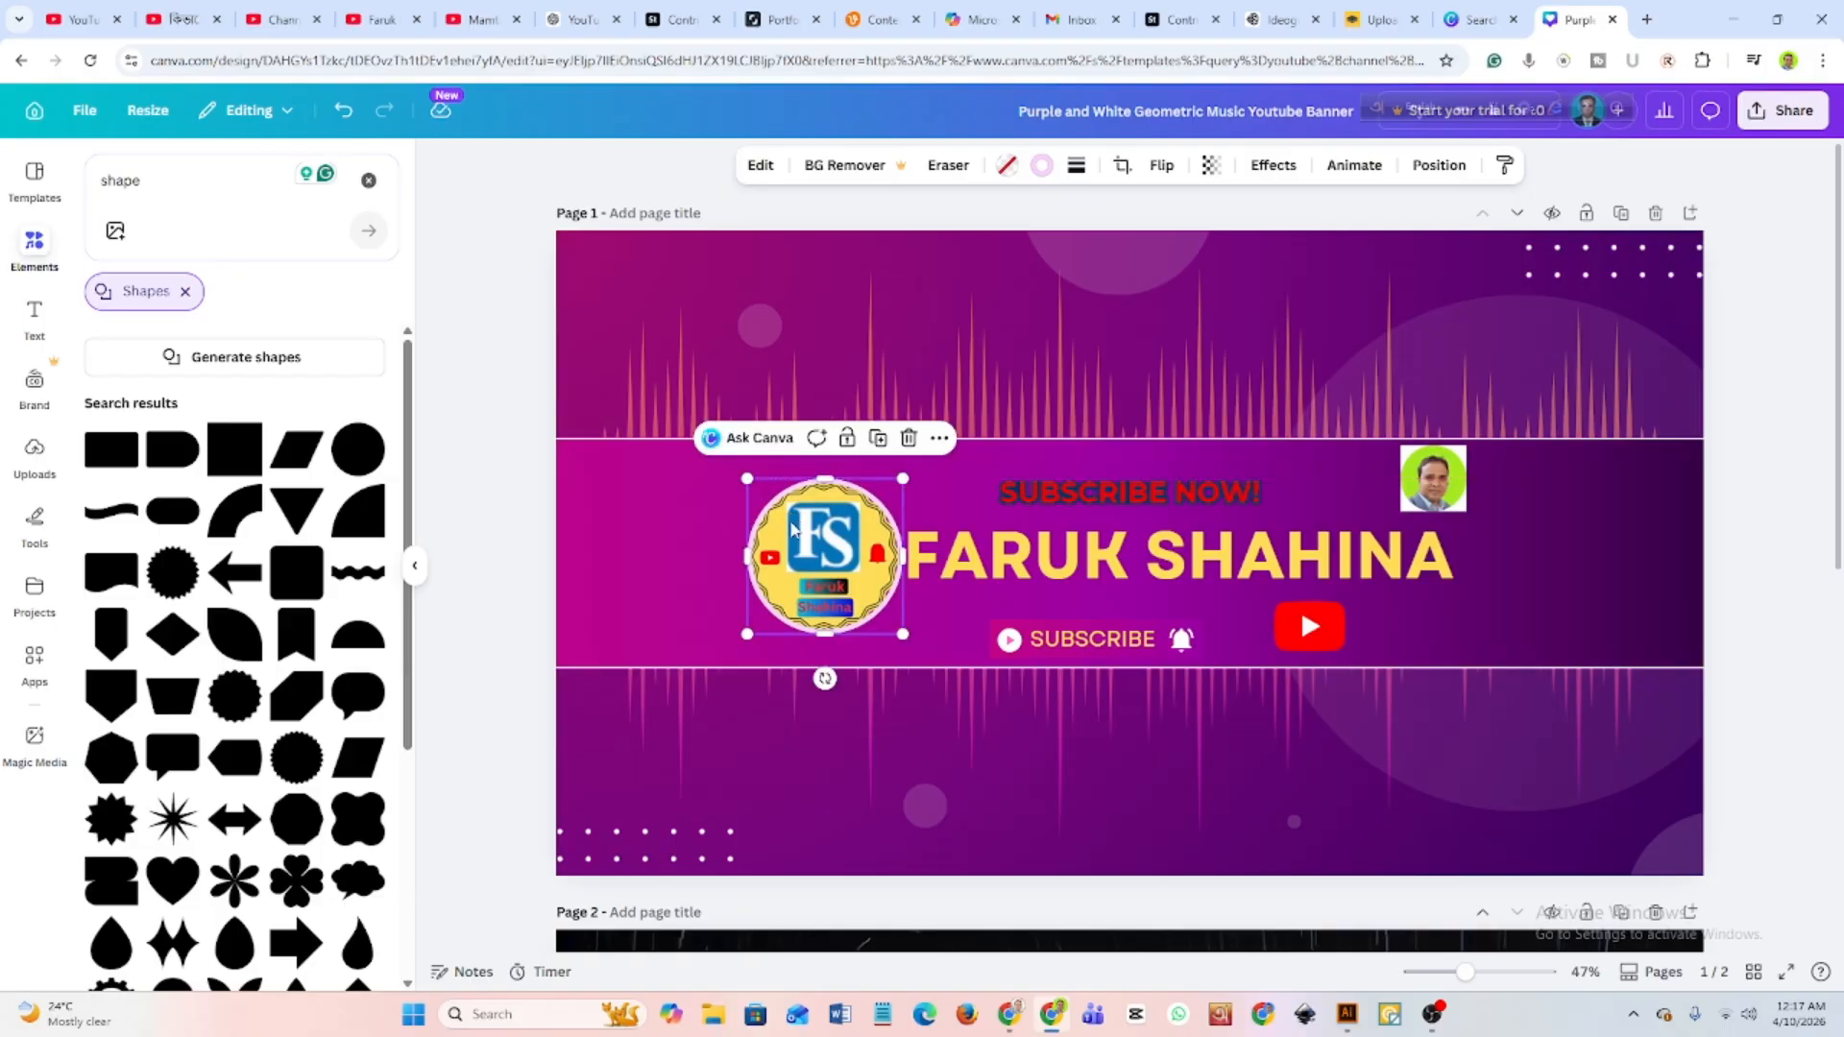
Download Page 1 of the banner design as a PNG.
{"action": "left_click", "coordinate": [1782, 109]}
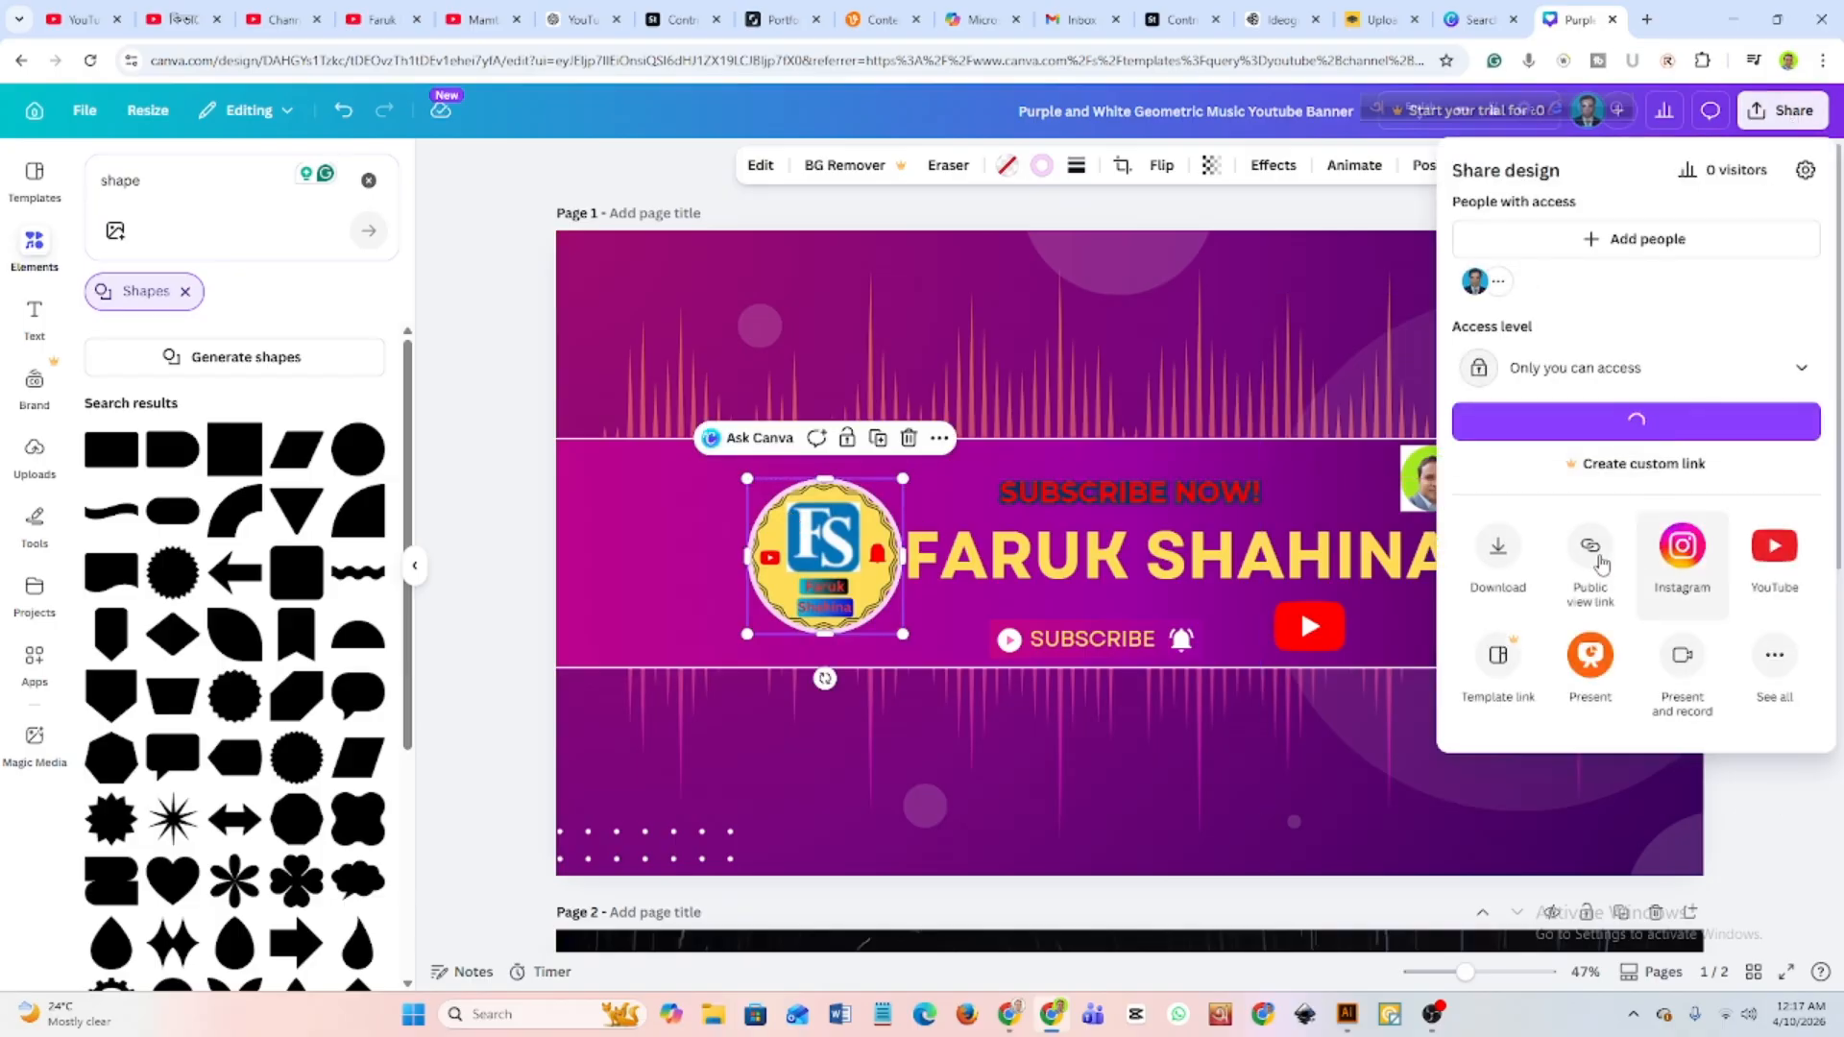
{"action": "left_click", "coordinate": [1499, 549]}
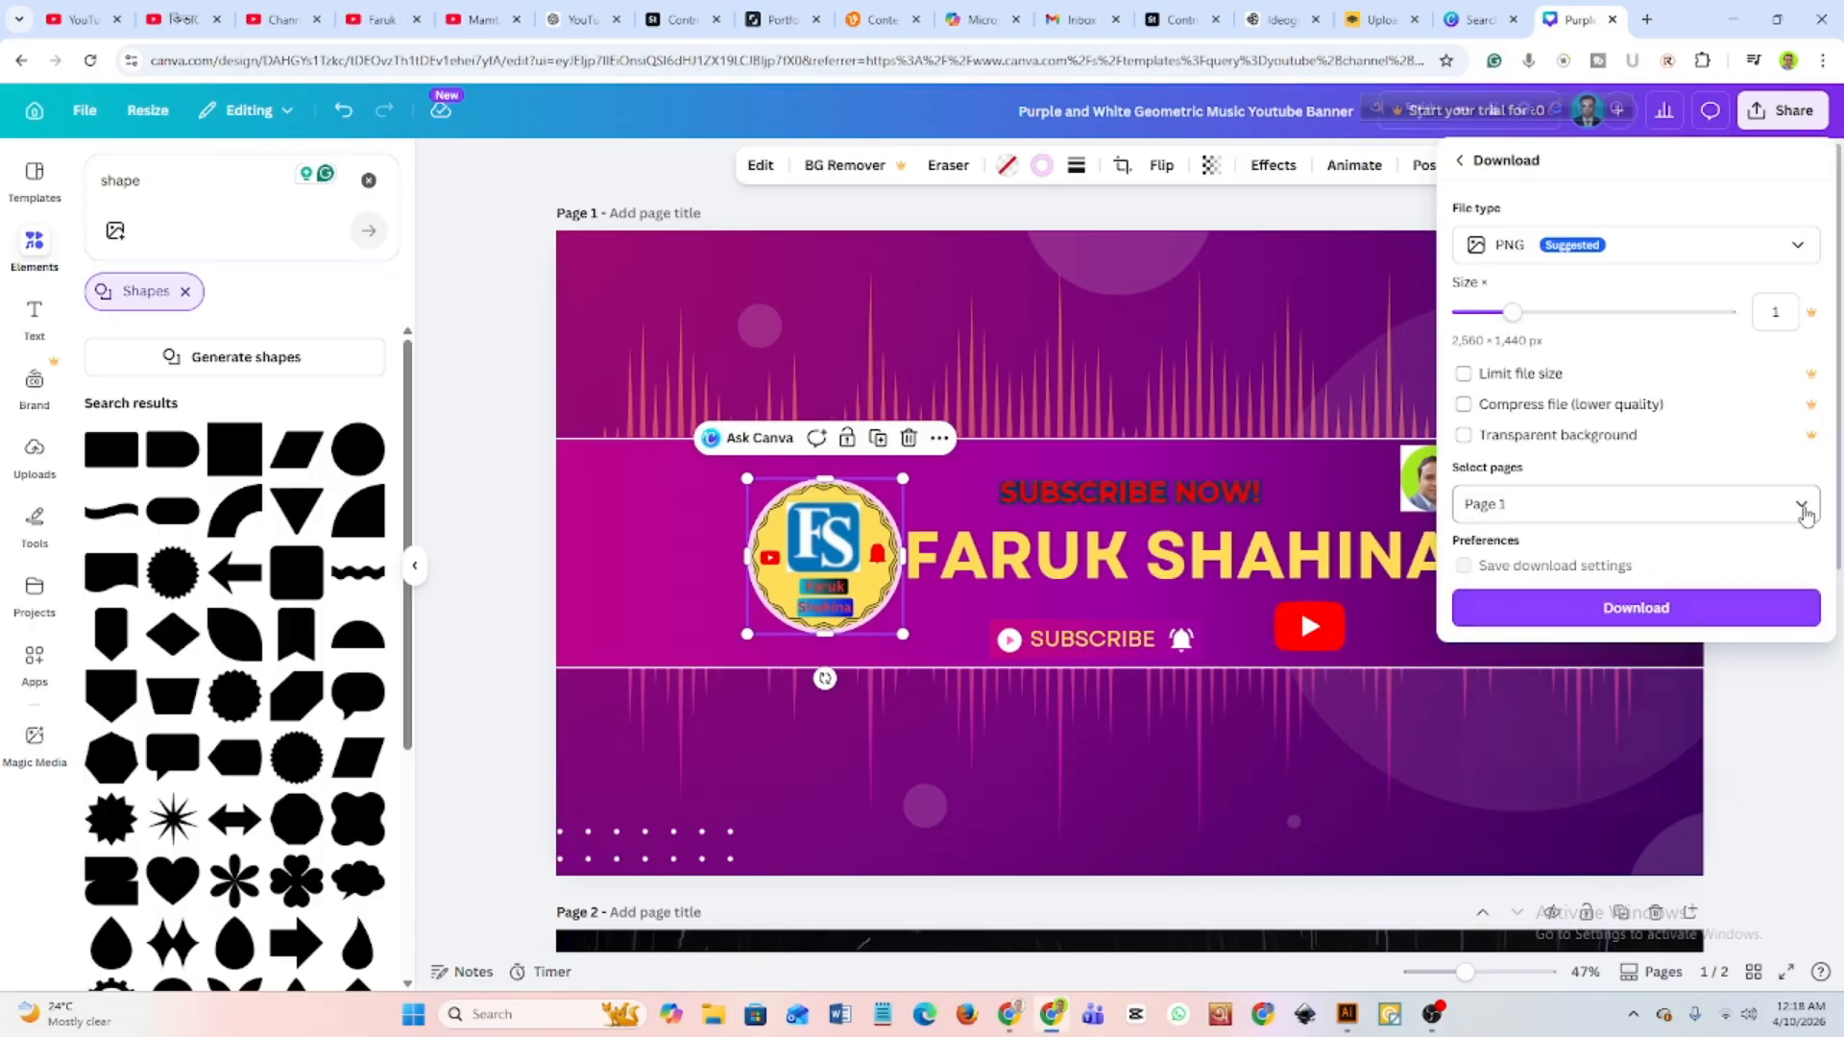
{"action": "left_click", "coordinate": [1801, 507]}
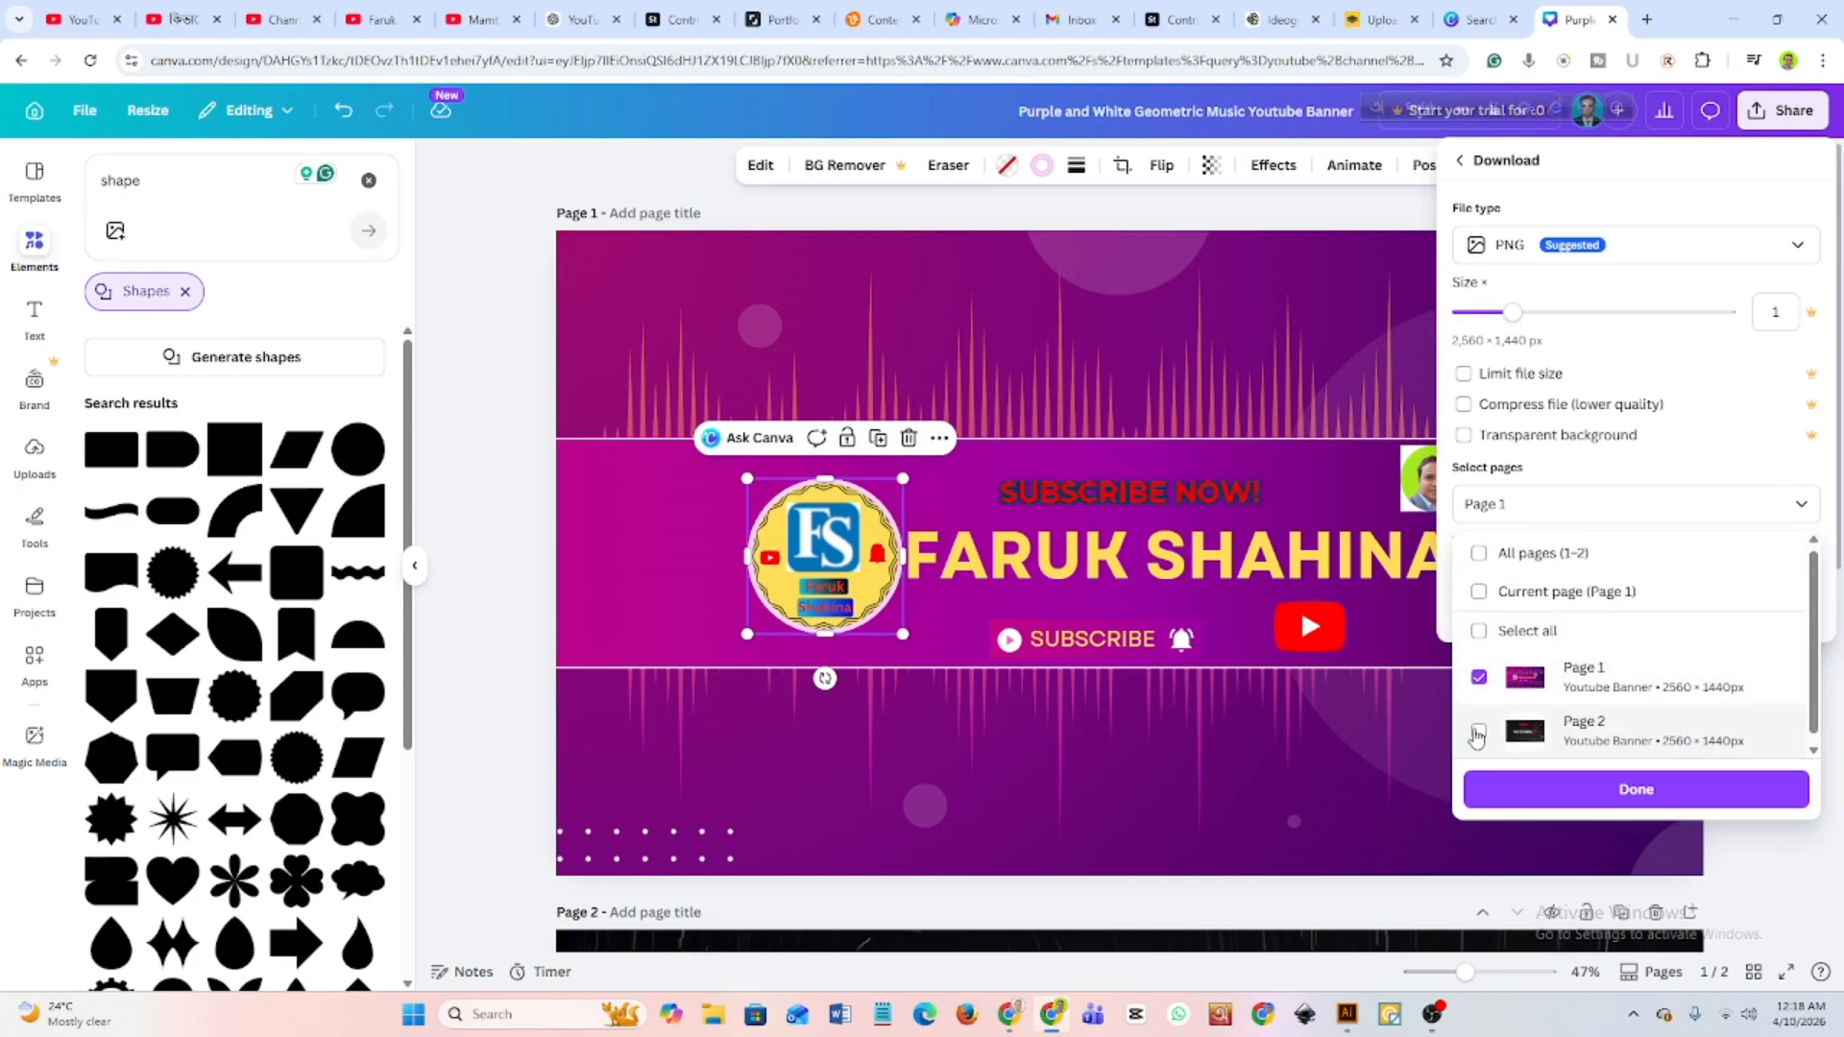
{"action": "left_click", "coordinate": [1613, 789]}
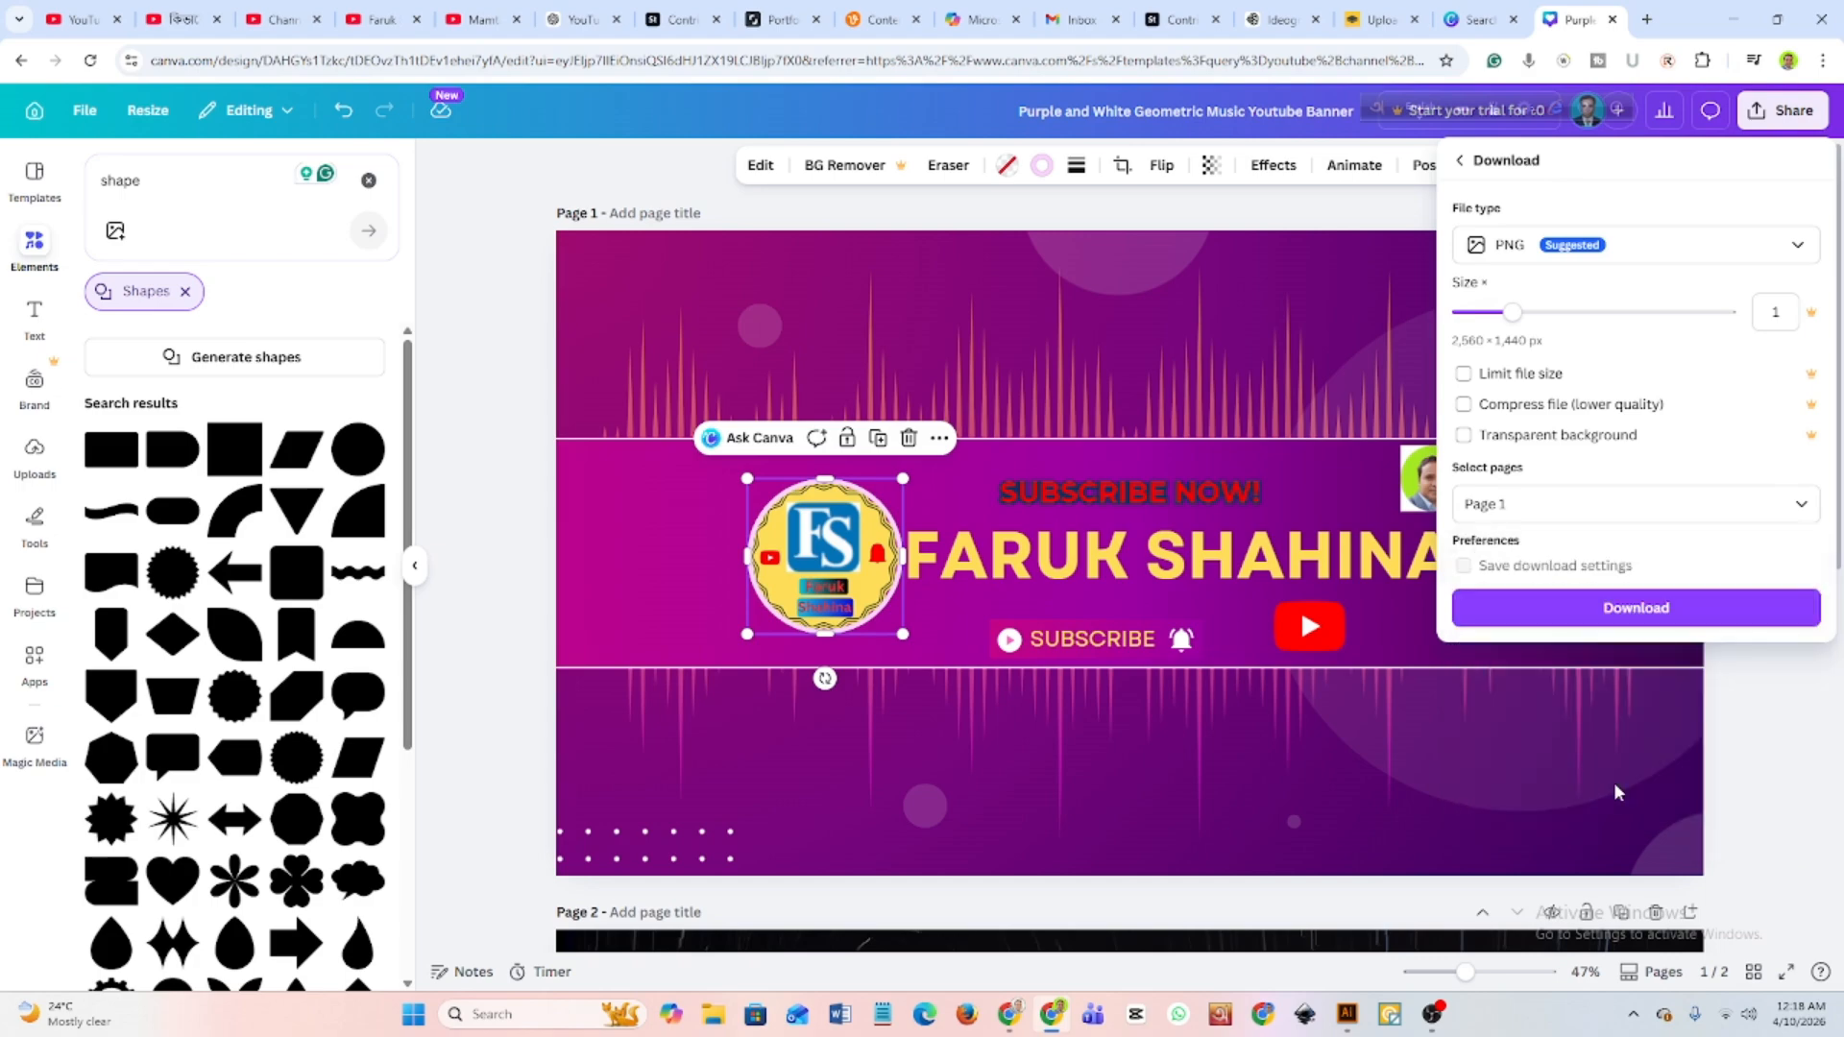
{"action": "left_click", "coordinate": [1638, 611]}
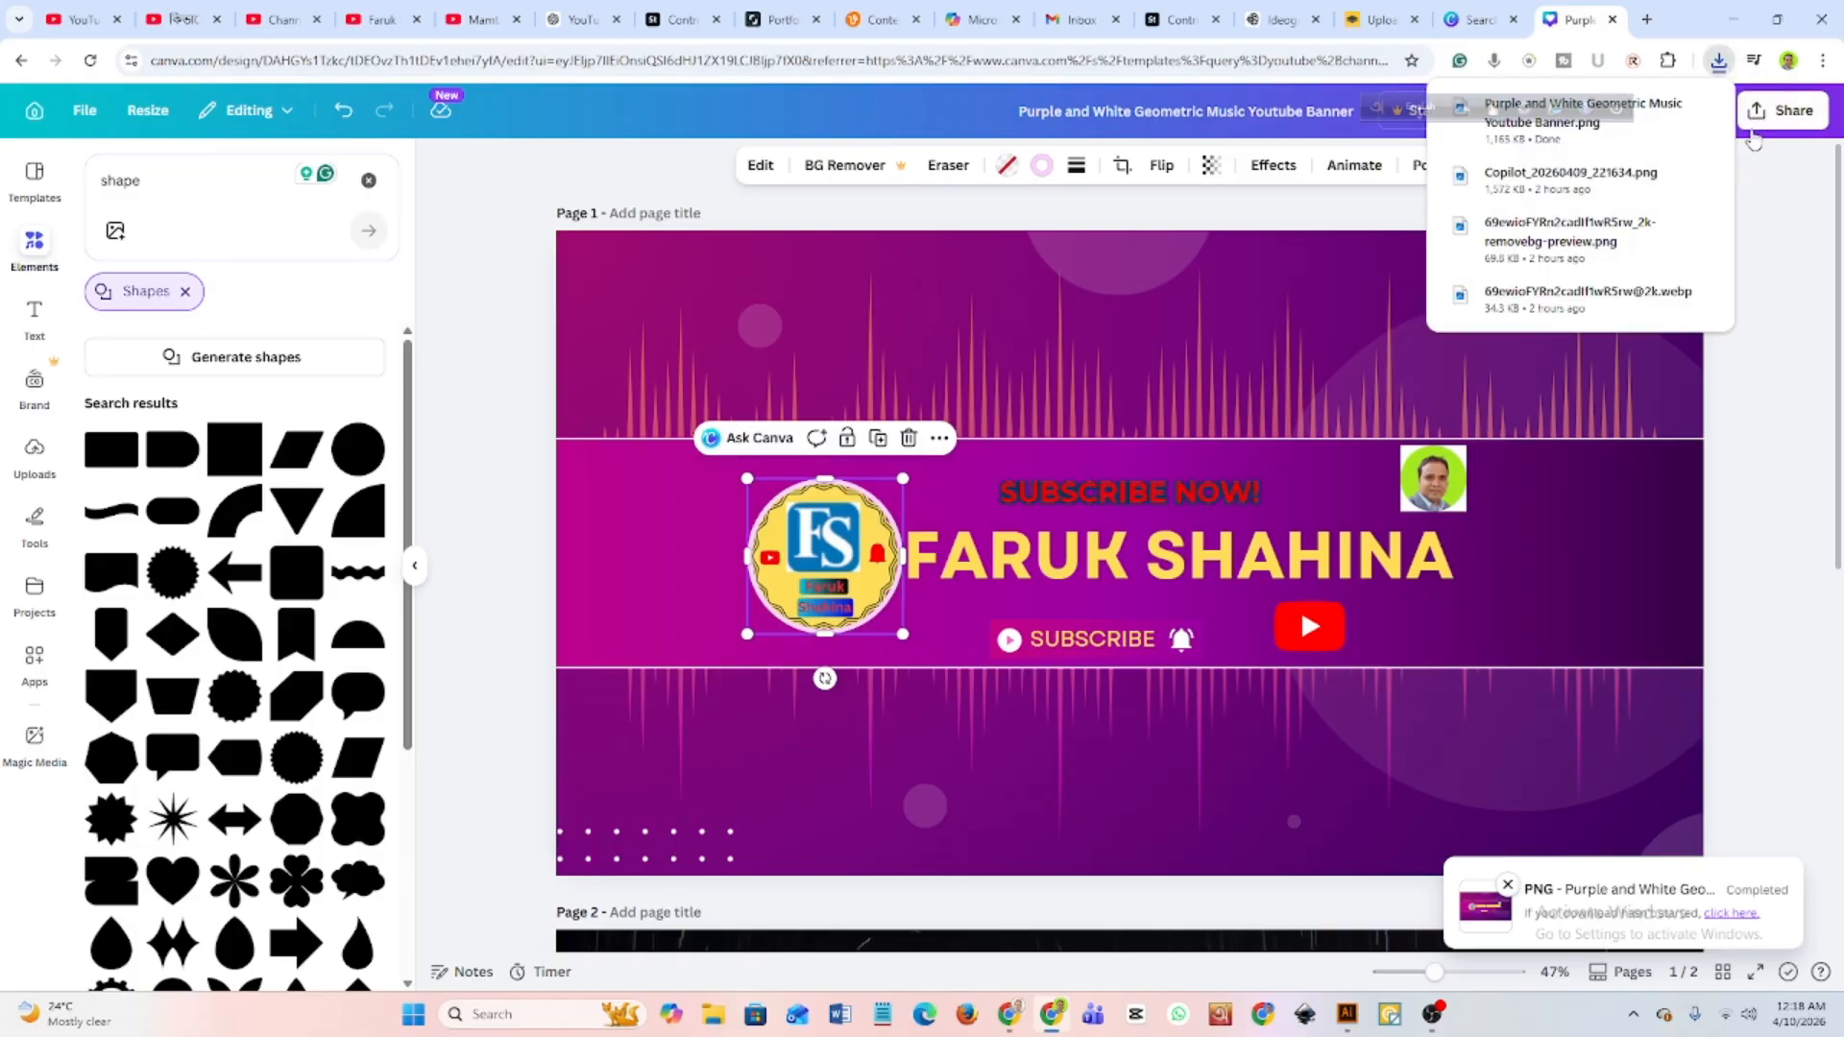
Show the downloaded banner PNG in its folder, view the image, and return to the browser.
{"action": "left_click", "coordinate": [1718, 61]}
{"action": "mouse_move", "coordinate": [1703, 148]}
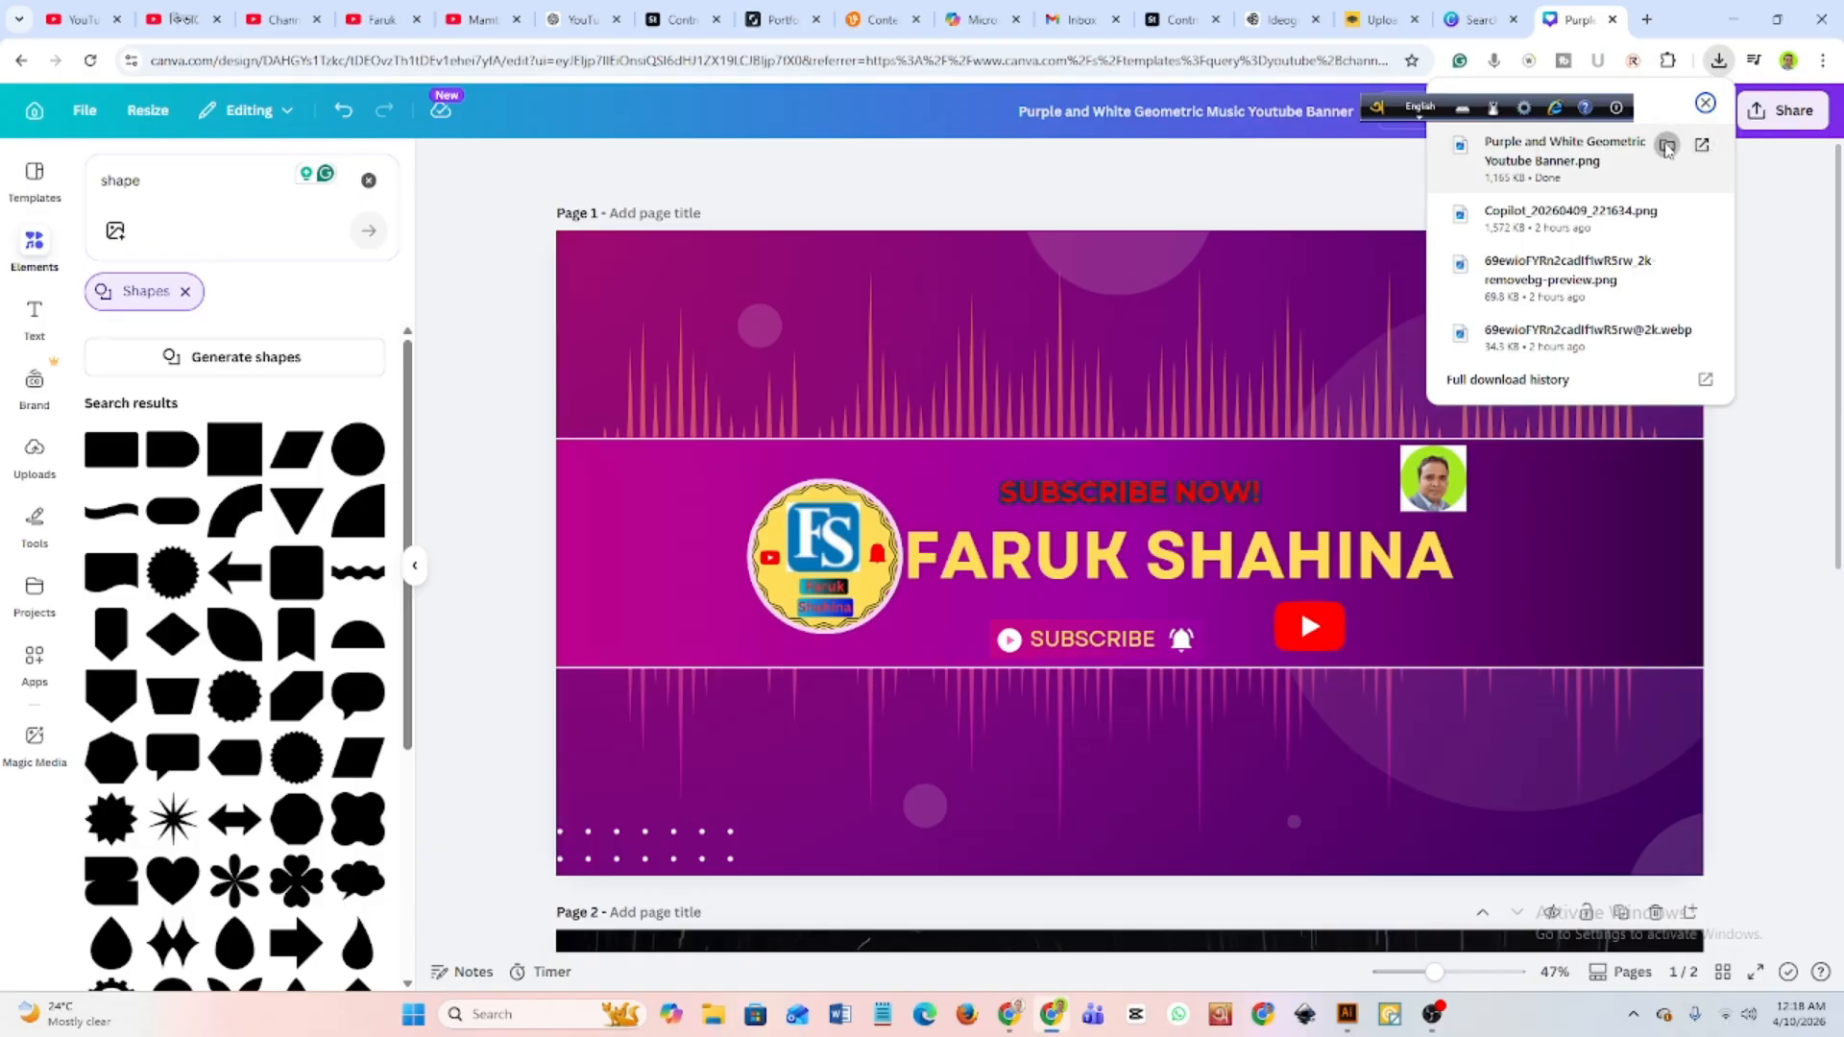
{"action": "left_click", "coordinate": [1667, 149]}
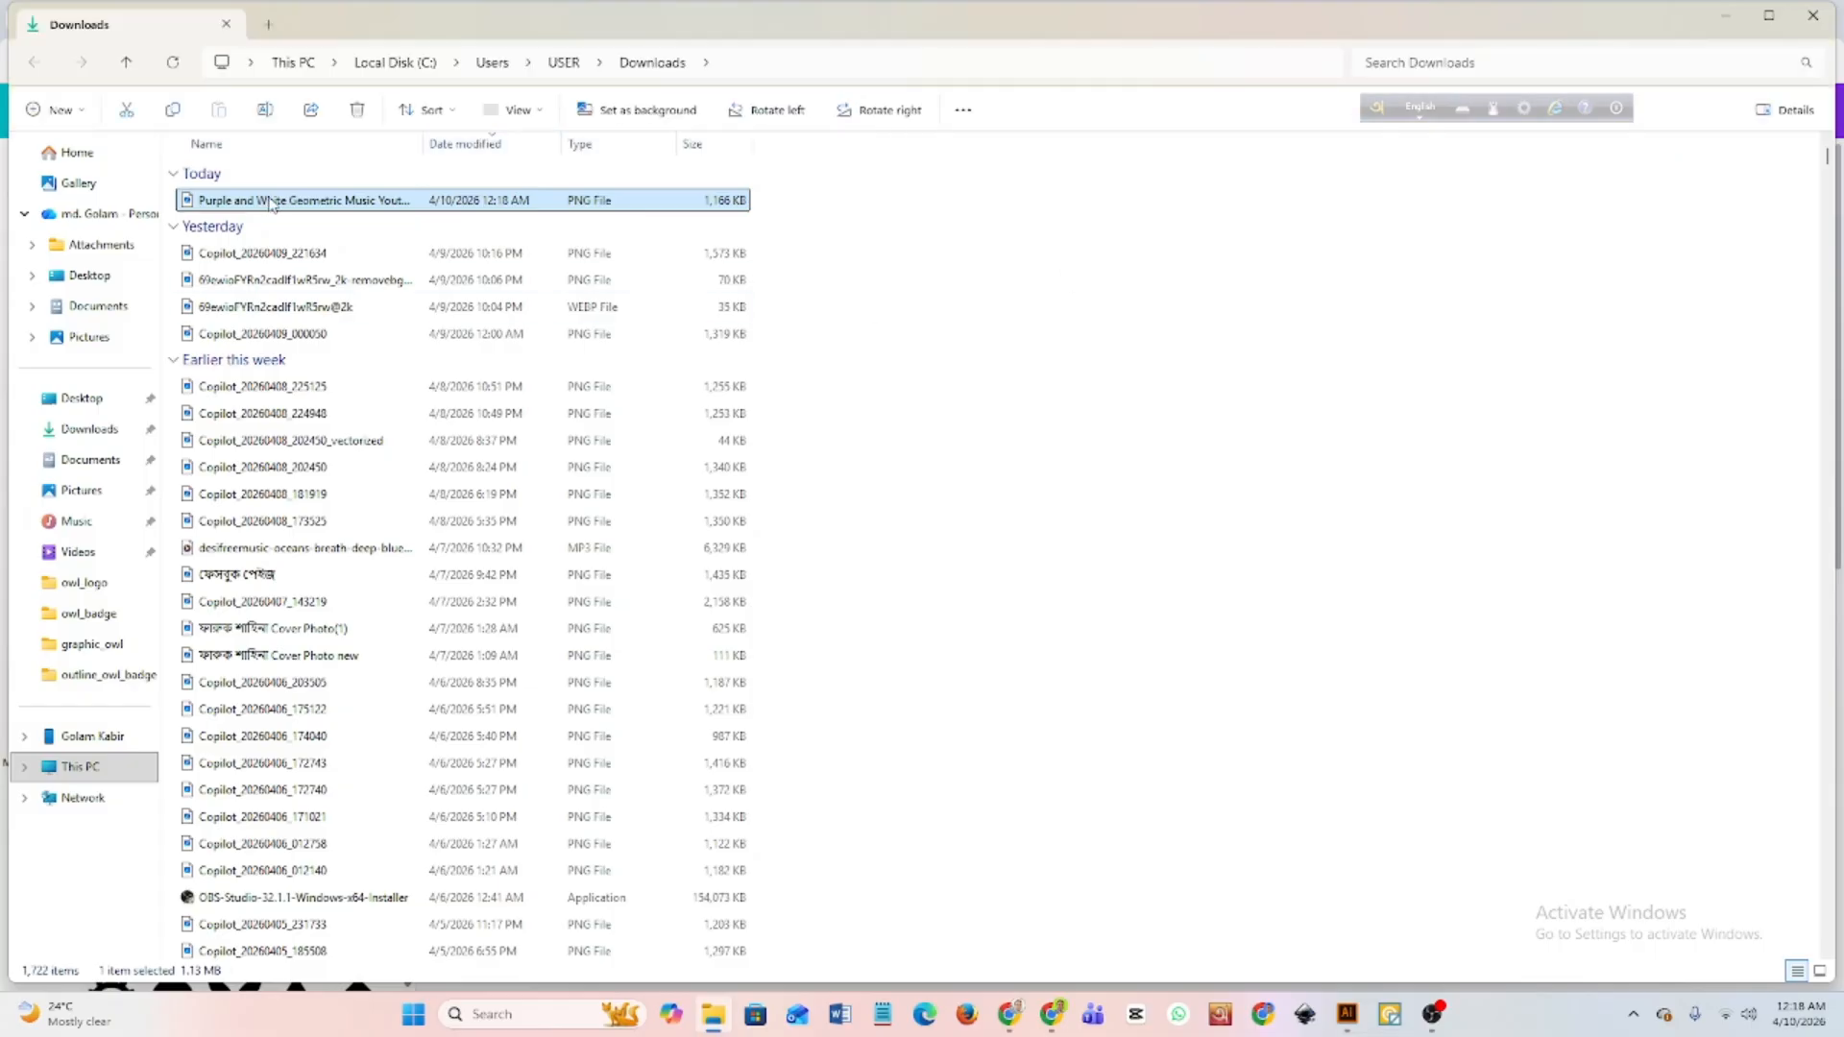
{"action": "double_click", "coordinate": [271, 202]}
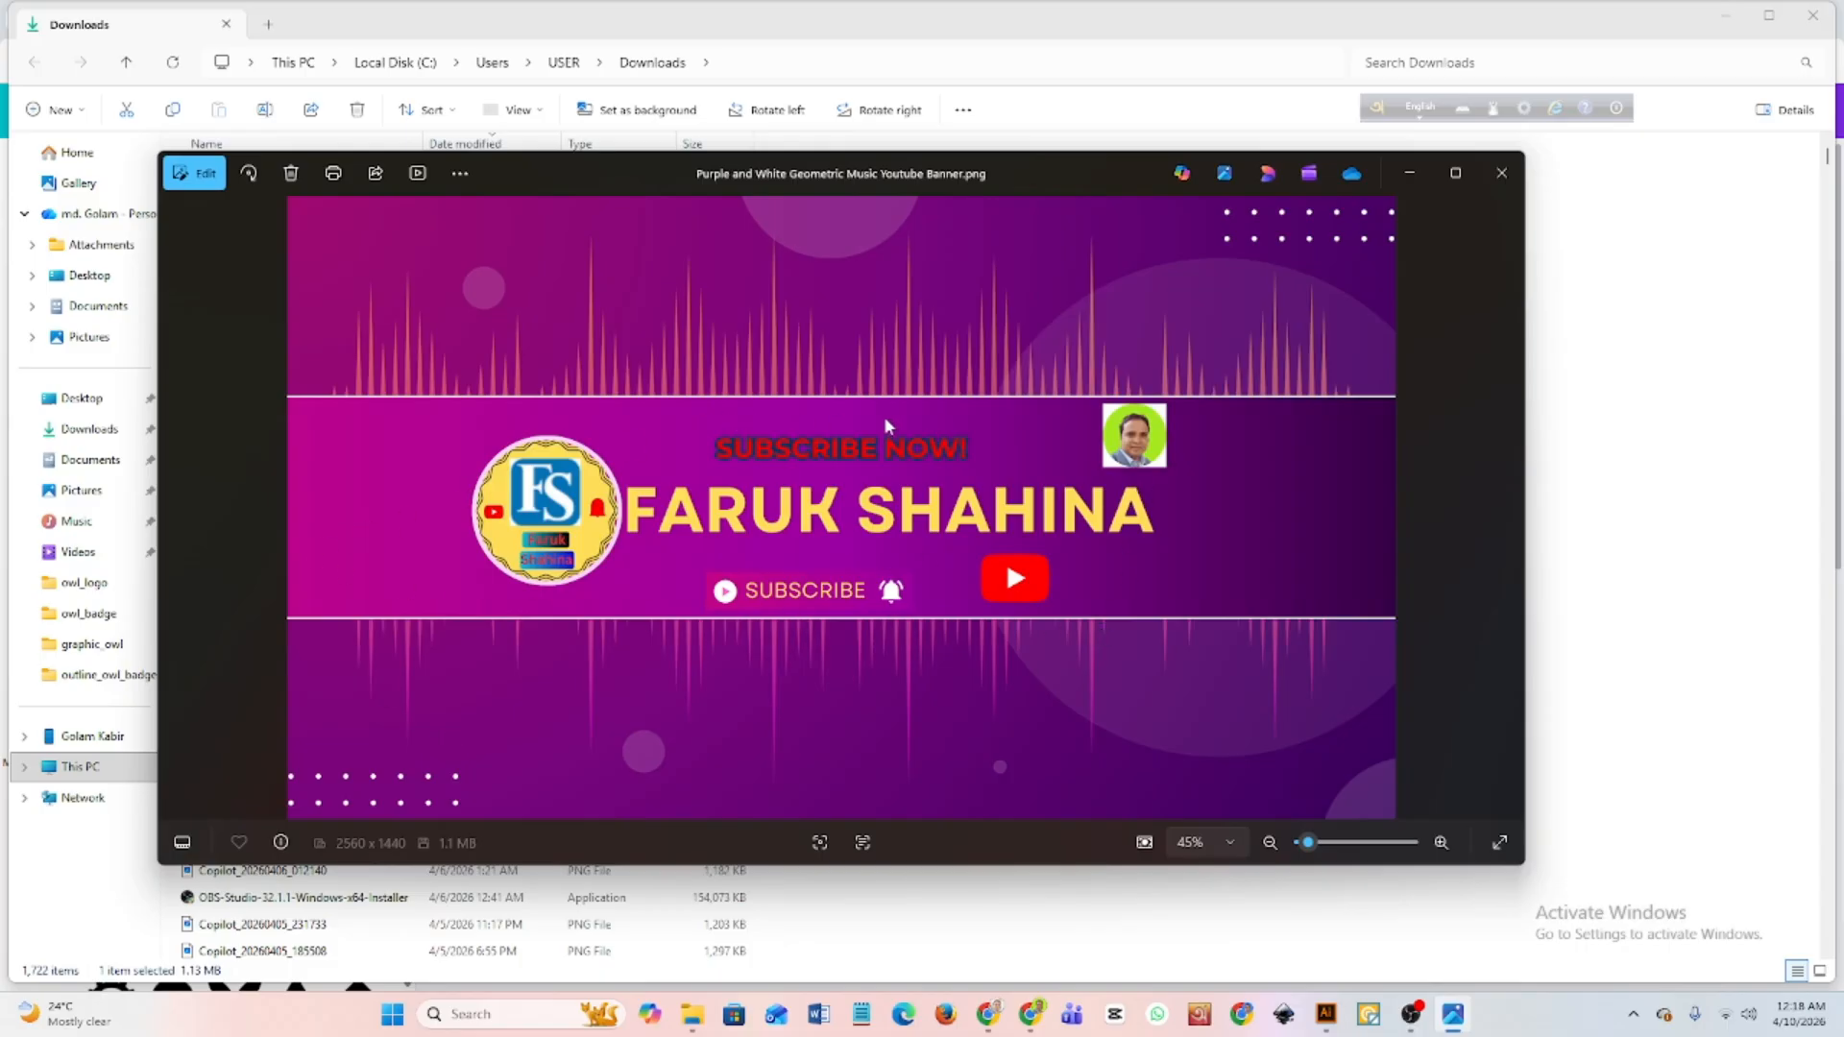
{"action": "left_click", "coordinate": [1502, 176]}
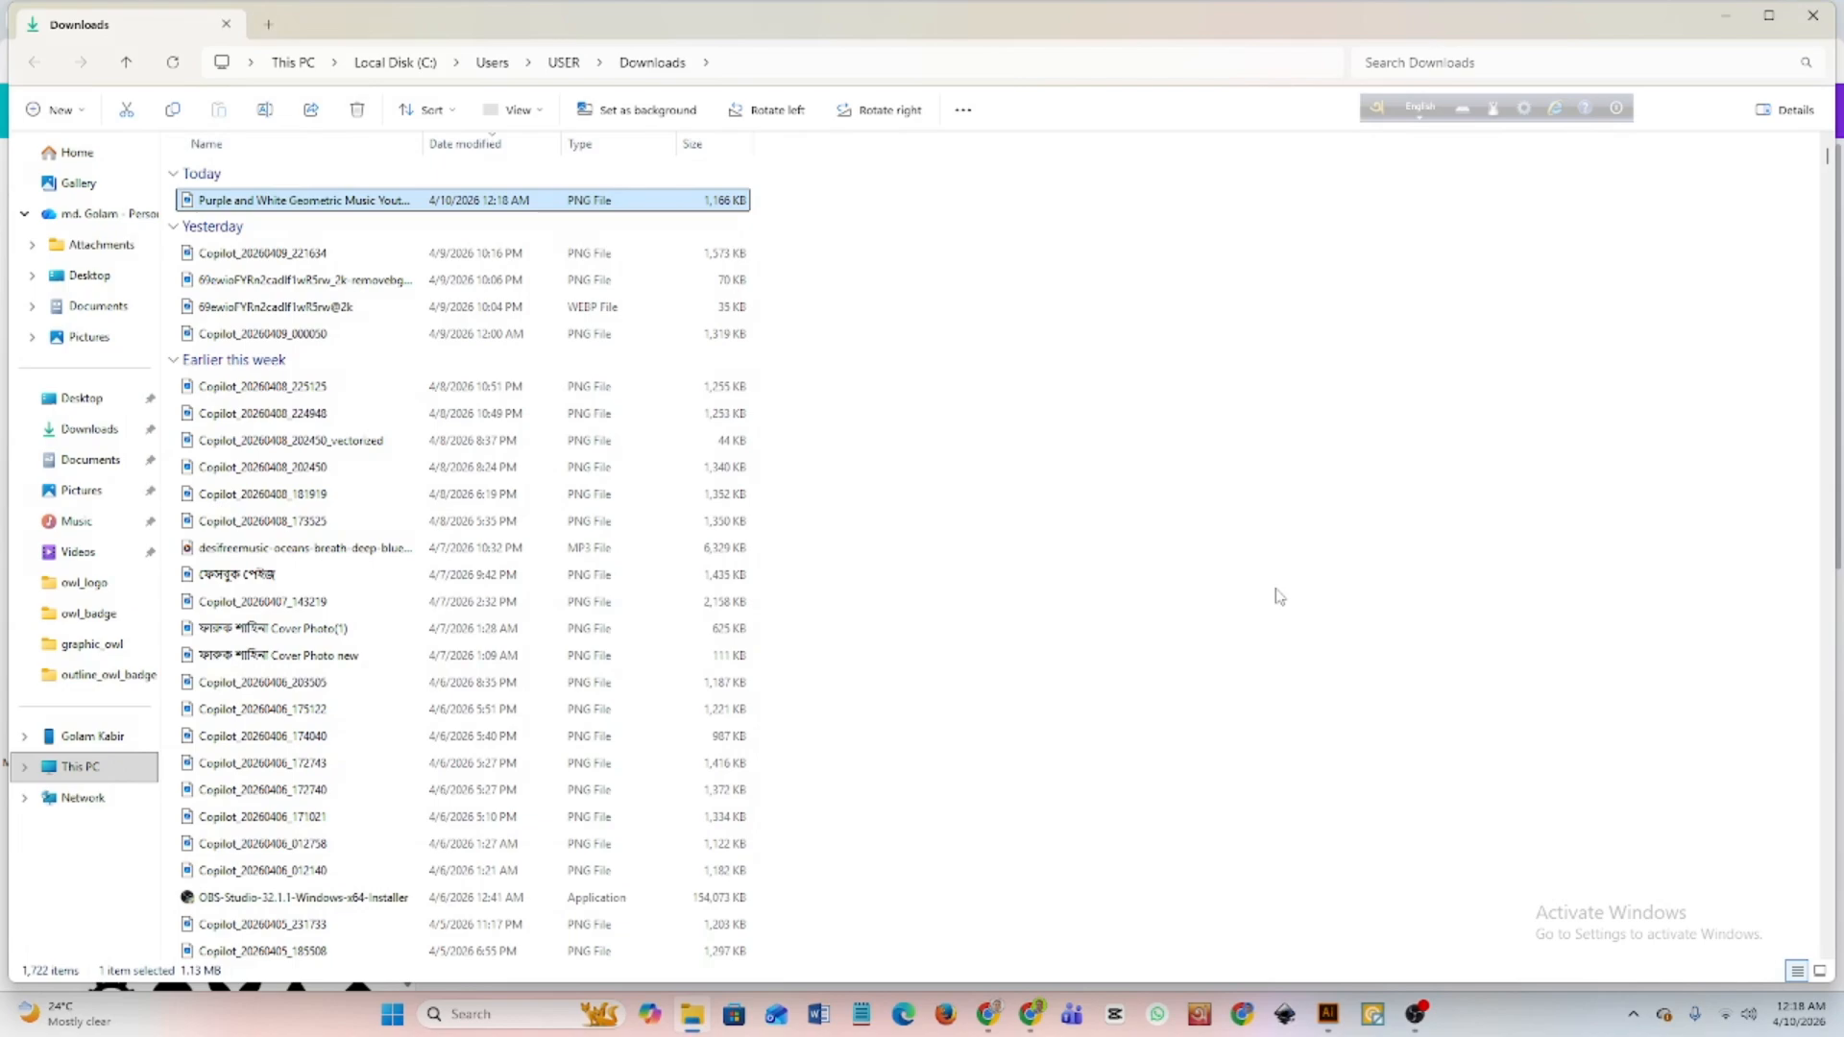
{"action": "left_click", "coordinate": [1730, 18]}
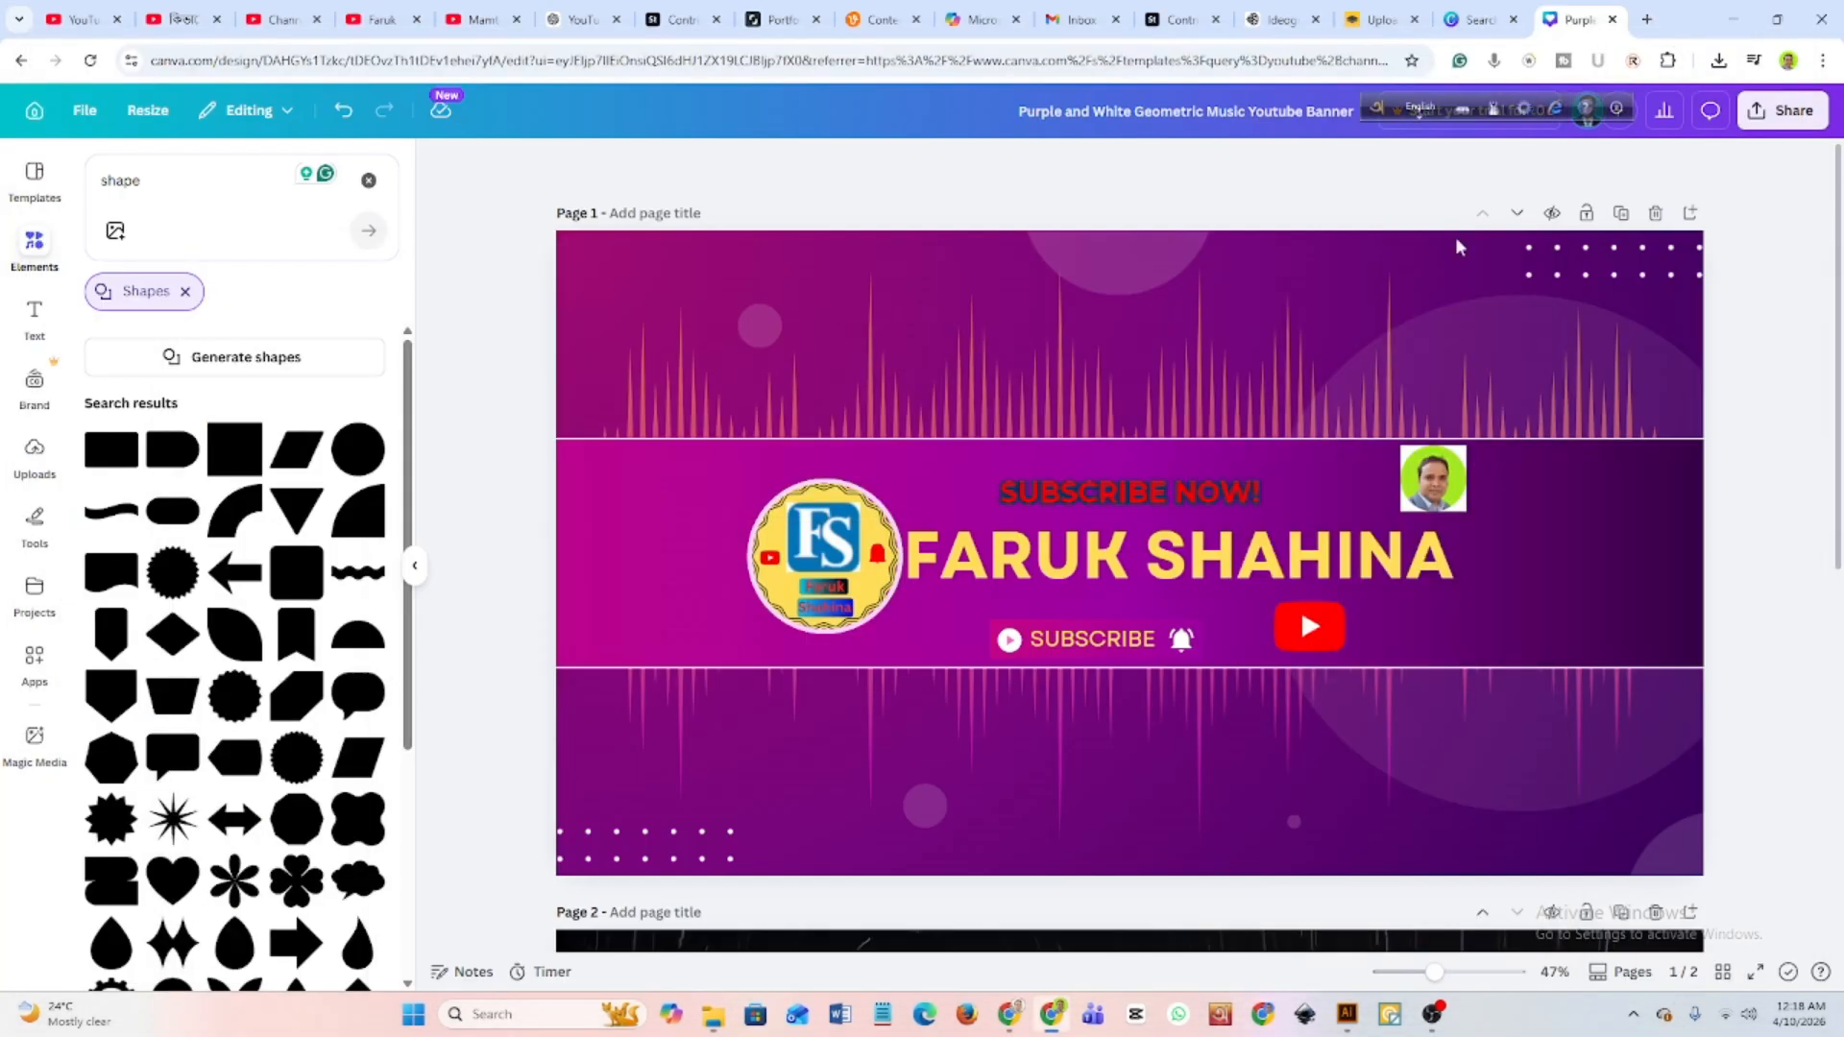
Switch to the YouTube channel page and open its banner for editing in Channel customisation.
{"action": "left_click", "coordinate": [282, 21]}
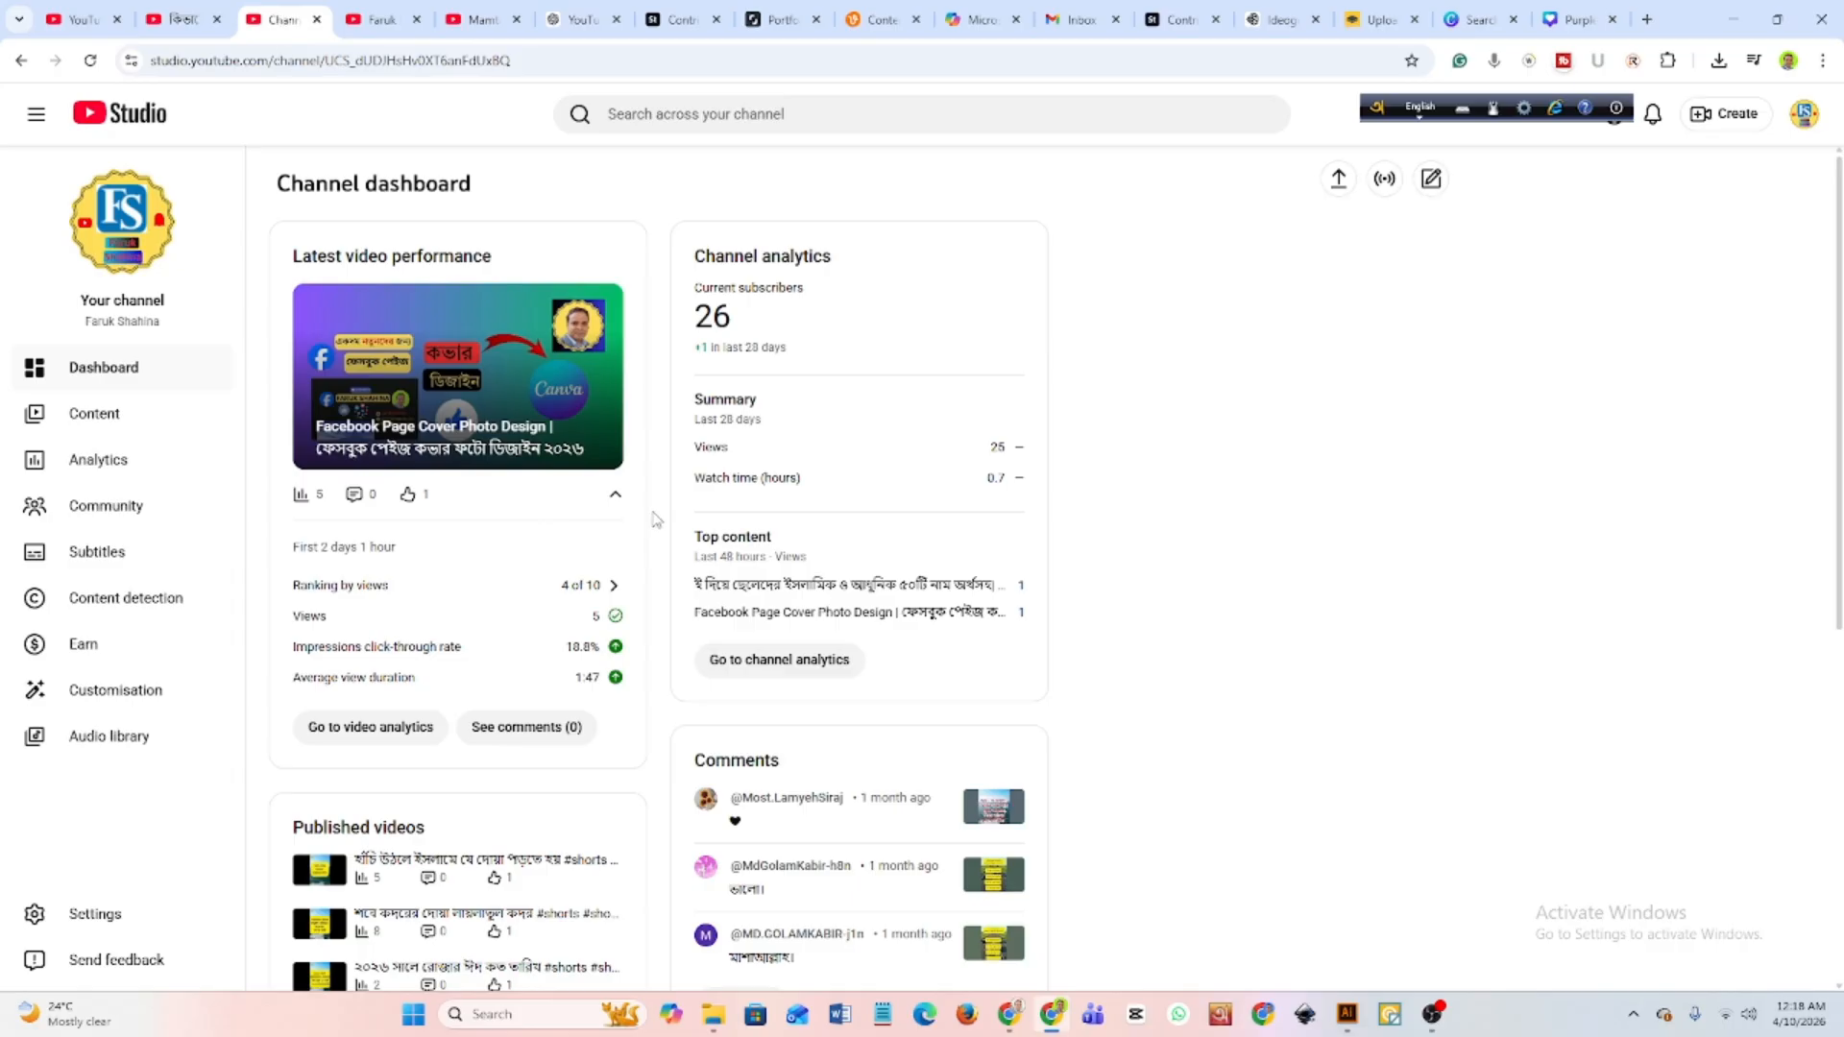
{"action": "left_click", "coordinate": [381, 19]}
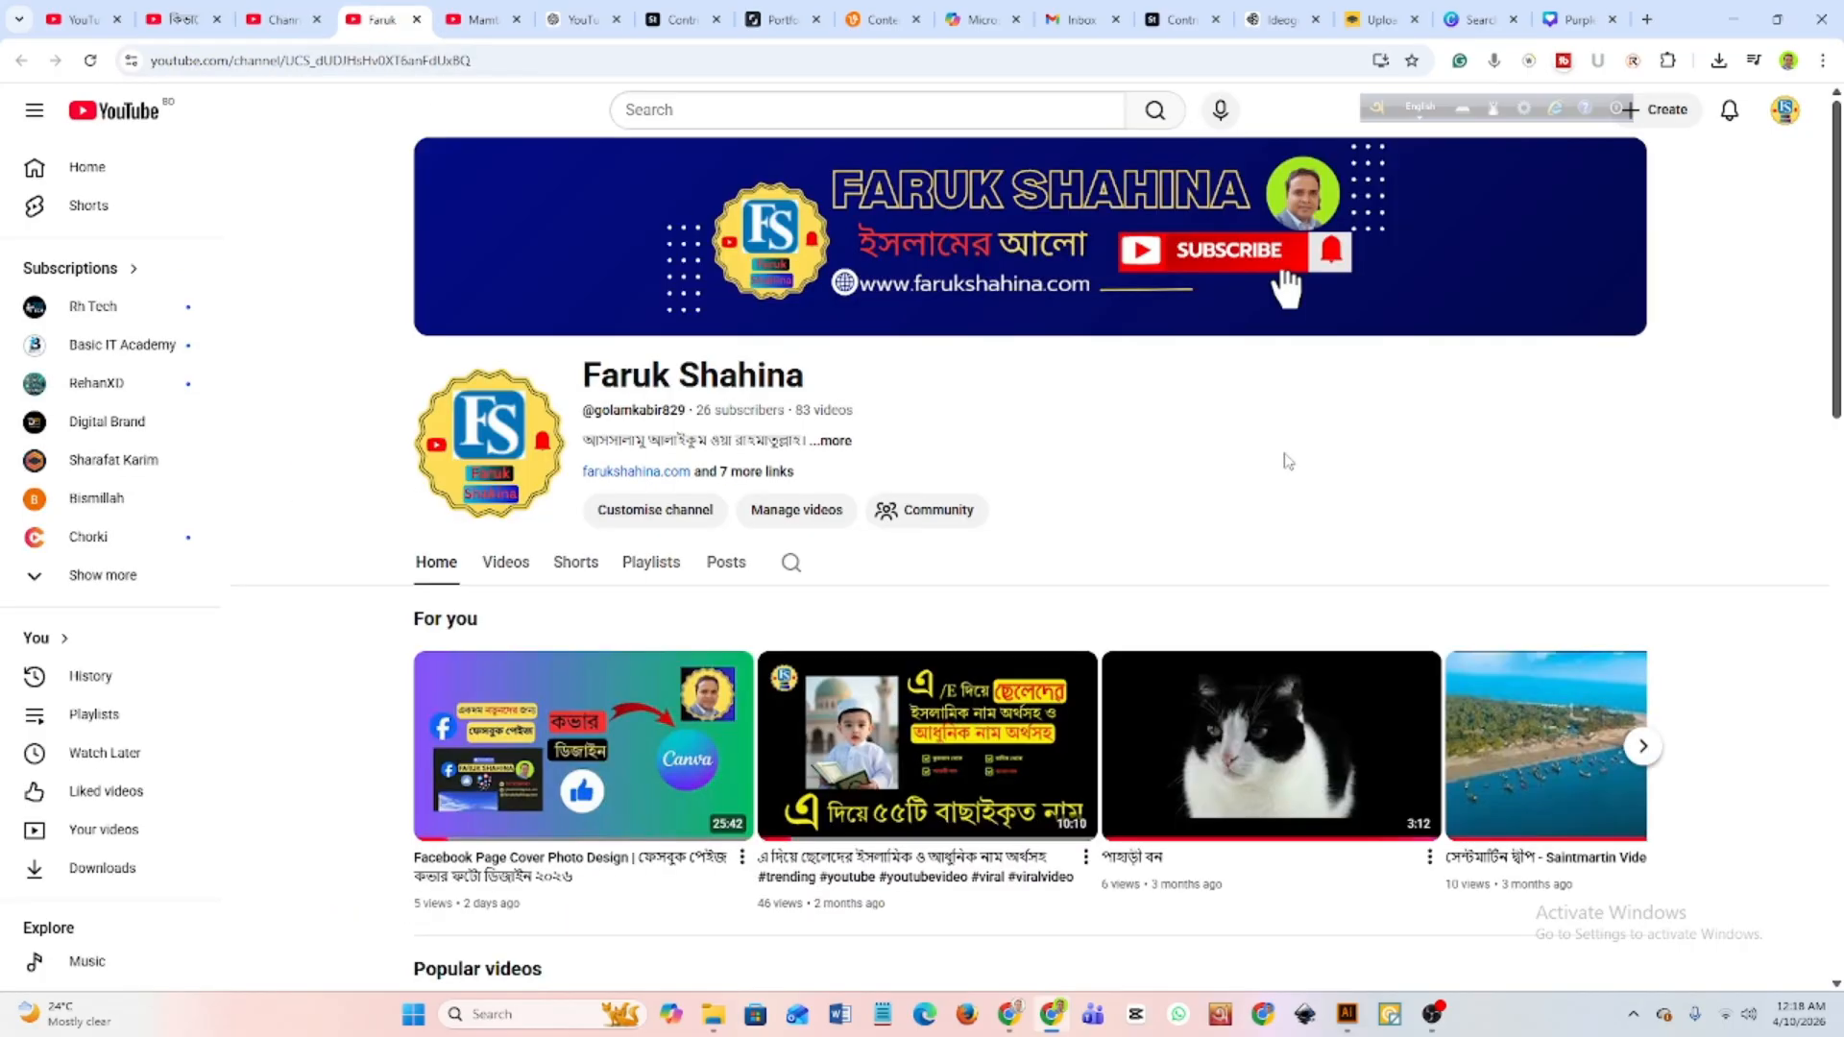
{"action": "mouse_move", "coordinate": [1569, 305]}
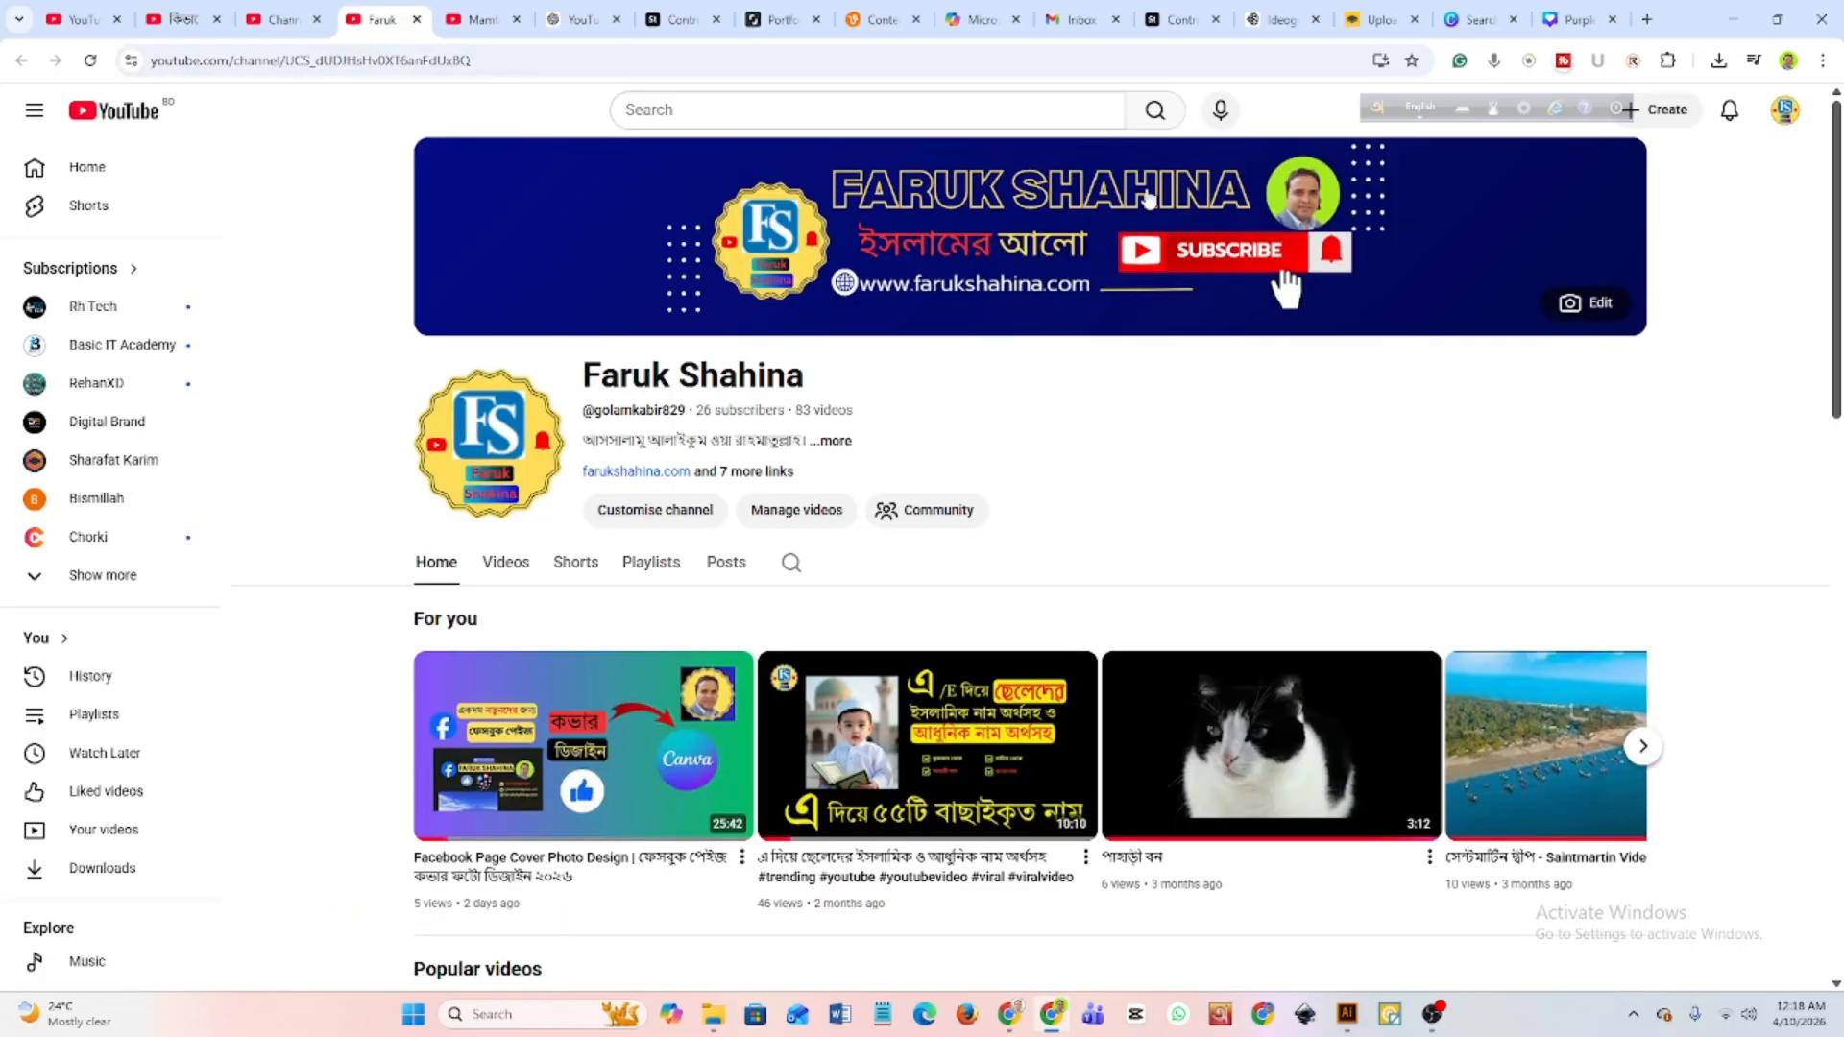
{"action": "left_click", "coordinate": [1569, 305]}
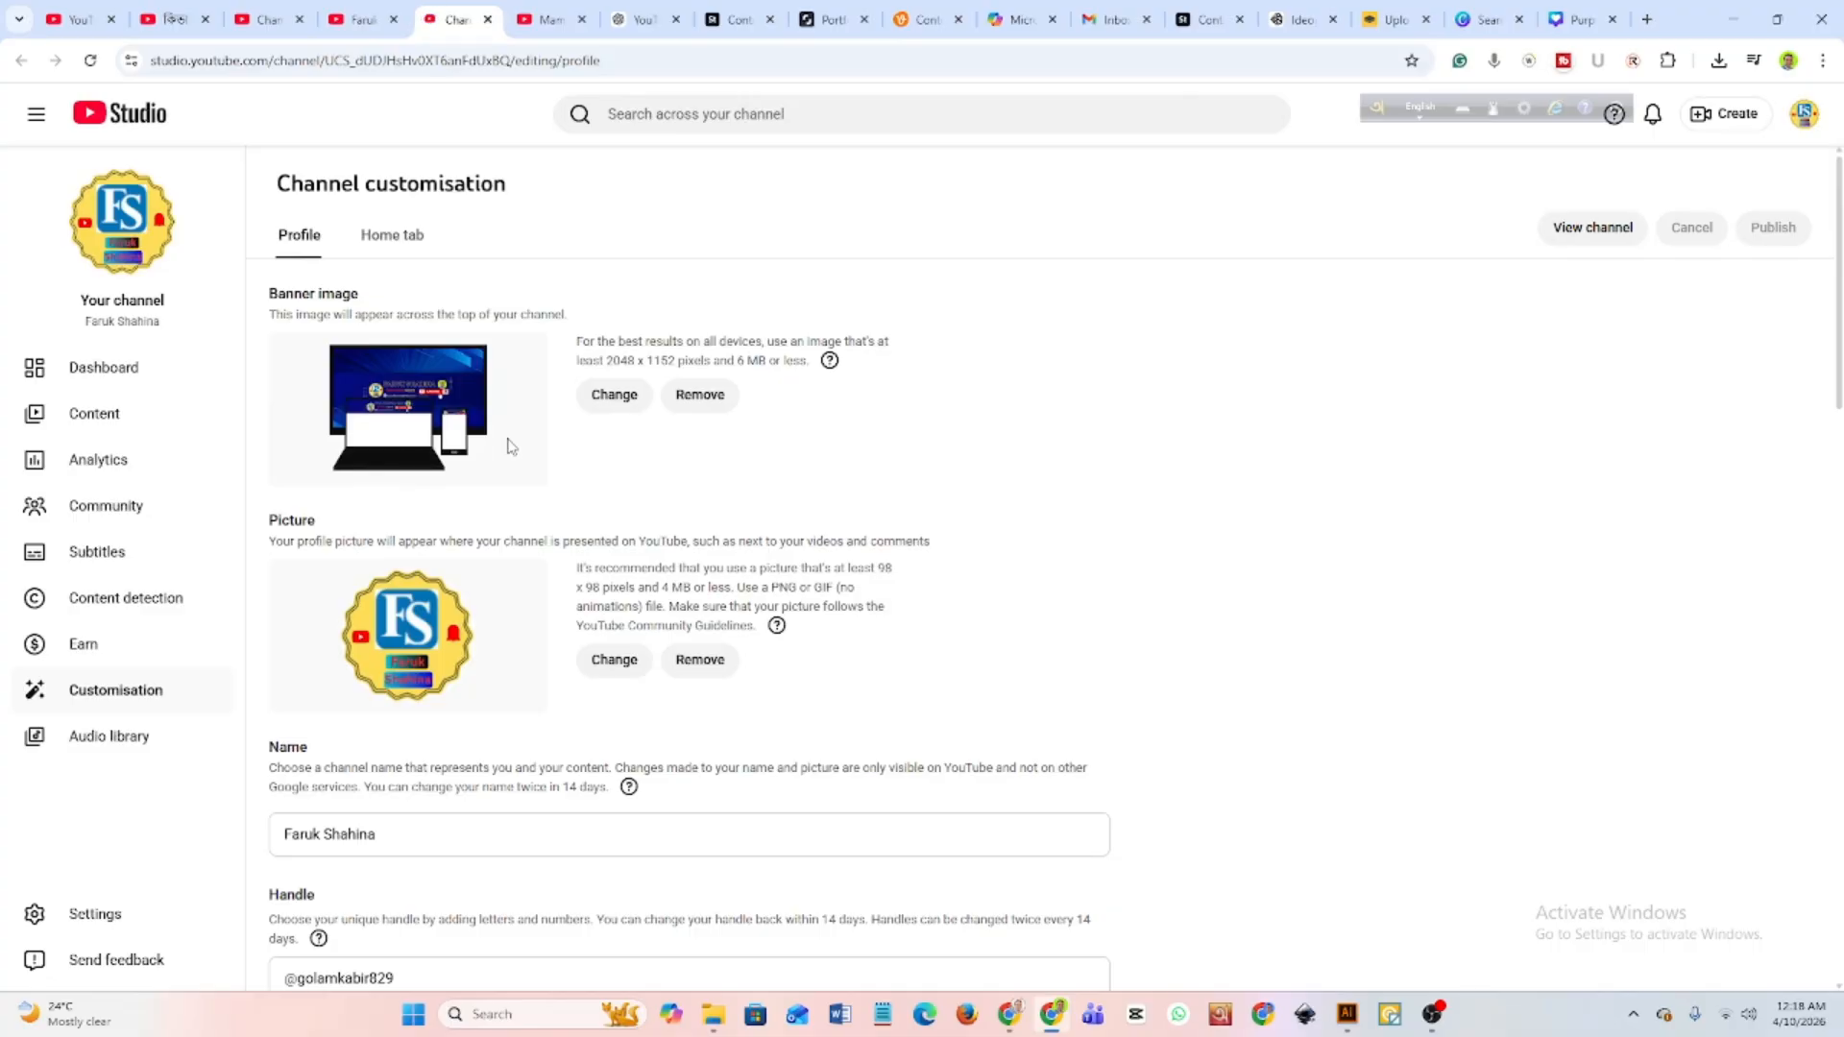
{"action": "left_click", "coordinate": [1567, 21]}
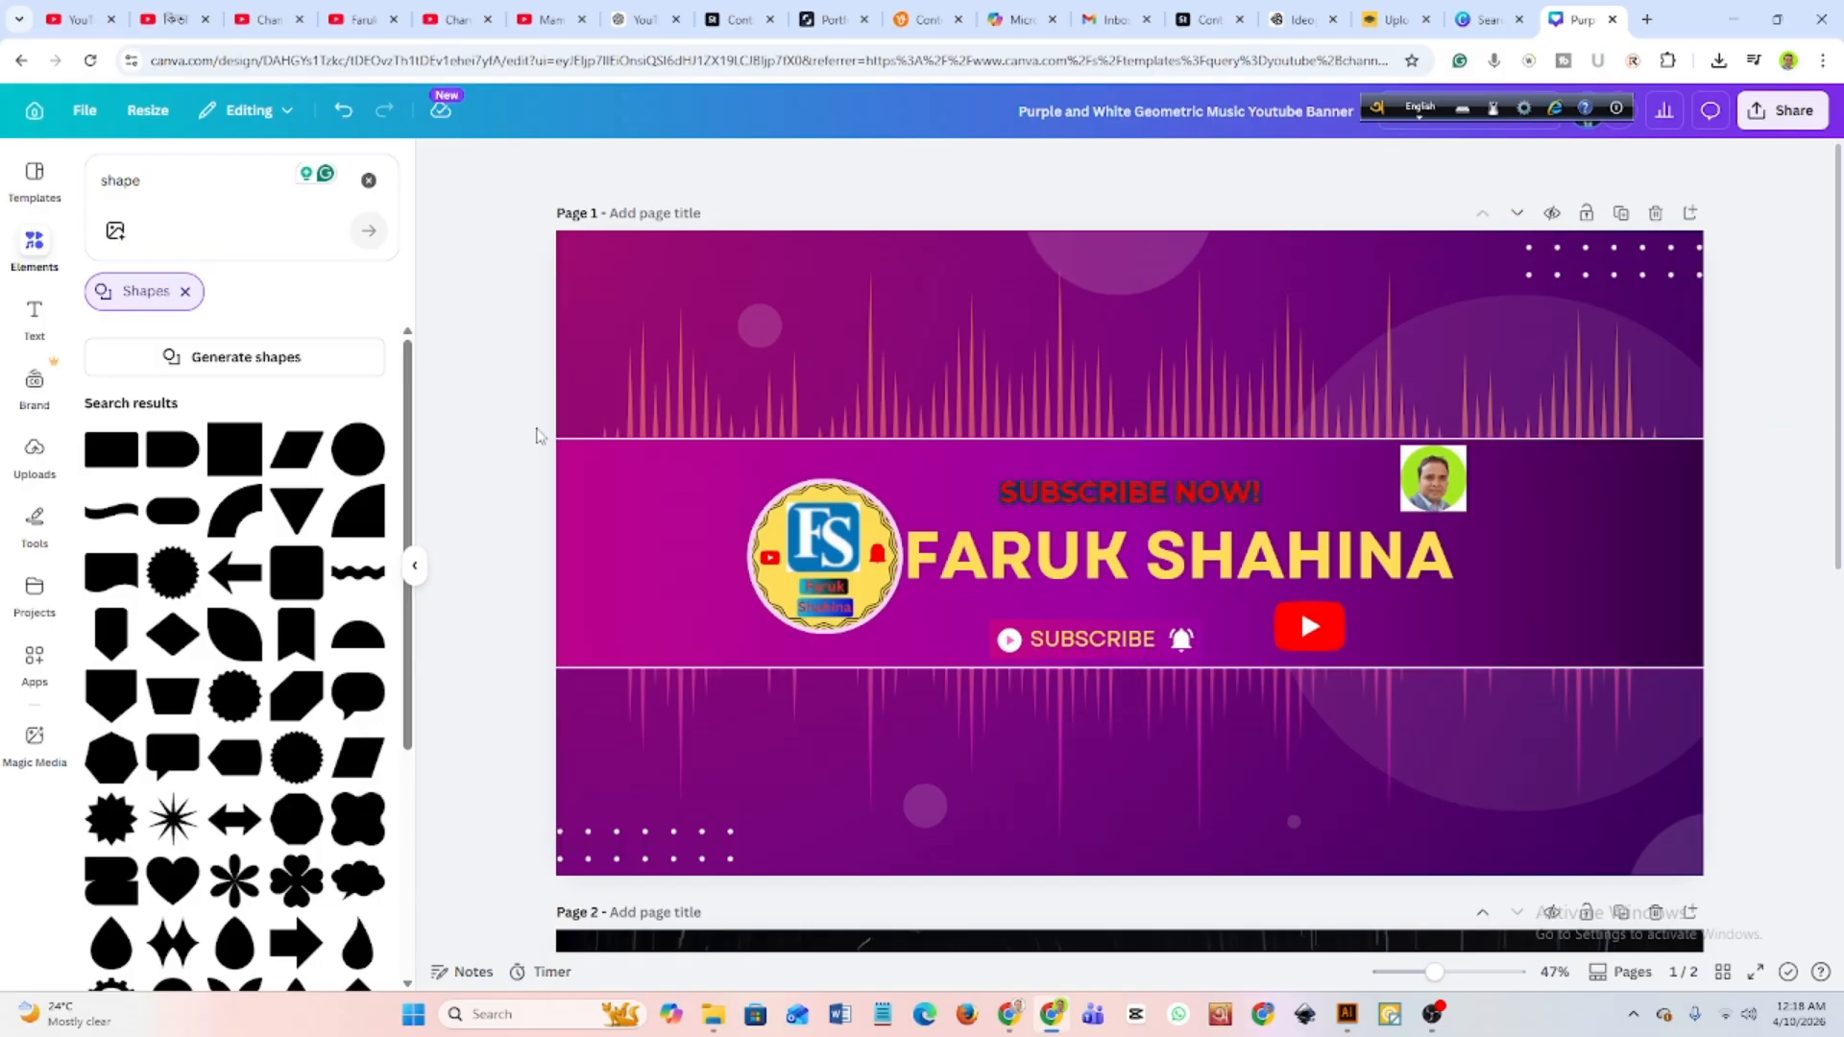
{"action": "left_click", "coordinate": [448, 19]}
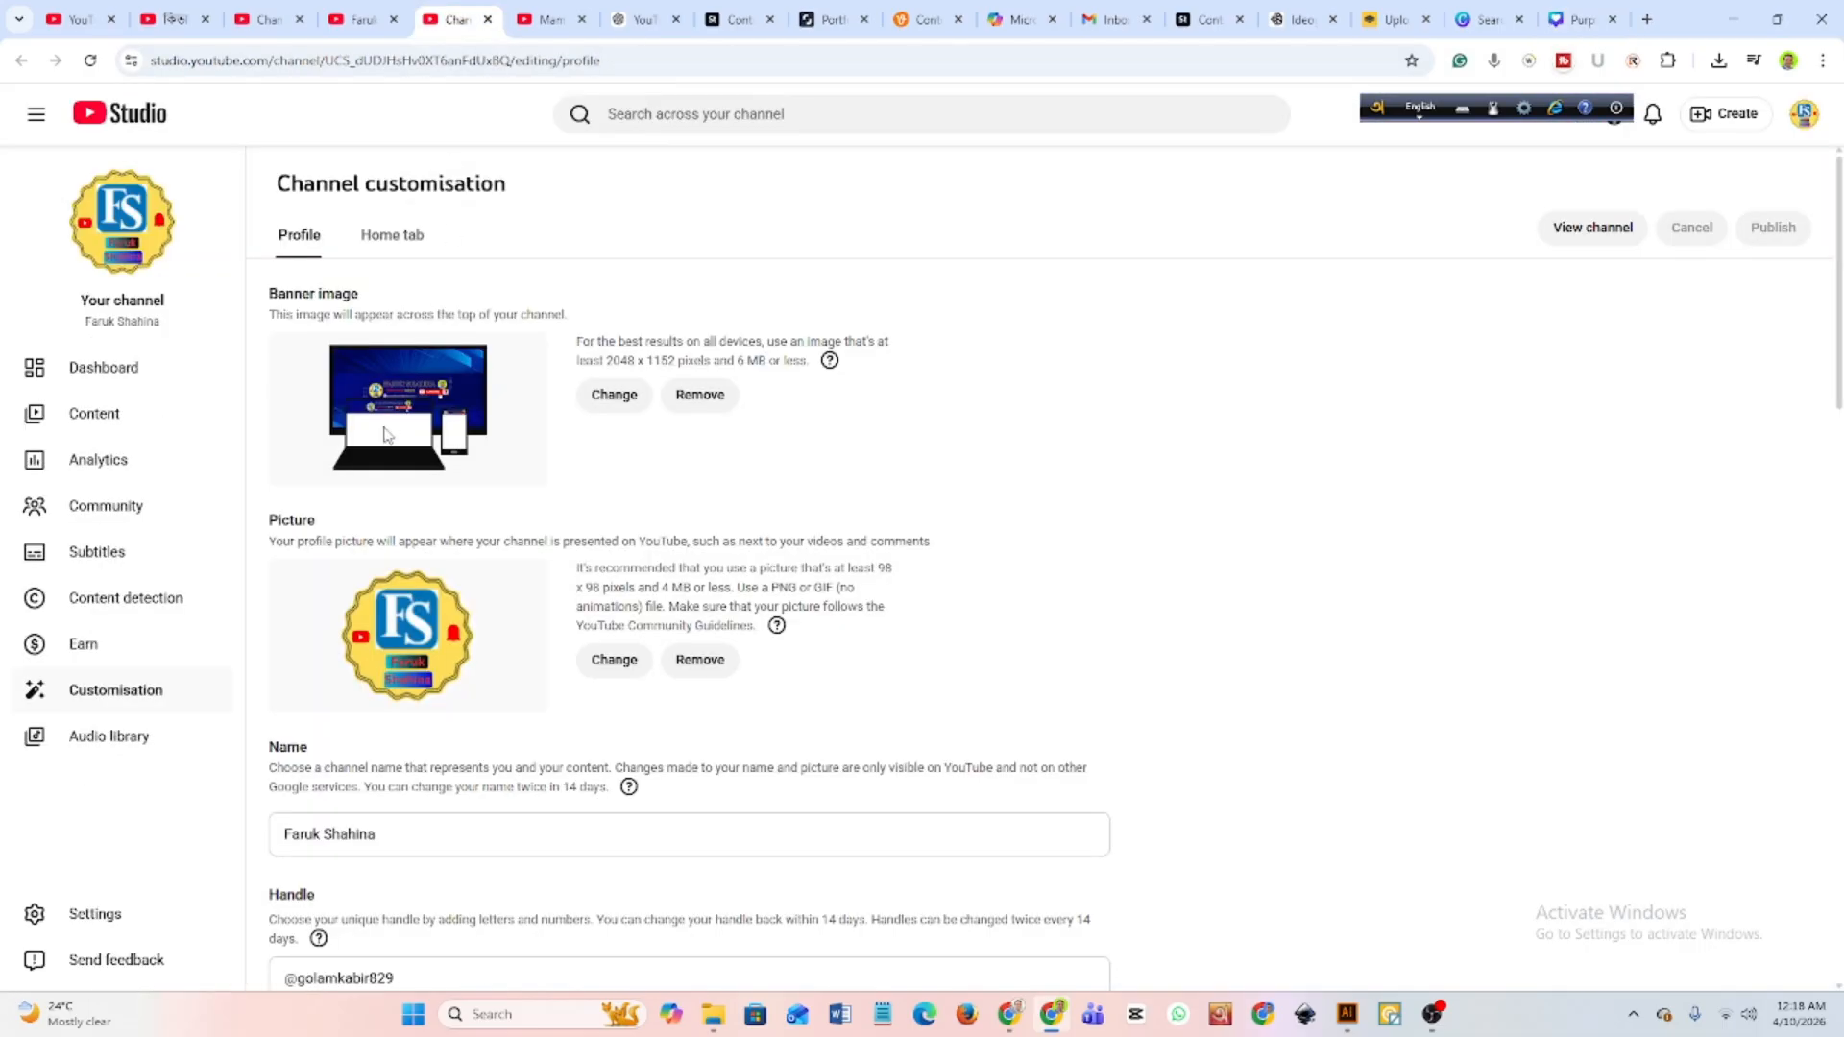
Try the Purple and White Geometric Music Youtube Banner PNG from Downloads as the channel's banner image, then cancel the banner customisation.
{"action": "left_click", "coordinate": [355, 20]}
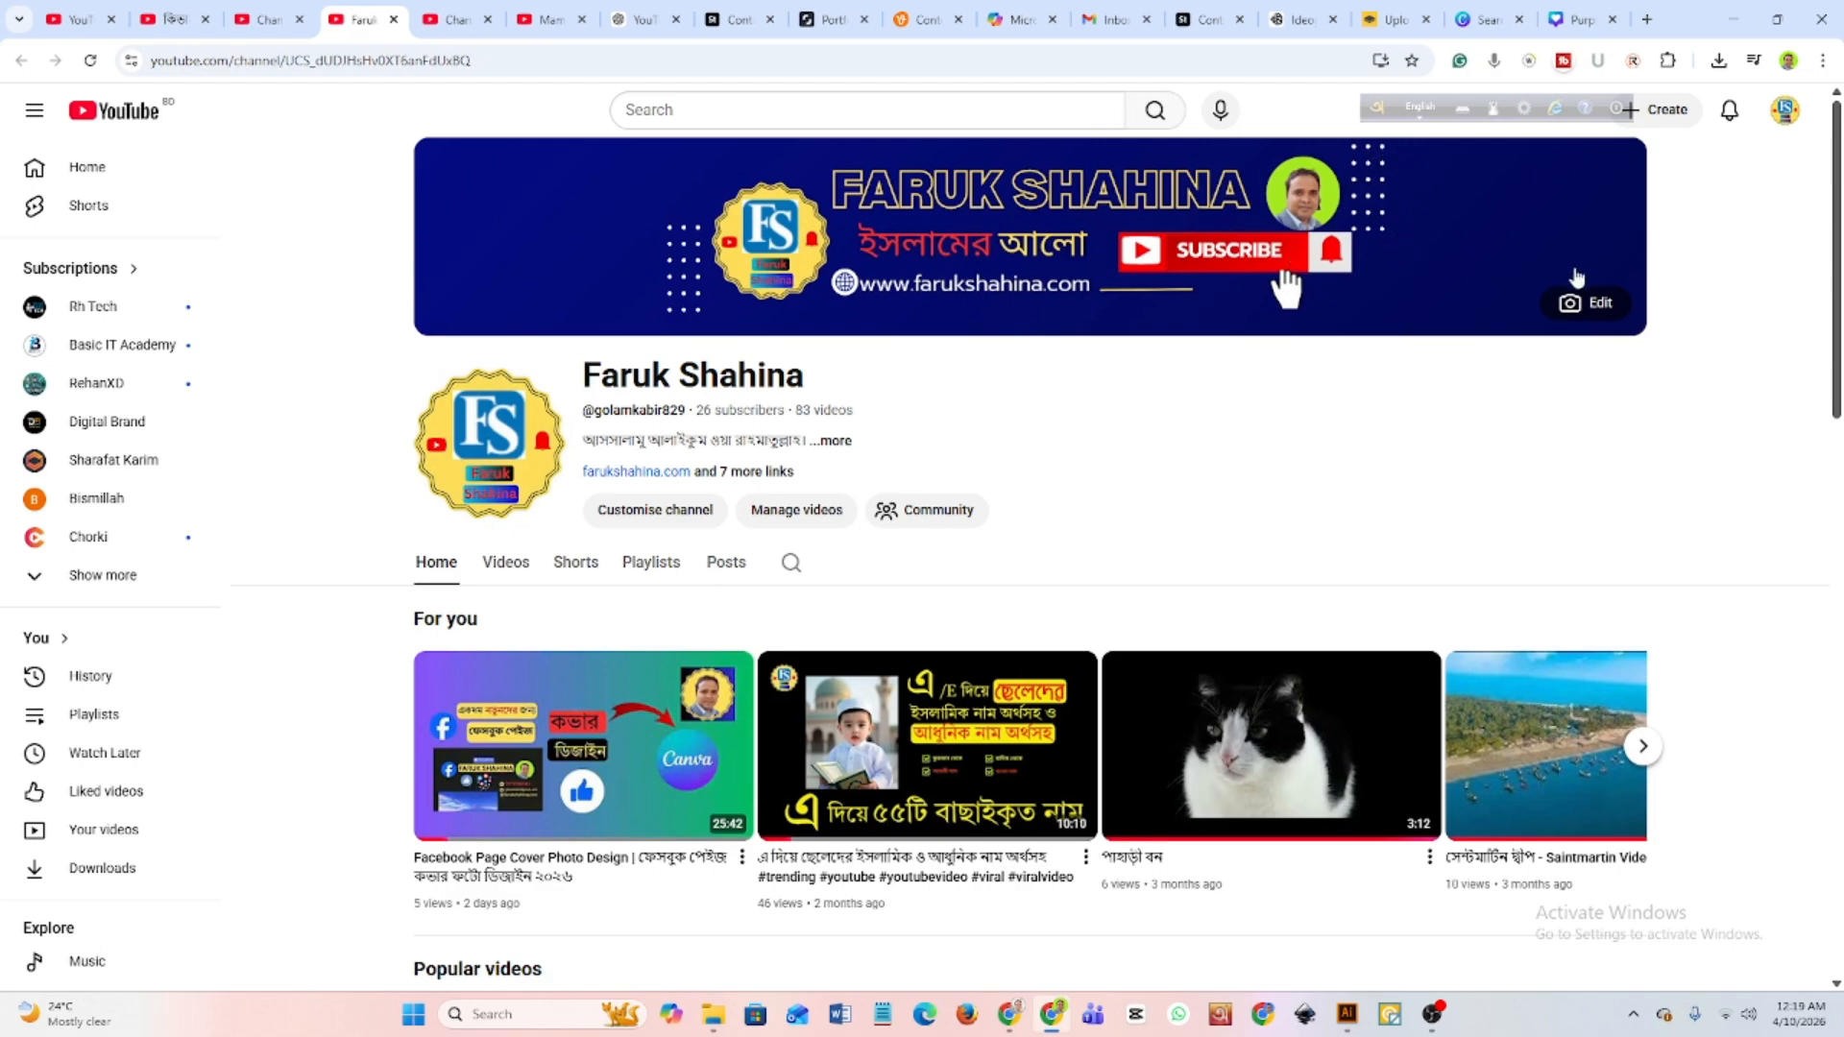
{"action": "left_click", "coordinate": [1576, 306]}
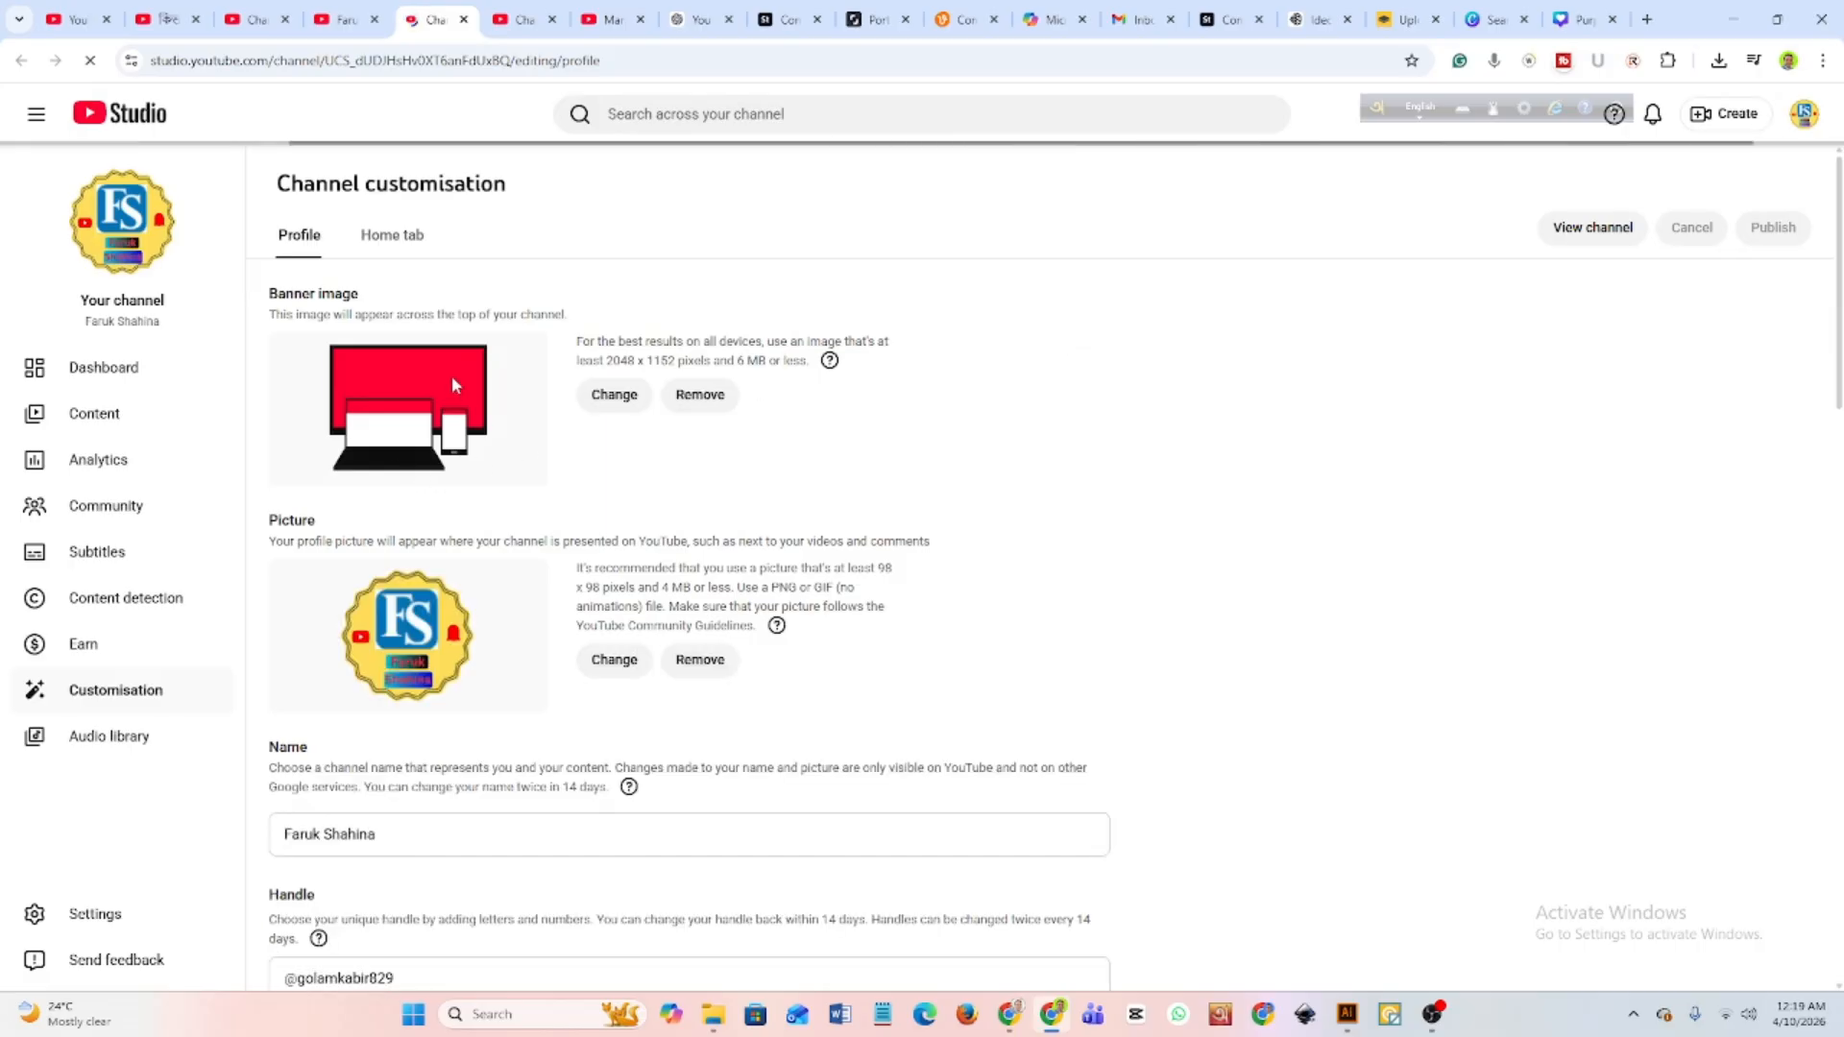
{"action": "left_click", "coordinate": [612, 396]}
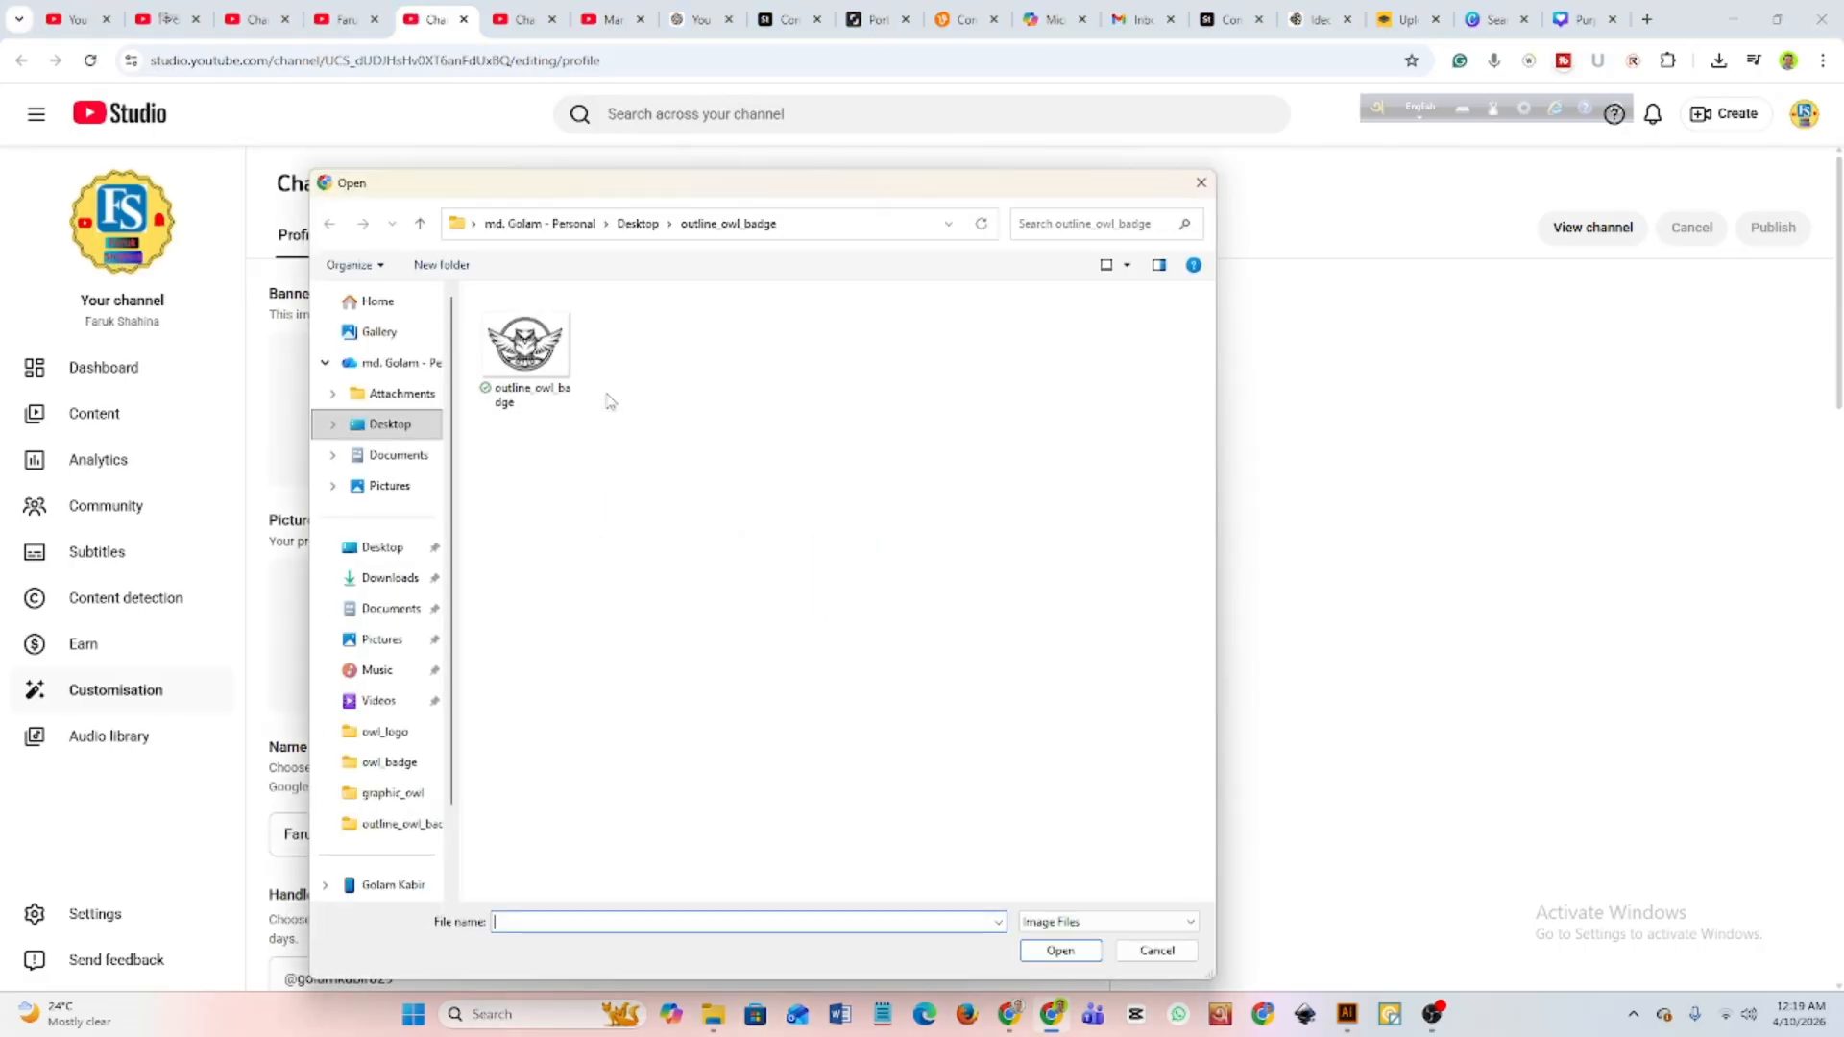
{"action": "left_click", "coordinate": [376, 582]}
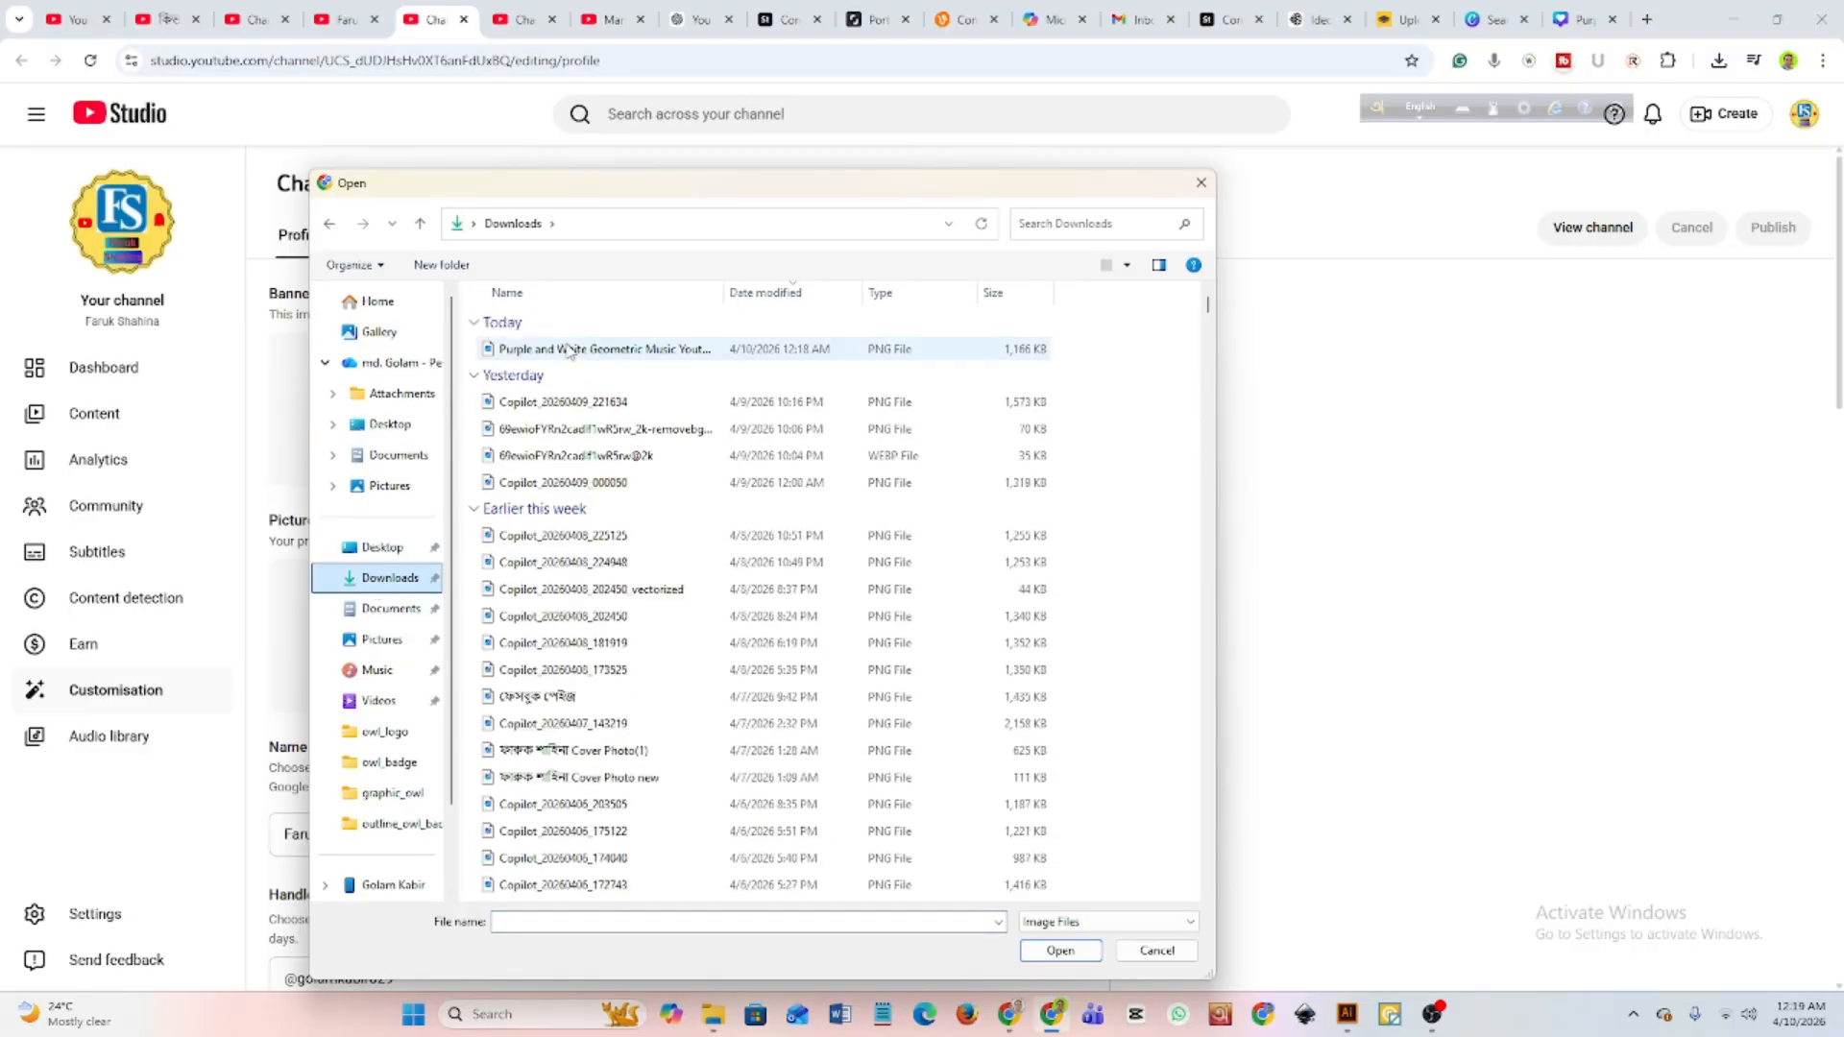
{"action": "left_click", "coordinate": [569, 357]}
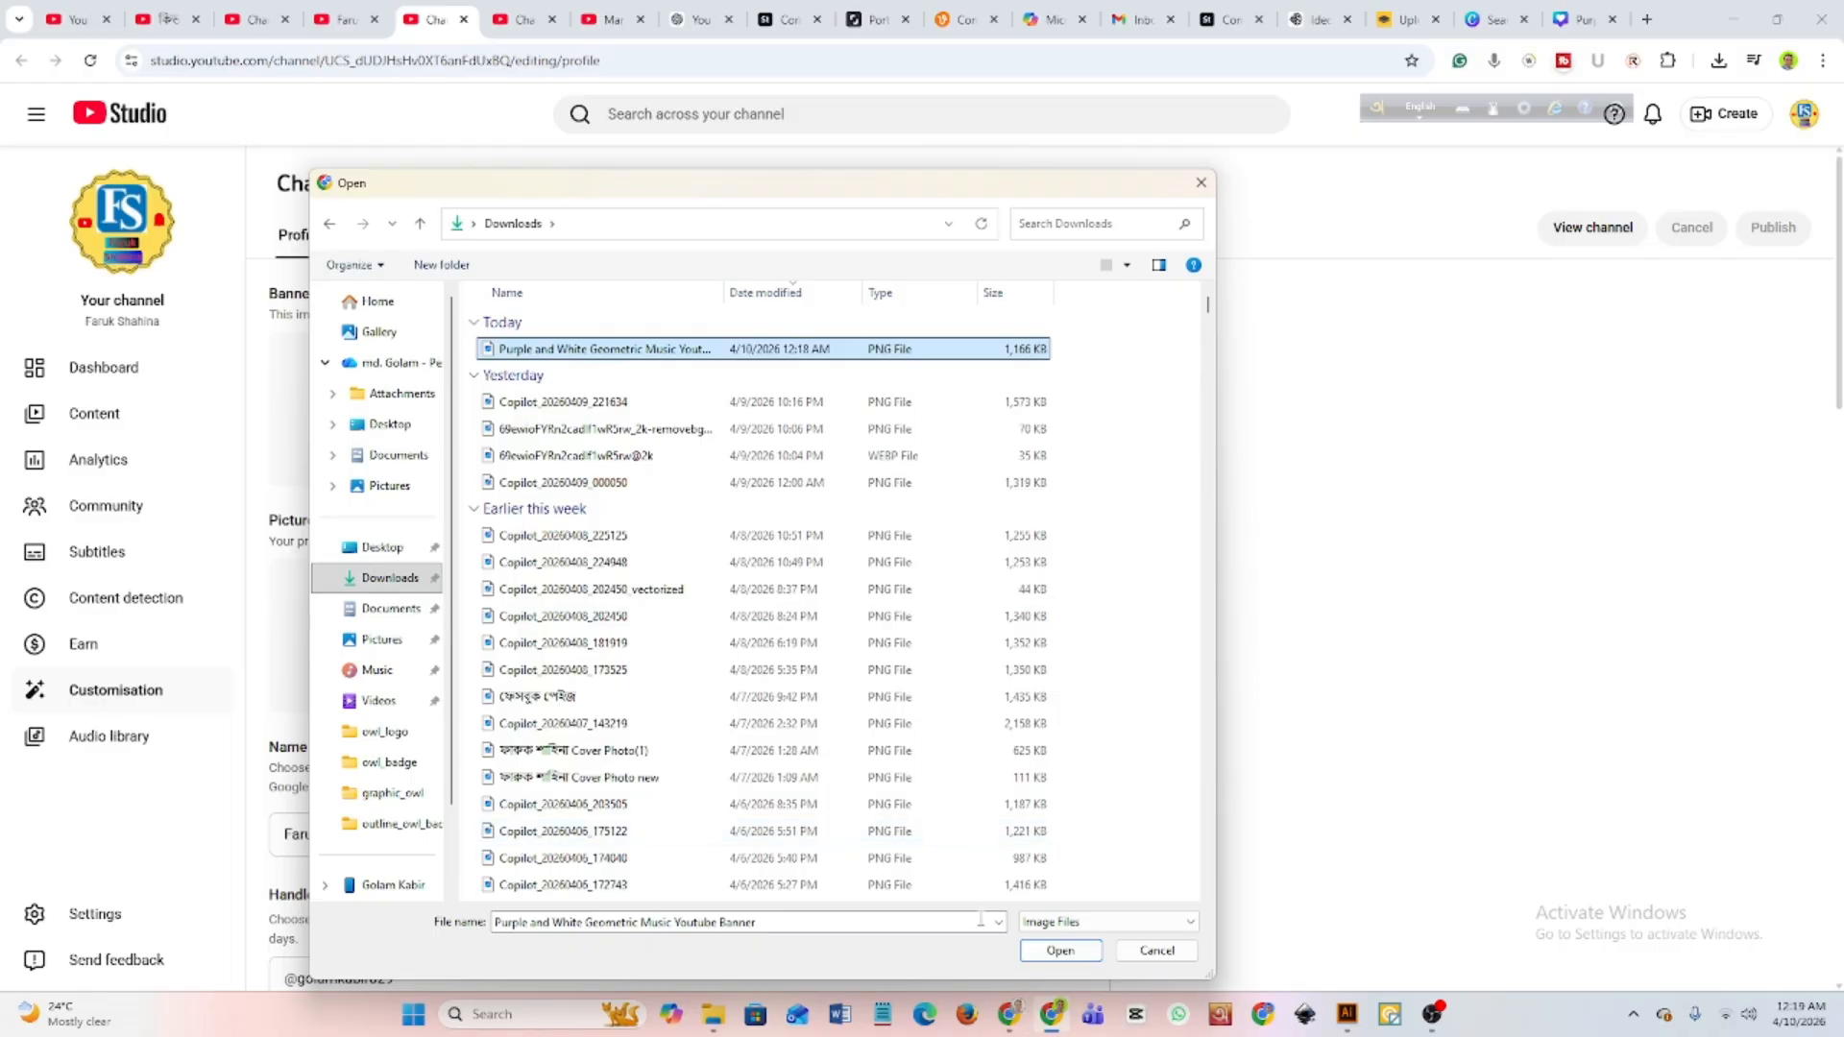
{"action": "left_click", "coordinate": [1061, 951]}
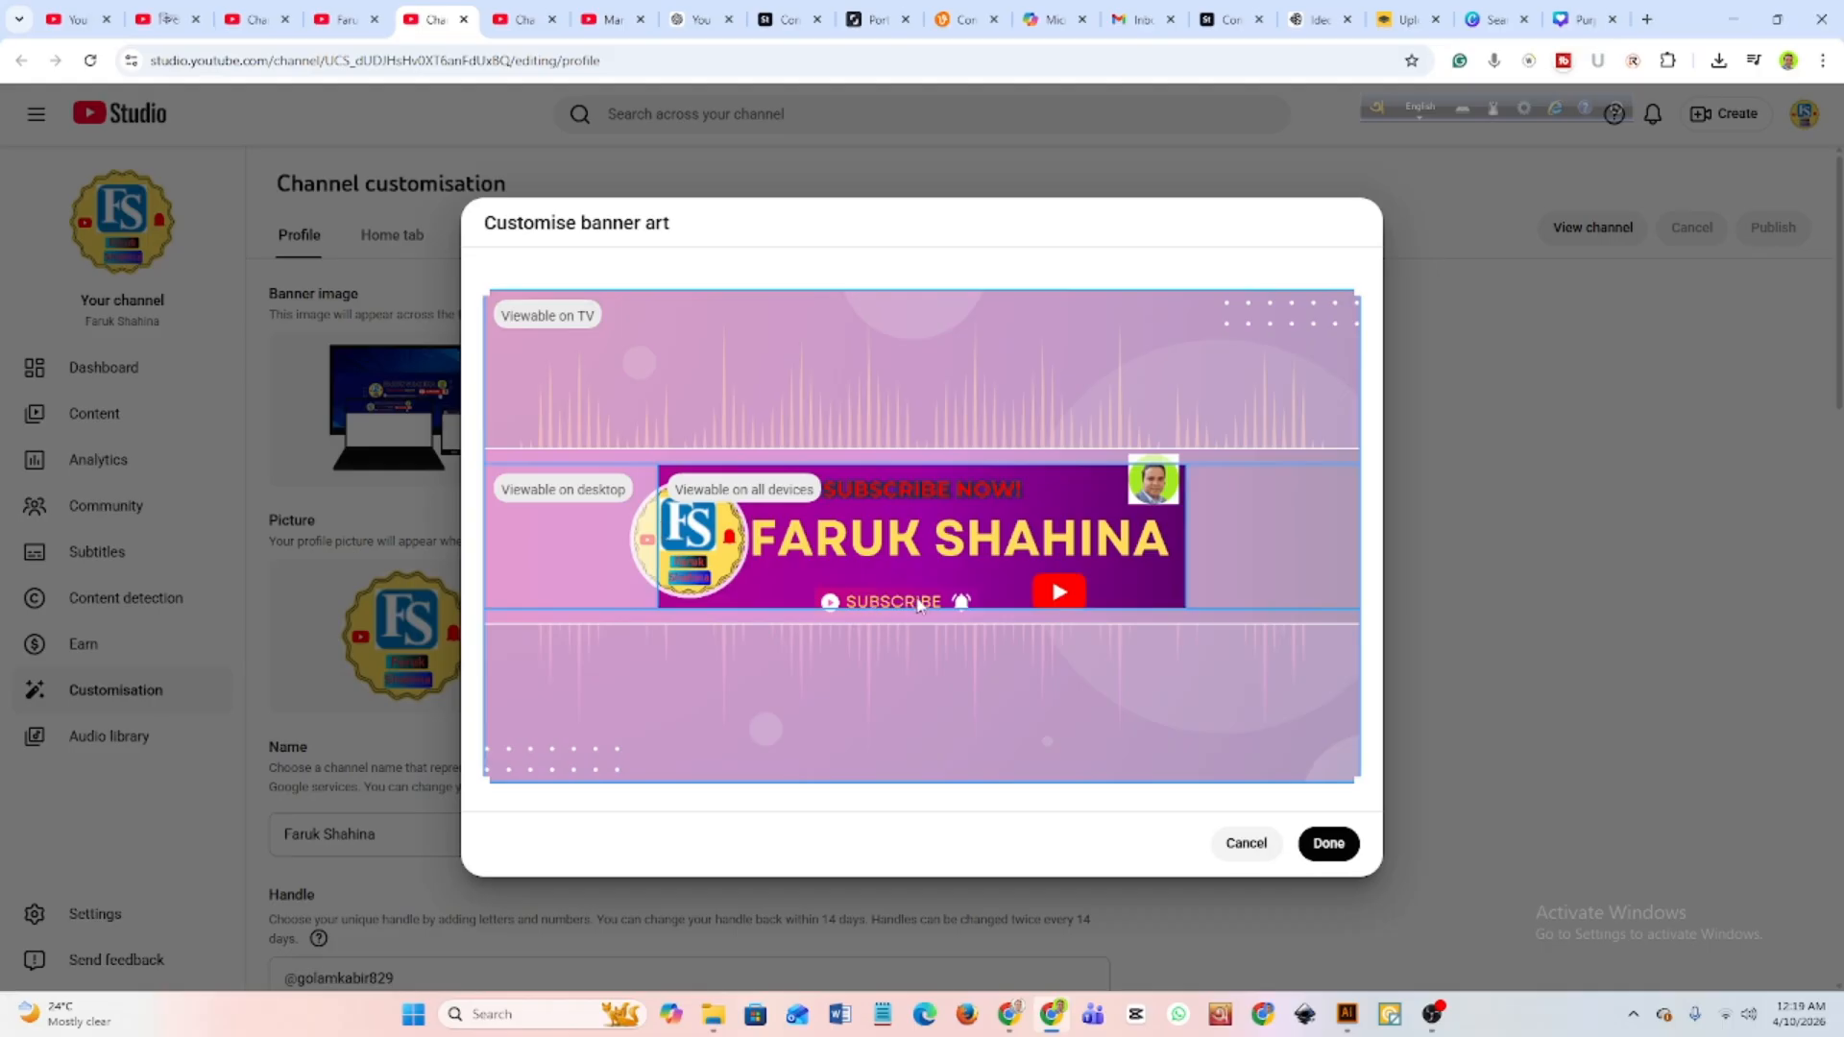
{"action": "left_click", "coordinate": [1239, 844]}
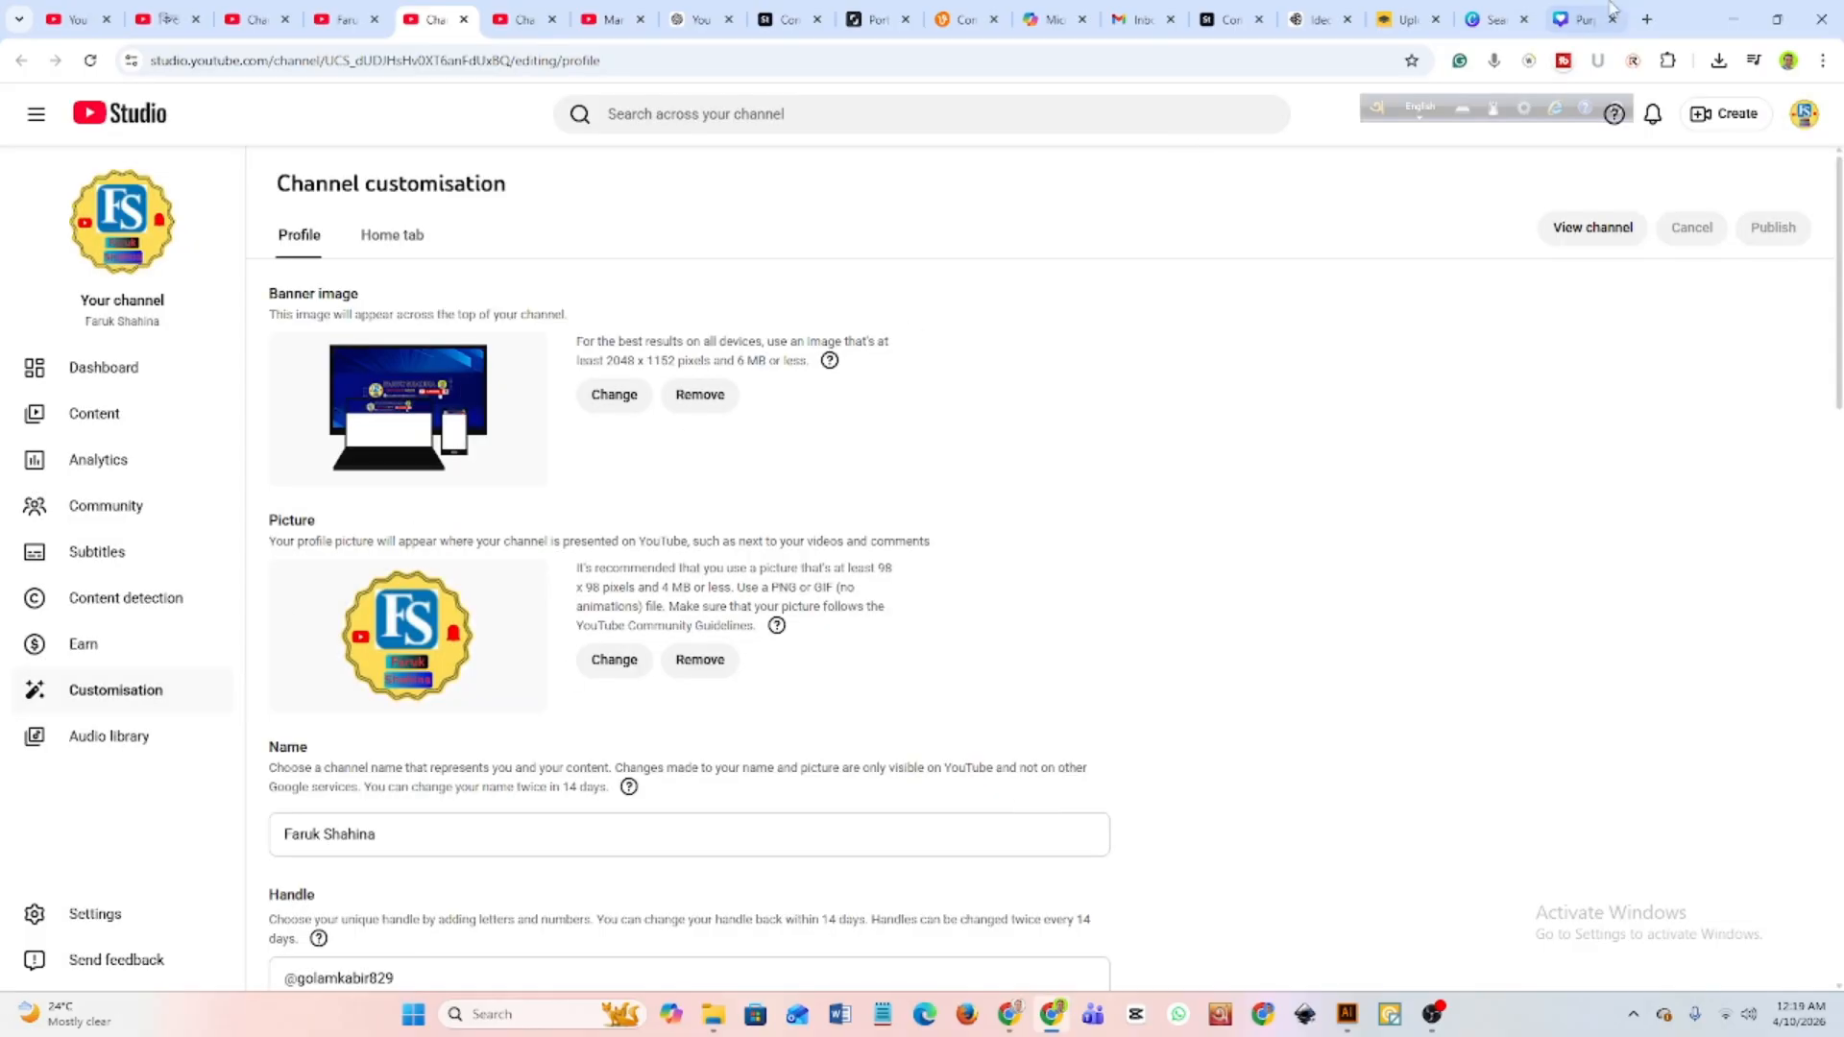
Switch to the Canva banner design and shrink the channel name heading to font size 101, keeping its right end in place.
{"action": "left_click", "coordinate": [1580, 19]}
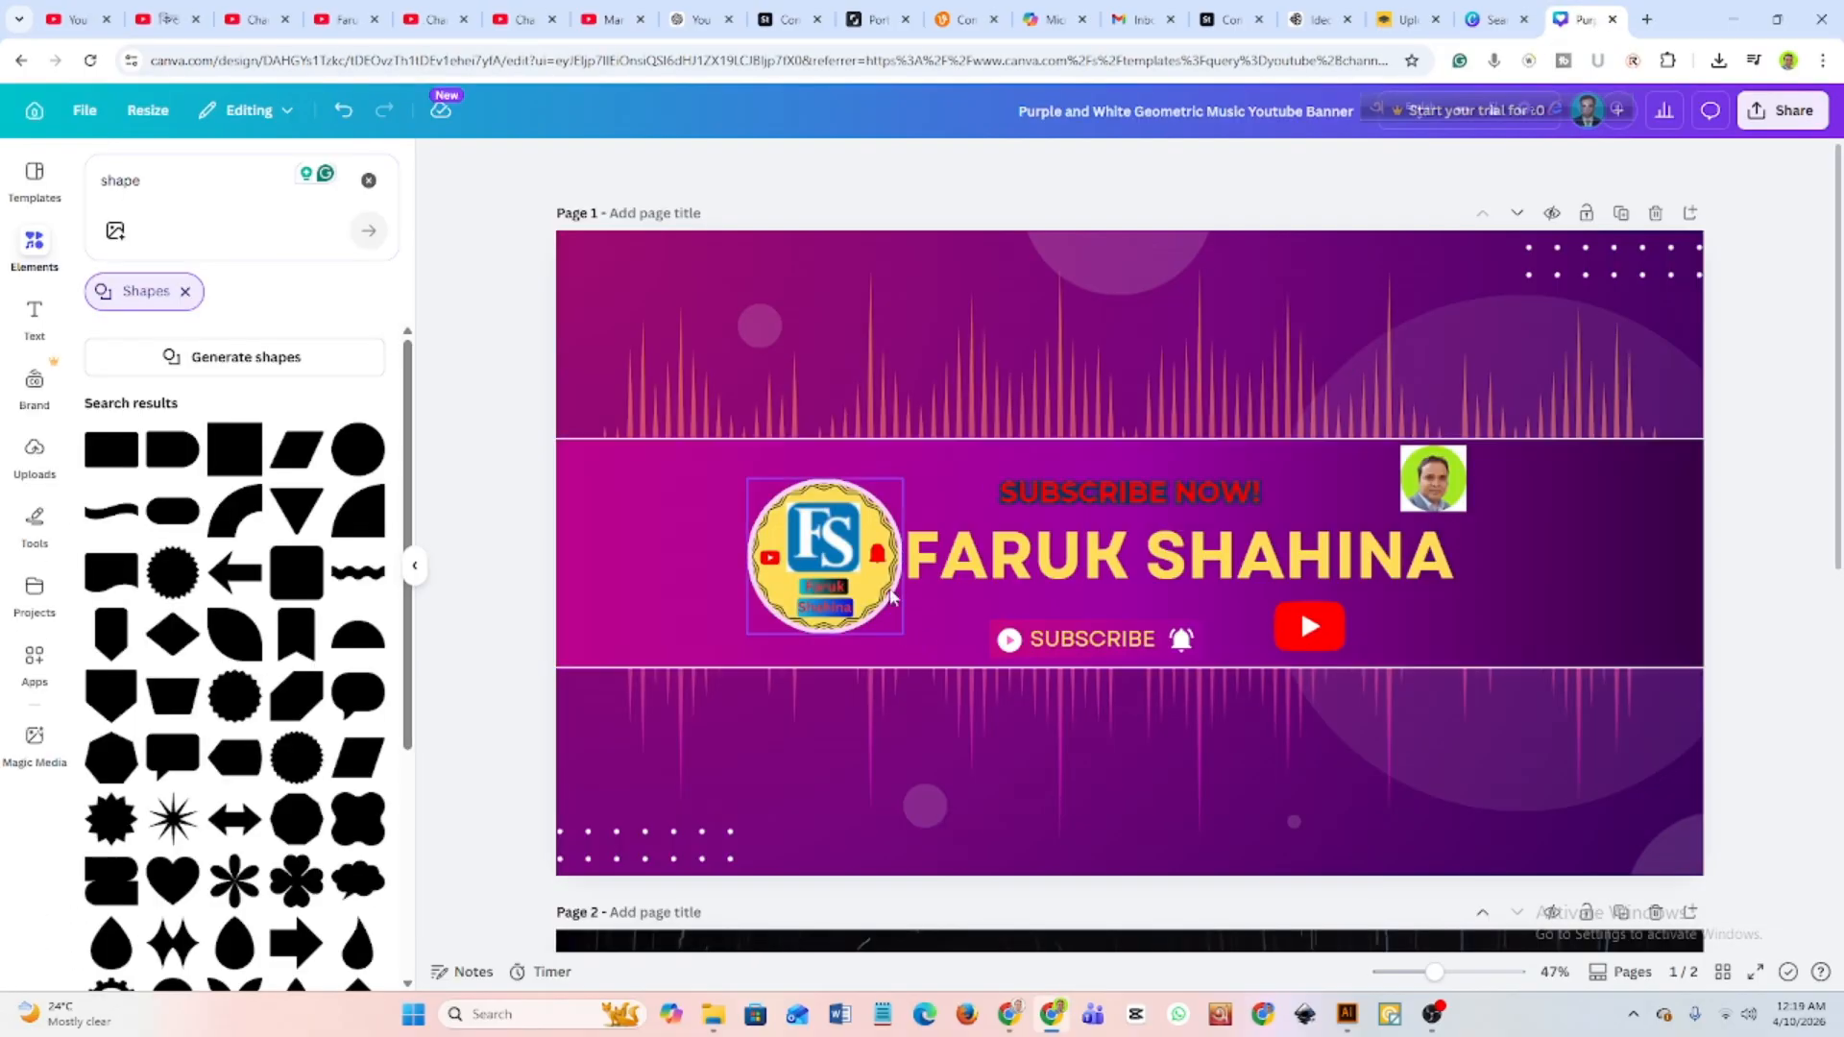
{"action": "left_click", "coordinate": [924, 590]}
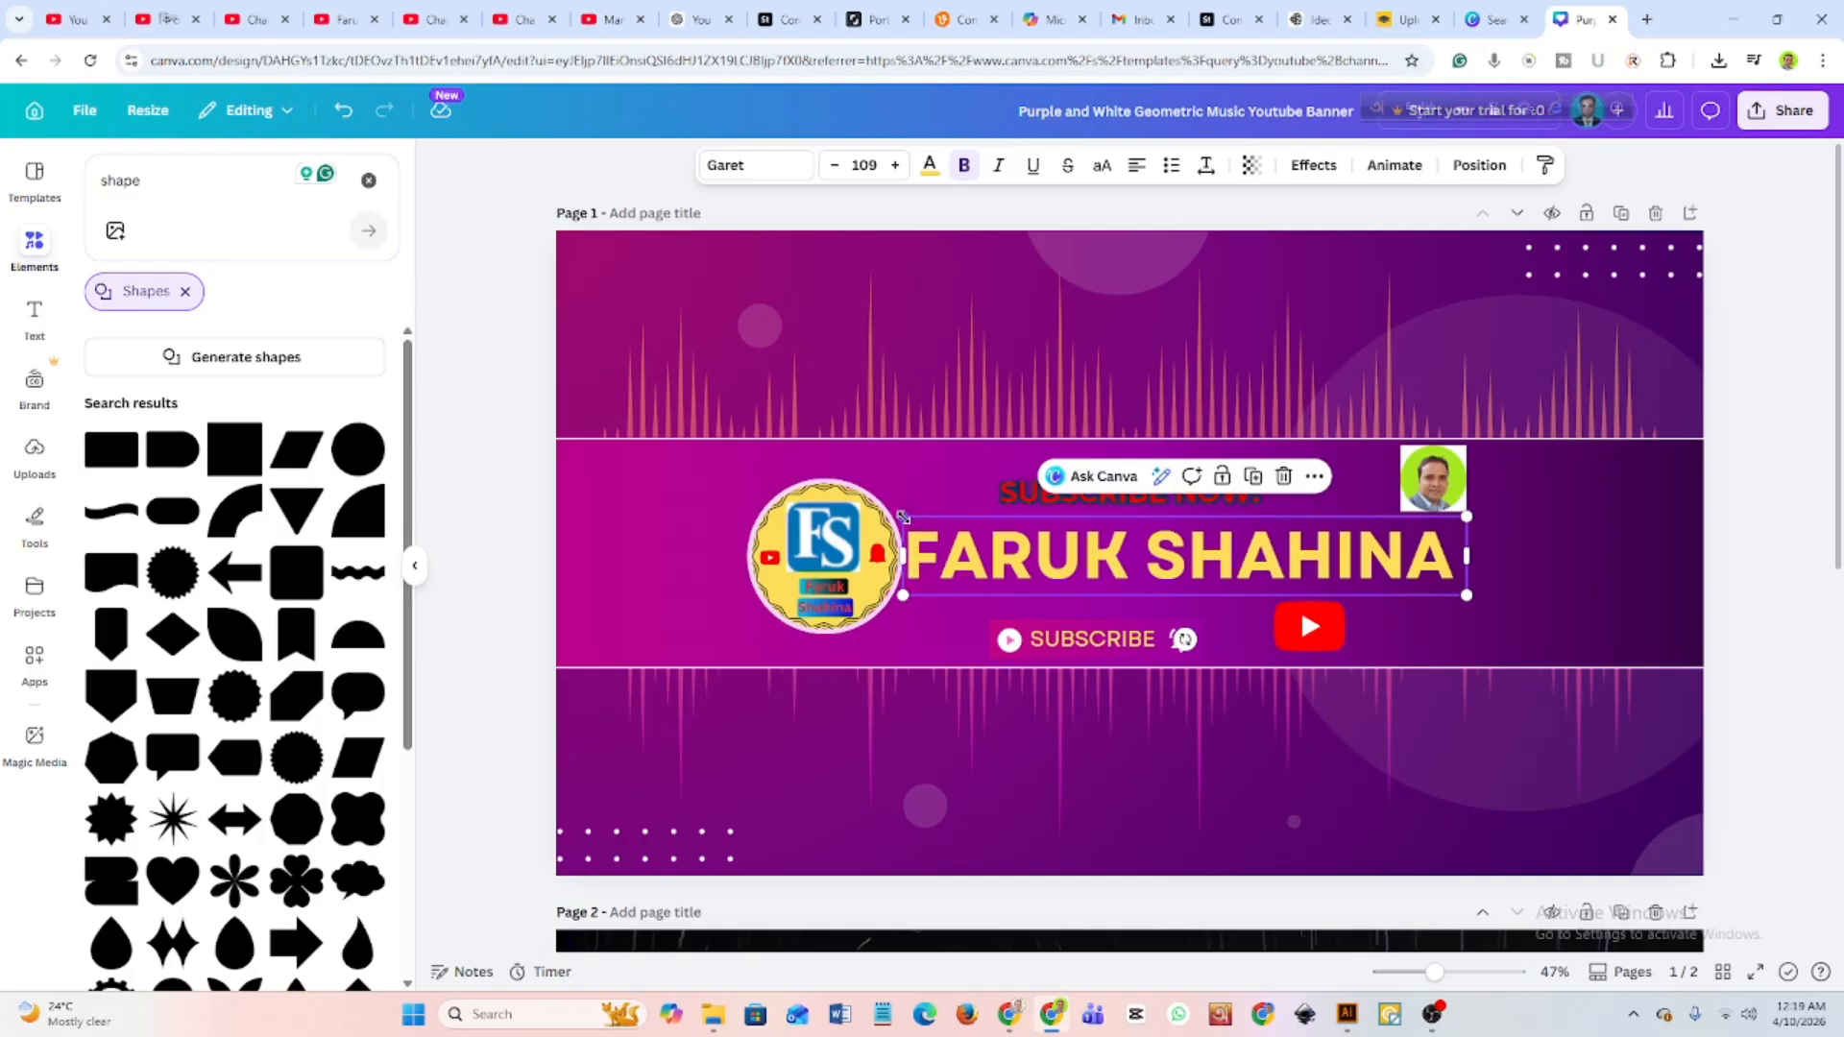
{"action": "left_click_drag", "start_coordinate": [902, 513], "coordinate": [947, 523]}
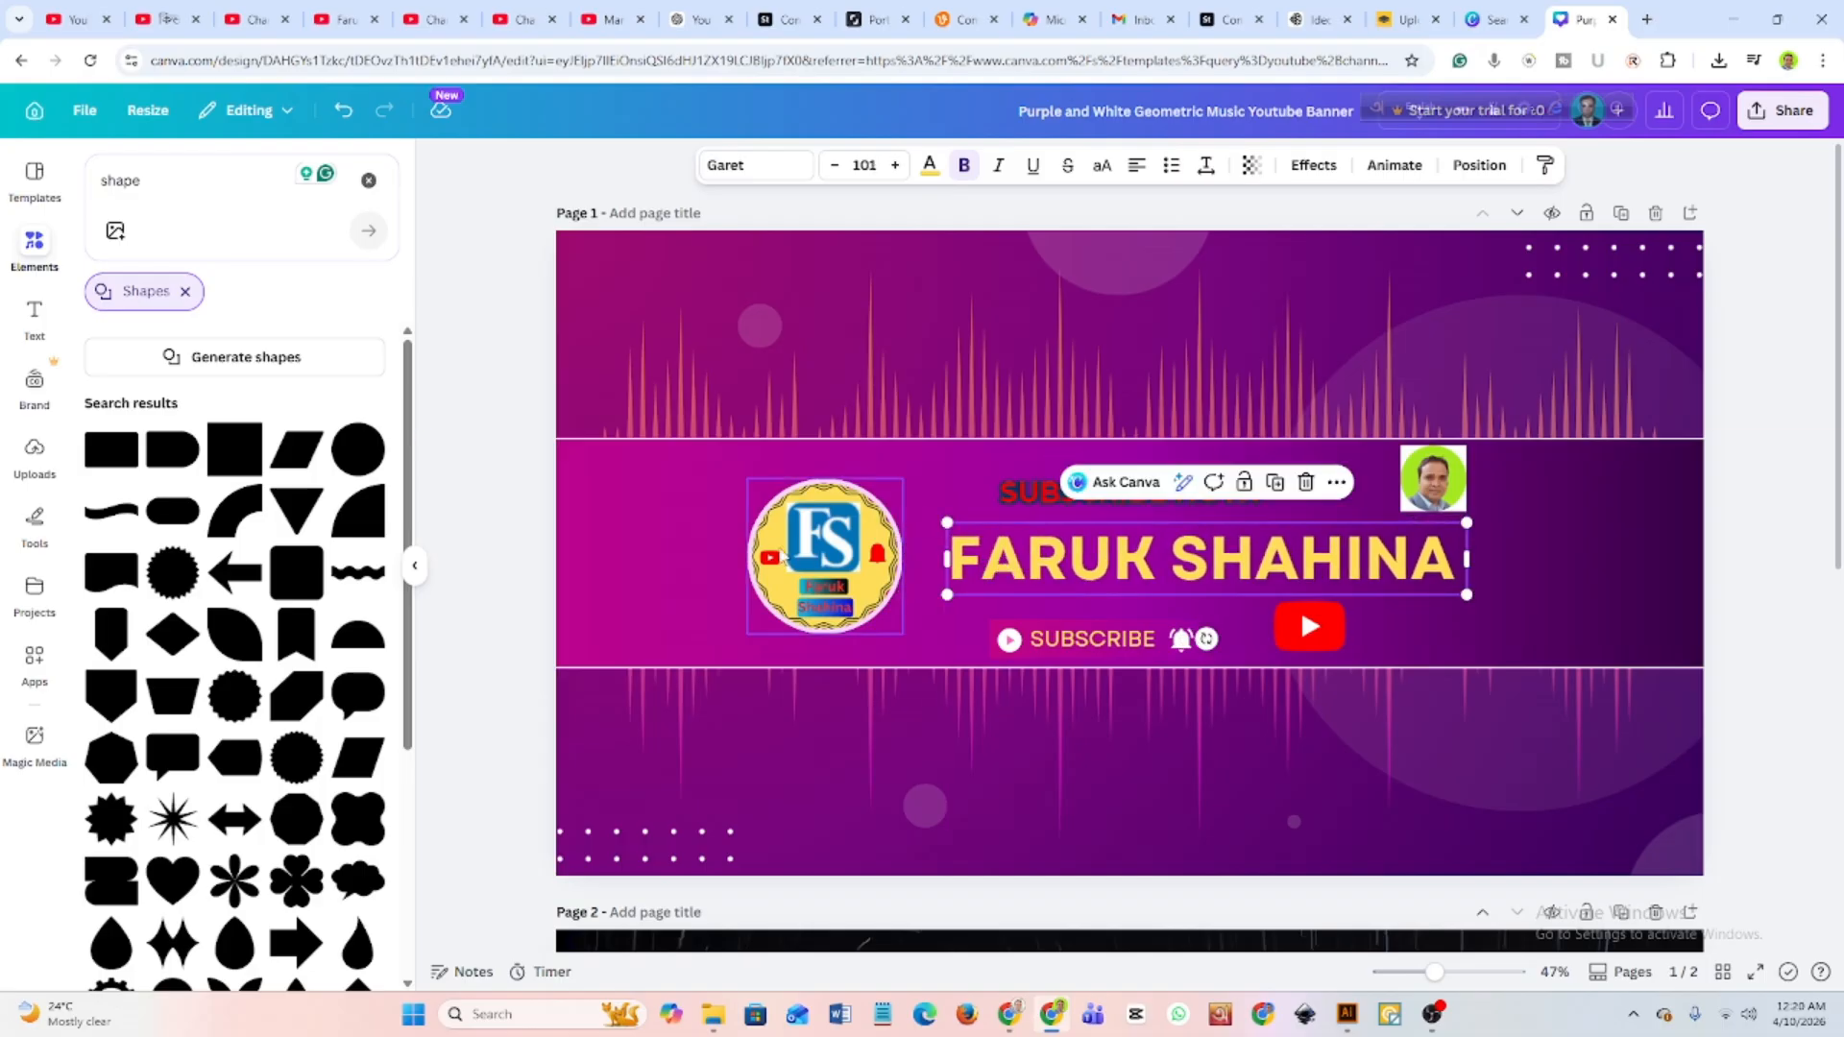
Move the round FS logo up against the start of the channel name heading and shrink it to fit the safe area.
{"action": "left_click_drag", "start_coordinate": [819, 558], "coordinate": [862, 553]}
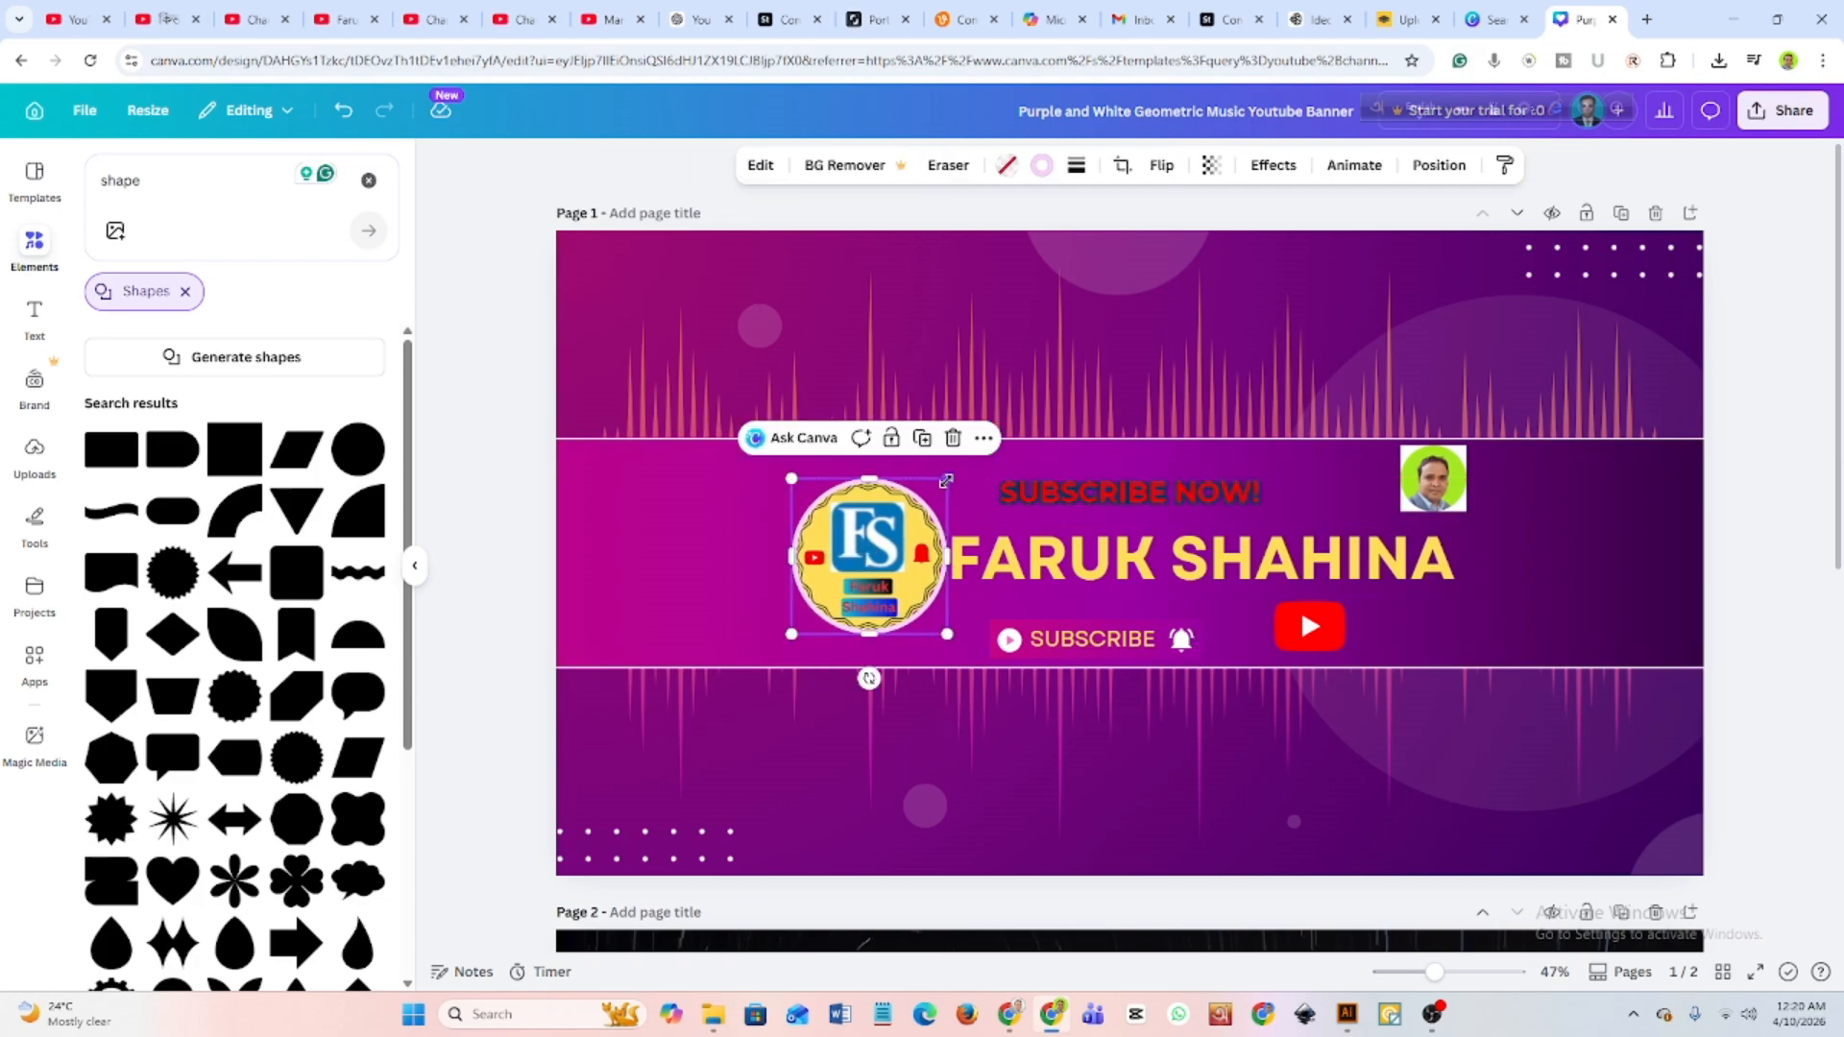
{"action": "left_click_drag", "start_coordinate": [946, 482], "coordinate": [931, 550]}
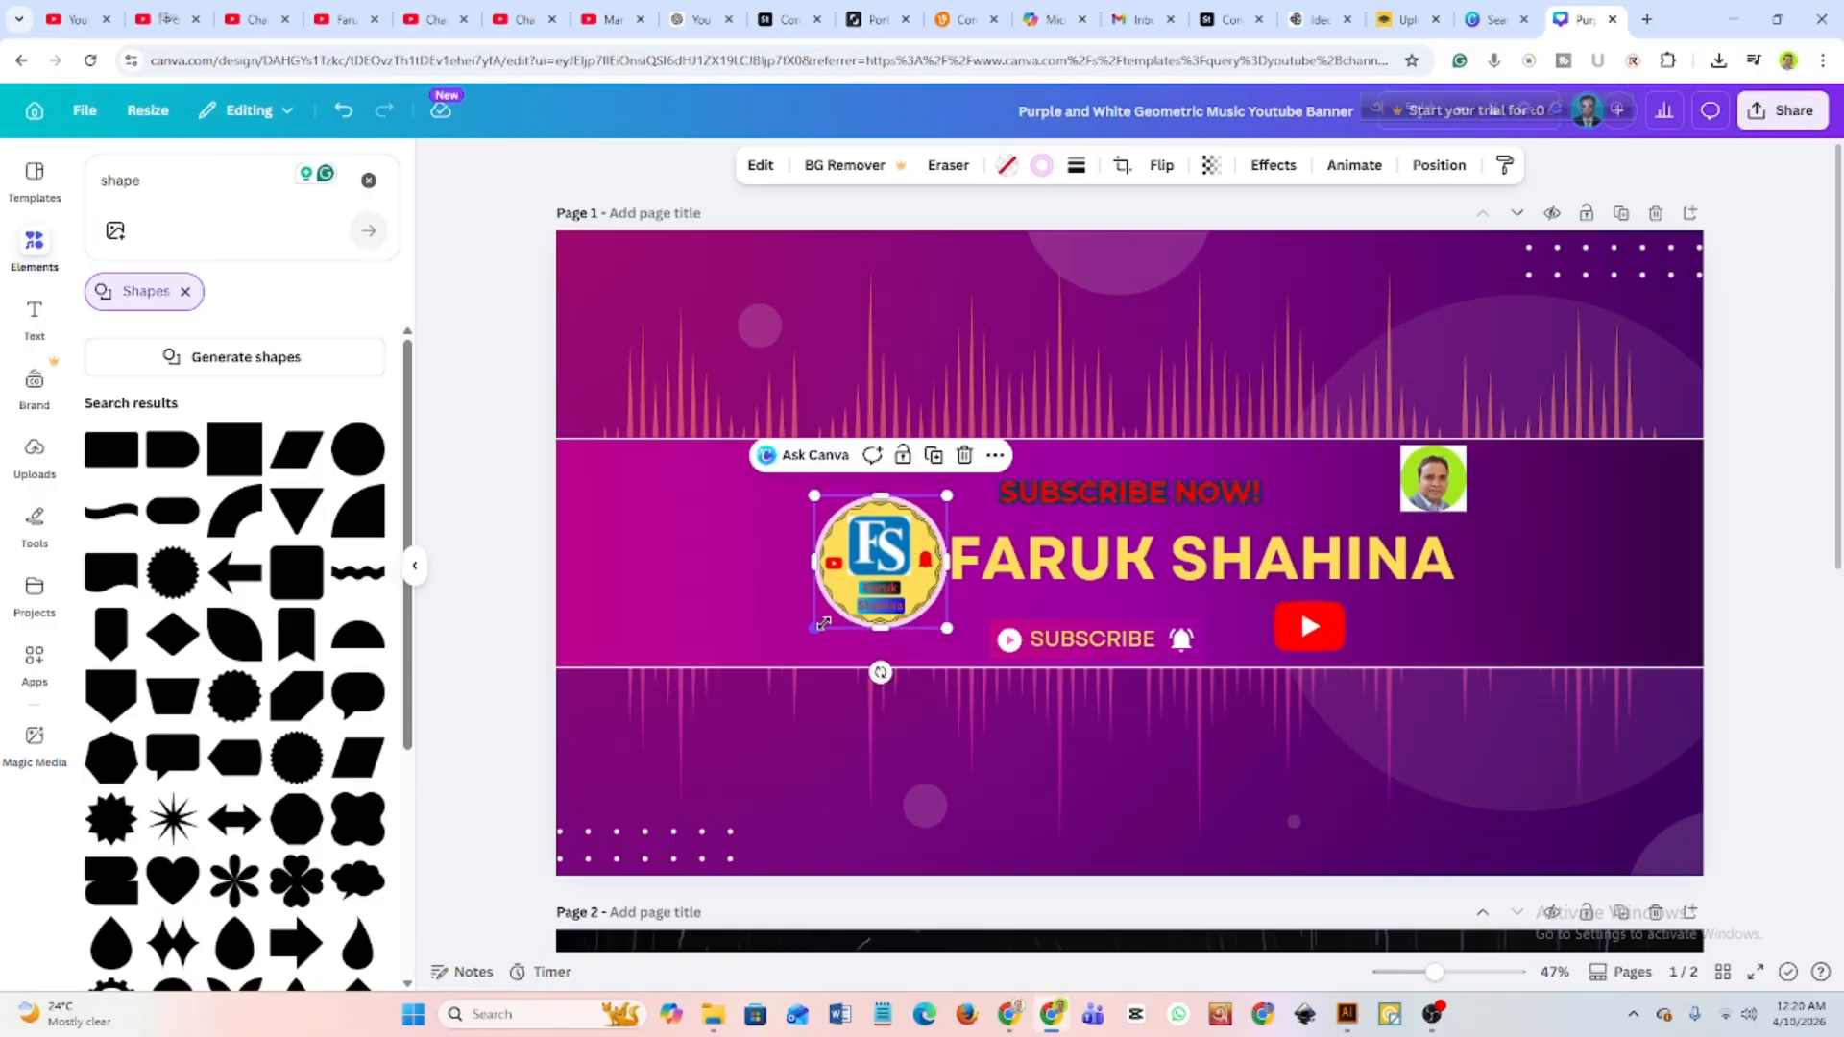
{"action": "left_click_drag", "start_coordinate": [823, 624], "coordinate": [827, 617]}
{"action": "left_click", "coordinate": [774, 582]}
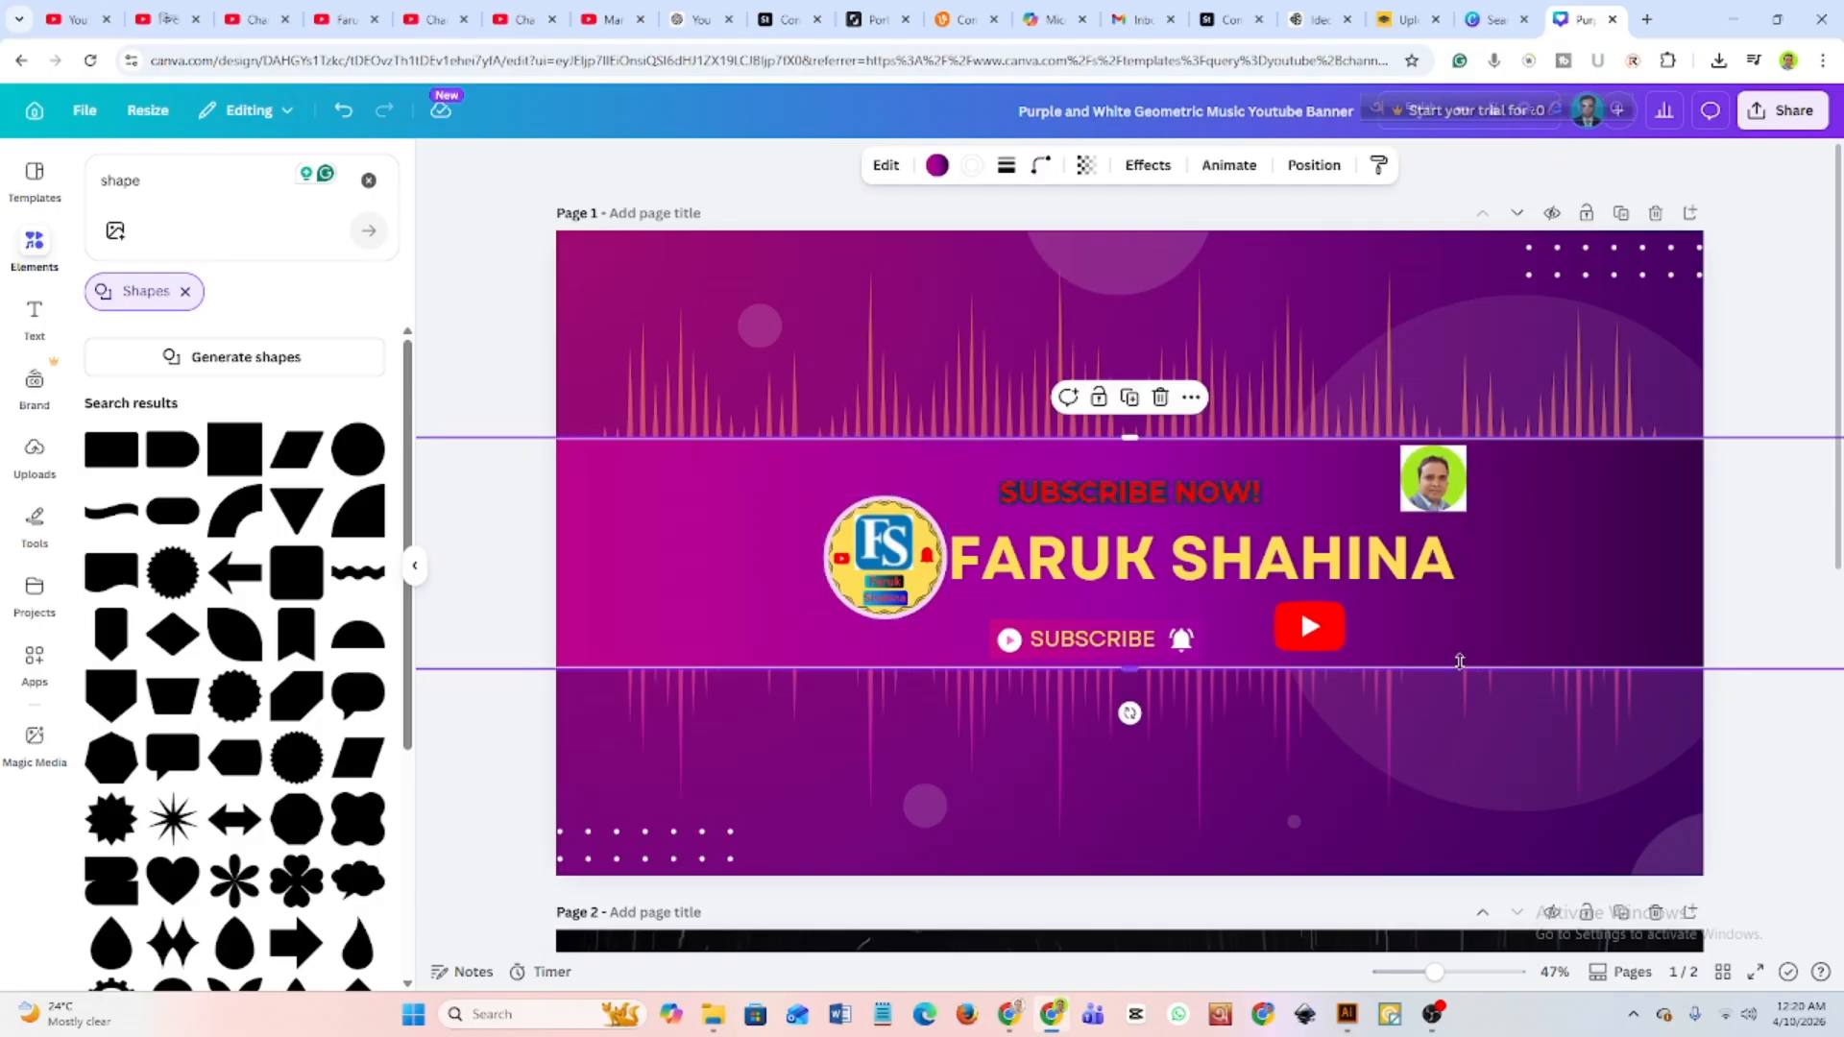
Download Page 1 of the adjusted banner design as a PNG at size 1.
{"action": "left_click", "coordinate": [1773, 111]}
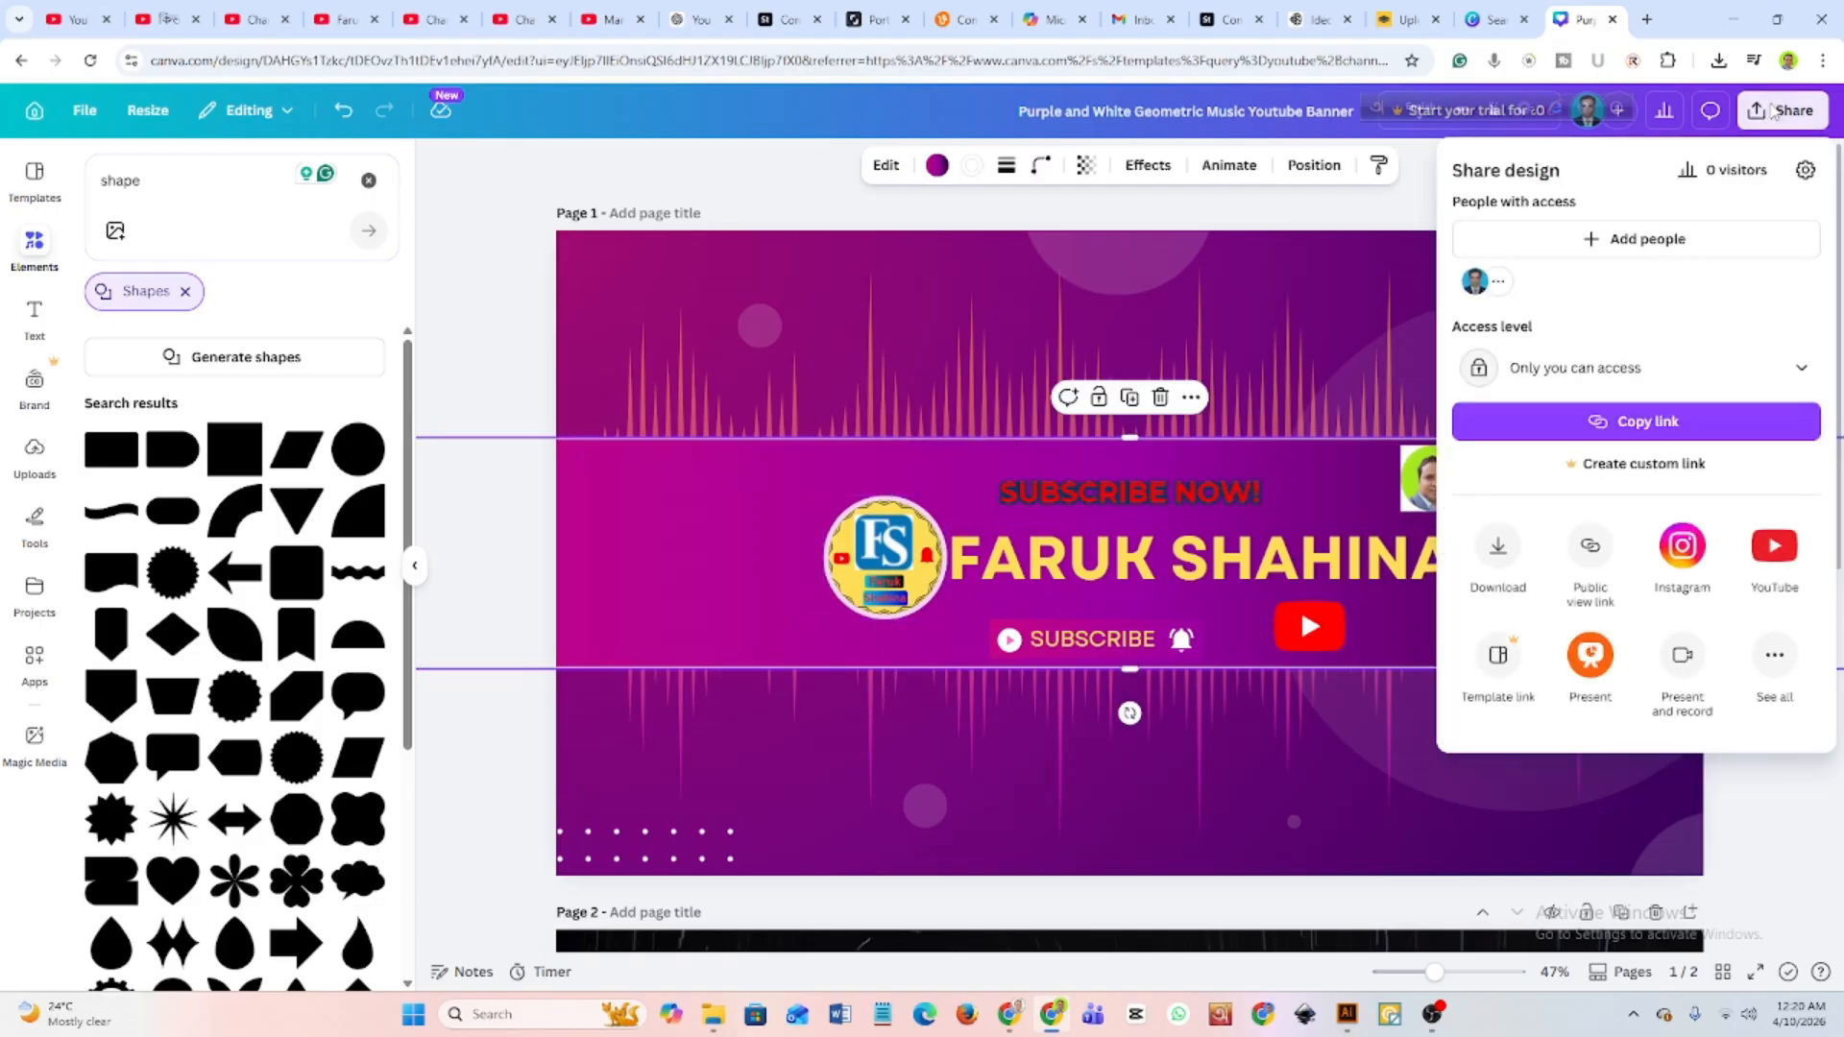
{"action": "left_click", "coordinate": [1497, 555]}
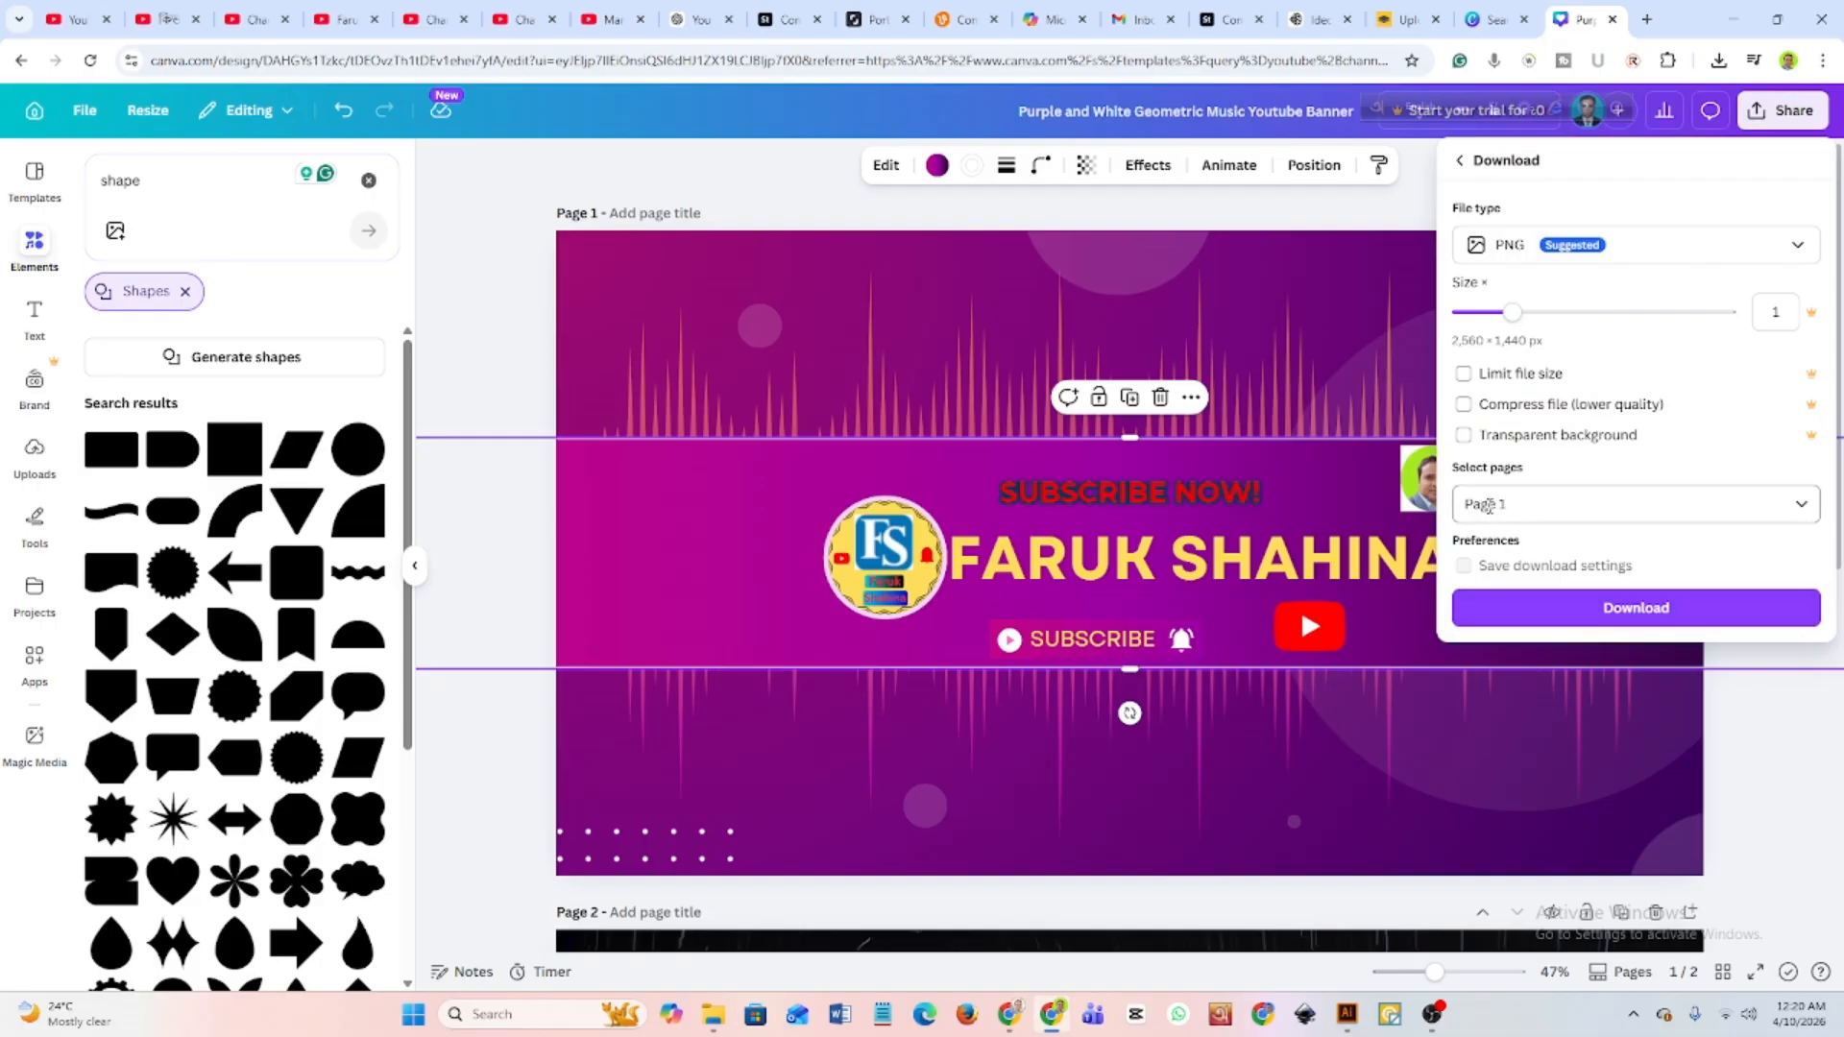
{"action": "left_click", "coordinate": [1629, 613]}
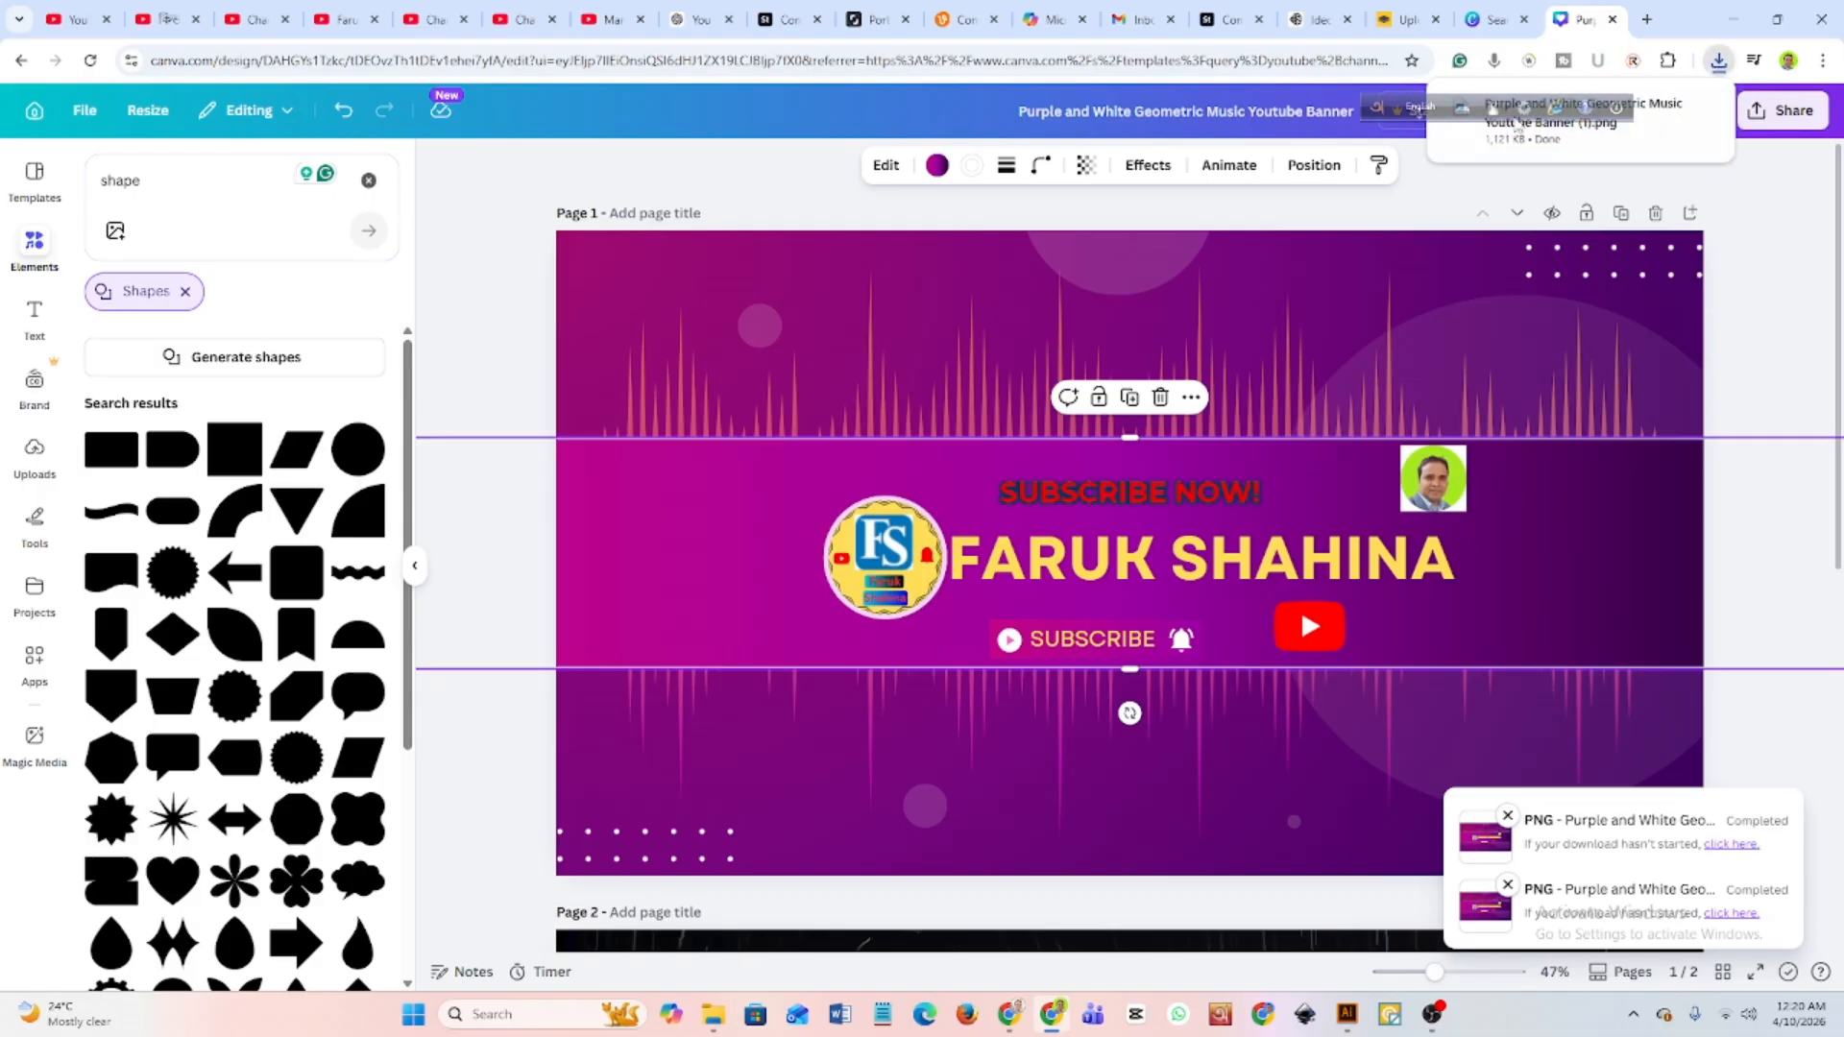
{"action": "left_click", "coordinate": [1816, 221]}
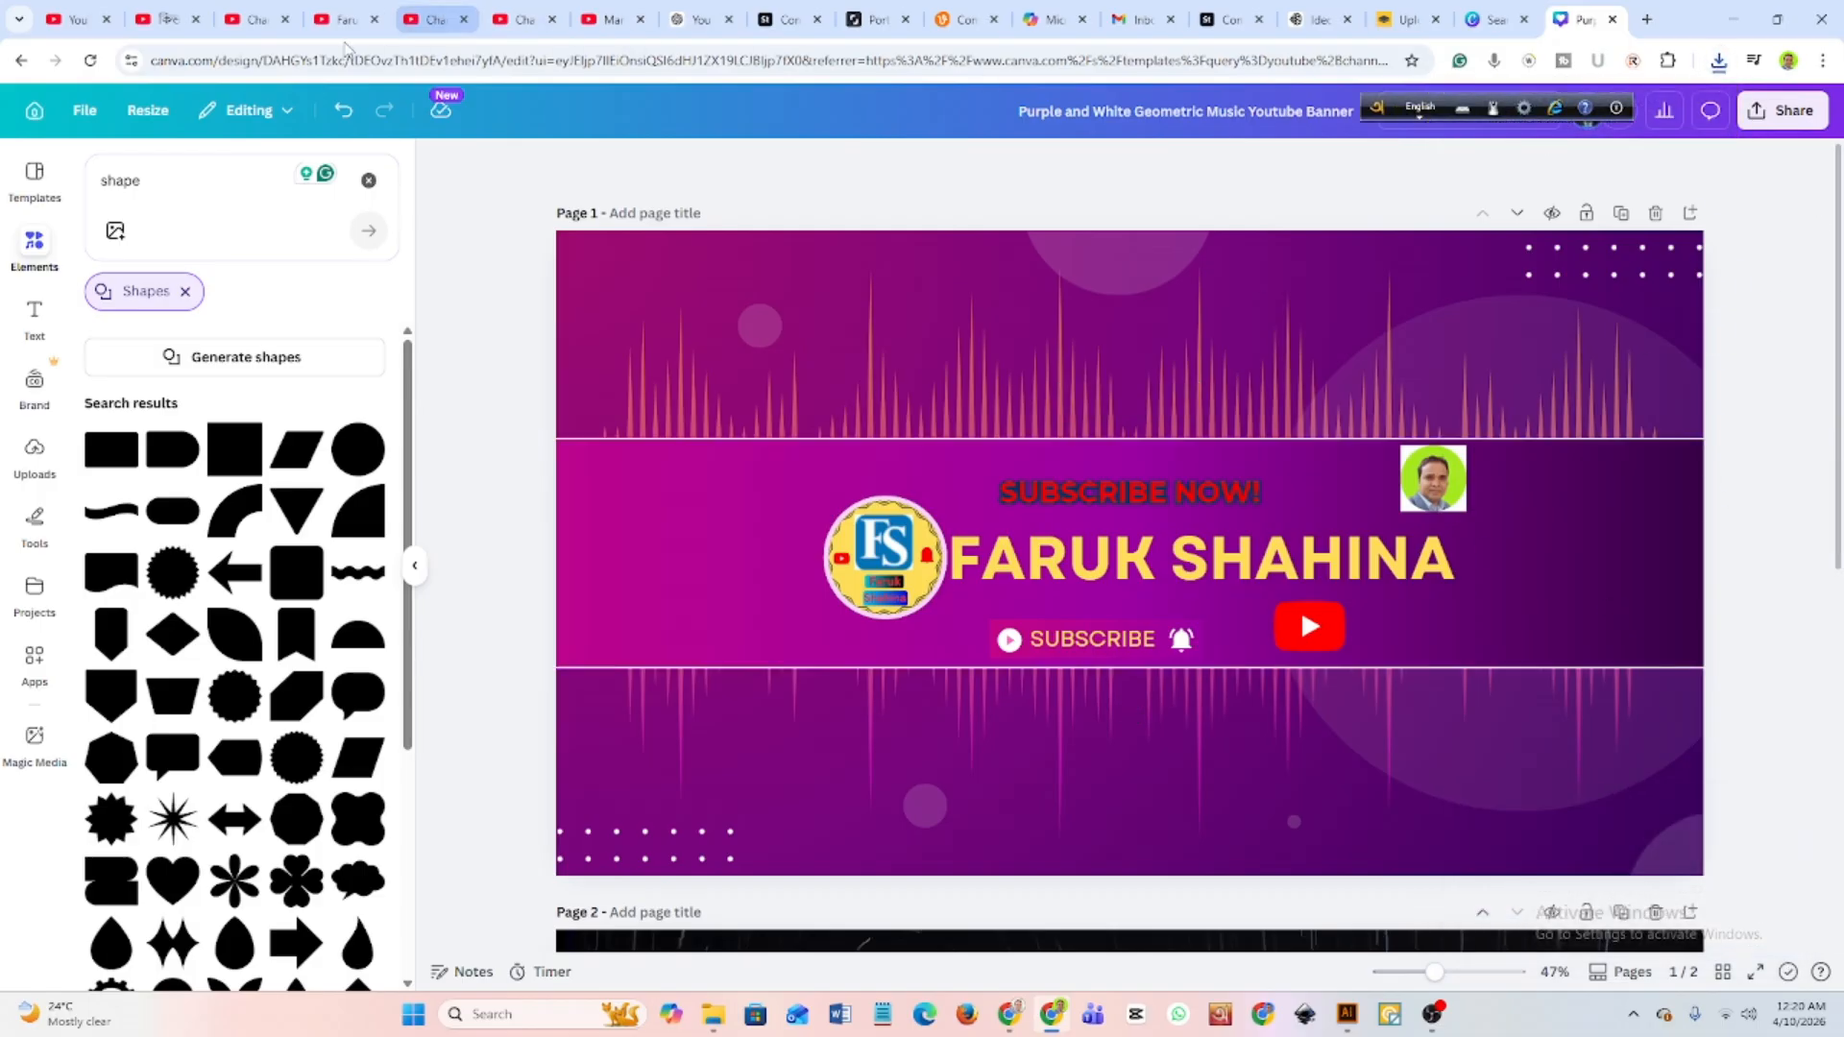
Switch to the YouTube channel page to edit its banner.
{"action": "left_click", "coordinate": [351, 23]}
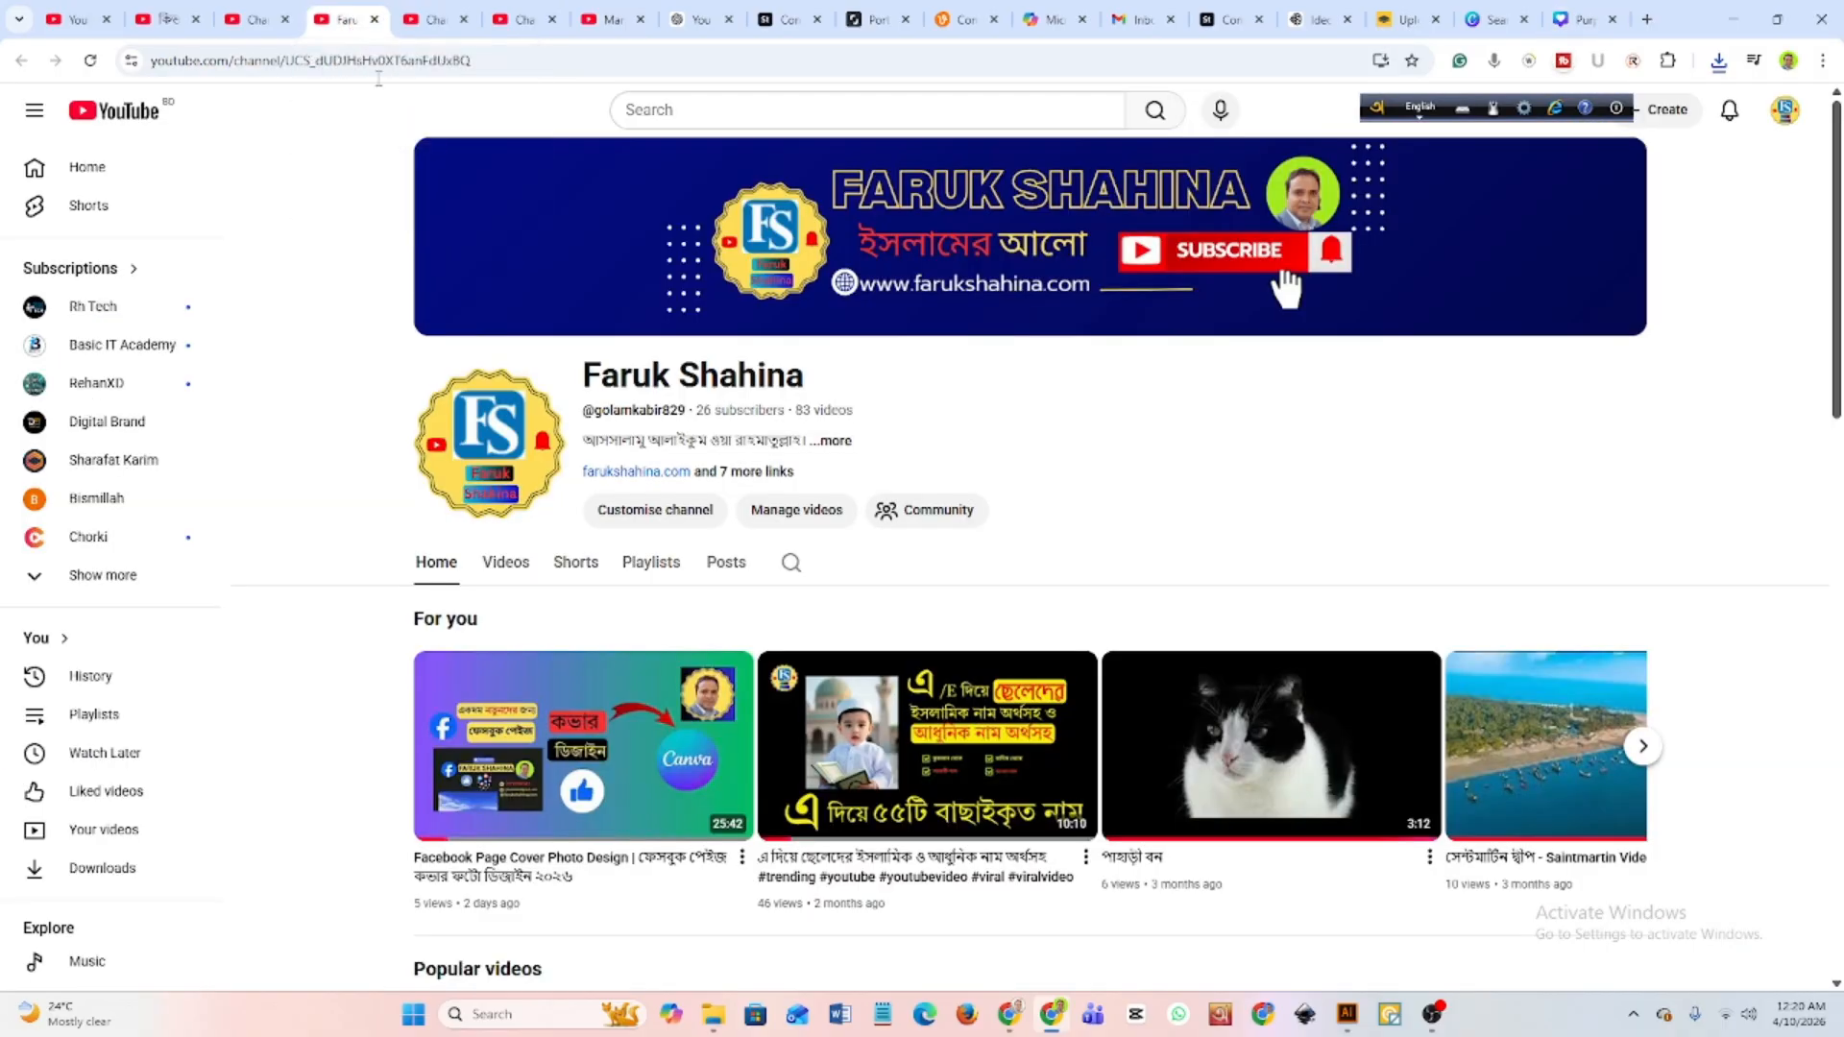
{"action": "mouse_move", "coordinate": [1375, 301]}
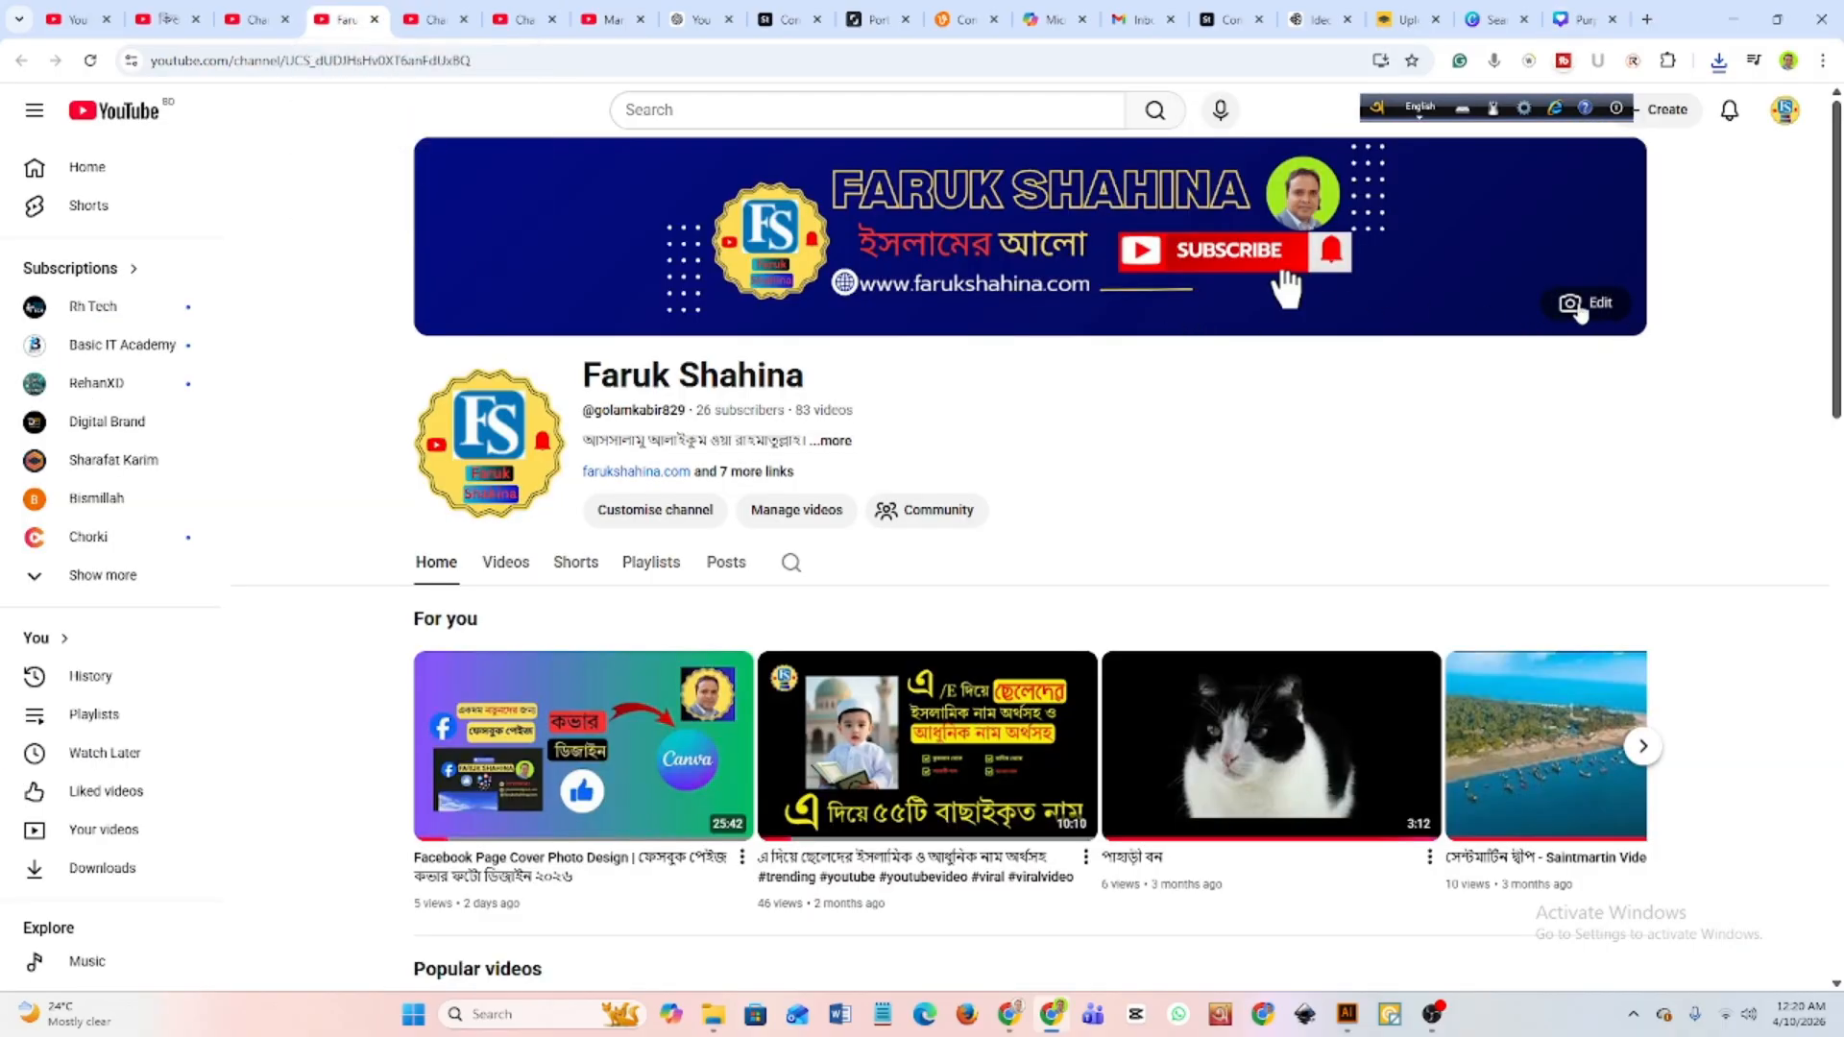